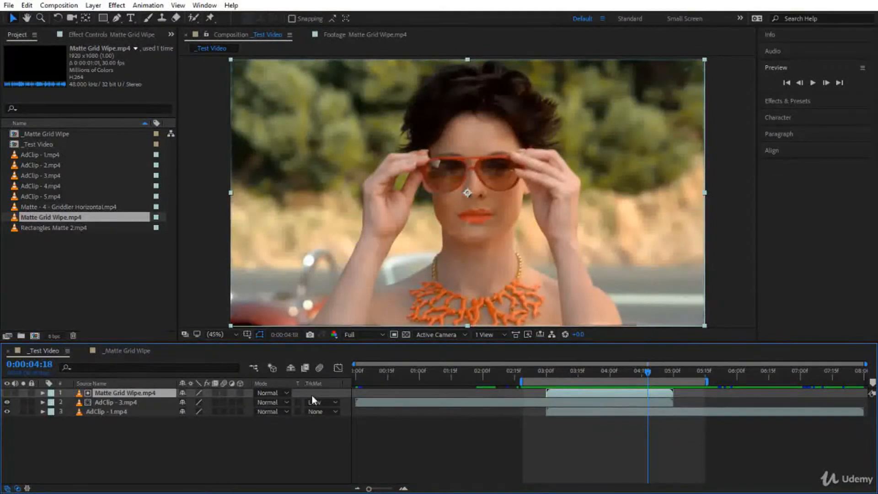
Play the matte transition in the _Test Video composition from 0:00:02:26 and scrub to 0:00:03:14.
left_click_drag(551, 370, 537, 372)
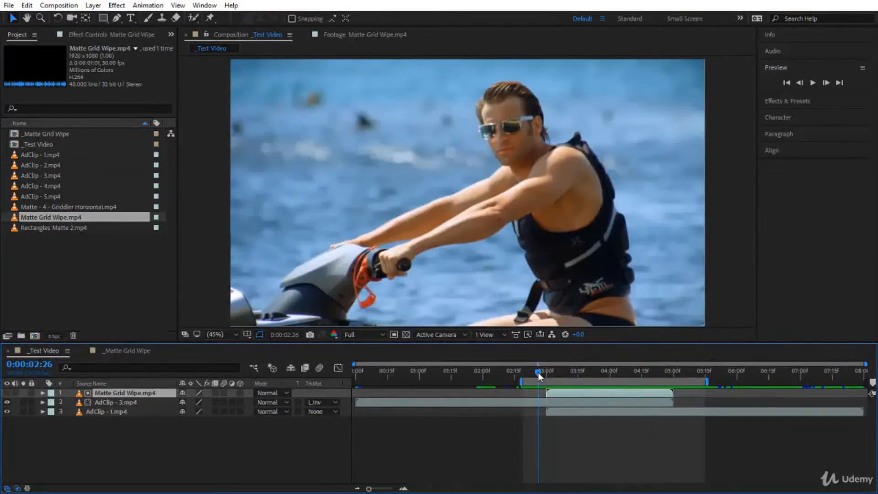
key("space")
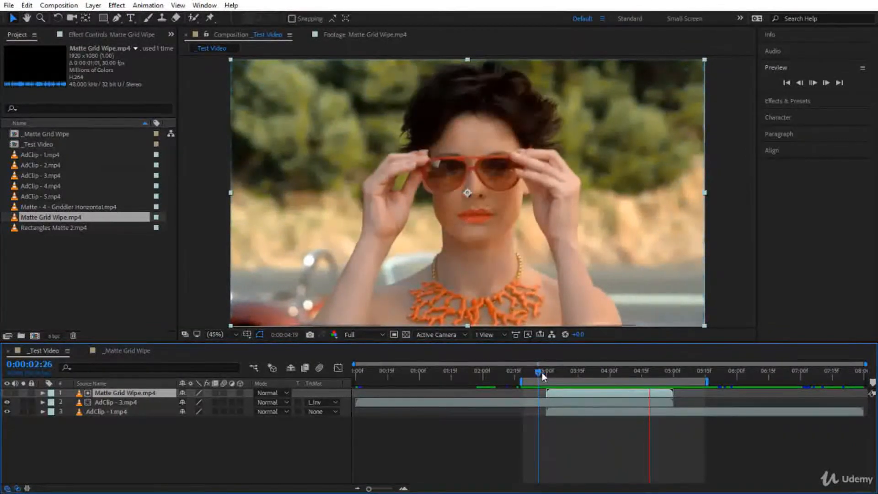
left_click_drag(537, 371, 574, 386)
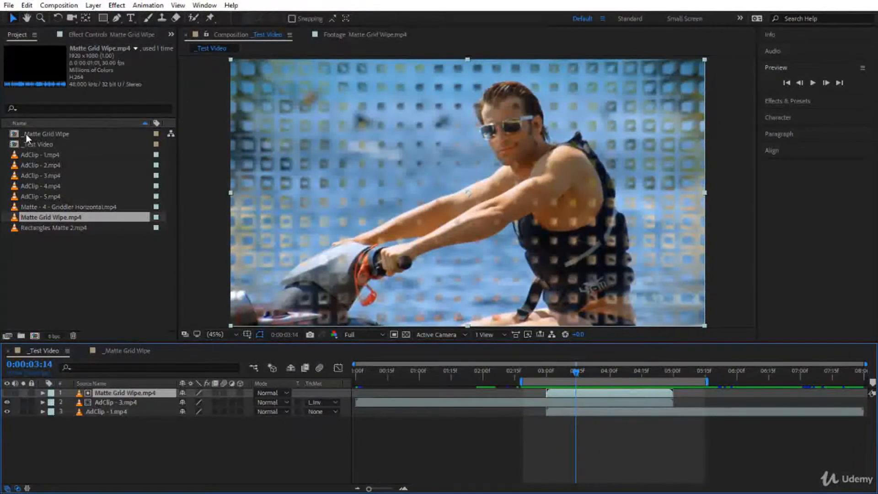
Open and preview the _Matte Grid Wipe composition, and return to _Test Video to check the Matte Grid Wipe.mp4 footage.
left_click(59, 132)
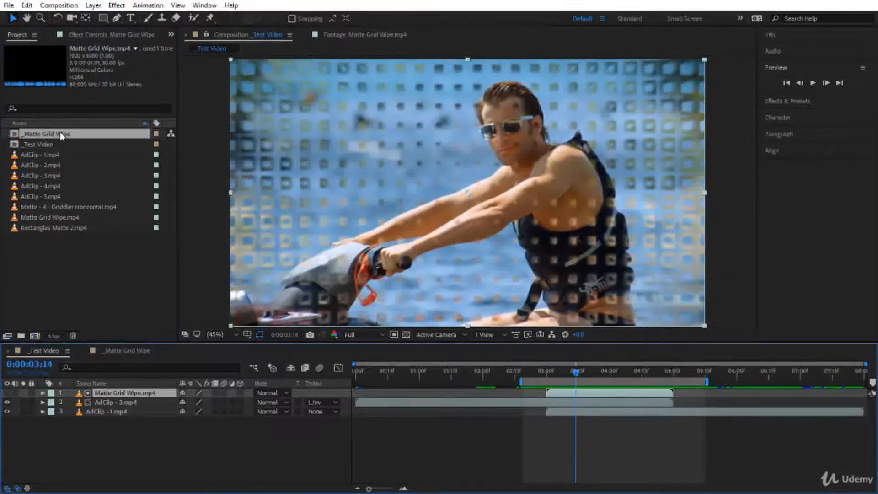
double_click(60, 132)
key("space")
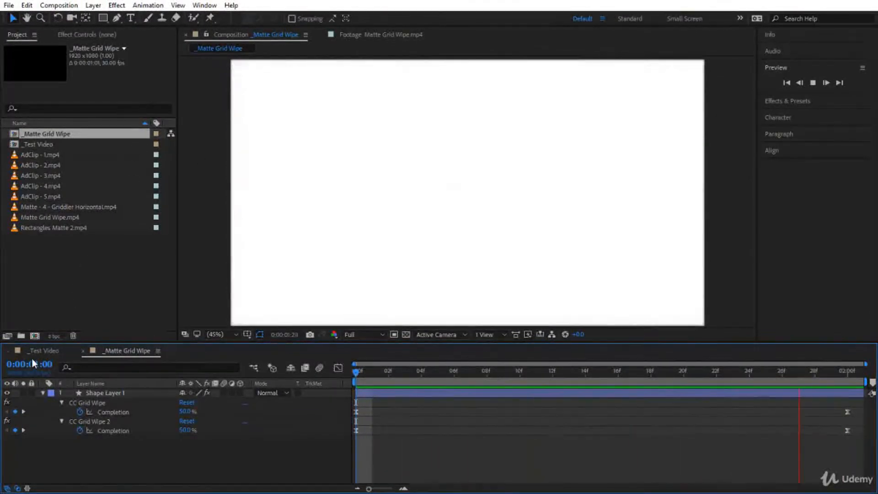
left_click(36, 350)
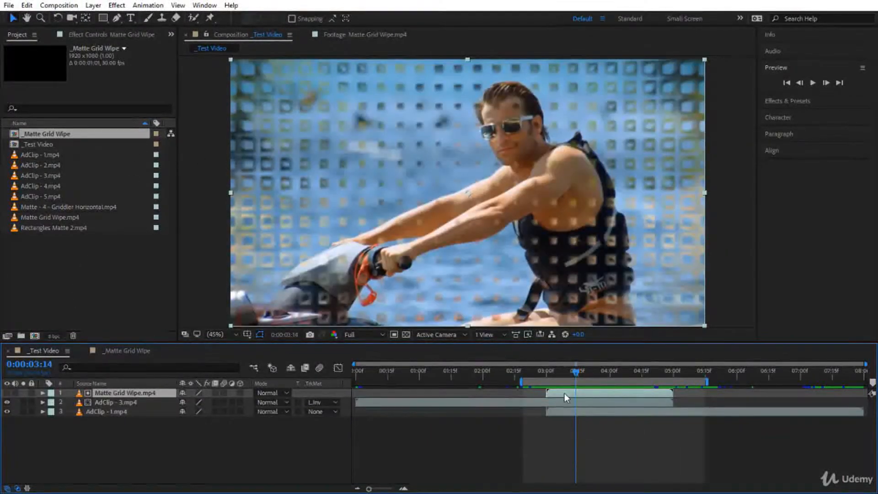
left_click(75, 217)
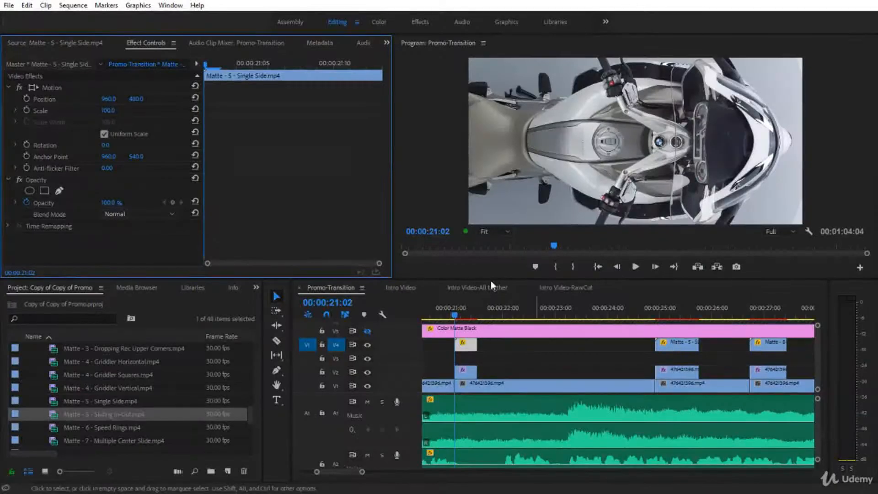
Switch to Premiere Pro to scrub through the matte clips in the Promo-Transition sequence, and return to After Effects.
left_click_drag(452, 315, 618, 351)
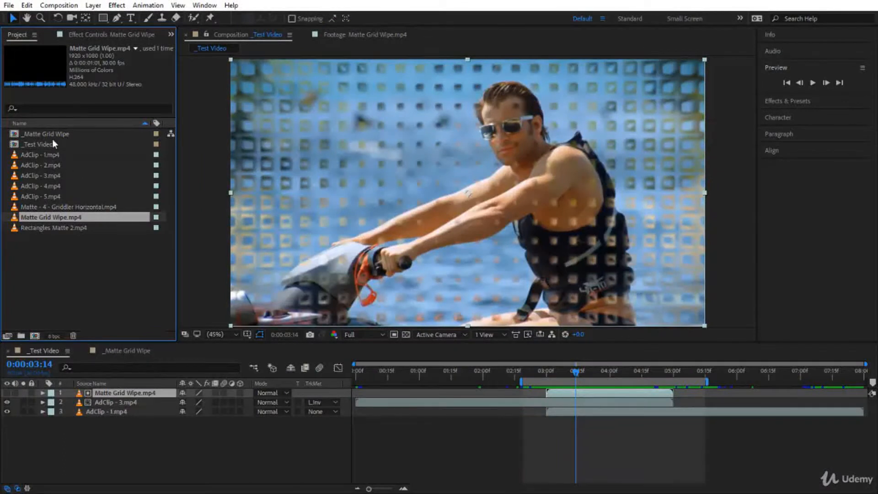
left_click(54, 131)
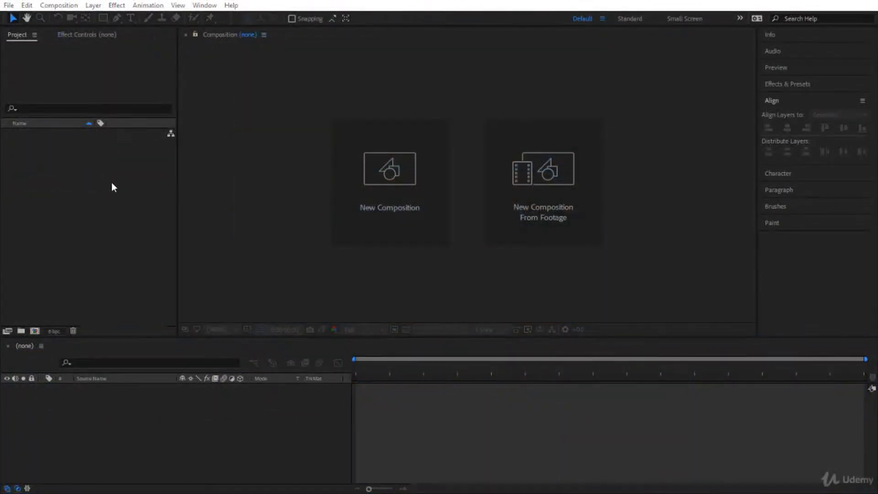
Import the footage files AdClip - 1 through AdClip - 5 from the Course Assets folder into the empty project.
left_click(112, 184)
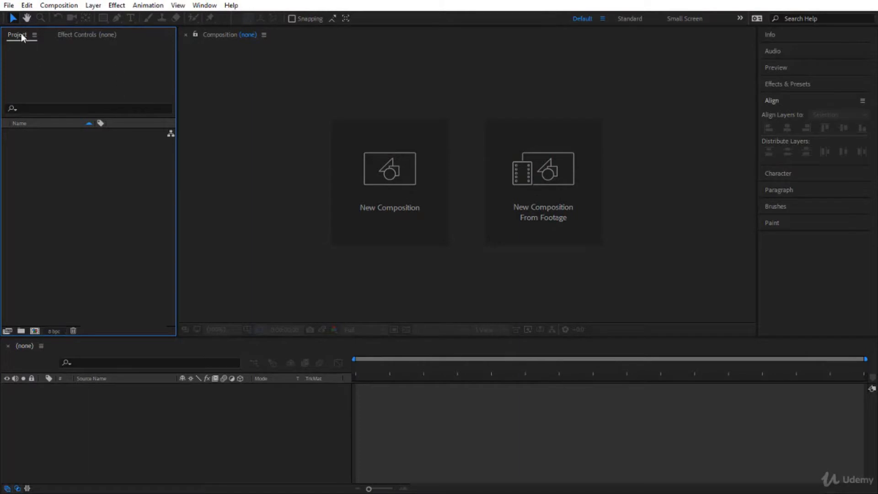
right_click(65, 194)
mouse_move(122, 249)
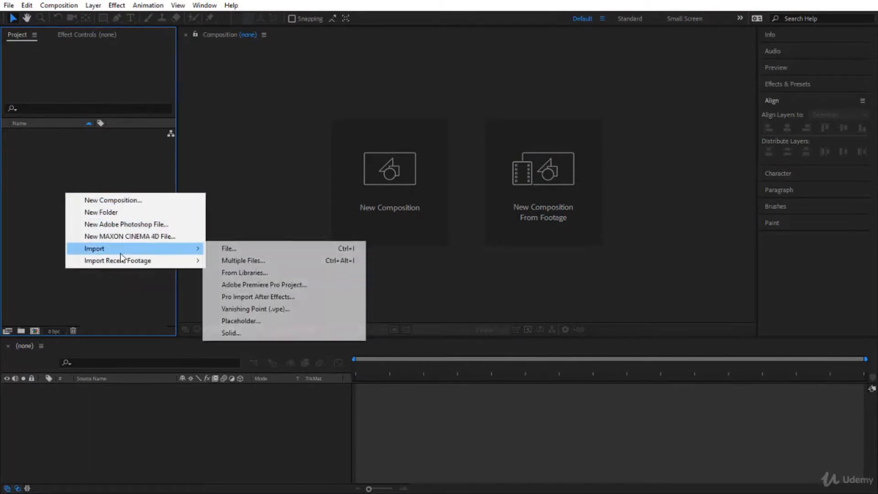
left_click(217, 247)
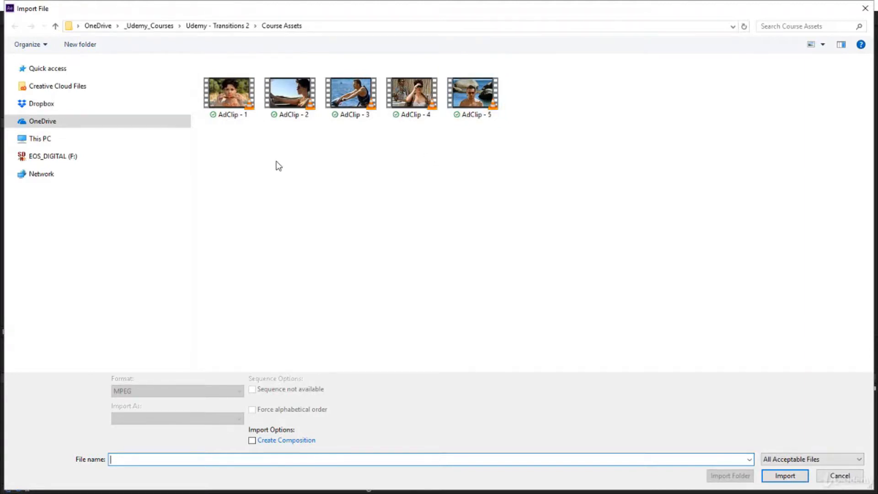
left_click_drag(236, 148, 476, 57)
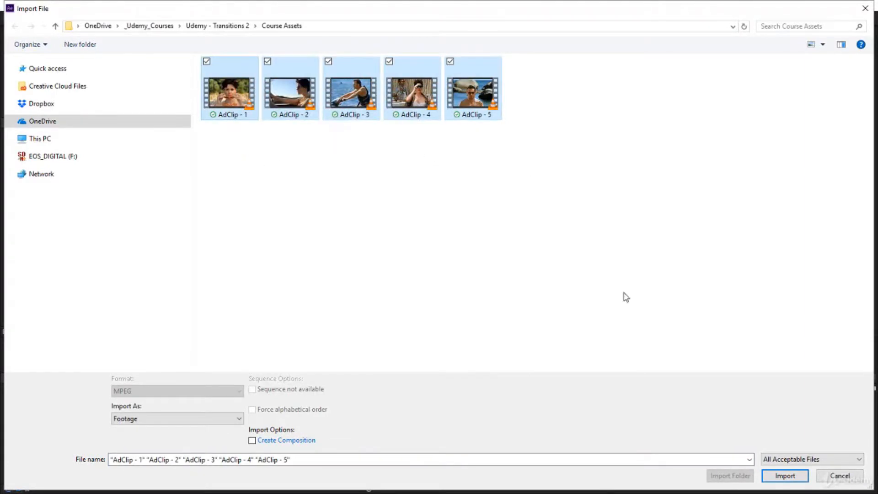
left_click(785, 476)
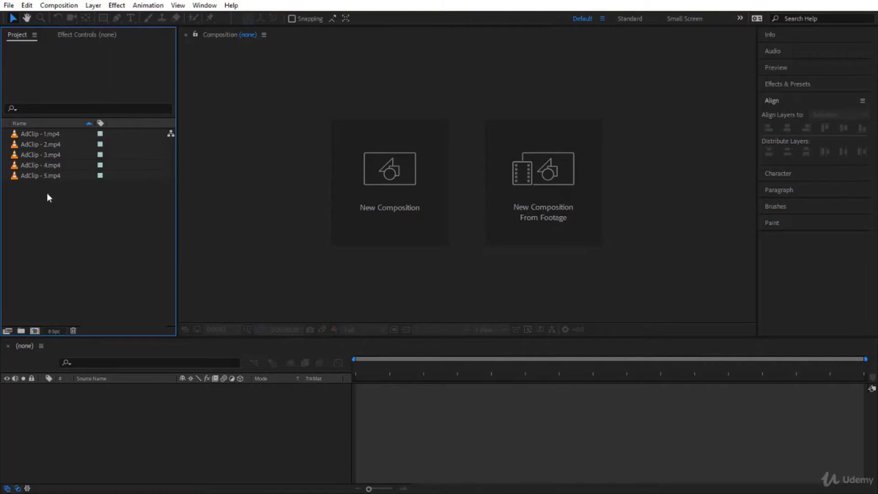
Create a single composition from AdClip - 4 and AdClip - 5, using AdClip - 4's dimensions and sequenced layers with a 0:00:01:00 overlap.
left_click(55, 166)
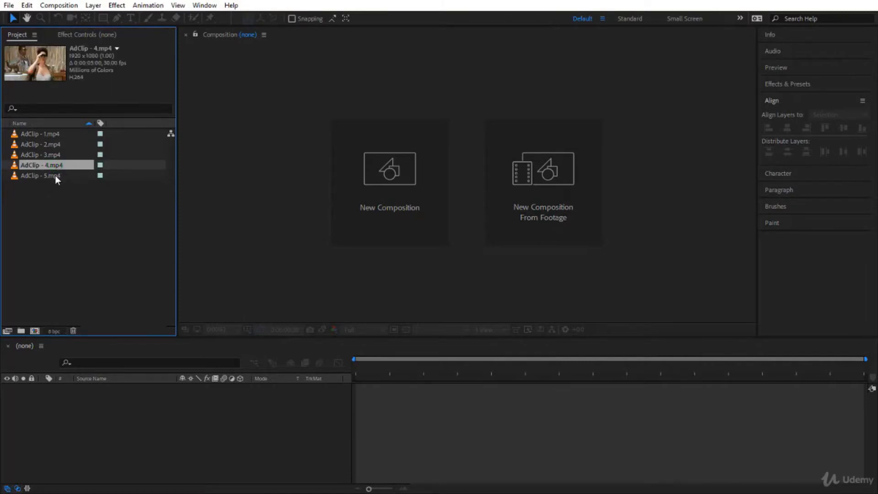
left_click(54, 175, "shift")
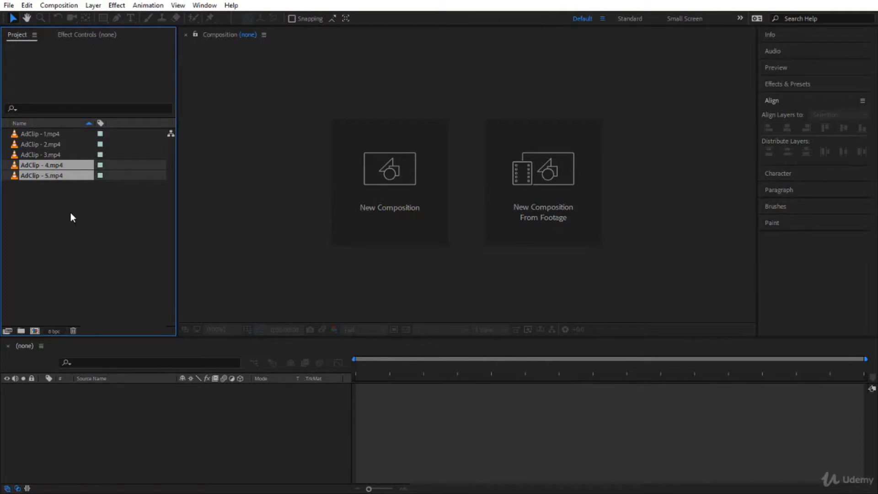
right_click(58, 167)
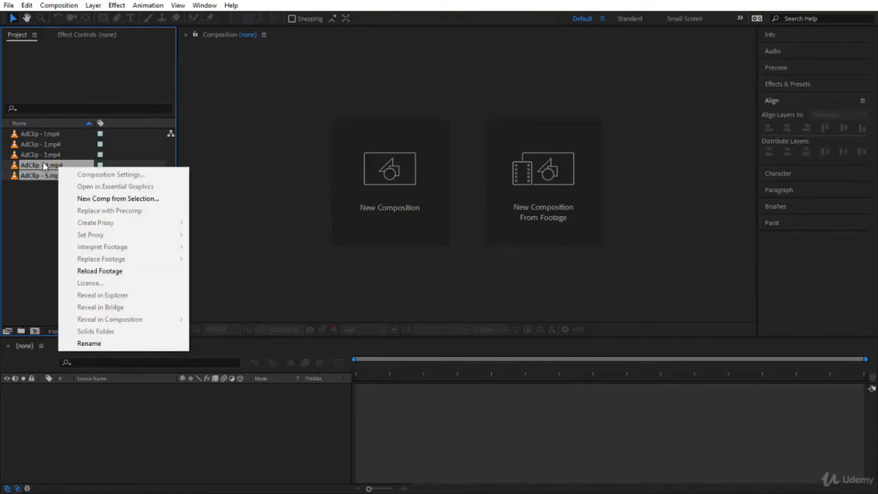
left_click(101, 198)
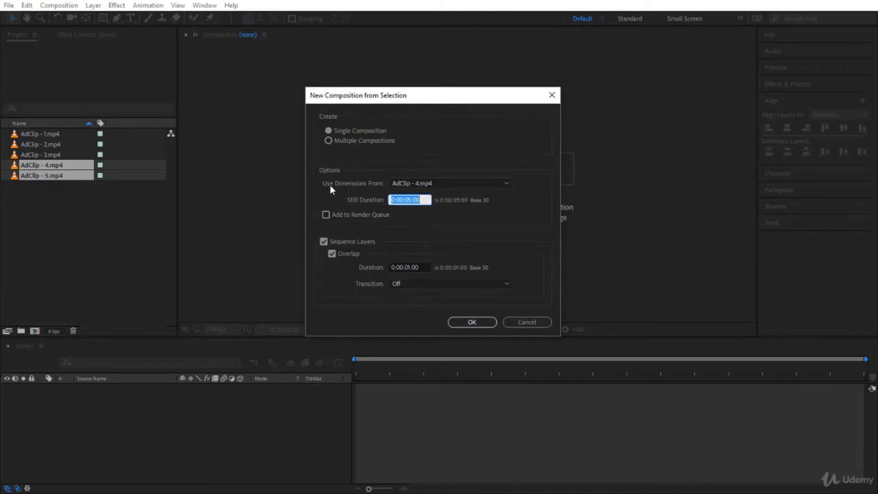
left_click(396, 182)
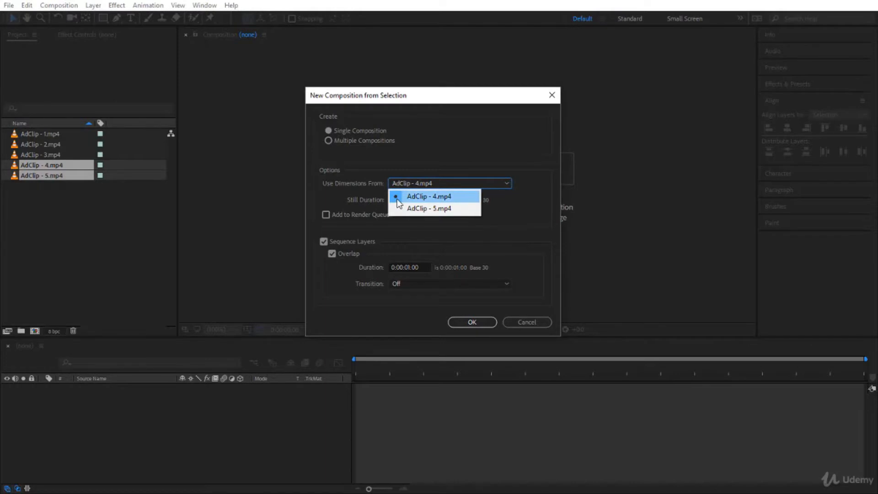
left_click(396, 200)
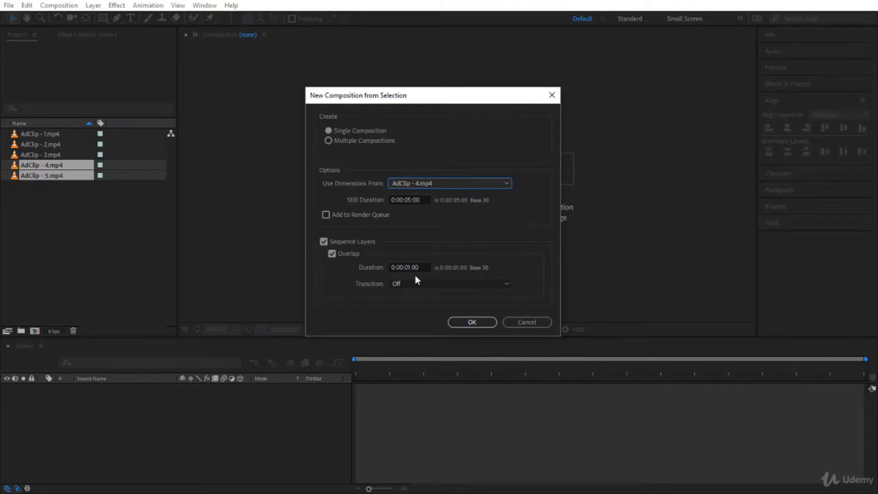
left_click(486, 323)
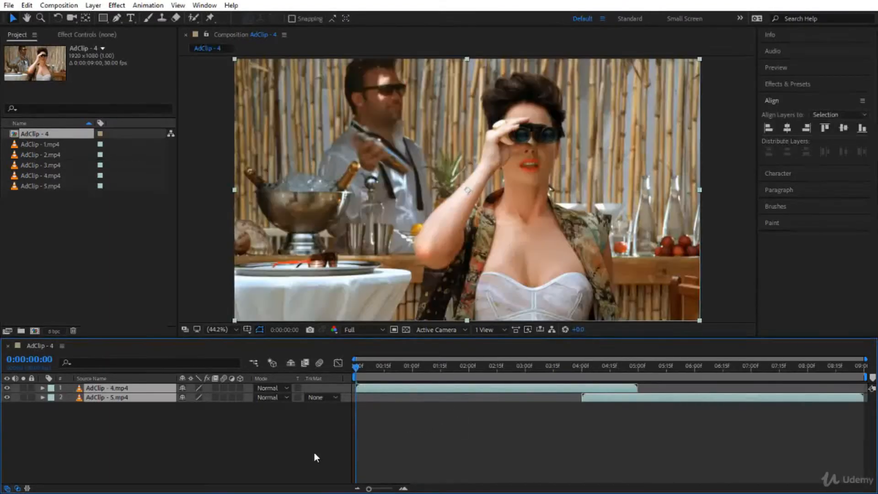
Draw a white full-height rectangle about 353 px wide at the frame's left side as a new shape layer and centre its anchor point.
left_click(475, 374)
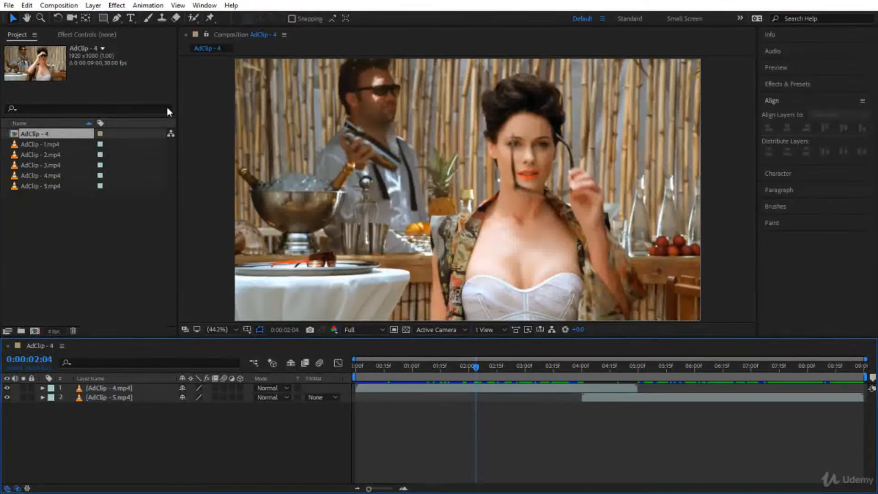
left_click(106, 18)
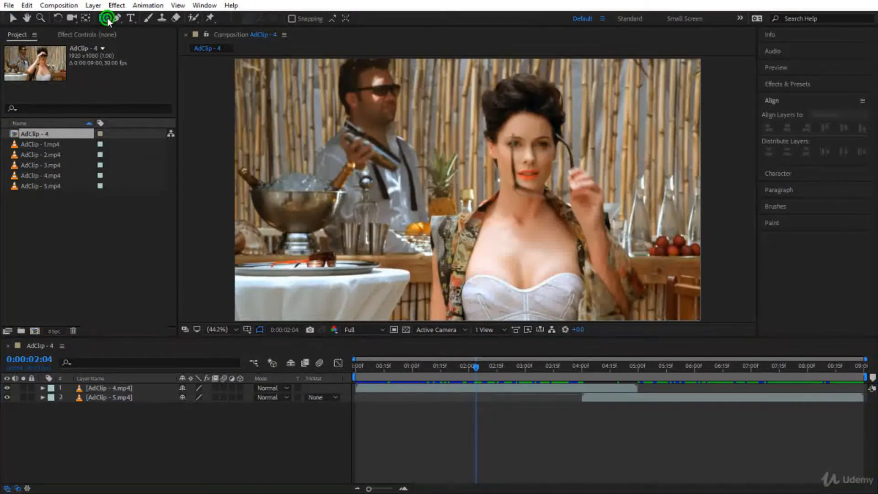
left_click_drag(231, 58, 316, 322)
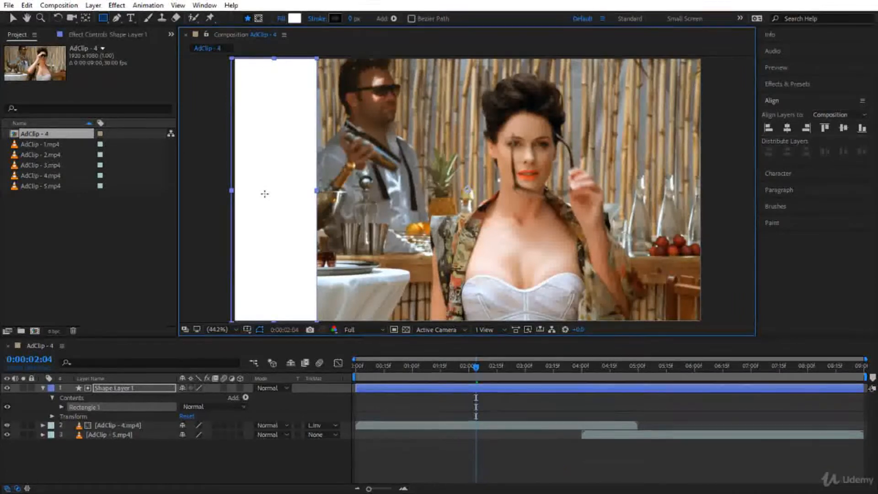
key("ctrl+alt+Home")
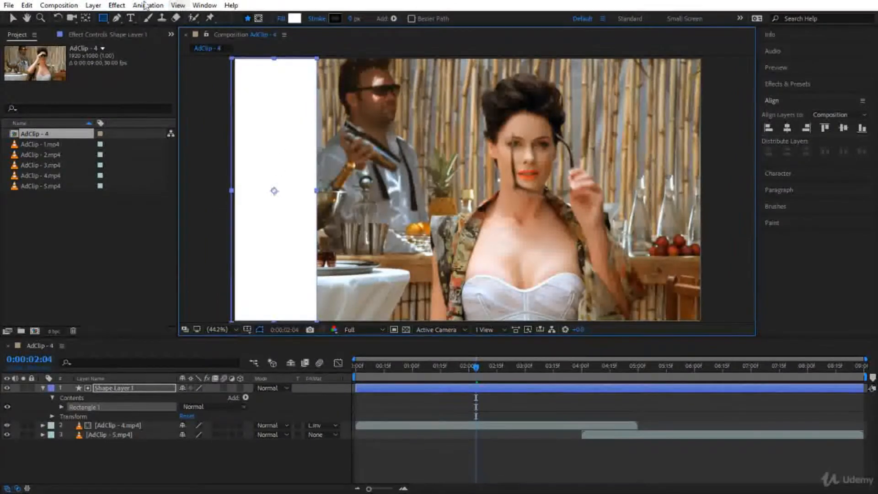
Move the shape layer's anchor point off centre with the Pan Behind tool and return it to the rectangle's centre.
left_click(90, 18)
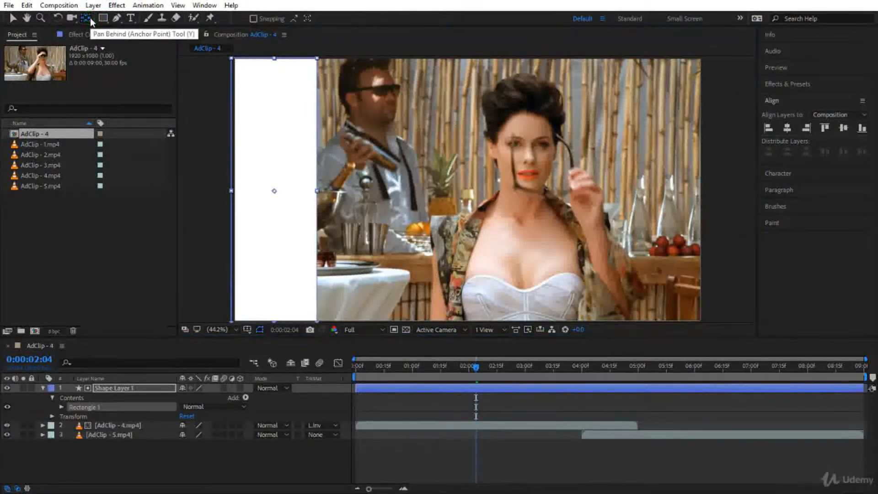
left_click(137, 387)
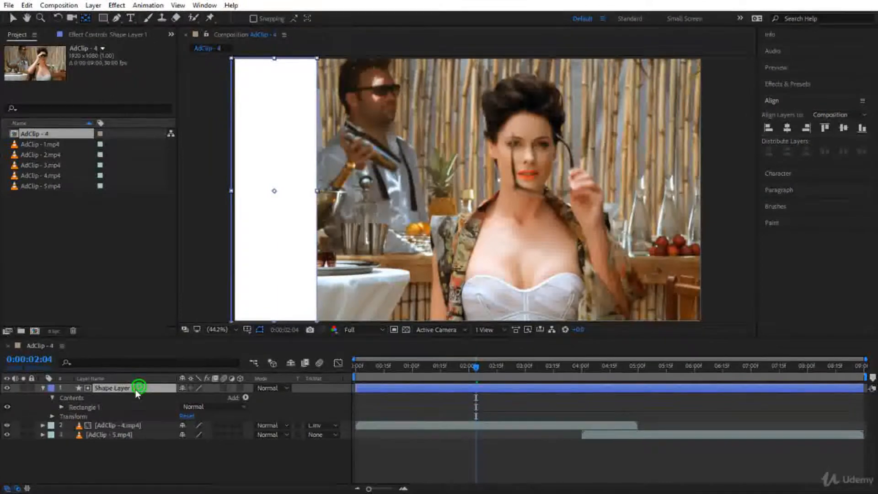
left_click_drag(274, 190, 281, 167)
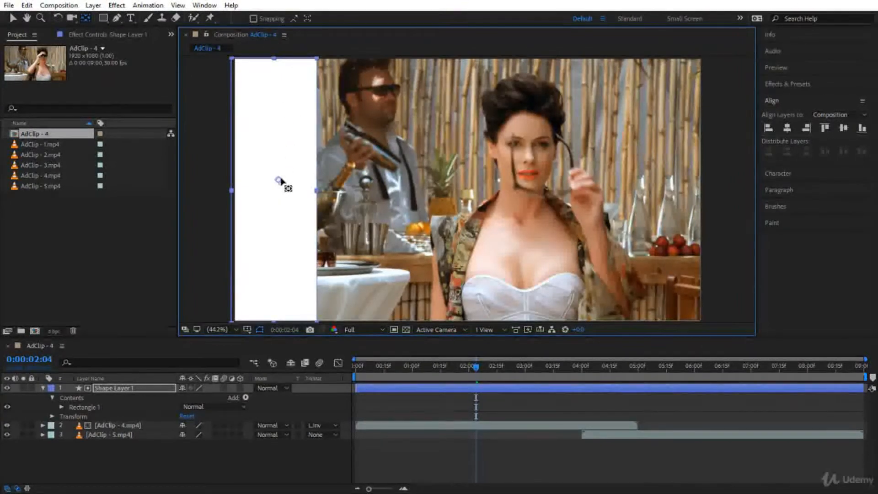
mouse_move(278, 183)
left_mouse_down()
mouse_move(276, 192)
mouse_move(276, 162)
mouse_move(238, 167)
mouse_move(241, 196)
mouse_move(274, 192)
left_mouse_up()
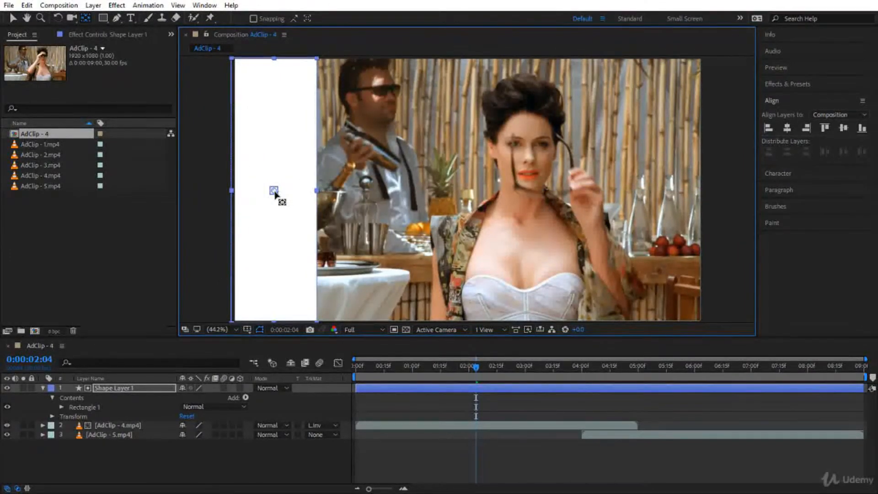
Set the rectangle path's width to 1920/10 px with unlinked proportions and align the shape layer to the composition's left edge.
left_click(61, 406)
left_click(70, 416)
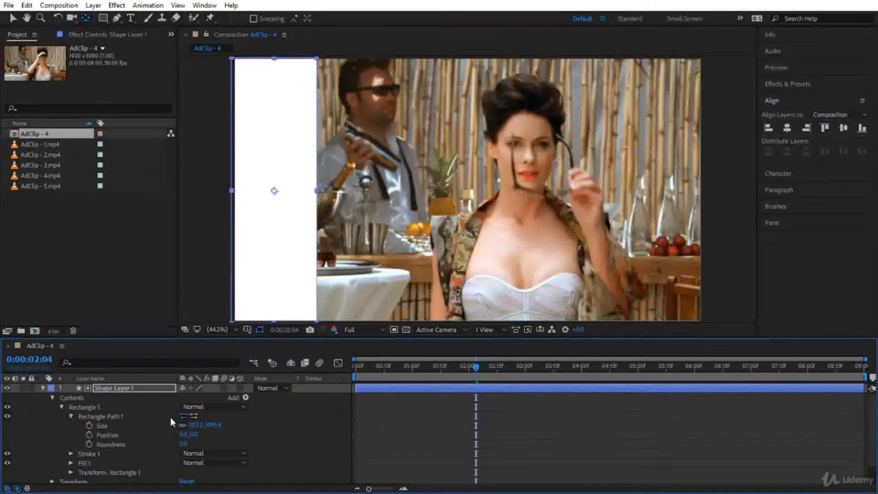
left_click(182, 425)
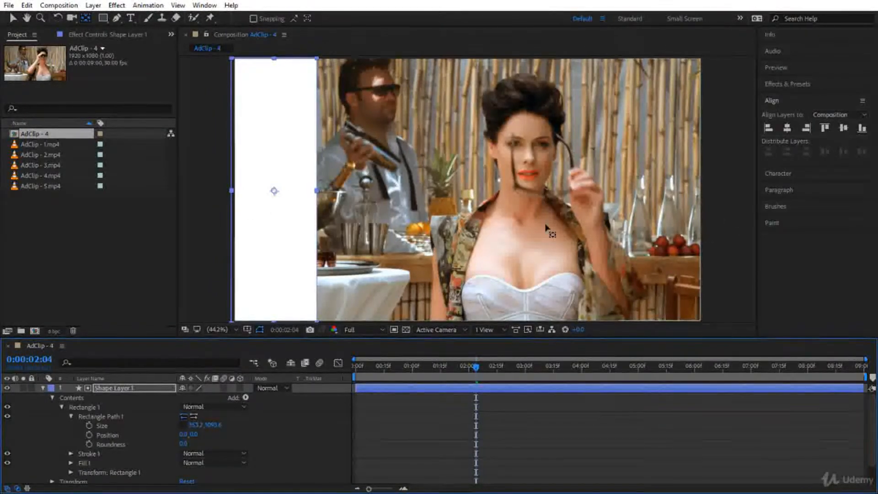
left_click(191, 426)
type("19")
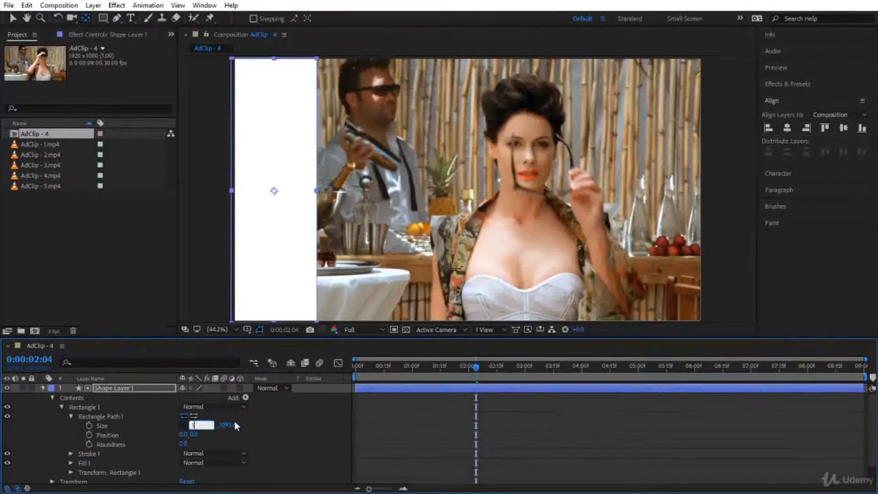
type("20/10")
key("Return")
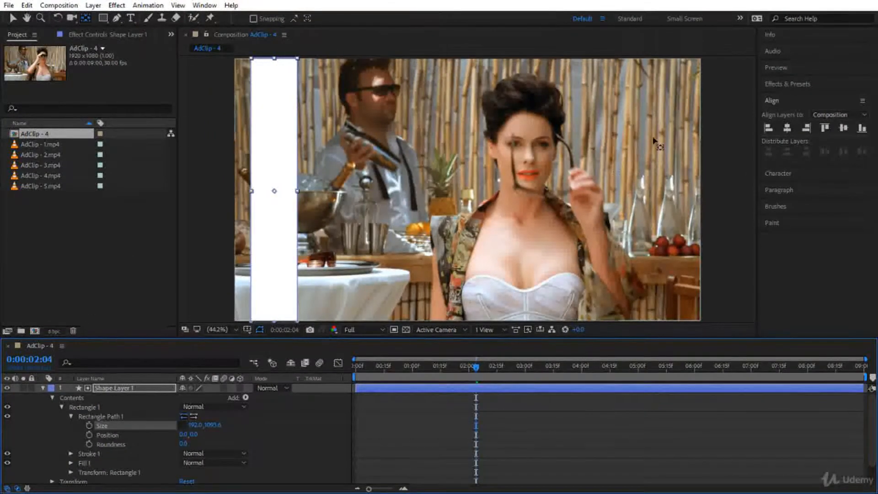
left_click(767, 128)
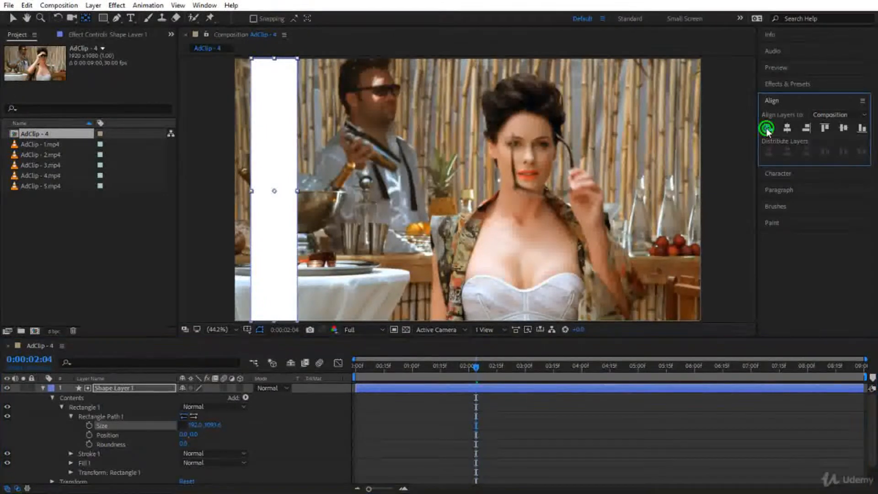
left_click(321, 438)
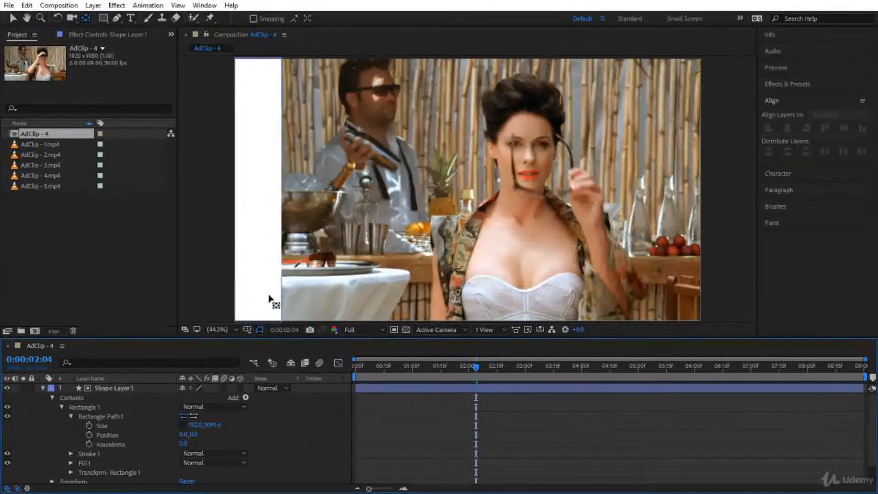
Add a Repeater to the white rectangle's shape layer and set its copies to 10.
key("v")
left_click(269, 272)
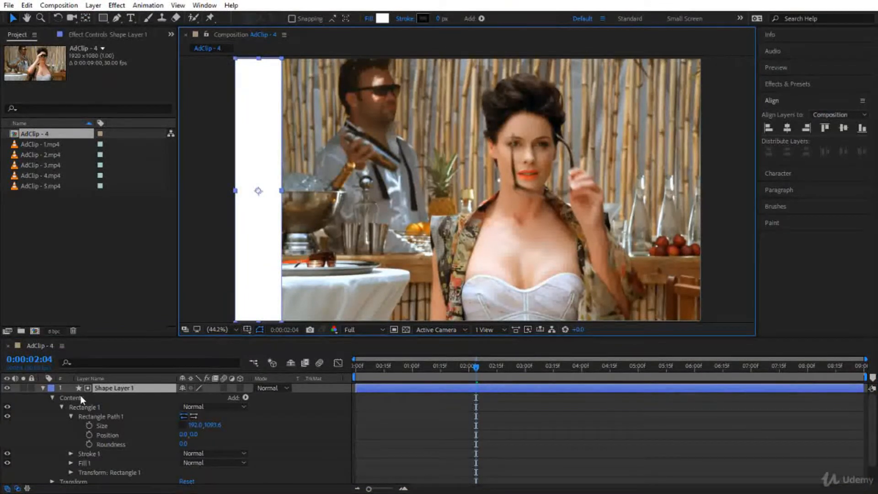
left_click(245, 397)
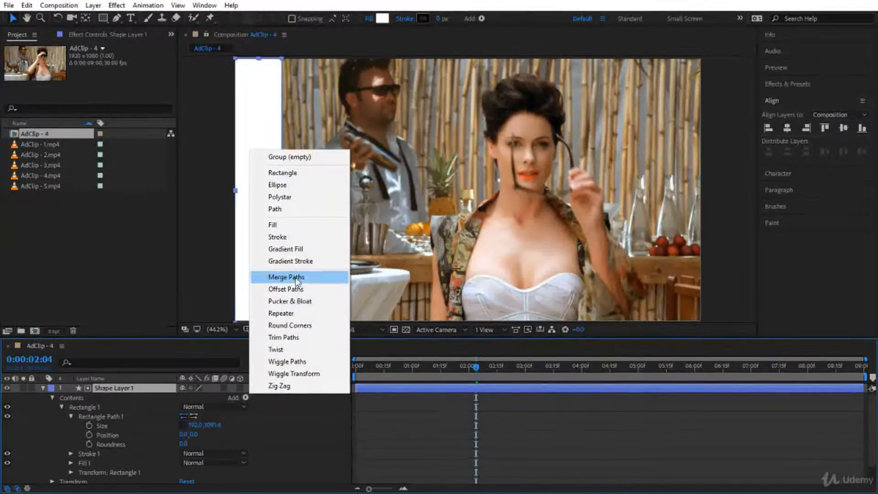
left_click(295, 313)
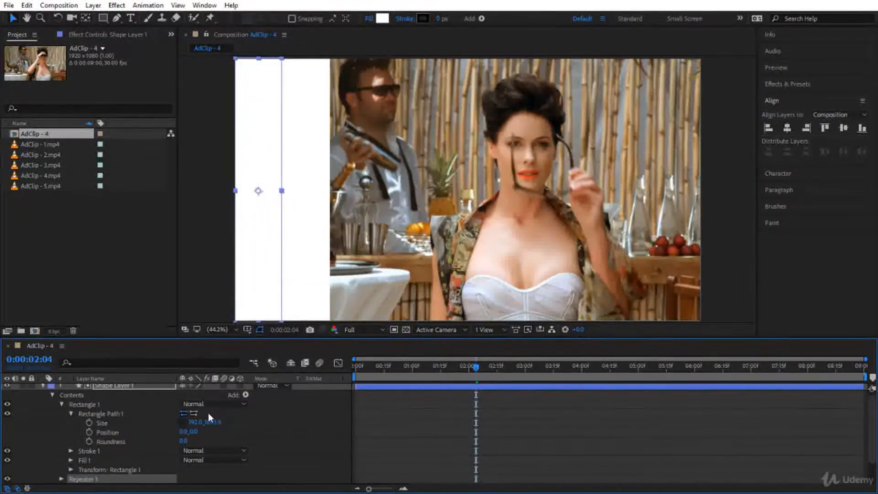
scroll(131, 431, "down", 2)
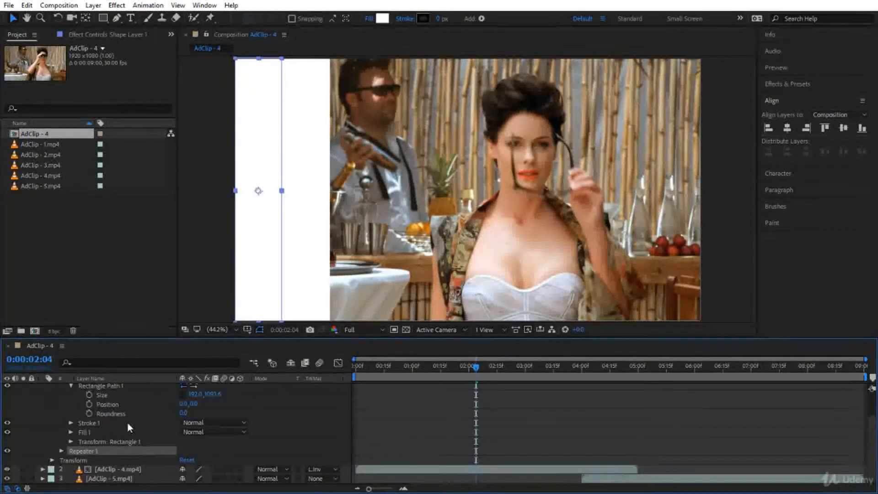
left_click(61, 450)
scroll(103, 449, "down", 2)
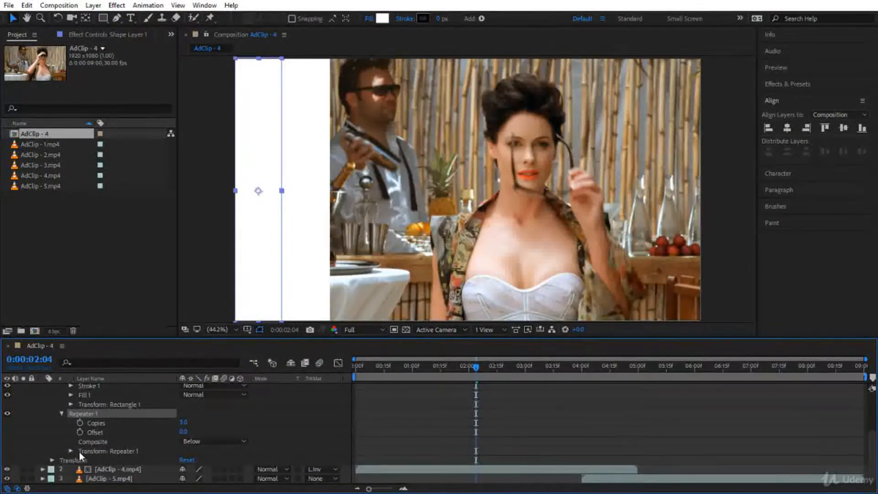
left_click(183, 422)
type("10")
key("Return")
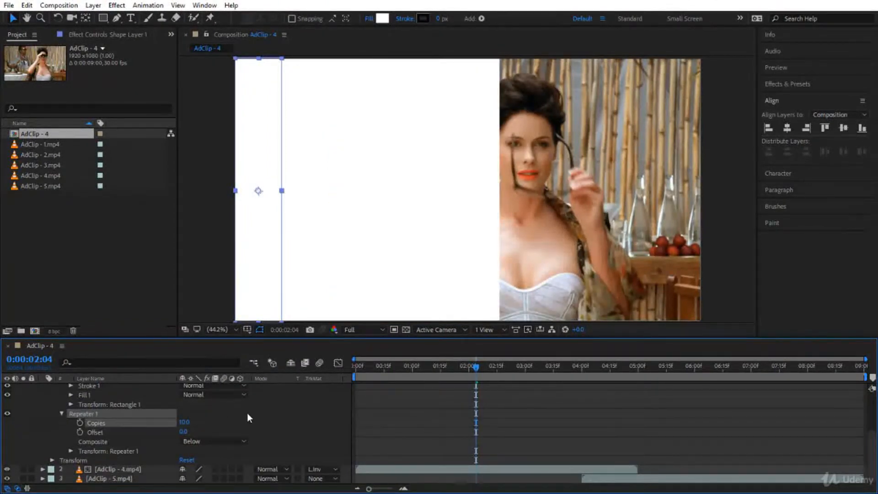
Set the horizontal position offset in the Repeater's transform to 196.
left_click(72, 451)
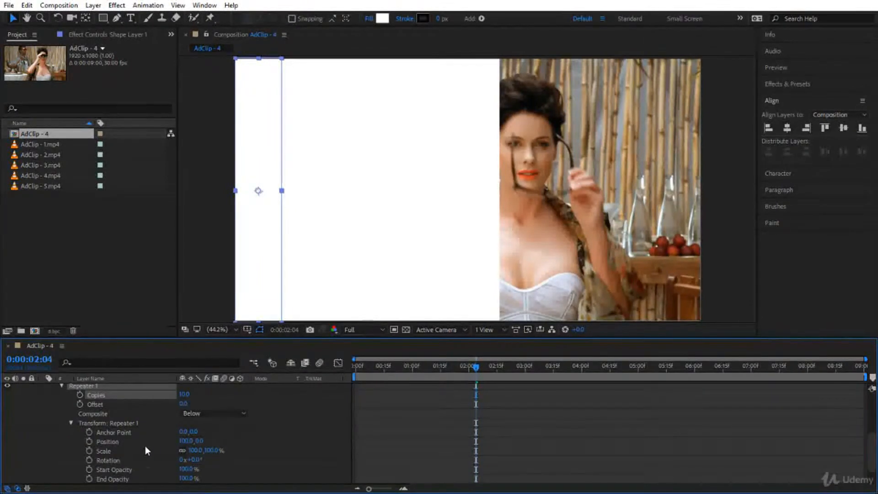
left_click(185, 441)
type("196")
key("Return")
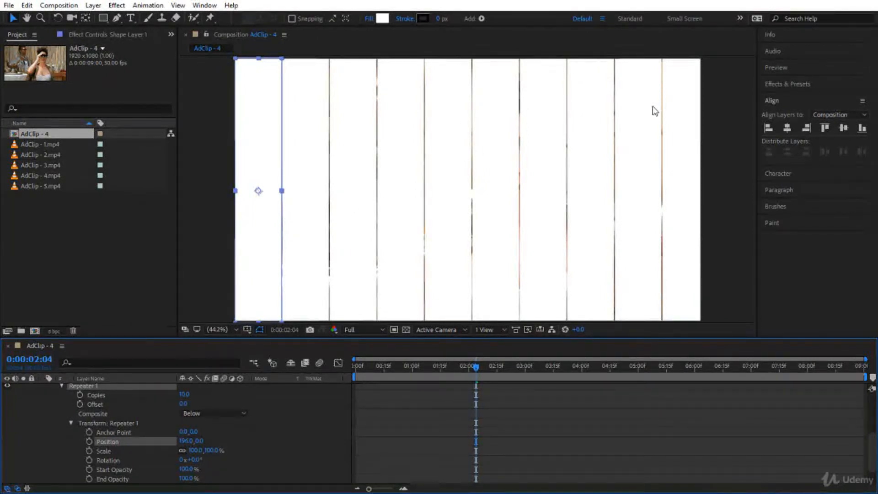
Nudge the shape layer slightly to the left so the repeated strips sit evenly across the frame.
left_click(267, 242)
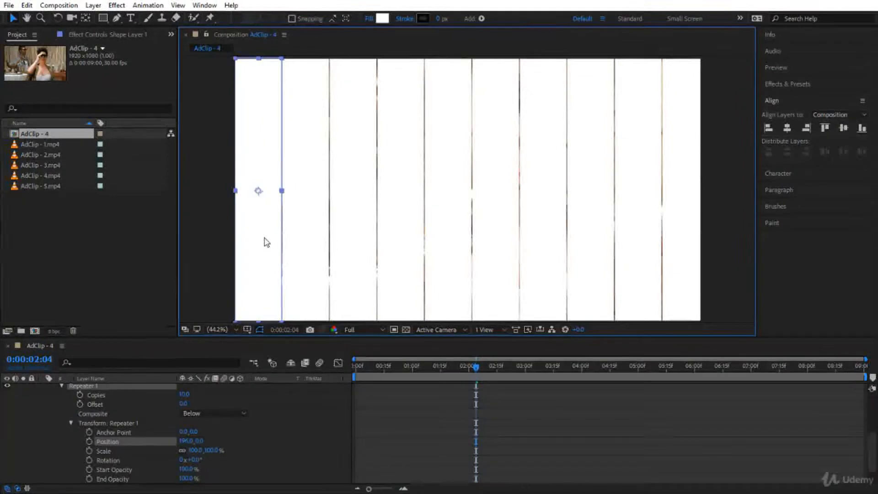
key("Left")
key("Left")
key("Left")
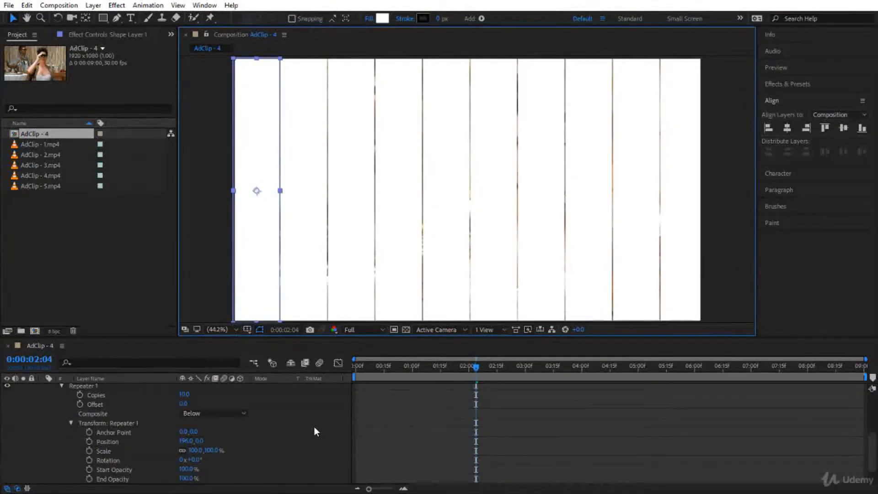
key("Left")
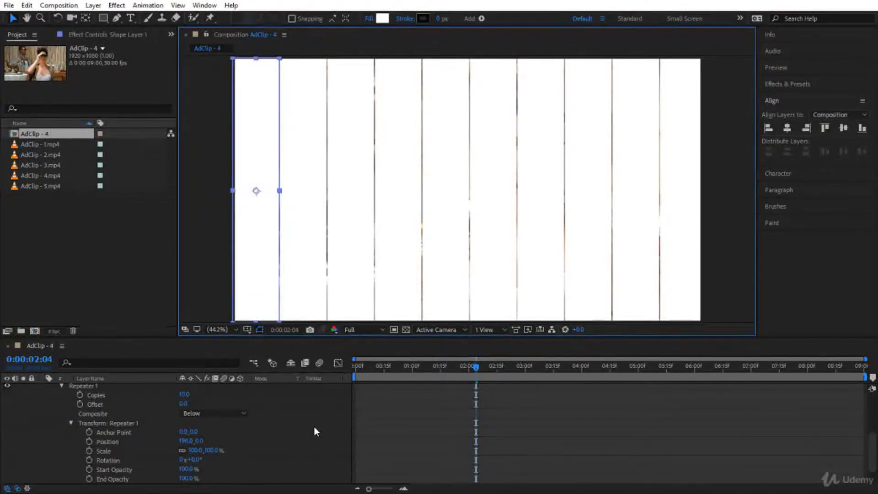
Animate the Repeater's Copies from 0 at 0:00:00:00 to 10 at 0:00:01:00 and preview the animation.
left_click(380, 429)
left_click(478, 364)
key("Home")
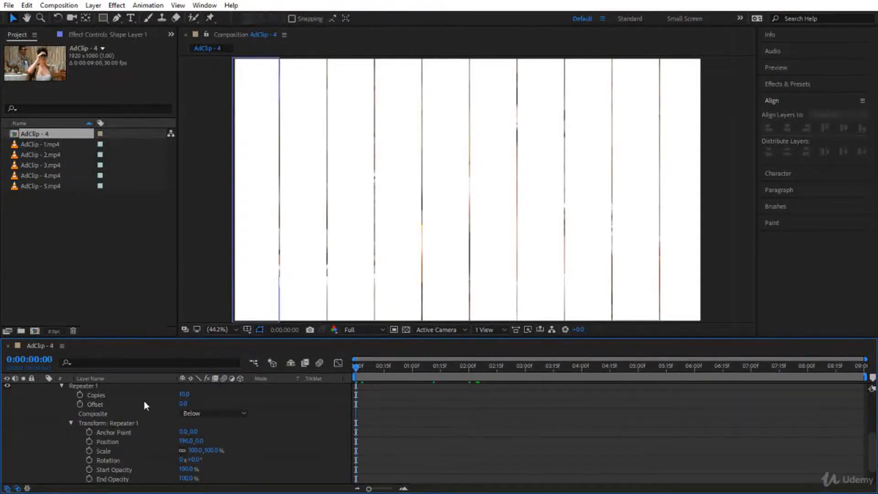
left_click_drag(356, 366, 411, 376)
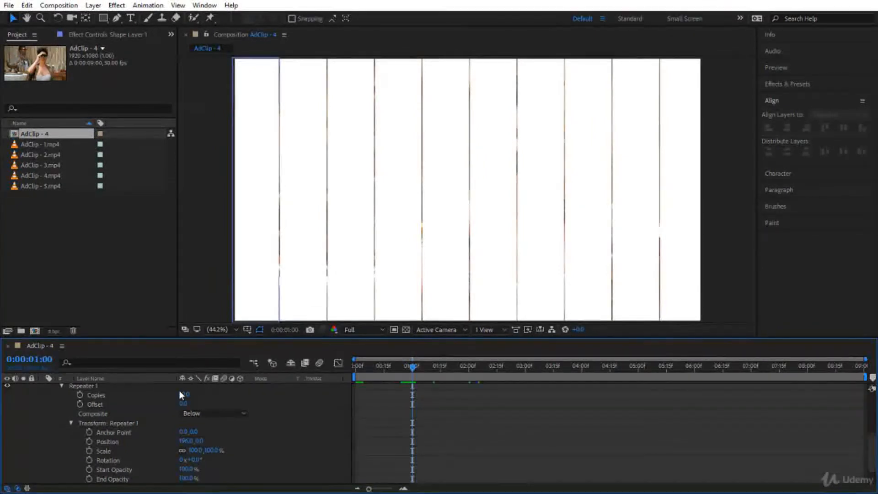
left_click(80, 395)
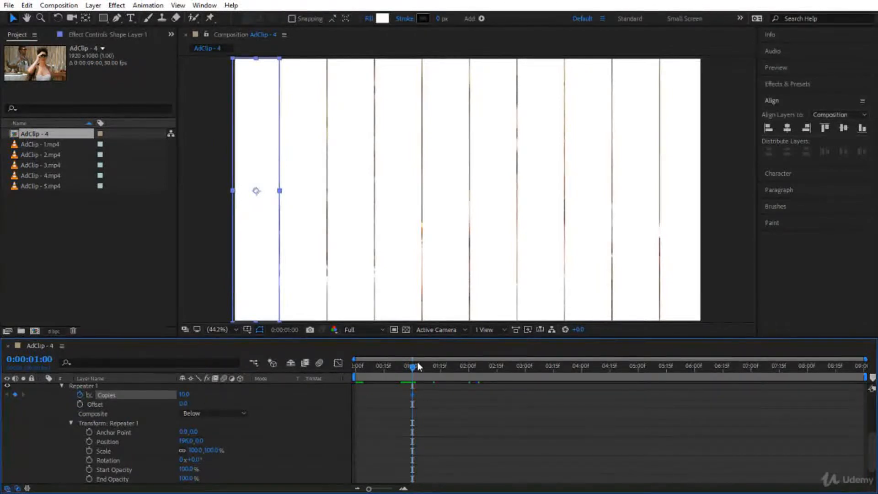
left_click_drag(412, 370, 324, 381)
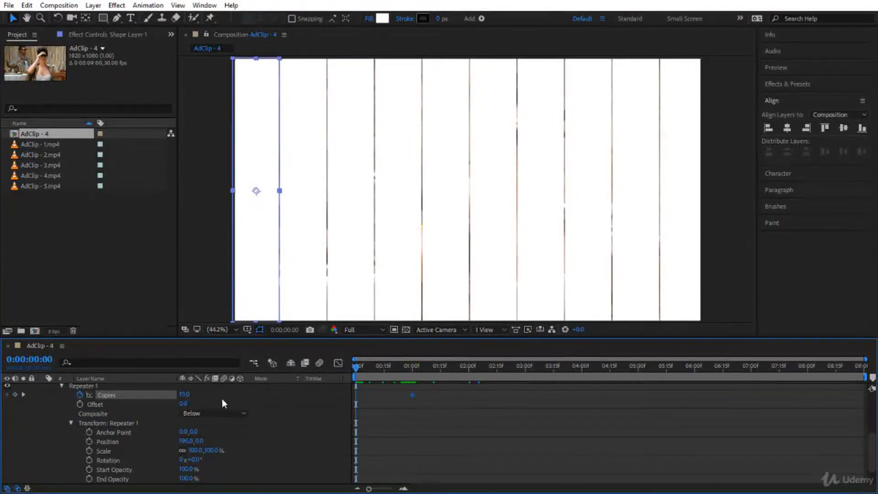
left_click(184, 394)
type("0")
key("Return")
key("space")
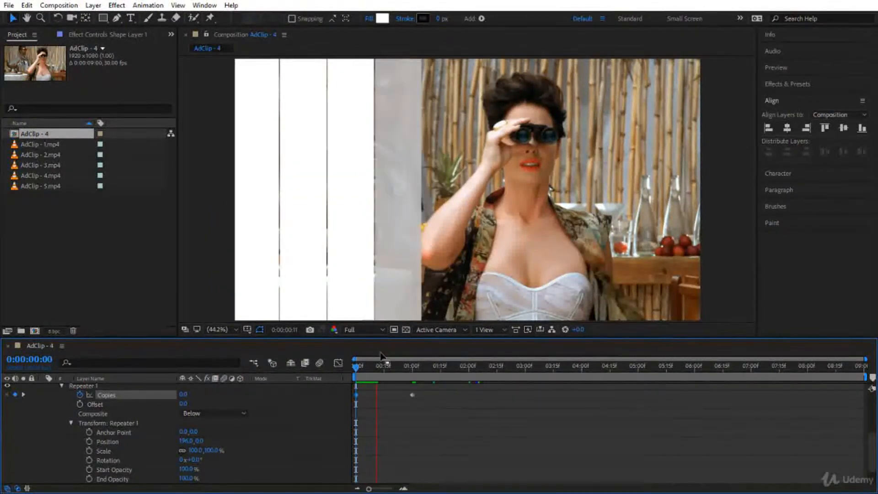
scroll(293, 422, "down", 2)
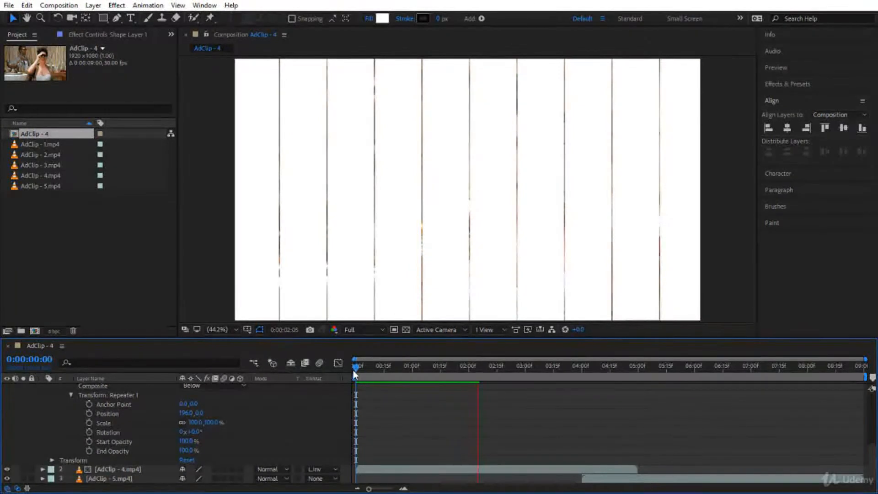
key("space")
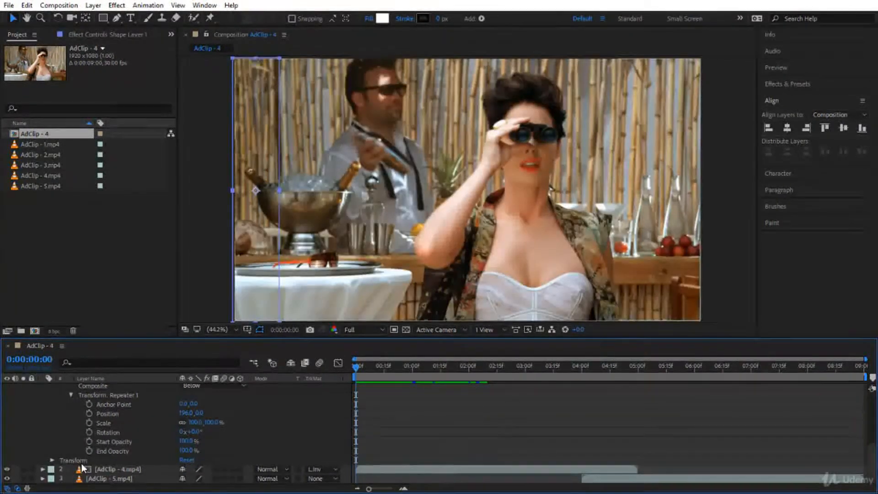
Animate the Repeater's End Opacity from 0% at 0:00:00:00 to 100% at 0:00:01:00 and preview the result.
left_click(89, 450)
type("0")
key("Return")
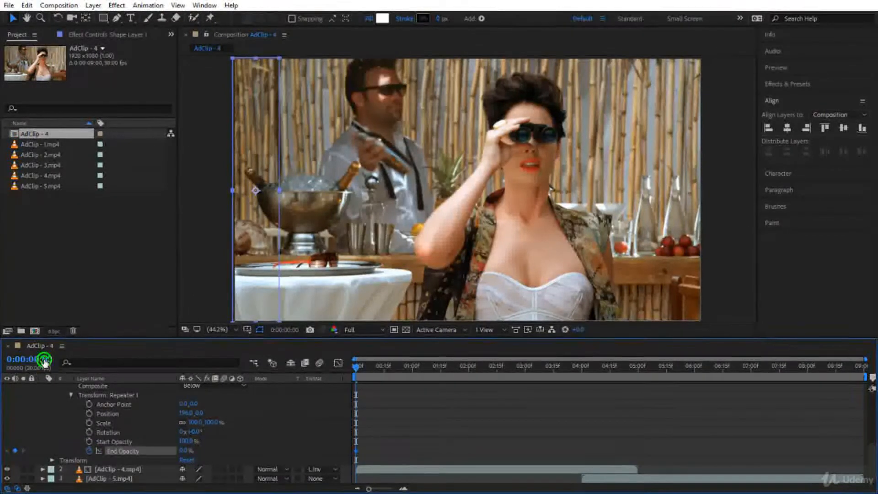
left_click(43, 358)
type("100")
key("Return")
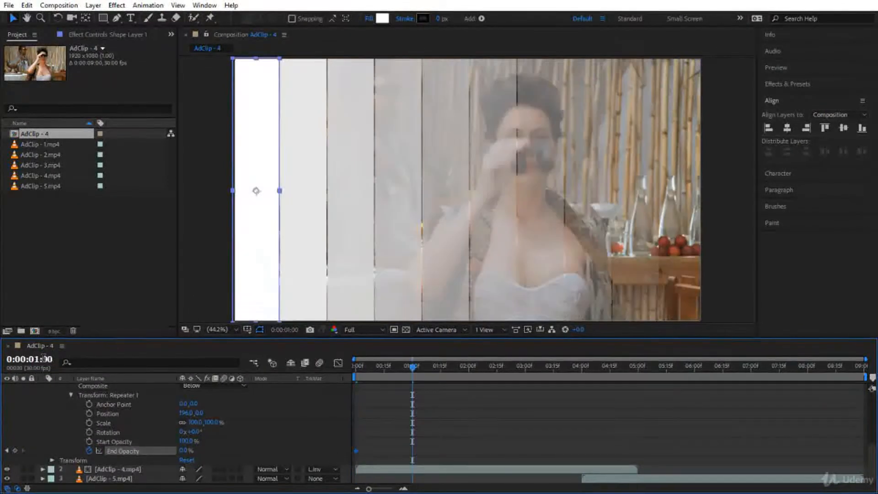
left_click(186, 450)
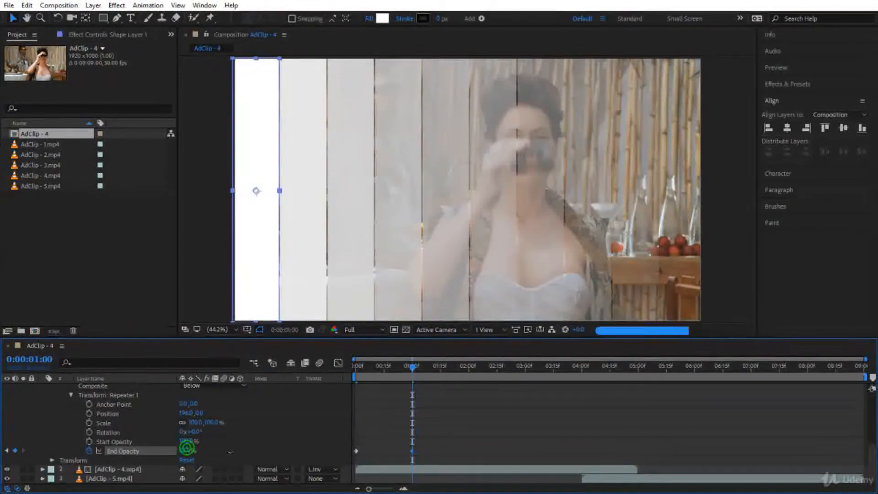
type("100")
key("Return")
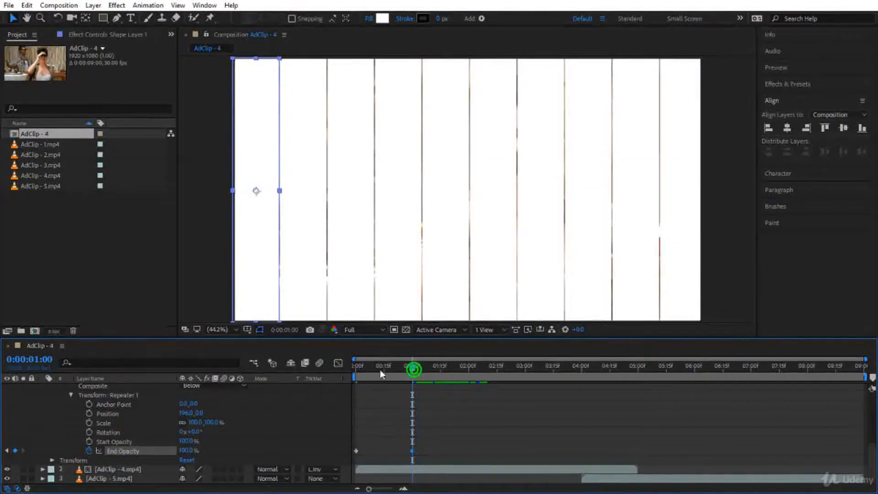
key("Home")
key("space")
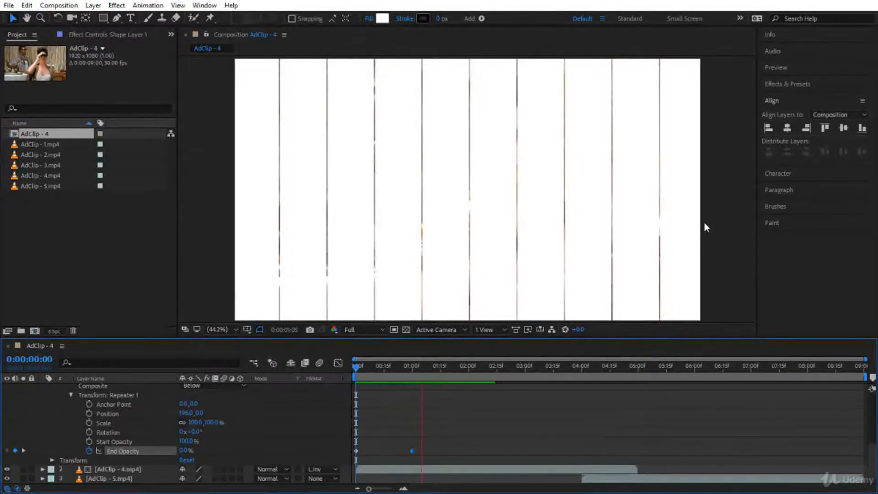
Keyframe the rectangle path's Size at 0:00:00:24, set its width to 196 at 0:00:01:00, and preview the strips closing up.
left_click_drag(357, 364, 401, 375)
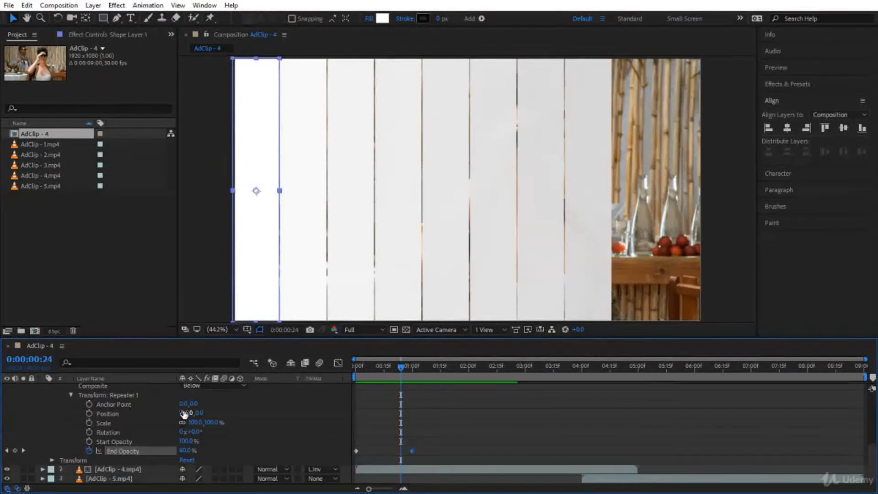
scroll(294, 405, "up", 3)
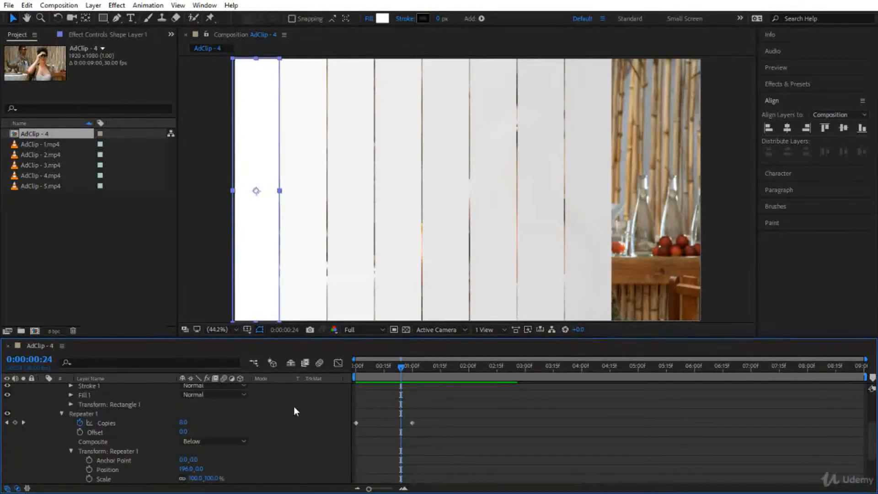
scroll(384, 402, "up", 3)
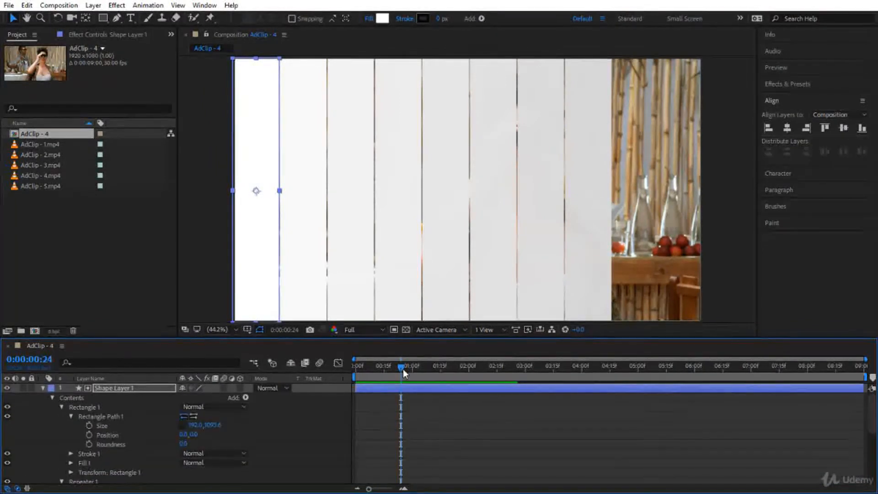
left_click_drag(401, 366, 403, 394)
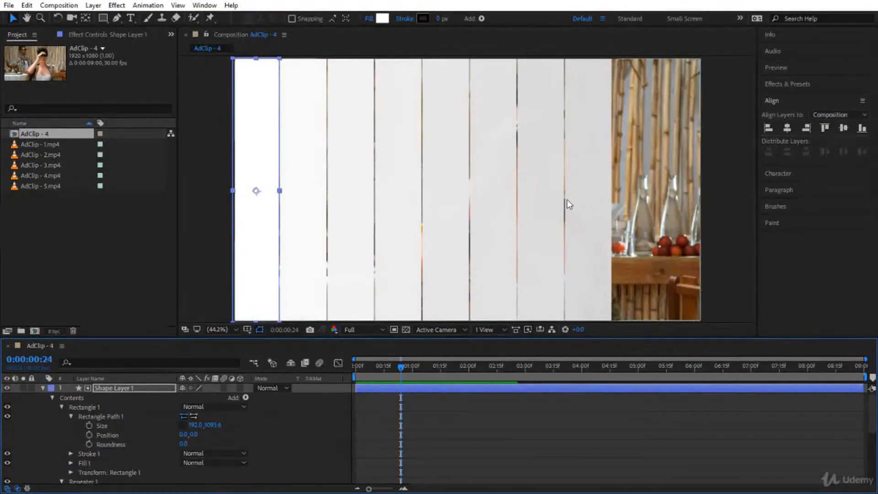
scroll(454, 407, "down", 3)
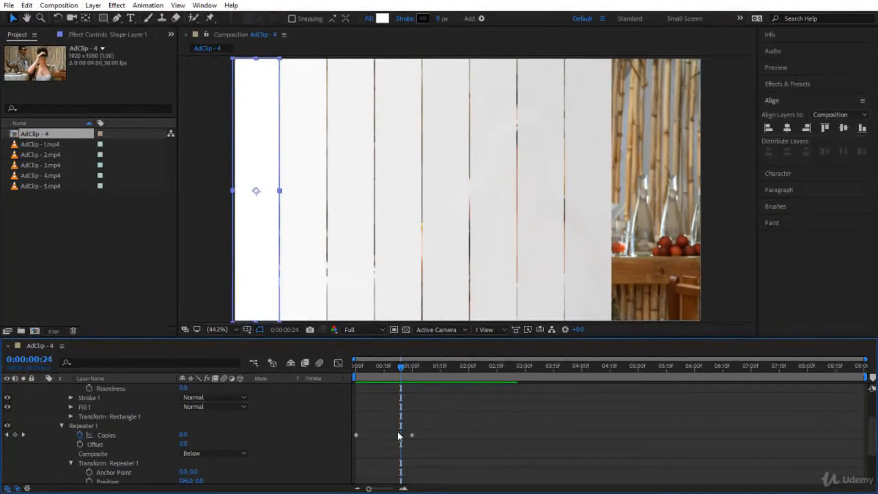
scroll(416, 419, "up", 1)
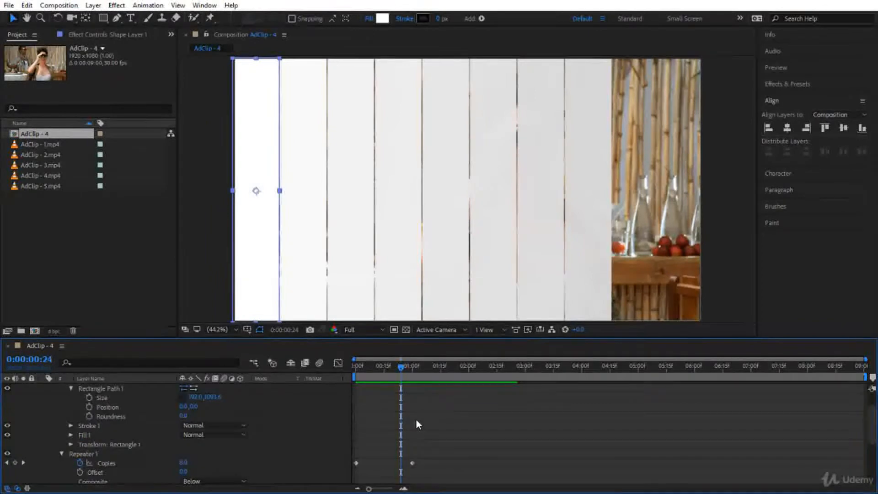
left_click(89, 397)
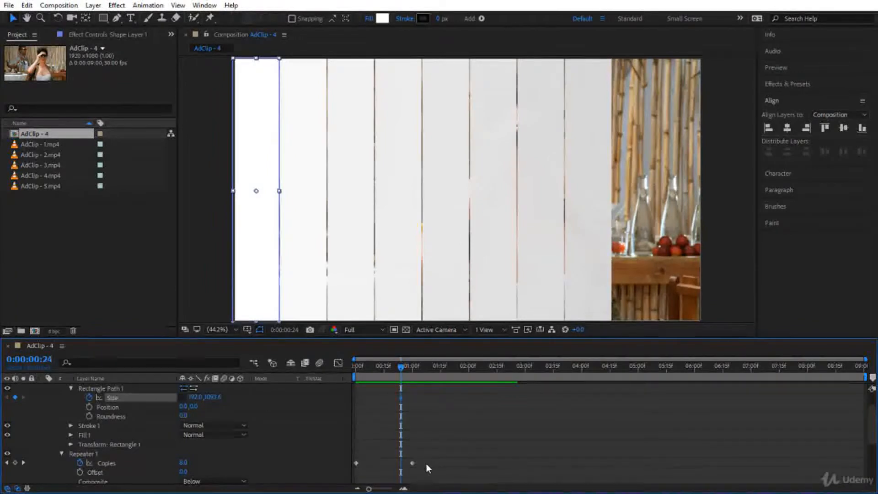
key("k")
left_click(191, 397)
type("196")
key("Return")
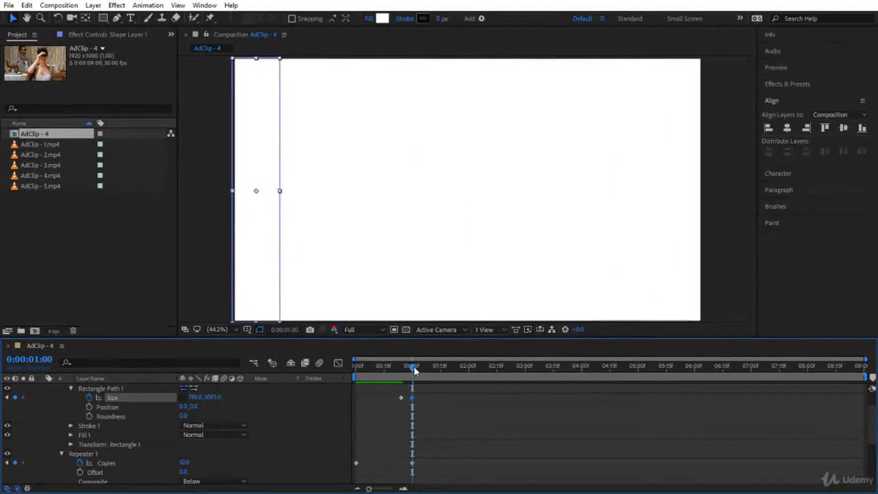
key("Home")
key("space")
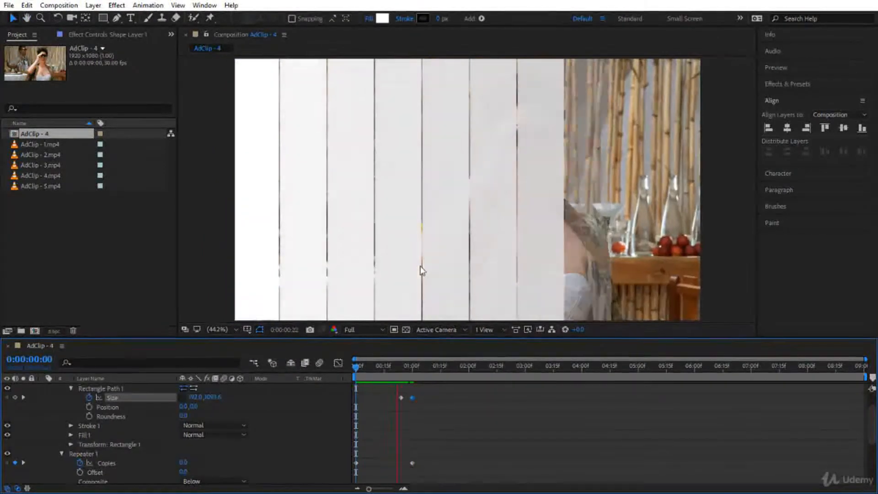
Apply Easy Ease to the shape layer's Copies and End Opacity keyframes and preview the strip animation from the start.
left_click_drag(357, 367, 394, 373)
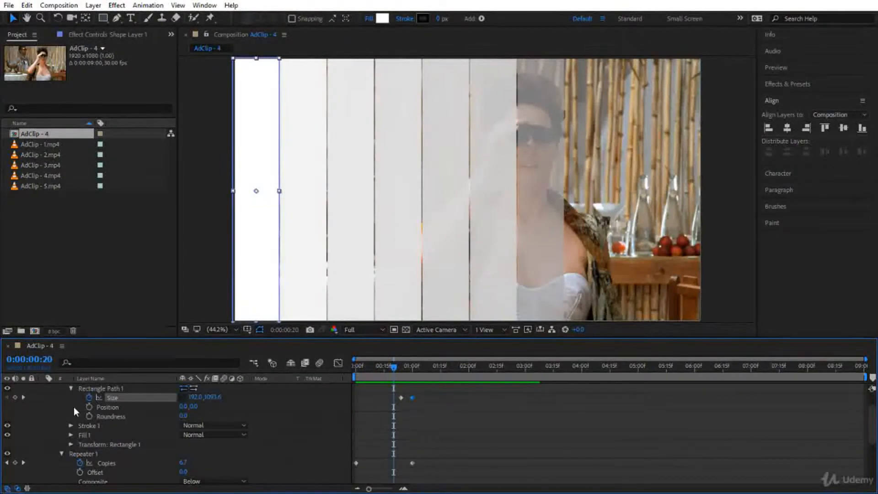
scroll(96, 390, "up", 2)
left_click(108, 388)
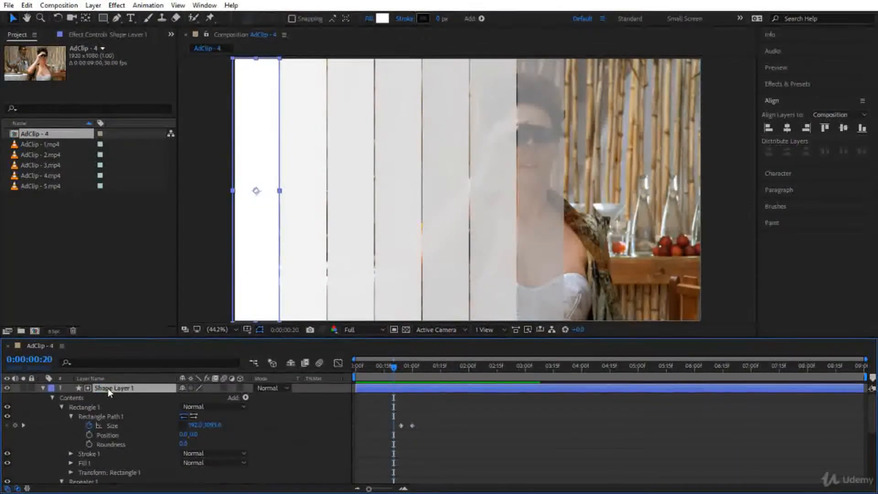
key("u")
left_click_drag(442, 405, 350, 432)
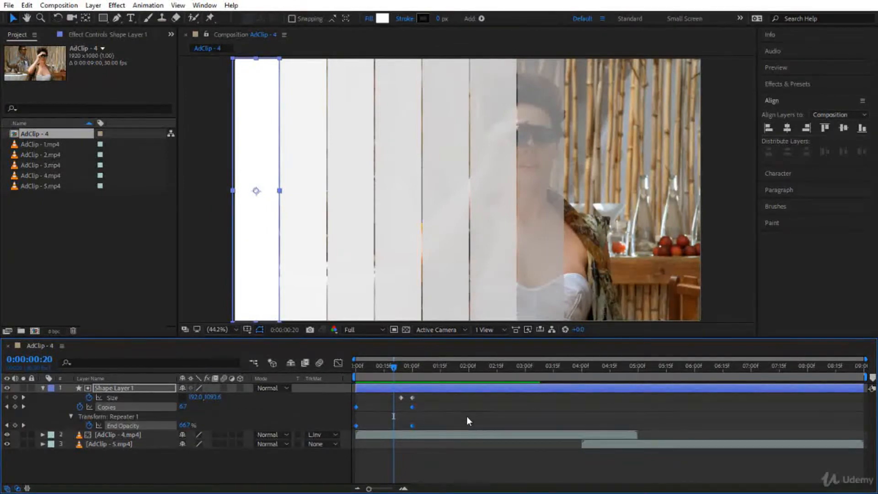
key("F9")
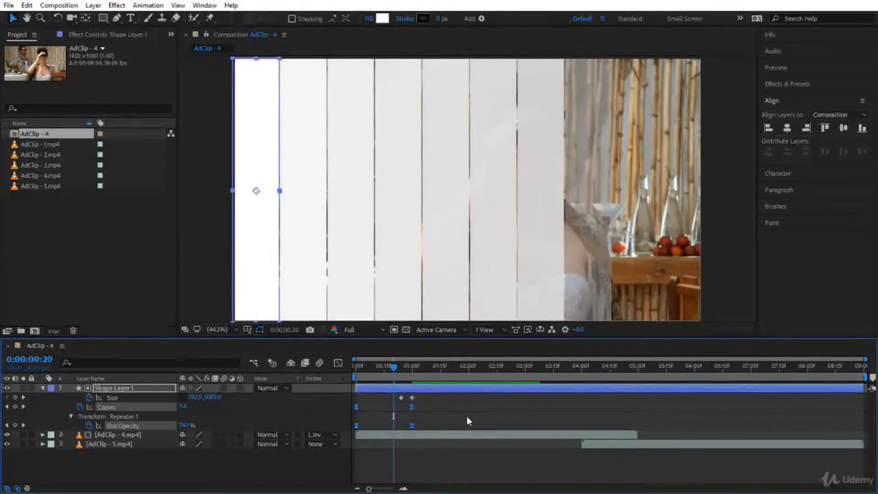
key("space")
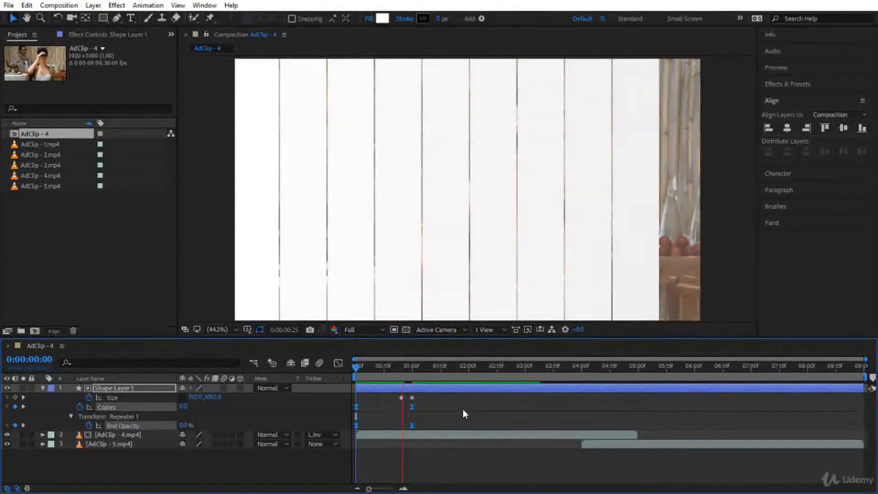
left_click(358, 369)
Rename the shape layer as Transition Matte.
left_click(131, 385)
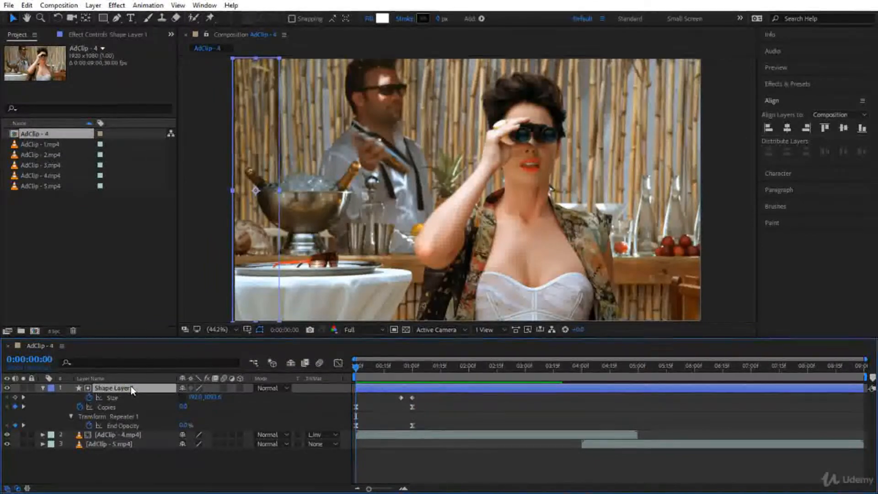
key("Return")
type("Transition Matte")
key("Return")
Set the AdClip - 4.mp4 layer's track matte to Luma Inverted Matte "Transition Matte".
left_click(107, 434)
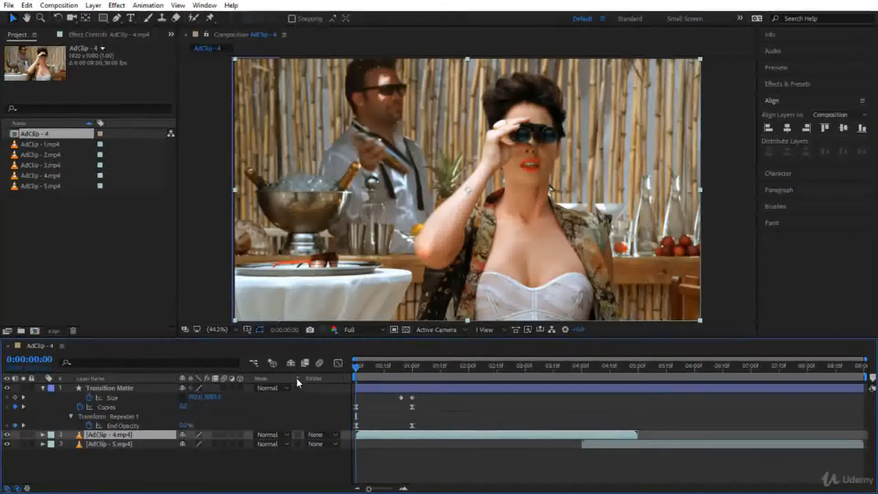
left_click(17, 488)
left_click(18, 488)
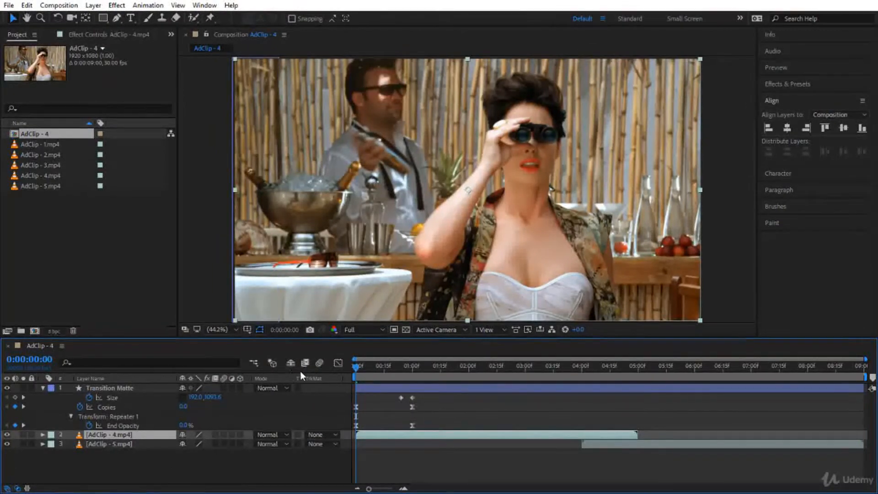
left_click(328, 432)
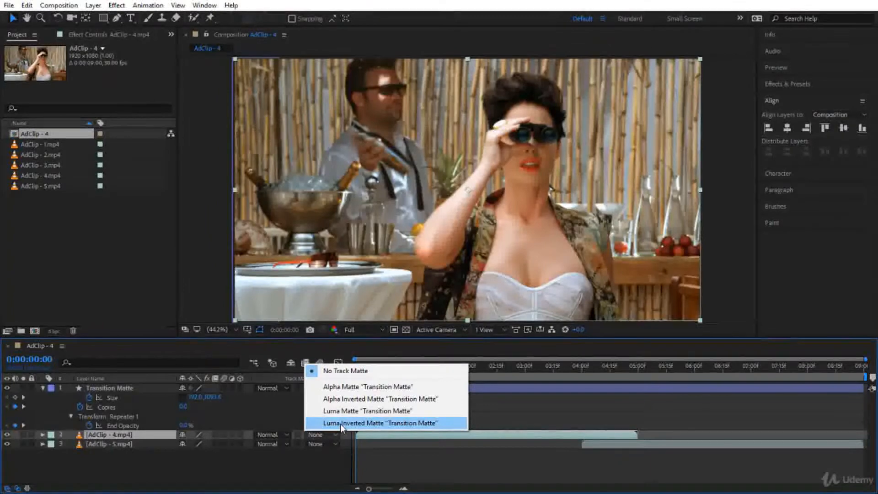
left_click(340, 422)
left_click(366, 392)
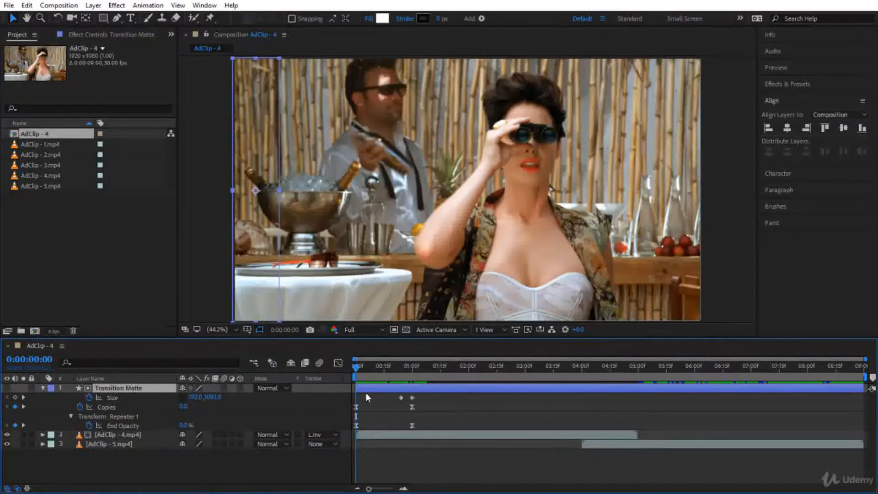
mouse_move(356, 366)
left_mouse_down()
mouse_move(413, 382)
mouse_move(356, 365)
left_mouse_up()
Shift the Transition Matte layer in time to start at 0:00:04:00, where AdClip - 5.mp4 begins.
left_click(592, 445)
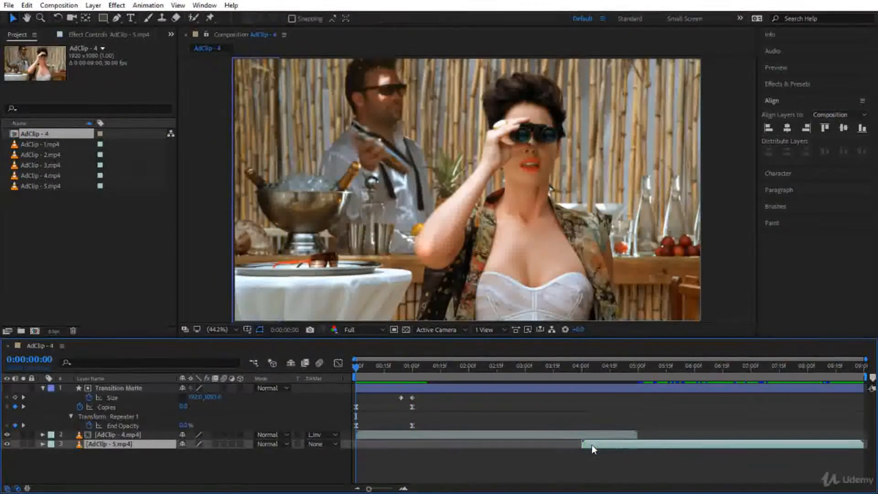
key("i")
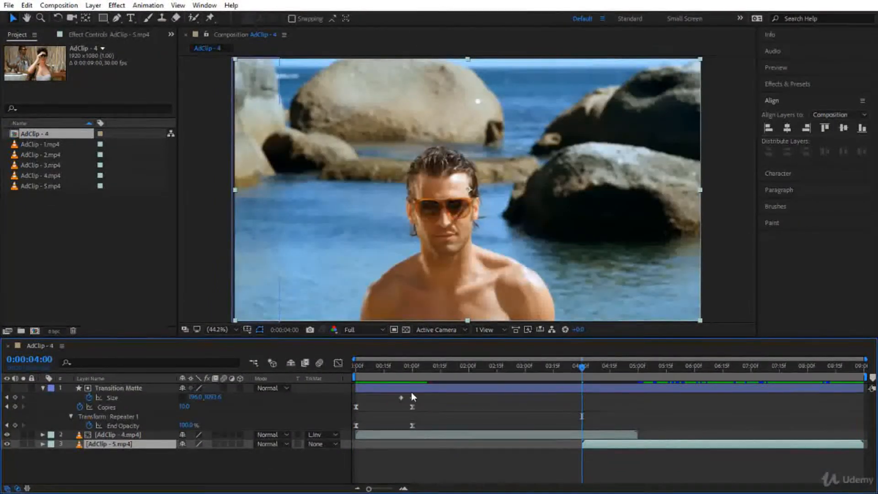
left_click(398, 389)
left_click_drag(398, 388, 620, 386)
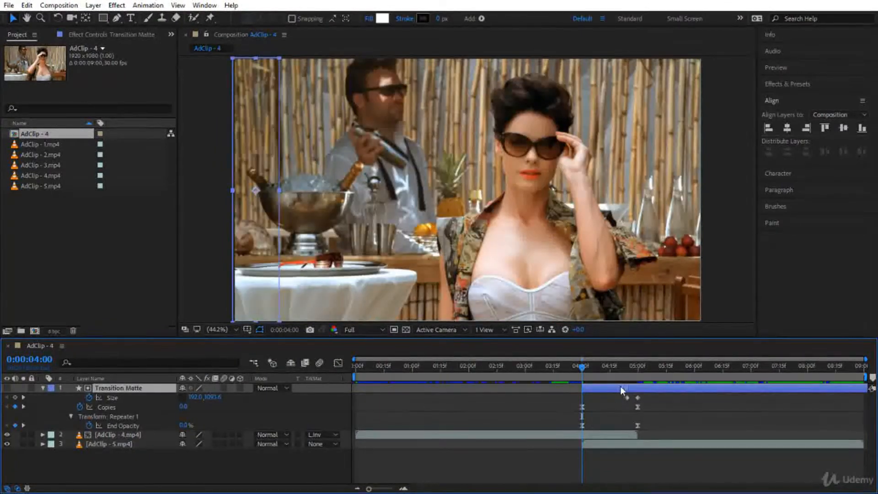
Trim the end of the Transition Matte layer at 0:00:04:29, matching the out point of AdClip - 4.mp4.
left_click(616, 434)
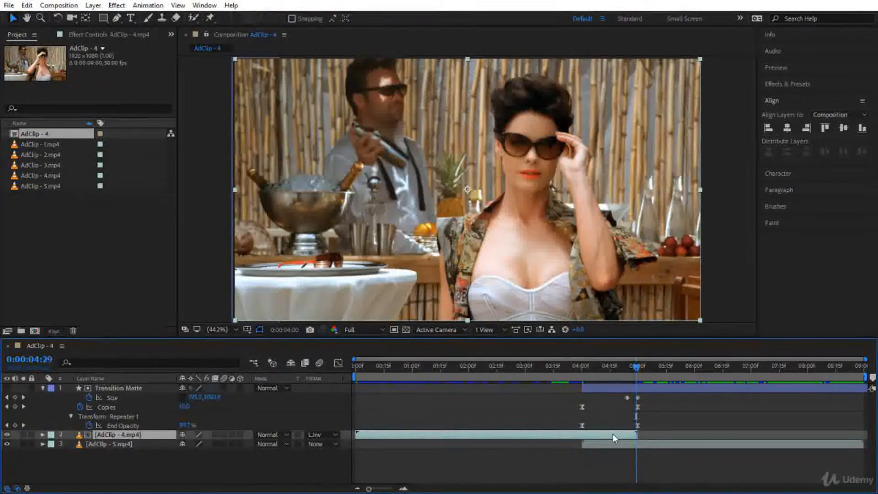
key("o")
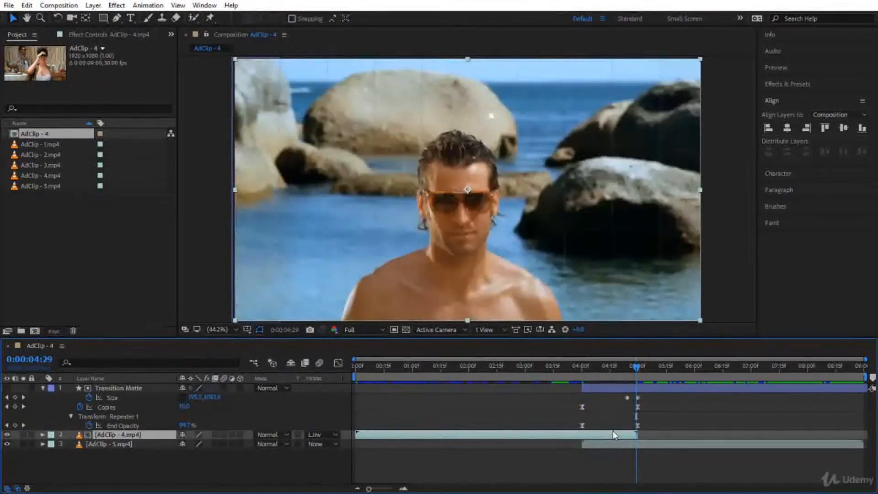
left_click(630, 390)
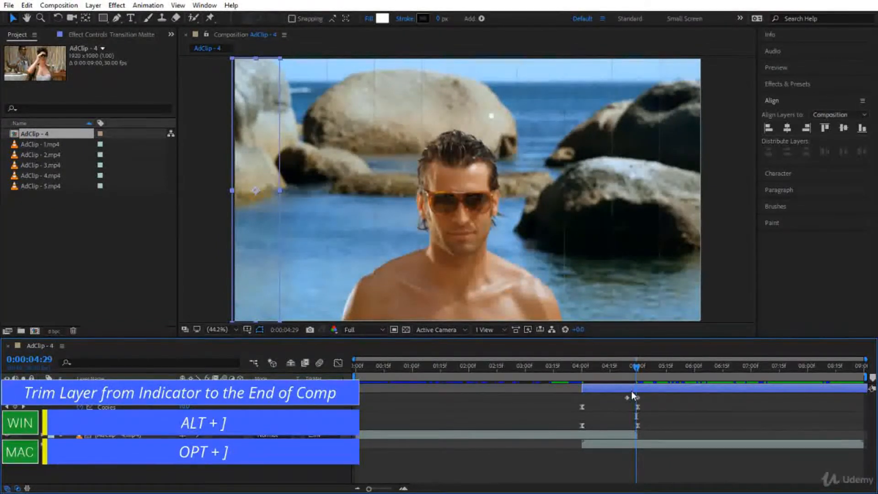
key("alt+bracketright")
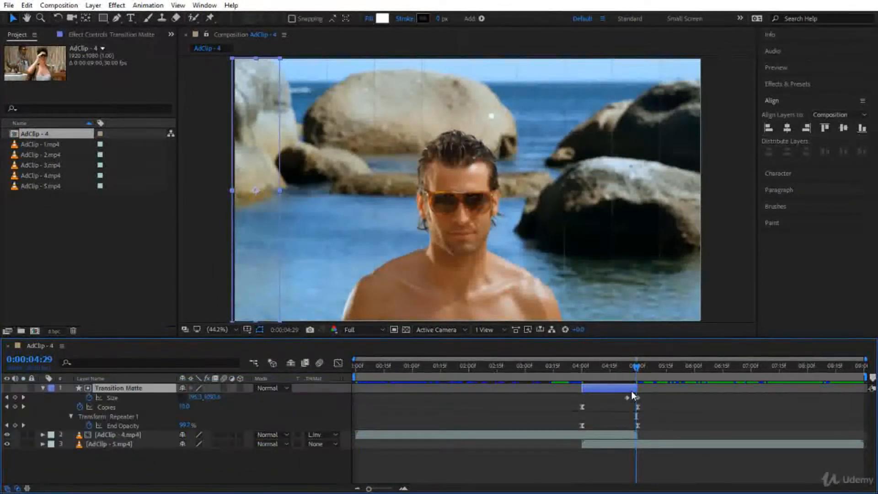
left_click_drag(368, 487, 392, 488)
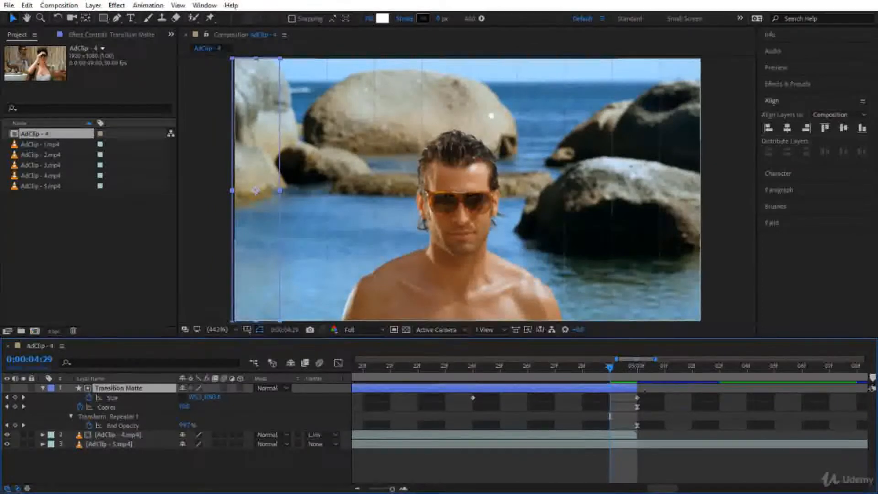
mouse_move(607, 368)
left_mouse_down()
mouse_move(627, 372)
mouse_move(604, 376)
left_mouse_up()
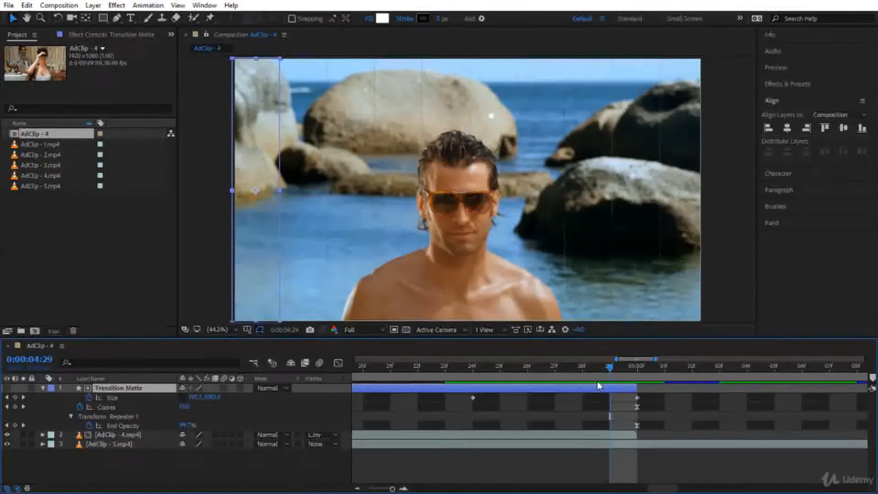
left_click_drag(393, 489, 368, 488)
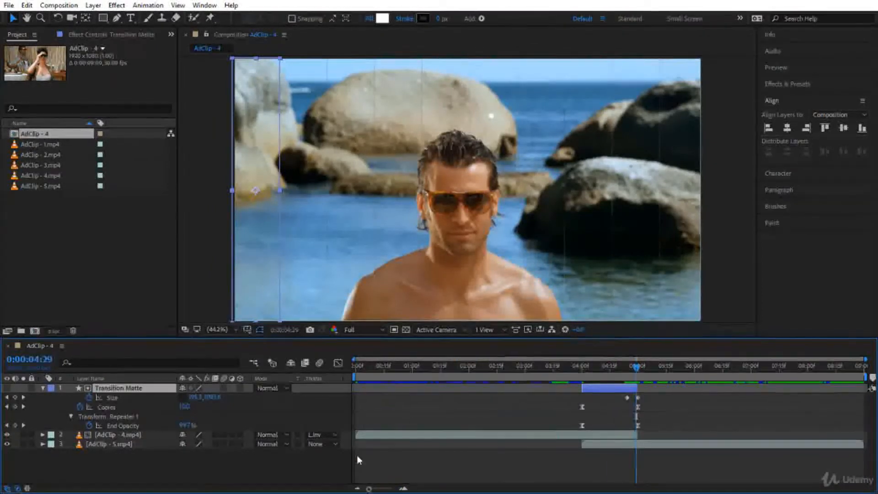
Set the work area around the clips' overlap, starting at 0:00:03:15, and preview the transition.
left_click(510, 367)
left_click_drag(509, 369, 553, 378)
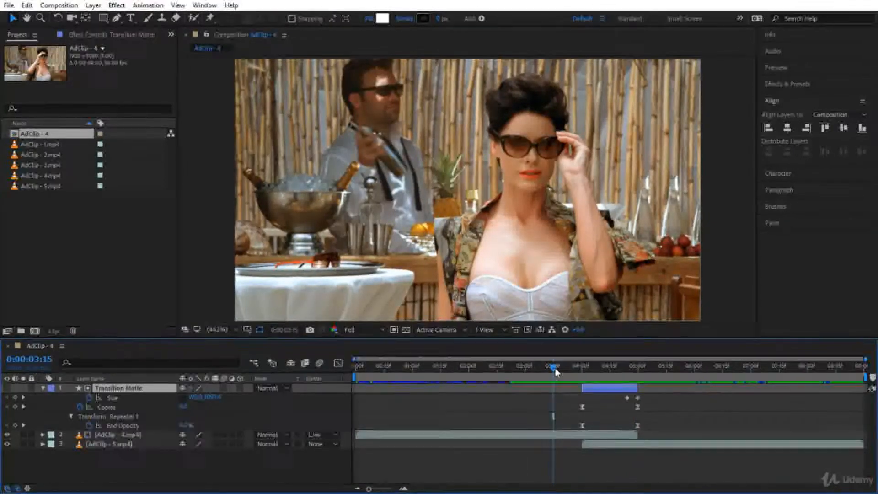
mouse_move(554, 372)
left_mouse_down()
mouse_move(687, 372)
mouse_move(556, 385)
left_mouse_up()
key("n")
key("space")
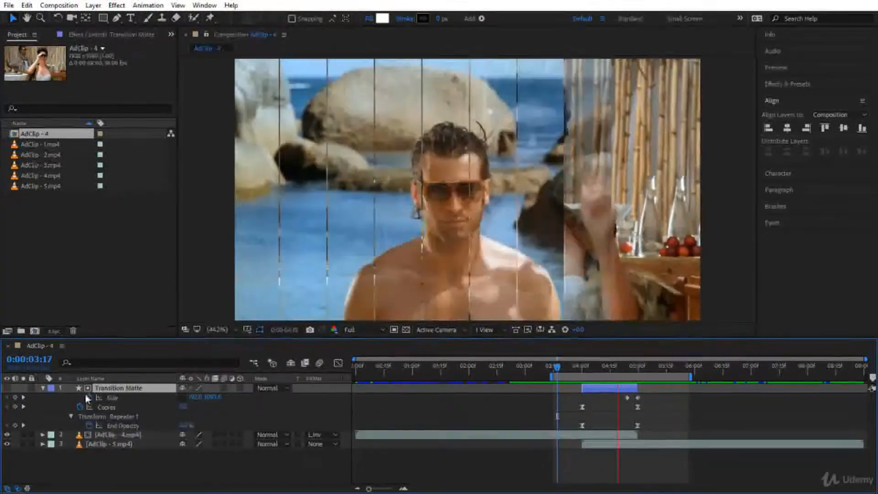
Collapse the Transition Matte layer's properties, replay the transition, and stop at 0:00:04:12 to examine the strips midway.
left_click(43, 388)
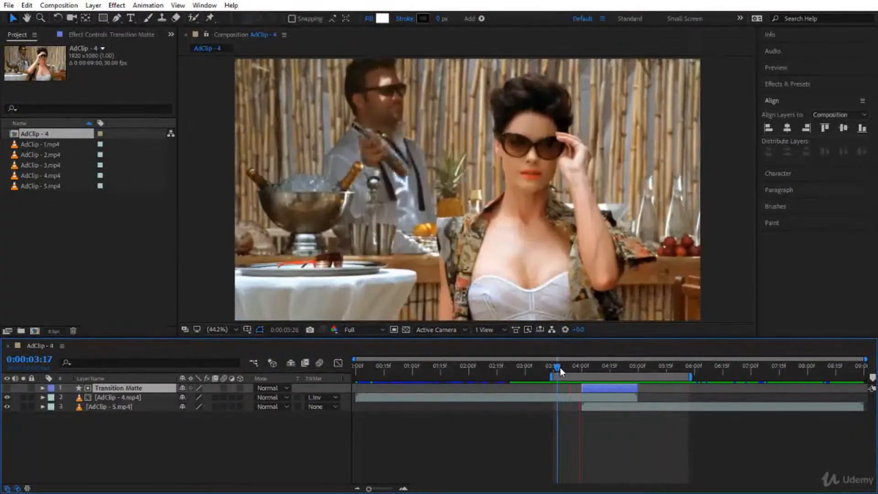
left_click_drag(559, 367, 580, 367)
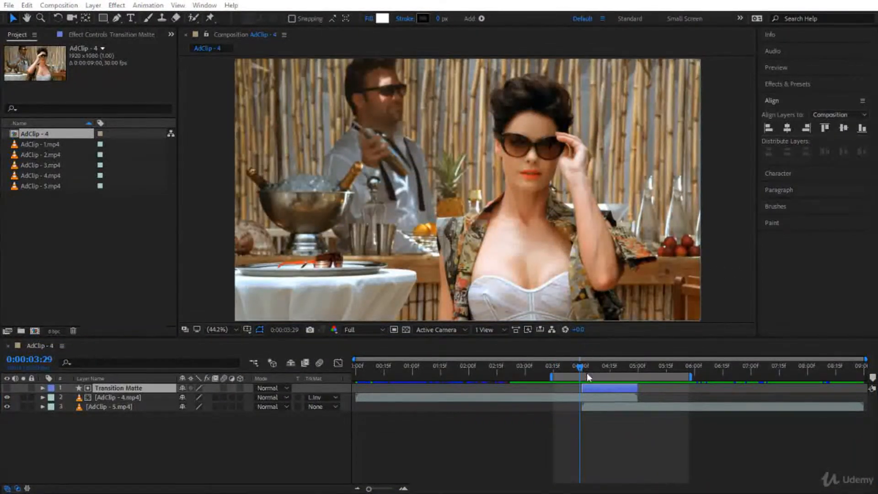
left_click_drag(580, 369, 566, 368)
key("space")
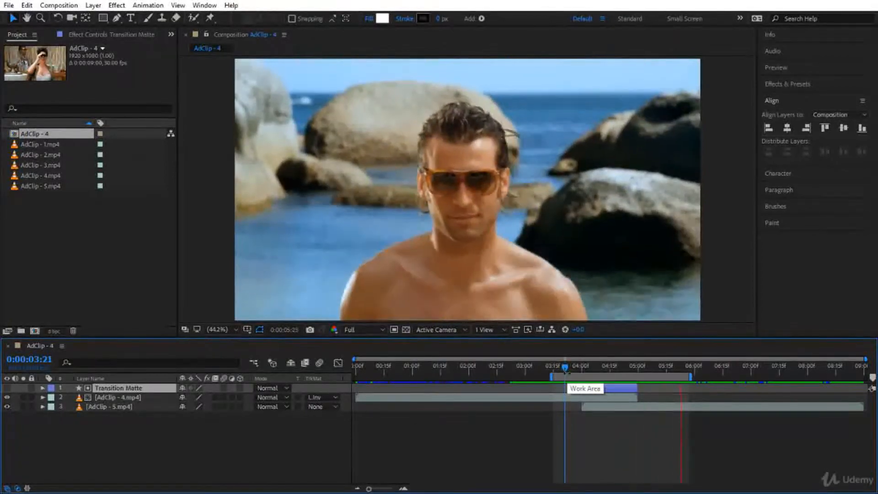
left_click(605, 369)
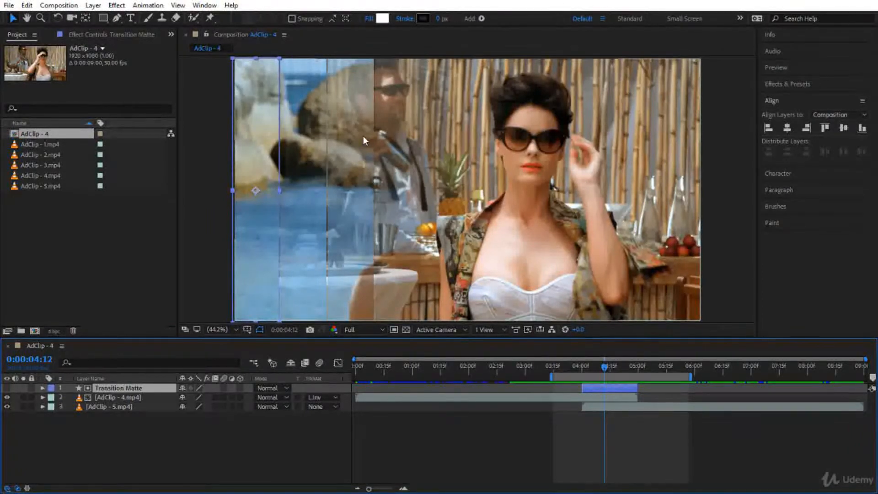
Pre-compose the Transition Matte layer into a new composition named Transition Matte, moving all attributes and matching its duration.
right_click(137, 394)
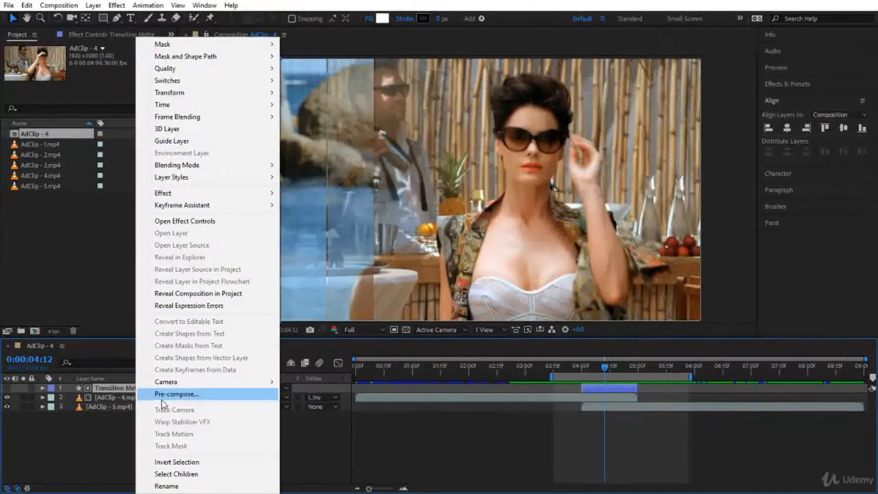
left_click(161, 396)
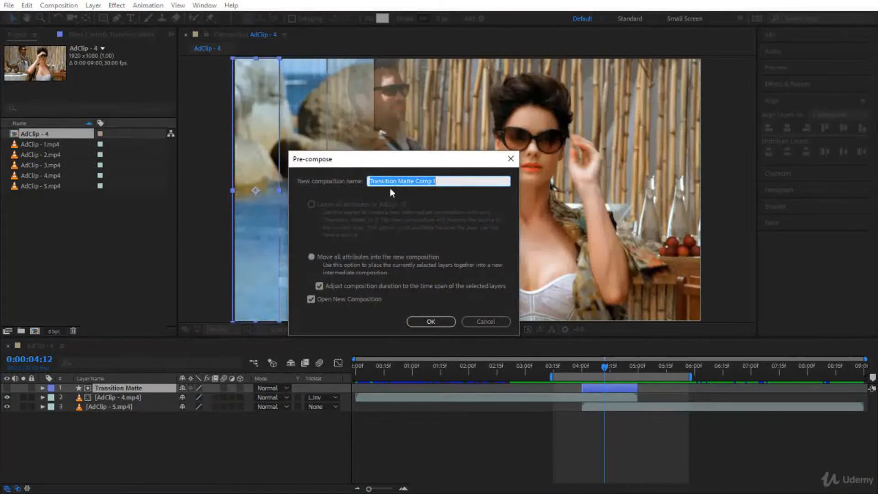
left_click_drag(416, 183, 480, 182)
key("BackSpace")
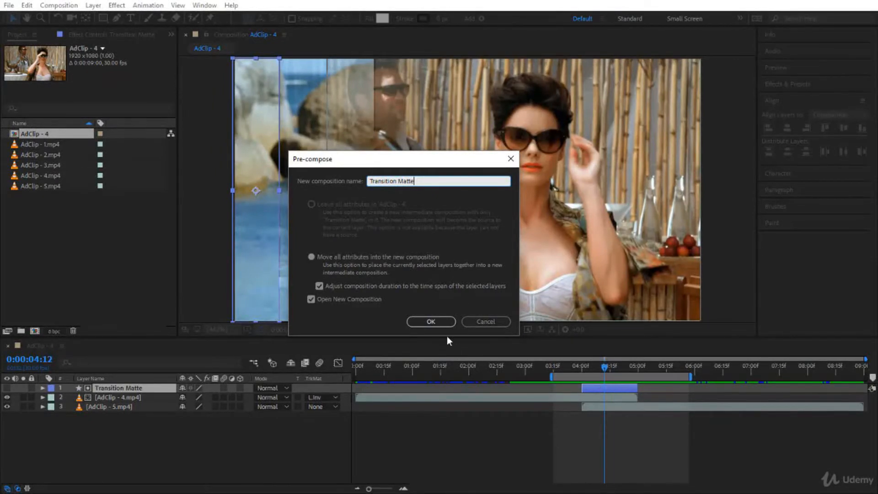
left_click(440, 320)
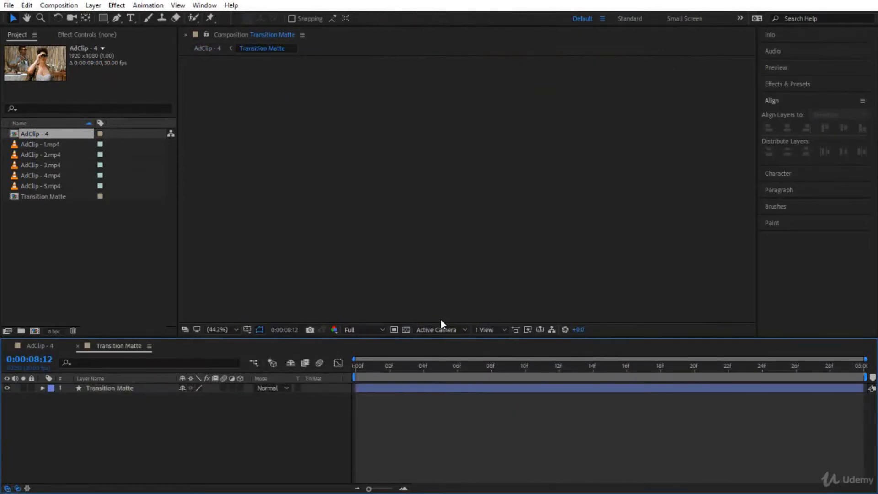
Preview the Transition Matte composition from 0:00:04:00 and show the transparency grid to check its background.
left_click(352, 368)
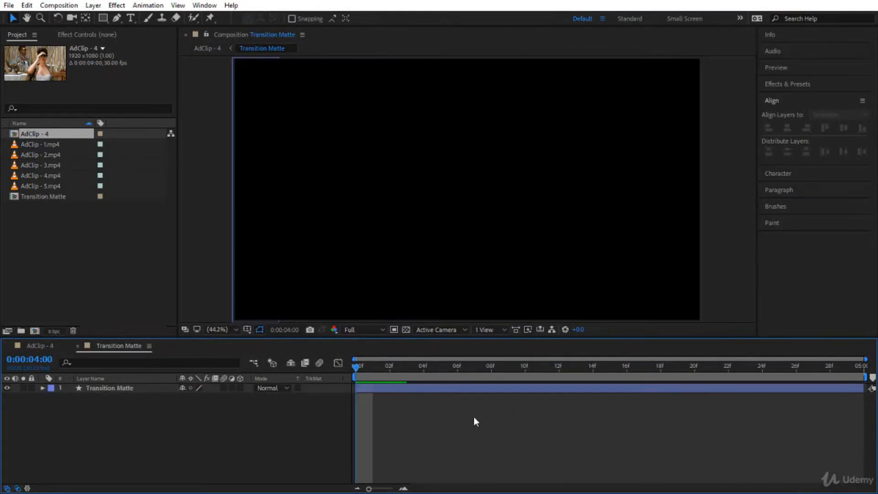
key("space")
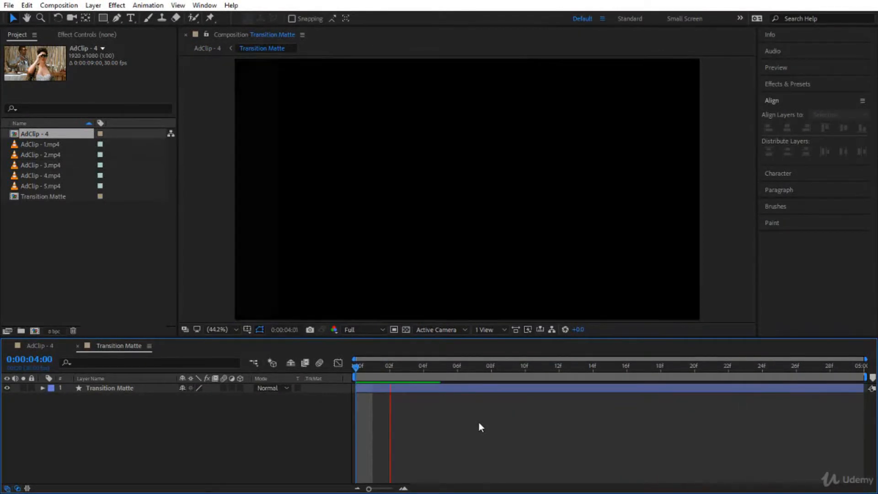
left_click(355, 367)
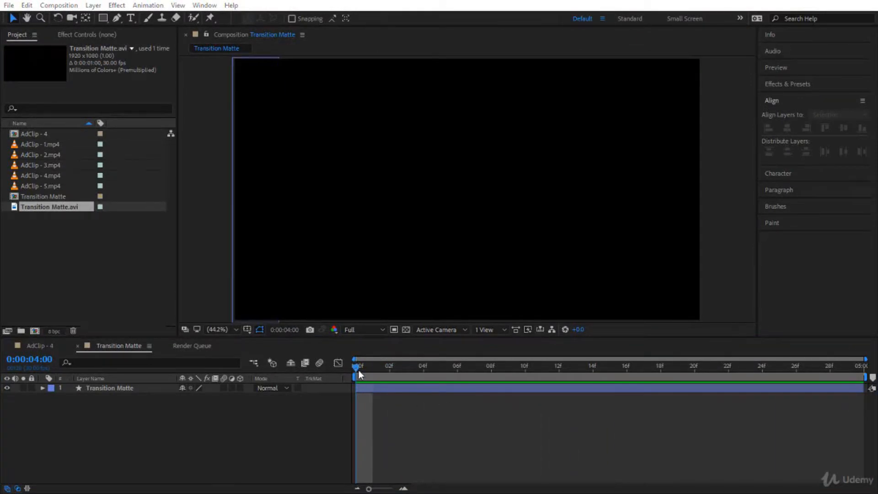
left_click_drag(359, 370, 330, 403)
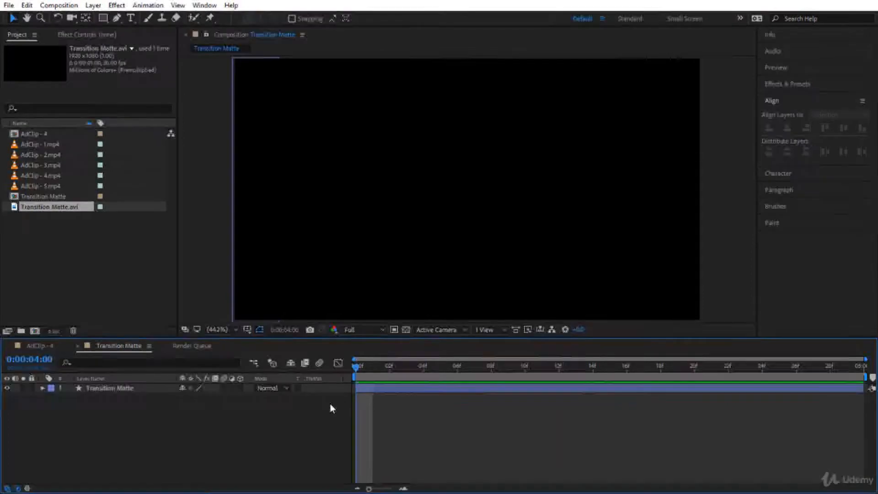
left_click(405, 329)
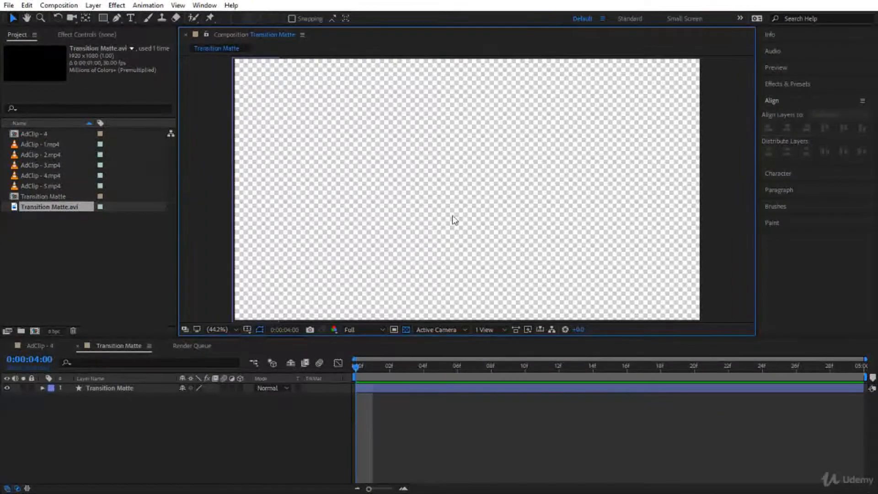
Scrub through the Transition Matte composition and check its layer's place in the AdClip - 4 composition.
left_click_drag(362, 368, 867, 416)
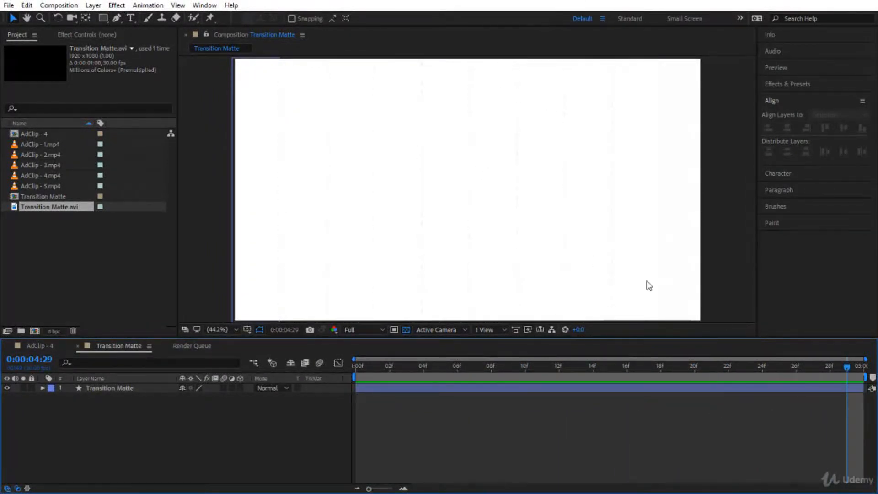
left_click(848, 366)
left_click_drag(846, 368, 383, 400)
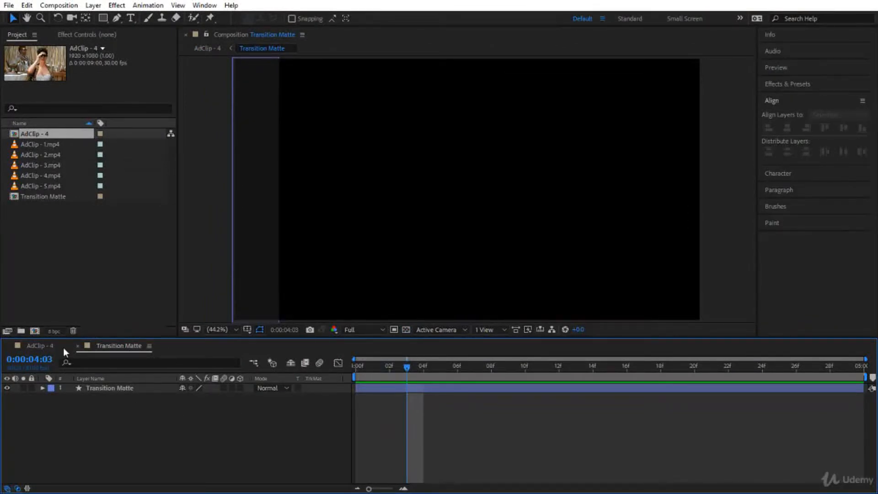
left_click(32, 346)
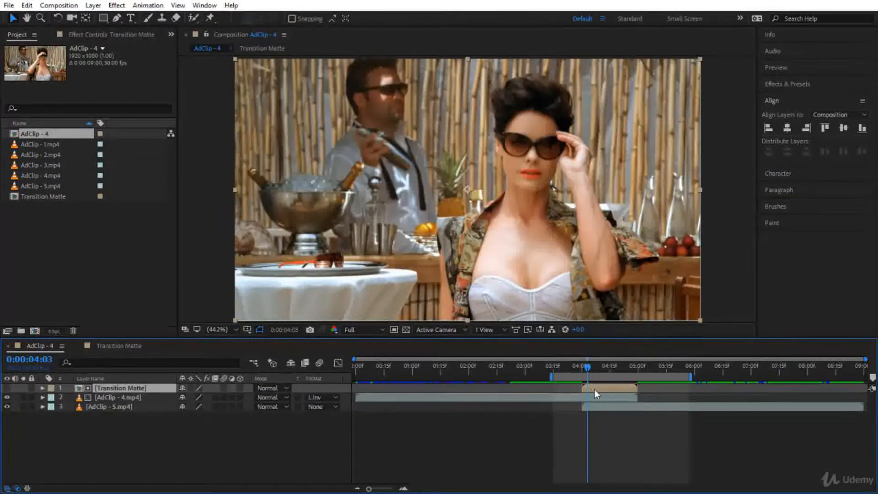
left_click(137, 345)
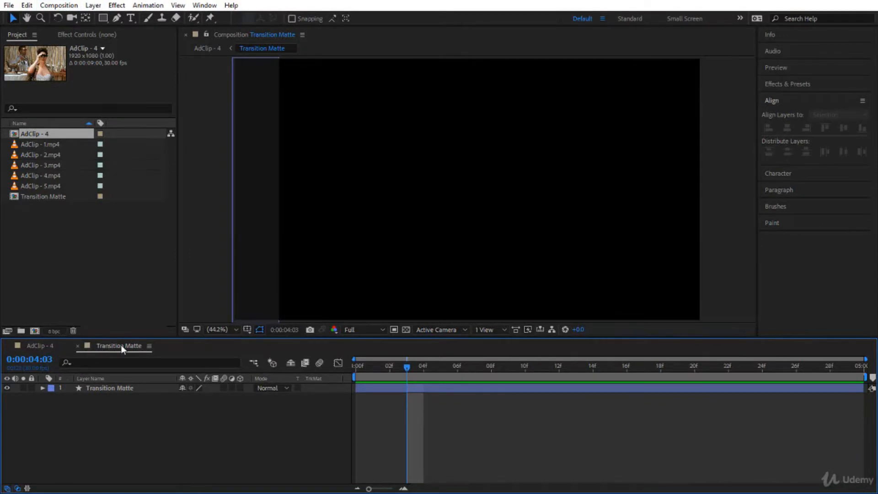
Add the Transition Matte composition to the render queue and accept Best quality, full resolution and work area only in its render settings.
left_click(59, 6)
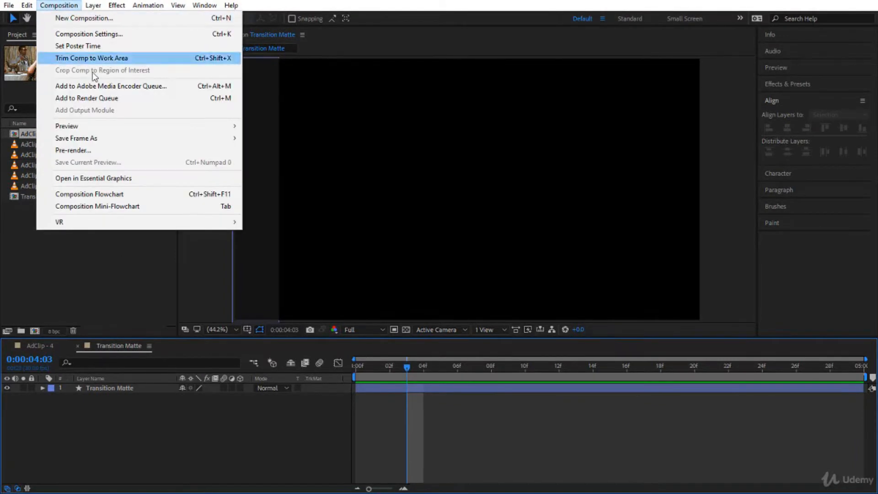
left_click(89, 99)
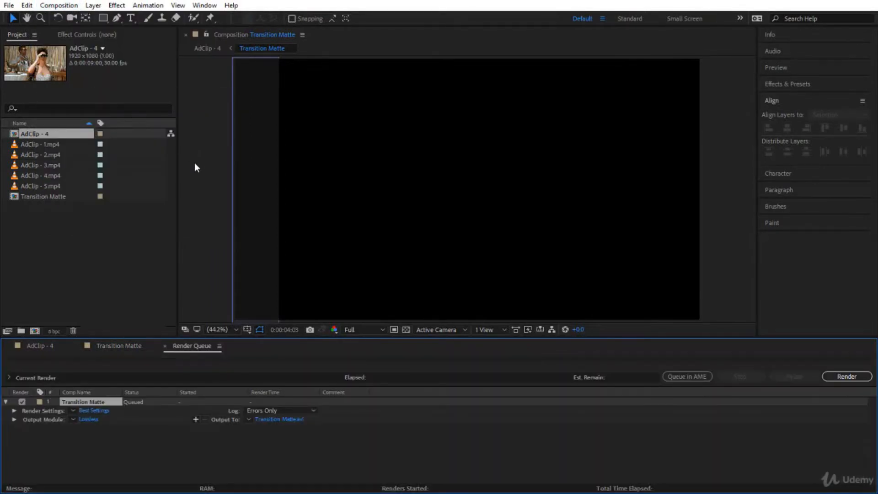
left_click(96, 411)
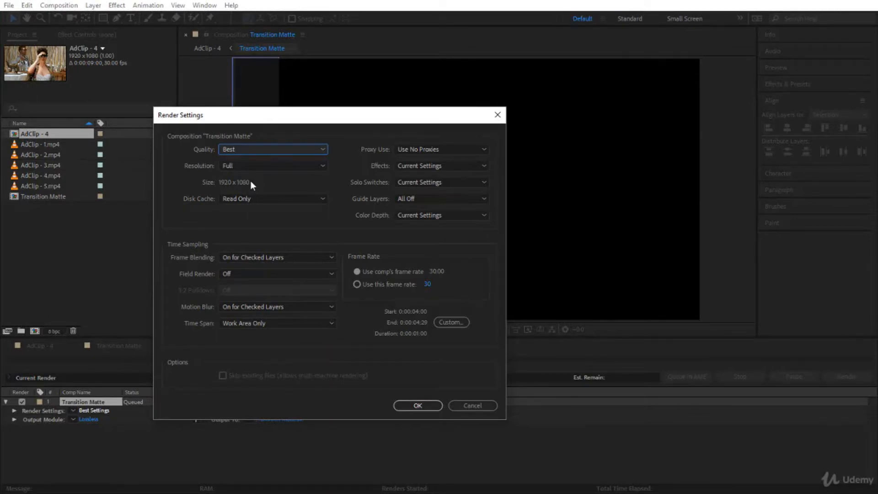
left_click(420, 406)
Set the render's output module to AVI format with RGB + Alpha channels and check the AVI codec options.
left_click(86, 419)
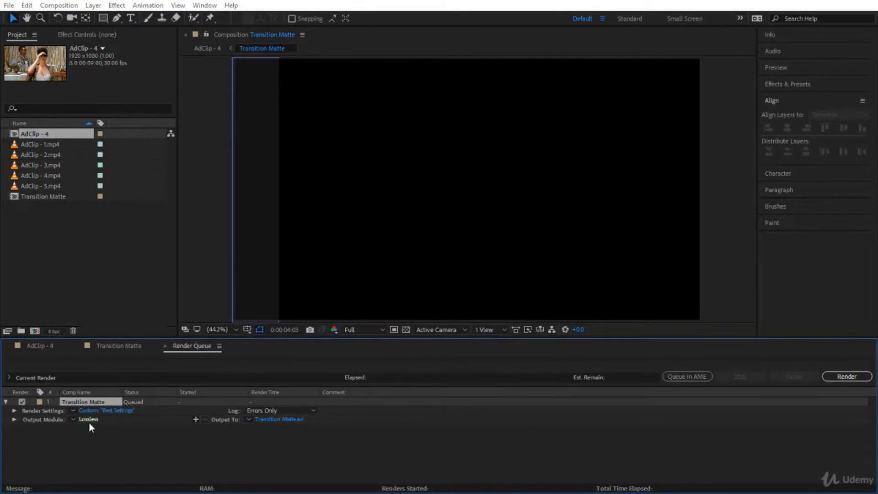
left_click_drag(494, 71, 329, 76)
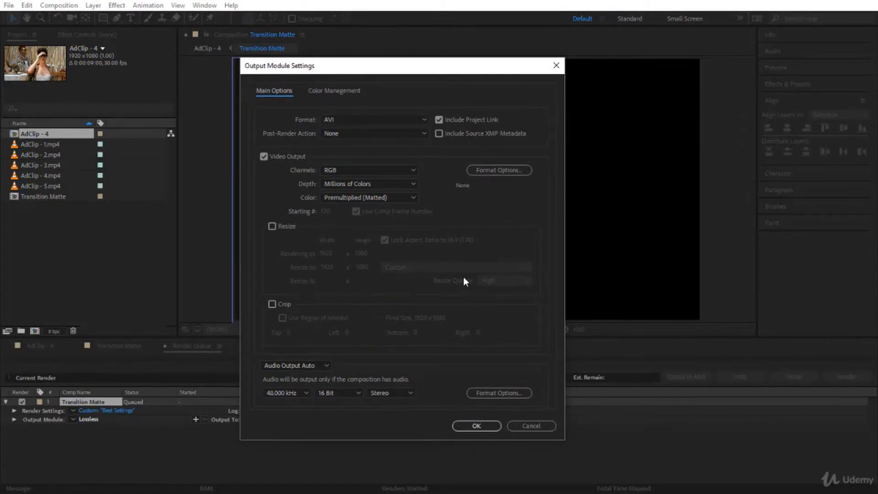
left_click(343, 122)
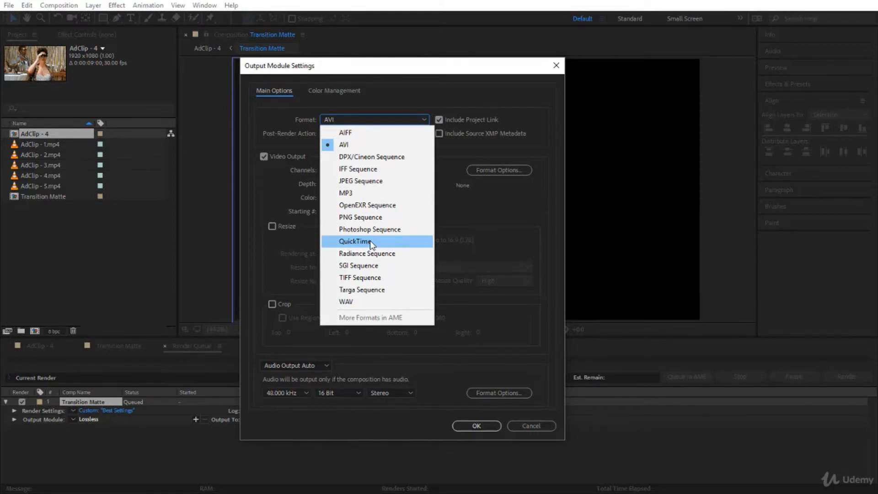
left_click(381, 147)
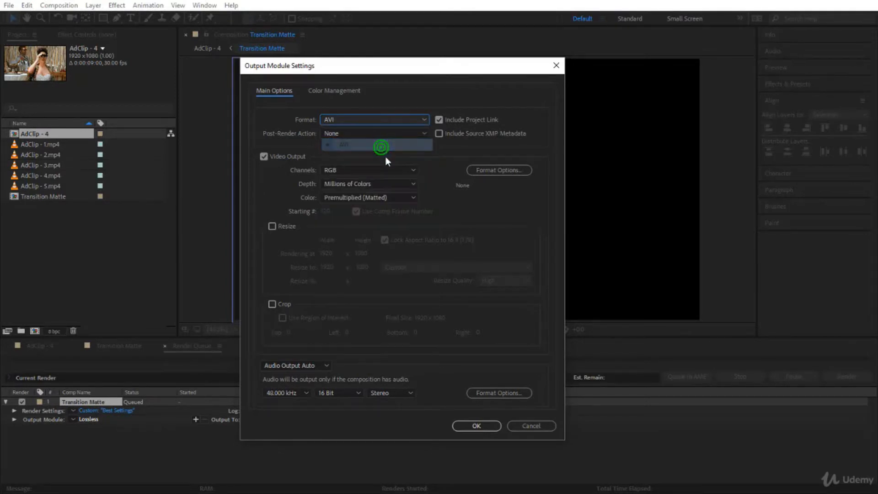
left_click(335, 171)
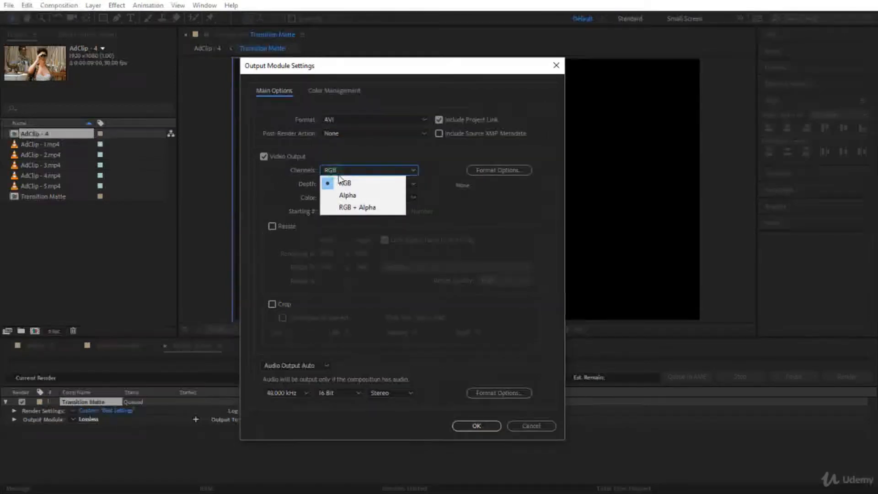
left_click(343, 208)
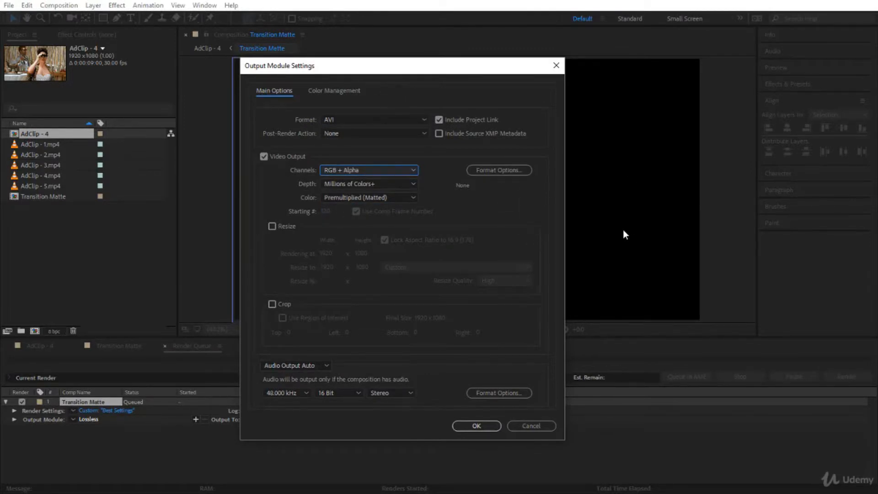
left_click(476, 172)
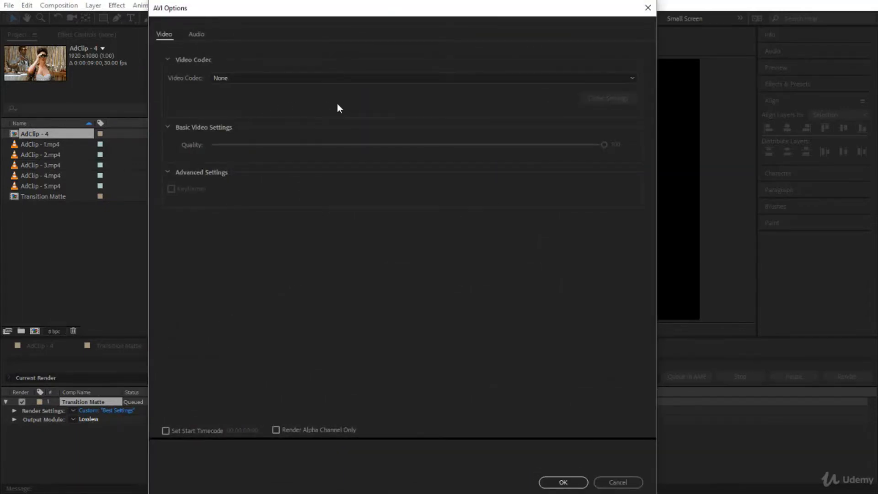
left_click(650, 8)
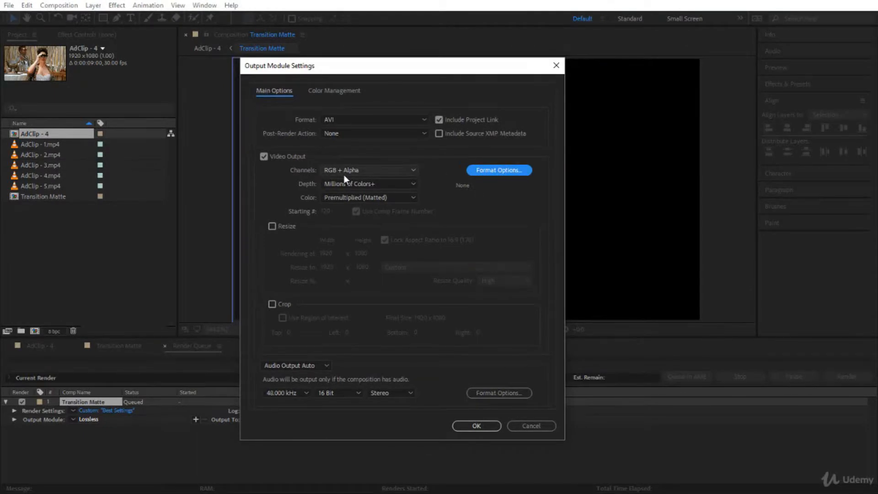
Try QuickTime as the output format with the JPEG 2000 codec and RGB + Alpha channels.
left_click(357, 119)
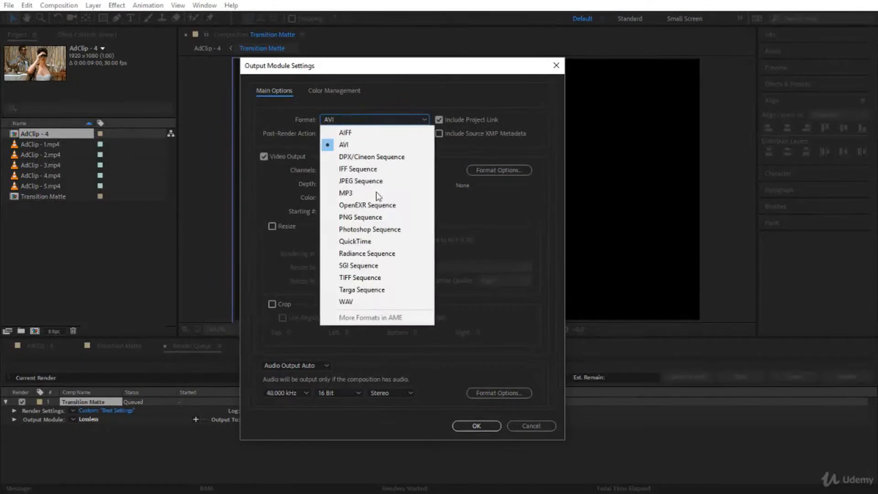
left_click(374, 242)
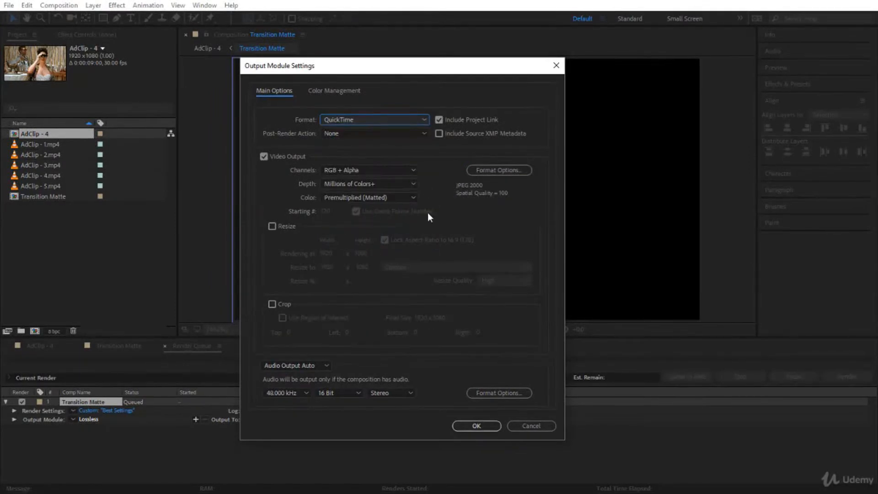
left_click(503, 170)
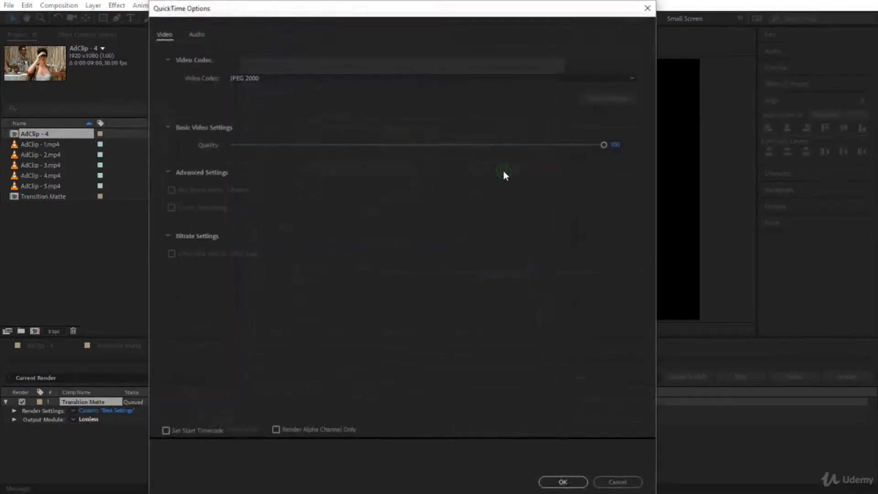
left_click(342, 78)
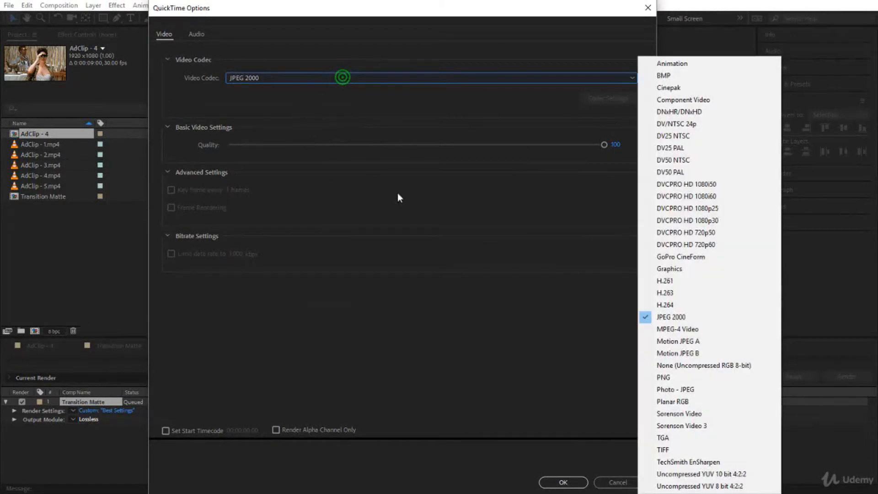
left_click(696, 318)
left_click(564, 482)
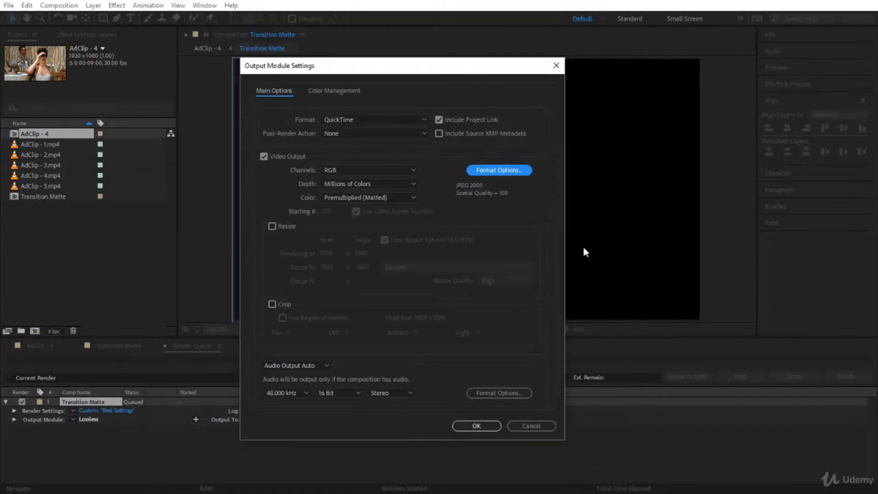
left_click(358, 175)
left_click(370, 210)
Set the output format back to AVI and accept the output module settings.
left_click(386, 123)
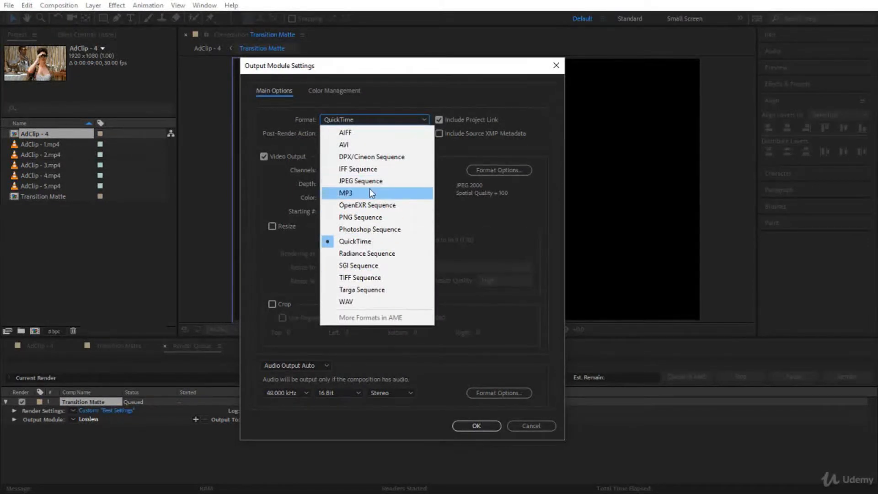
left_click(368, 145)
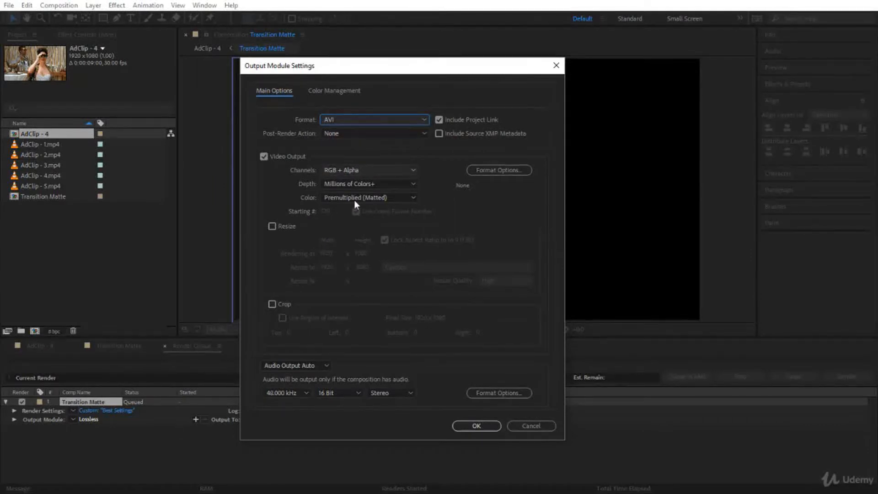
left_click(475, 427)
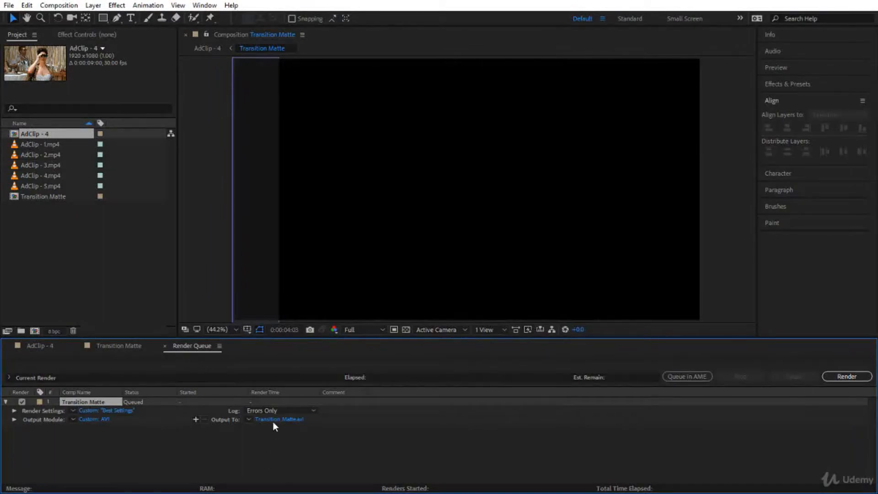
Save the output as Transition Matte in the Course Assets folder and render the queued composition.
left_click(293, 419)
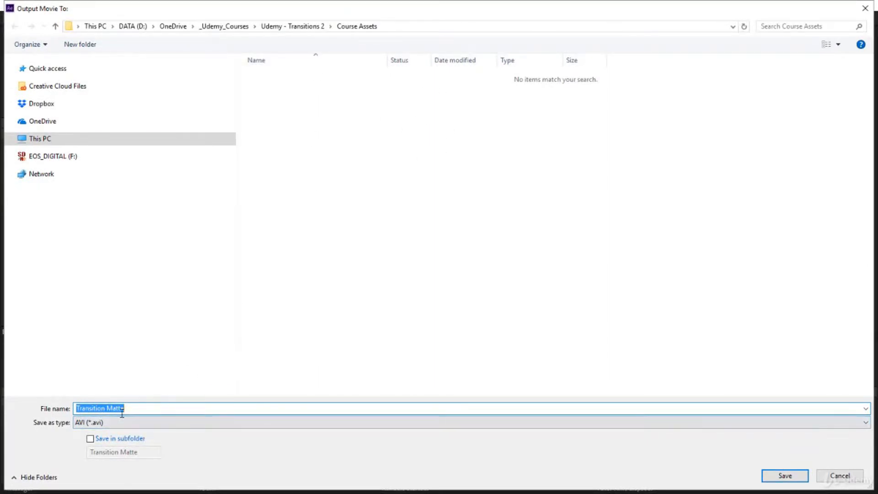
left_click(788, 476)
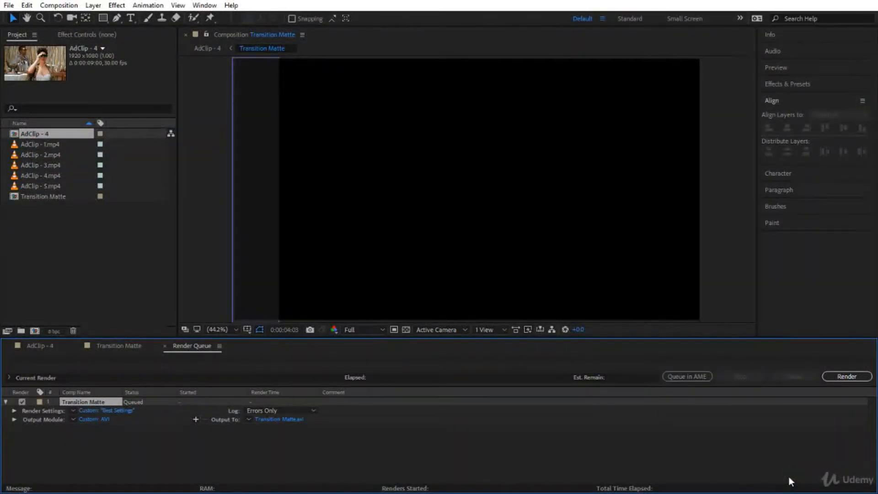
left_click(847, 376)
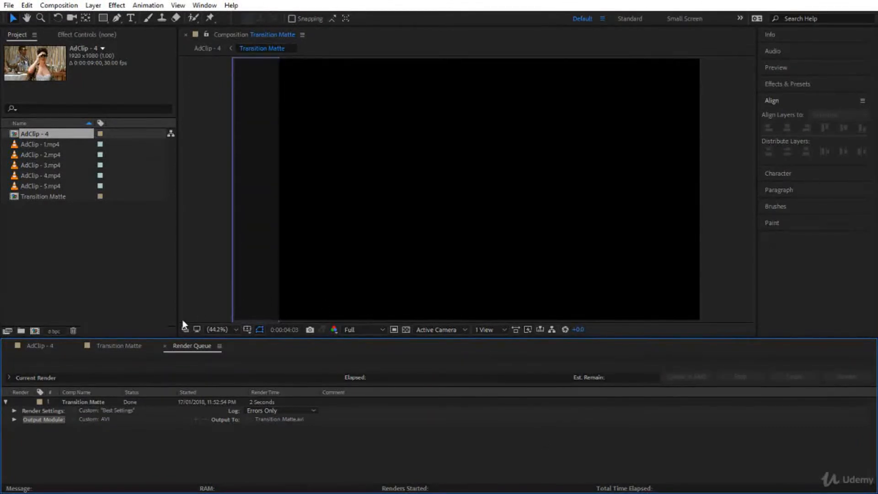
Return to the AdClip - 4 composition and import the rendered Transition Matte AVI file into the project as footage.
left_click(54, 346)
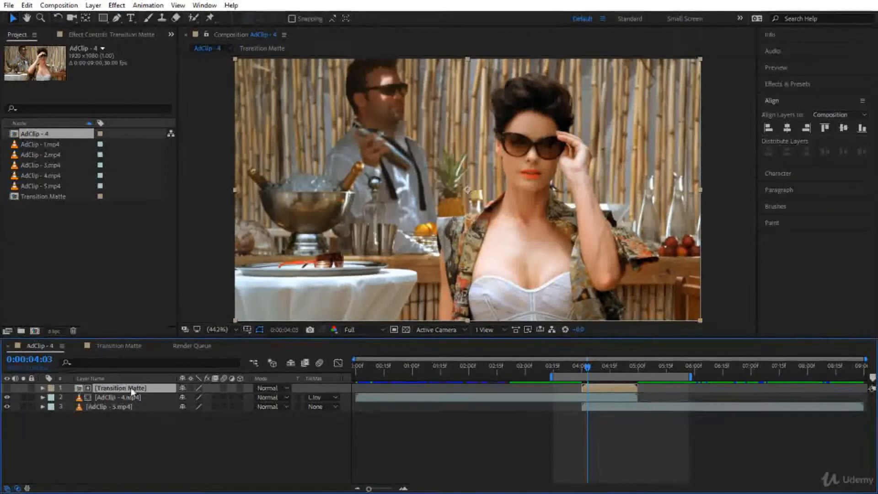
right_click(67, 246)
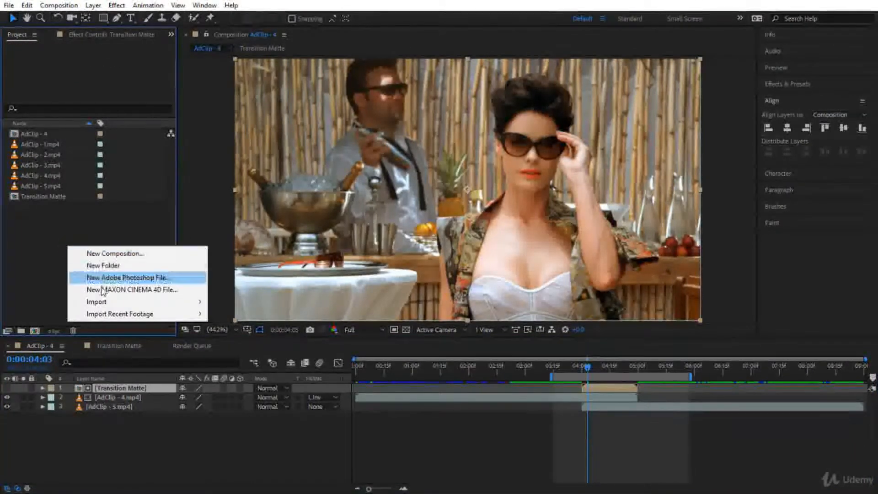
left_click(104, 304)
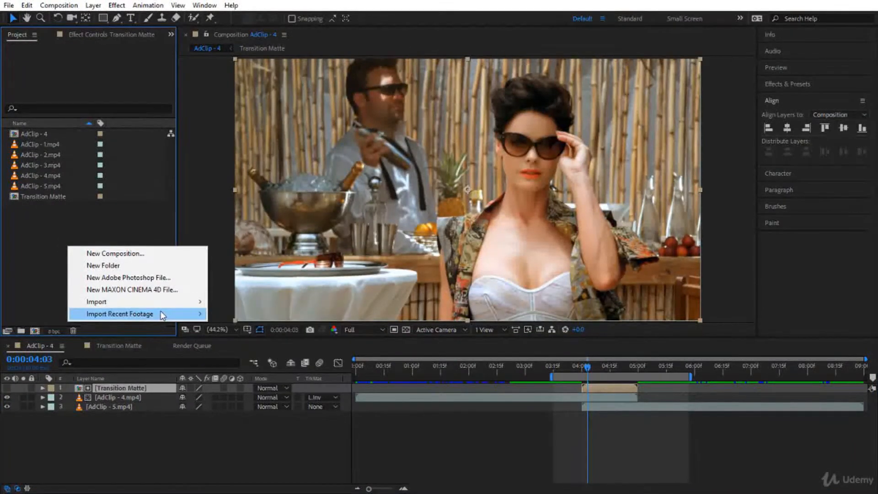
left_click(216, 302)
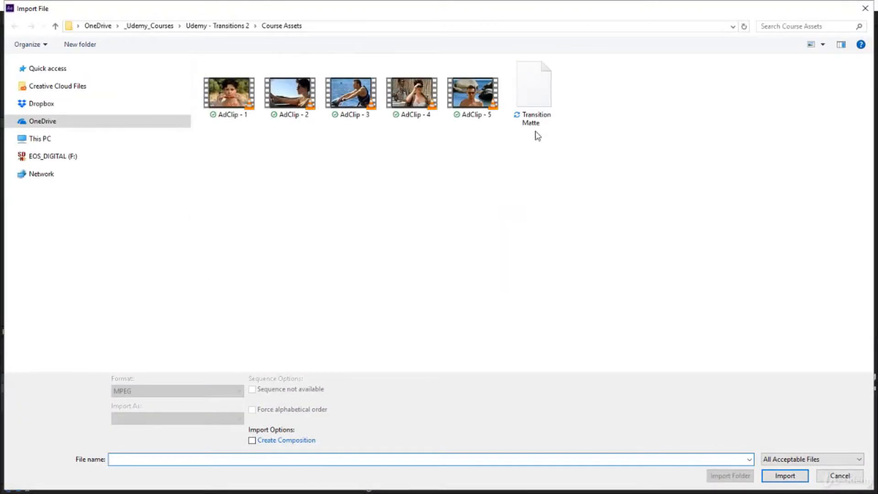
left_click(534, 131)
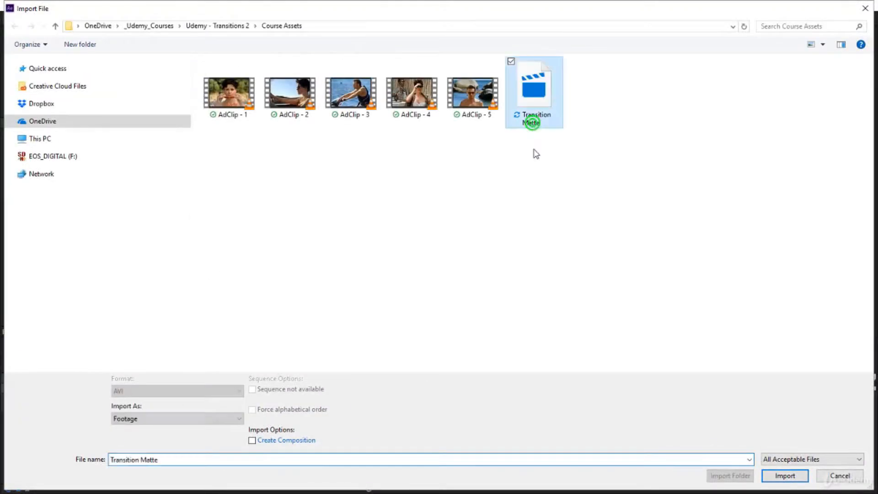
left_click(783, 476)
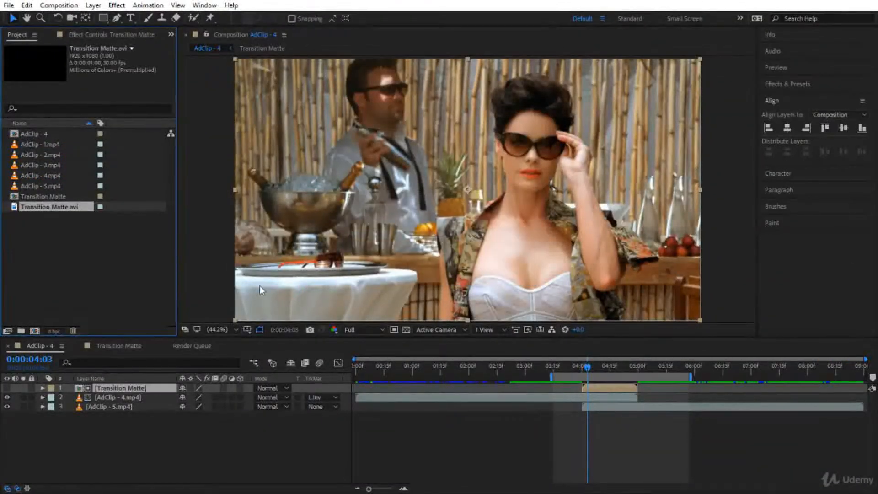
Replace the source of the Transition Matte layer in AdClip - 4 with the imported Transition Matte.avi footage.
left_click(151, 441)
left_click(128, 388)
left_click(71, 210)
left_click_drag(70, 209, 131, 394)
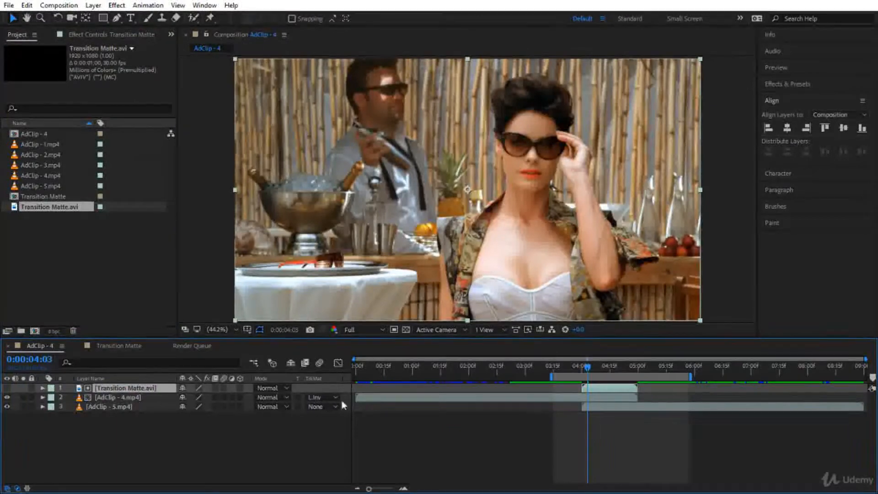
Preview the AdClip - 4 transition with the rendered matte, starting from 0:00:03:27.
left_click(587, 366)
left_click_drag(588, 368, 576, 368)
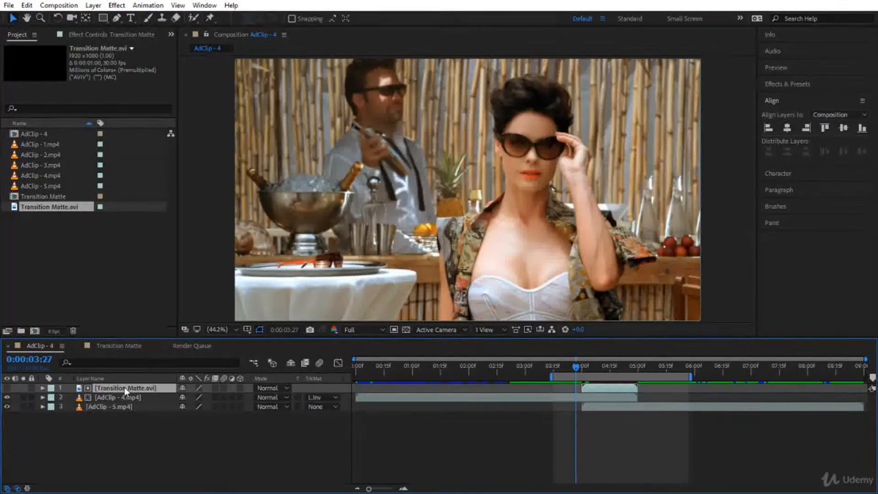
key("space")
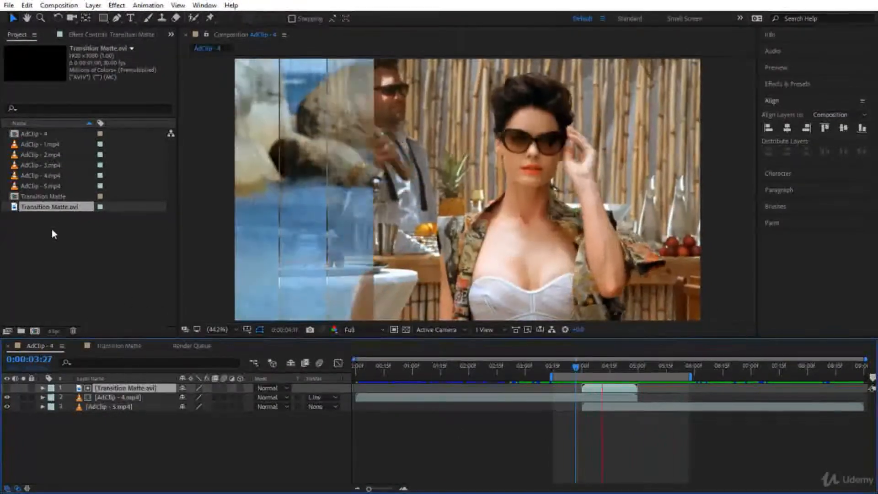
Stop the preview, switch to the Transitions project in Premiere Pro, and import the rendered Transition Matte file from Course Assets.
key("space")
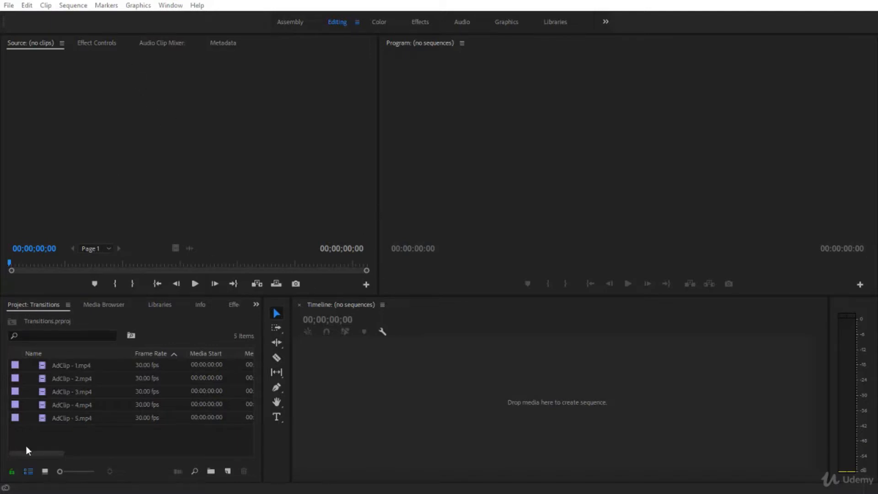
right_click(87, 436)
left_click(139, 413)
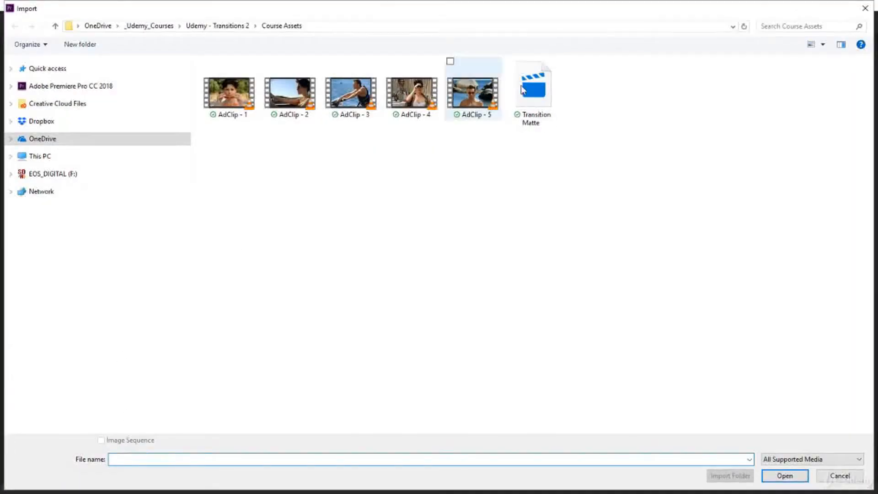
left_click(531, 91)
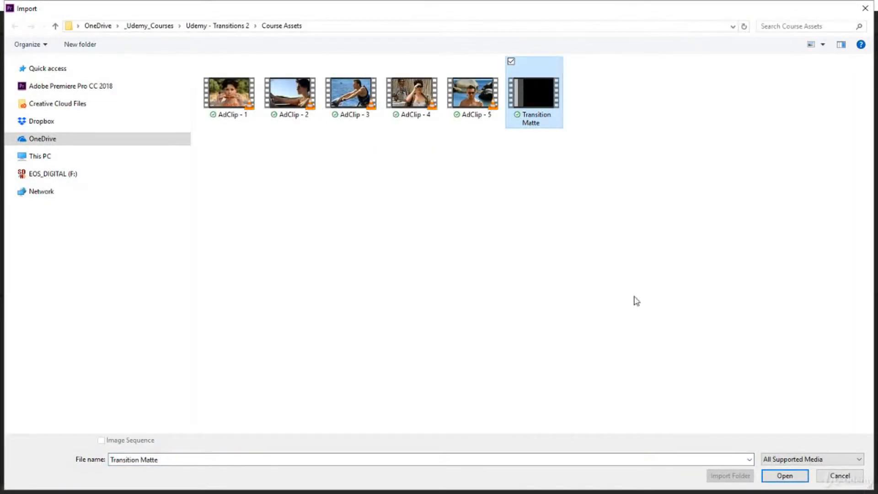
left_click(773, 475)
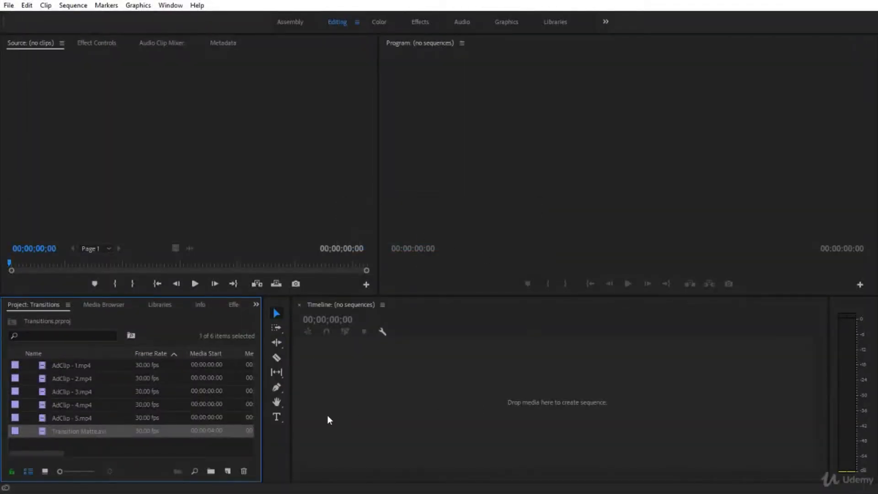
Create a new sequence from AdClip - 4.mp4 and AdClip - 5.mp4, placed one after the other.
left_click(92, 407)
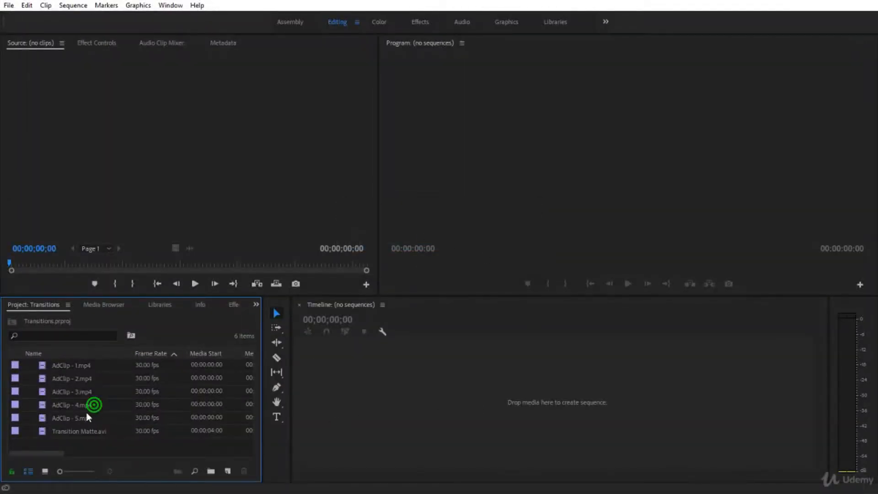
left_click(72, 417, "shift")
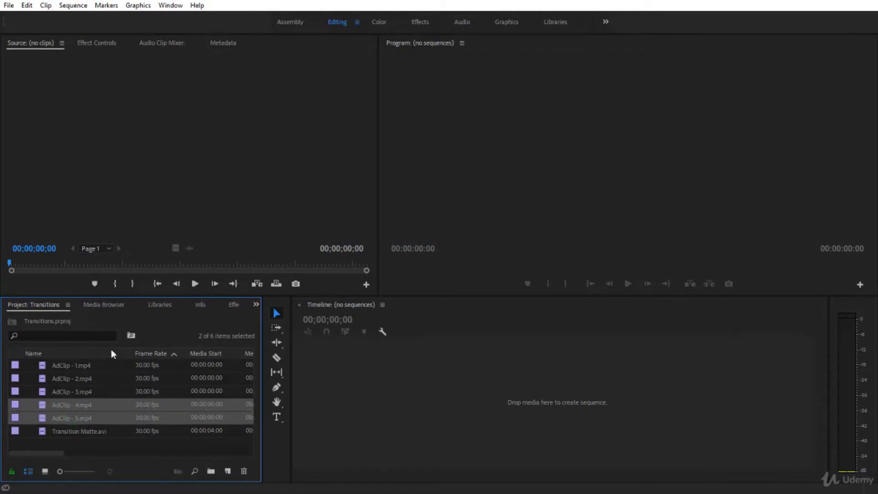
left_click_drag(91, 407, 328, 396)
left_click(576, 424)
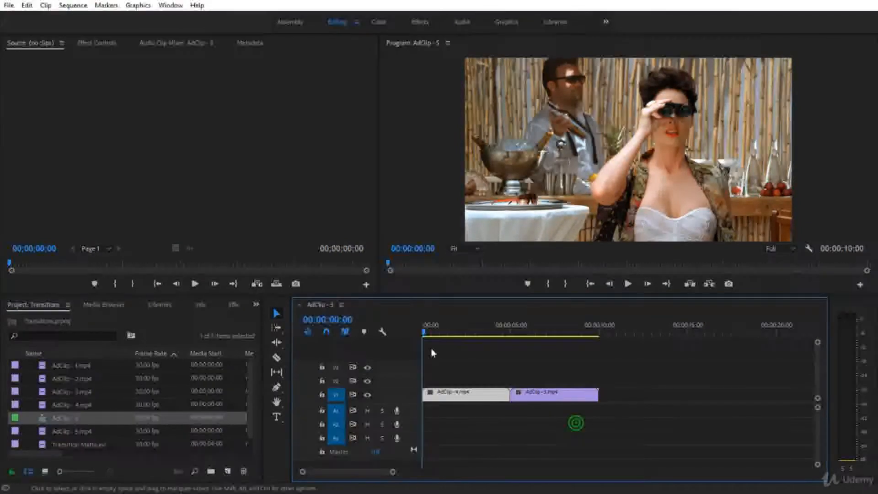
Move the AdClip - 4.mp4 clip up to track V2, keeping its start at the beginning of the sequence.
left_click_drag(424, 331, 425, 382)
left_click(458, 396)
left_click_drag(458, 396, 457, 387)
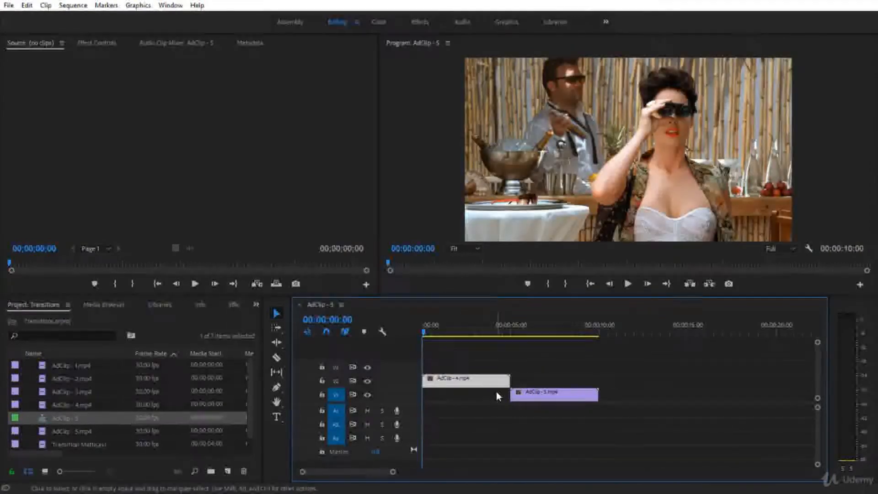
Set the playhead to 00:00:04:00 and move AdClip - 5.mp4 on V1 to start there, overlapping AdClip - 4.mp4.
left_click(327, 322)
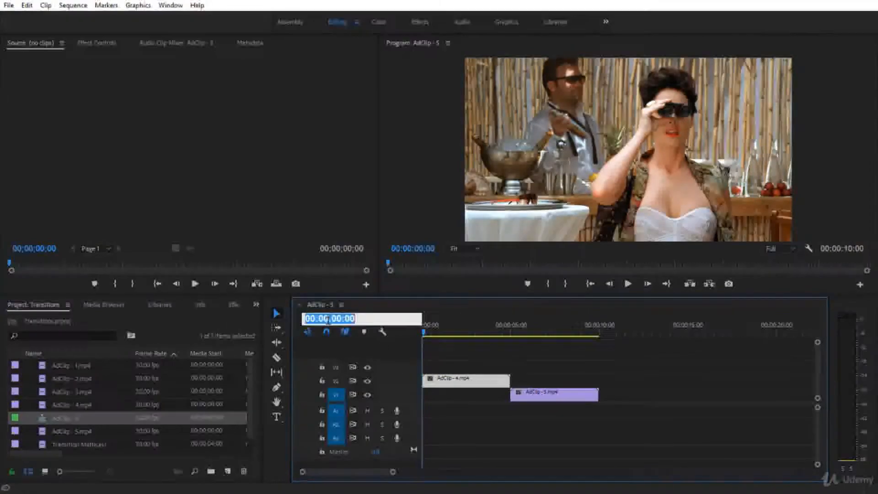
type("400")
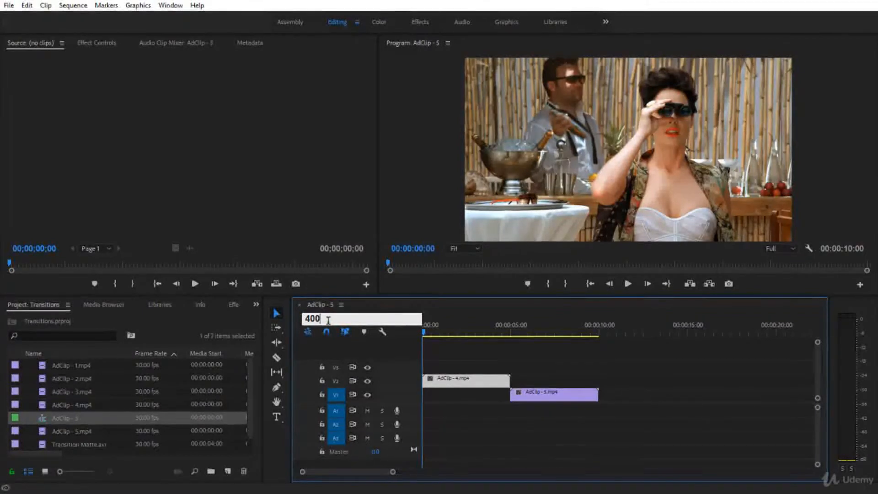
key("Return")
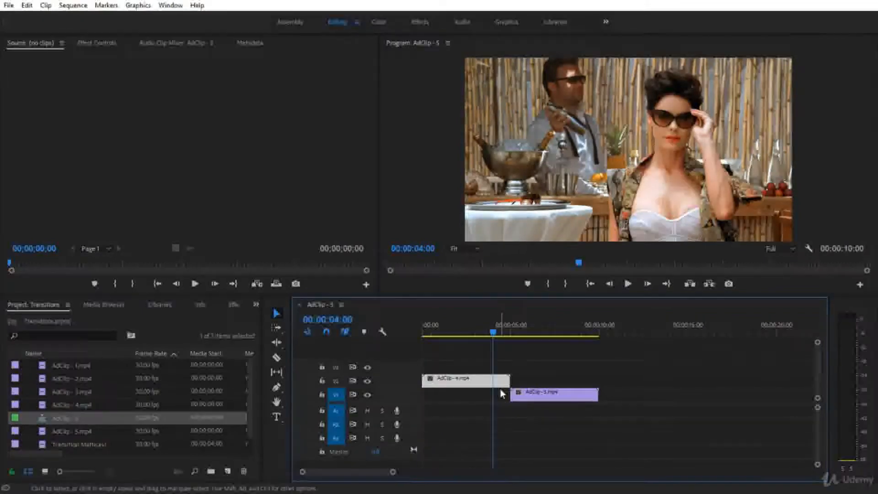
left_click(532, 396)
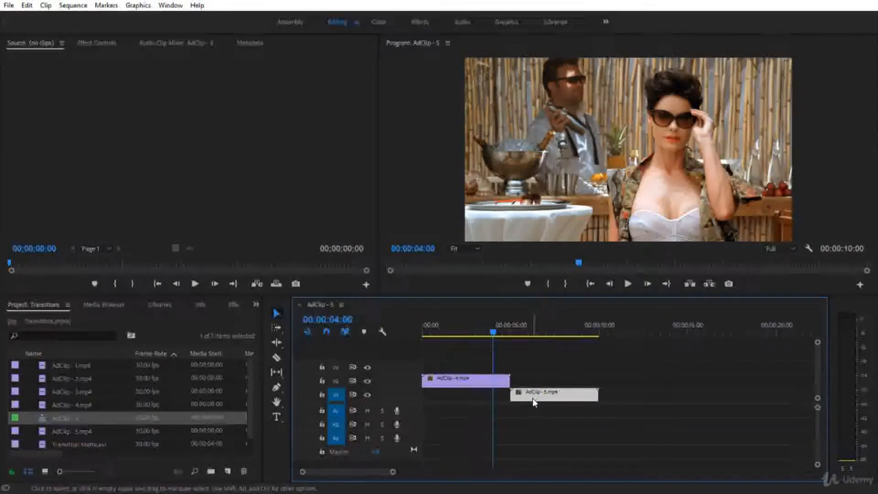
left_click_drag(532, 397, 520, 400)
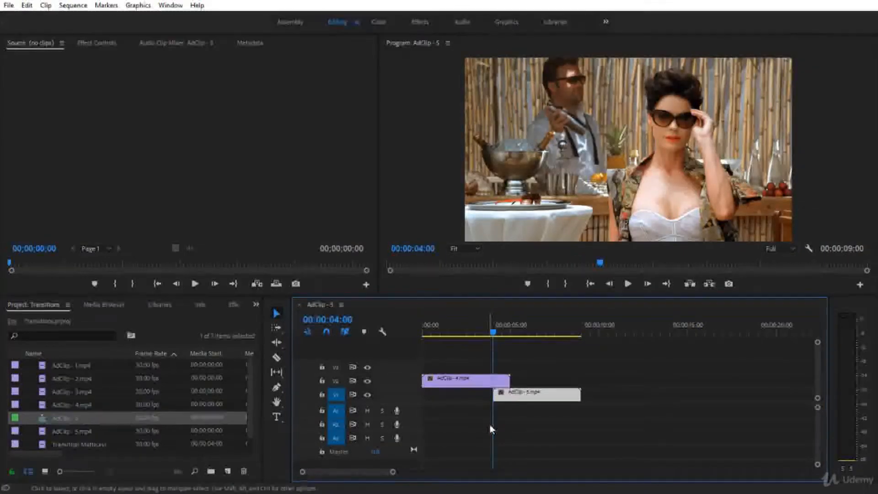
Place Transition Matte.avi on track V3 starting at 00:00:04:00, and scrub into the overlap to 00:00:04:20.
left_click(87, 445)
left_click_drag(87, 444, 501, 365)
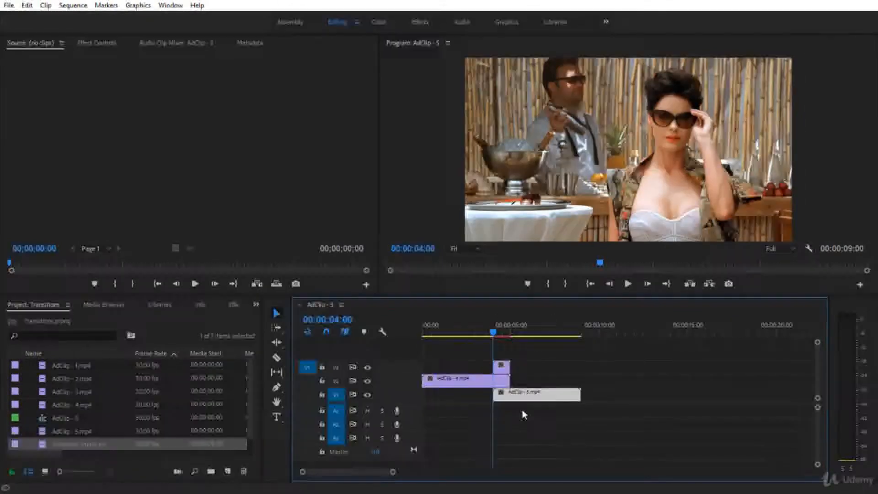
left_click(479, 384)
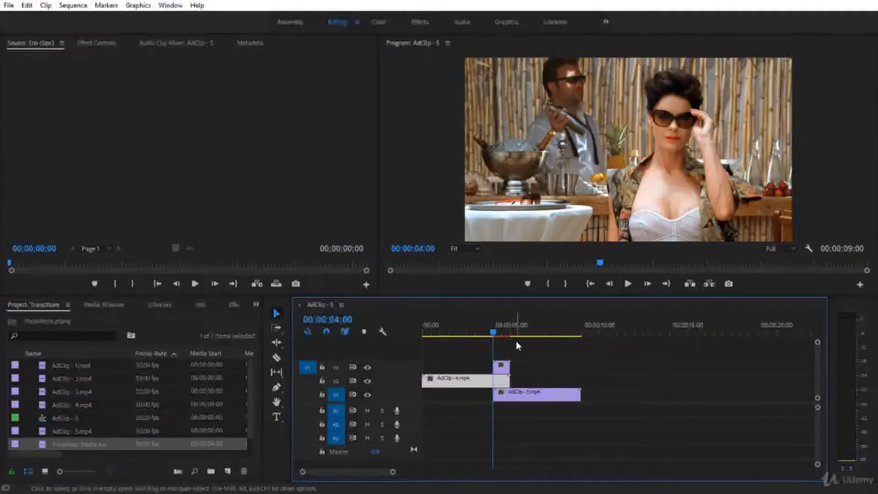
left_click(505, 368)
left_click(476, 380)
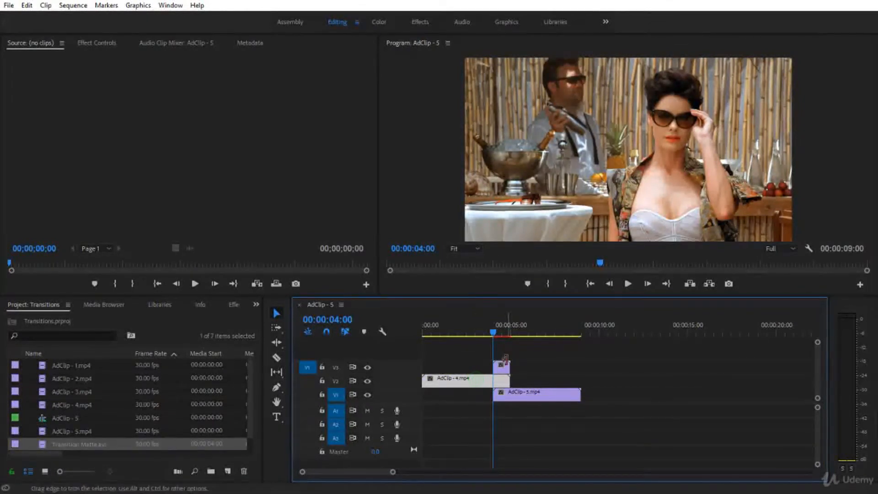
left_click_drag(493, 333, 505, 334)
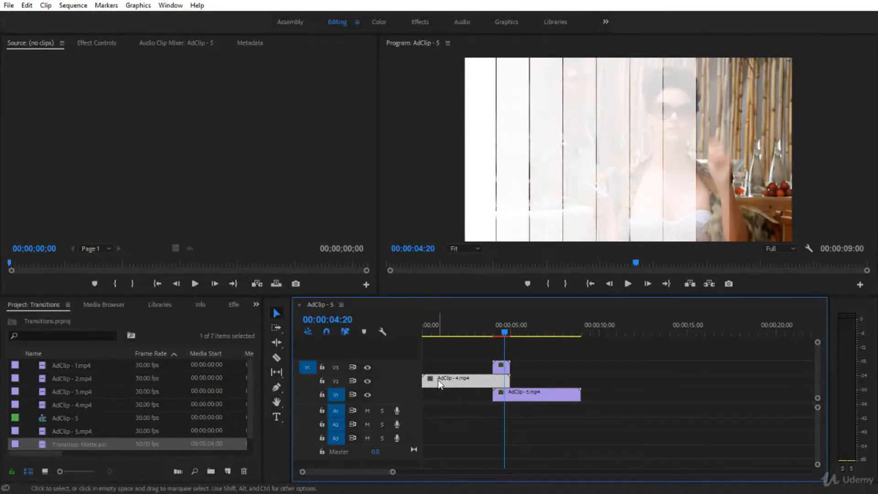
Apply the Track Matte Key effect to the AdClip - 4.mp4 clip on track V2.
mouse_move(446, 384)
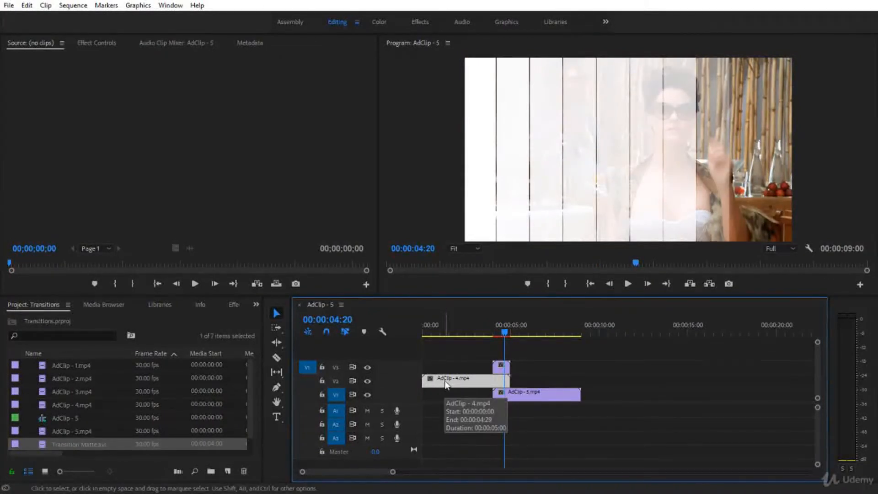
left_click(232, 306)
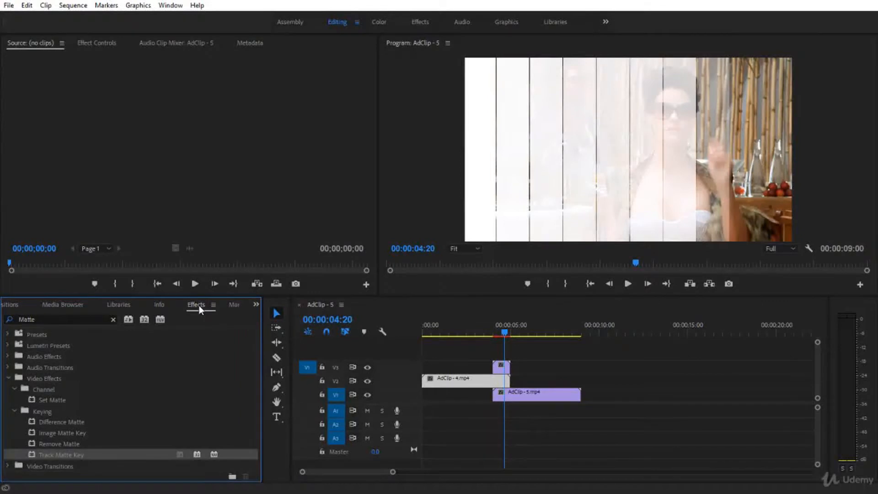
double_click(40, 319)
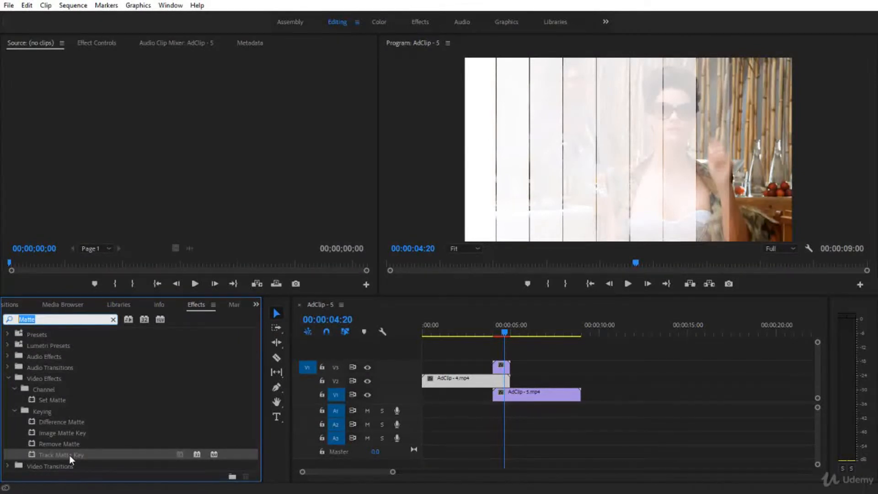
left_click_drag(69, 455, 456, 385)
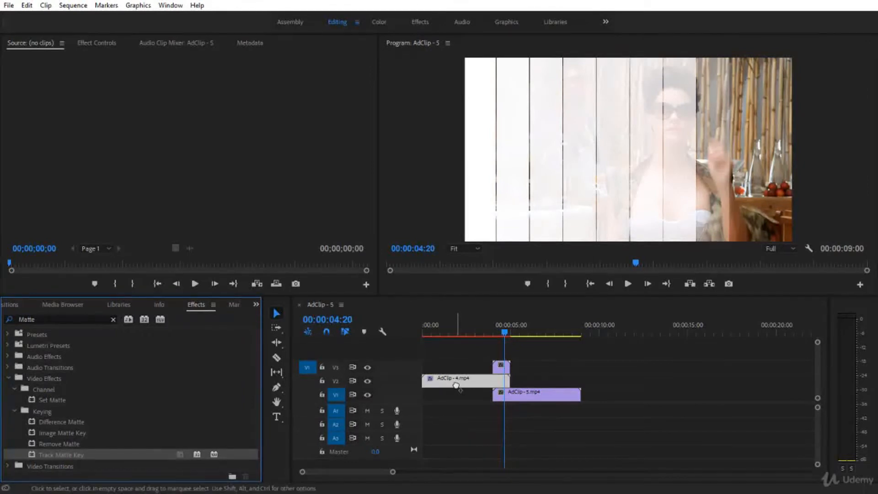
left_click(456, 386)
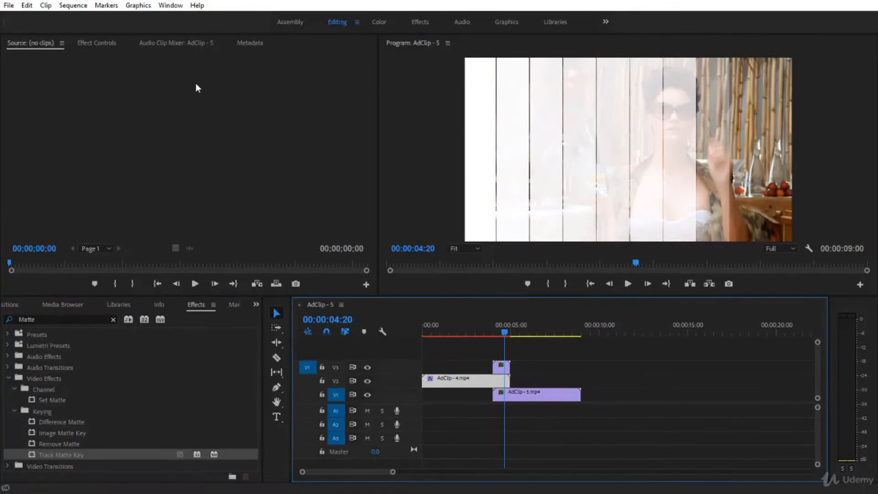
Configure AdClip - 4's Track Matte Key with Video 3 as the matte, compositing using Matte Luma, and Reverse enabled.
left_click(111, 45)
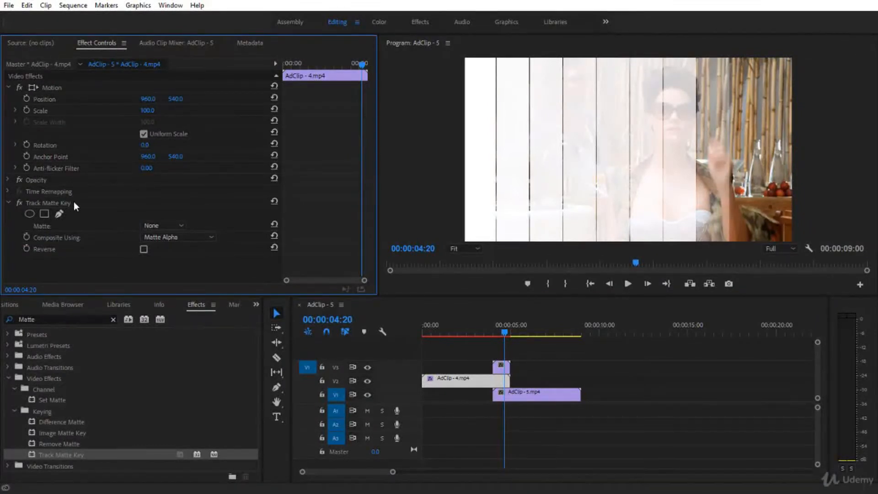
left_click(148, 224)
left_click(185, 254)
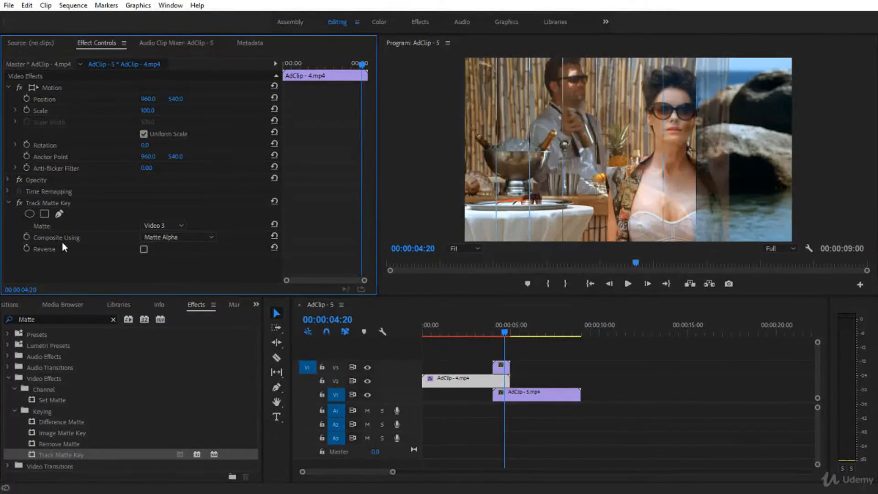
left_click(163, 238)
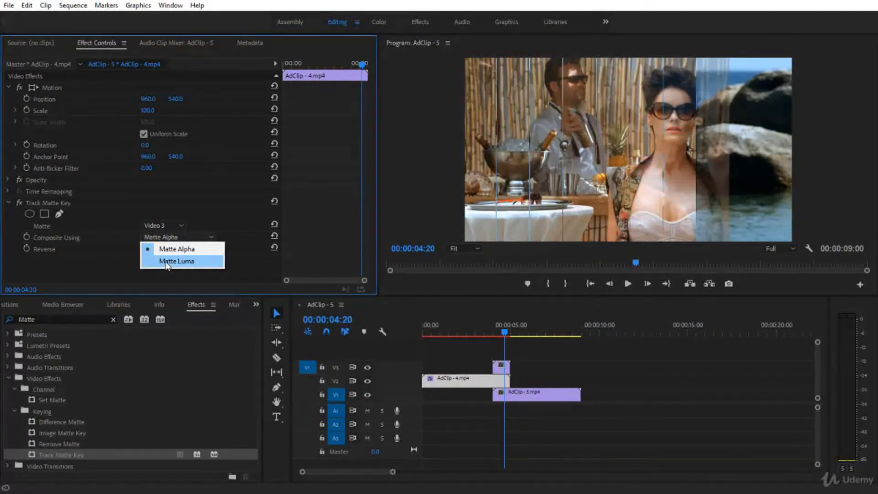
left_click(166, 263)
left_click(144, 249)
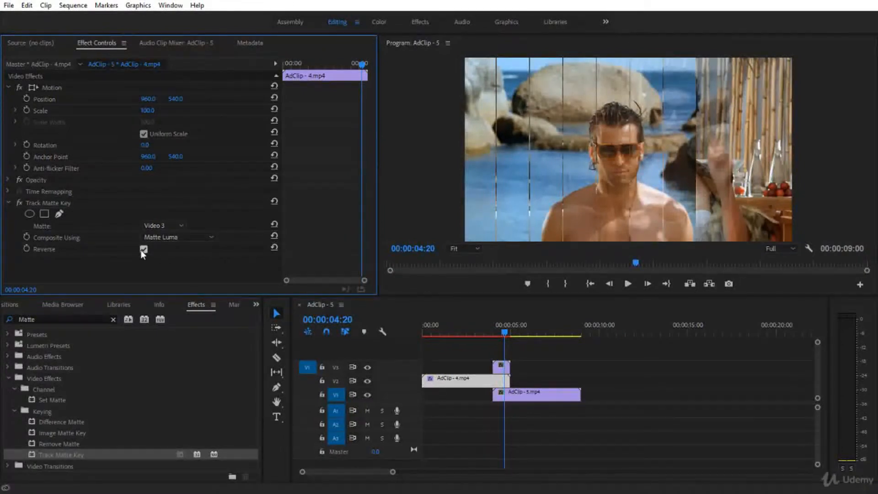
left_click(165, 237)
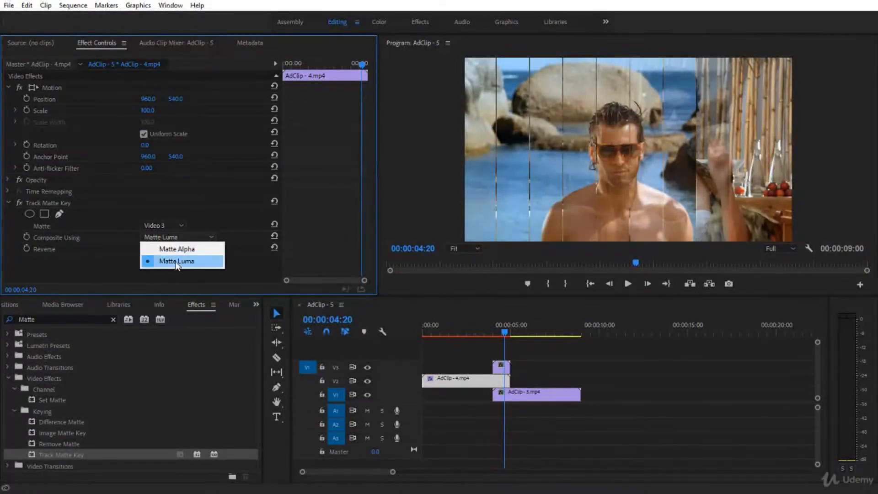
left_click(258, 260)
Preview the strip matte transition between AdClip - 4 and AdClip - 5 by scrubbing the overlap and playing the sequence.
left_click_drag(505, 333, 471, 344)
key("space")
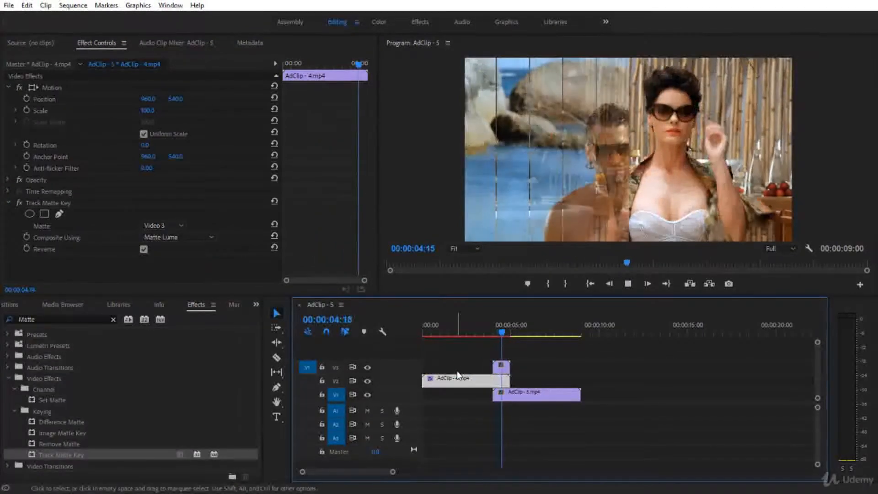
left_click_drag(534, 335, 505, 349)
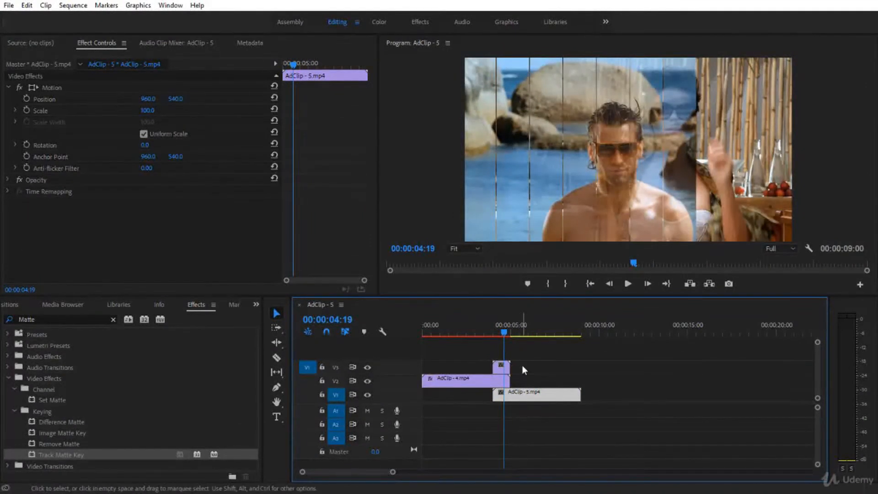
left_click_drag(505, 337, 415, 353)
key("space")
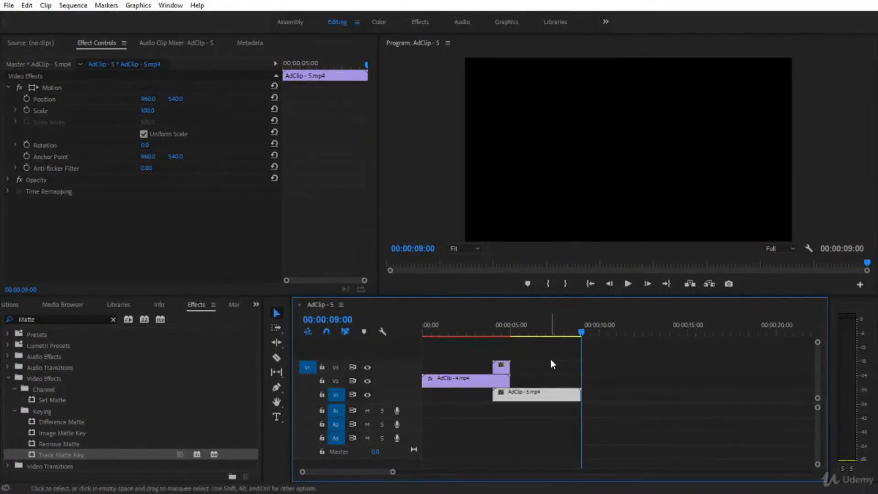
Select the Transition Matte clip on V3, replay from shortly before the overlap, and return the playhead to 00:00:02:07.
left_click(502, 366)
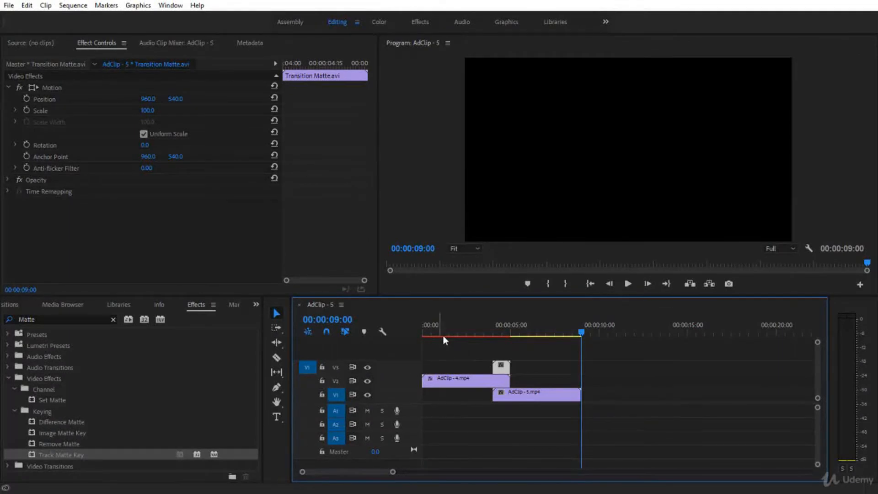
left_click(478, 336)
key("space")
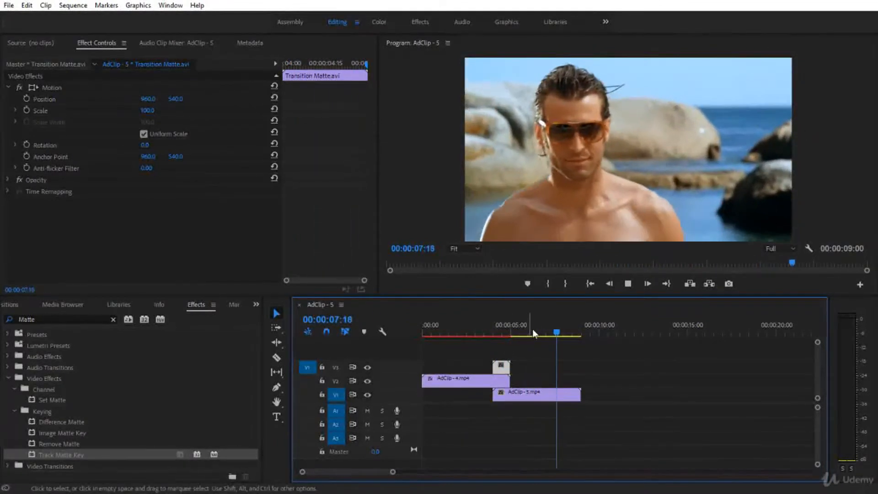
left_click_drag(565, 331, 542, 339)
left_click(463, 347)
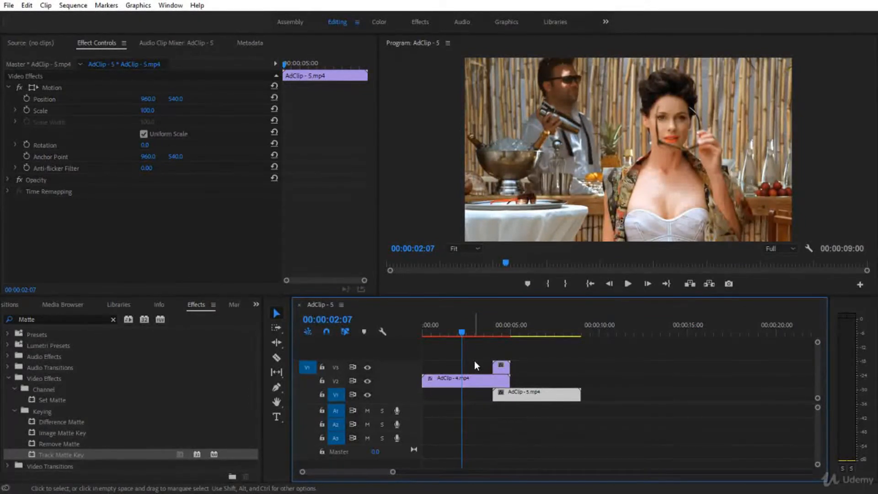
Switch to the Practice composition in After Effects and review its circle matte transition, scrubbing to 0:00:03:25.
key("space")
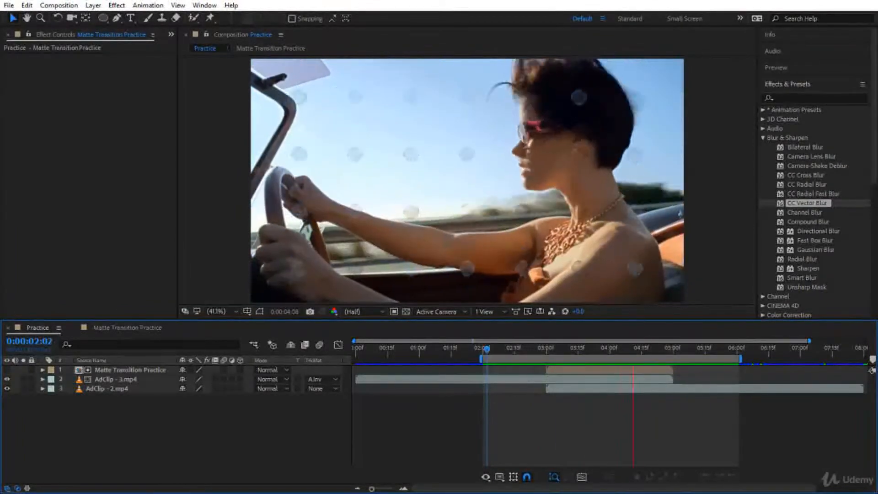
left_click_drag(492, 350, 600, 371)
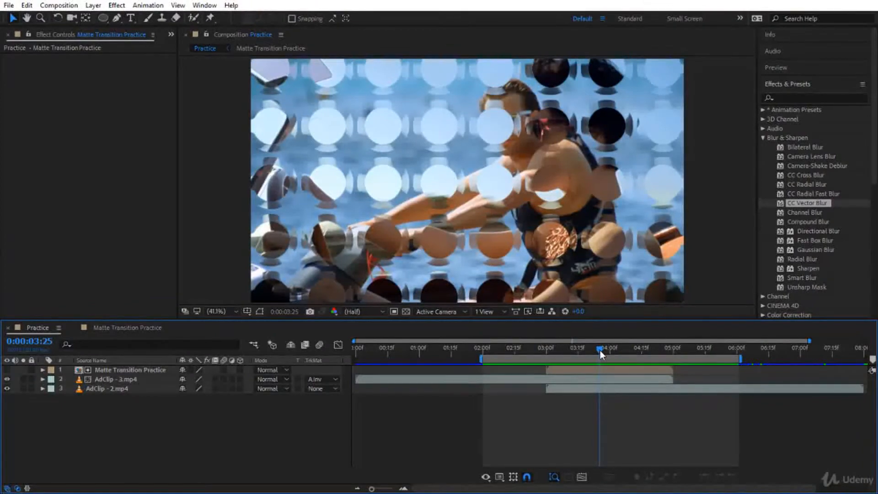
Review the circle matte transition in the Practice composition, replaying it from 0:00:02:20 and stopping at 0:00:04:10.
left_click_drag(600, 350, 569, 373)
left_click(570, 370)
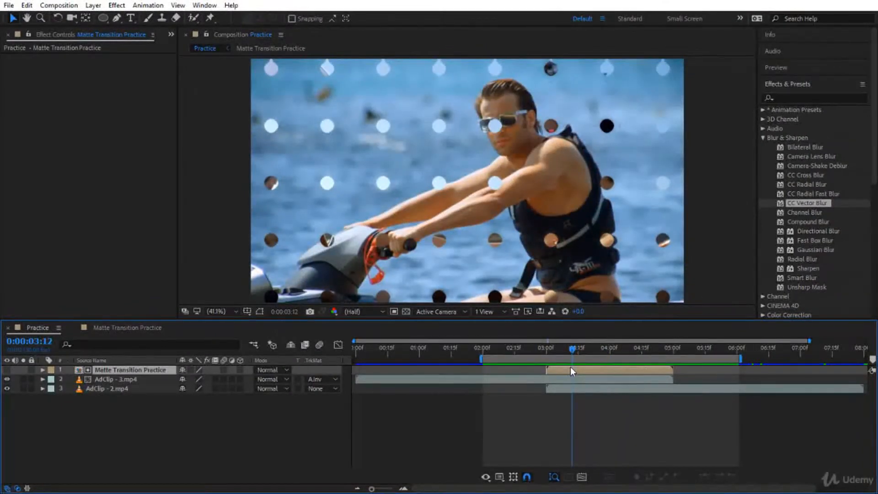
left_click_drag(572, 349, 526, 359)
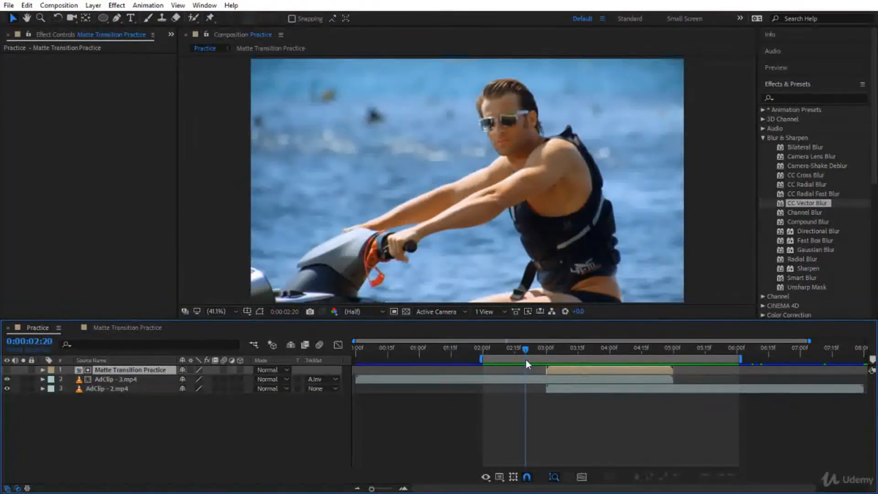
key("space")
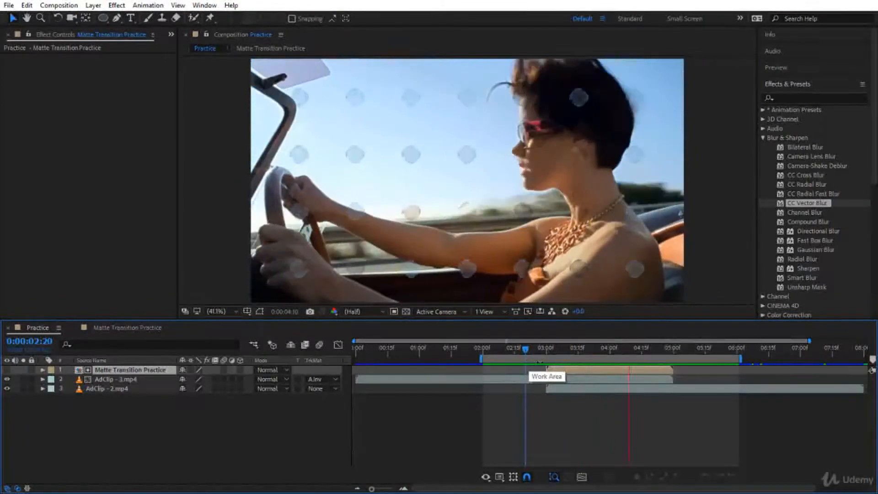
left_click(630, 356)
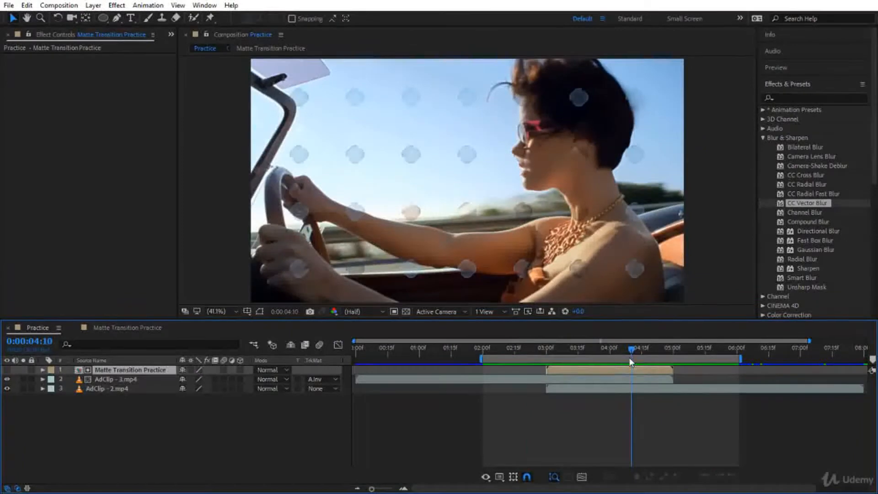
Open the Matte Transition Practice composition and compare its circle grid without and with CC Vector Blur, inspecting it at 0:00:00:16.
double_click(108, 372)
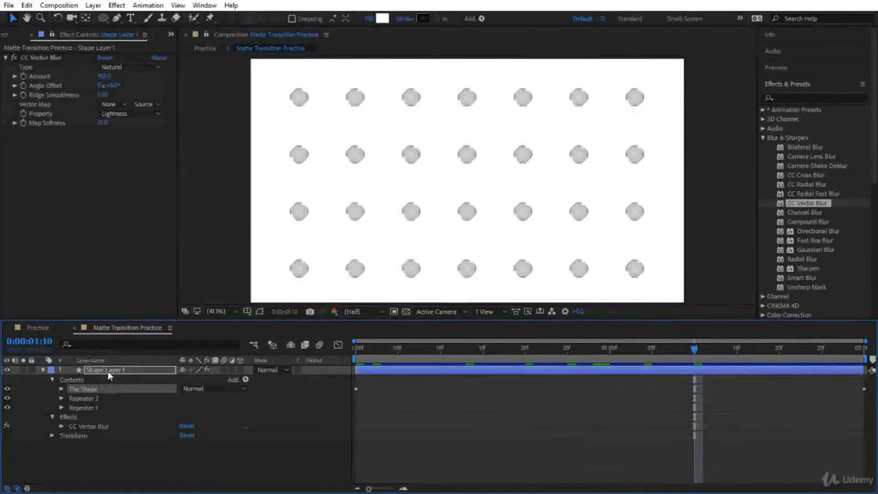
left_click(13, 59)
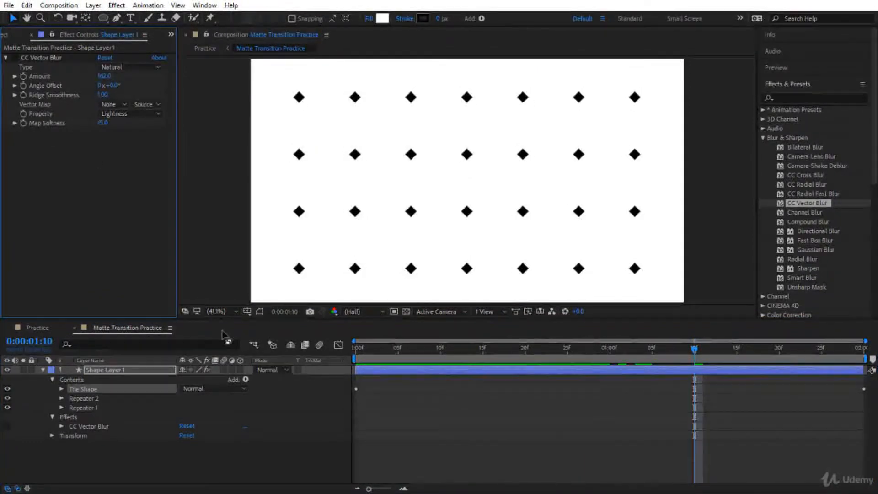
left_click_drag(694, 350, 492, 378)
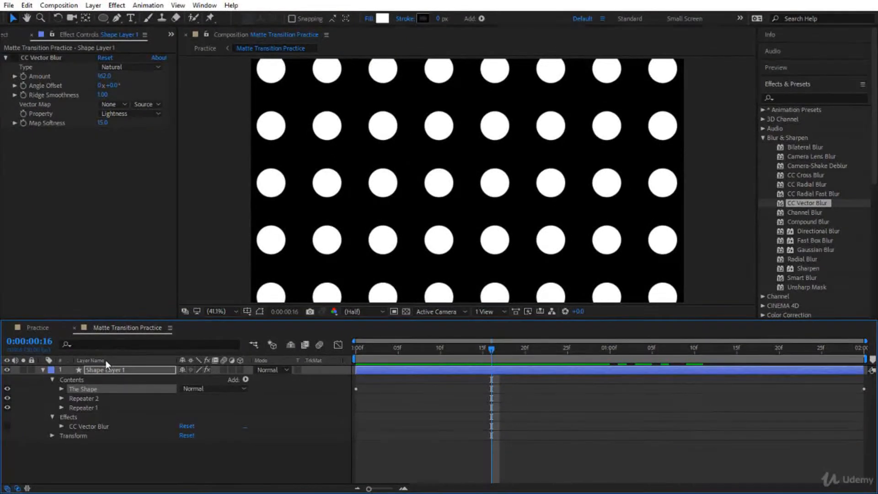
left_click(85, 399)
left_click(91, 409)
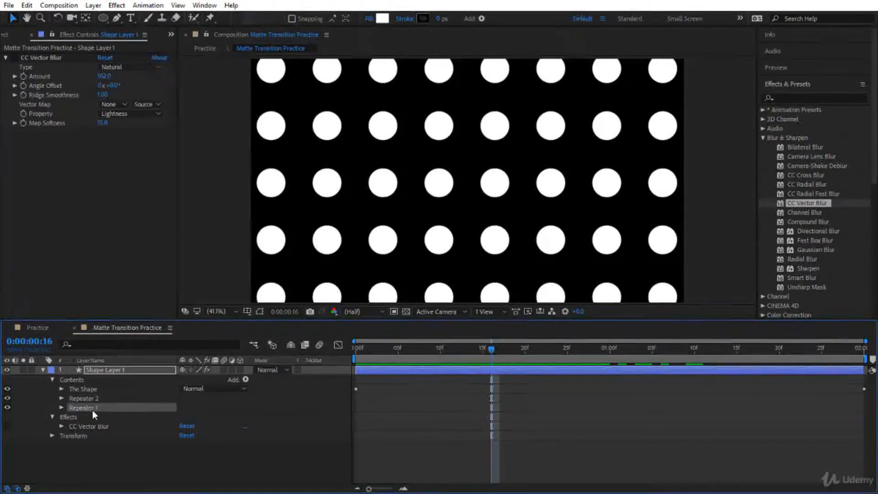
left_click(14, 58)
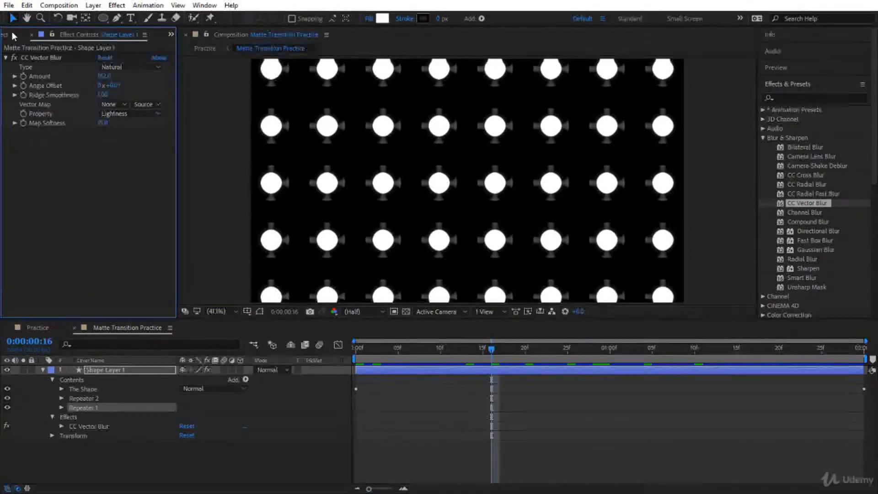
left_click(12, 36)
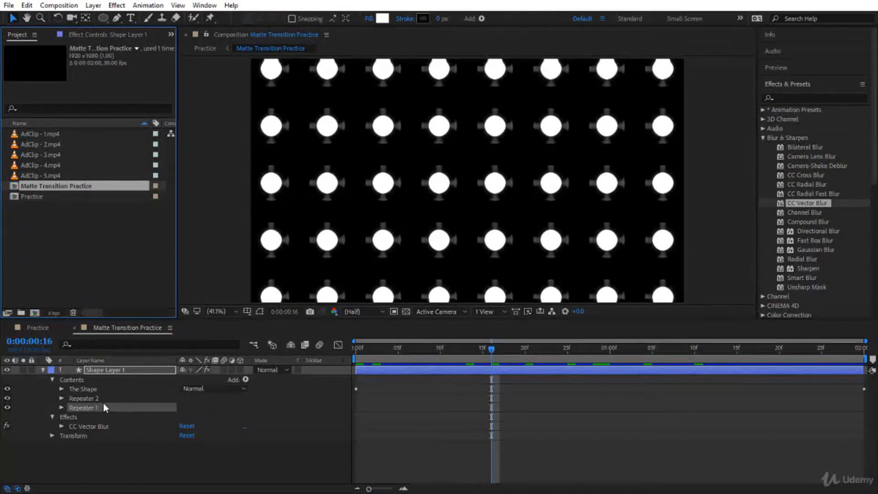
Expand The Shape group, hide Ellipse Path 1, show Rectangle Path 1 instead, and preview the animation.
left_click(62, 389)
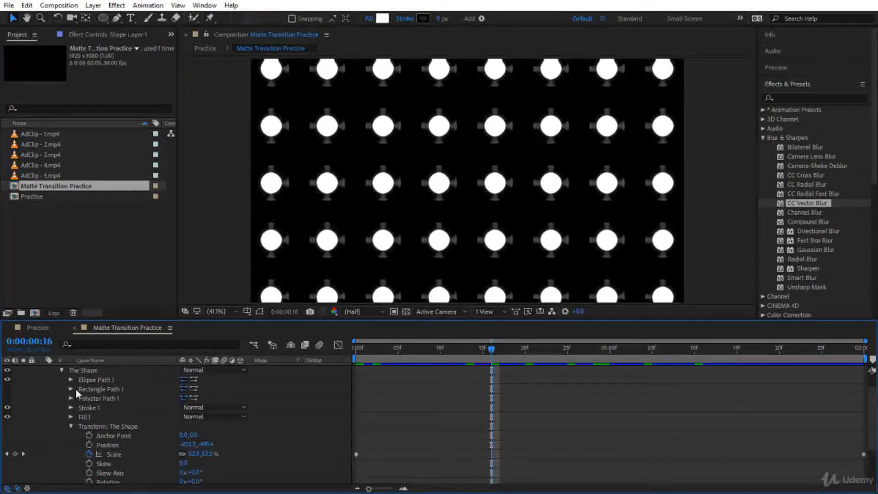
left_click(7, 379)
left_click(7, 388)
key("space")
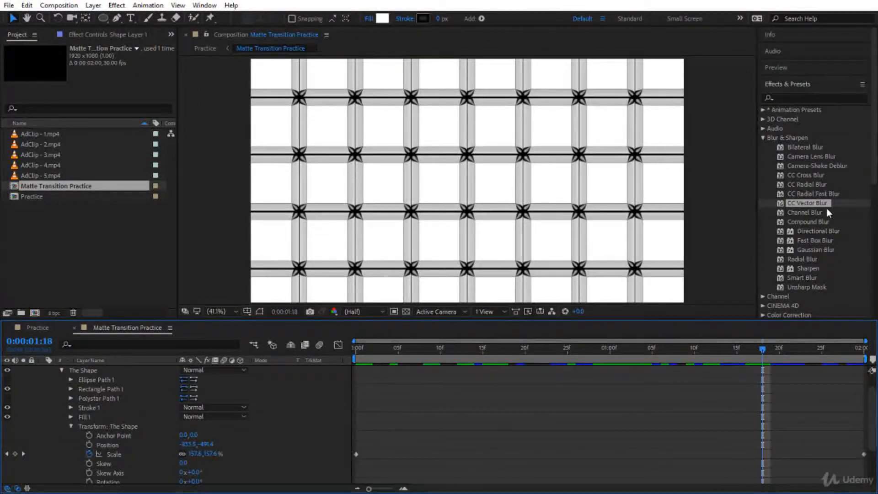
Replace Rectangle Path 1 with Polystar Path 1 as the visible path and play the matte animation from 0:00:00:00.
left_click(7, 388)
left_click(7, 398)
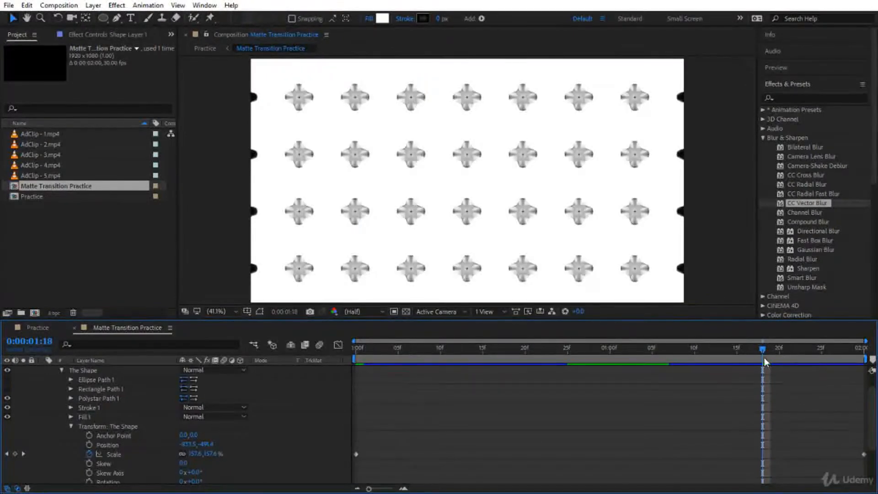
left_click_drag(762, 351, 514, 388)
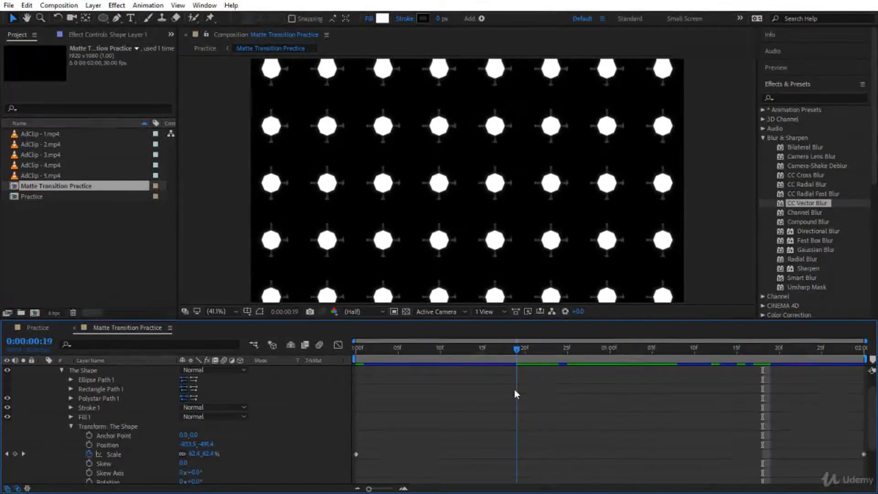
left_click_drag(515, 348, 285, 377)
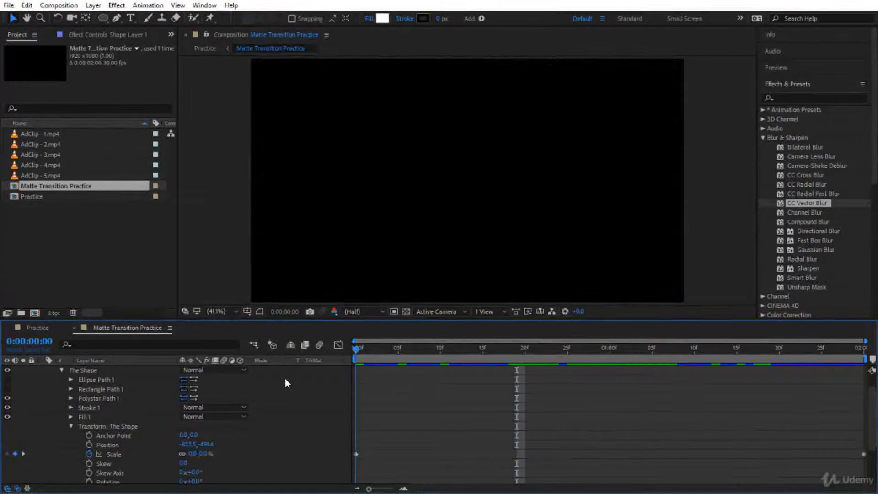
key("space")
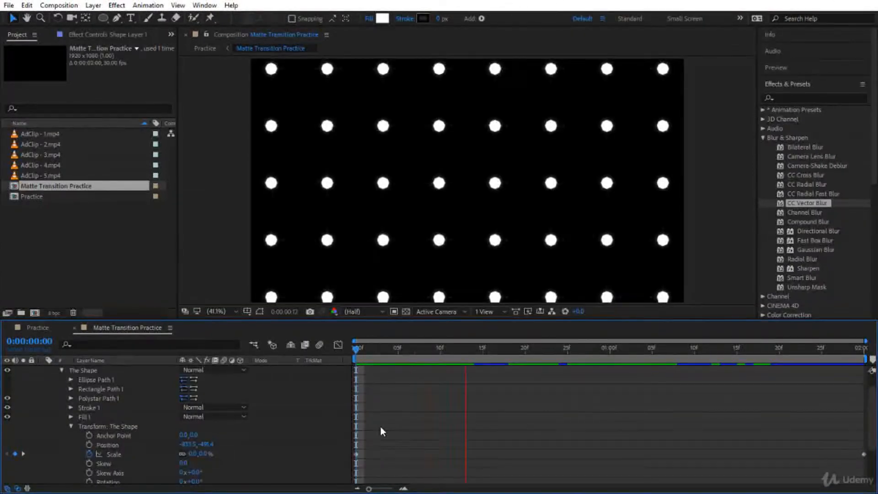
Review the polystar transition in the Practice composition from 0:00:02:16, scrub to 0:00:04:06, and reopen Matte Transition Practice.
left_click(40, 330)
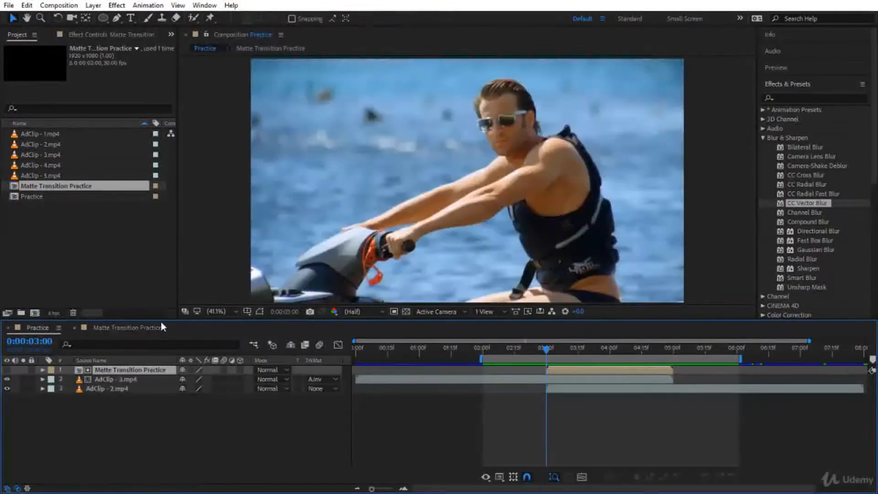
left_click_drag(544, 350, 515, 354)
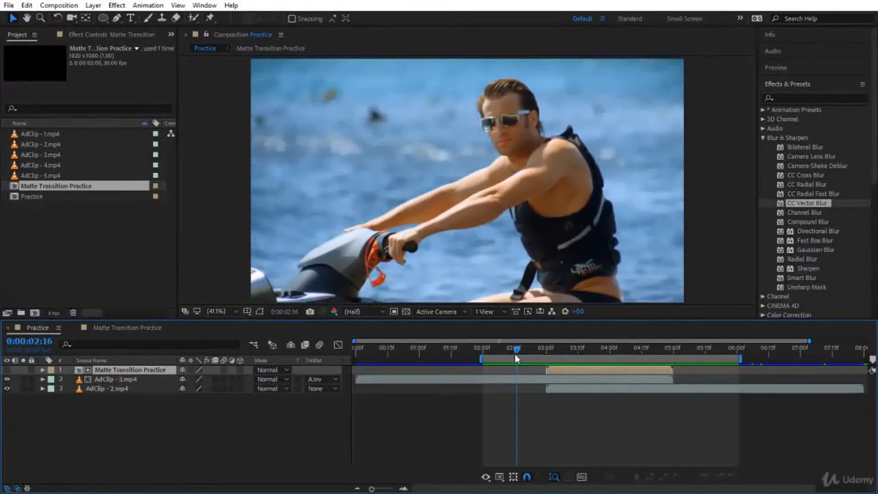
key("space")
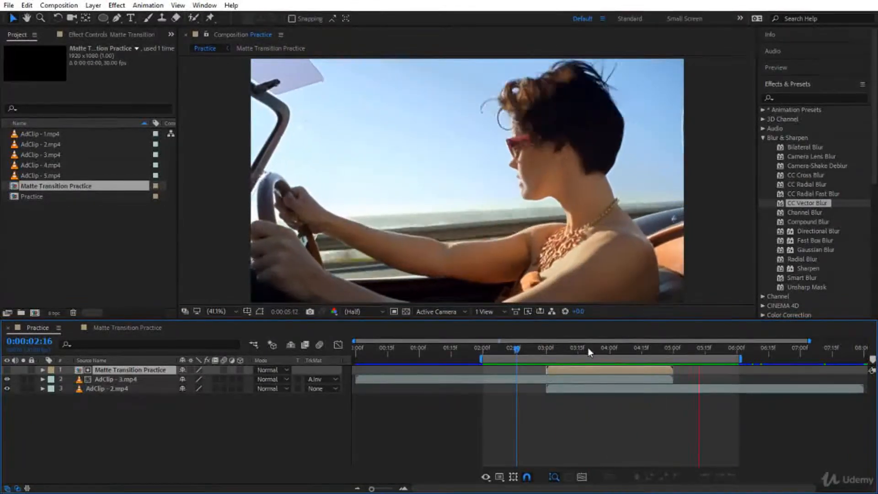
left_click_drag(520, 349, 623, 369)
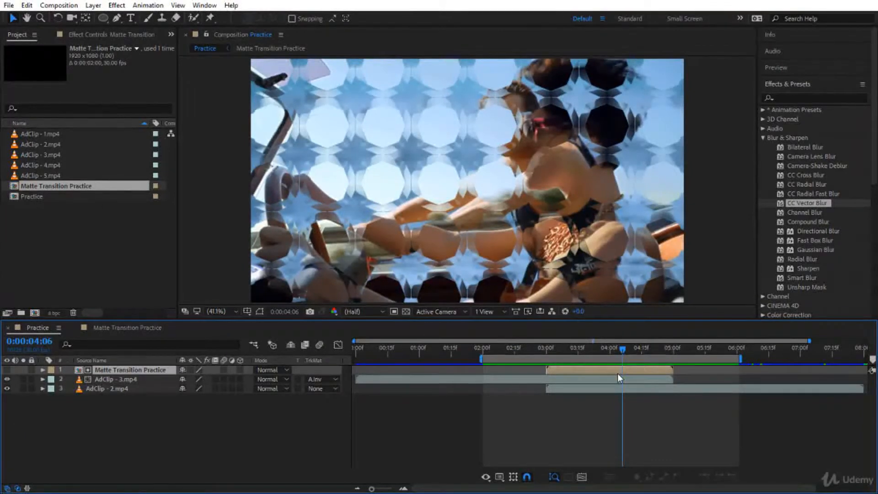
left_click(153, 327)
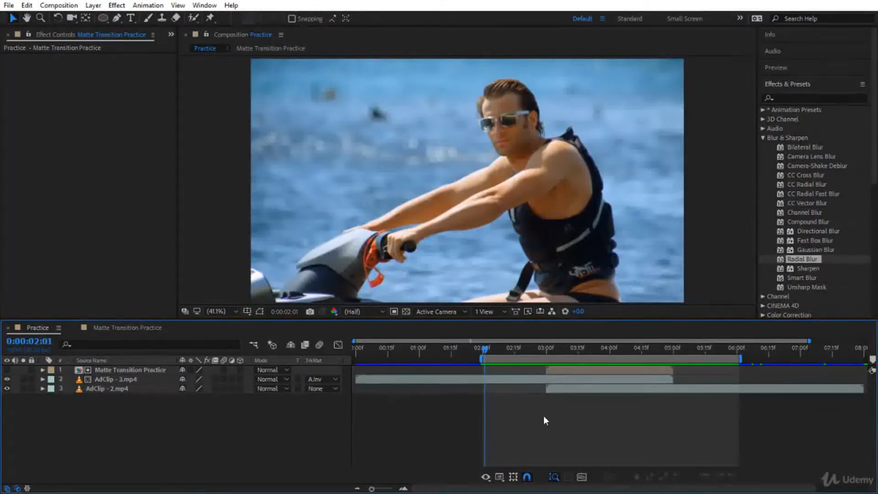
Preview the Radial Blur version of the matte transition in Practice from 0:00:02:01 and scrub to 0:00:04:09.
key("space")
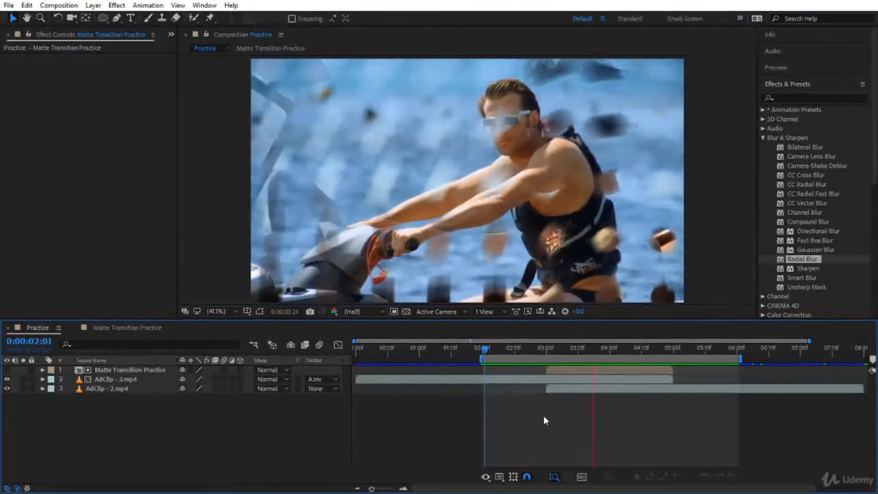
left_click_drag(549, 350, 628, 358)
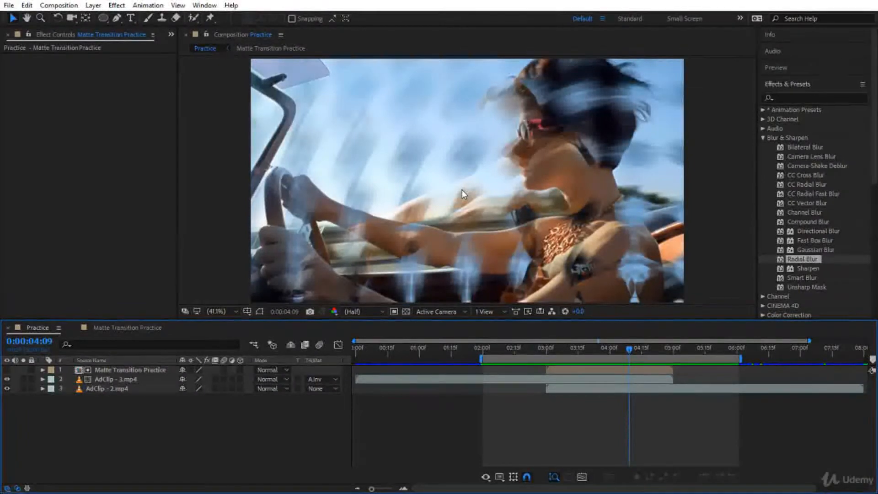
Replay the circle matte transition with and without CC Vector Blur from 0:00:02:02, and scrub to 0:00:03:17.
key("space")
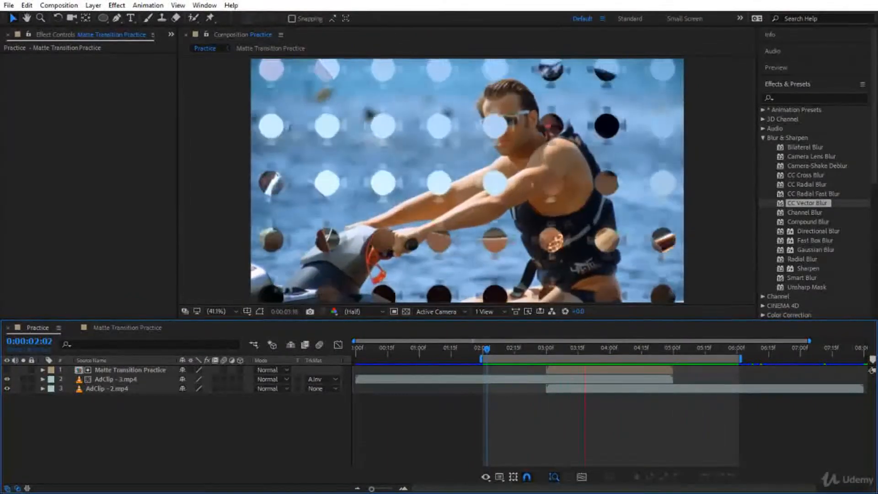
left_click(540, 441)
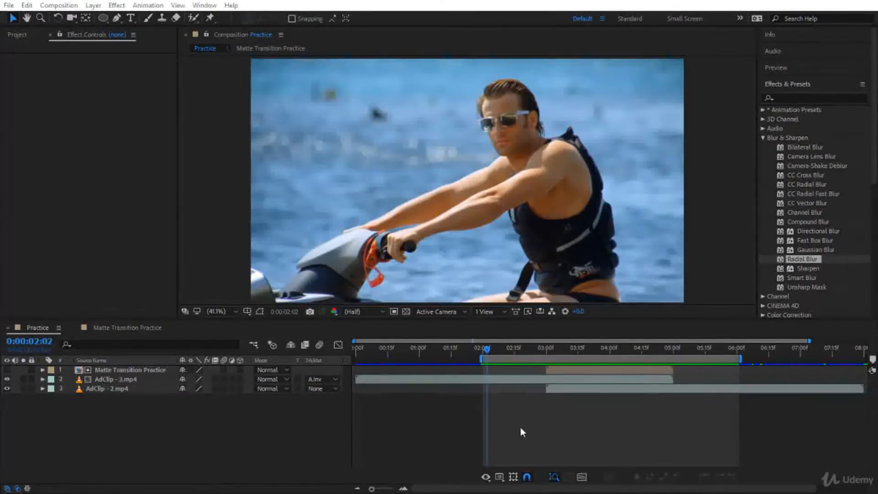
left_click(532, 405)
key("space")
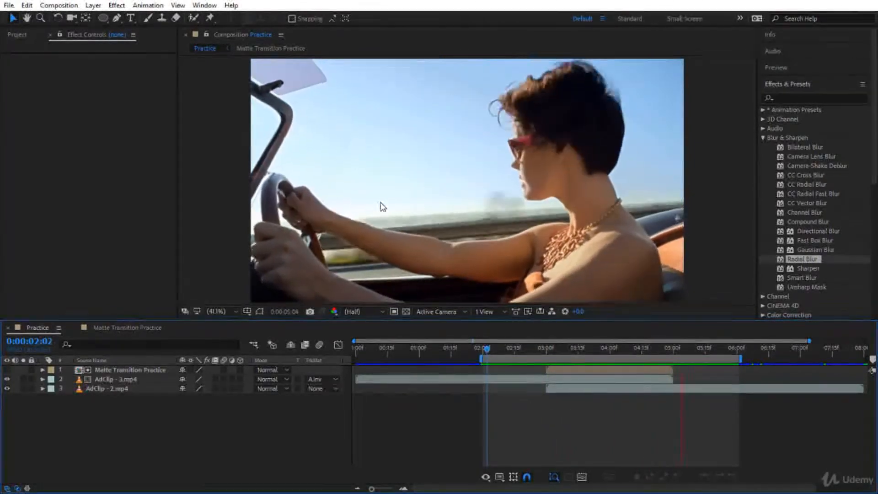
key("space")
left_click_drag(545, 346, 588, 361)
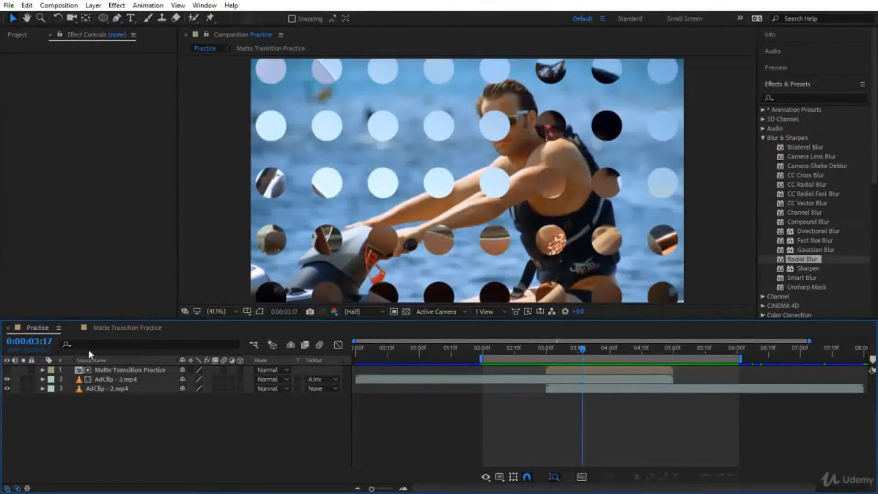
Open Matte Transition Practice, check Repeater 1's effect by hiding and restoring it, and display the original circle's shape path outline.
left_click(117, 328)
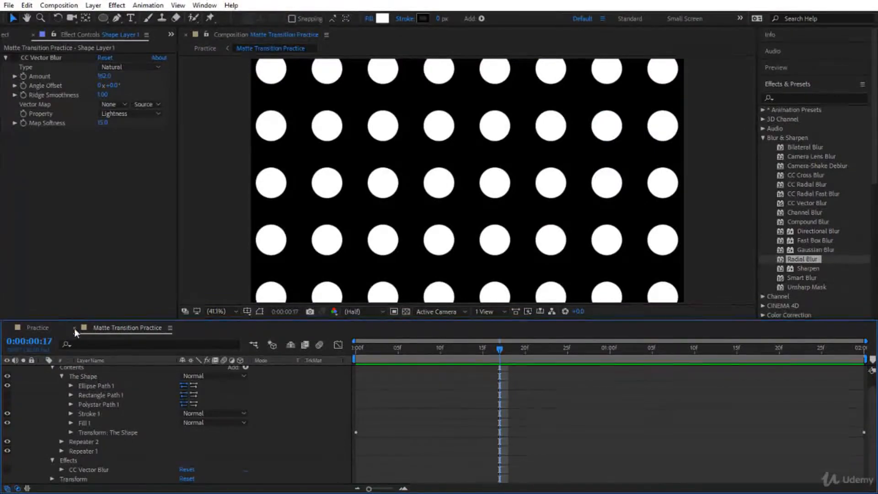
left_click(81, 386)
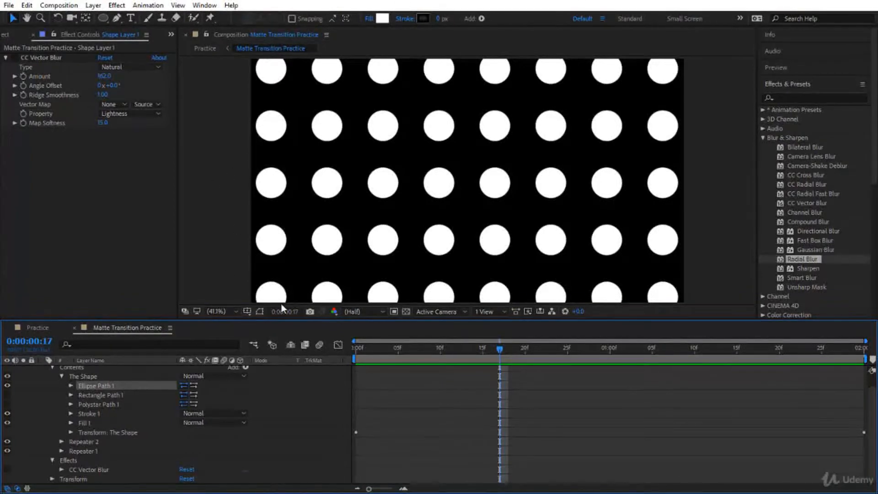
left_click(7, 450)
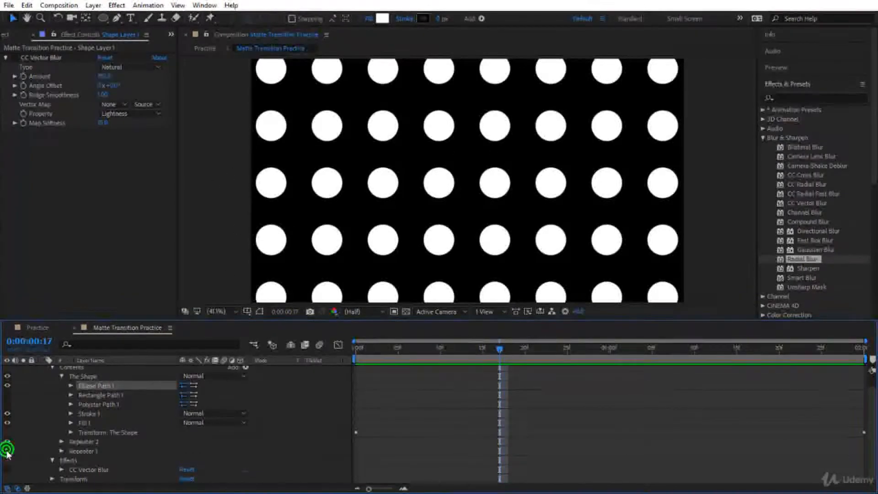
left_click(278, 80)
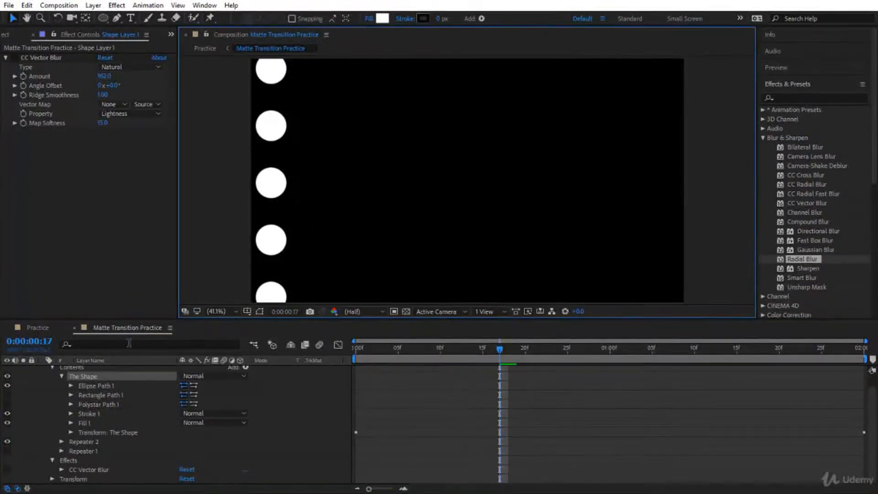
left_click(260, 311)
left_click(7, 451)
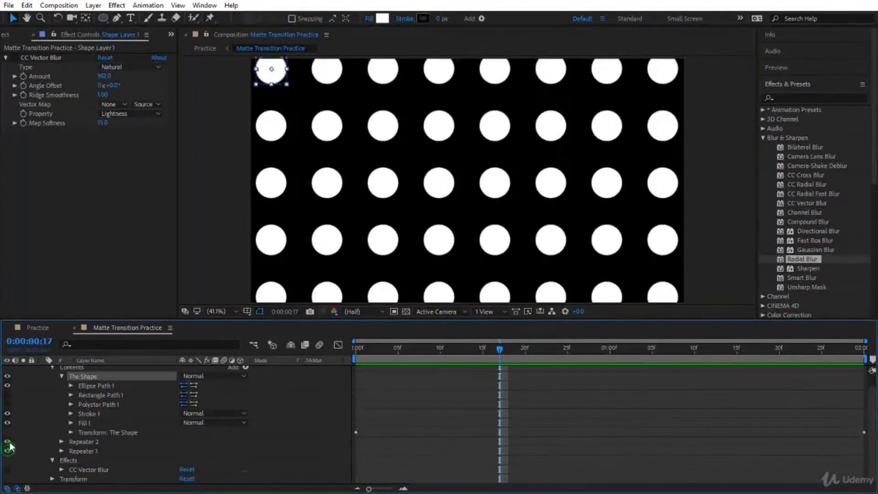
Hide and restore Repeater 2 to examine how it duplicates the circle row, and return the playhead to 0:00:00:00.
left_click(7, 441)
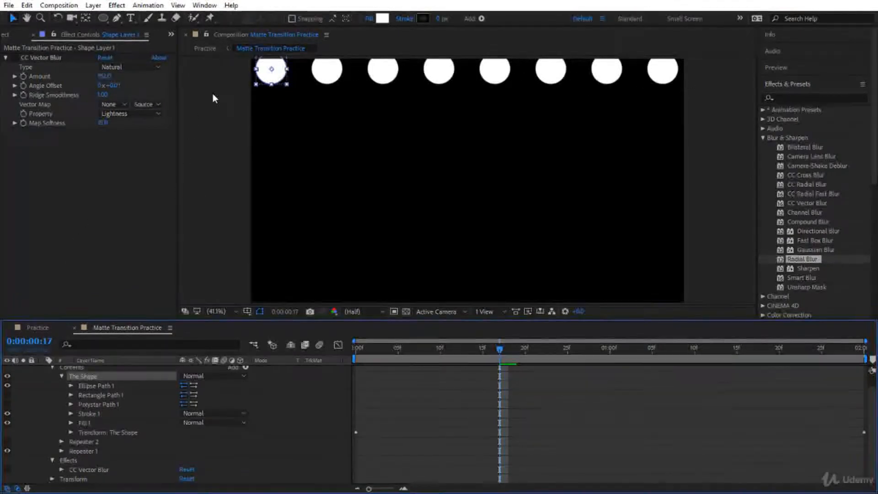
left_click(7, 442)
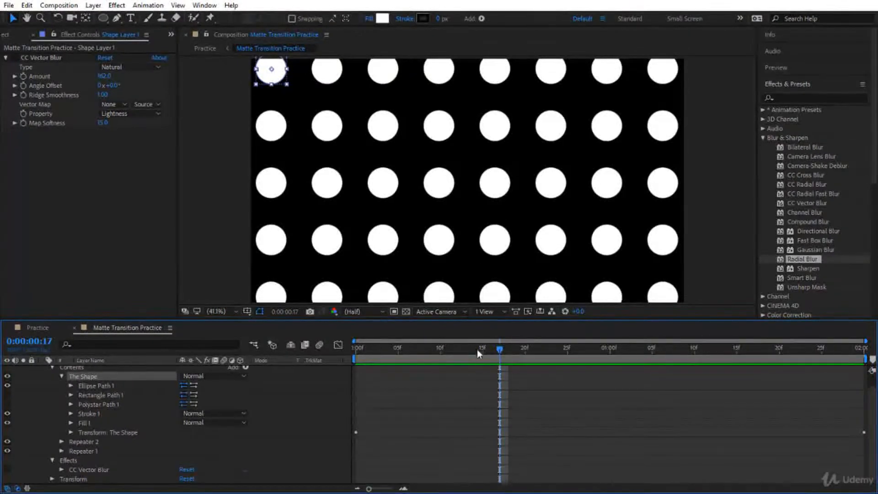
key("Home")
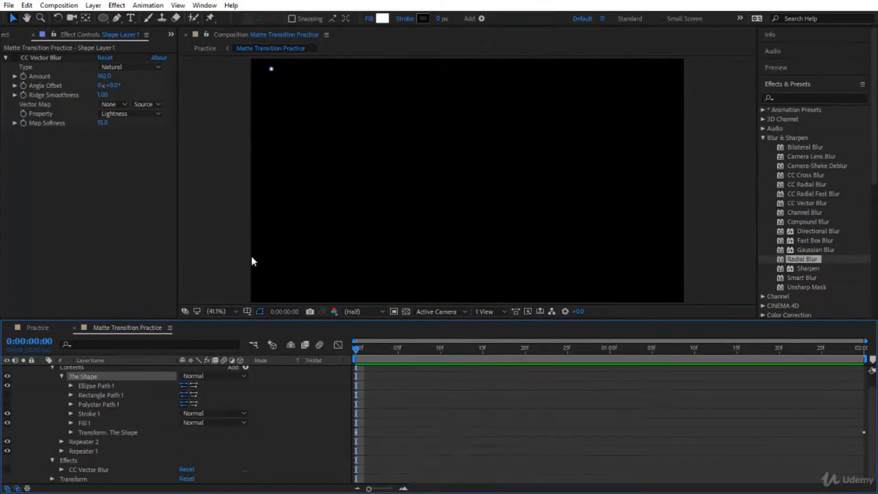
Expand The Shape's transform properties and scrub through its Scale animation to the end and back to 0:00:00:15.
scroll(93, 431, "up", 1)
left_click(69, 445)
scroll(73, 445, "down", 1)
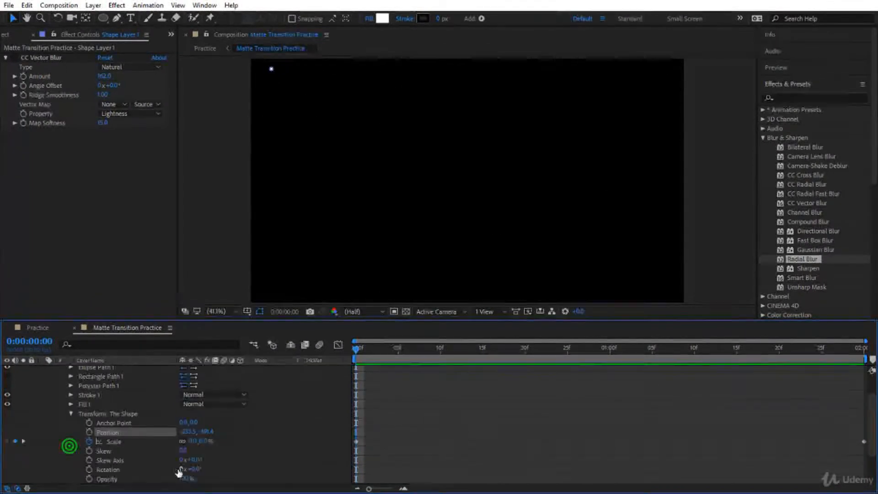
scroll(116, 410, "up", 1)
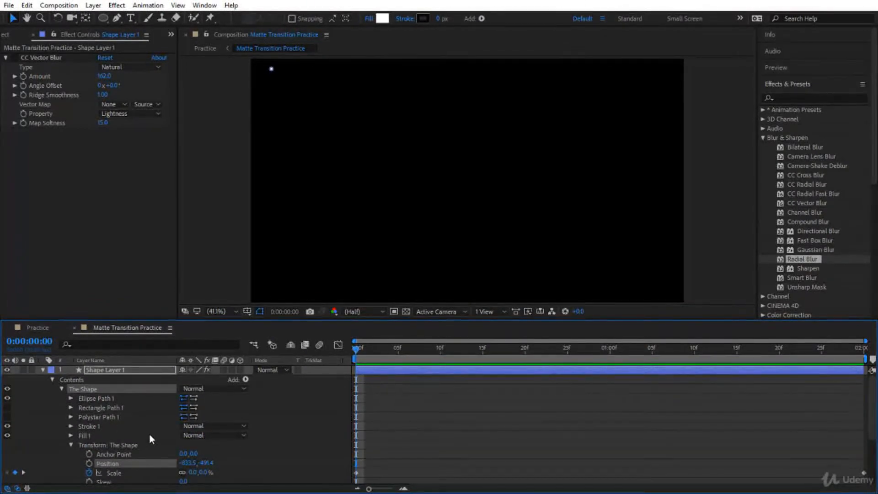
scroll(149, 434, "down", 2)
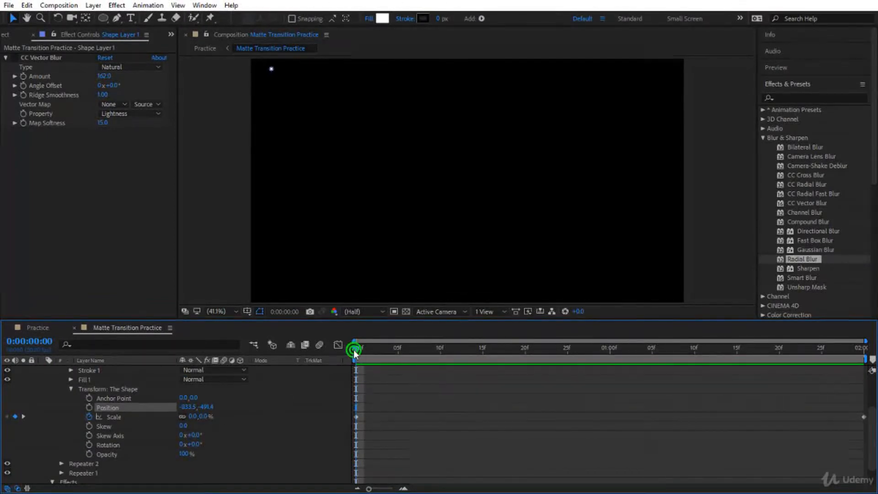
left_click_drag(353, 349, 871, 426)
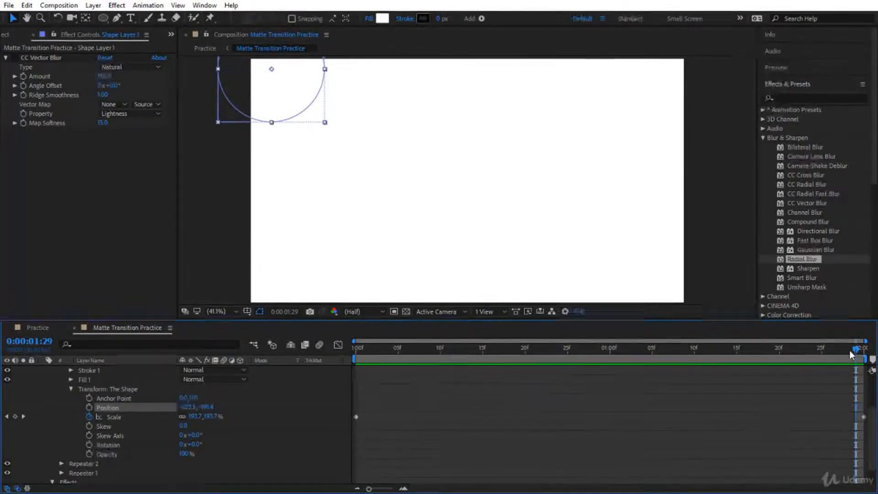
left_click_drag(845, 355, 486, 436)
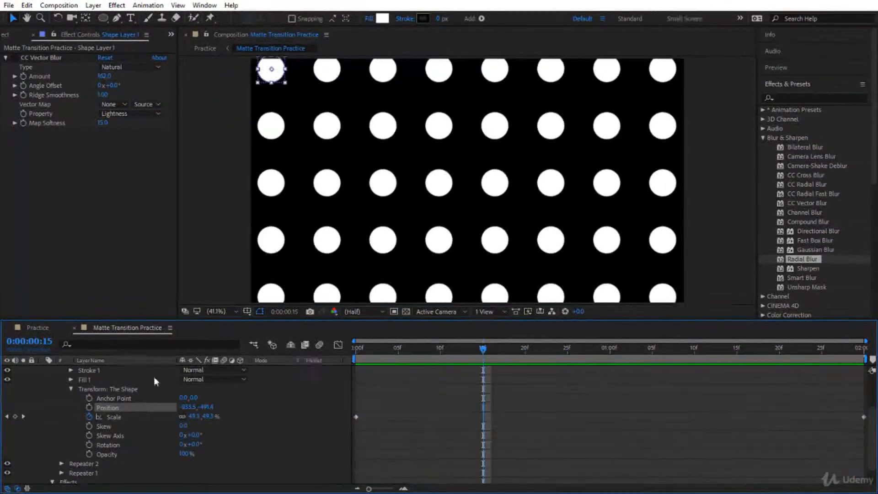
Swap the circle for a square by hiding Ellipse Path 1 and showing Rectangle Path 1.
scroll(101, 392, "up", 2)
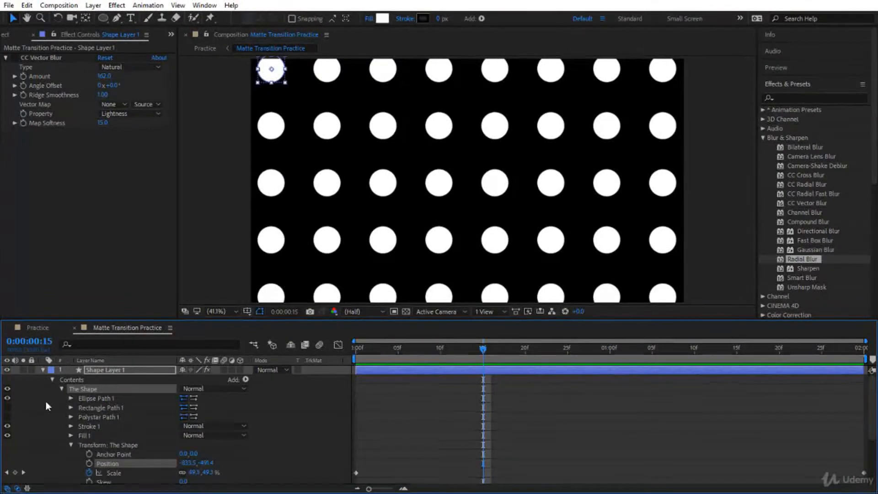
left_click(7, 397)
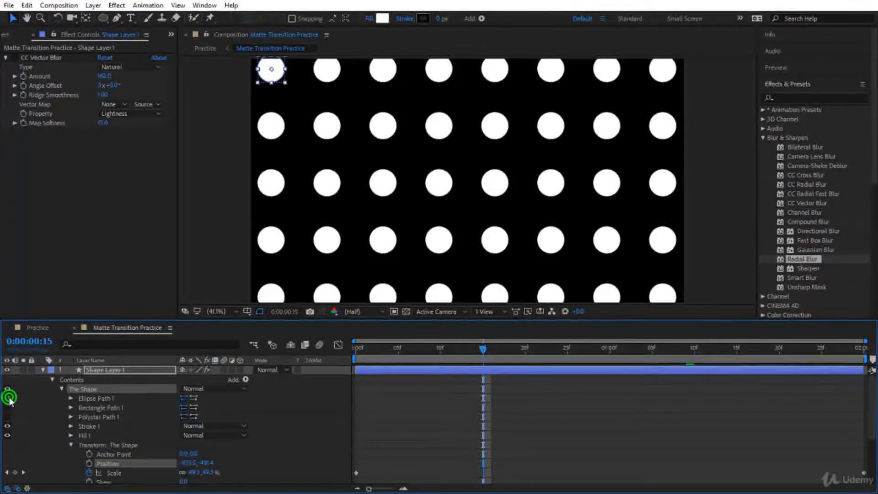
left_click(87, 398)
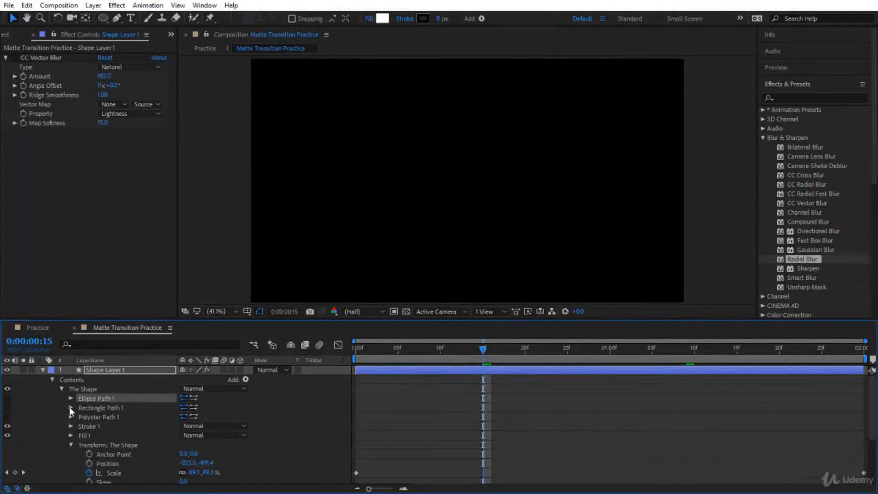
left_click(7, 407)
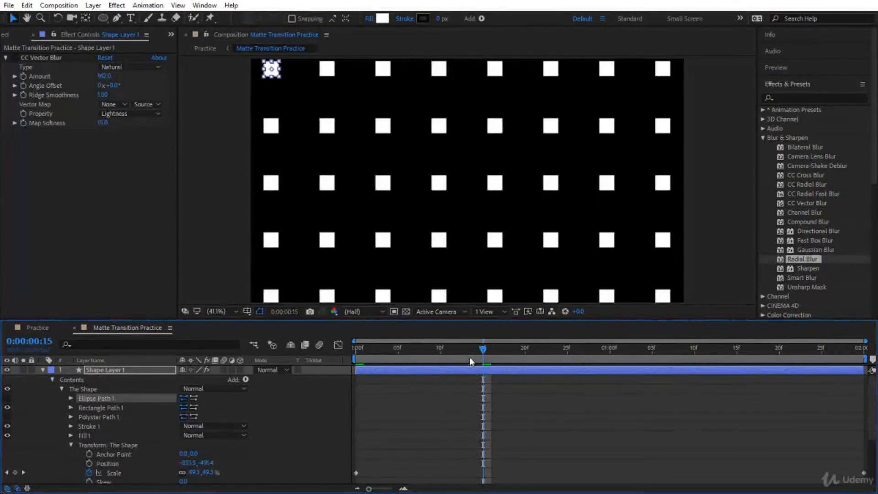
Scrub and play the square version of the matte animation, stopping at 0:00:01:12.
mouse_move(484, 350)
left_mouse_down()
mouse_move(389, 352)
mouse_move(499, 351)
left_mouse_up()
key("space")
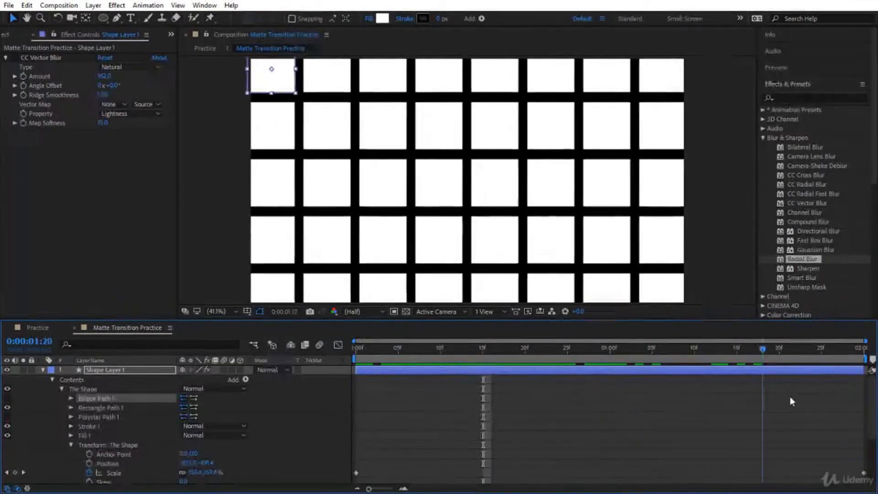
left_click_drag(759, 401, 540, 413)
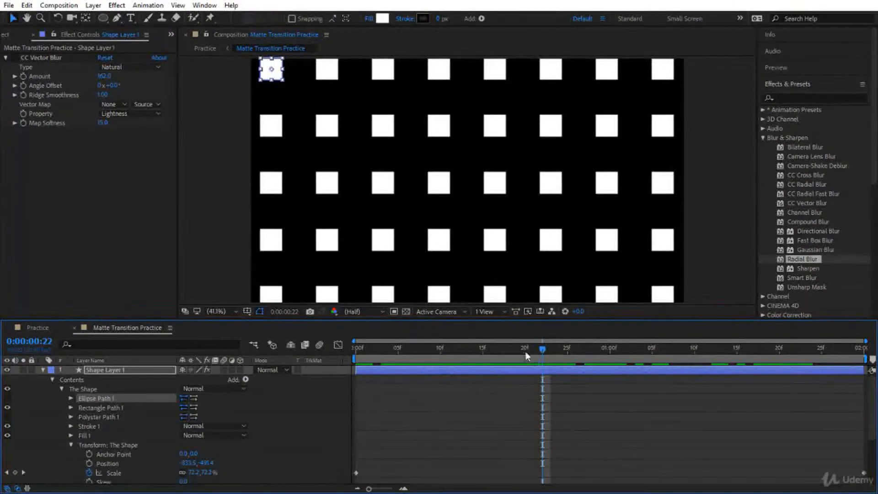
left_click_drag(540, 349, 333, 377)
key("space")
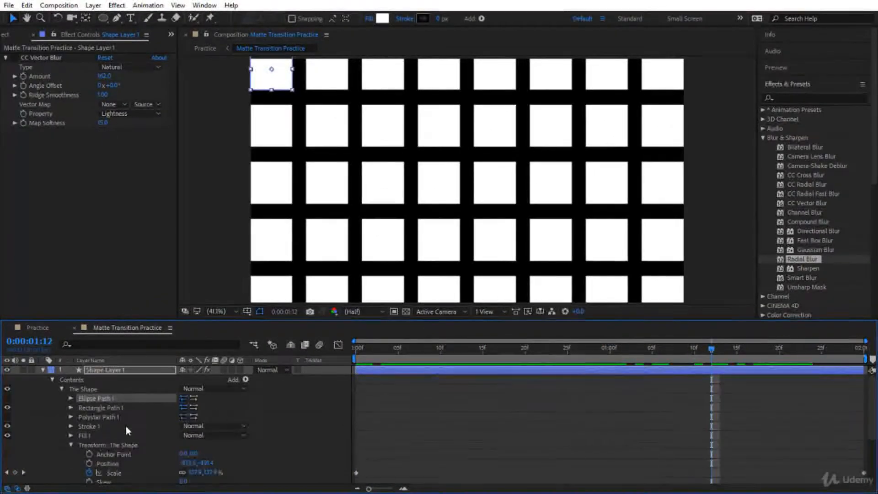
Switch the matte from the square to the polygon by showing Polystar Path 1 and hiding Rectangle Path 1, and expand the polystar's properties.
scroll(127, 431, "down", 3)
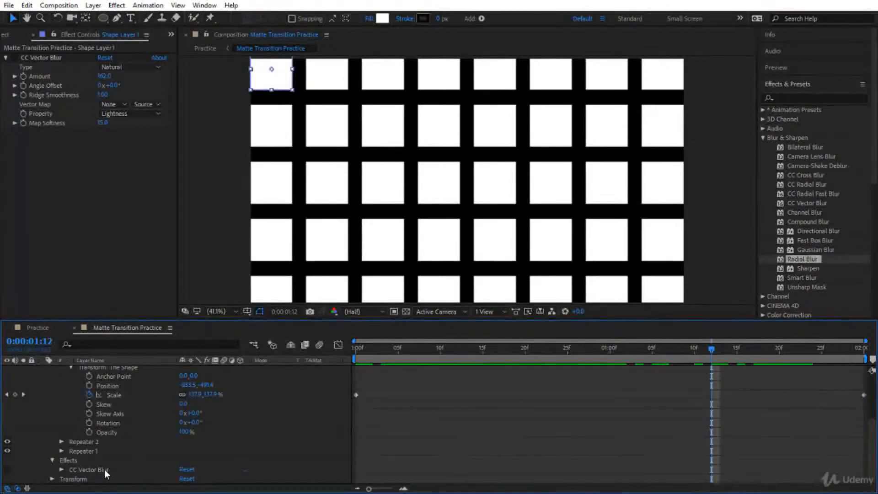
scroll(144, 435, "up", 3)
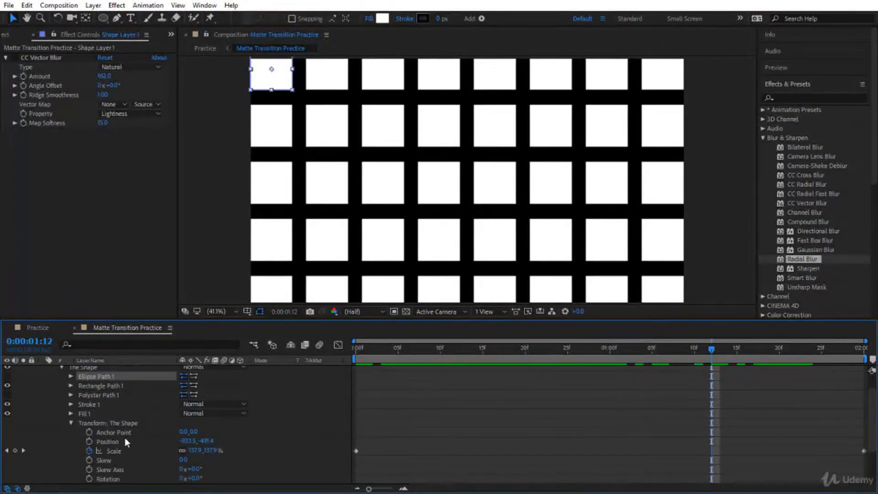
left_click(7, 394)
left_click(7, 386)
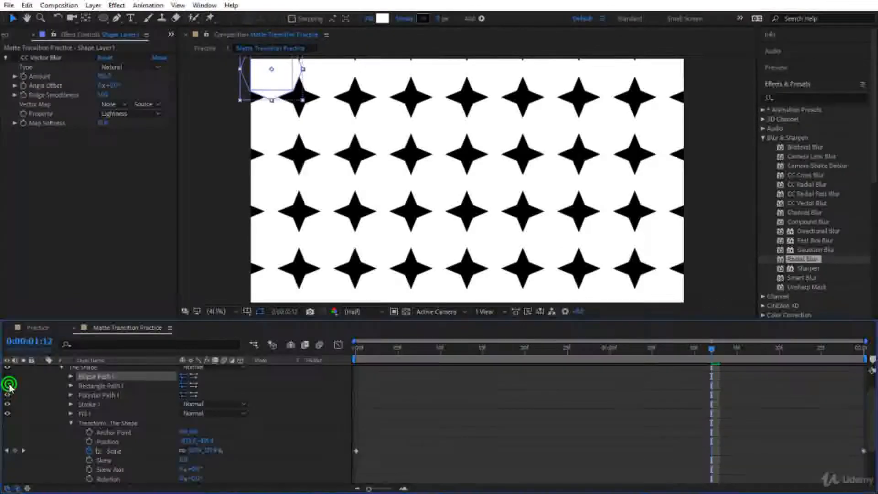
left_click(71, 395)
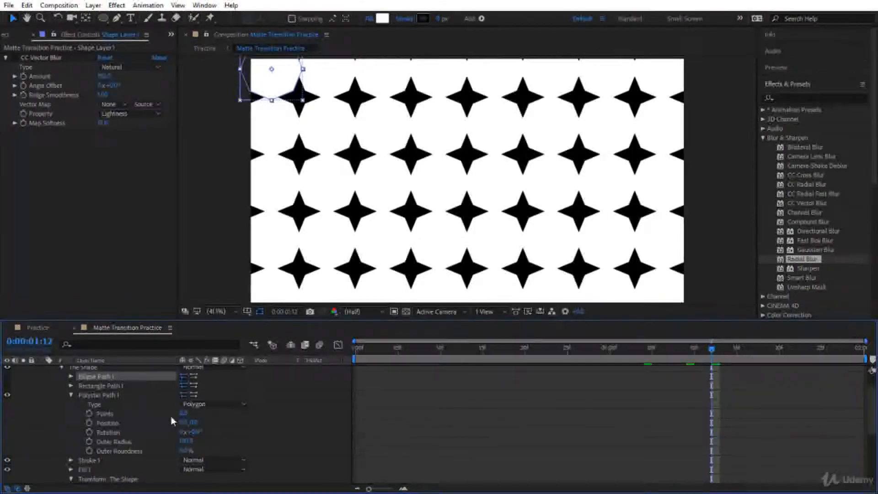
Scrub the polygon matte, preview its transition in the Practice composition, and move the playhead to 0:00:02:21.
left_click_drag(712, 352, 551, 386)
left_click(37, 328)
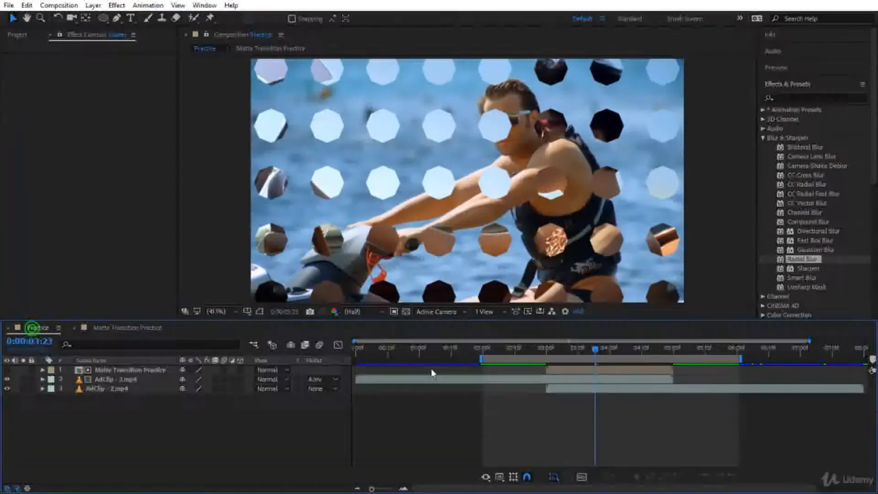
key("space")
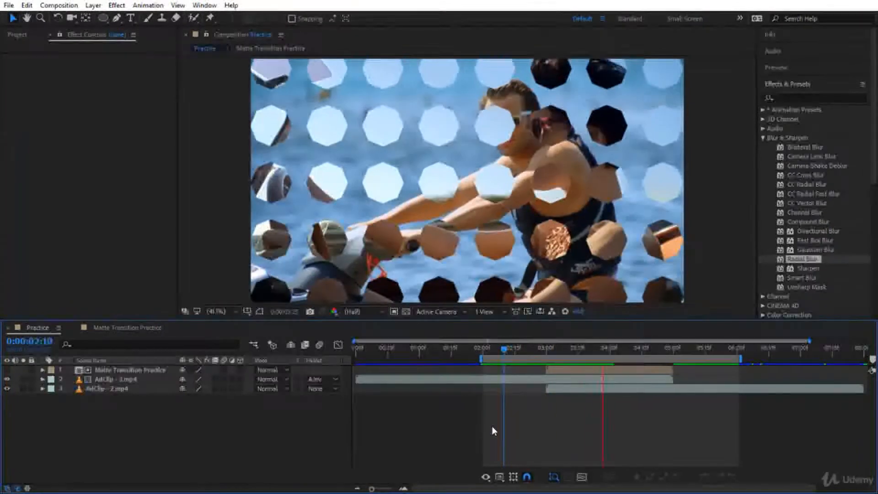
key("space")
left_click_drag(502, 349, 528, 358)
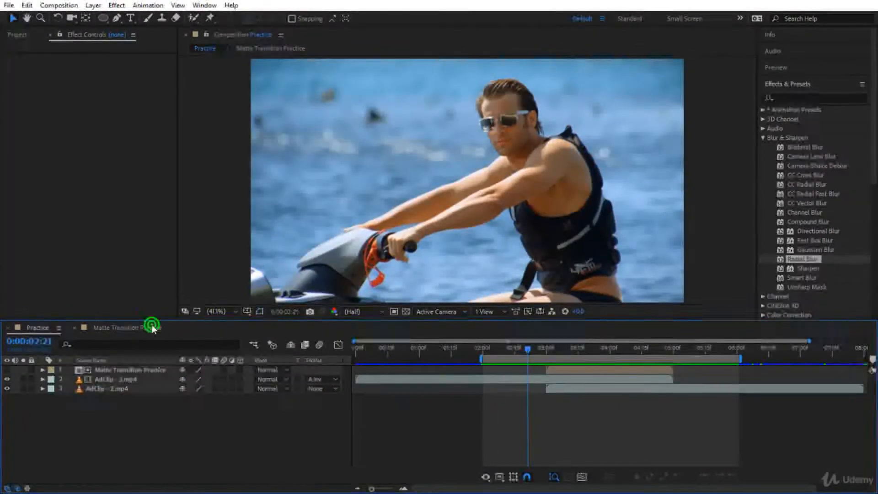
Return to Matte Transition Practice and switch back to the circle by showing Ellipse Path 1 and hiding Polystar Path 1.
left_click(137, 327)
scroll(269, 399, "up", 2)
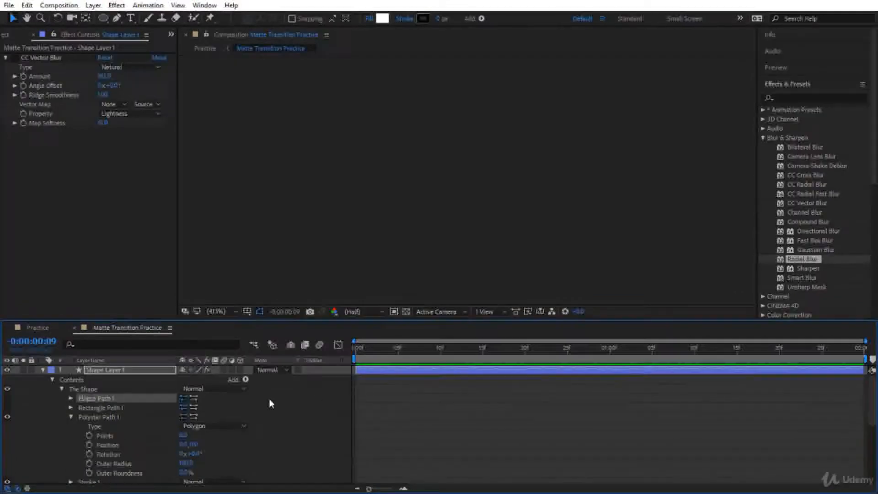
left_click(7, 398)
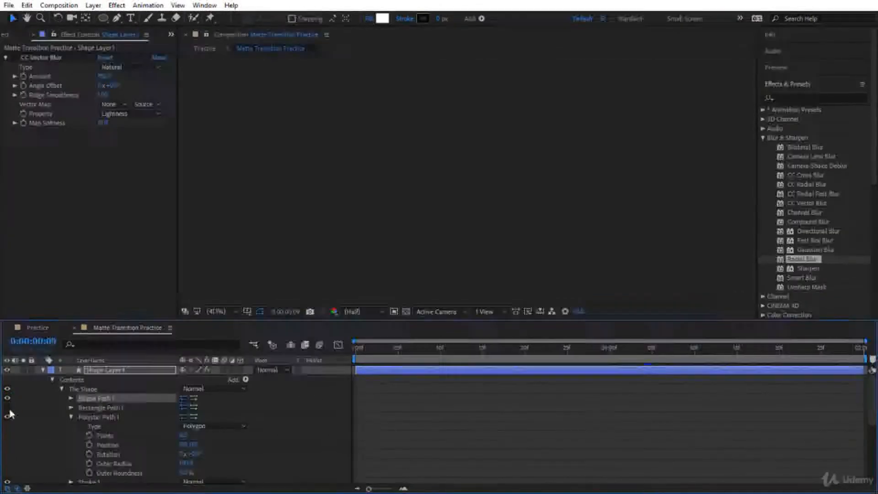
left_click(7, 416)
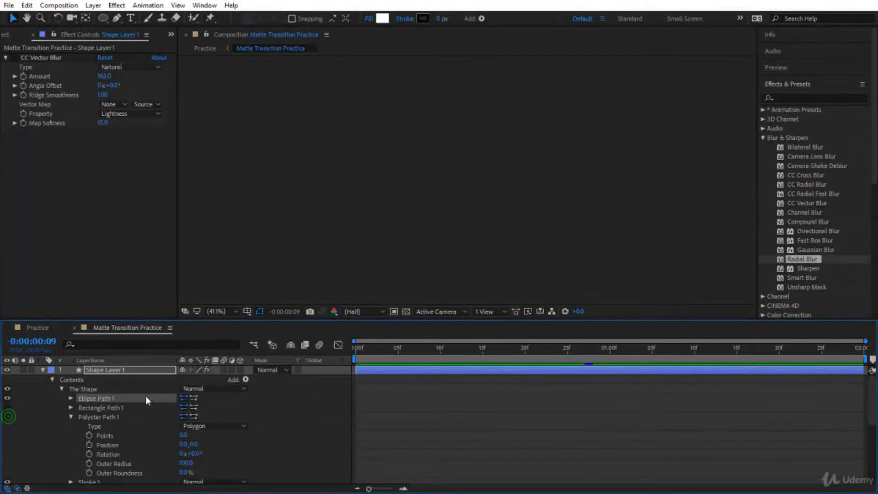
Enable CC Vector Blur on Shape Layer 1 and scrub the blurred circles to 0:00:00:23.
left_click(33, 57)
left_click(365, 349)
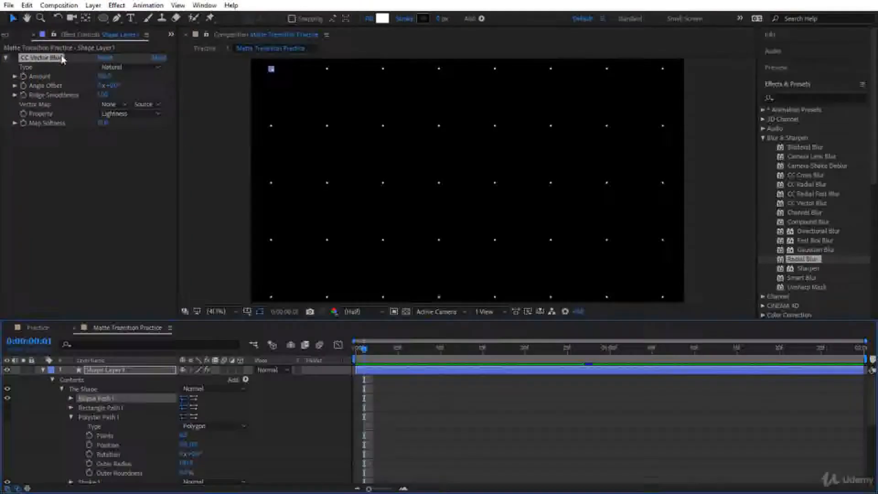
left_click(14, 58)
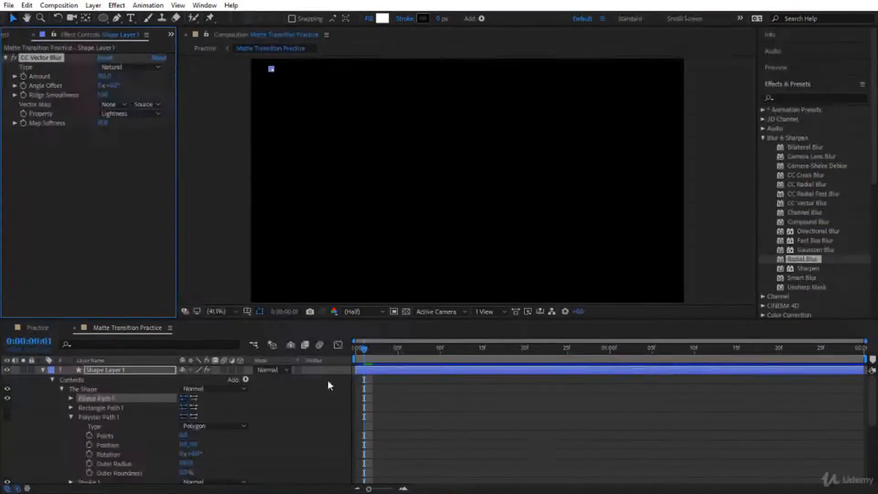
left_click_drag(364, 350, 551, 389)
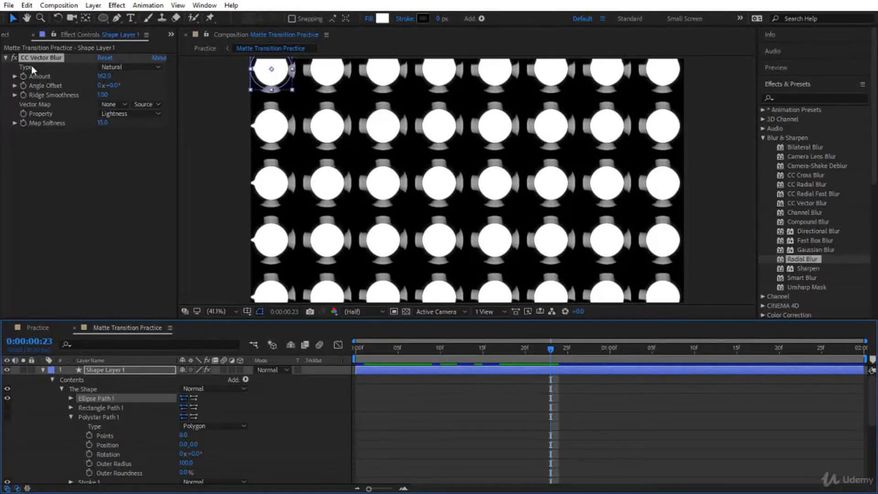
Try the Constant Length and Perpendicular types for CC Vector Blur, and set its Type to Direction Fading.
left_click(128, 67)
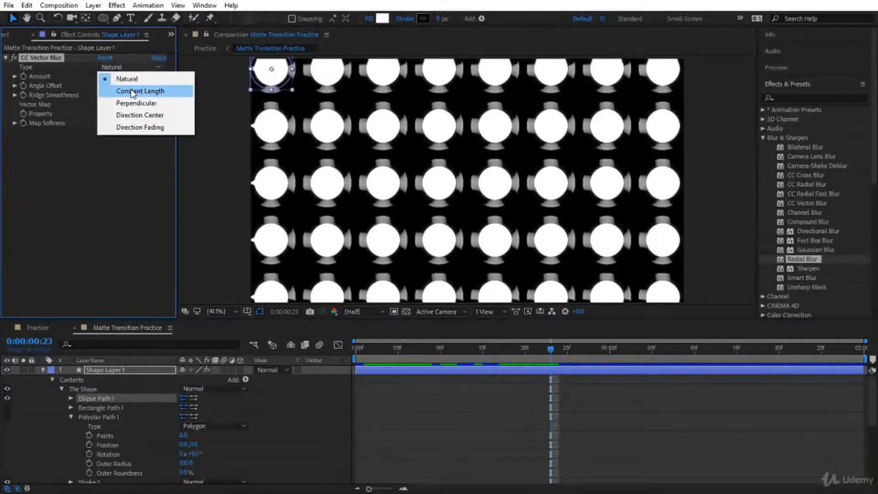
left_click(132, 91)
left_click(129, 67)
left_click(134, 103)
left_click(131, 67)
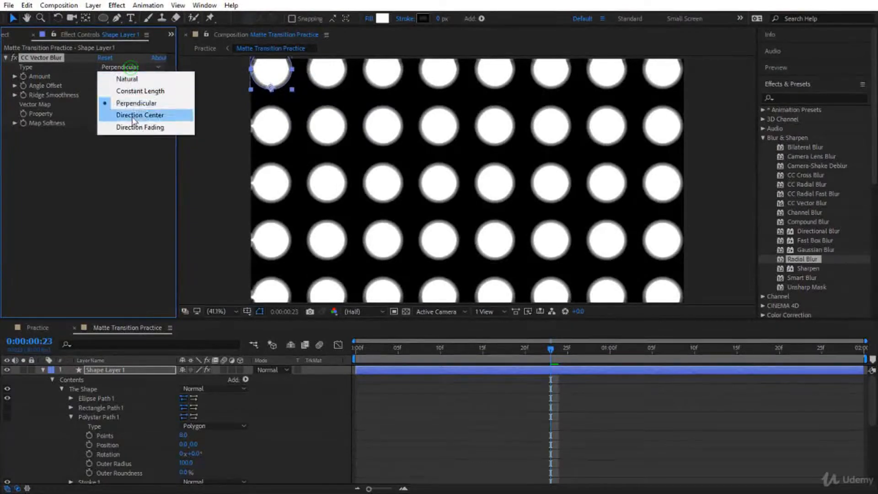
left_click(137, 127)
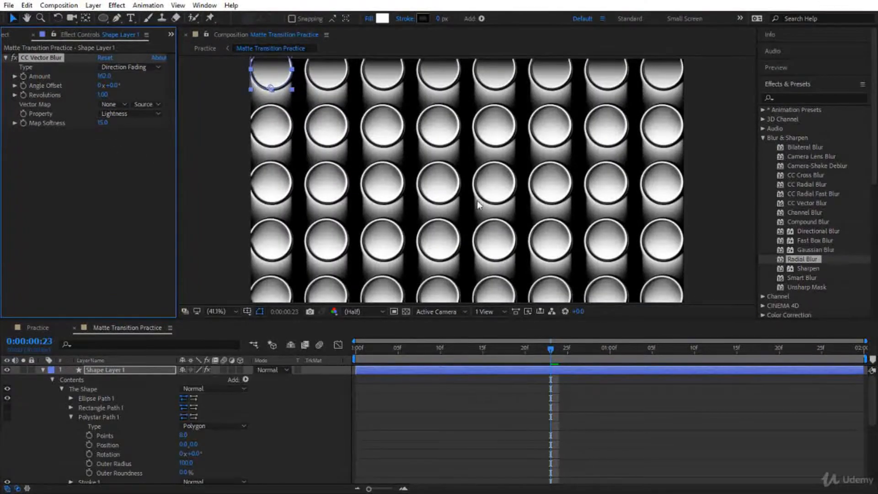
Preview the Direction Fading transition in the Practice composition from 0:00:02:22.
left_click(40, 327)
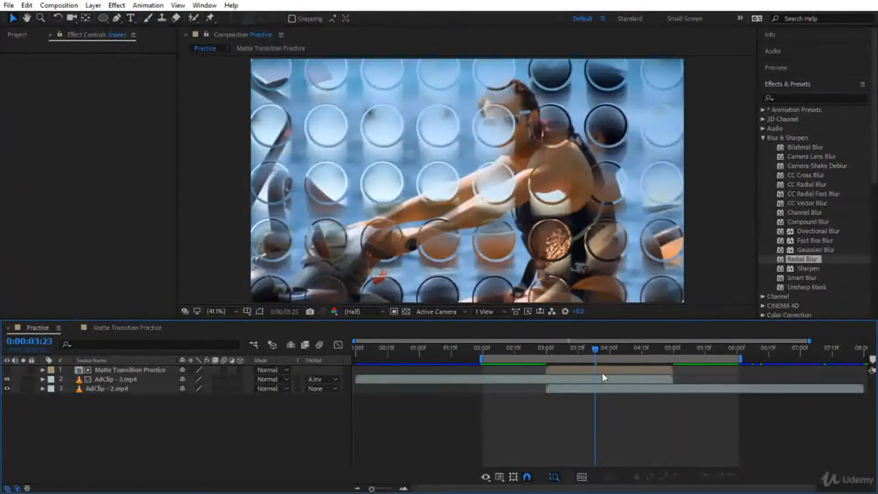
left_click_drag(594, 353, 529, 368)
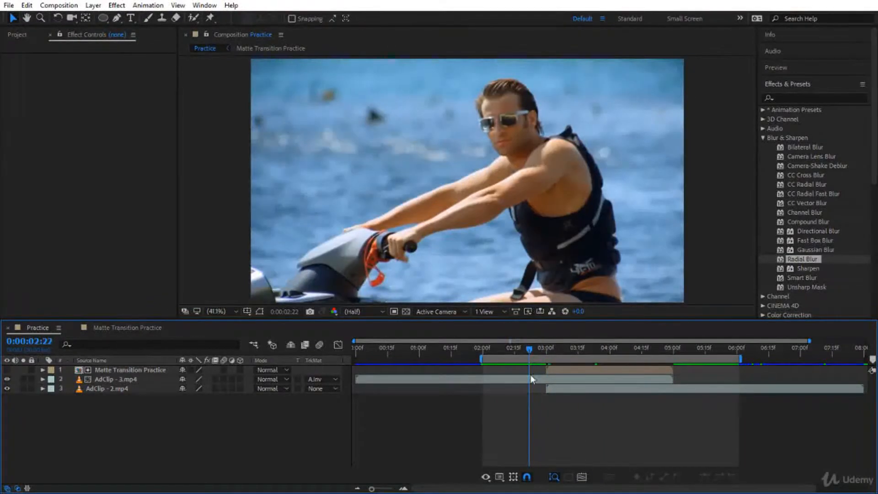
key("space")
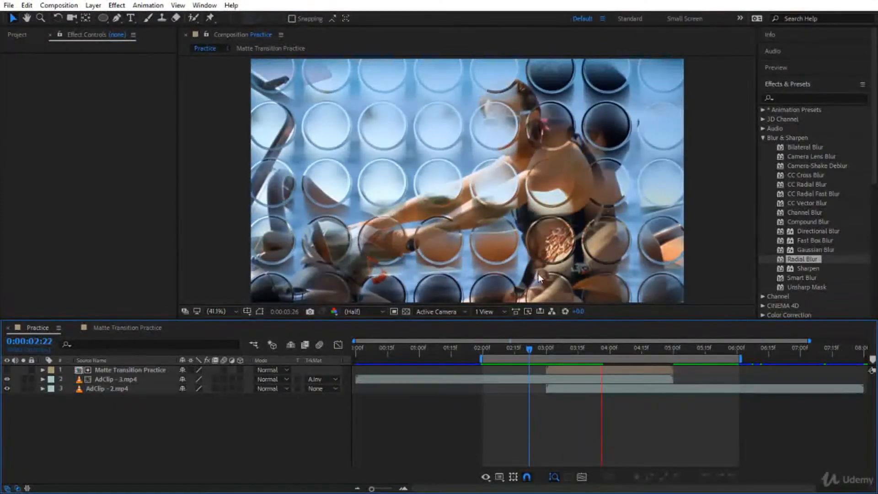
In Matte Transition Practice, set Shape Layer 1's CC Vector Blur to the Natural type with an Amount of 231.
left_click(143, 328)
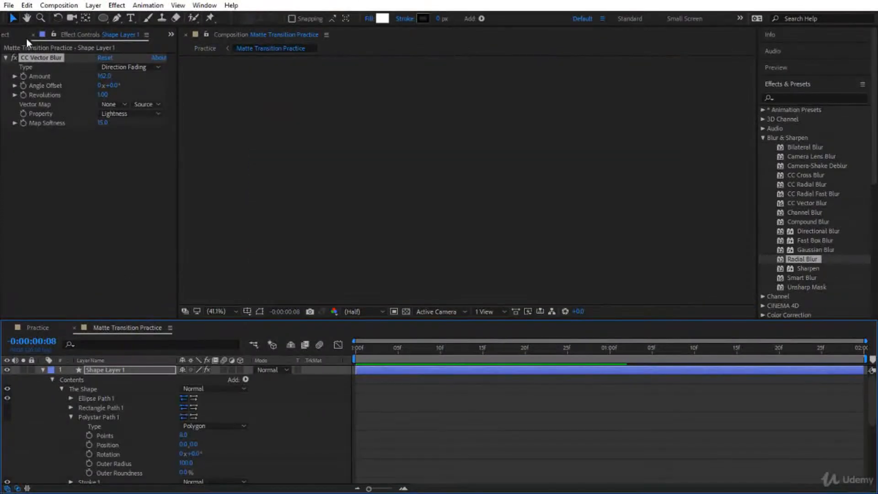
left_click(491, 349)
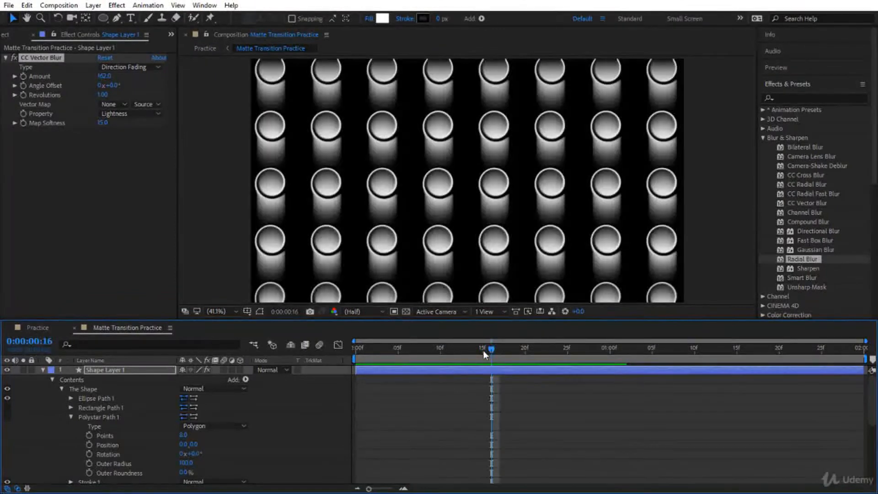
left_click_drag(491, 350, 476, 386)
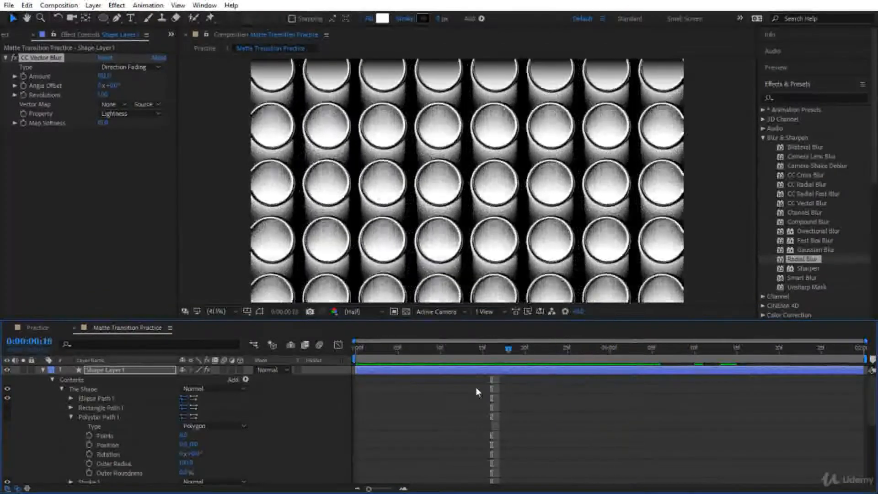
left_click(137, 68)
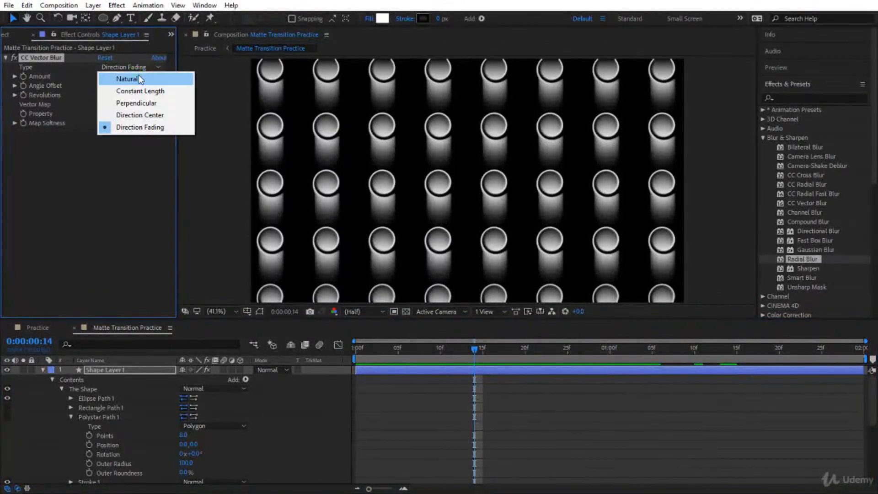
left_click(135, 74)
left_click_drag(484, 349, 569, 370)
left_click_drag(105, 76, 137, 76)
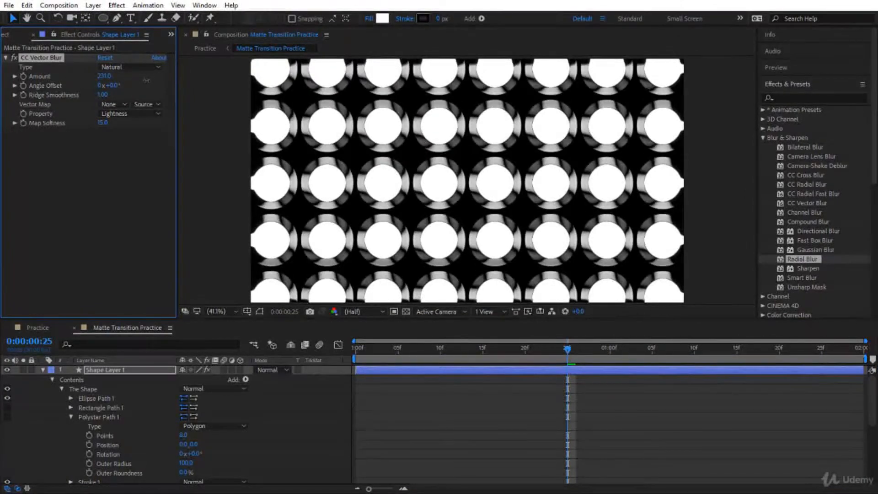
Try other Angle Offset values for CC Vector Blur, and replace the circles with polygons by showing Polystar Path 1 and hiding Ellipse Path 1.
left_click_drag(110, 85, 145, 85)
left_click_drag(110, 85, 114, 136)
left_click(9, 416)
left_click(8, 398)
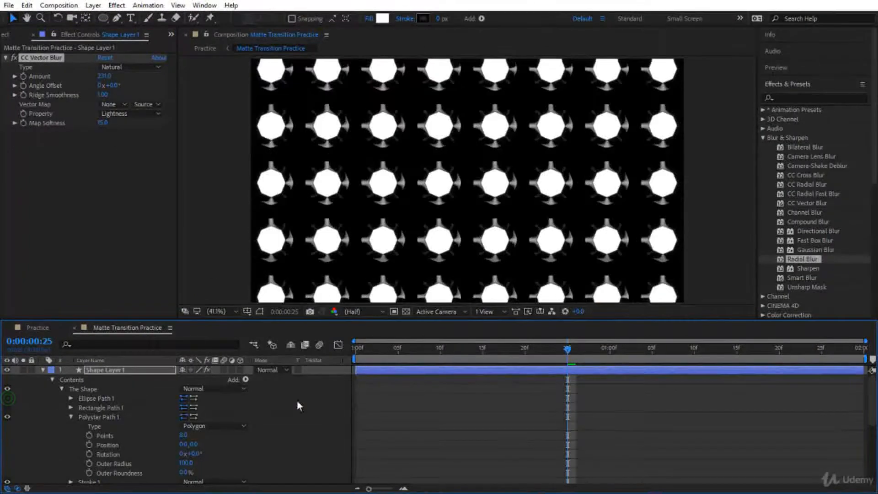
Preview the polygon matte from its first frame, and play and scrub the transition in the Practice composition.
left_click_drag(567, 350, 352, 358)
key("space")
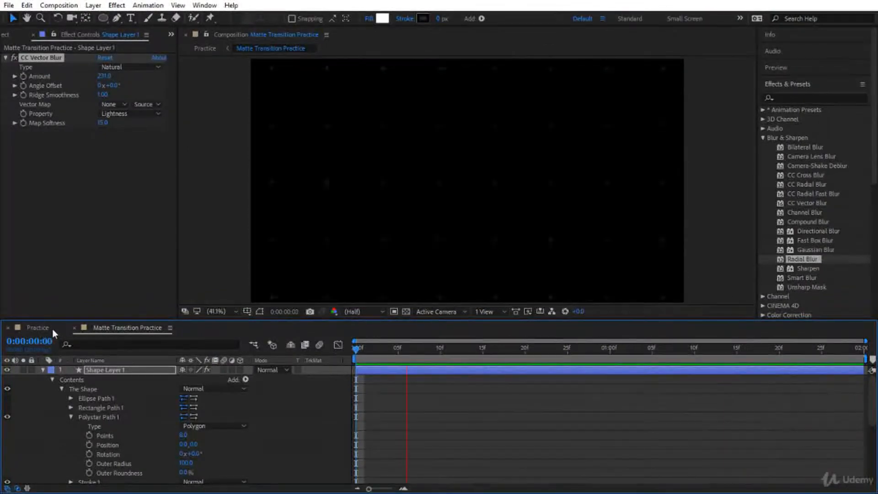
left_click(38, 327)
key("space")
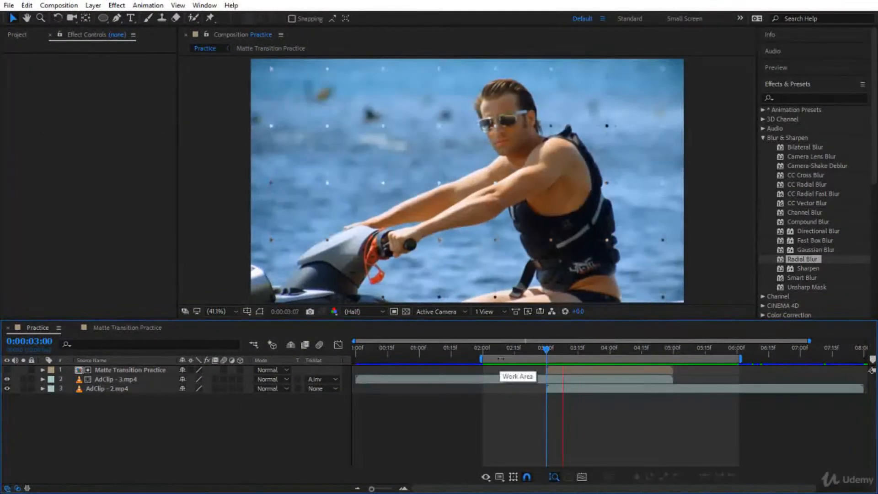
left_click_drag(551, 348, 621, 352)
Add Radial Blur to Shape Layer 1 in Matte Transition Practice and preview the transition in Practice from 0:00:02:04.
left_click(136, 328)
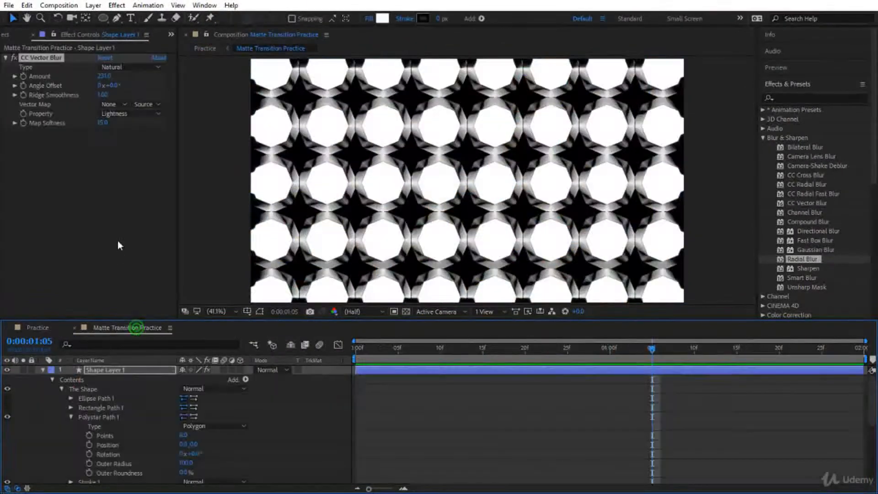
left_click_drag(802, 259, 90, 166)
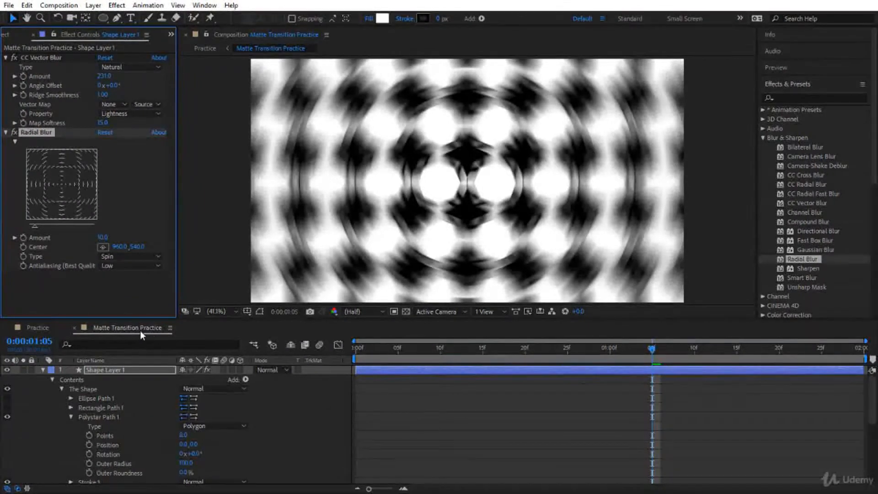
left_click(30, 326)
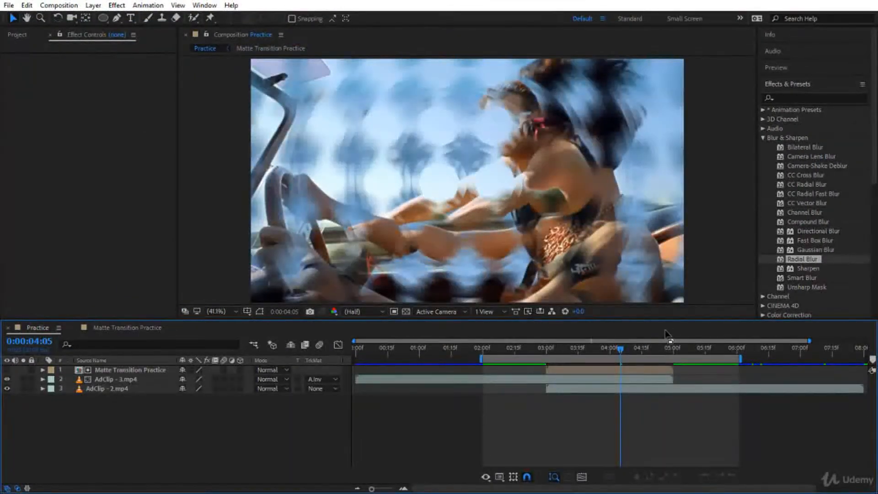
left_click_drag(611, 356, 492, 375)
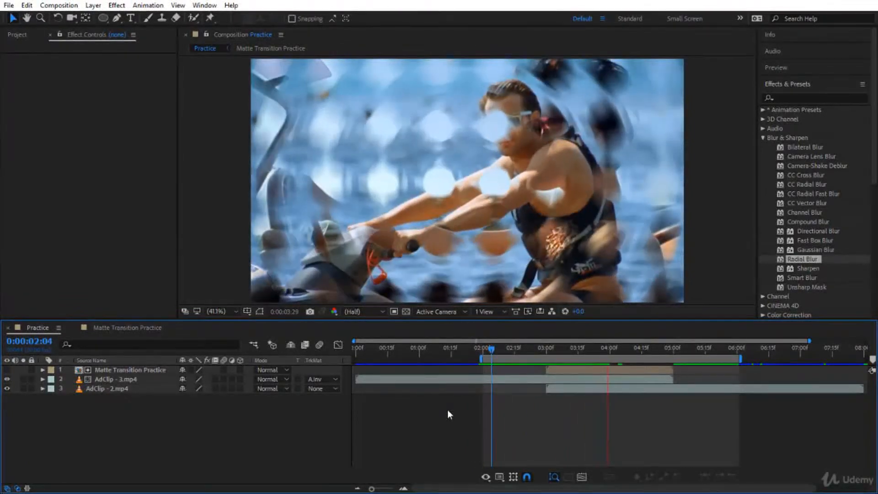
Move the Radial Blur center on Shape Layer 1 to about 1756, 988 and set its Amount to 8.
left_click(137, 327)
left_click_drag(41, 164, 96, 219)
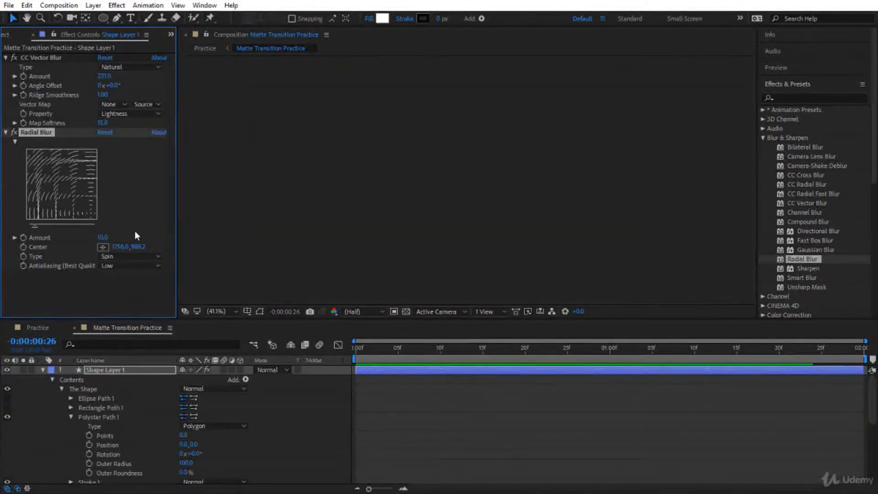
left_click_drag(474, 346, 598, 355)
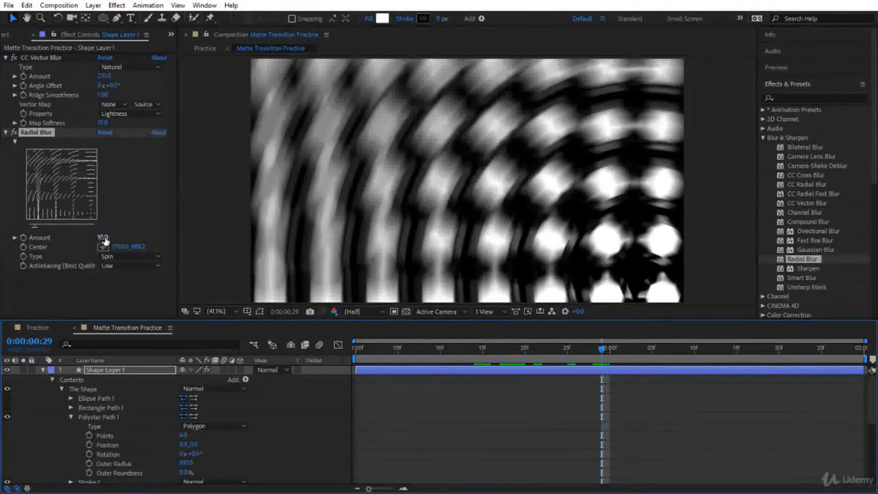
left_click_drag(105, 238, 103, 237)
Preview the off-center radial matte from 0:00:00:00, and play the resulting transition in Practice from 0:00:02:06.
left_click_drag(600, 347, 363, 379)
key("space")
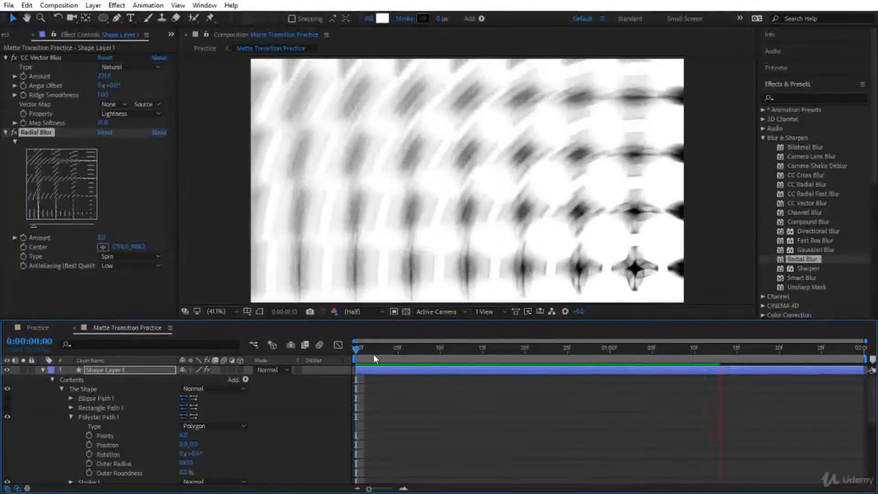
left_click_drag(356, 349, 499, 349)
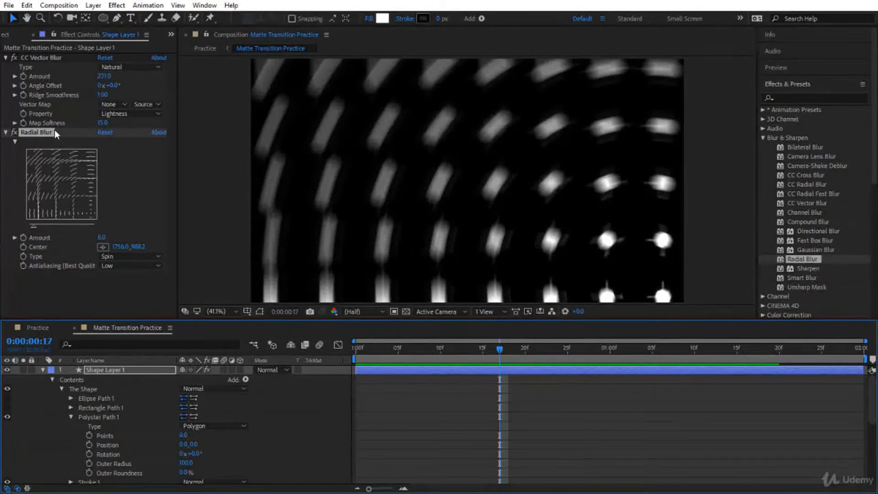
left_click(37, 327)
left_click_drag(523, 347, 495, 352)
key("space")
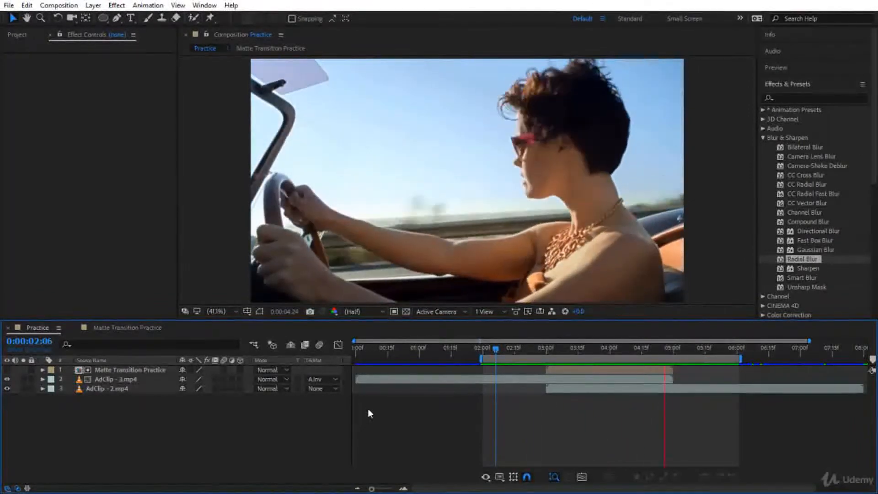
key("space")
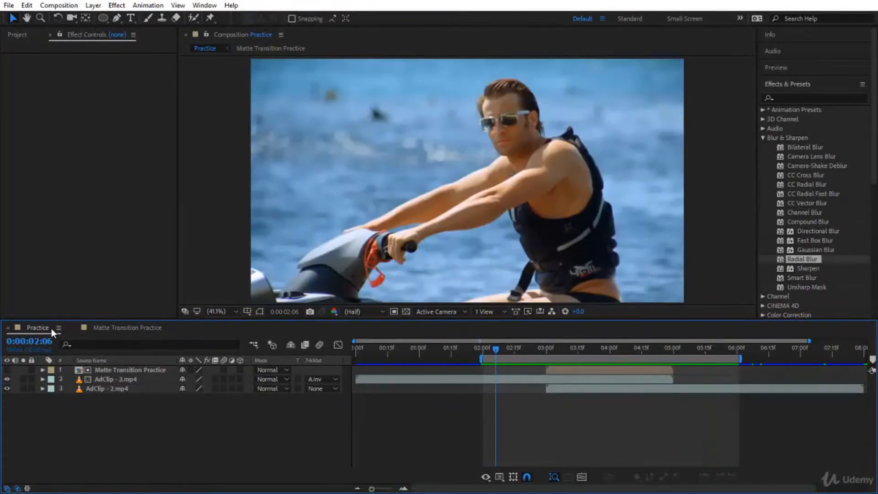
Examine the matte at 0:00:00:14, and review the Practice transition from 0:00:02:01 and at 0:00:04:02.
left_click(132, 327)
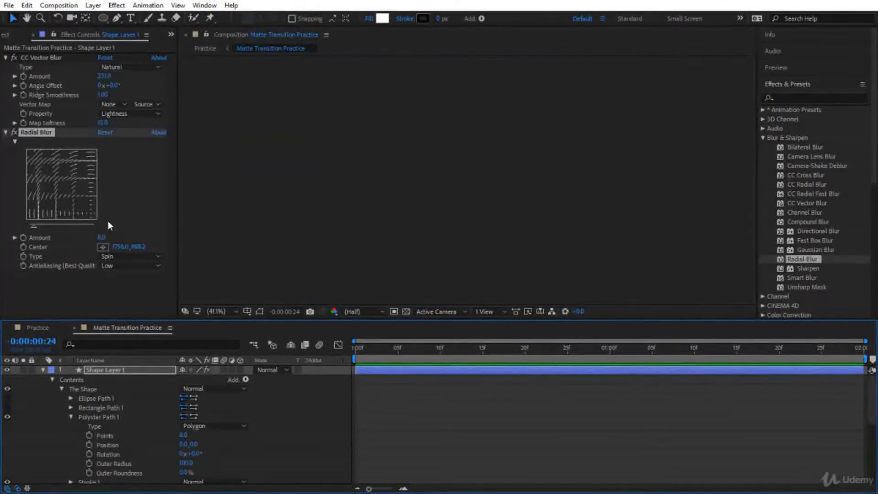
left_click_drag(395, 356, 474, 355)
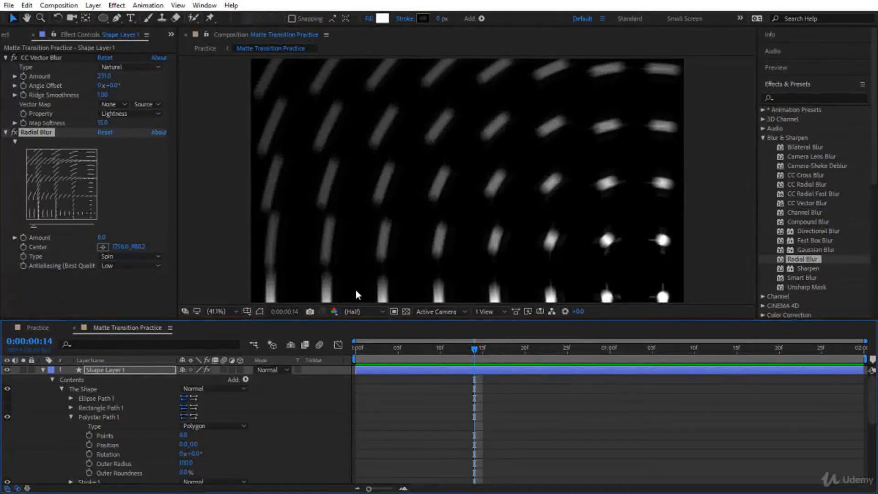
left_click(37, 327)
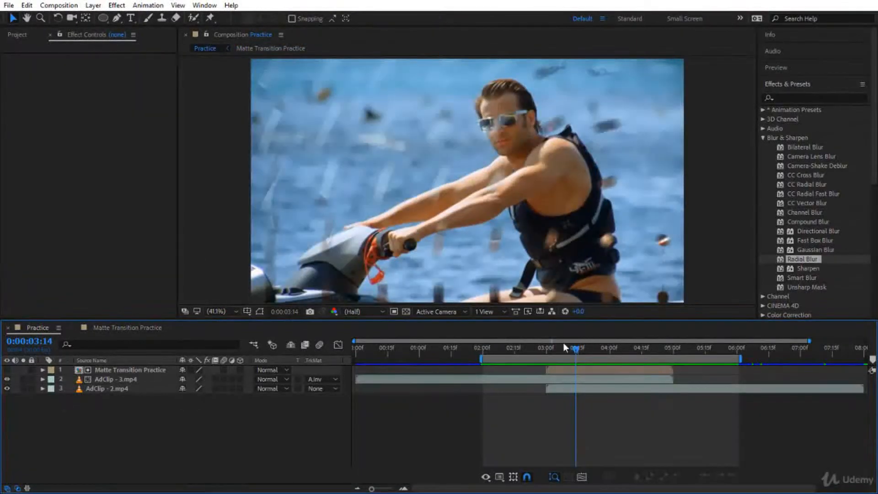
left_click_drag(572, 351, 484, 351)
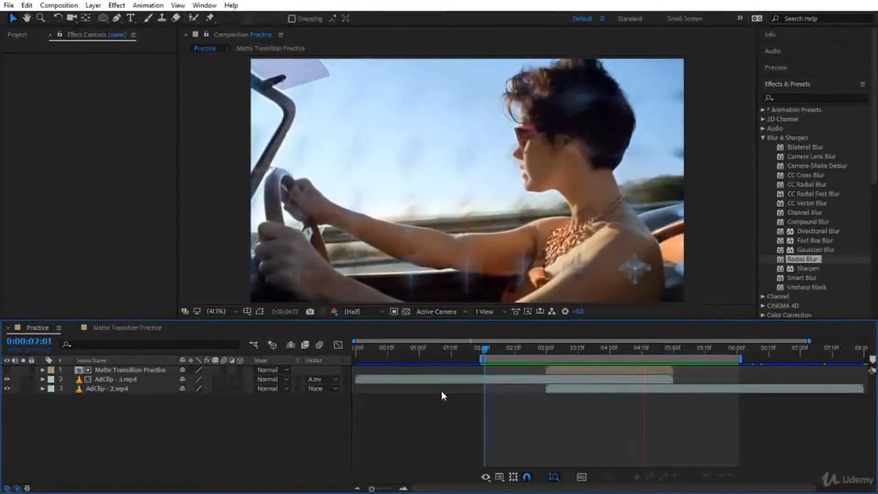
left_click_drag(485, 349, 614, 355)
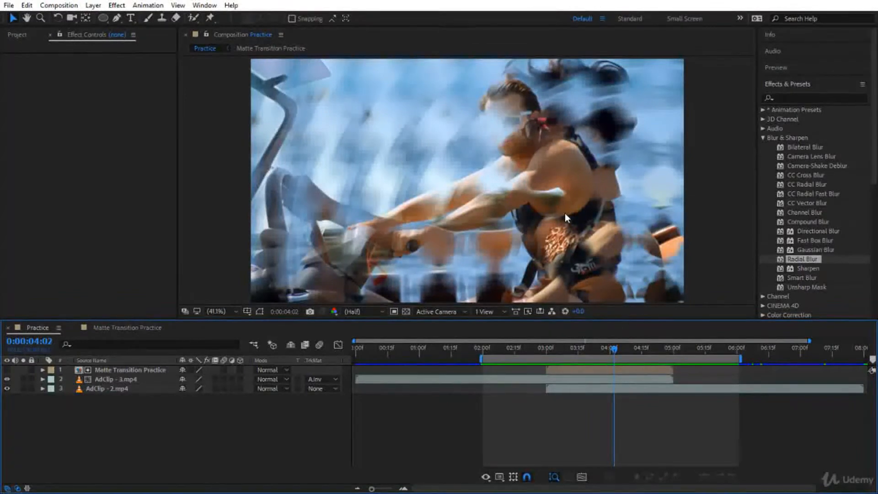
left_click(490, 349)
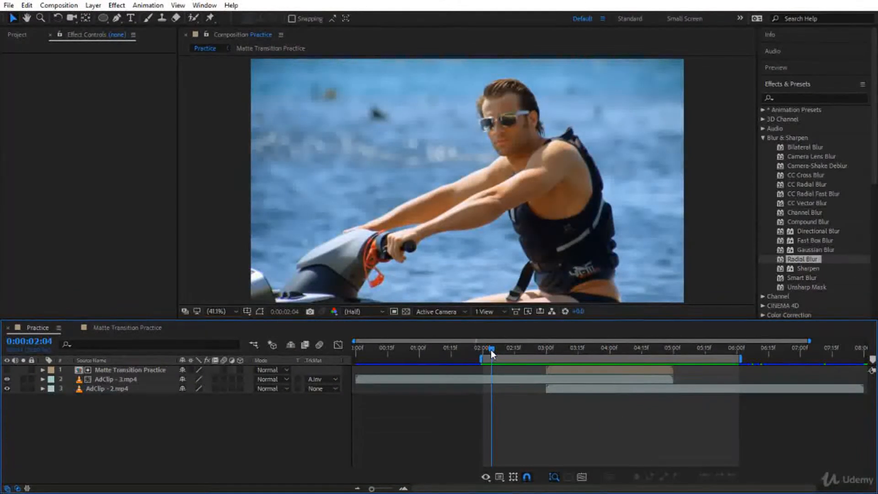
mouse_move(490, 350)
left_mouse_down()
mouse_move(532, 353)
mouse_move(493, 350)
left_mouse_up()
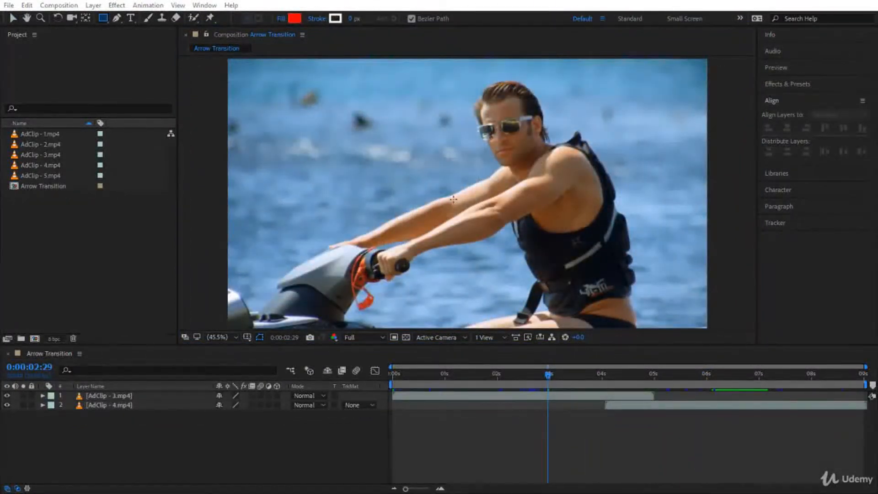
With no layer selected in Arrow Transition, draw a narrow red vertical rectangle without stroke that extends beyond the frame's top and bottom edges.
left_click(102, 247)
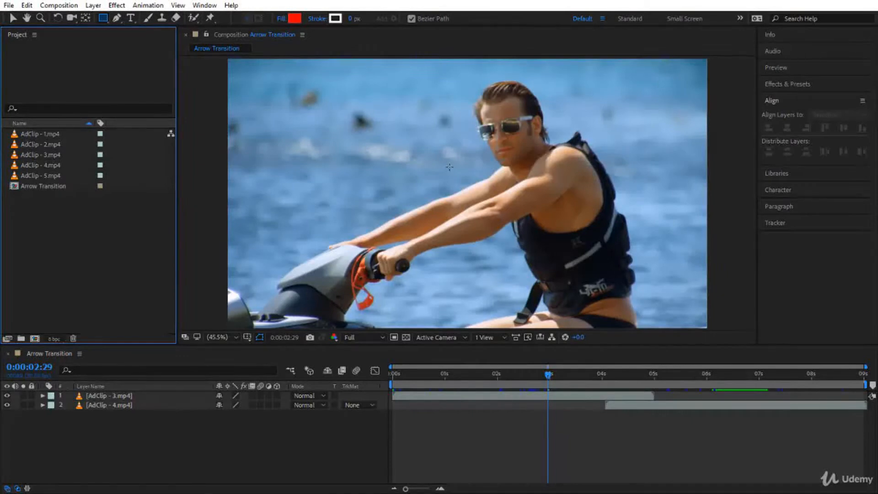
key("comma")
key("comma")
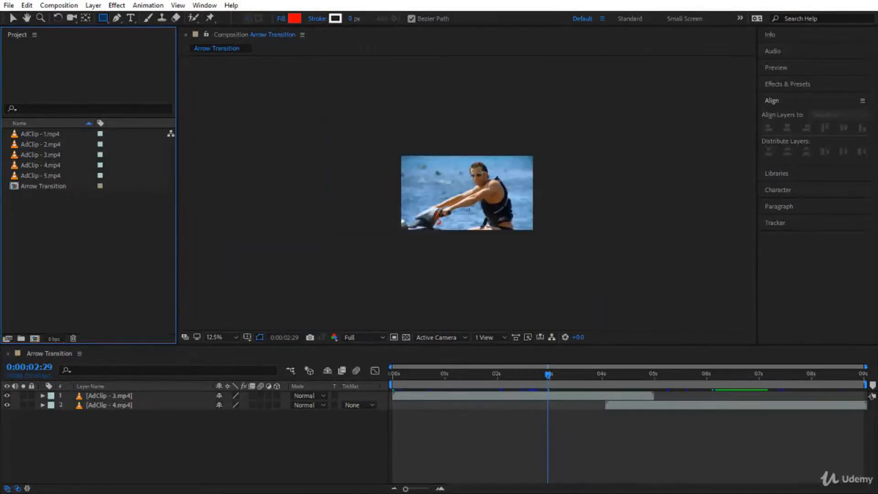
left_click(107, 19)
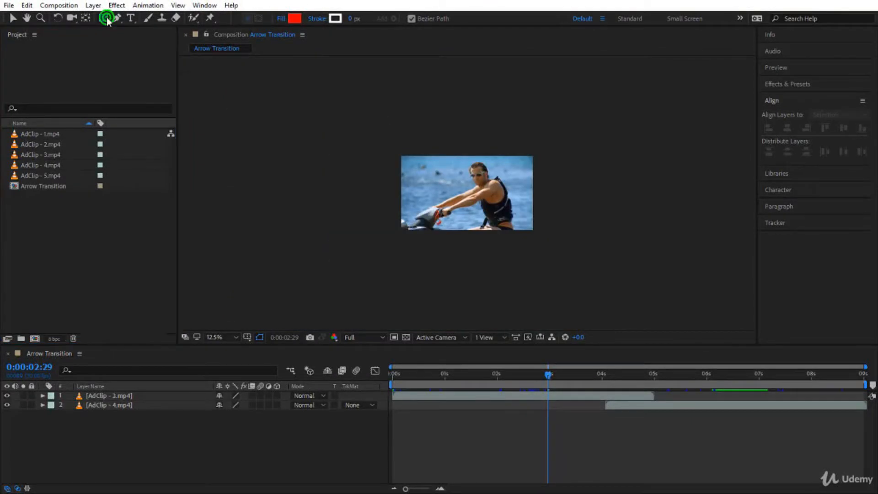
left_click(129, 20)
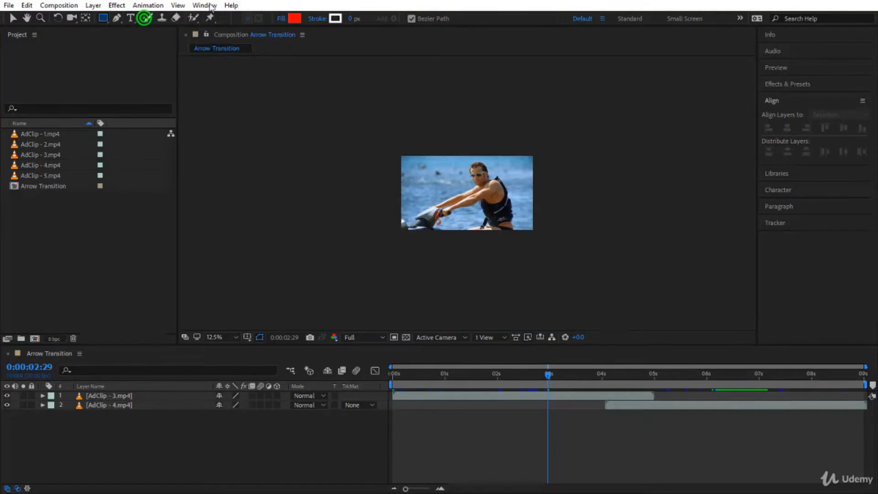
left_click(411, 19)
left_click(170, 440)
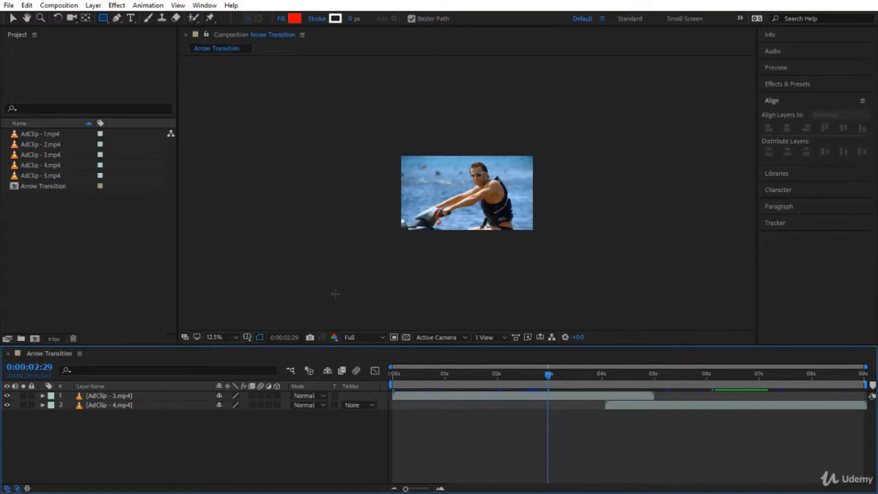
mouse_move(416, 96)
left_mouse_down()
mouse_move(440, 297)
mouse_move(416, 295)
mouse_move(489, 287)
mouse_move(418, 284)
mouse_move(462, 284)
mouse_move(425, 282)
mouse_move(457, 283)
mouse_move(432, 281)
left_mouse_up()
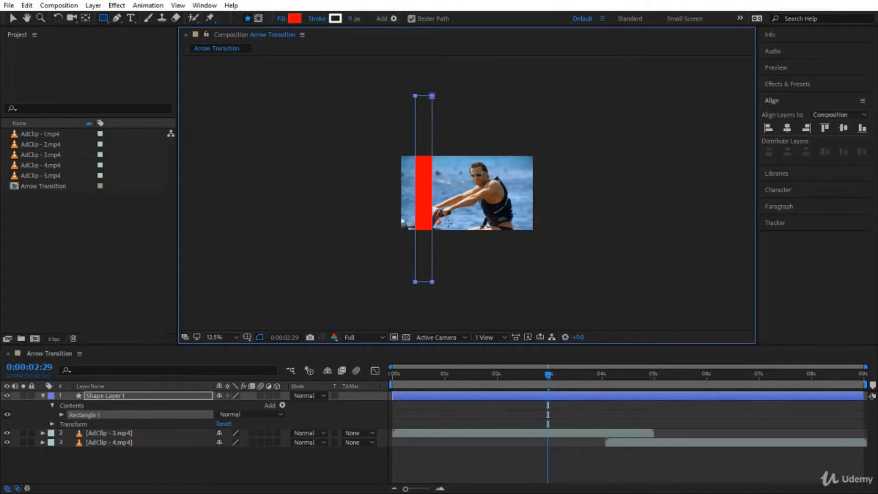
Check the anchor point position of Shape Layer 1 with the Pan Behind tool and return to the Selection tool.
left_click(144, 396)
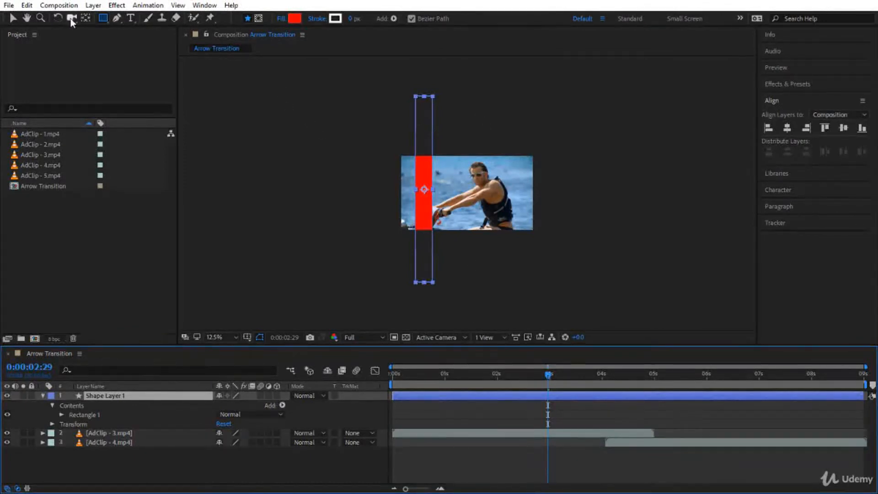
left_click(86, 18)
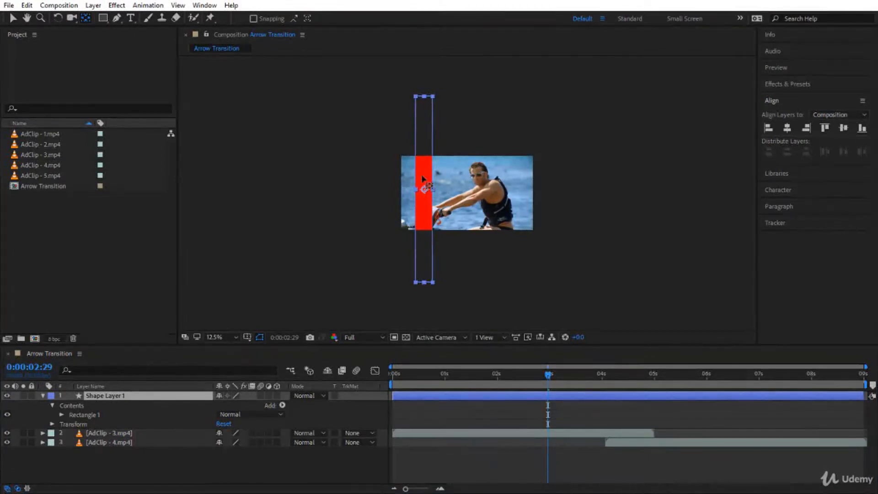
left_click(13, 19)
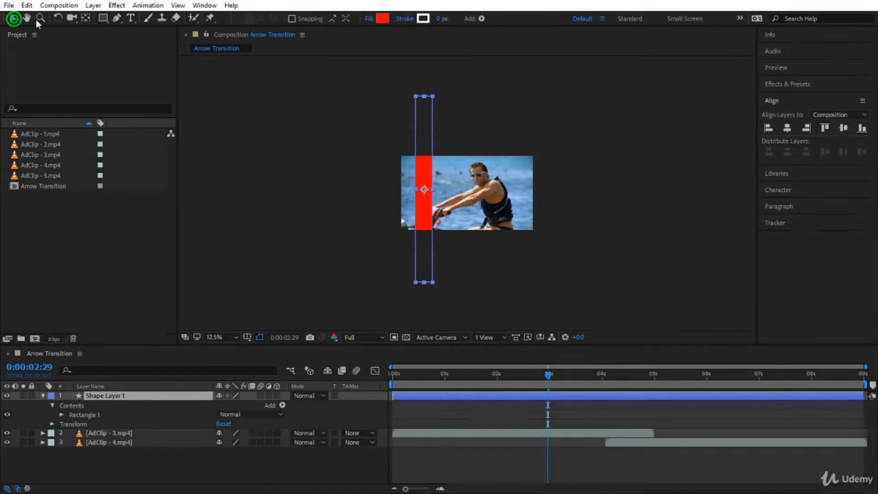
key("period")
key("period")
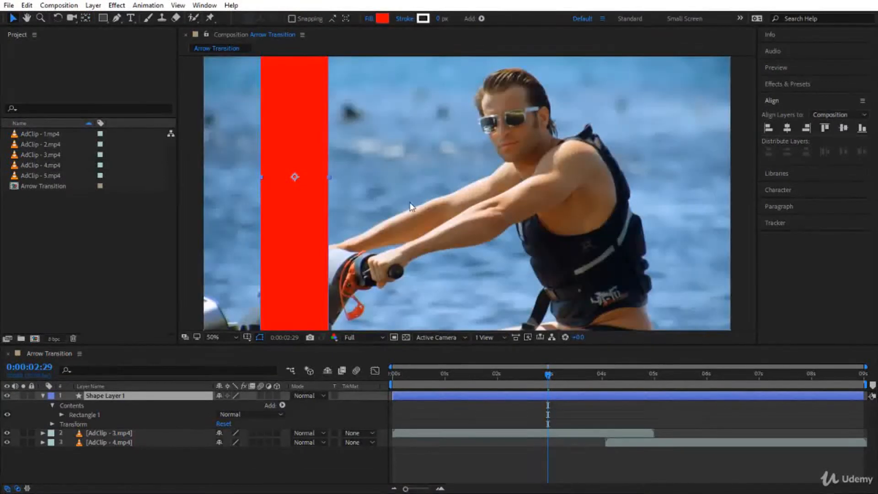
Bring the red rectangle on Shape Layer 1 into clear view and select the Path property under Rectangle 1 > Path 1.
key("h")
left_click(275, 200)
left_click_drag(275, 199, 347, 200)
key("v")
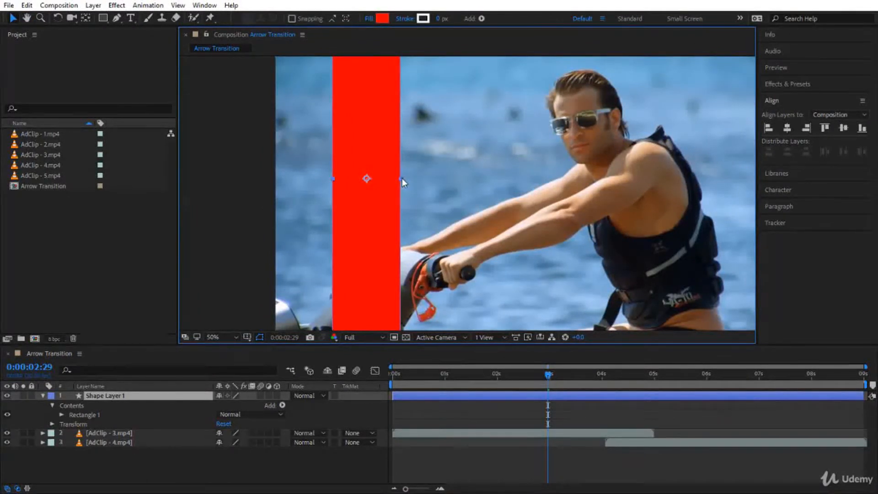
left_click(62, 414)
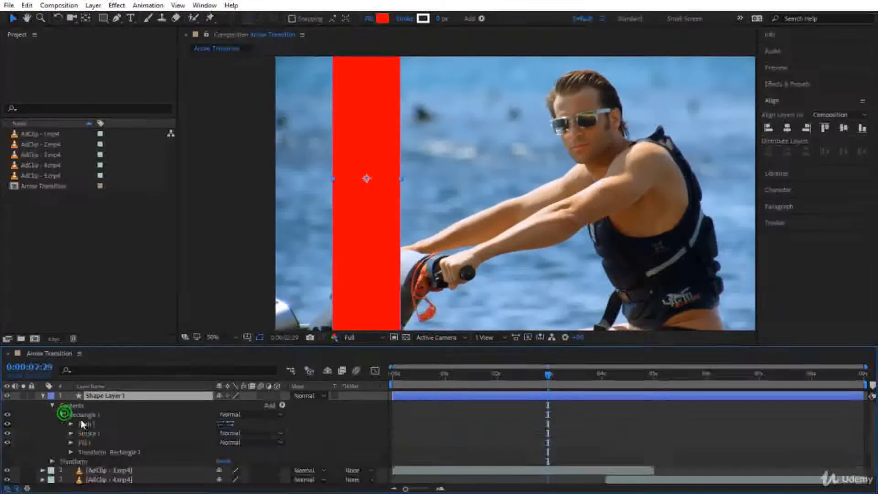
left_click(72, 422)
left_click(108, 433)
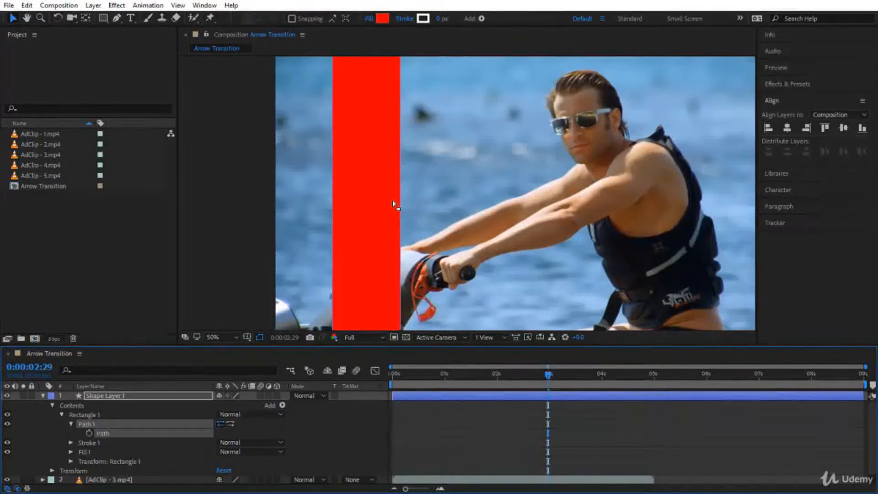
Show the rulers and place a horizontal guide across the middle of the frame at position 540, checking the value in the Info readout.
key("ctrl+r")
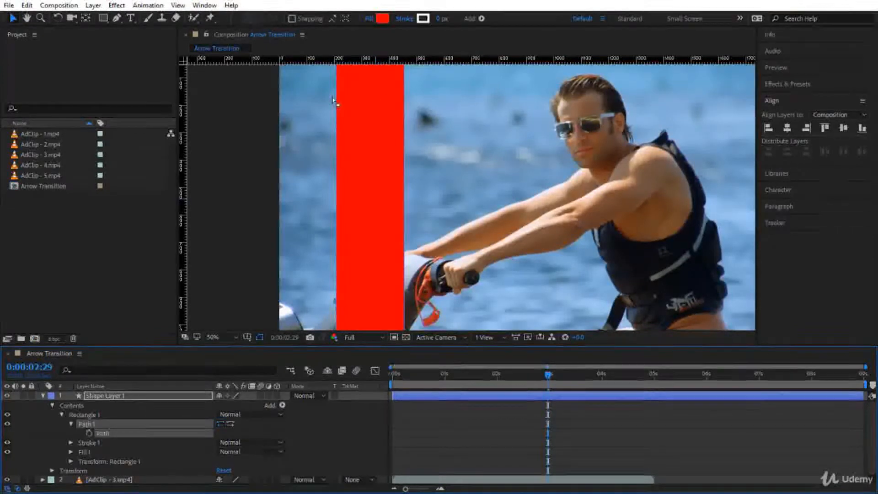
mouse_move(379, 58)
left_mouse_down()
mouse_move(384, 185)
mouse_move(388, 58)
left_mouse_up()
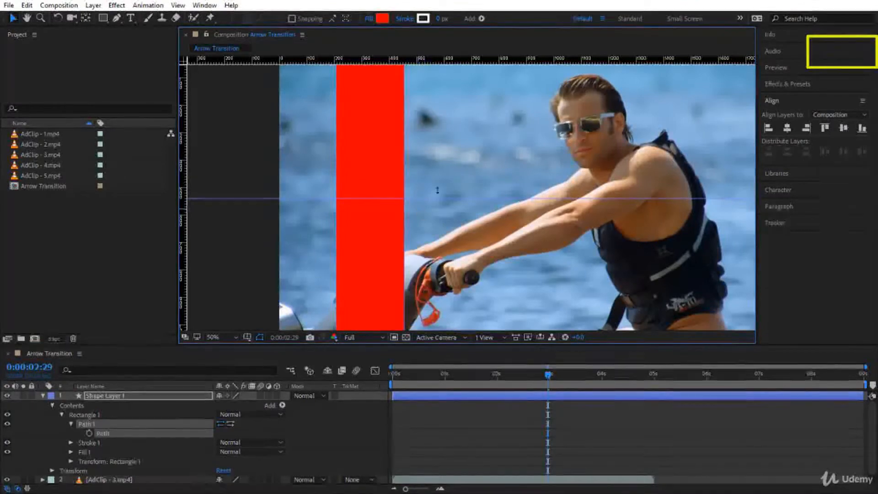
left_click(801, 38)
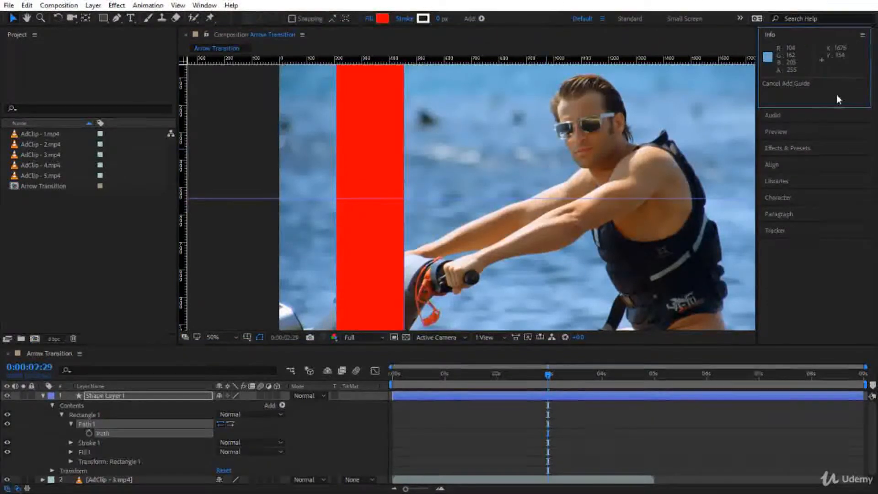
left_click(558, 198)
left_click_drag(558, 199, 558, 198)
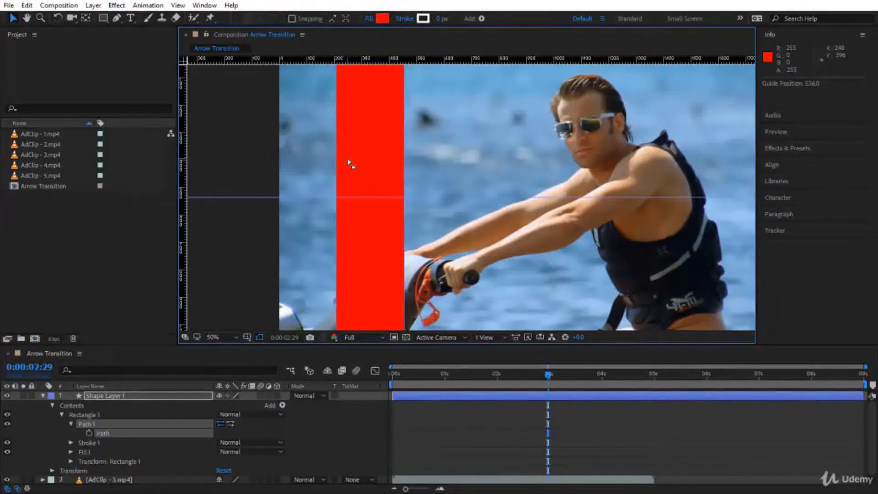
left_click_drag(425, 197, 422, 198)
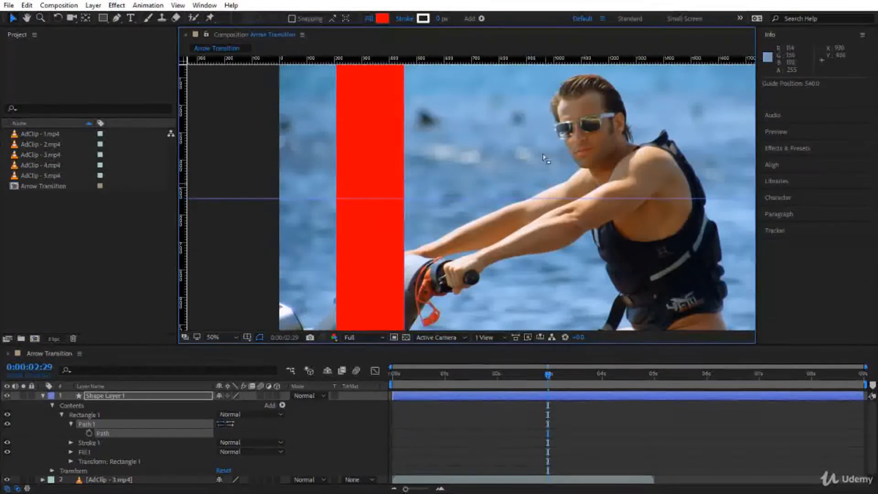
Turn on Snap to Guides and add a Pen tool vertex on each long side of the red rectangle where the guide crosses.
left_click(117, 19)
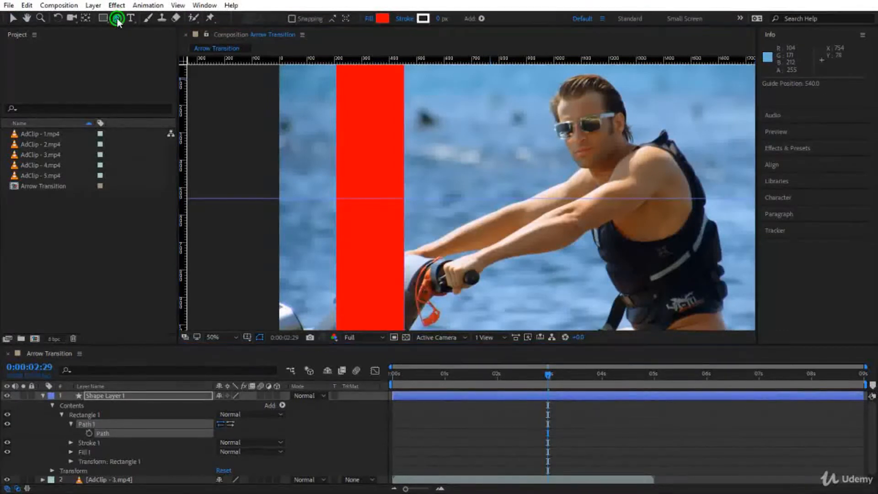
left_click(109, 433)
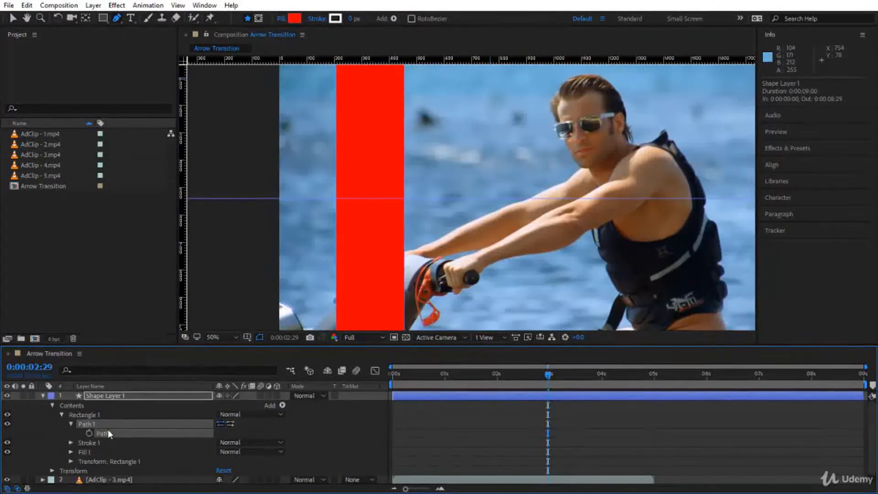
left_click(178, 5)
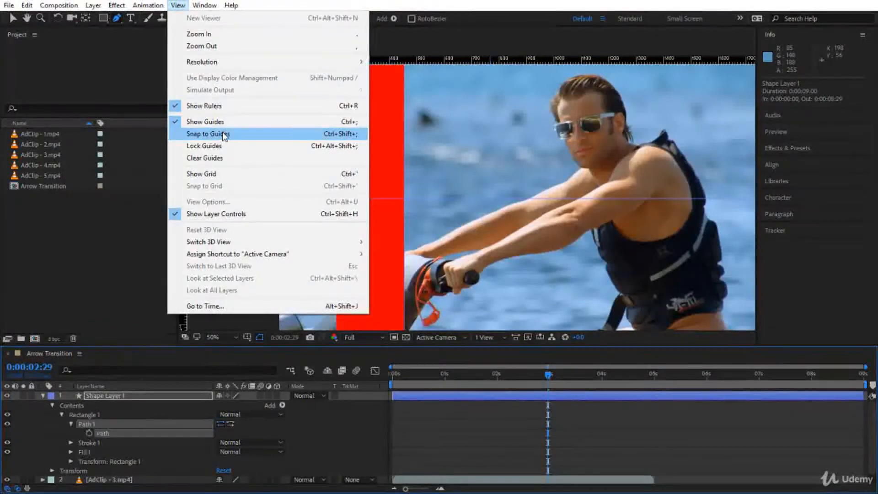
left_click(224, 135)
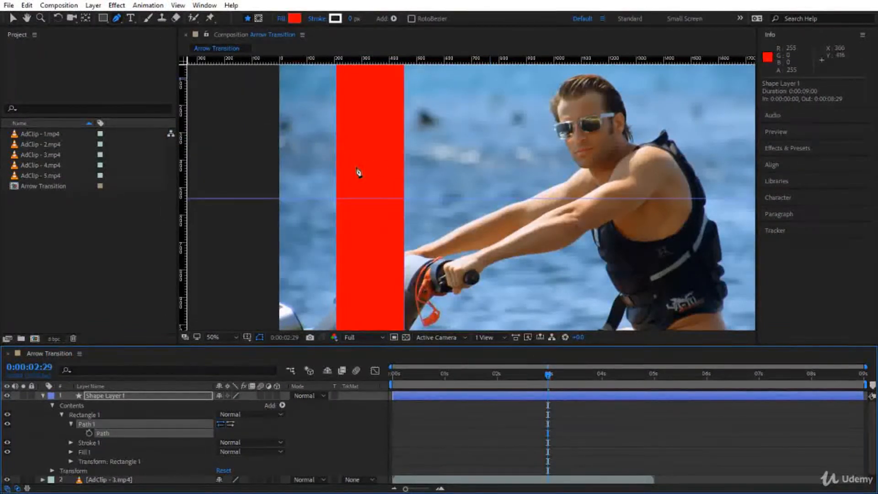
left_click(336, 199)
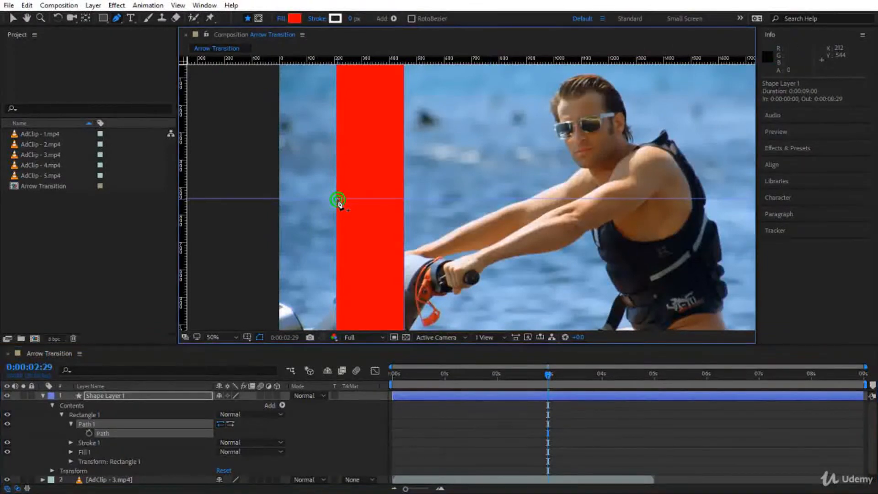
left_click(405, 199)
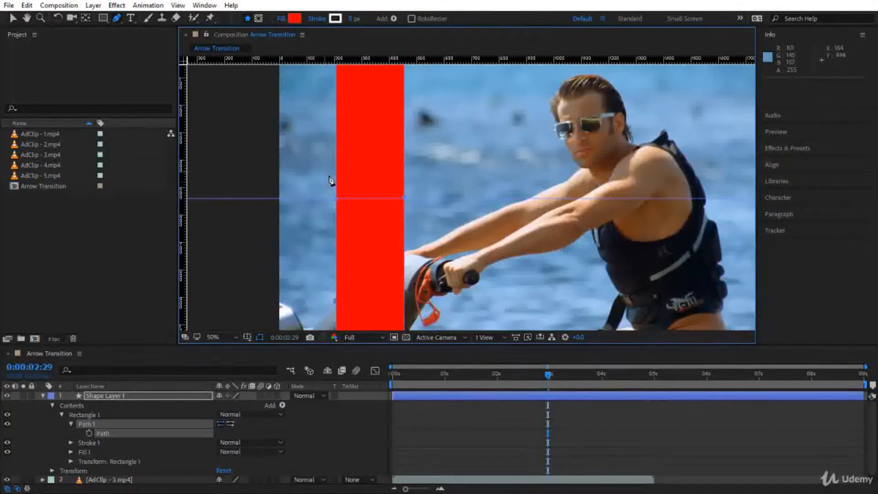
Shift the two new middle vertices together far toward the frame's right side, bending the rectangle into a right-pointing arrow.
key("v")
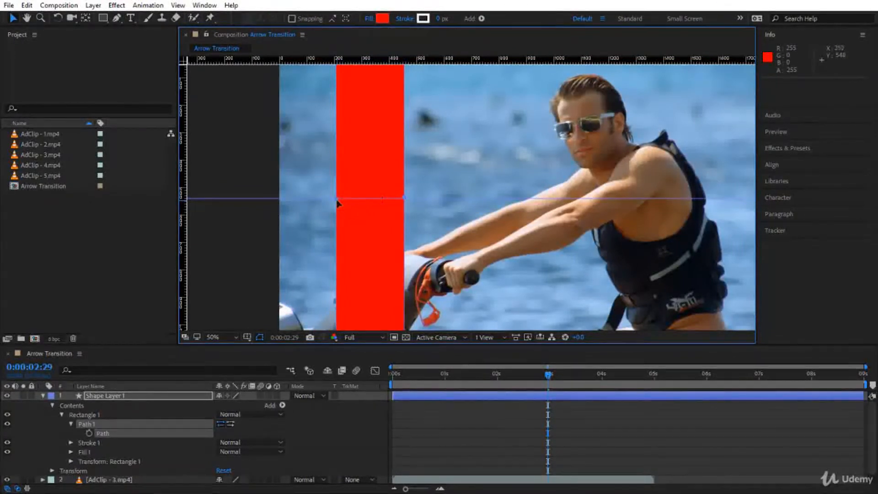
left_click(404, 199)
left_click_drag(406, 200, 744, 216)
key("comma")
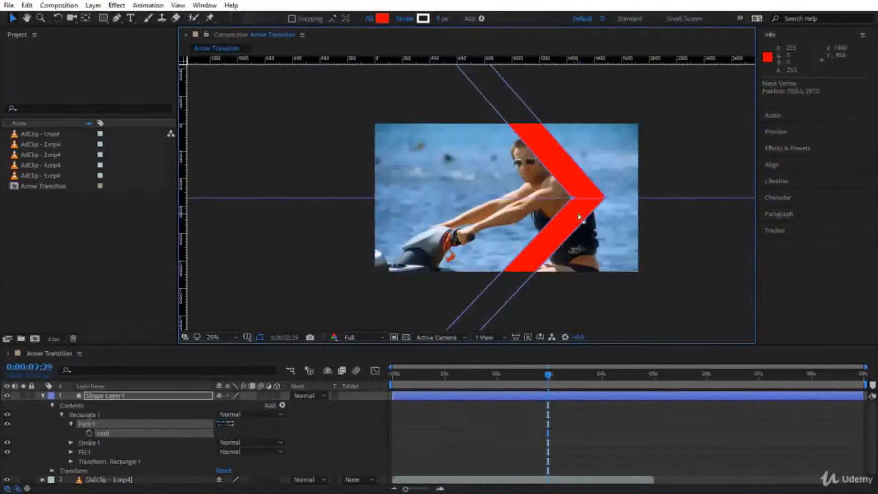
left_click(708, 243)
Move the whole arrow shape horizontally past the frame's left edge so only its tip remains inside the frame.
left_click(578, 219)
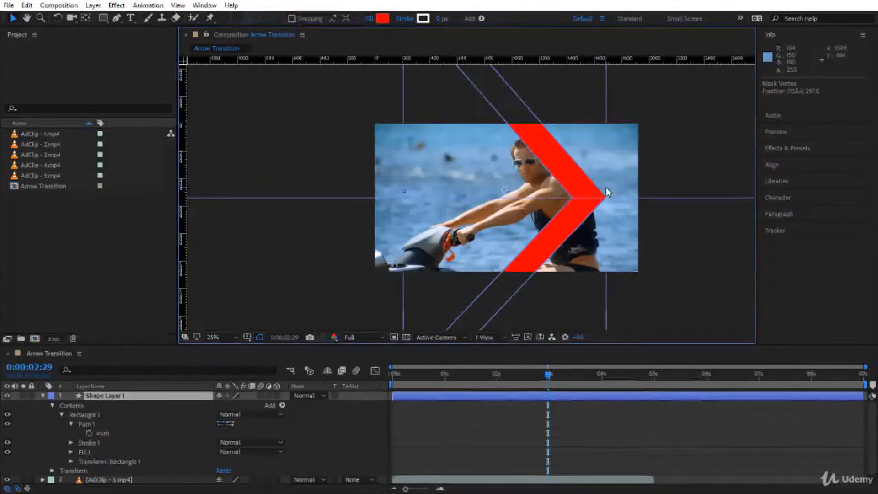
left_click(592, 193)
left_click_drag(593, 194, 395, 208)
left_click(500, 284)
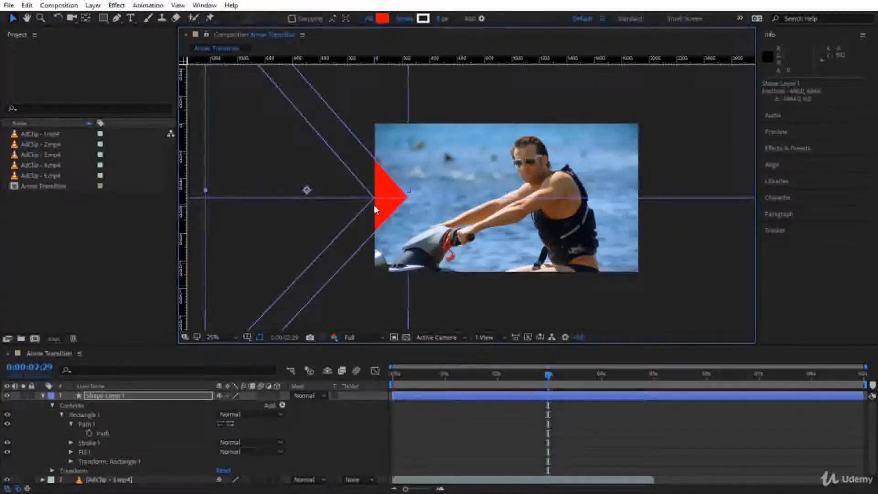
Add a Repeater to Shape Layer 1 and set its Copies to 6.
left_click(282, 406)
left_click(342, 321)
left_click(61, 456)
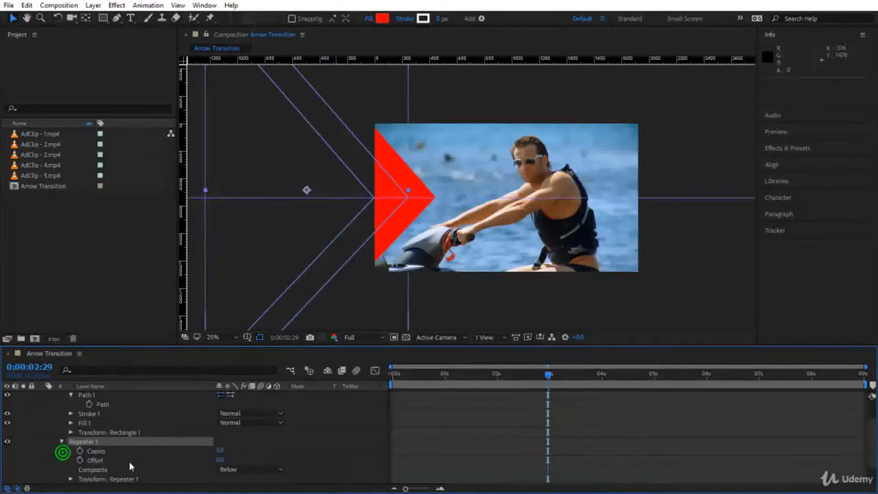
left_click(218, 452)
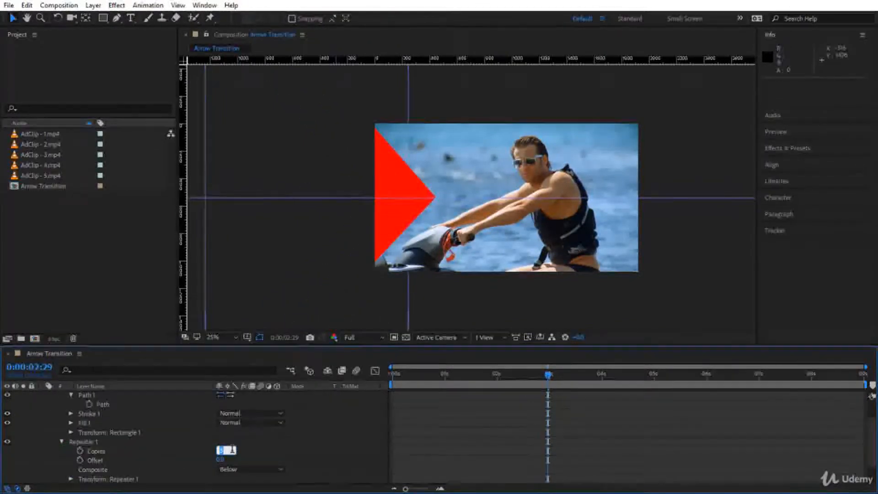
type("6")
key("Return")
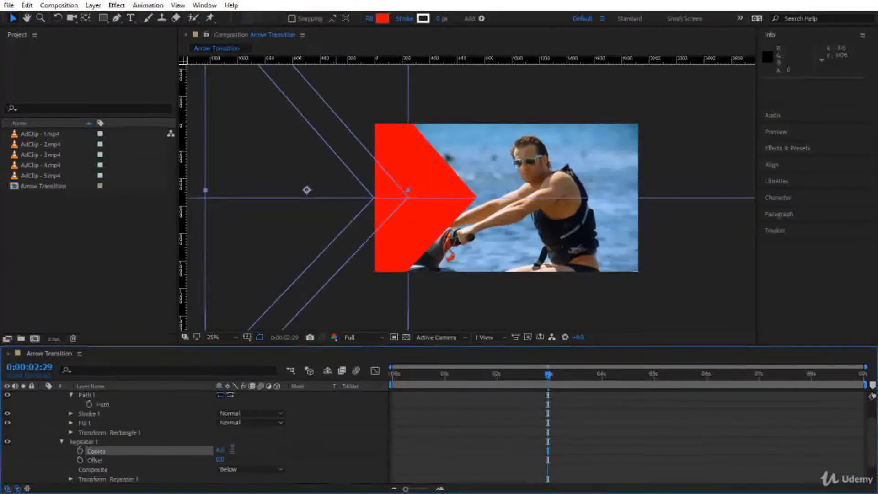
Set the Position in Transform: Repeater 1 to 383.0, 0.0 to space the arrows across the frame.
left_click(71, 479)
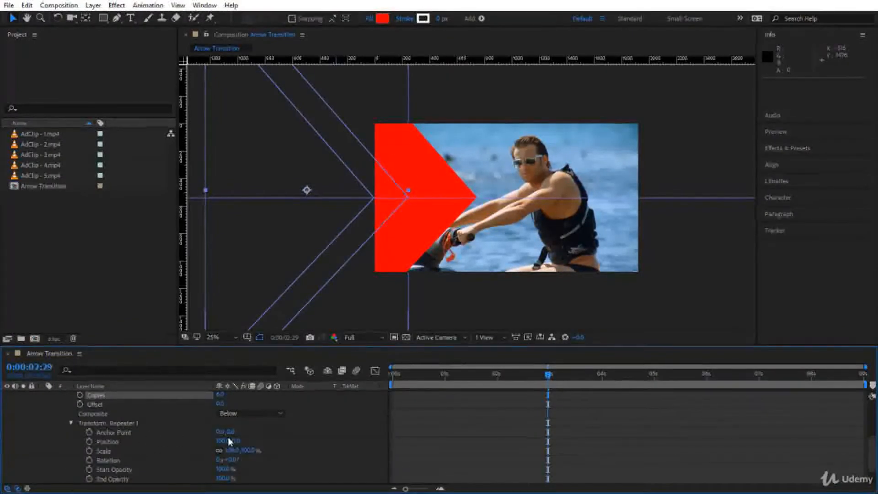
left_click_drag(222, 442, 244, 443)
left_click_drag(371, 446, 385, 448)
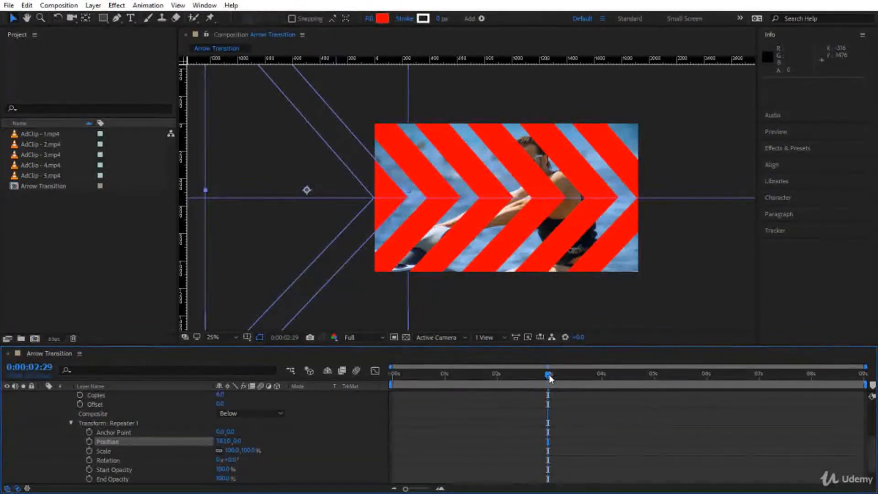
Keyframe the Repeater's Copies at 6 at 0:00:01:00 and at 0 at 0:00:00:00.
left_click_drag(547, 378, 442, 391)
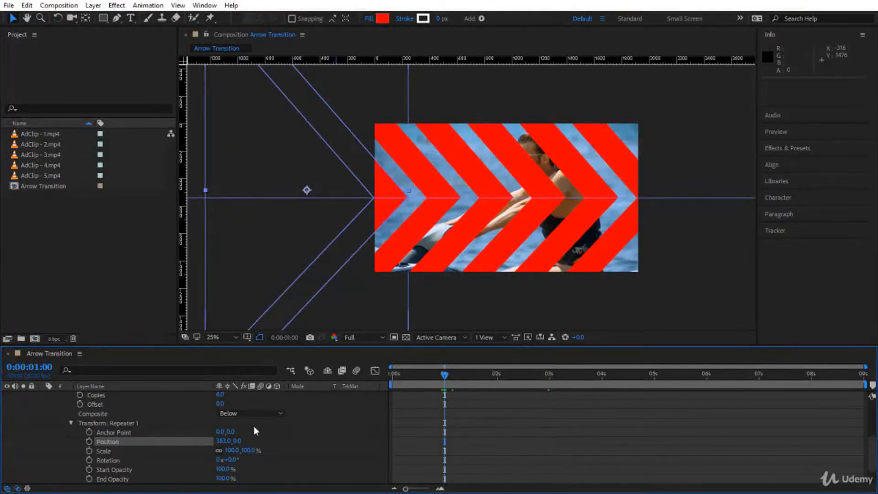
scroll(137, 423, "up", 3)
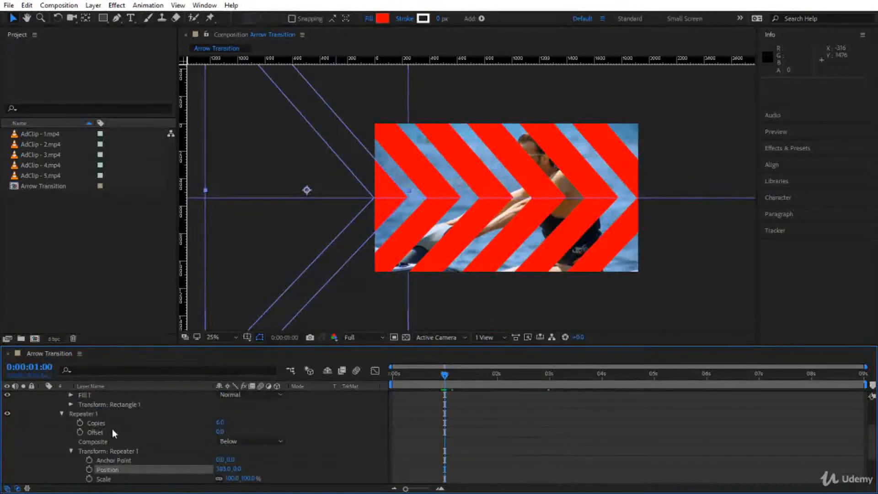
left_click(80, 422)
left_click_drag(443, 376, 337, 402)
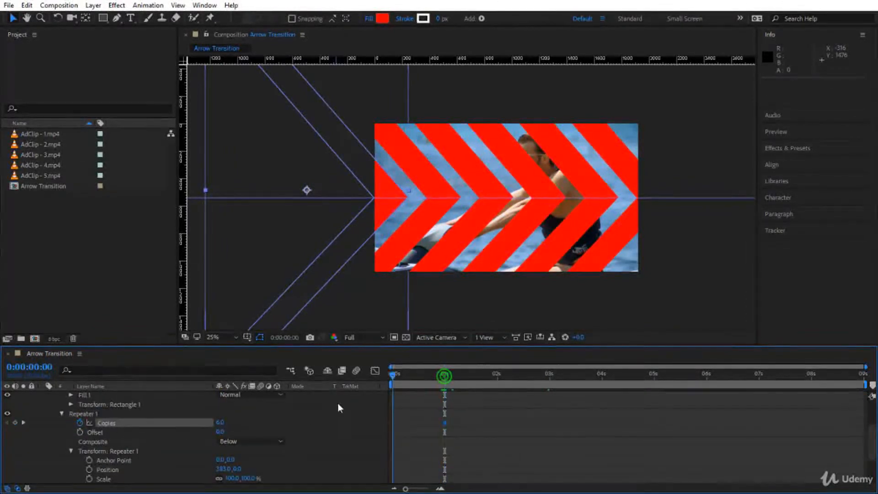
left_click(219, 423)
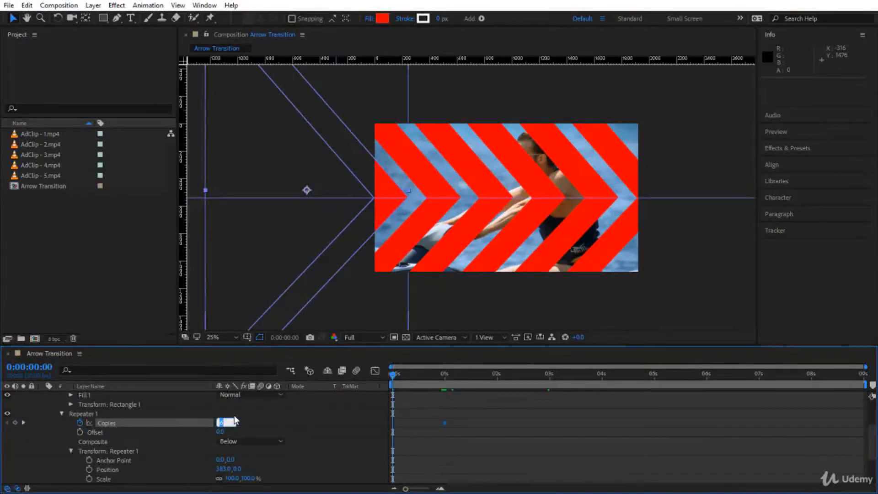
type("0")
key("Return")
Preview the repeated arrows, end the work area at 0:00:02:03, and play the animation again from the start.
key("space")
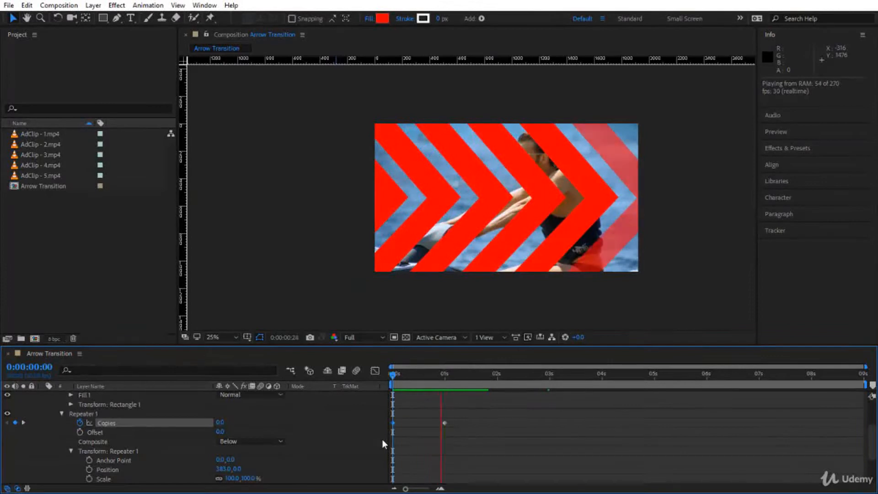
left_click_drag(392, 374, 501, 398)
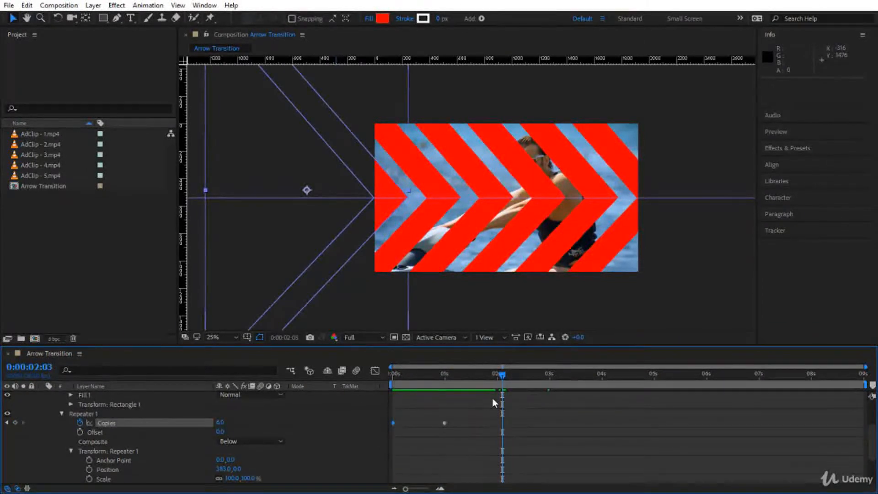
key("n")
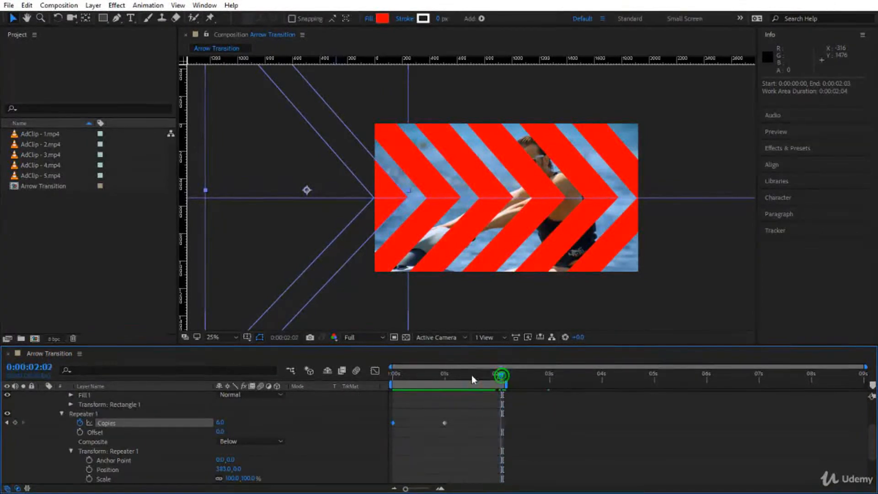
key("Home")
key("space")
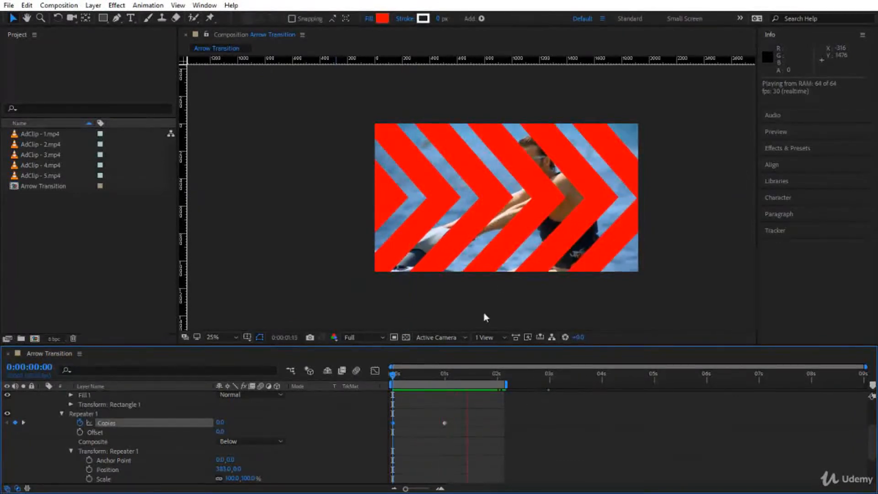
Examine how the arrow copies appear between 0:00:00:00 and 0:00:01:09, and return to the first frame.
left_click(399, 374)
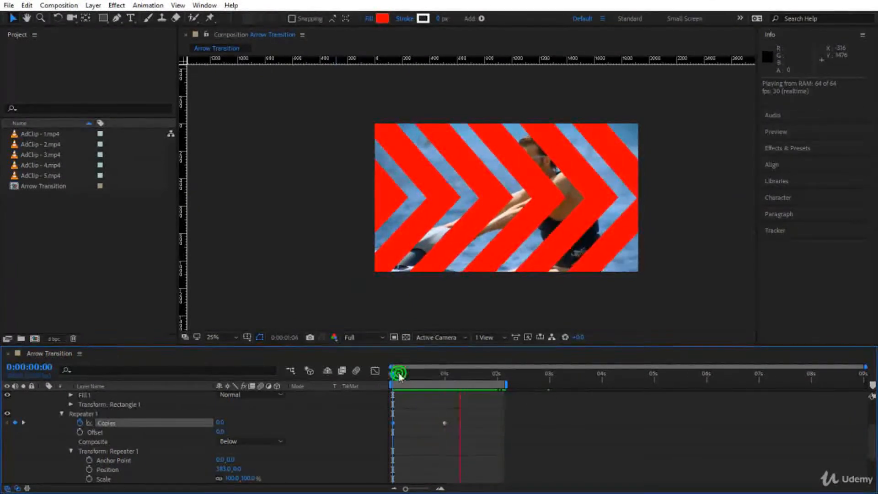
left_click_drag(391, 374, 461, 381)
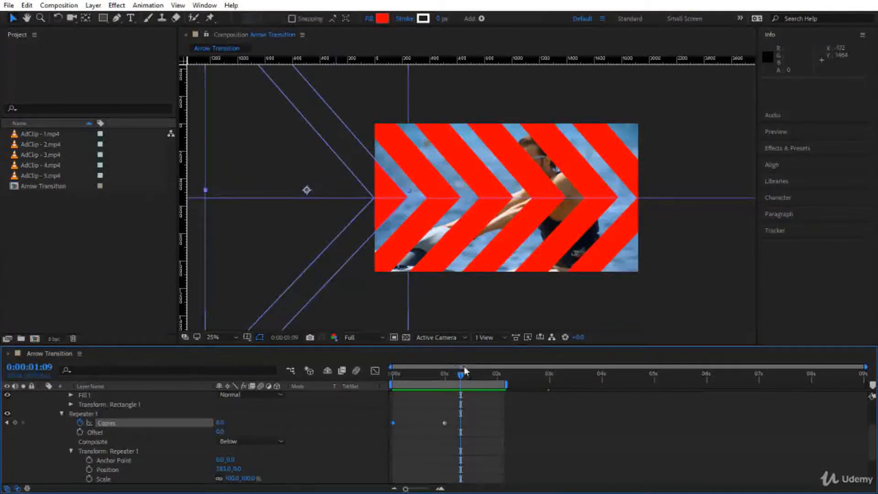
left_click_drag(461, 375, 323, 380)
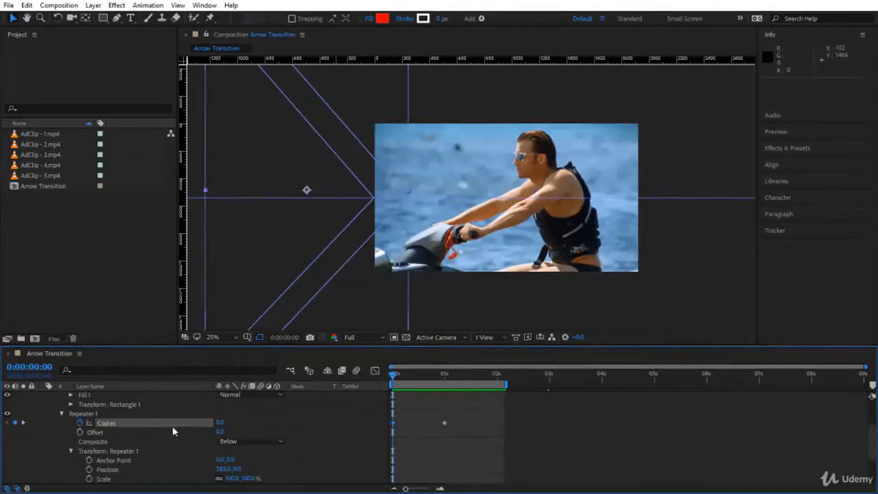
Add a Stroke Width keyframe of 0 to Stroke 1 at 0:00:00:00 and move to 0:00:02:00.
scroll(170, 448, "up", 2)
left_click(71, 441)
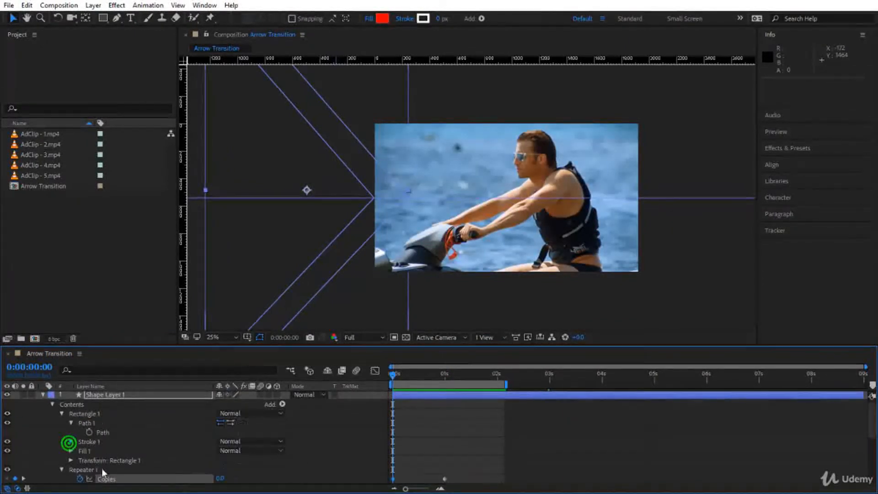
left_click(89, 442)
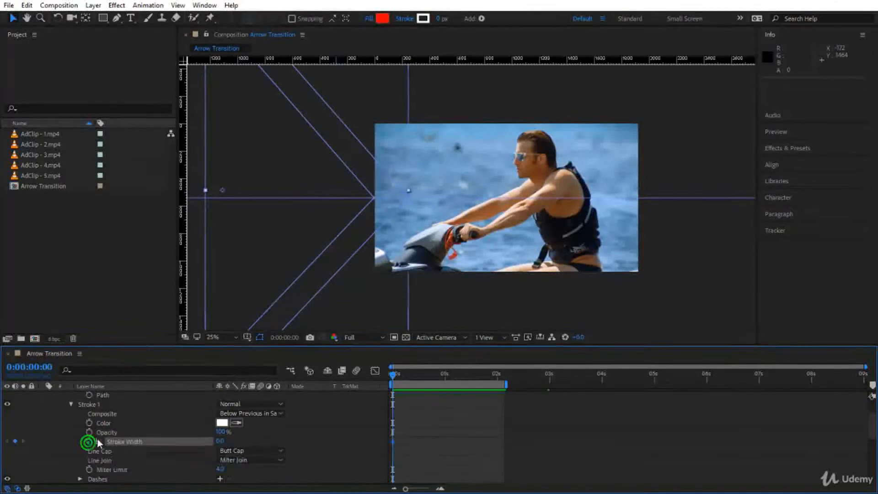
left_click_drag(394, 375, 498, 399)
Try a Stroke Width of about 197 at 0:00:02:00 to cover the frame, and undo the change.
left_click_drag(220, 442, 339, 450)
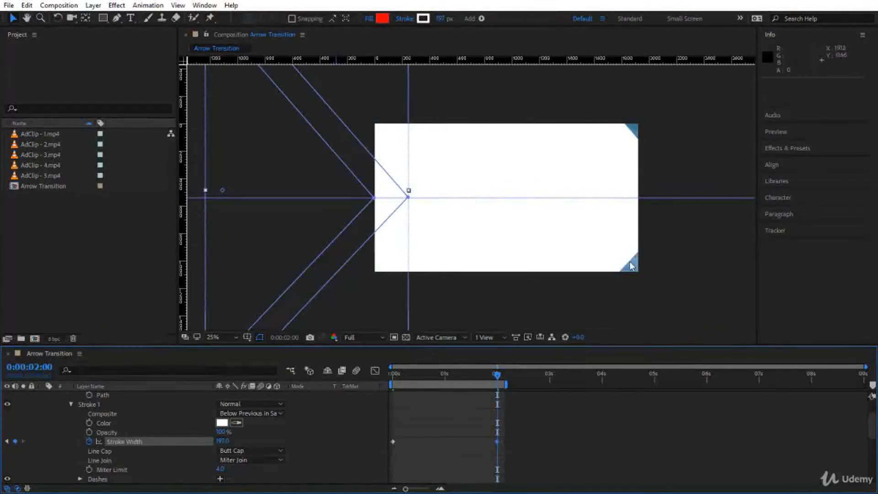
left_click_drag(222, 441, 256, 440)
left_click_drag(321, 442, 351, 446)
key("ctrl+z")
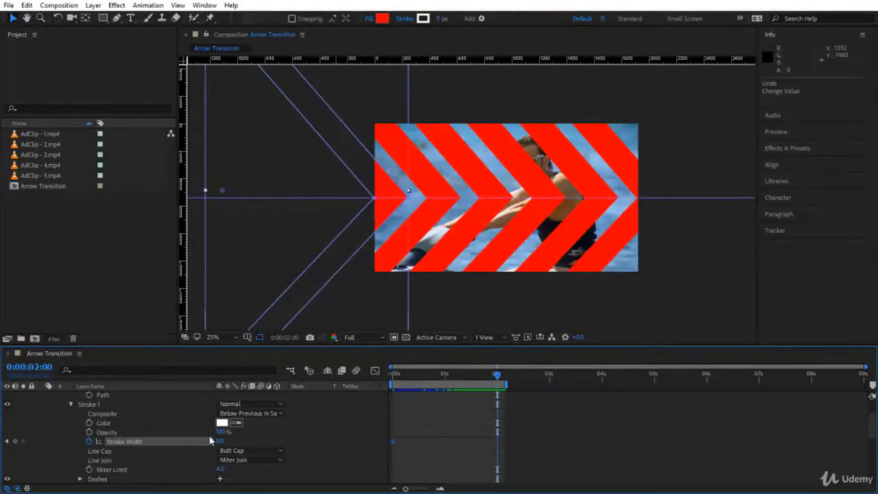
Set the Position in Transform: Repeater 1 to 401.0, 0.0 to widen the arrow spacing.
scroll(209, 436, "down", 3)
scroll(185, 457, "down", 4)
left_click_drag(222, 422, 233, 423)
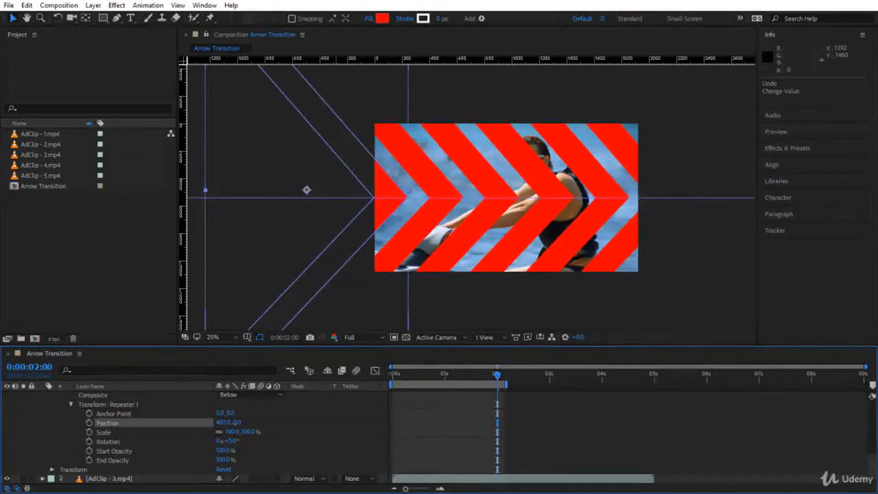
Keyframe Stroke 1's Stroke Width at 195 at 0:00:02:00 and preview the growing stroke from the first frame.
scroll(229, 429, "up", 6)
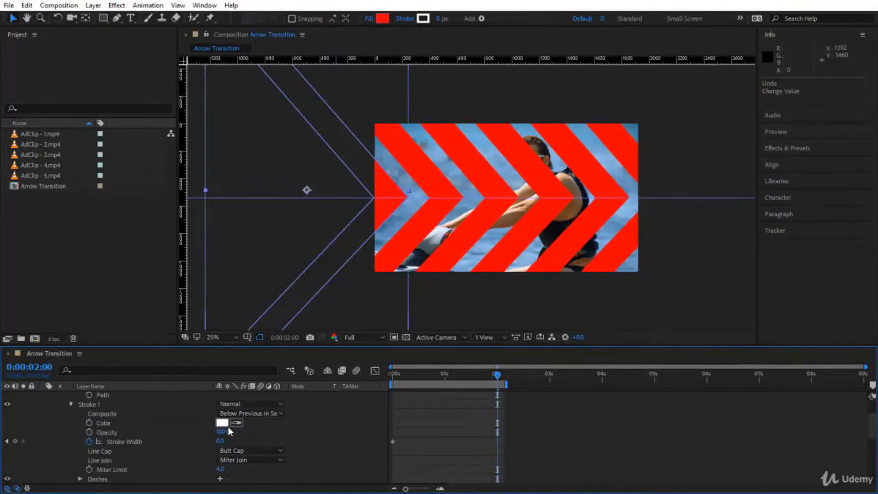
left_click_drag(220, 442, 332, 446)
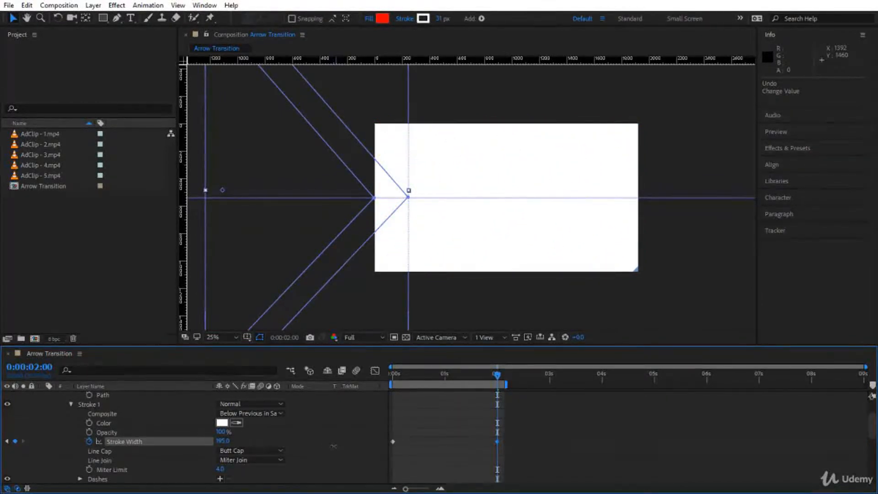
key("space")
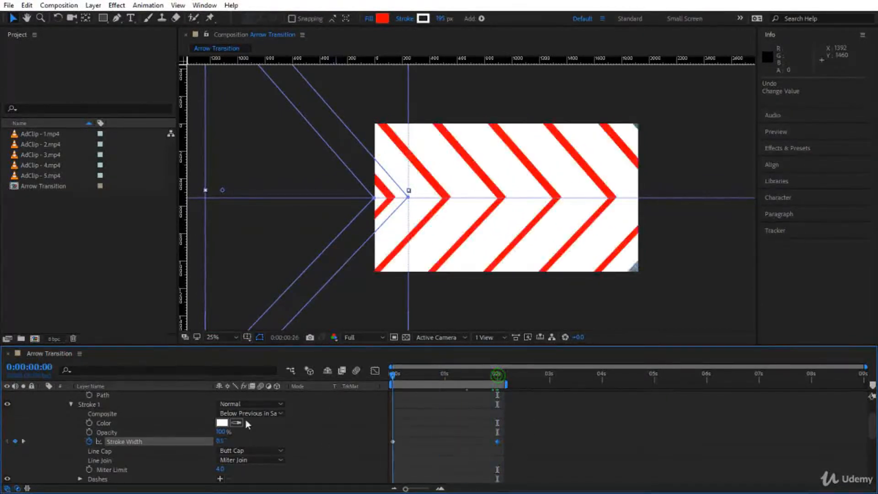
key("space")
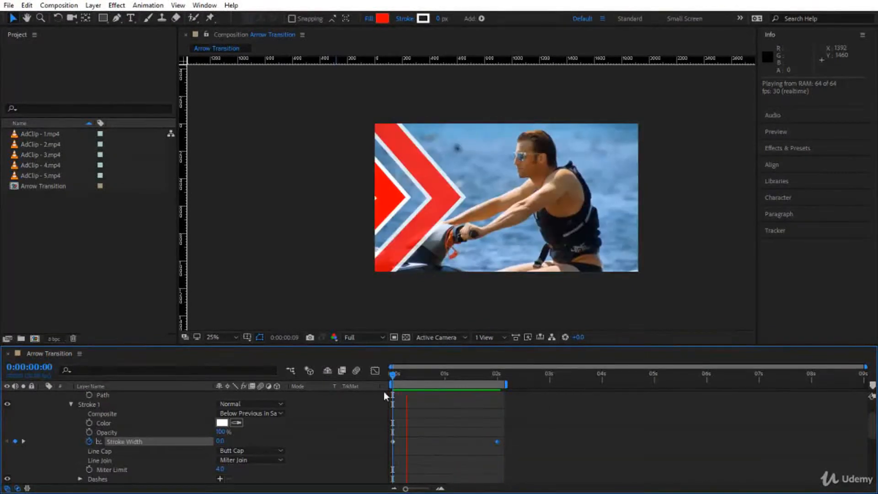
Inspect the arrows at 0:00:01:07 and move the arrow's front tip vertex to 436.0, 300.0 on the horizontal guide.
left_click_drag(393, 375, 445, 383)
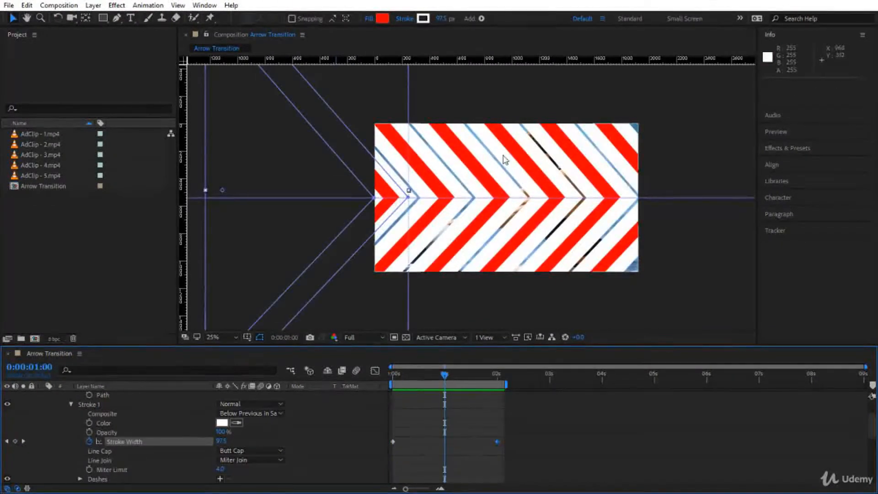
left_click_drag(445, 374, 459, 391)
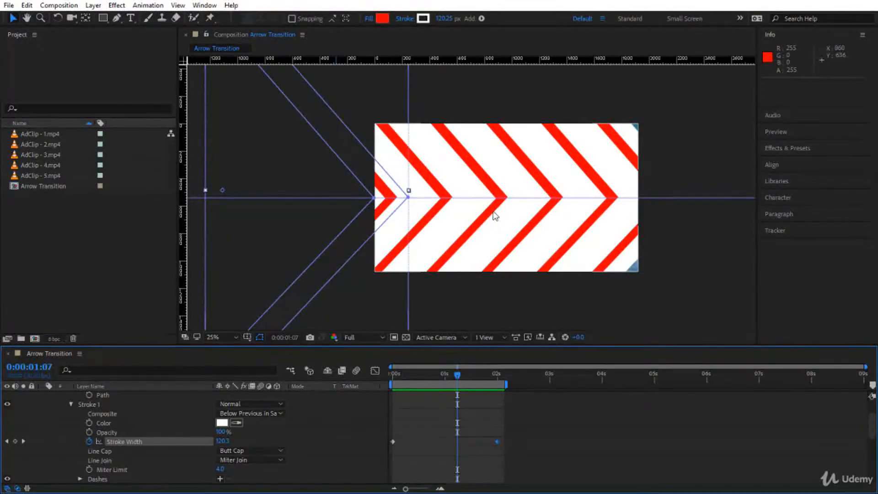
key("period")
key("period")
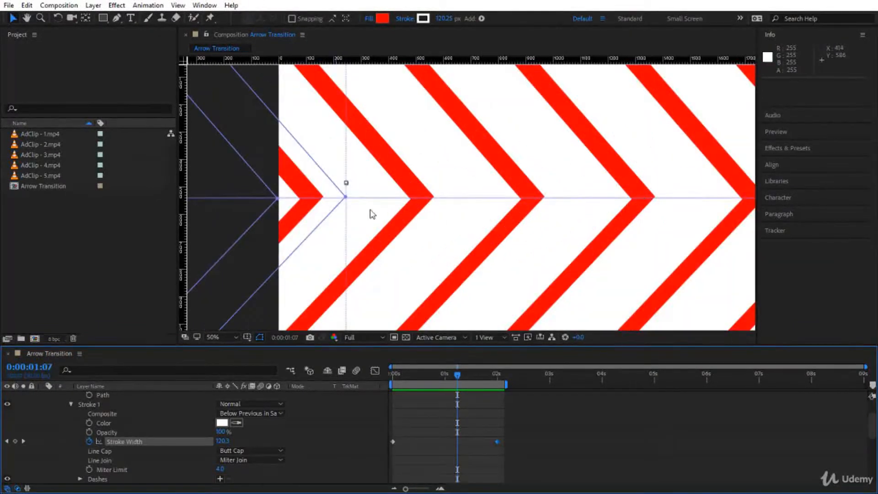
left_click(345, 199)
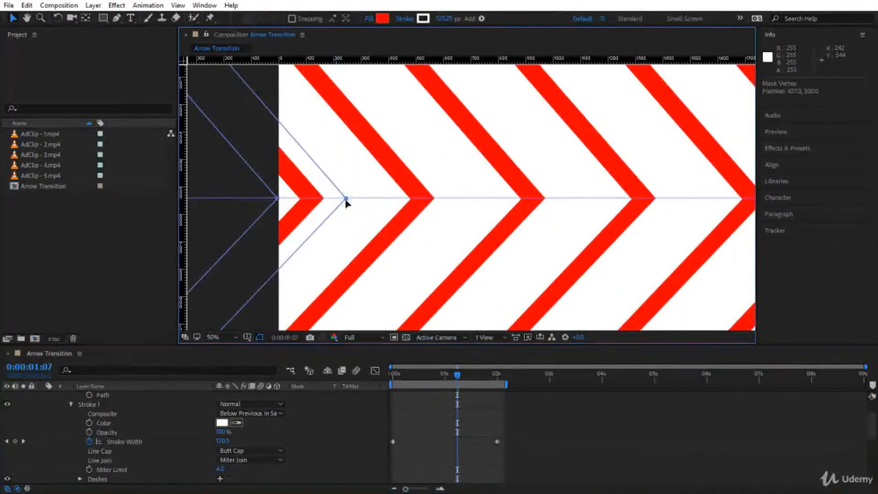
mouse_move(347, 201)
left_mouse_down()
mouse_move(348, 176)
mouse_move(346, 202)
left_mouse_up()
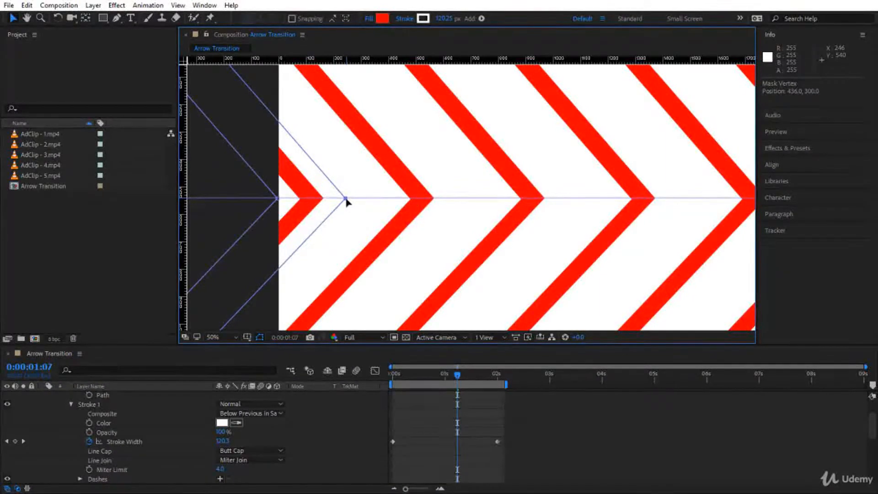
key("comma")
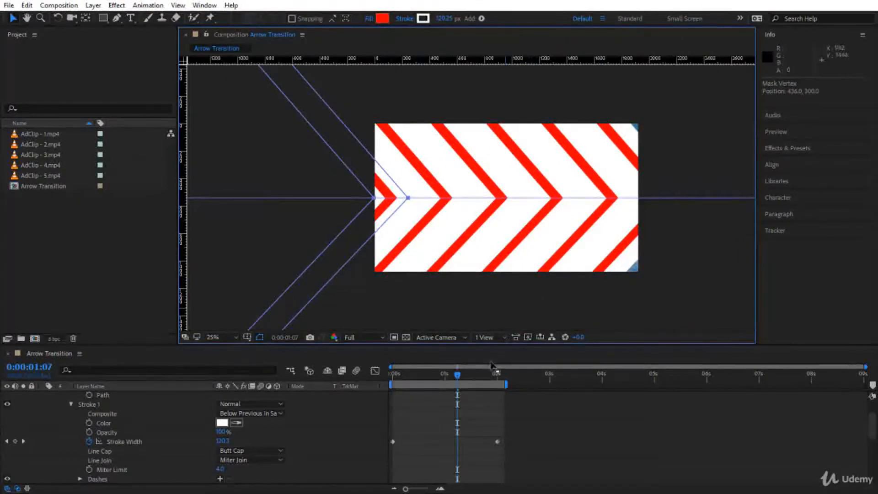
Return to the first frame, collapse Shape Layer 1, and set AdClip - 3.mp4's track matte to Luma Inverted using Shape Layer 1.
left_click(456, 376)
key("Home")
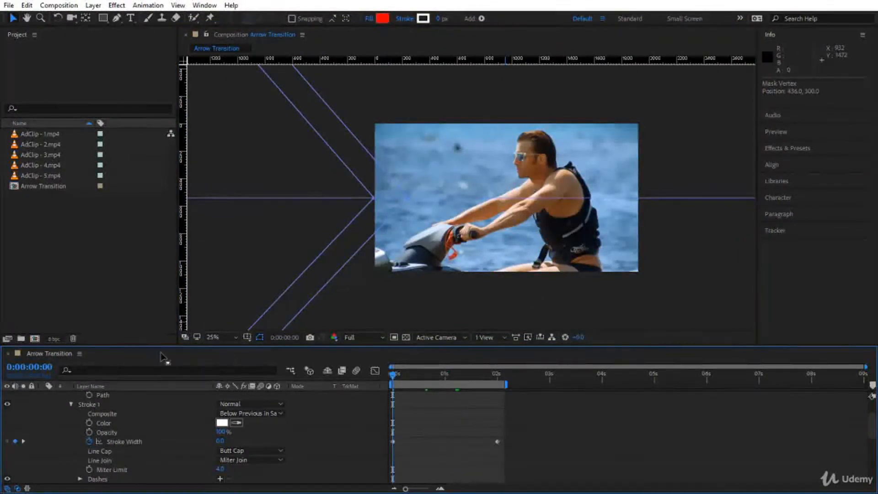
scroll(76, 393, "up", 2)
left_click(91, 396)
left_click(90, 395)
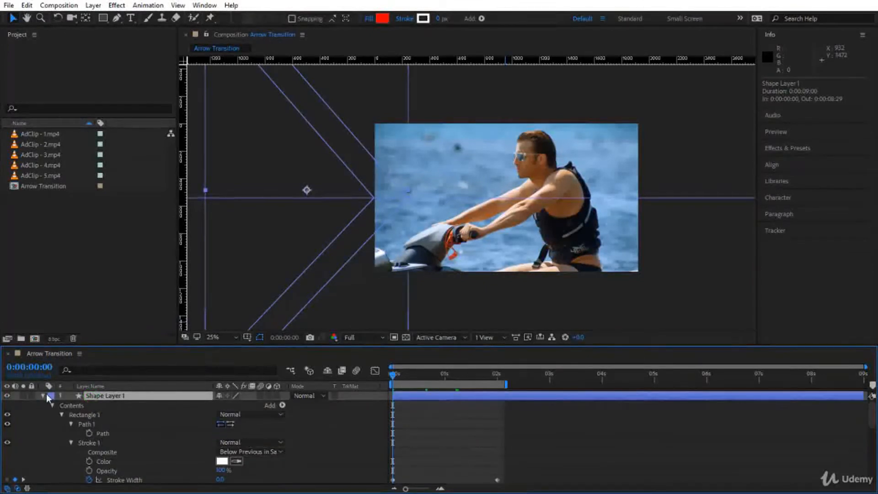
left_click(43, 396)
left_click(362, 405)
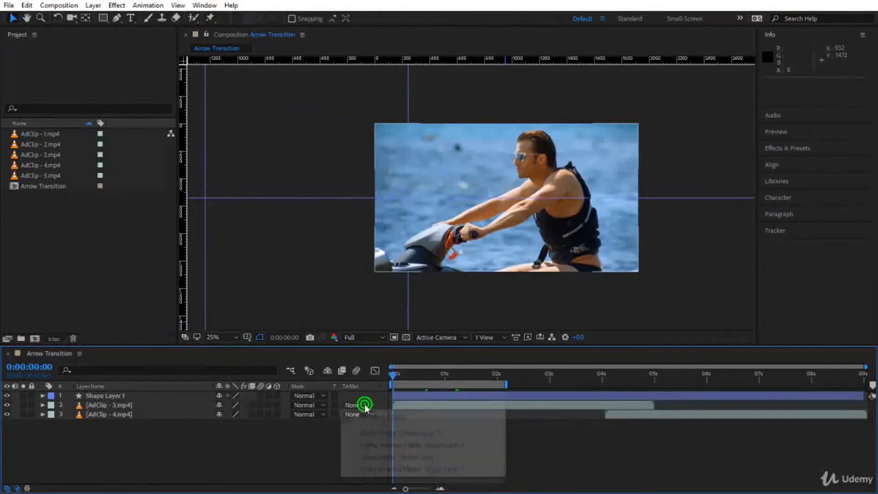
left_click(381, 469)
left_click(414, 449)
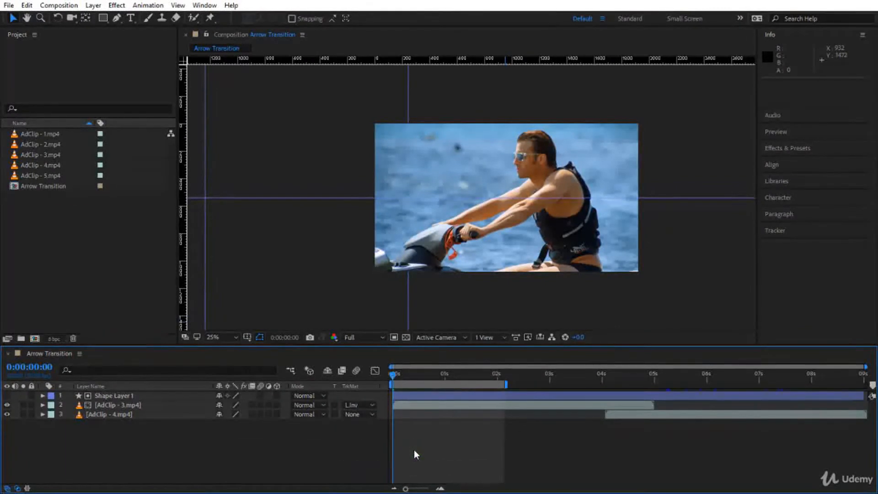
Preview the matte transition and inspect the arrow cutouts at 0:00:00:21.
key("space")
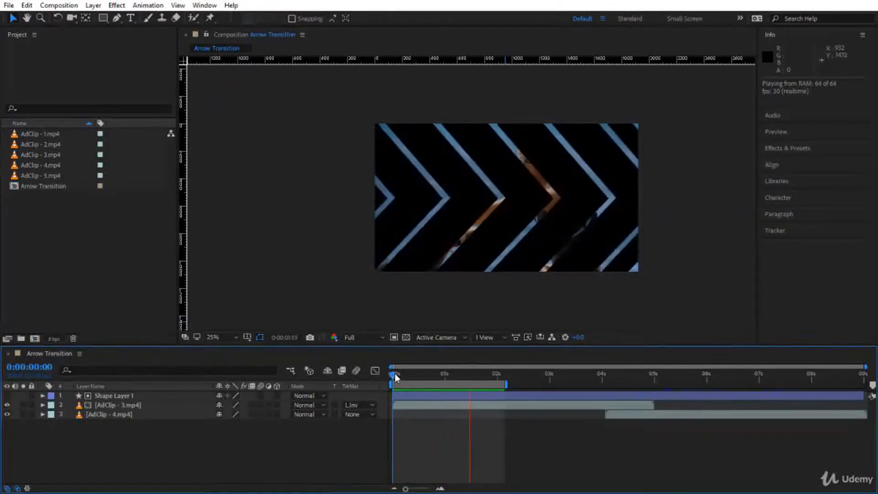
key("space")
left_click_drag(394, 373, 432, 371)
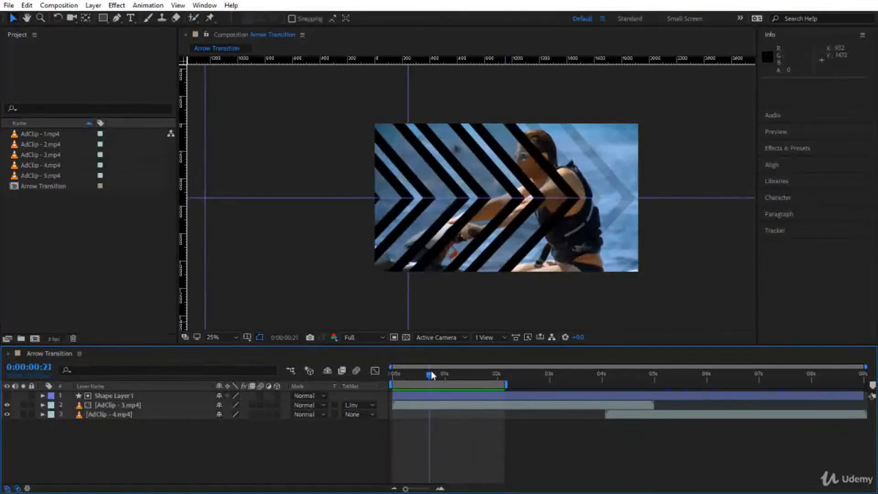
Pre-compose Shape Layer 1 as "Arrow Matte", moving all attributes and opening the new composition.
left_click(129, 395)
right_click(131, 395)
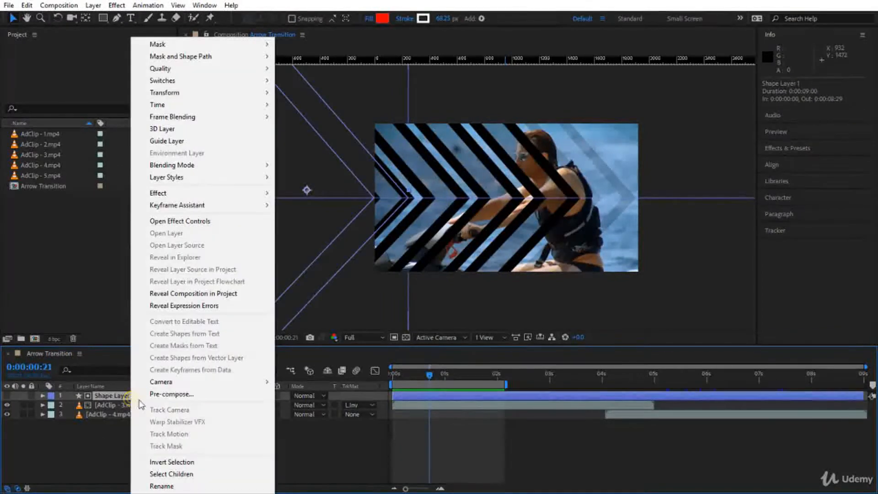
left_click(169, 394)
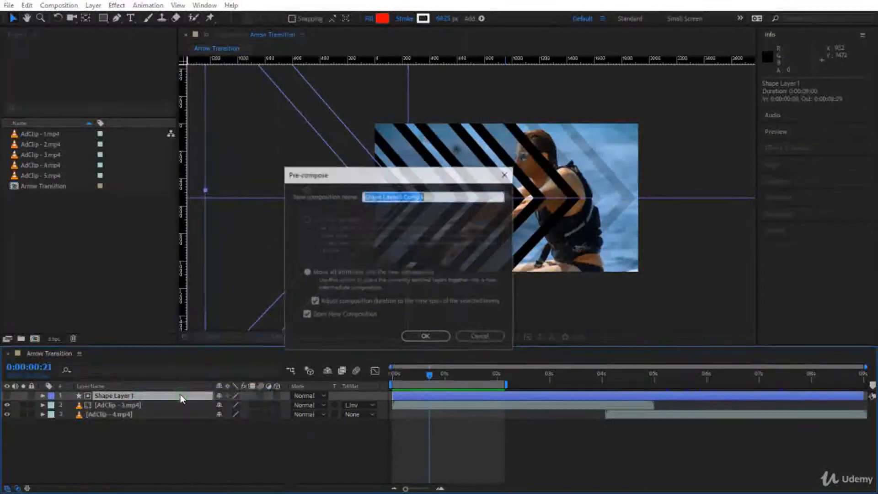
type("Arrow Matte")
left_click(425, 336)
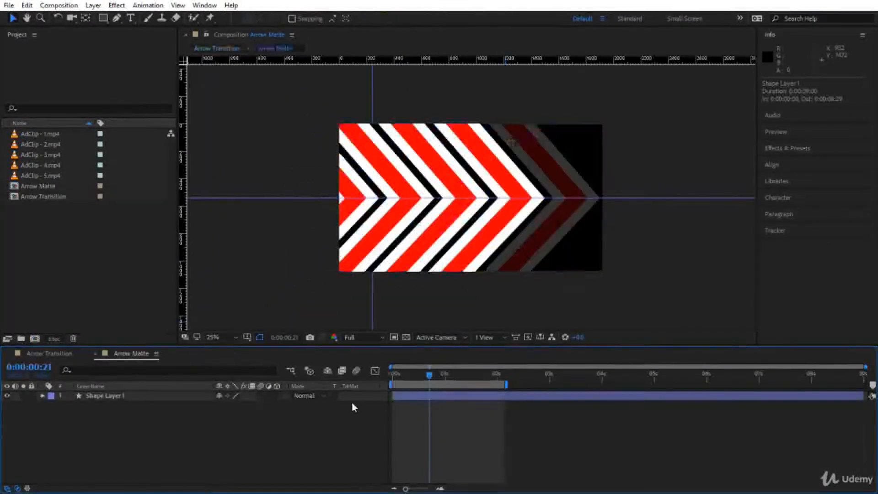
End the Arrow Matte work area at 0:00:02:00 and trim the composition to it.
left_click_drag(431, 373, 497, 386)
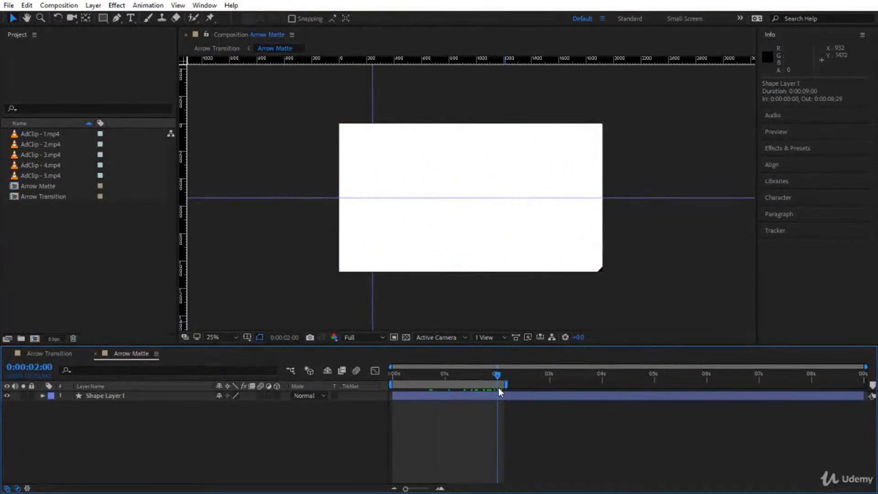
key("n")
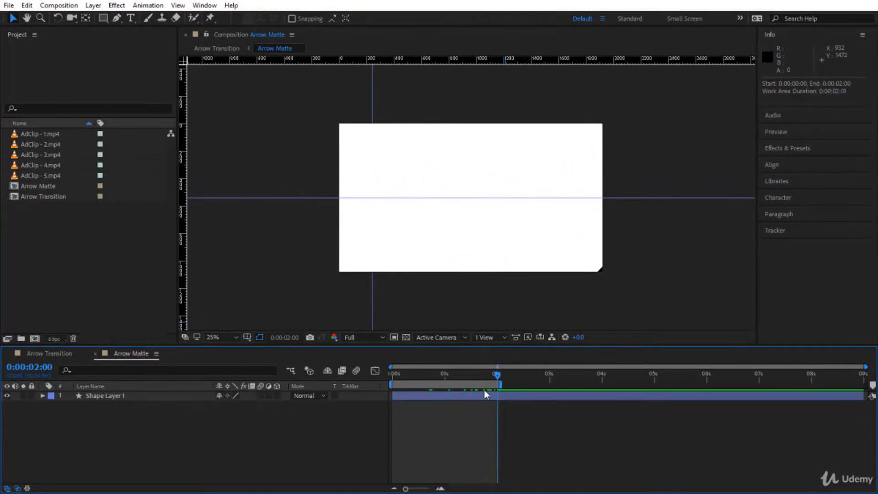
right_click(453, 386)
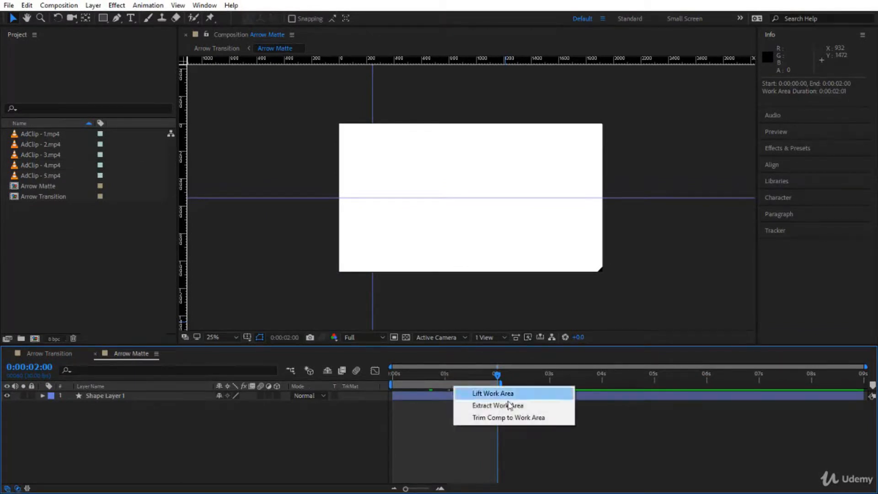
left_click(508, 418)
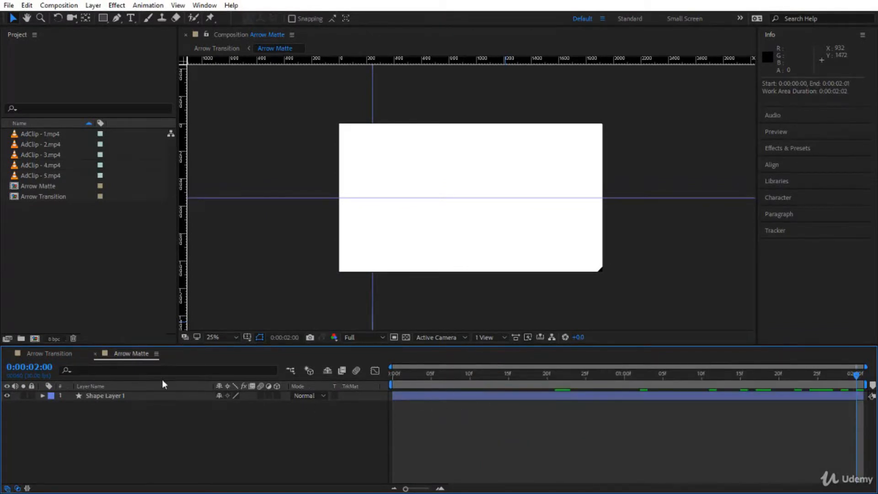
In Arrow Transition, align the end of Arrow Matte with AdClip - 3.mp4's end and start AdClip - 4.mp4 at 0:00:02:29.
left_click(37, 354)
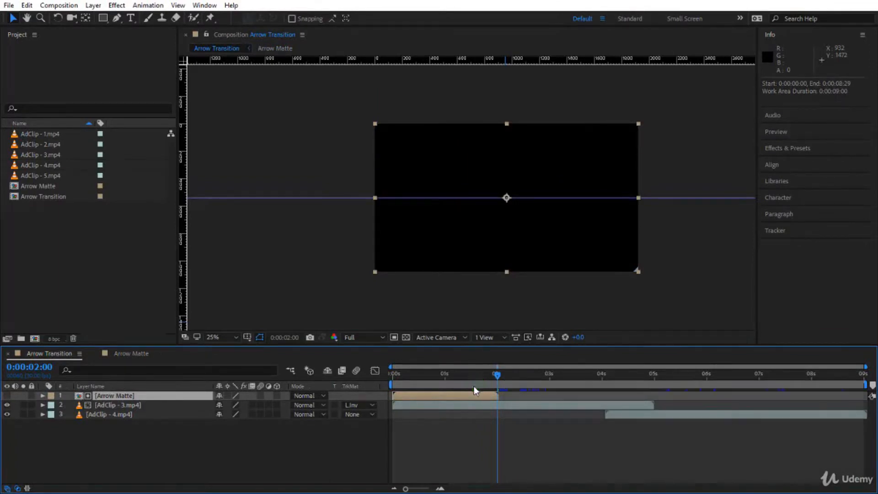
left_click_drag(467, 394, 557, 418)
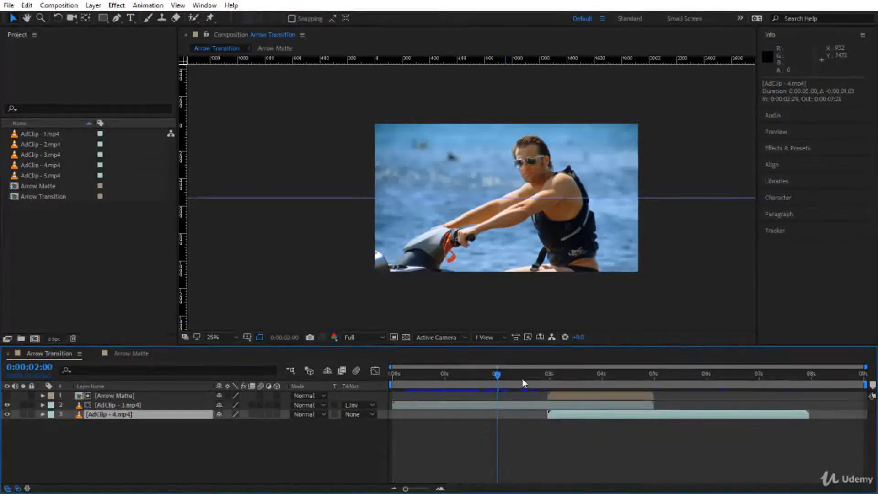
Set the Arrow Transition work area from 0:00:02:09 to 0:00:05:27 and preview the transition between the clips.
left_click_drag(503, 375, 513, 374)
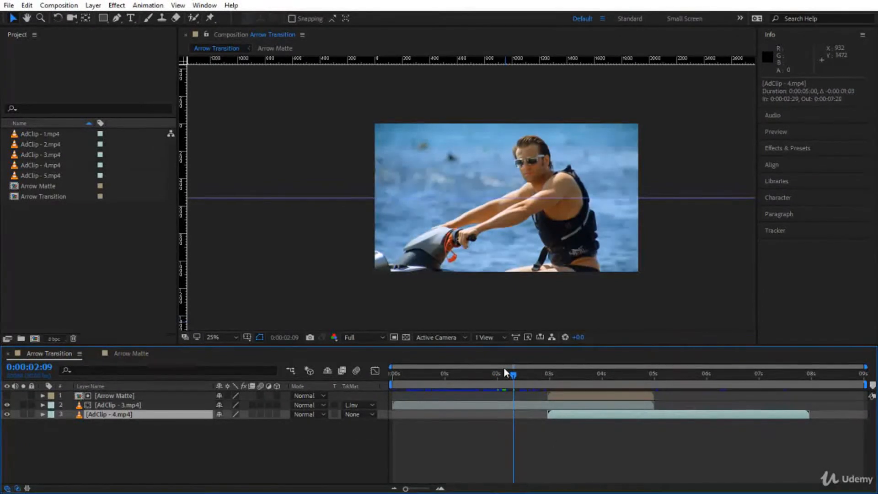
key("b")
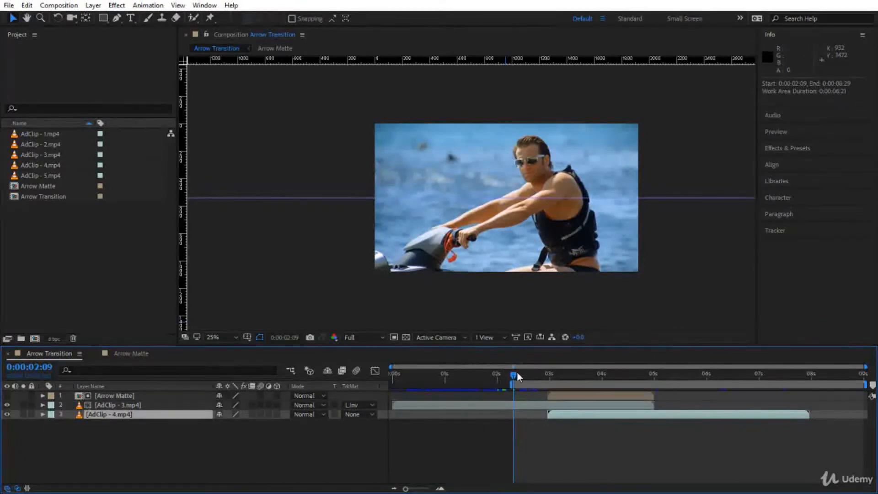
left_click_drag(517, 372, 701, 380)
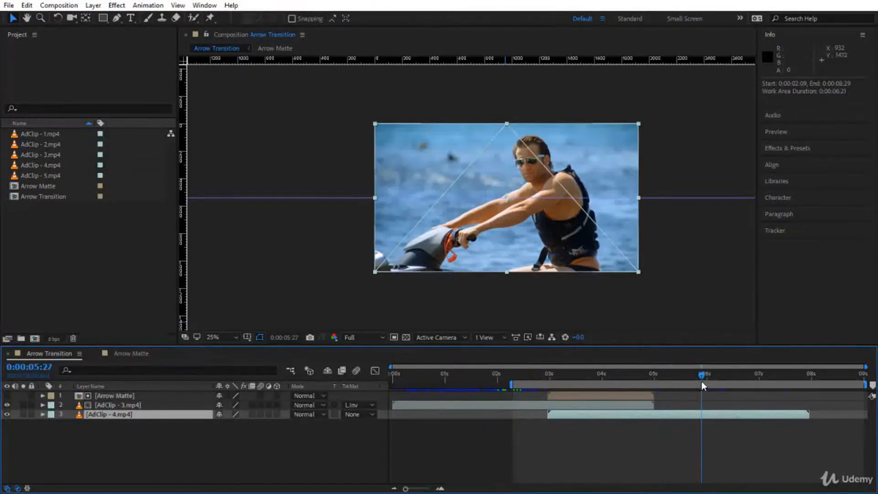
key("n")
key("space")
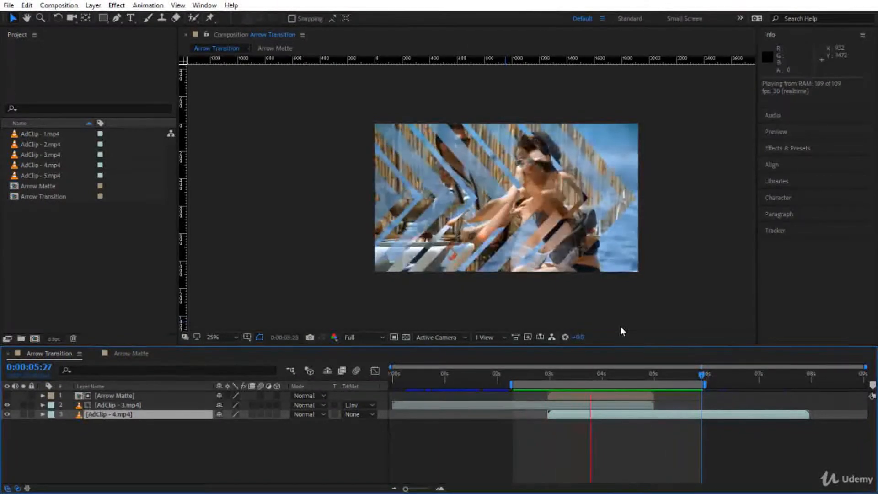
Fit the Arrow Transition view up to 100% and compare the transition with the colours in the Arrow Matte composition.
left_click(222, 338)
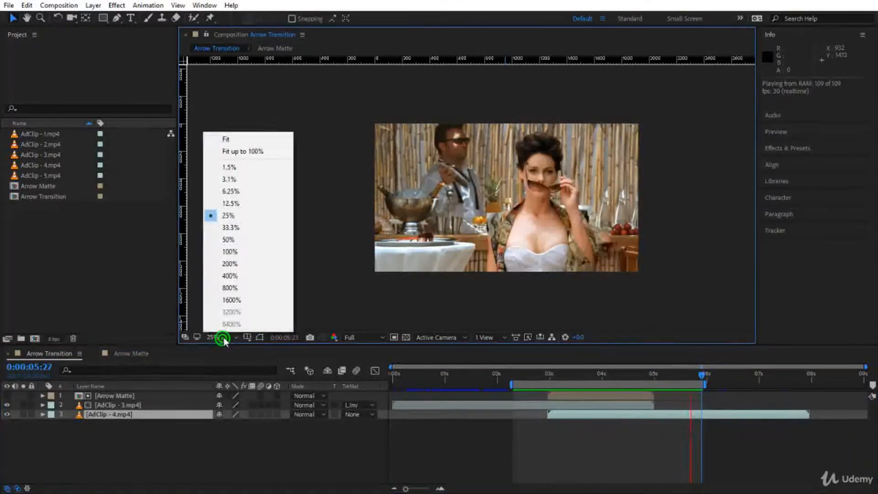
left_click(267, 148)
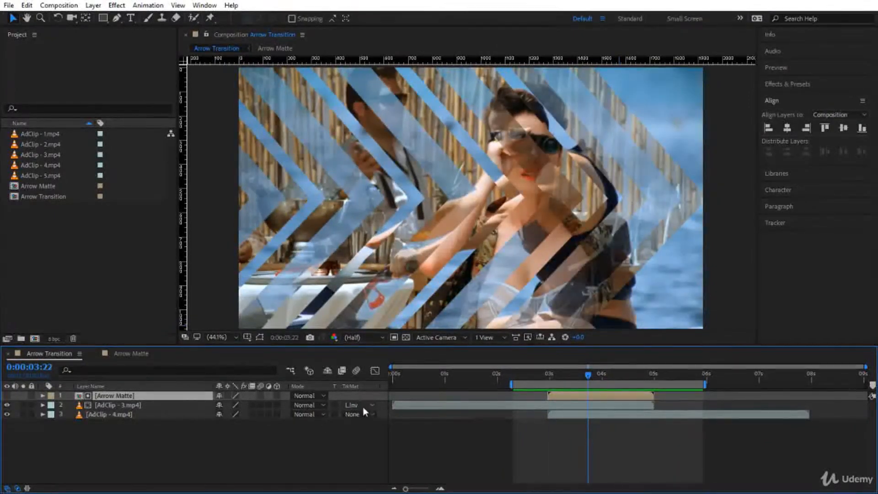
left_click(137, 353)
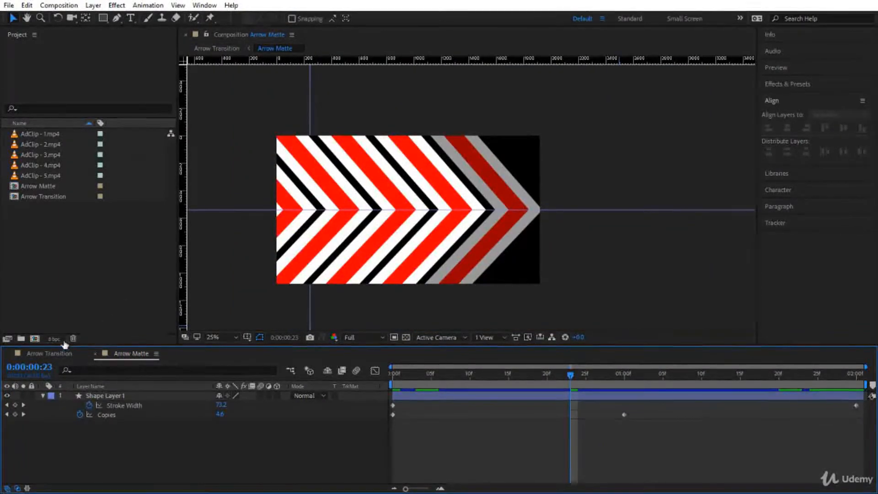
left_click(55, 355)
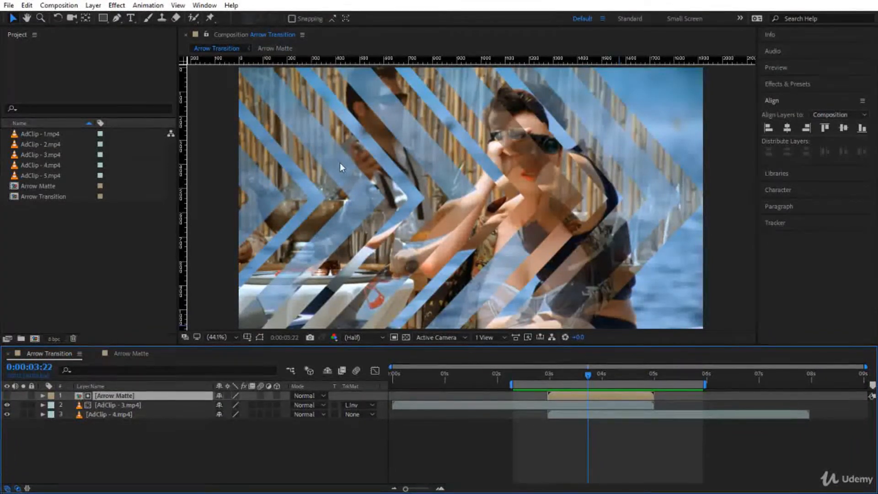
In Arrow Matte, set Shape Layer 1's fill to a neutral grey with 50% brightness.
left_click(123, 355)
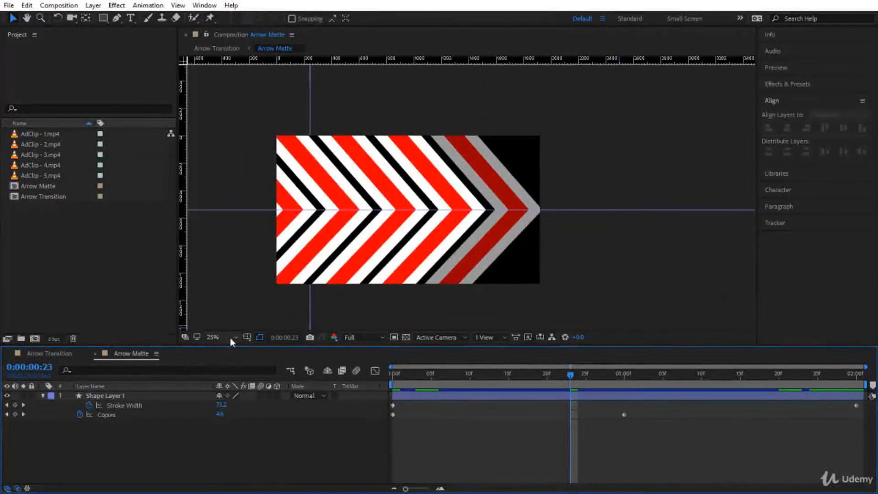
left_click(106, 396)
left_click(382, 19)
left_click(286, 402)
left_click_drag(286, 403, 241, 384)
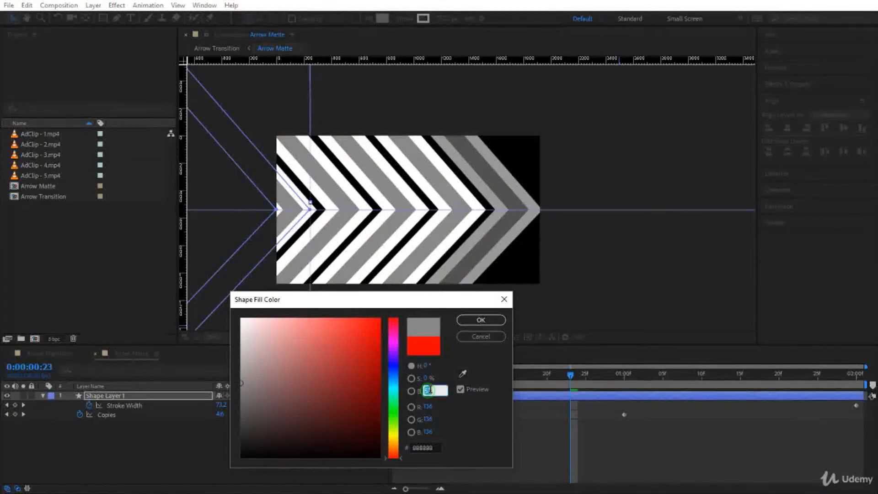
type("50")
key("Return")
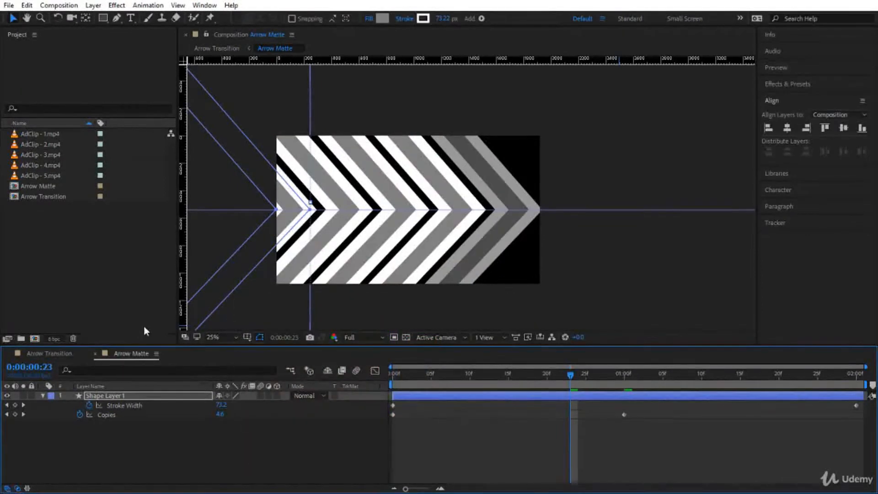
Check in Arrow Transition how the grey fill blends AdClip - 3.mp4 with AdClip - 4.mp4.
left_click(65, 355)
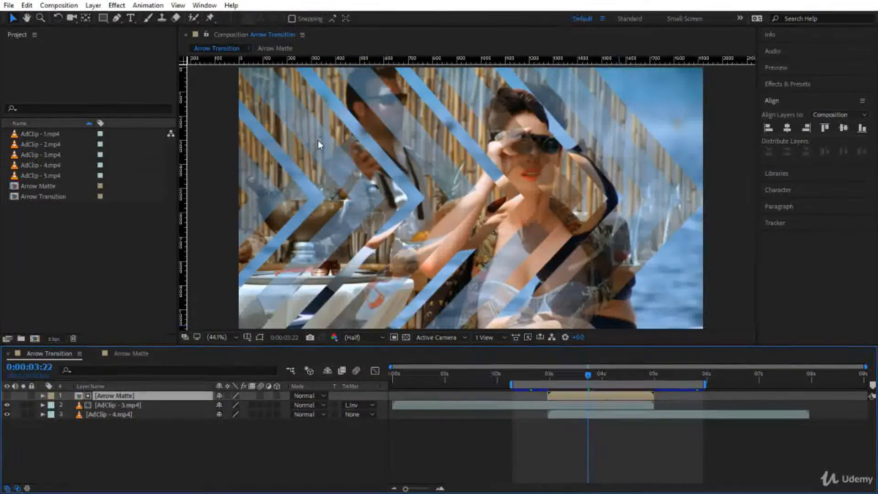
left_click(511, 404)
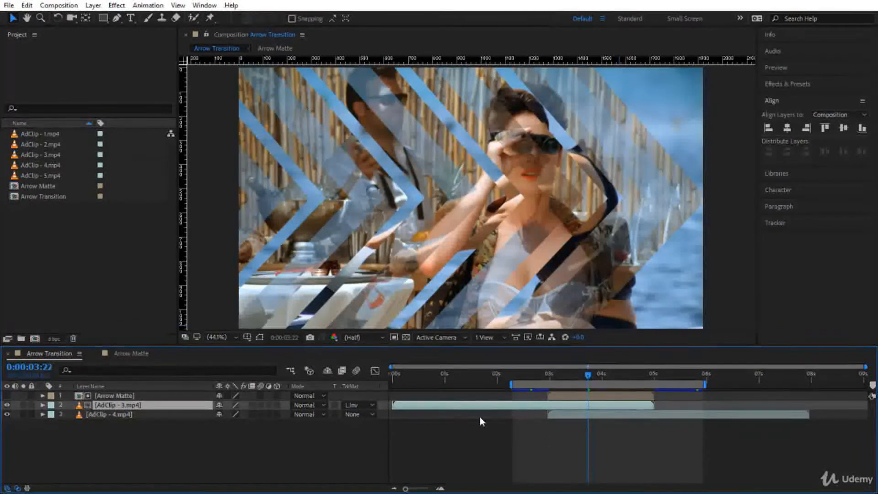
left_click(577, 414)
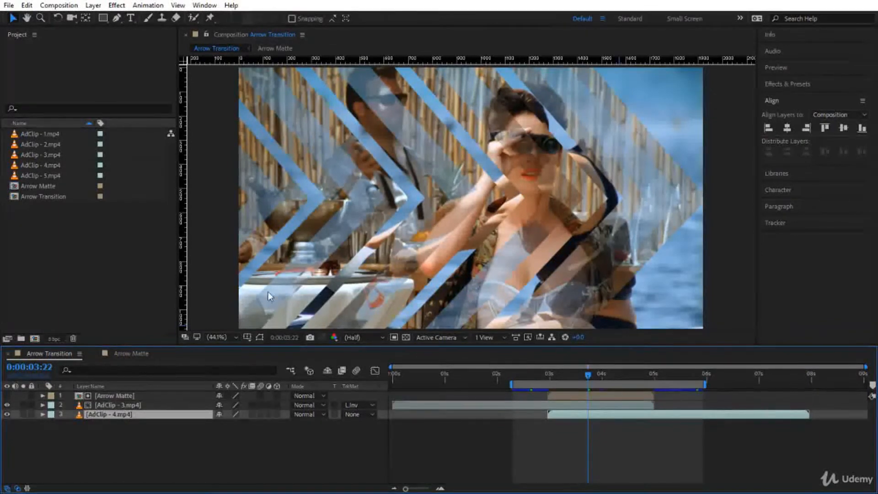
In Arrow Matte, set Shape Layer 1's stroke to a neutral grey with 50% brightness.
left_click(133, 353)
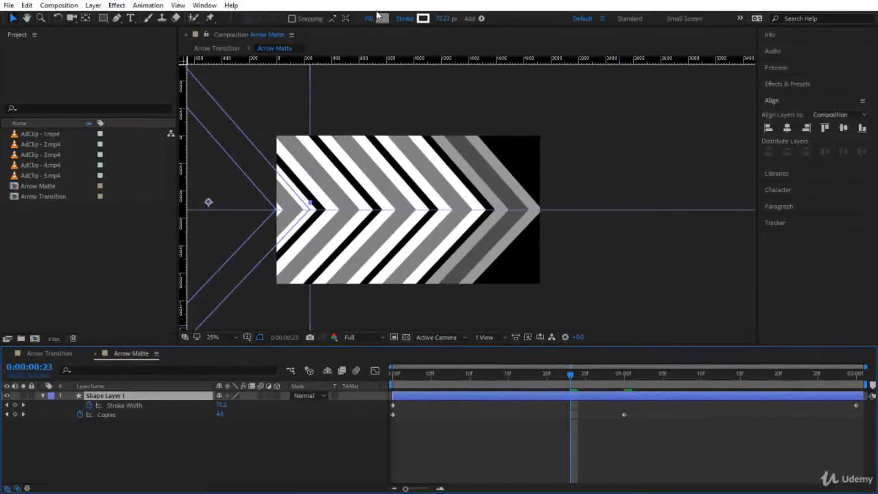
left_click(426, 19)
left_click_drag(302, 369, 241, 390)
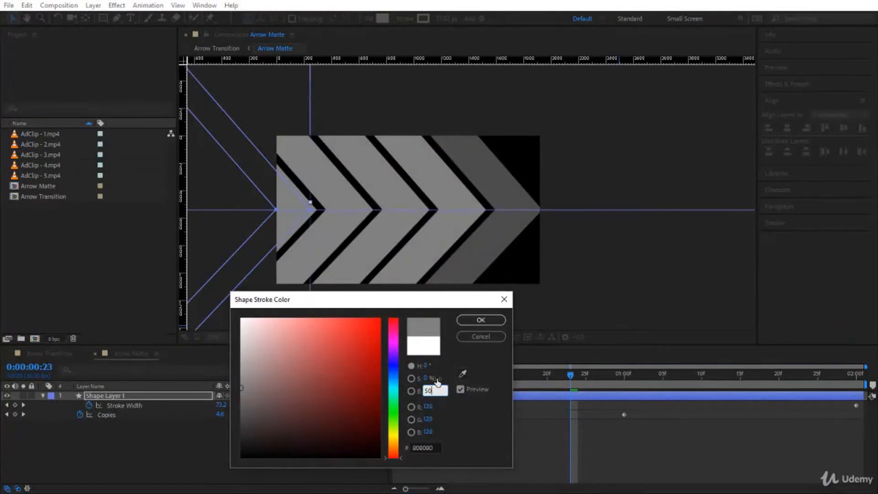
key("Return")
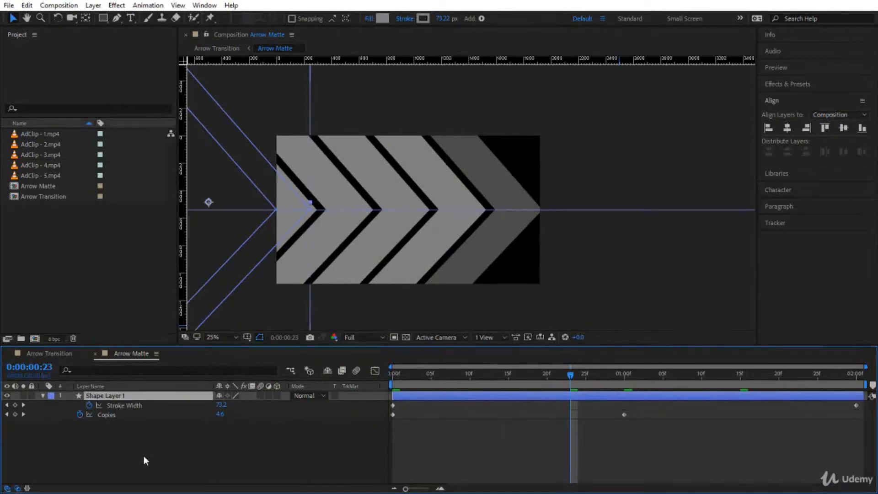
Duplicate Shape Layer 1 and set the duplicate's fill to white.
key("ctrl+d")
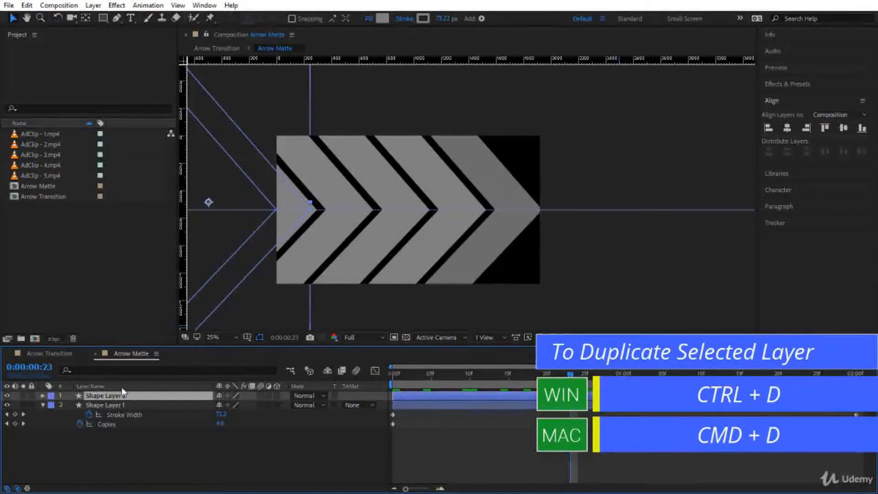
left_click(382, 18)
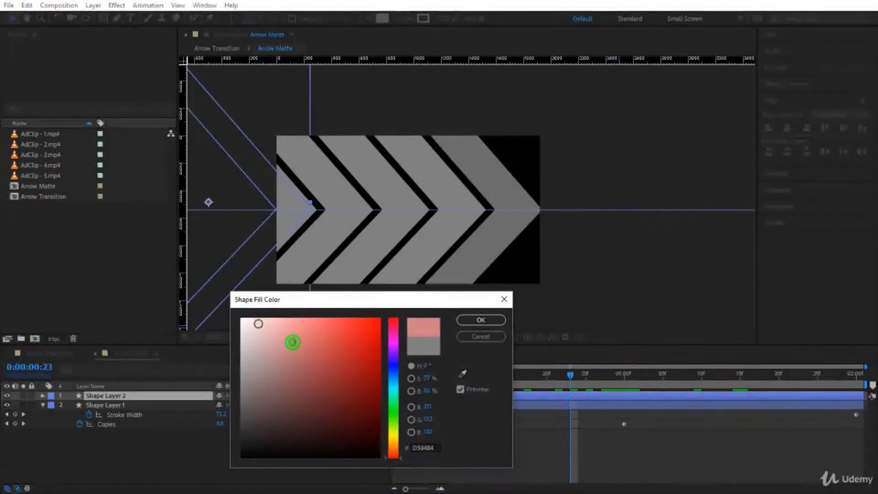
left_click(241, 319)
left_click(502, 323)
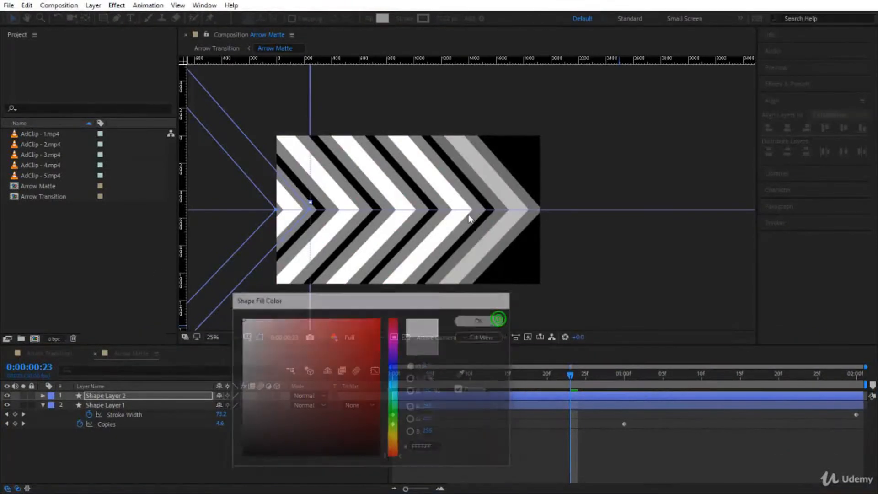
Set Shape Layer 2's stroke to white, keep its fill pure white and scrub through the Arrow Matte animation.
left_click(424, 19)
left_click_drag(324, 366, 194, 227)
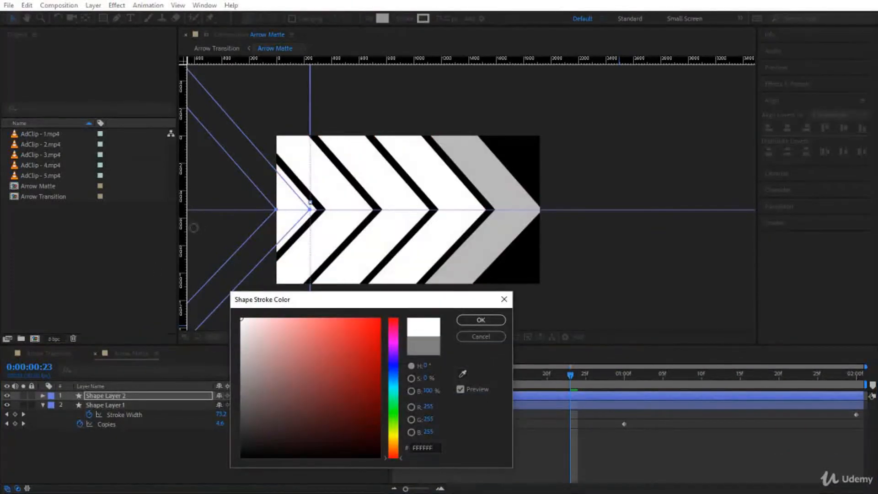
left_click(480, 319)
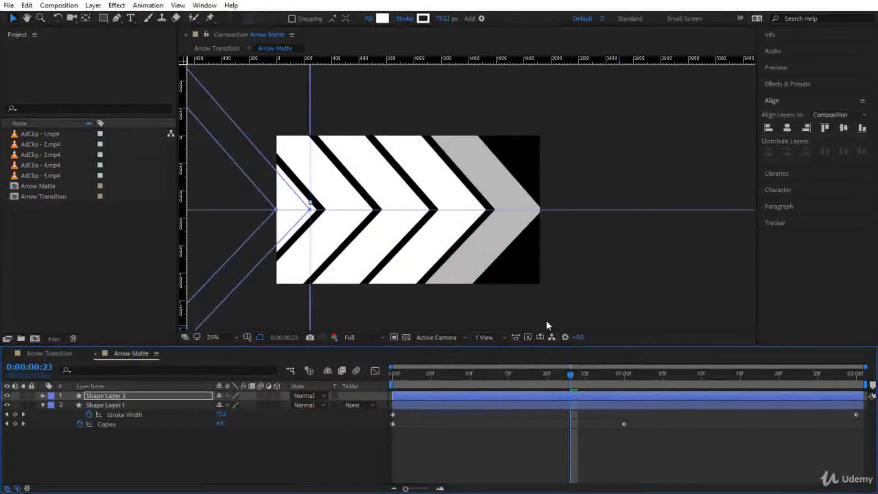
left_click(380, 22)
left_click_drag(243, 337, 241, 318)
left_click(476, 317)
left_click_drag(569, 378, 873, 410)
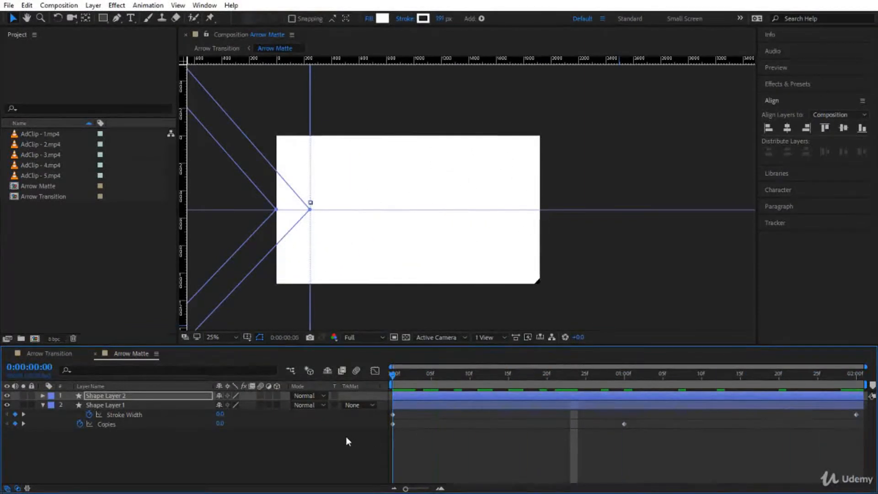
On both shape layers, move the ending Copies keyframes to about 0:00:00:19 and the ending Stroke Width keyframes to about 0:00:01:19.
left_click_drag(116, 445, 137, 386)
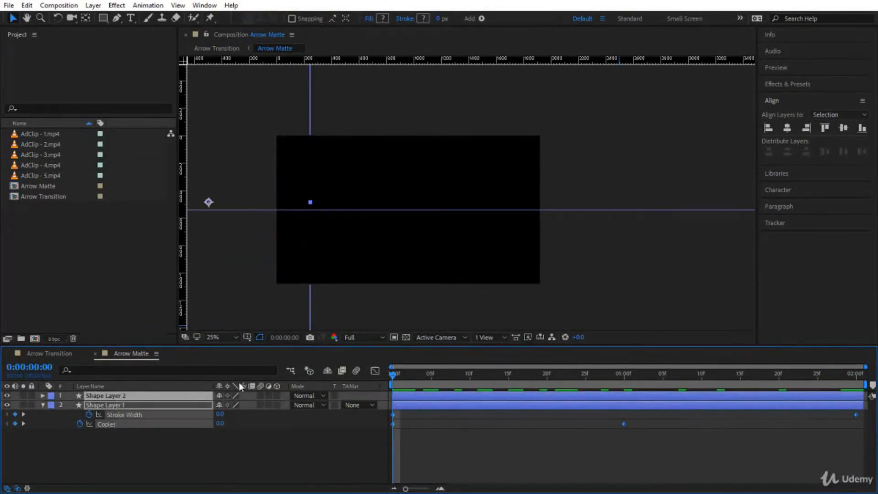
key("u")
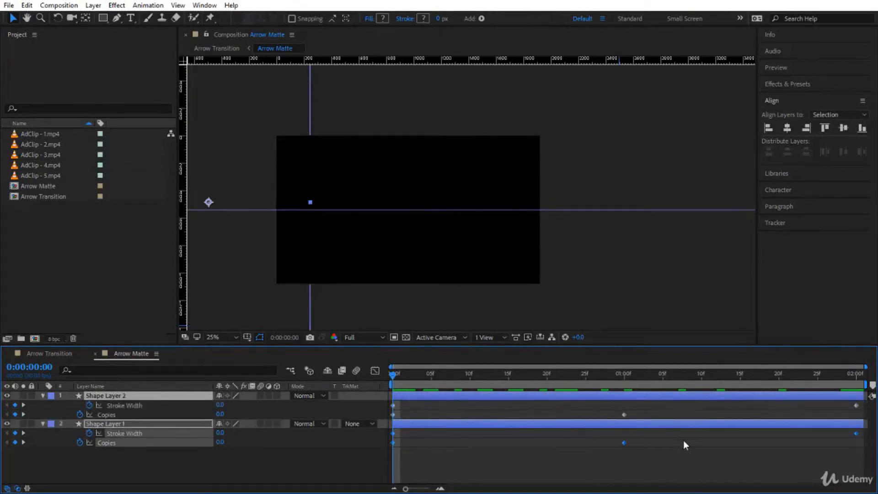
mouse_move(858, 456)
left_mouse_down()
mouse_move(846, 397)
mouse_move(606, 402)
mouse_move(560, 419)
left_mouse_up()
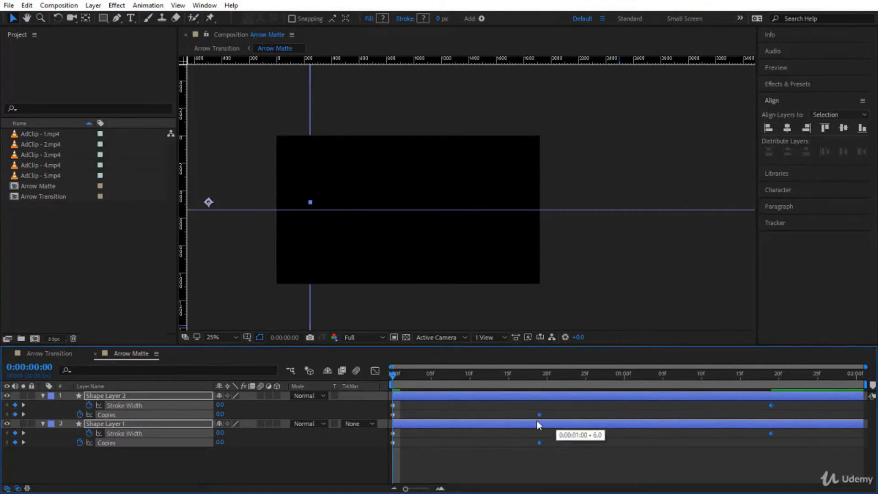
left_click(531, 463)
Delay Shape Layer 2 to start at about 0:00:00:12 and preview the offset grey and white arrows.
left_click_drag(435, 395, 464, 395)
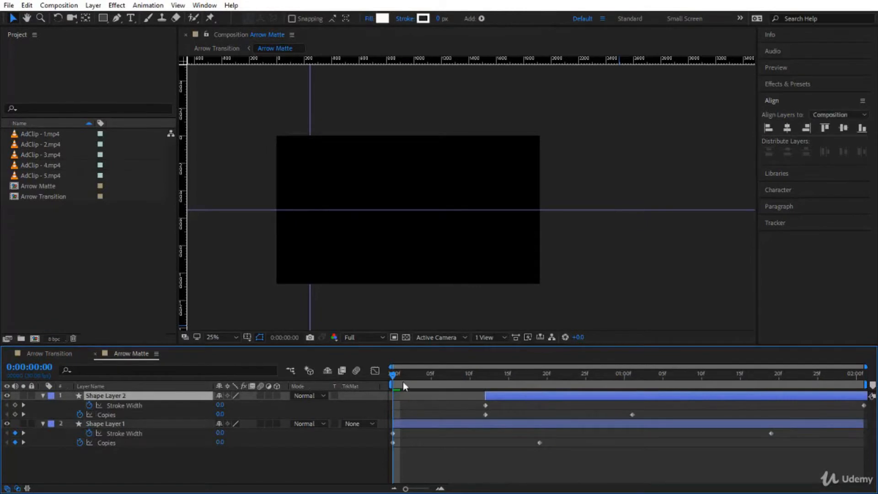
key("space")
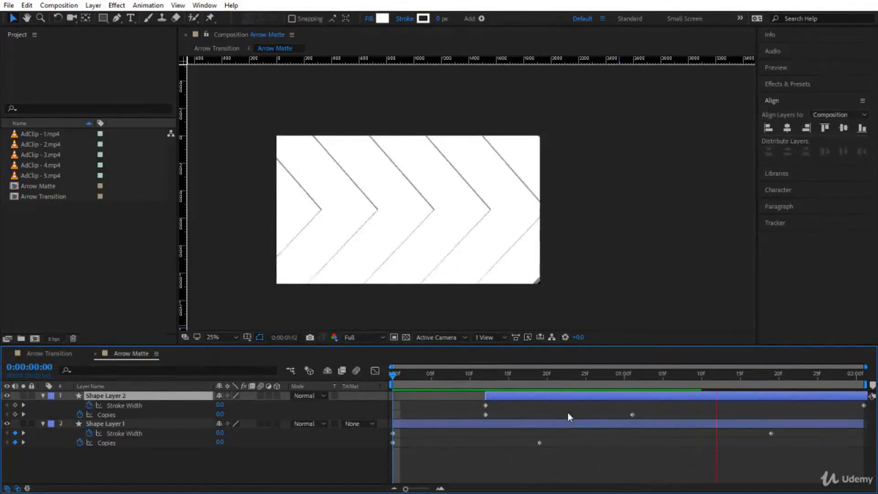
left_click_drag(391, 375, 787, 397)
Preview the Arrow Transition from 0:00:02:09 and scrub through the two-stage arrow wipe between the clips.
left_click(49, 354)
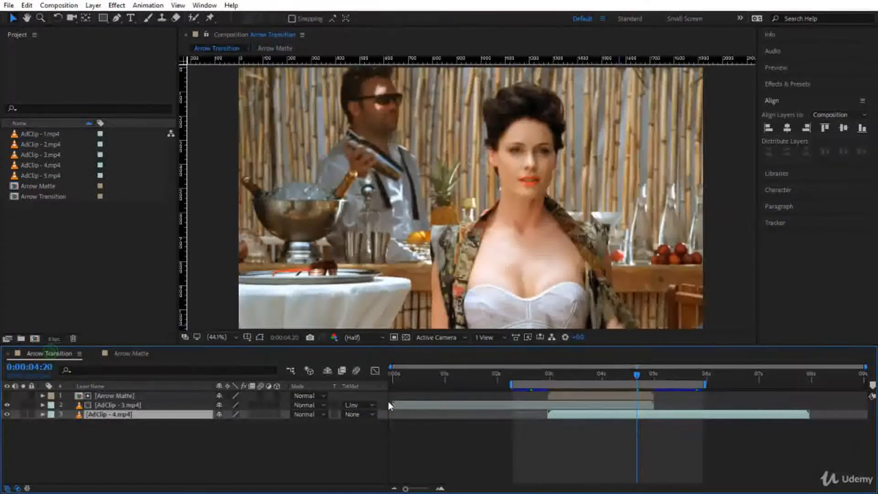
left_click_drag(527, 375, 514, 375)
key("space")
left_click_drag(516, 376, 585, 391)
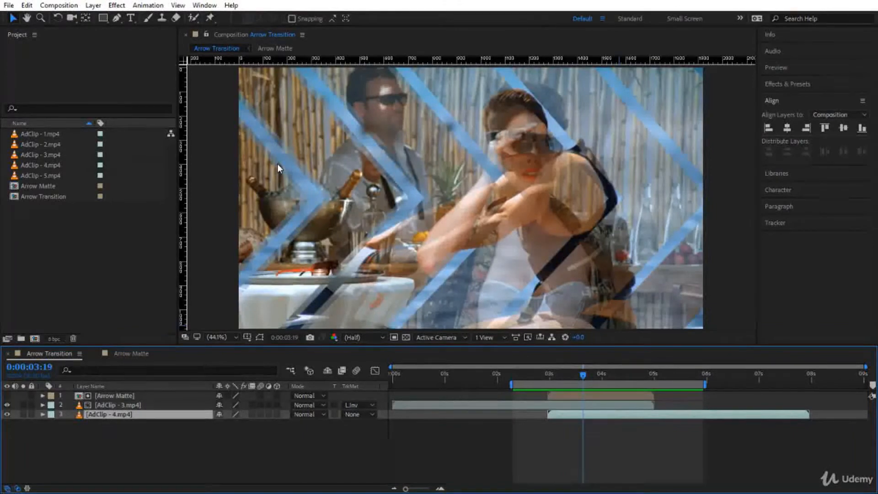
left_click_drag(583, 372, 512, 399)
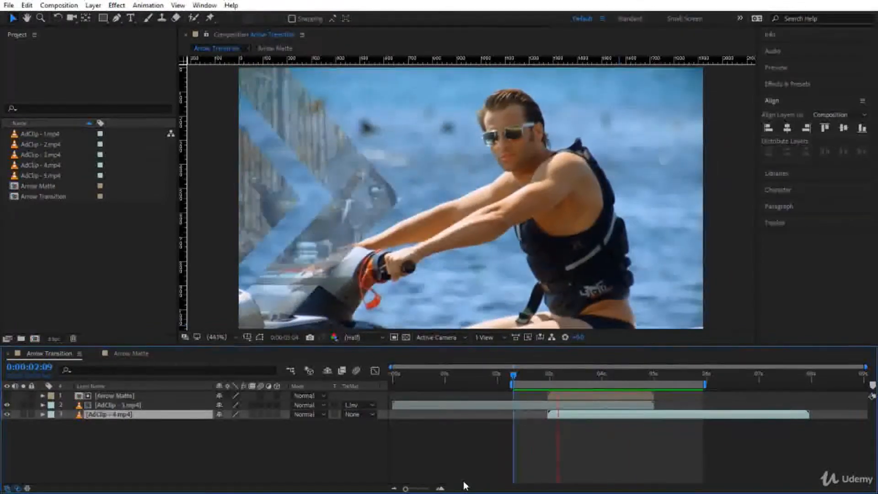
left_click_drag(513, 374, 591, 389)
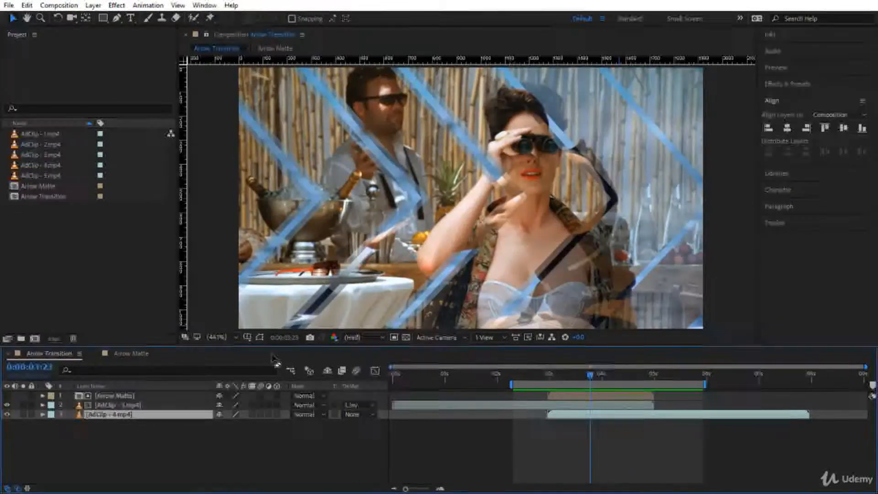
In the Arrow Matte composition, set the fill color of Shape Layer 2 to light gray C8C8C8.
left_click(126, 356)
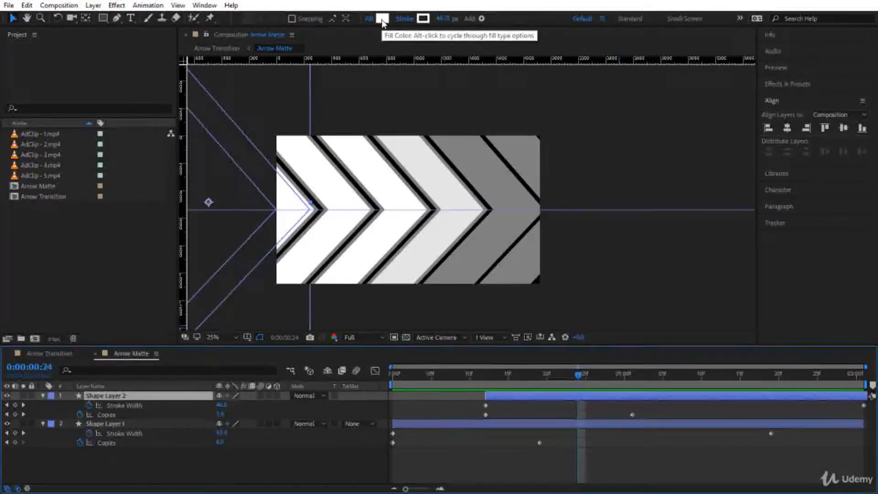
left_click(382, 18)
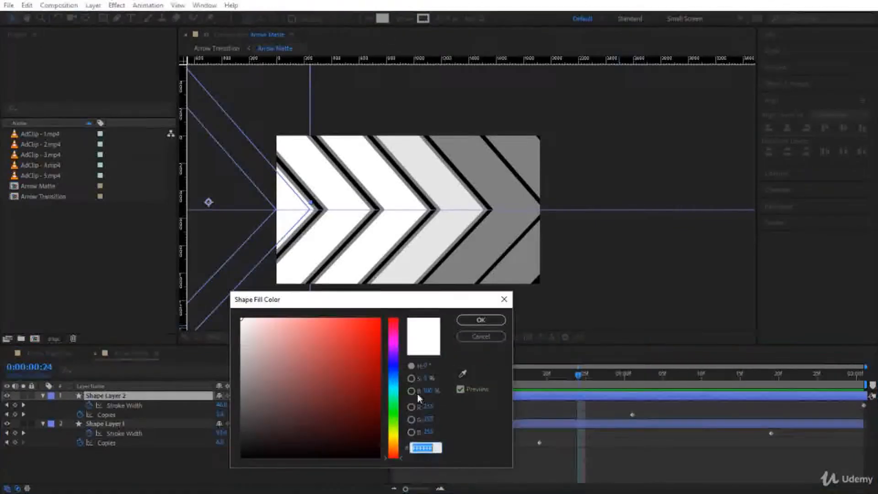
left_click_drag(241, 340, 239, 348)
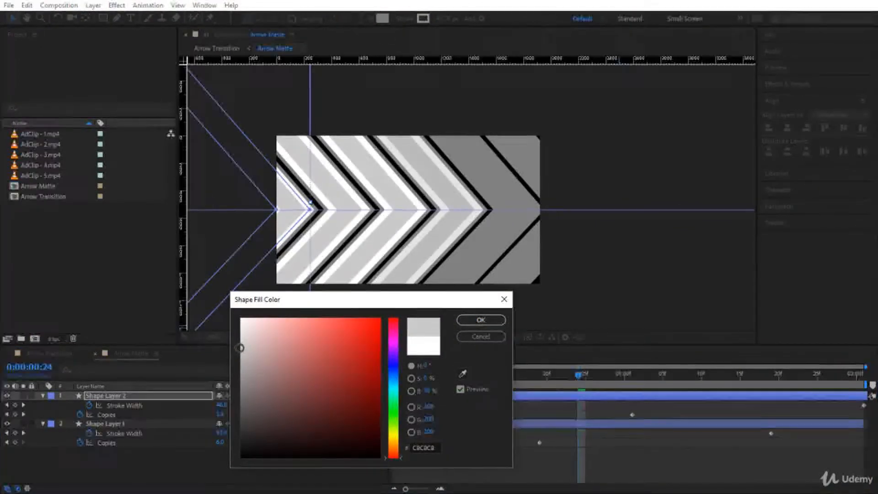
left_click(486, 321)
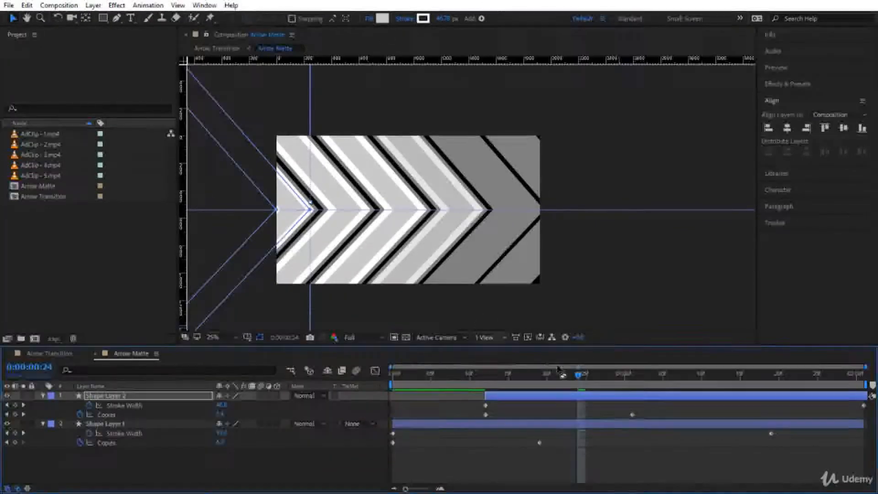
Preview the Arrow Transition composition from 0:00:02:12.
left_click(41, 354)
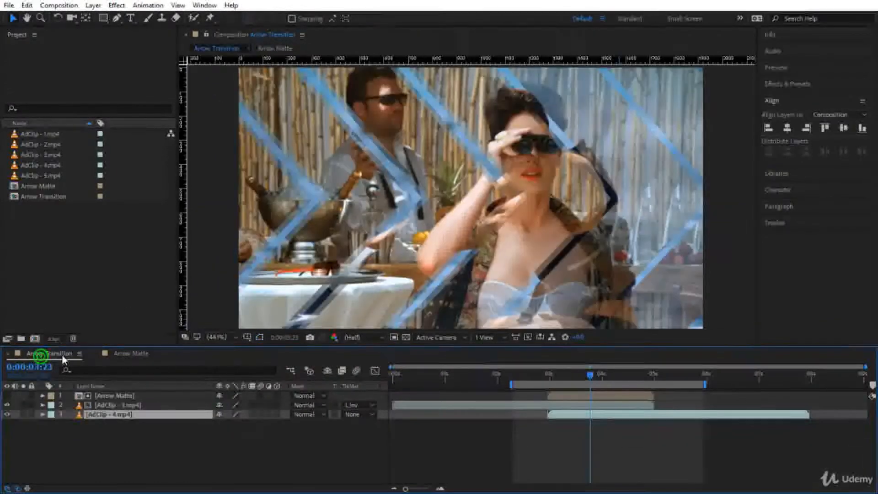
left_click_drag(531, 377, 518, 377)
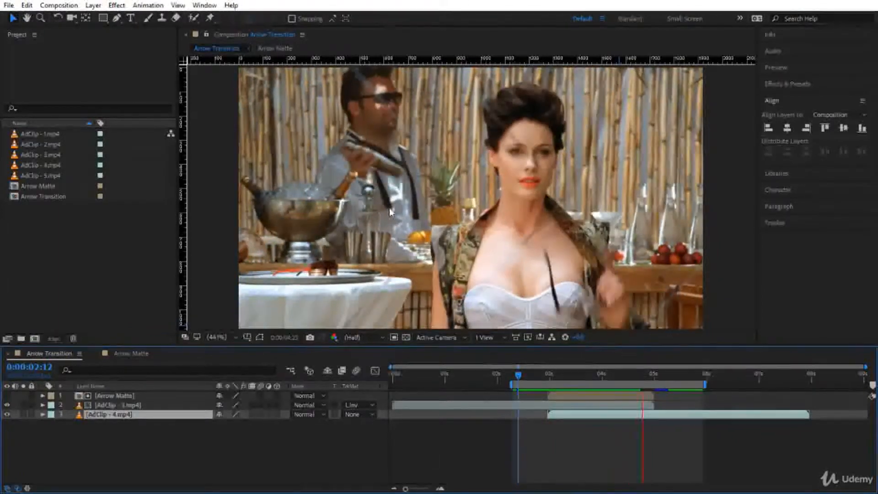
left_click(453, 447)
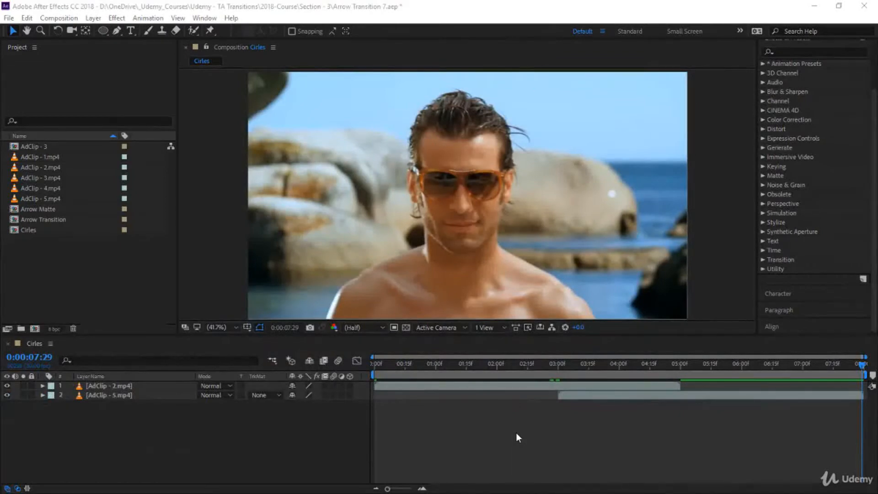
left_click(518, 437)
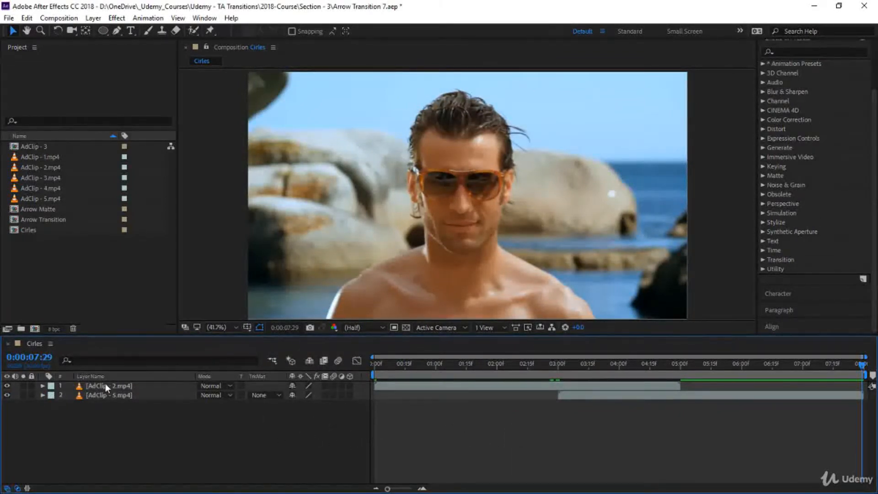
left_click(575, 387)
left_click(578, 395)
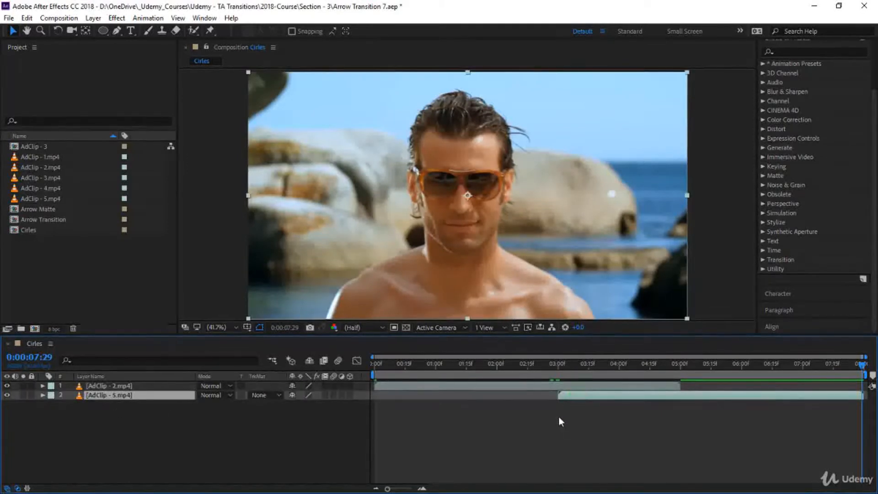
With no layer selected, draw a white circle near the frame's center using the Ellipse Tool.
left_click(268, 422)
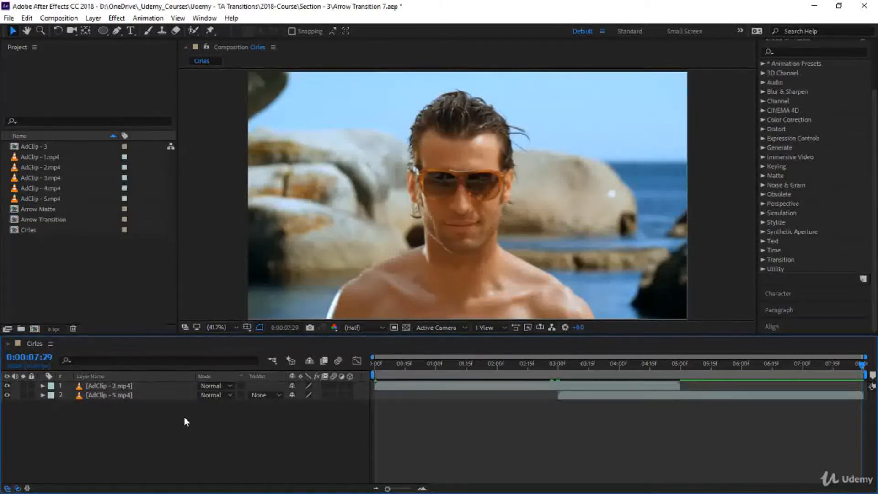
left_click(106, 31)
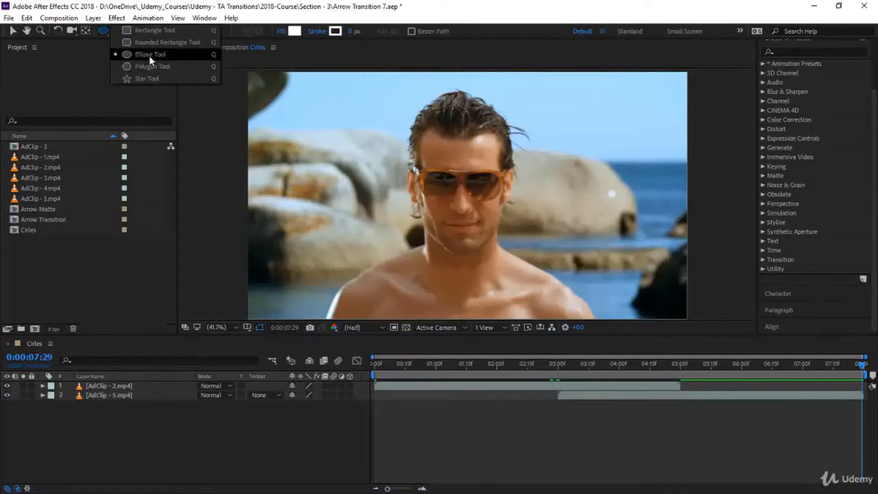
left_click(147, 54)
left_click_drag(416, 151, 521, 256)
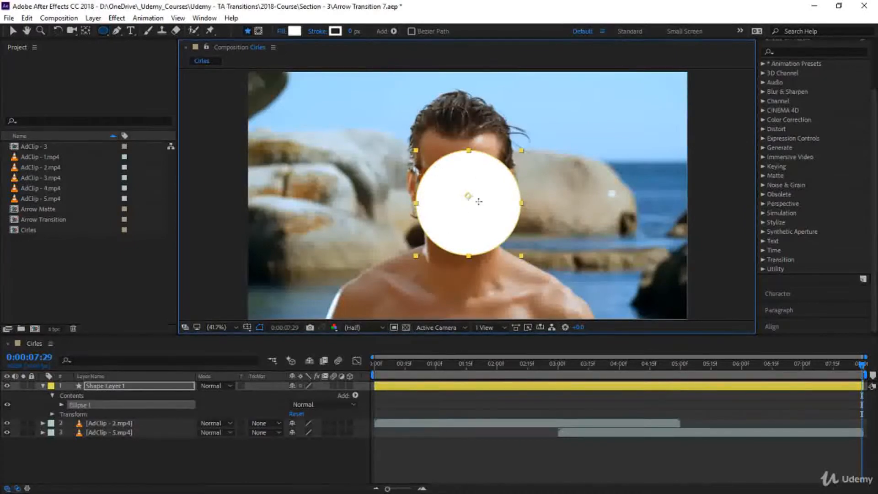
Set the Position in the ellipse's own transform properties to 0, 0 so the circle is centered.
left_click(61, 405)
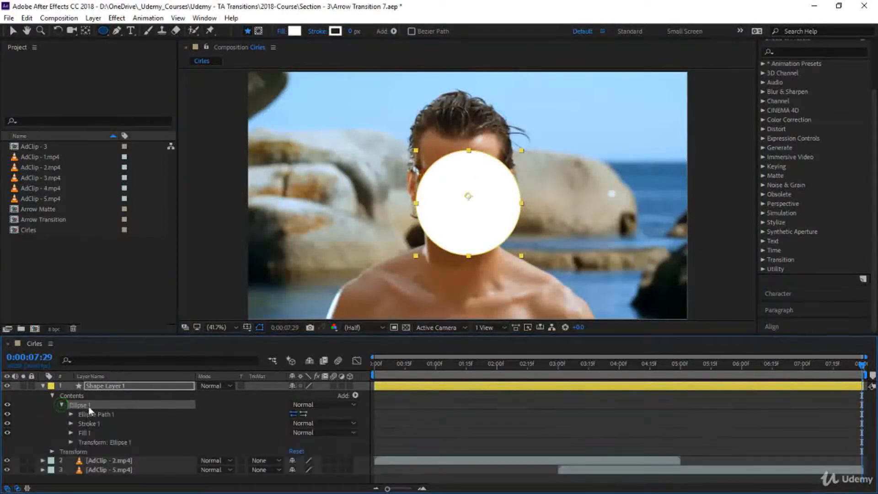
left_click(70, 441)
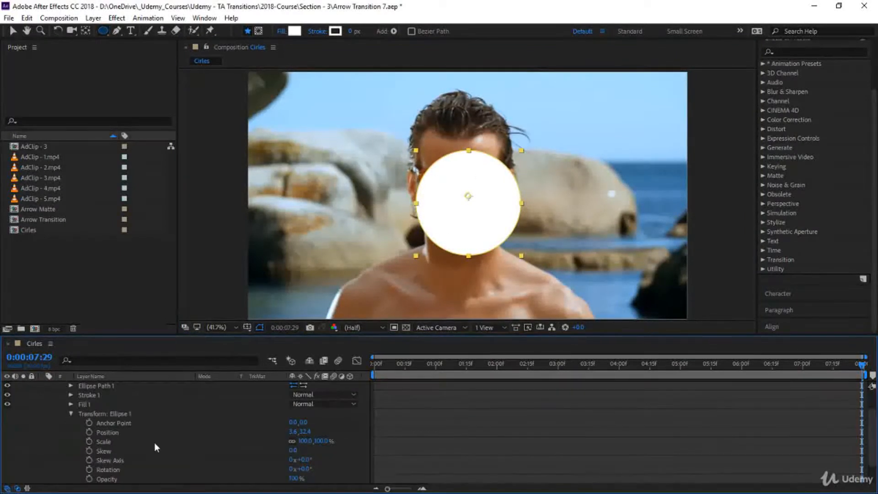
left_click(294, 431)
type("0")
key("Tab")
type("0")
key("Return")
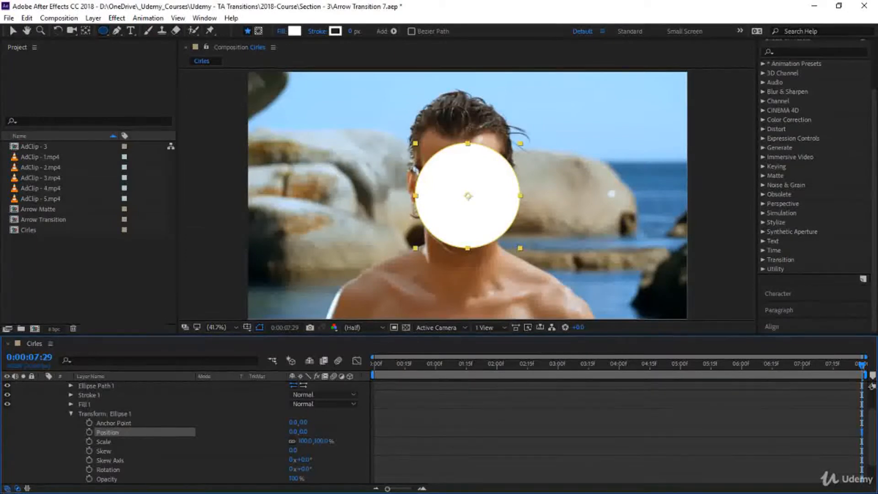
Pre-compose the circle's shape layer as "Matte Circles", moving all attributes and opening the new composition.
scroll(219, 388, "up", 2)
left_click(135, 387)
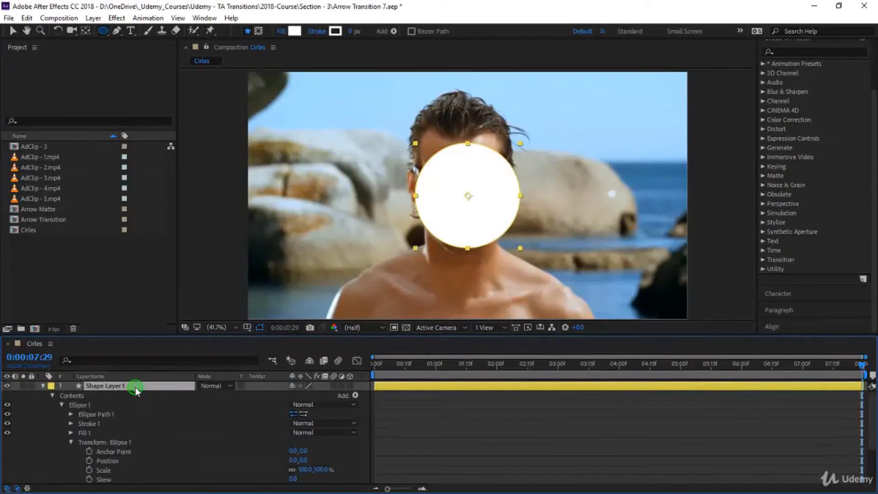
right_click(135, 387)
left_click(161, 391)
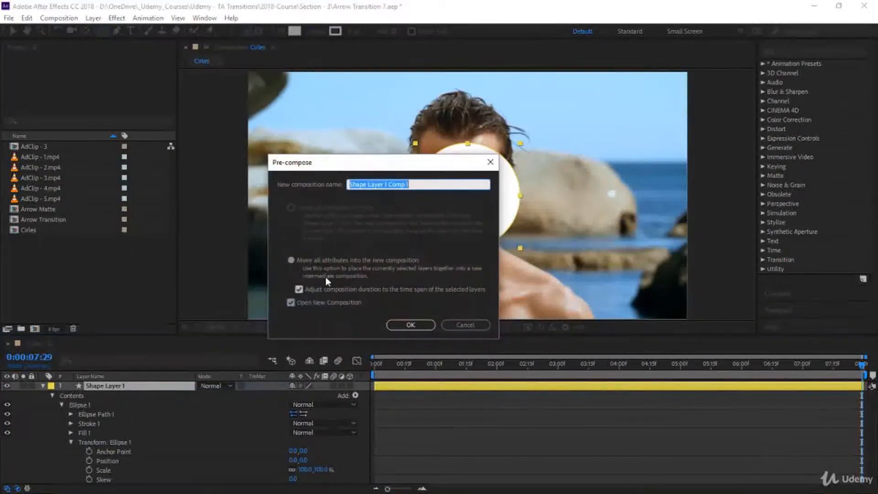
type("Matte")
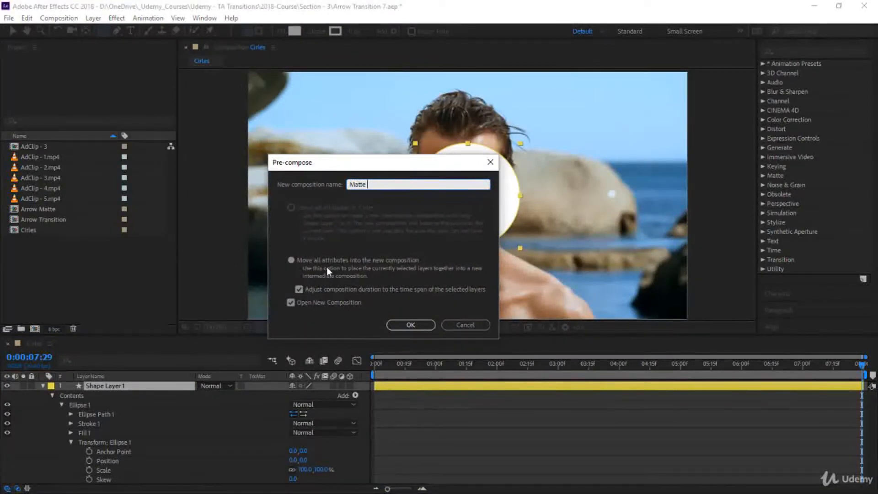
type(" Circles")
left_click(411, 323)
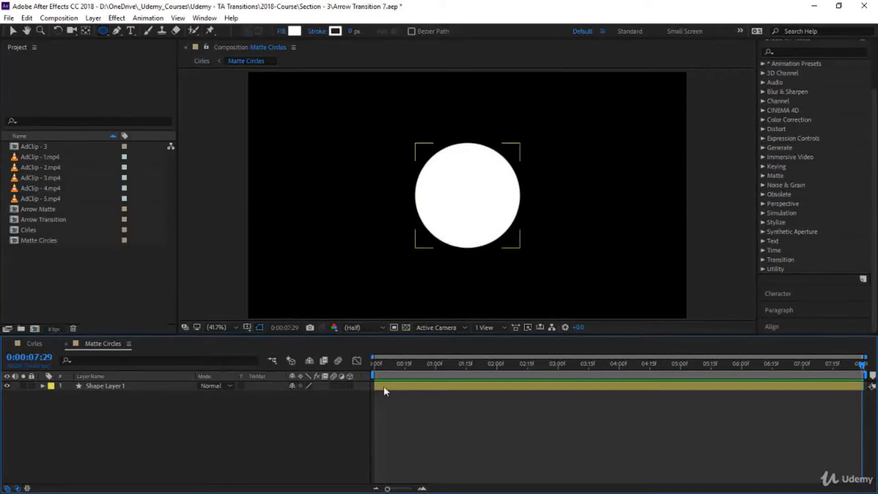
End the Matte Circles work area at 0:00:02:00 and trim the composition to it.
left_click_drag(383, 366, 496, 365)
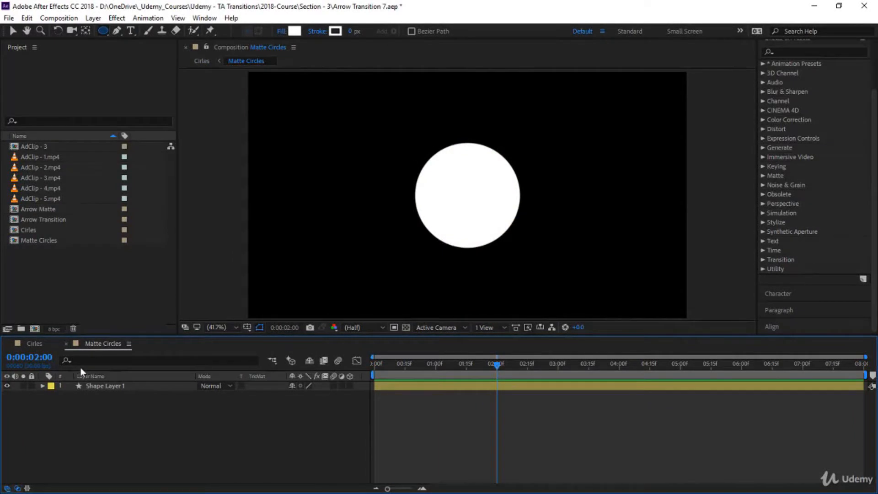
key("n")
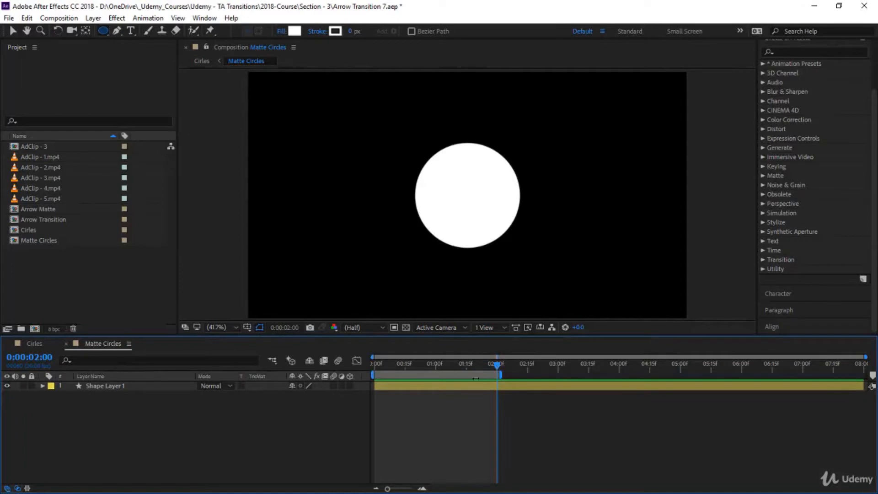
right_click(437, 375)
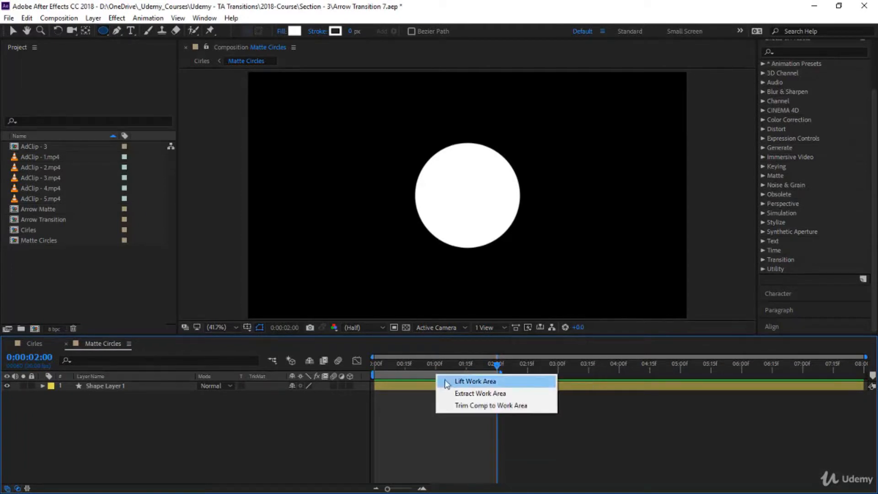
left_click(471, 406)
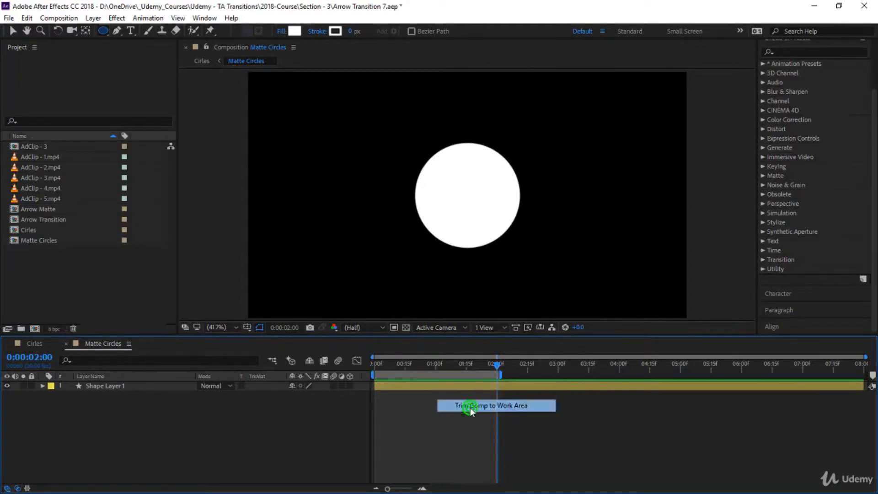
Return to the first frame and apply the Radial Wipe transition effect to the circle.
left_click_drag(858, 371, 383, 428)
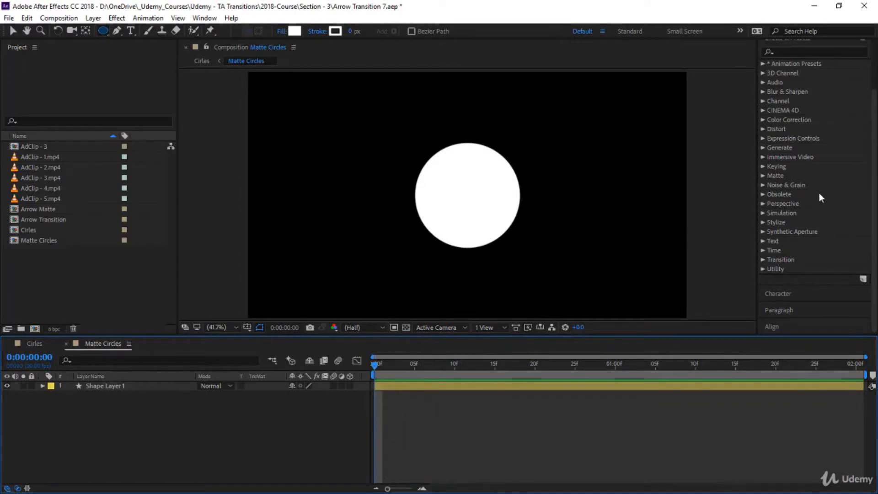
left_click(762, 257)
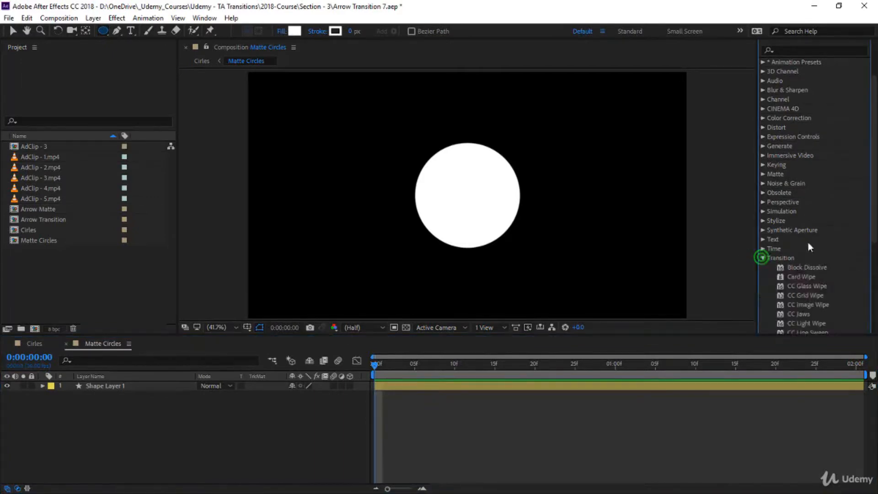
scroll(808, 242, "down", 5)
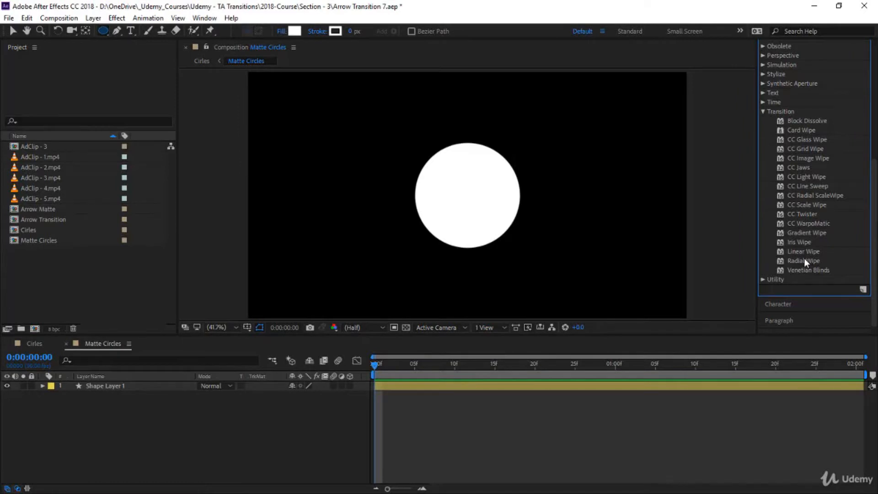
left_click_drag(804, 257, 498, 219)
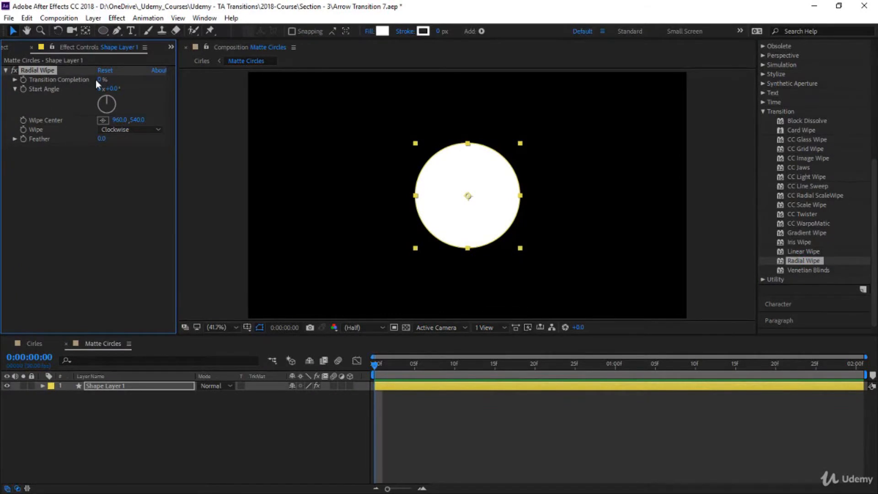
Try out the Radial Wipe's Transition Completion with the Counterclockwise direction, and return the wipe to Clockwise.
mouse_move(101, 81)
left_mouse_down()
mouse_move(165, 71)
mouse_move(104, 79)
left_mouse_up()
left_click(112, 129)
left_click(122, 153)
mouse_move(101, 79)
left_mouse_down()
mouse_move(137, 83)
mouse_move(103, 82)
left_mouse_up()
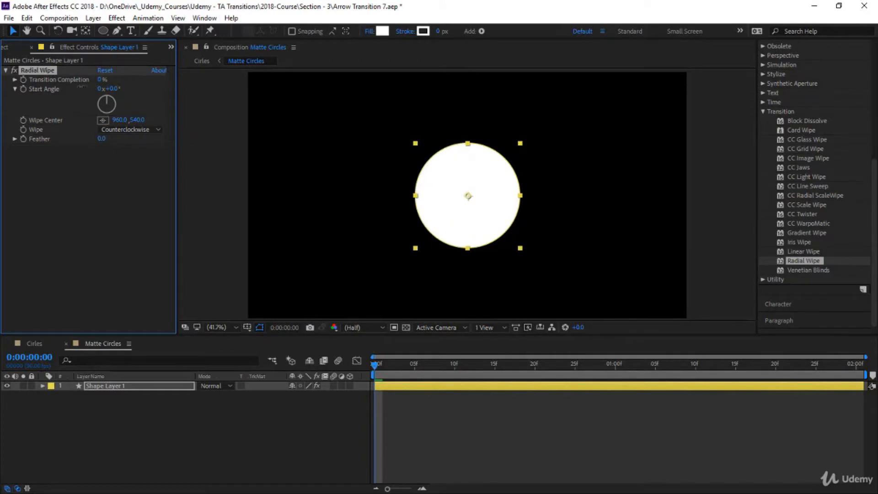
left_click(126, 130)
left_click(128, 141)
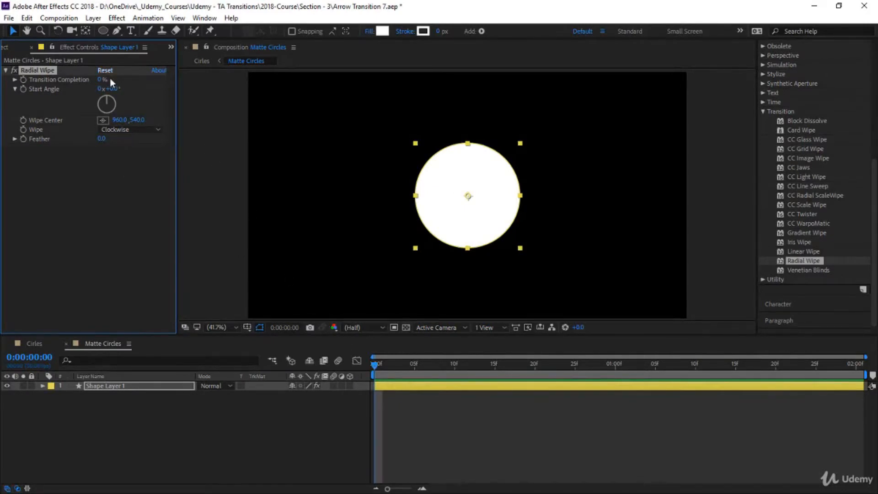
Keyframe the Radial Wipe's Transition Completion at 99% on the first frame and at 0% at 0:00:01:00.
left_click_drag(97, 80, 344, 289)
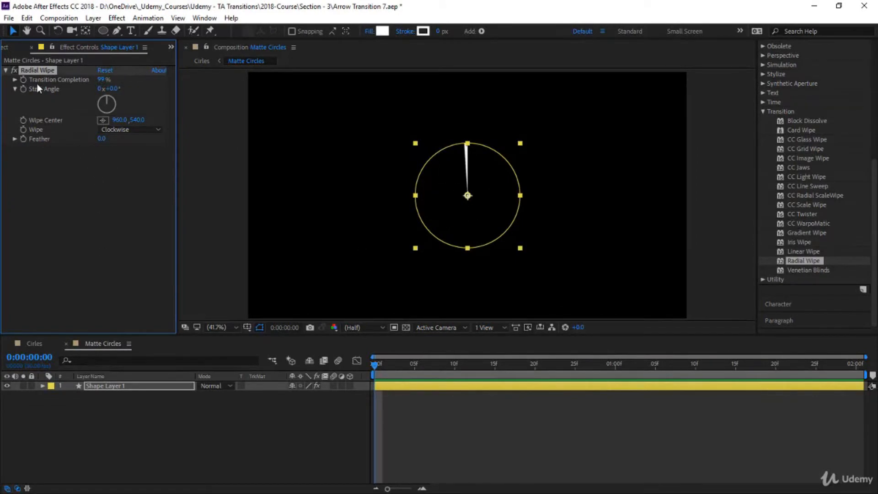
left_click(24, 79)
left_click(45, 355)
type("1")
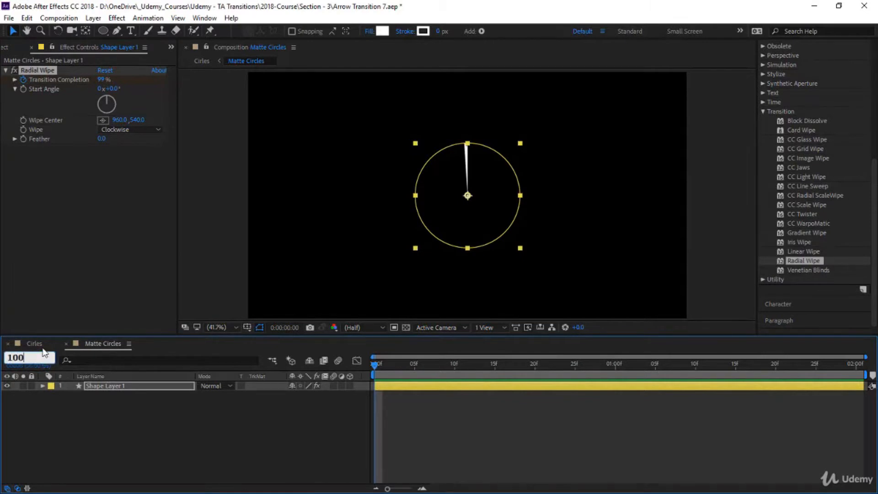
key("Return")
left_click(115, 78)
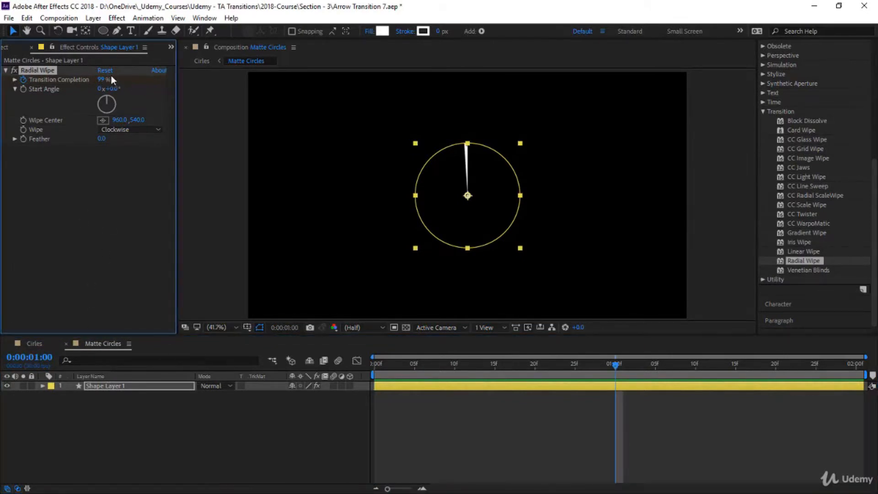
left_click_drag(105, 81, 57, 82)
Set Transition Completion to 100% on the first frame and preview the circle's wipe animation.
left_click_drag(626, 362, 329, 394)
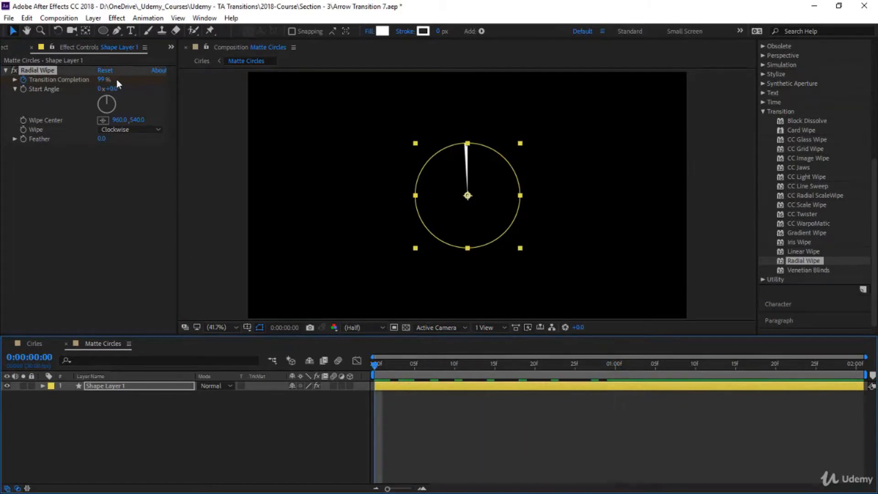
left_click_drag(104, 80, 107, 80)
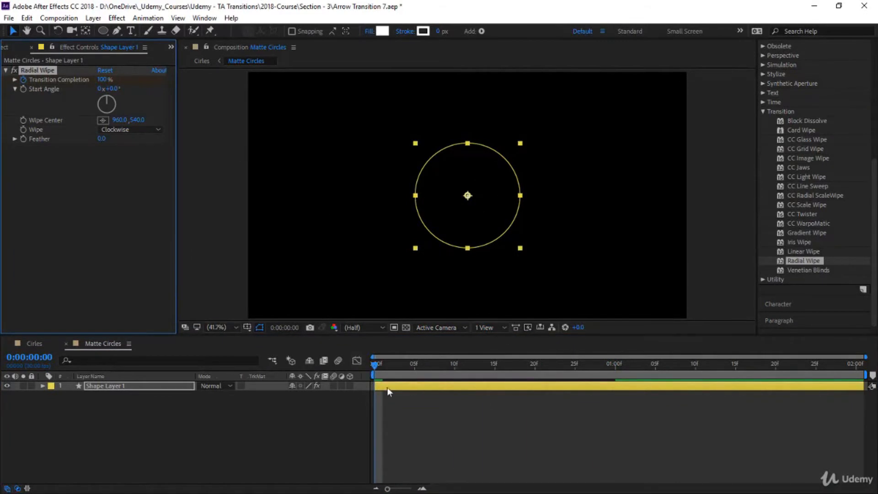
key("space")
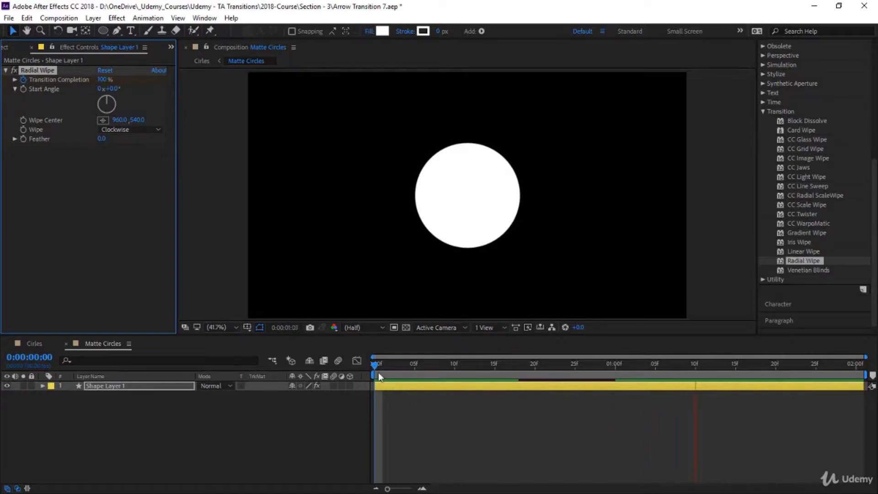
Stop the preview and expand Shape Layer 1's contents down to the Ellipse Path 1 properties.
key("space")
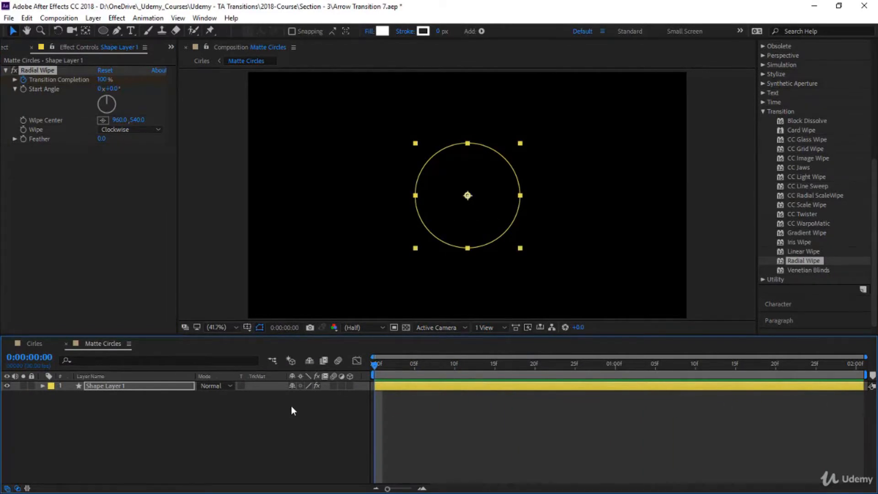
left_click(141, 386)
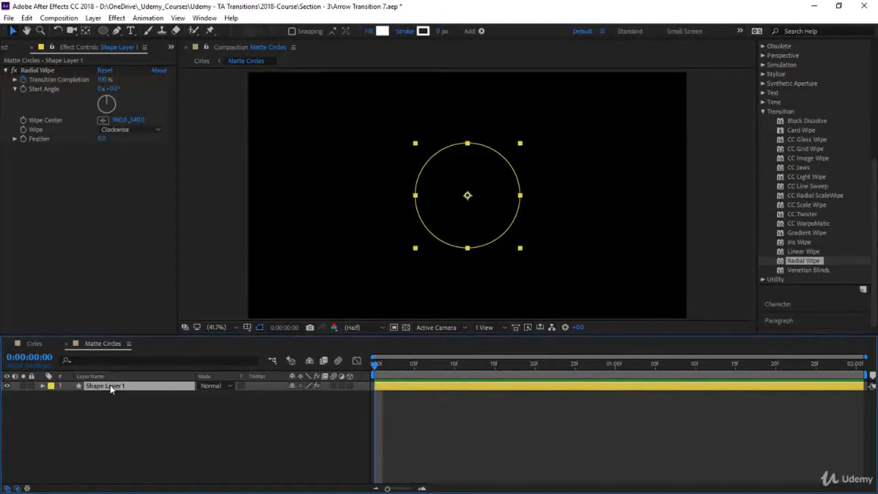
key("s")
left_click(43, 385)
left_click(43, 385)
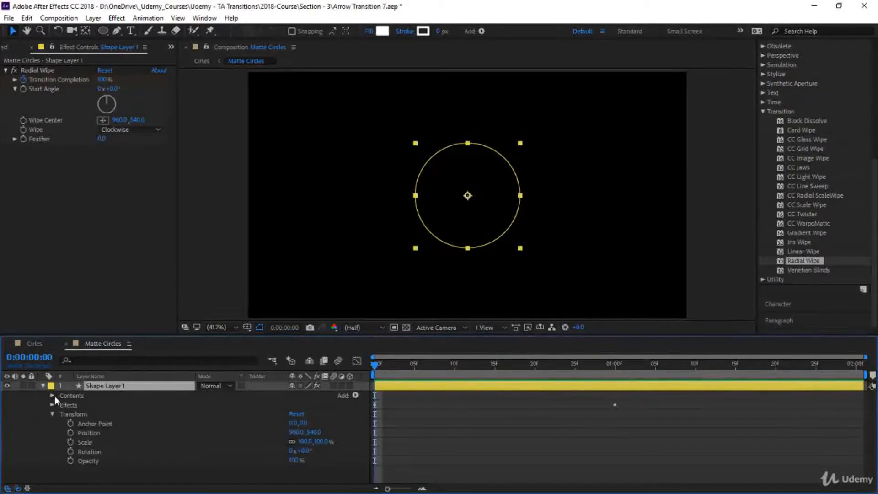
left_click(53, 395)
left_click(61, 405)
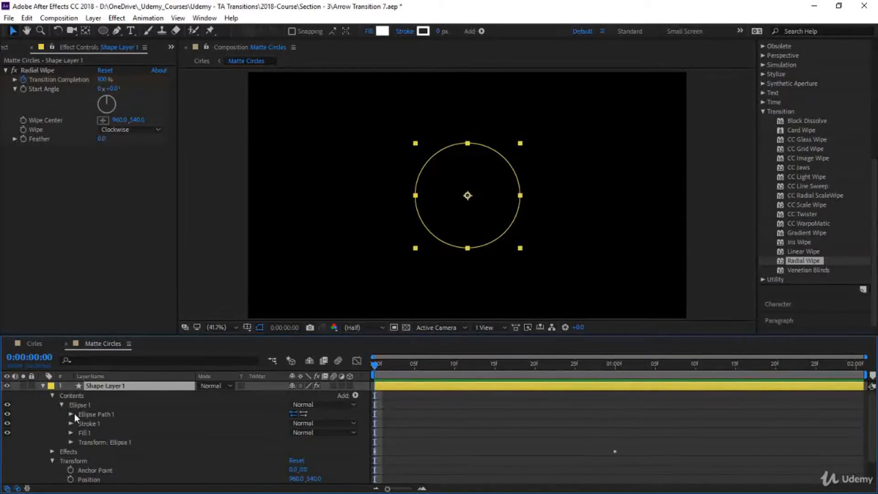
left_click(75, 414)
left_click(70, 415)
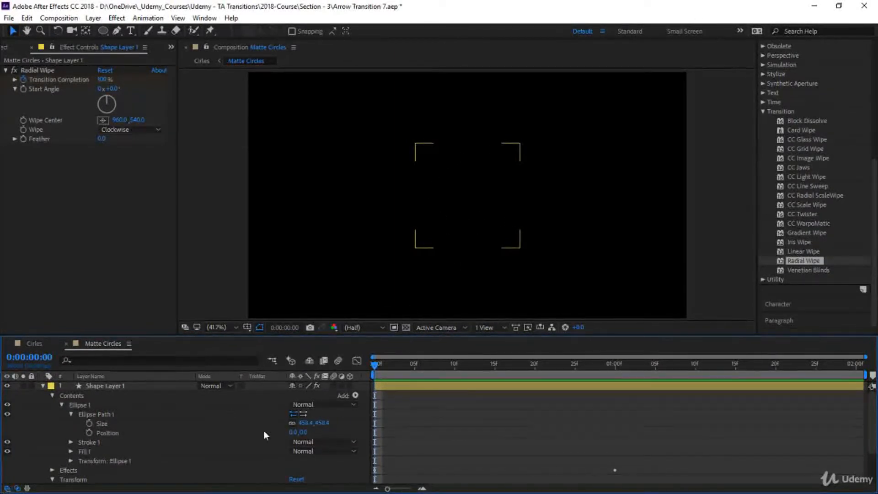
Keyframe the Size of Ellipse Path 1 at 0 on the first frame.
left_click(89, 423)
left_click(306, 421)
type("0")
key("Return")
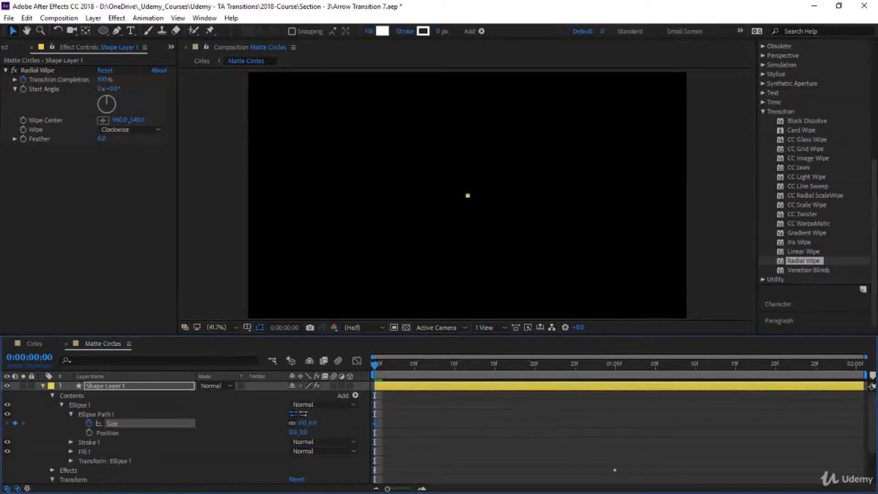
Keyframe the ellipse Size at about 2278 at 0:00:01:00 so it covers the whole frame, and preview the growing wipe from the start.
left_click(49, 356)
type("100")
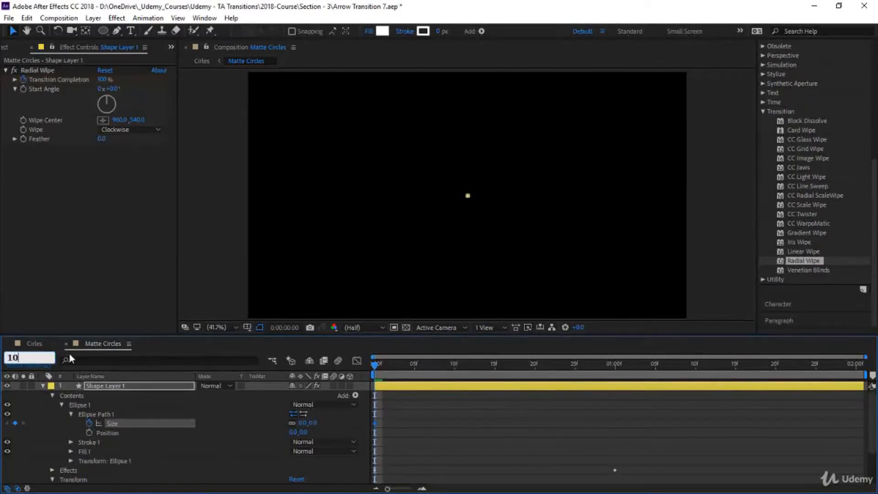
key("Return")
left_click_drag(307, 422, 256, 459)
left_click_drag(321, 422, 400, 425)
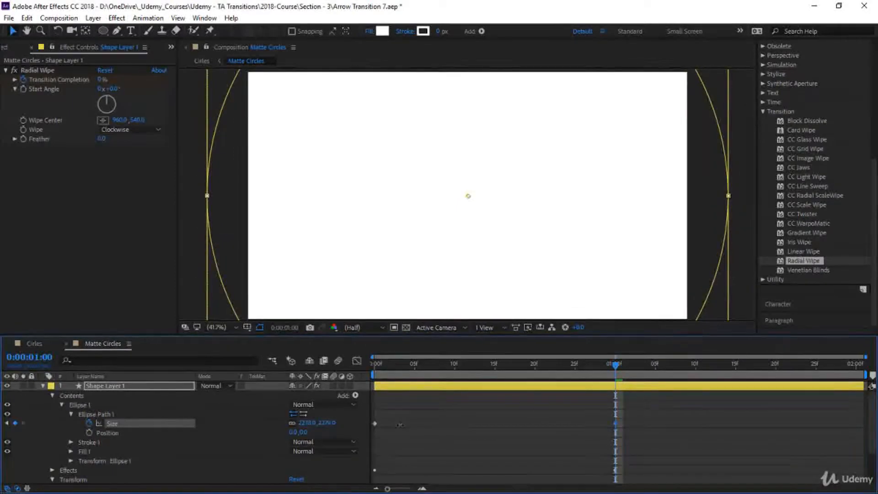
left_click_drag(615, 364, 368, 414)
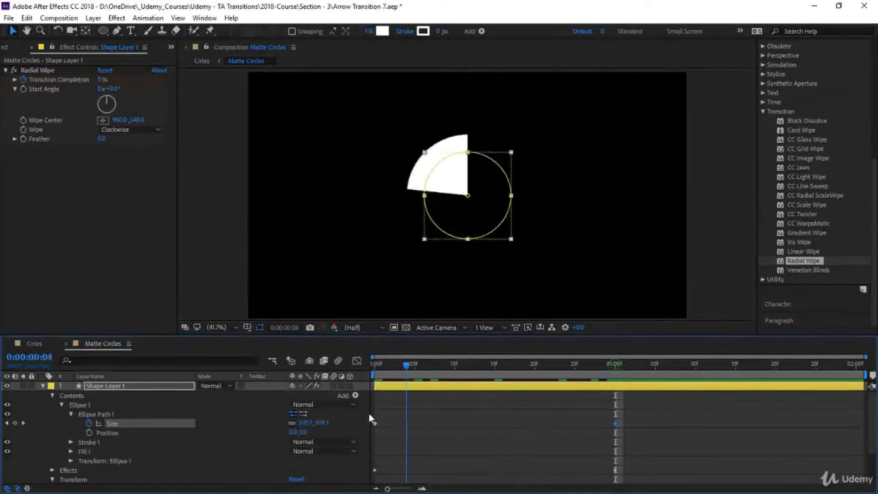
key("space")
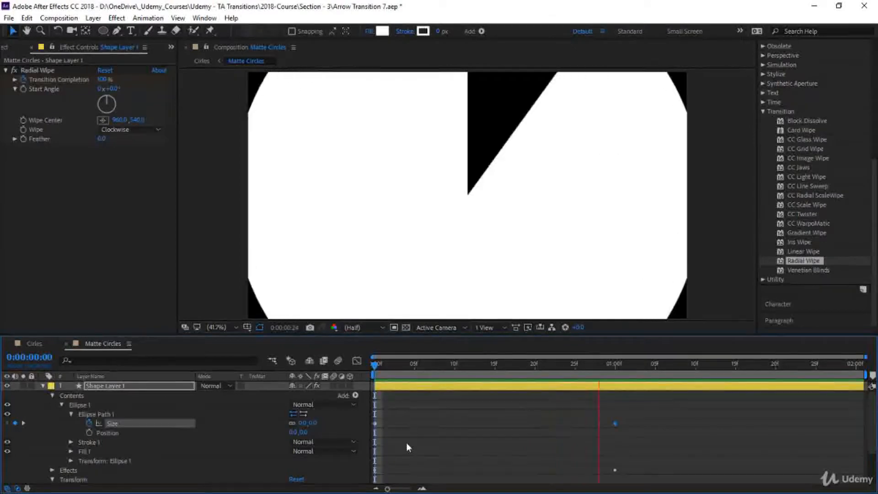
In the Cirles composition, set AdClip - 2.mp4's track matte to Luma Inverted Matte "[Matte Circles]" and preview the result.
left_click(37, 343)
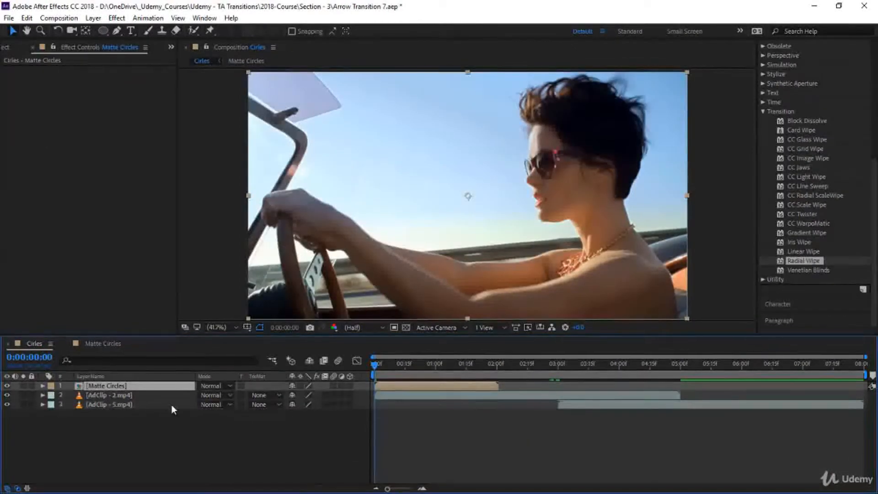
left_click(259, 395)
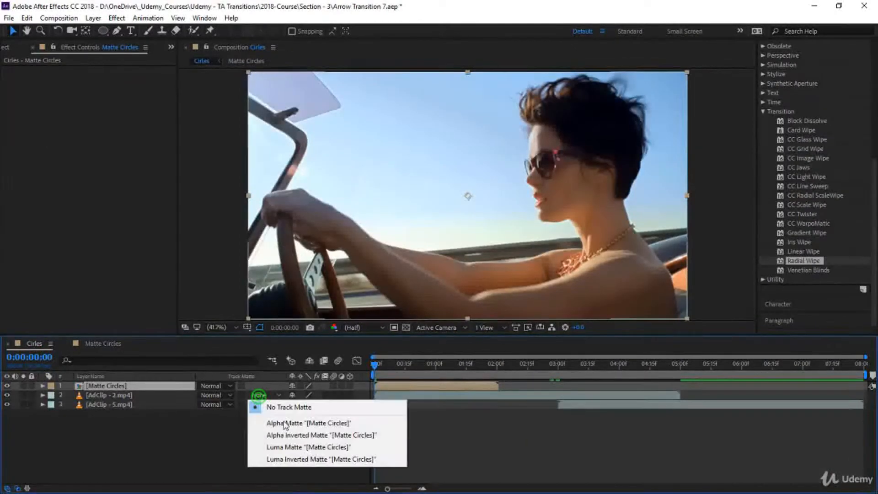
left_click(293, 459)
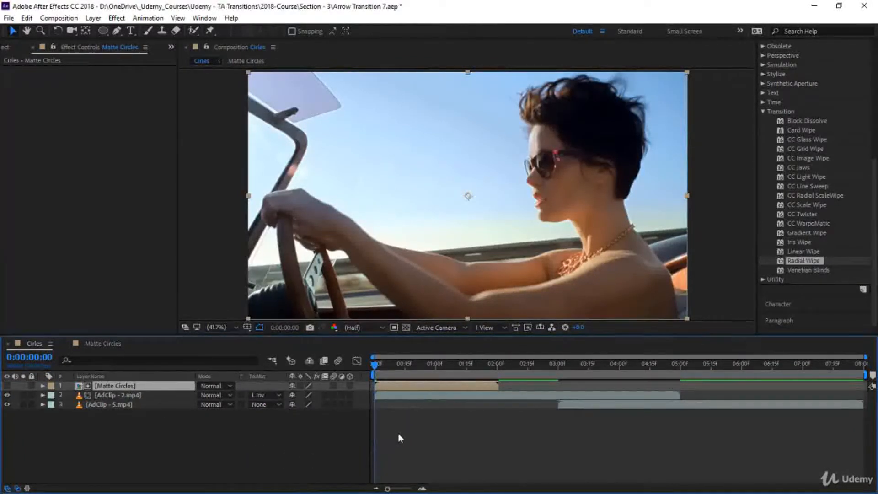
key("space")
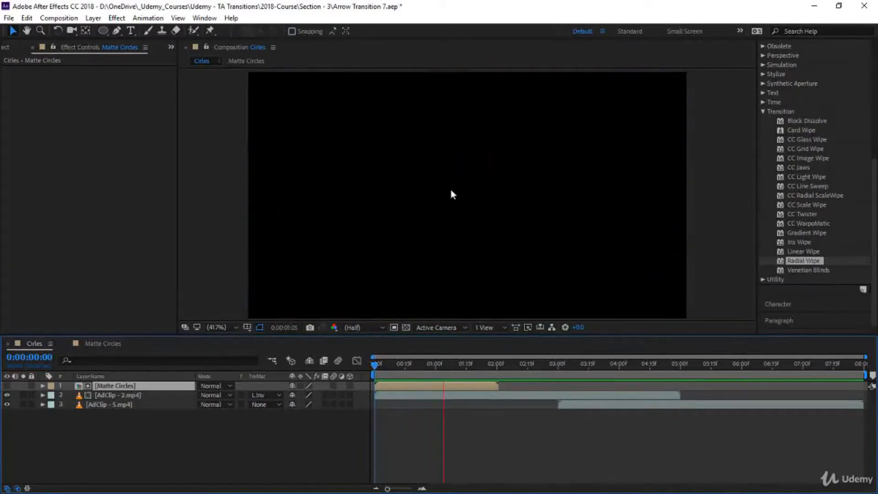
Move the Matte Circles layer to start at 0:00:03:00, aligned with the start of AdClip - 5.mp4, and check the transition at 0:00:03:26.
left_click_drag(431, 384, 595, 394)
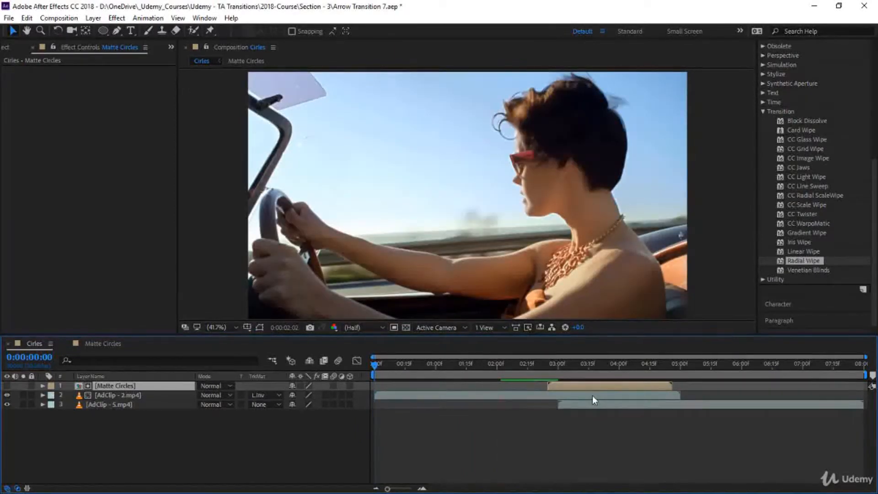
left_click(594, 394)
left_click(580, 404)
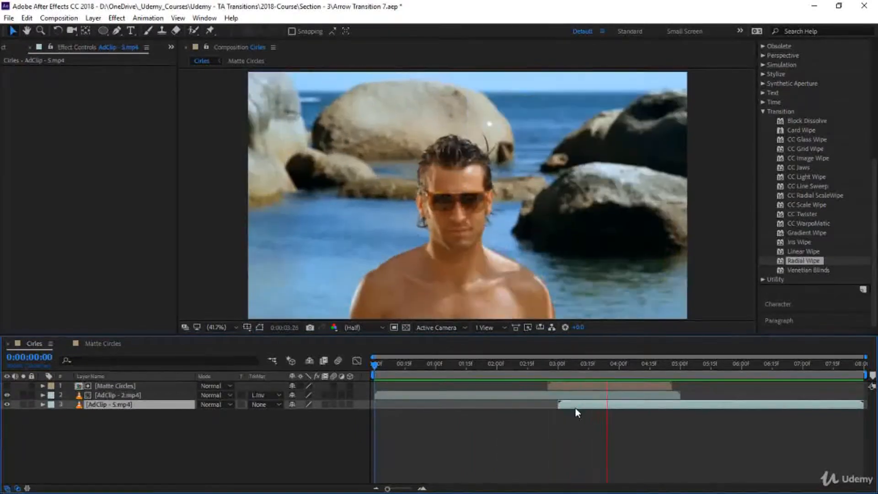
key("i")
left_click(572, 385)
mouse_move(573, 385)
left_mouse_down()
mouse_move(592, 382)
mouse_move(567, 384)
left_mouse_up()
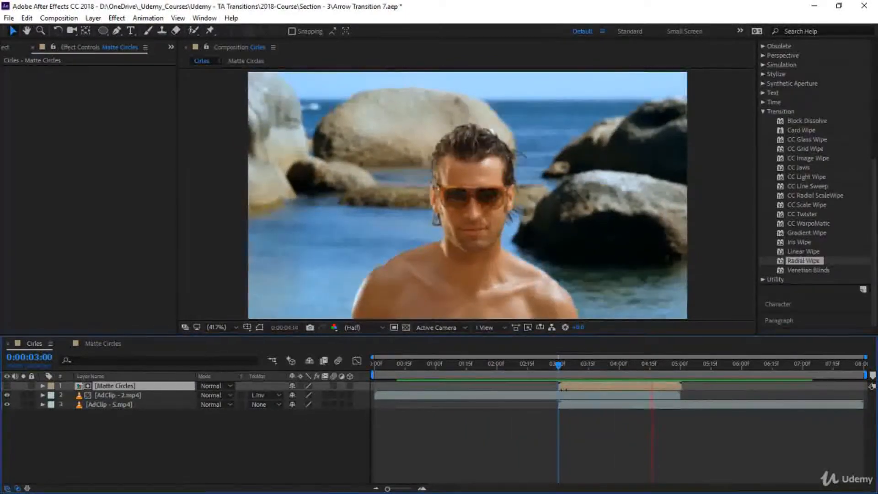
left_click(611, 364)
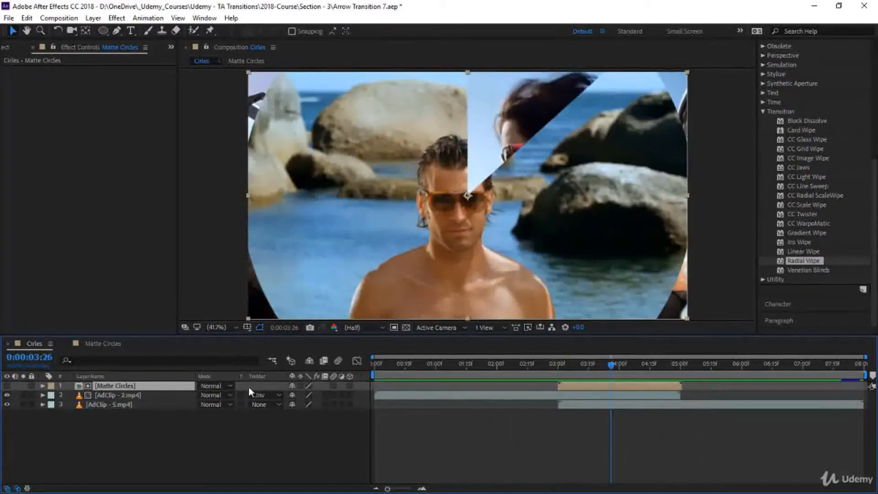
Return to the first frame of the Matte Circles composition and duplicate Shape Layer 1 three times.
left_click(93, 342)
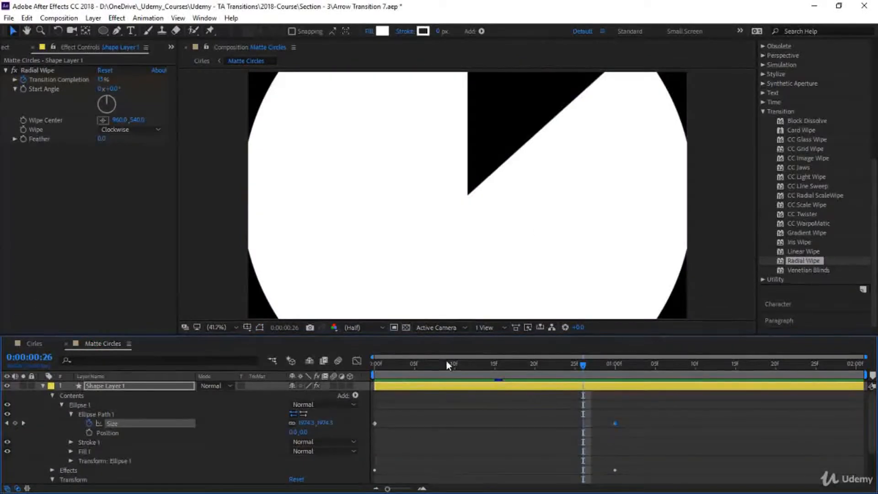
left_click(42, 386)
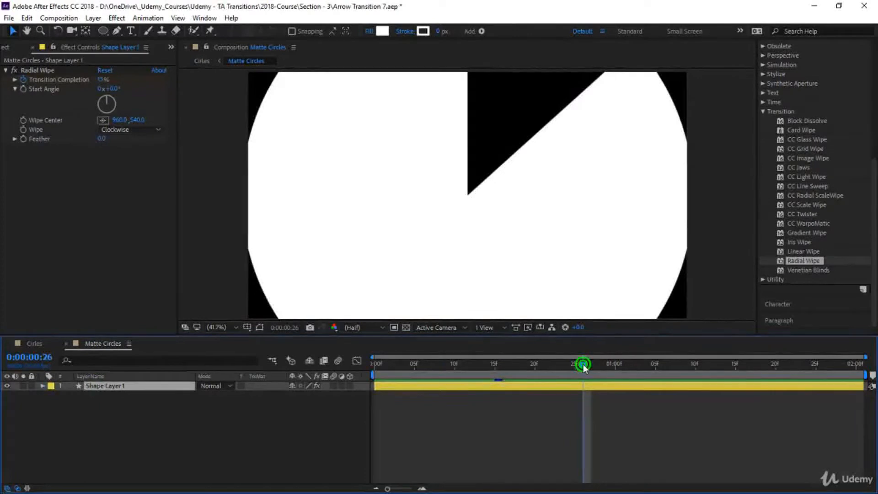
left_click_drag(583, 364, 356, 394)
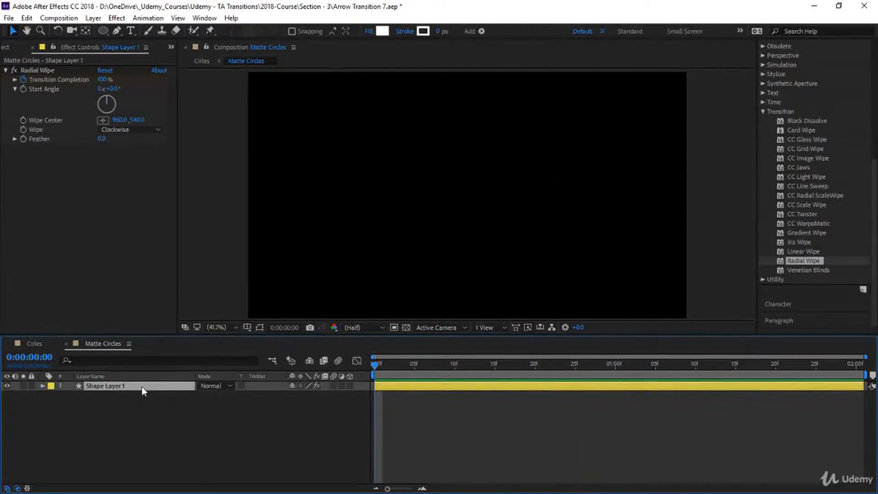
key("ctrl+d")
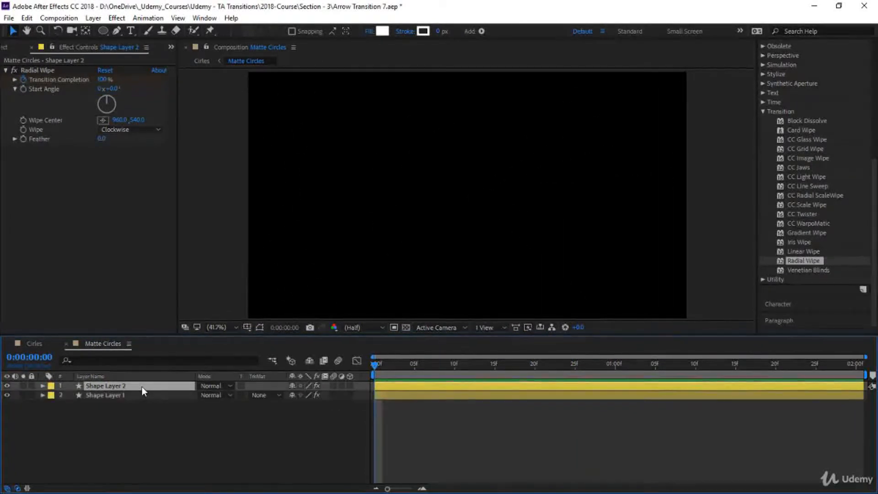
key("ctrl+d")
key("ctrl+d")
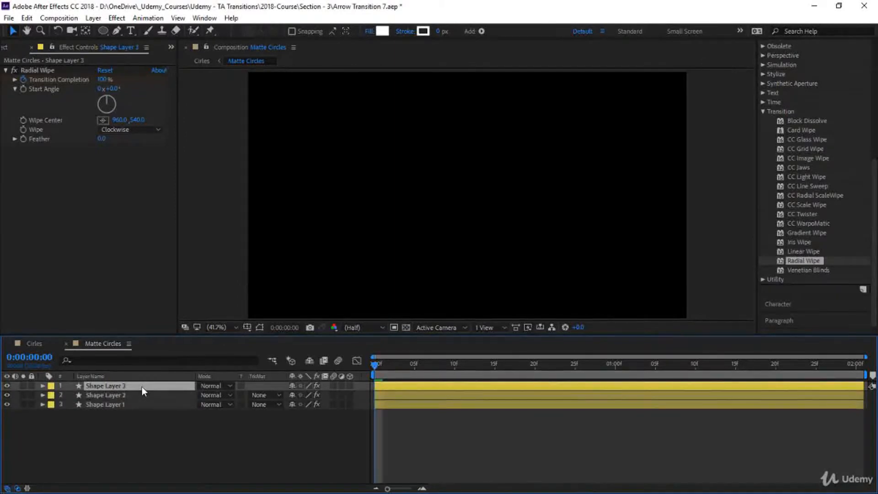
Show the keyframed properties of all four shape layers and enlarge the timeline area to fit them.
left_click_drag(91, 433, 98, 385)
key("u")
left_click_drag(470, 335, 470, 274)
Stagger the duplicates by starting Shape Layer 2 at frame 4, Shape Layer 3 at frame 10 and Shape Layer 4 at frame 15, and preview.
left_click(411, 405)
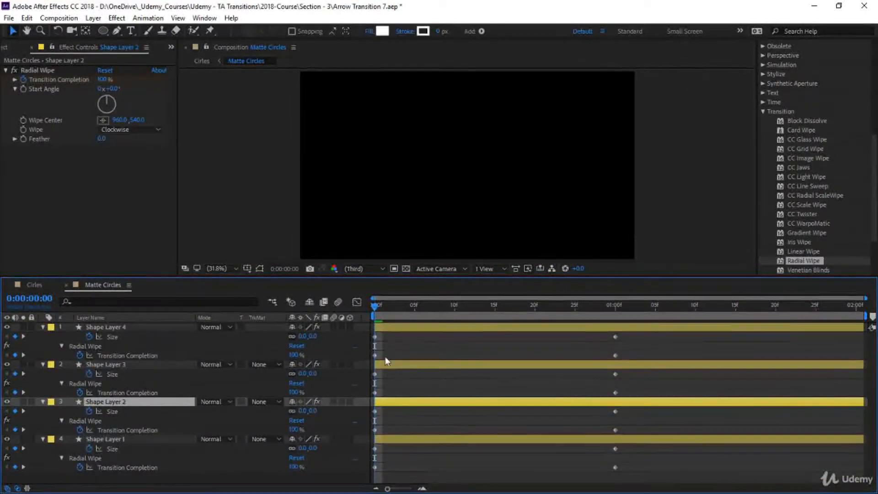
left_click_drag(396, 401, 429, 404)
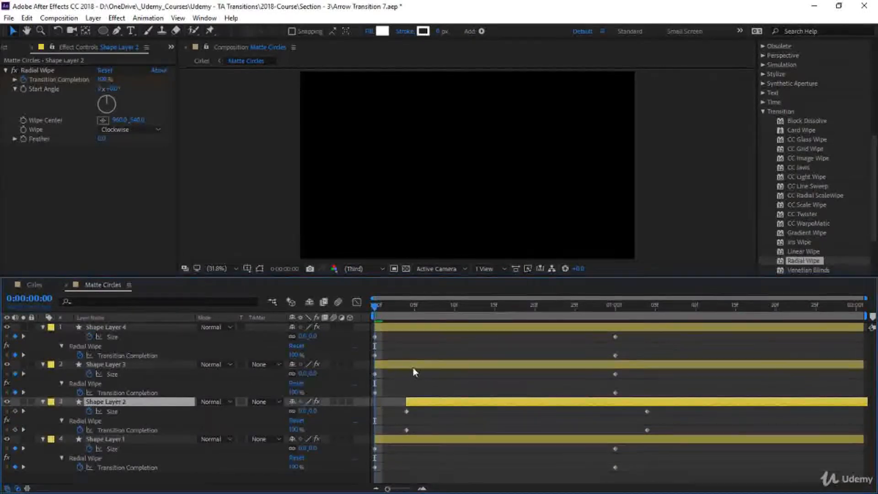
left_click_drag(413, 366, 492, 367)
left_click_drag(473, 328, 592, 333)
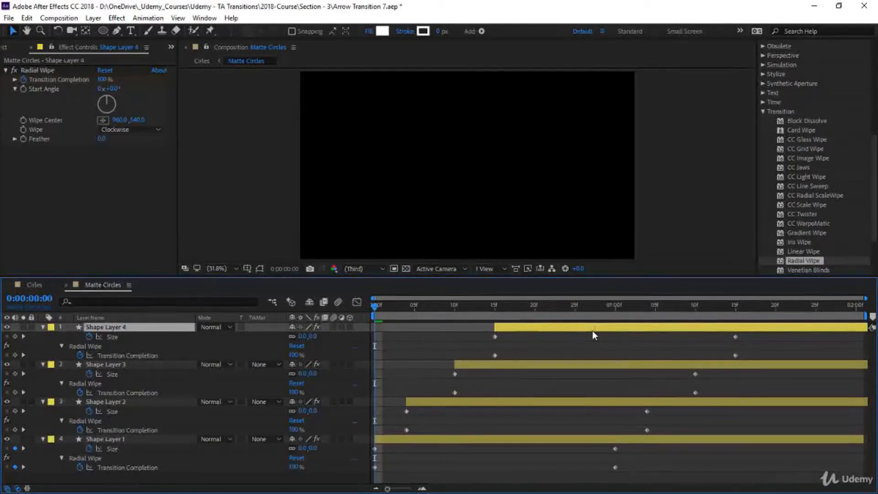
key("space")
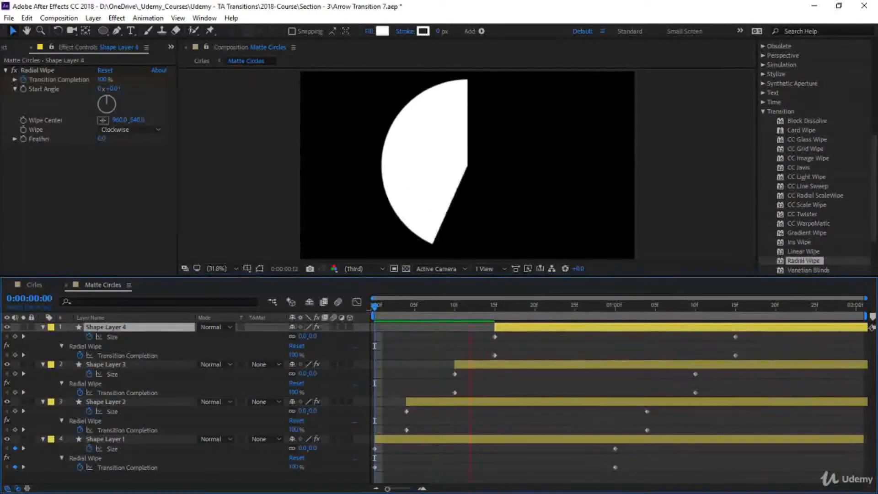
left_click(376, 306)
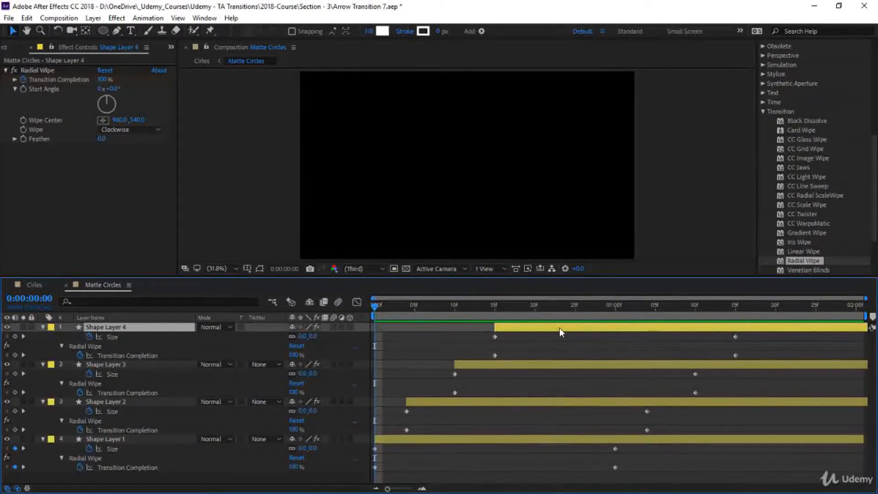
Set the fill color of Shape Layer 1 to a dark gray with 20% brightness.
left_click(481, 439)
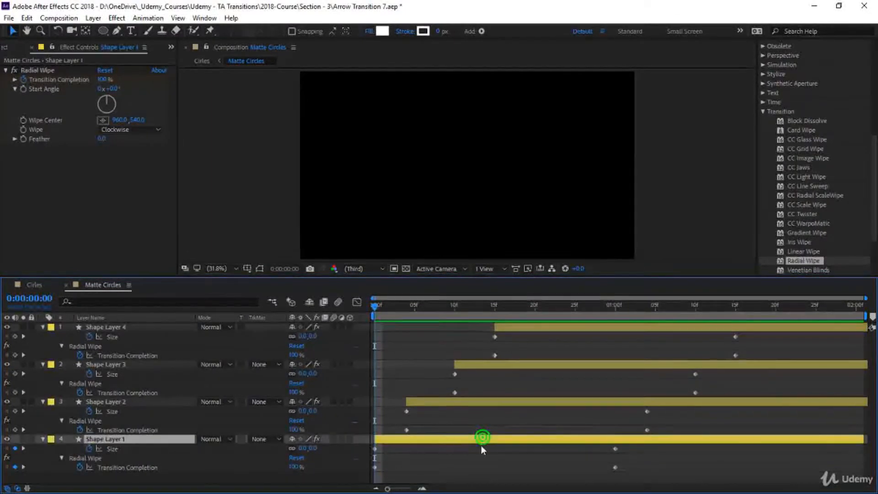
left_click(379, 31)
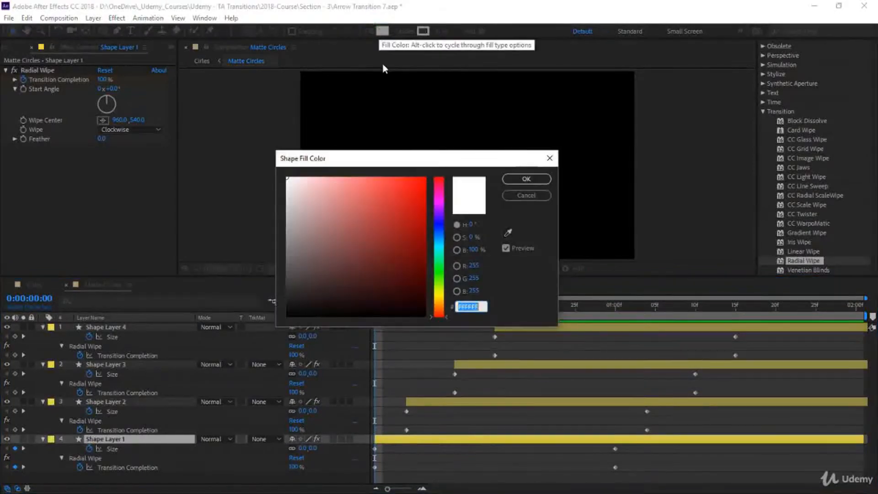
left_click(475, 251)
type("20")
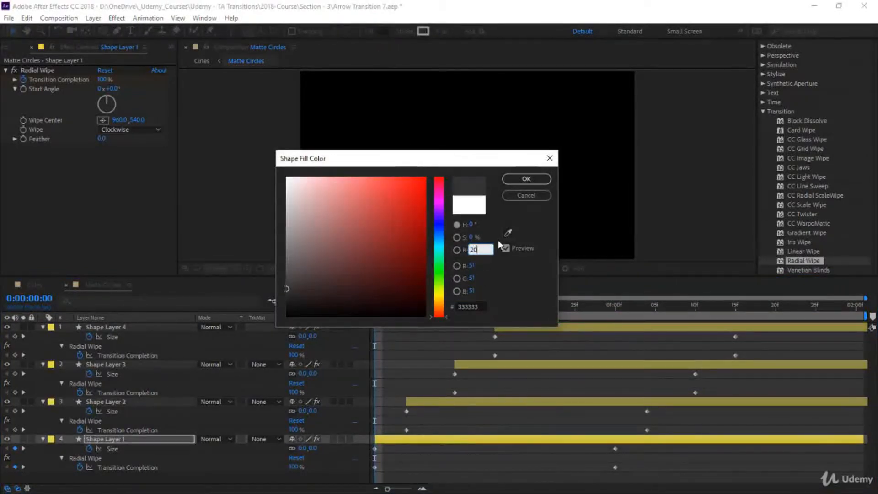
key("Return")
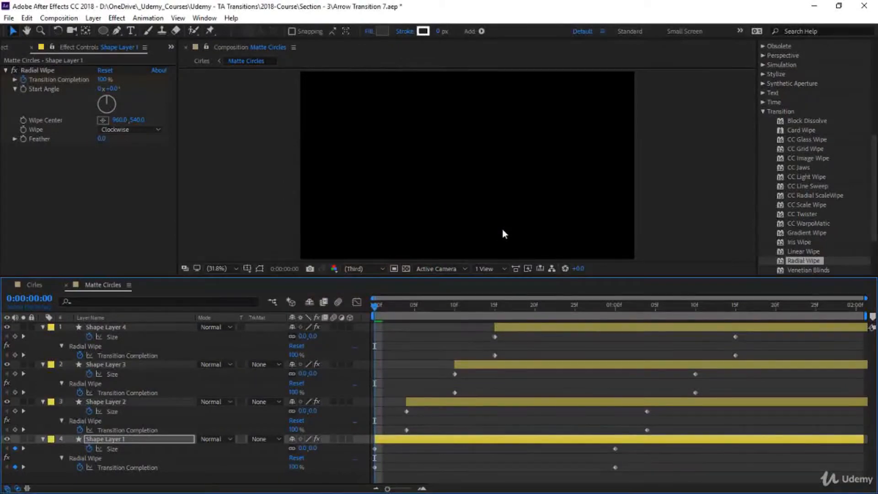
Set the fill color of Shape Layer 2 to a dark gray with 30% brightness.
left_click(488, 402)
left_click(380, 30)
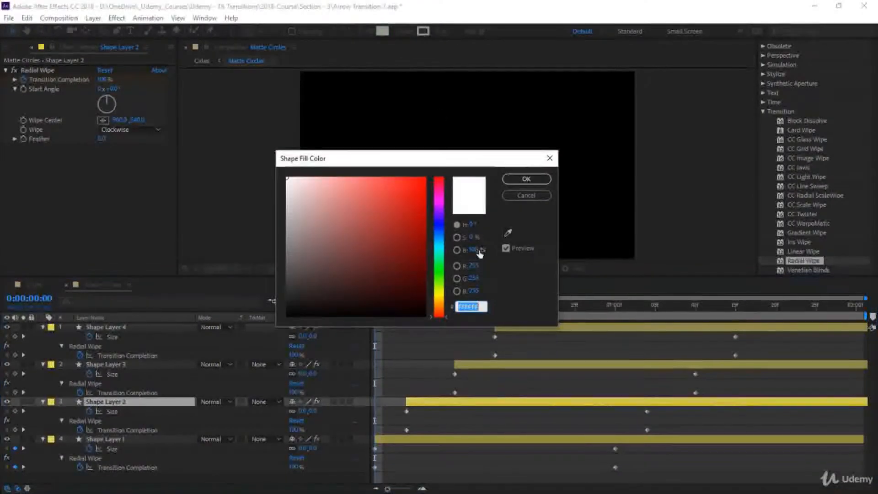
left_click(477, 251)
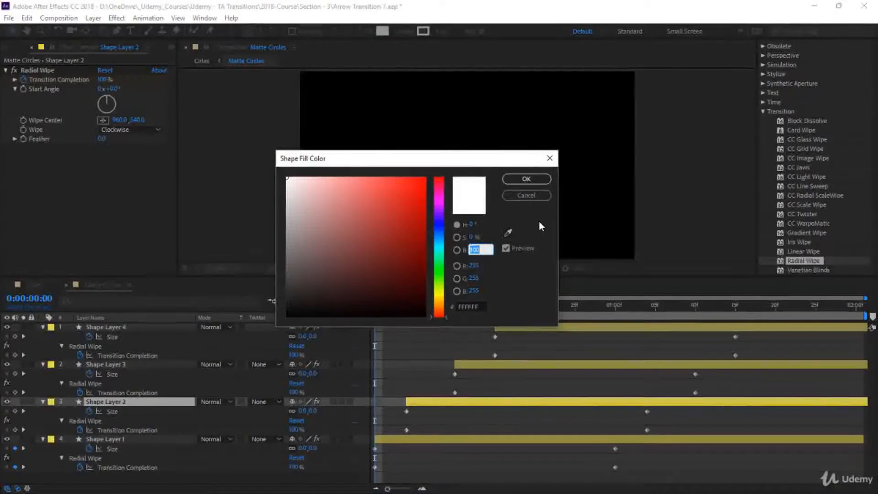
type("50")
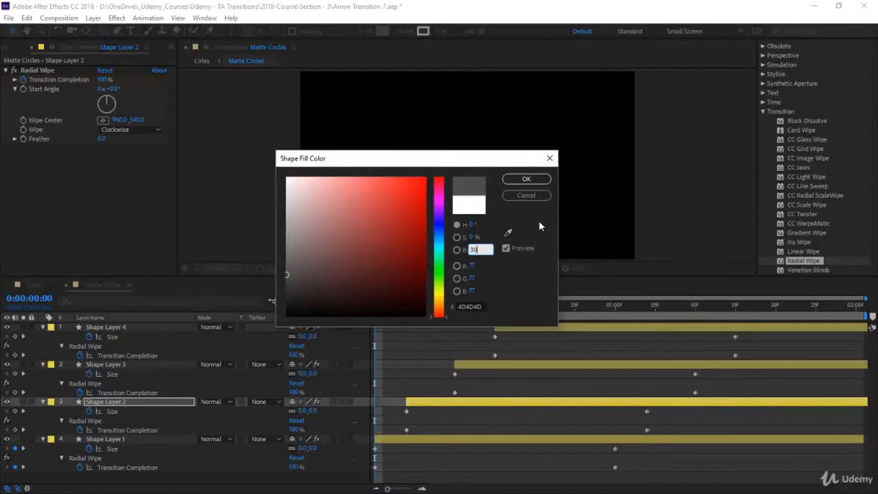
key("Return")
Set the fill color of Shape Layer 3 to a gray with 40% brightness and preview the circles.
left_click(562, 366)
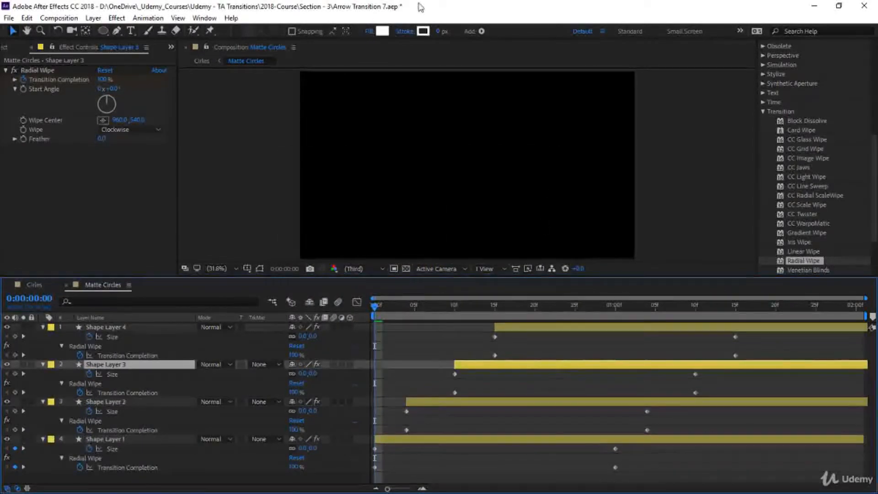
left_click(386, 30)
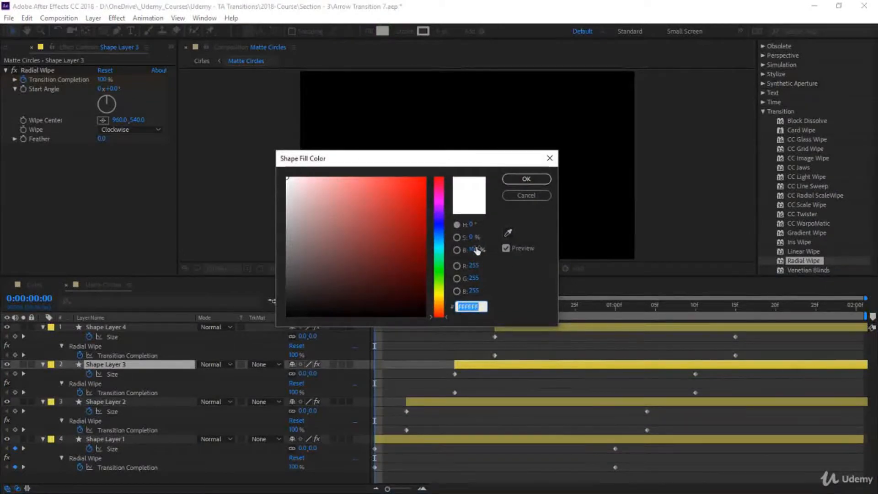
left_click(476, 249)
type("40")
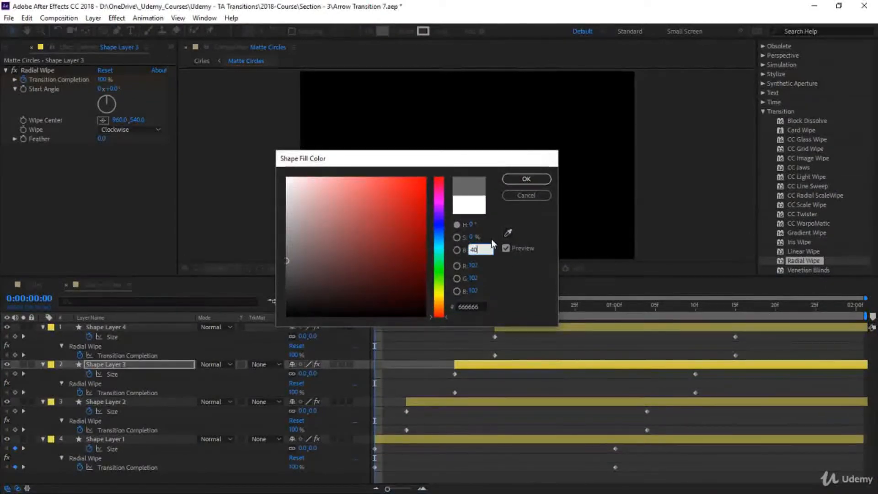
key("Return")
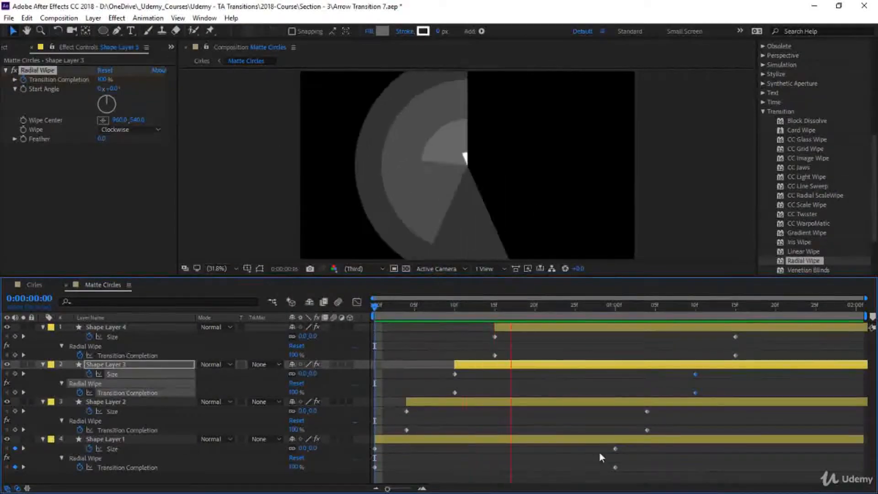
key("space")
key("space")
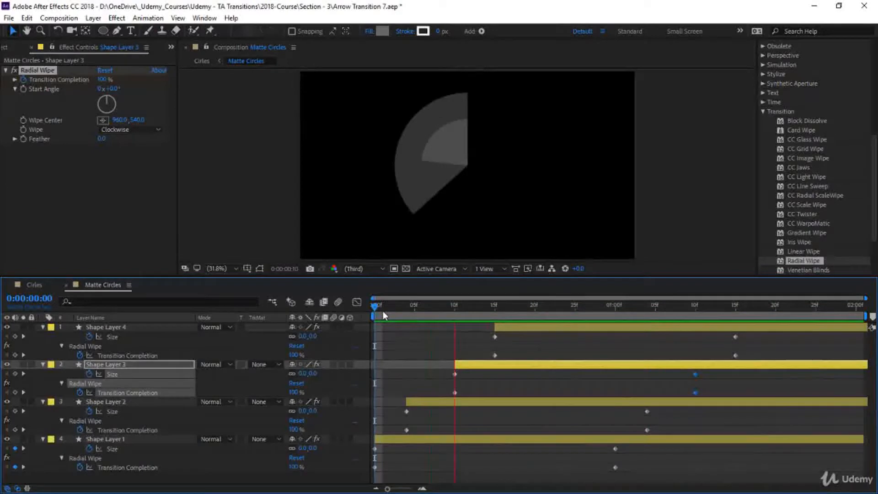
key("space")
Apply Easy Ease to all Size and Transition Completion keyframes of the four shape layers, check their speed graph and preview.
left_click(788, 466)
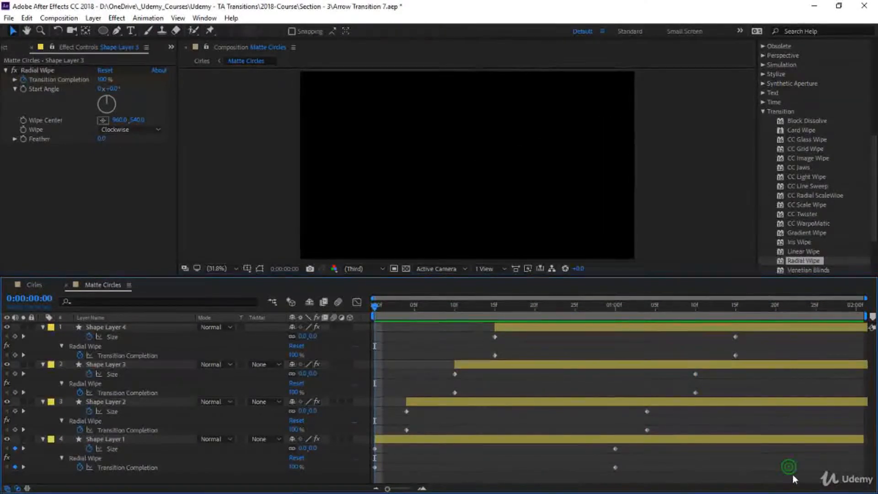
left_click_drag(799, 478, 357, 305)
key("F9")
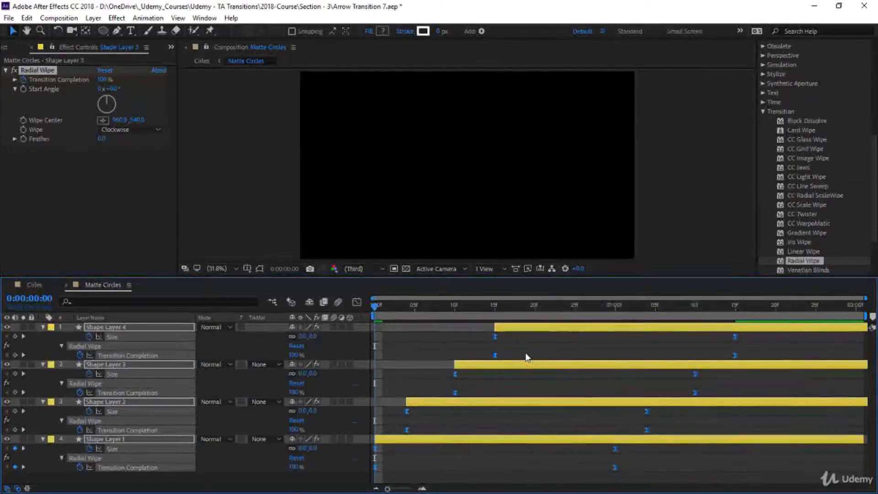
left_click(357, 301)
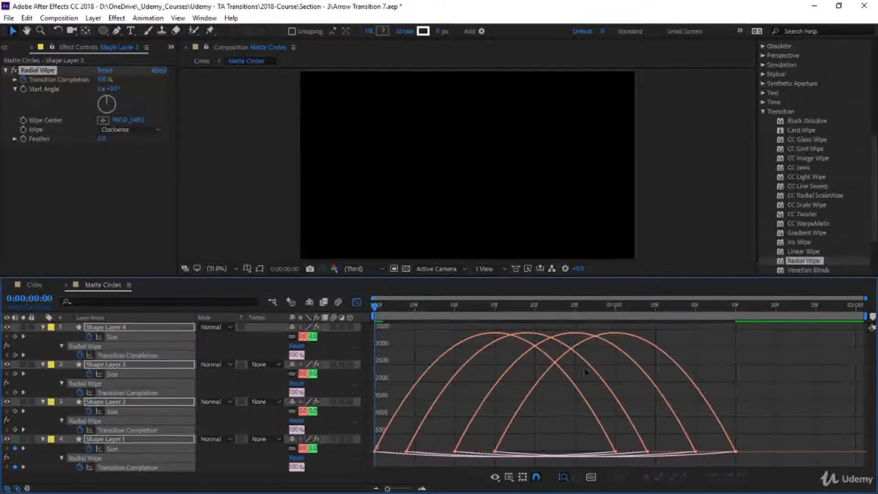
left_click(358, 300)
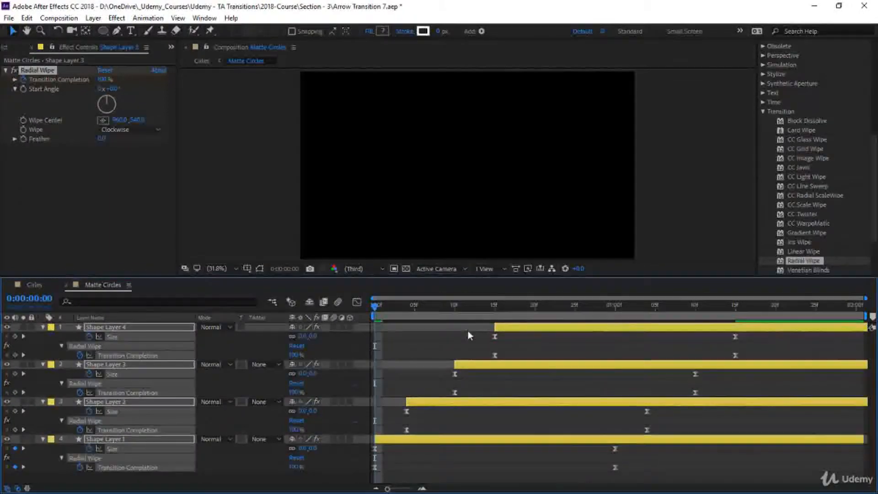
key("space")
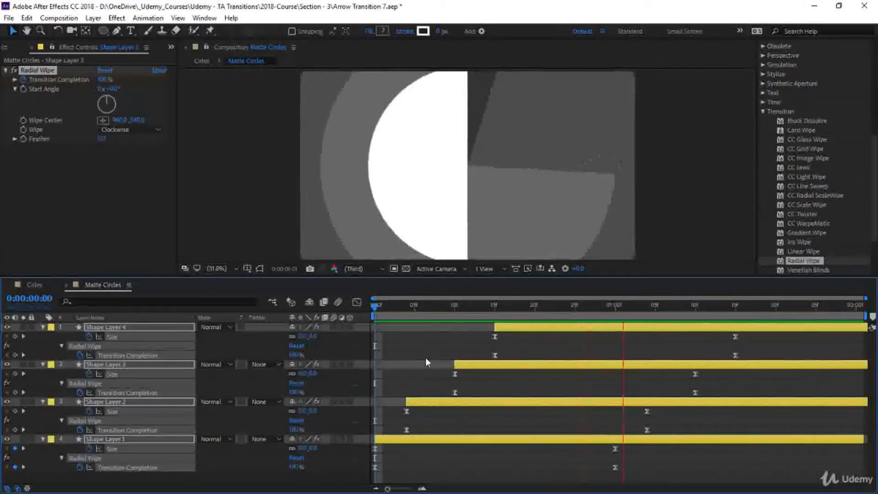
Preview the transition in the Cirles composition and inspect the blended circles at 0:00:03:15 and 0:00:03:26.
left_click(34, 284)
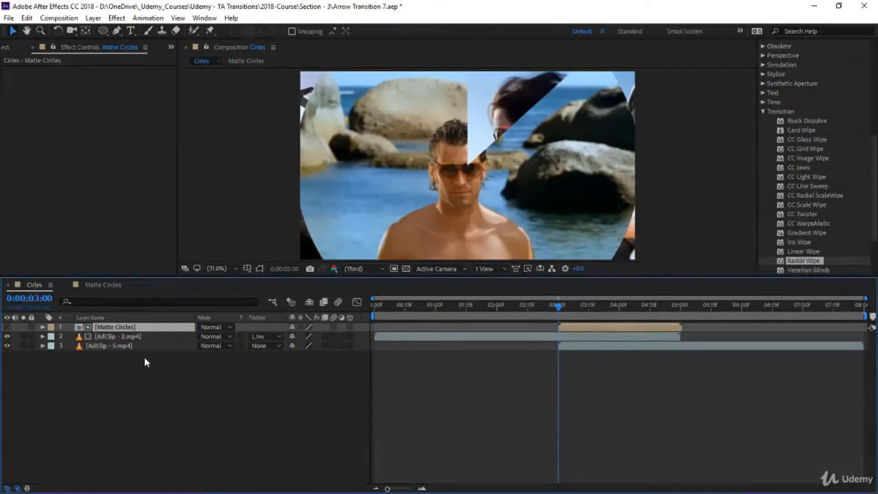
key("space")
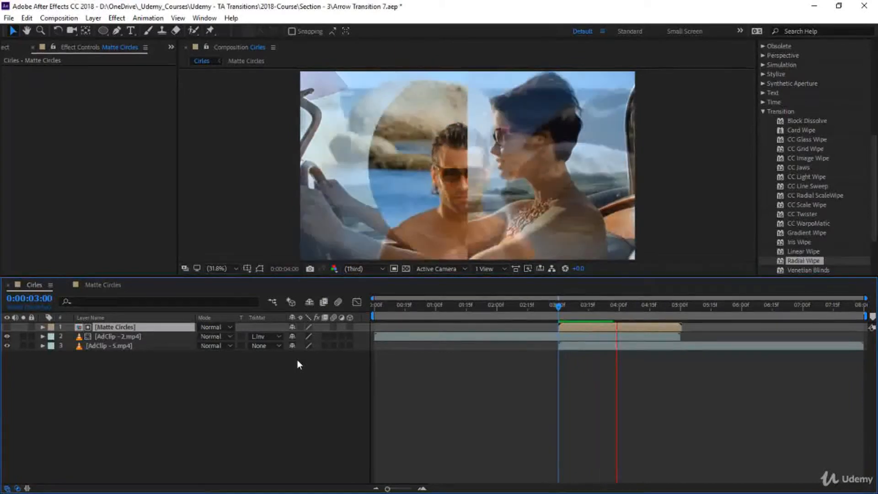
left_click_drag(559, 309, 588, 317)
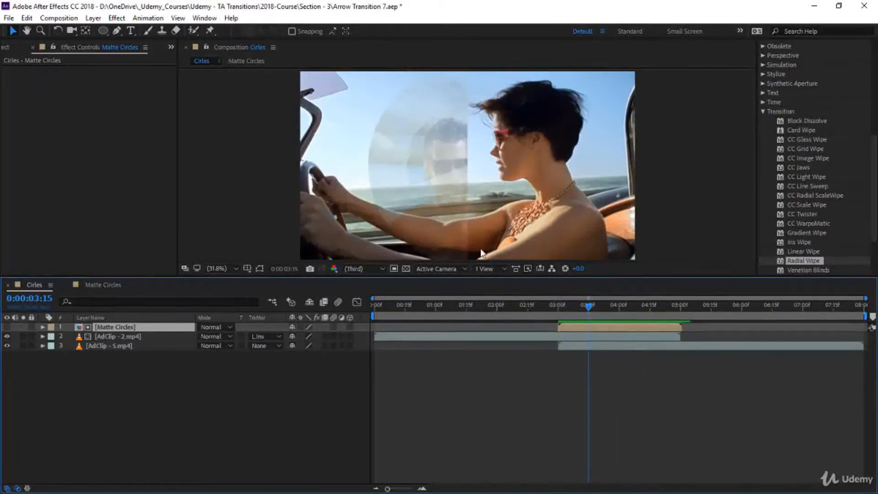
left_click_drag(590, 311, 610, 312)
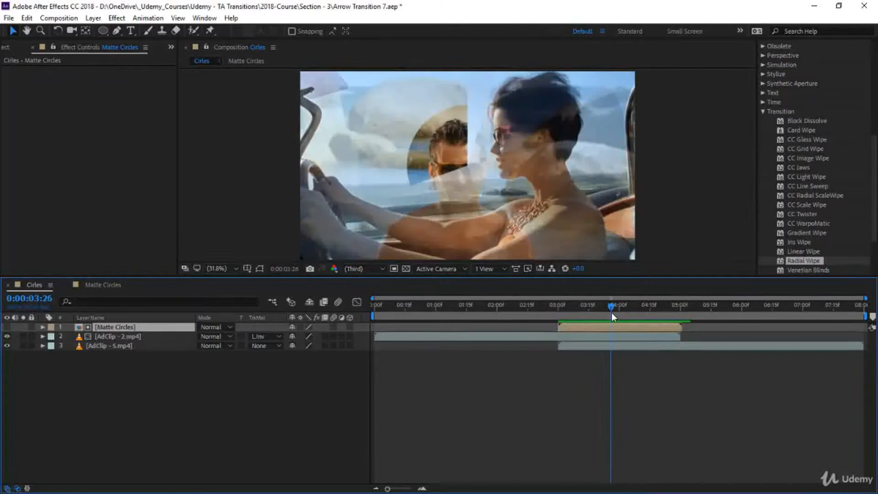
In the Matte Circles composition, lighten the fill color of Shape Layer 1 to the 30% brightness gray used by Shape Layer 2.
left_click(114, 284)
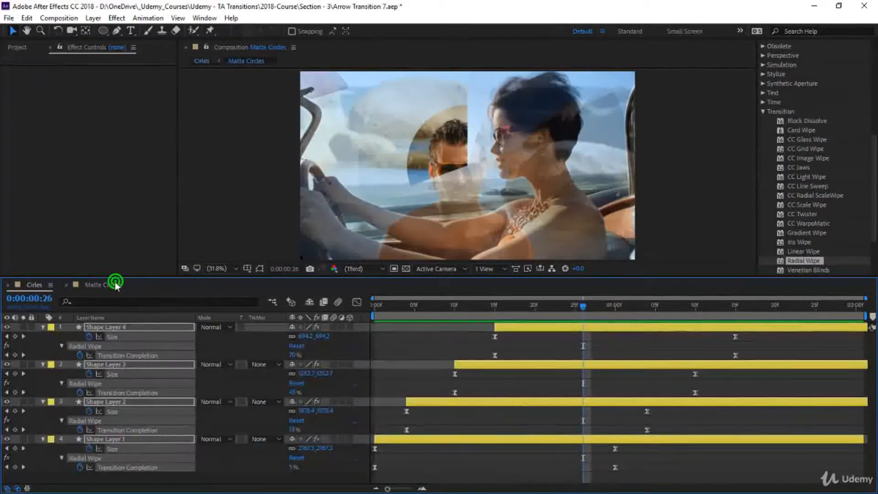
left_click(563, 382)
left_click(500, 439)
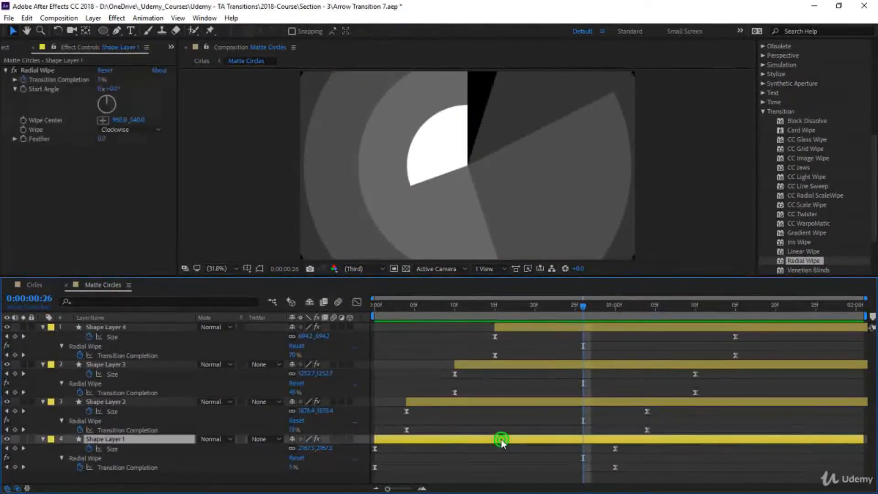
left_click(382, 31)
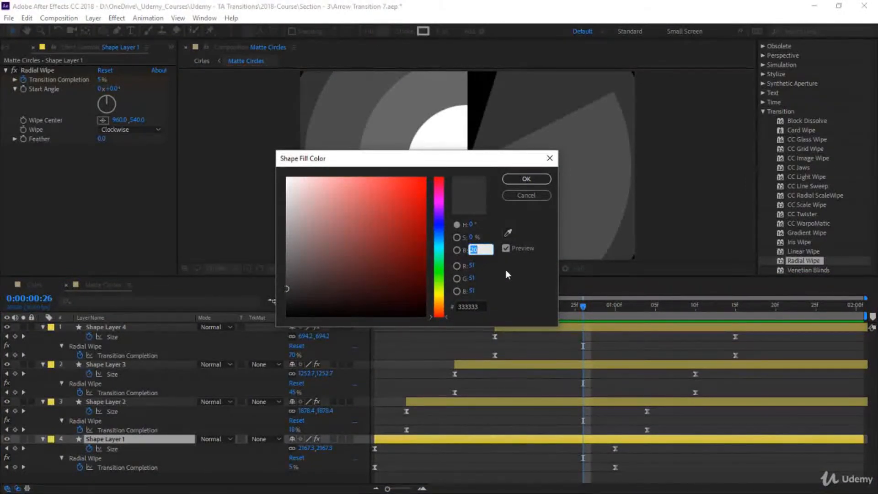
type("15")
key("Return")
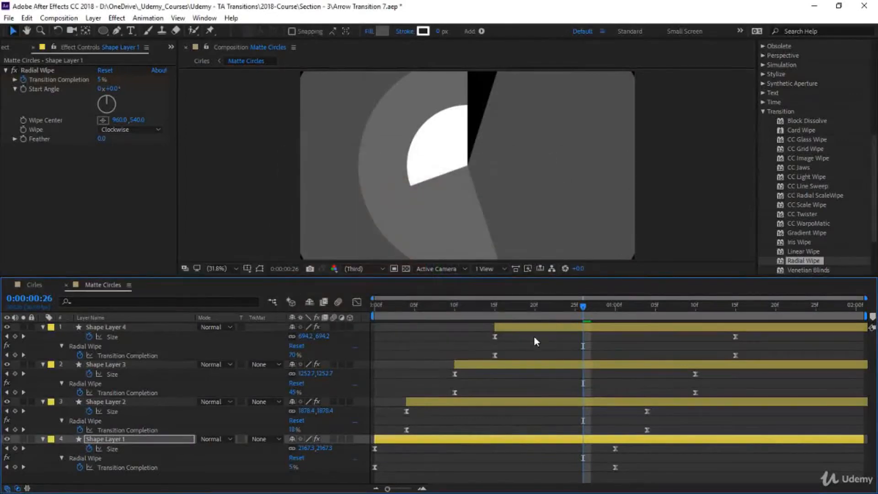
Lighten the fill color of Shape Layer 2 to a medium gray with about 50% brightness.
left_click(519, 404)
left_click(381, 31)
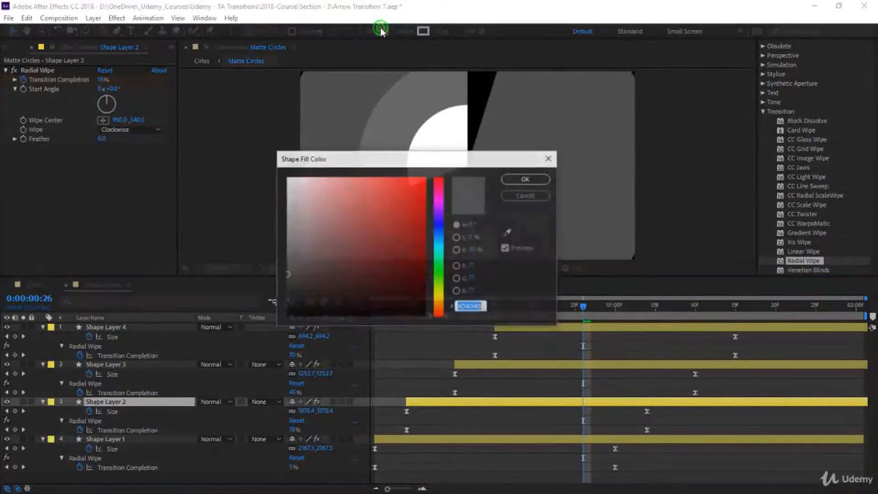
left_click(471, 251)
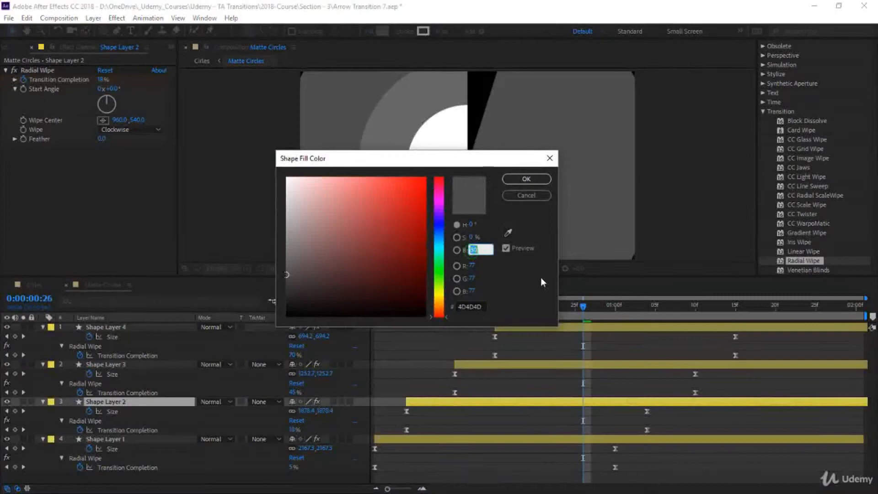
type("5")
key("Return")
Set the fill color of Shape Layer 3 to a light gray with 60% brightness.
left_click(548, 367)
left_click(381, 31)
left_click(472, 249)
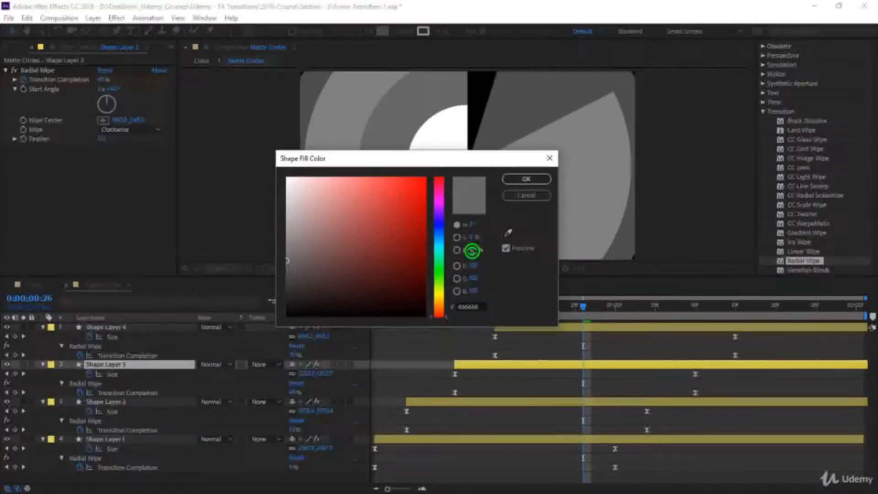
type("60")
key("Return")
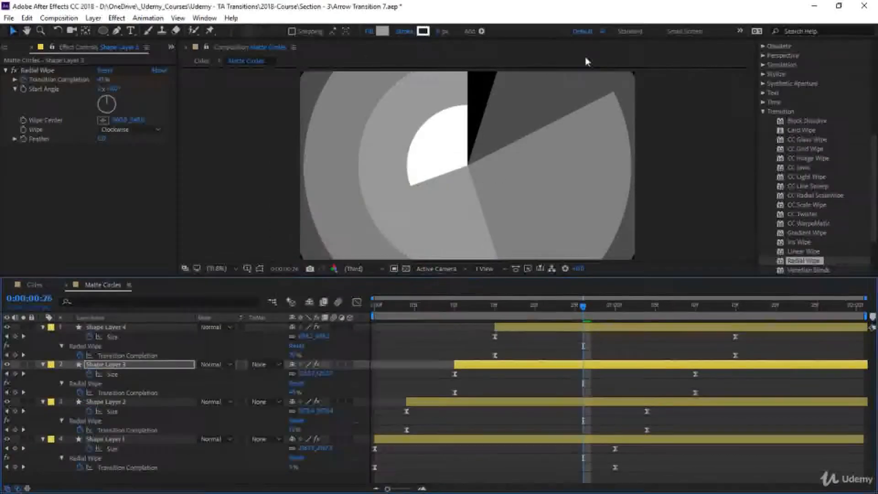
Slow the circles by shifting the end keyframes of all four shape layers together until Shape Layer 4's reach 0:00:02:00, and preview.
left_click_drag(581, 307, 374, 316)
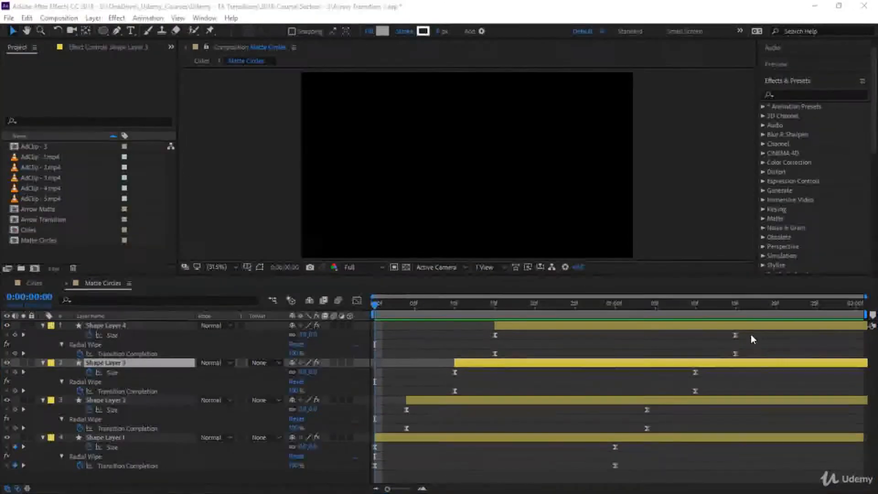
left_click_drag(750, 333, 604, 489)
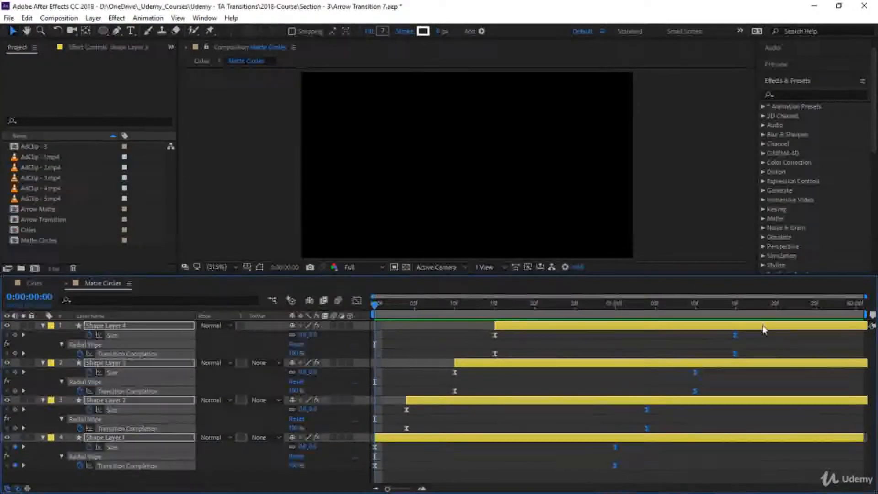
left_click(736, 336)
left_click_drag(735, 337, 855, 338)
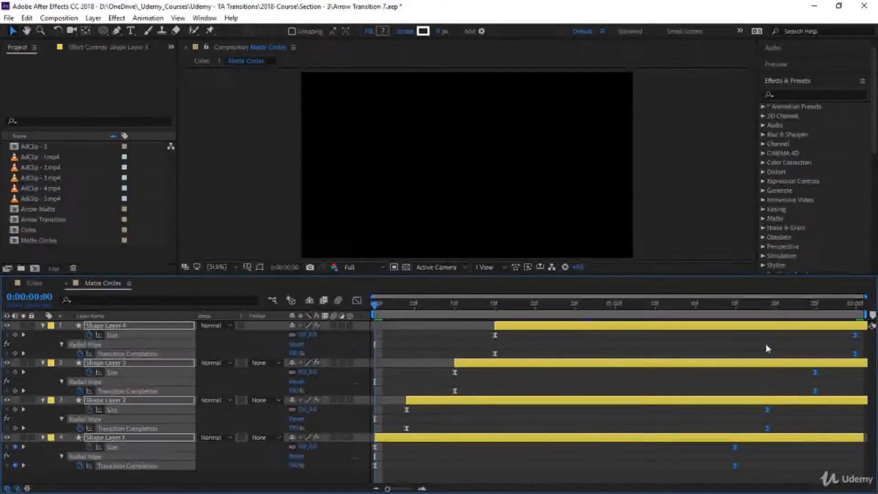
type("200")
key("Return")
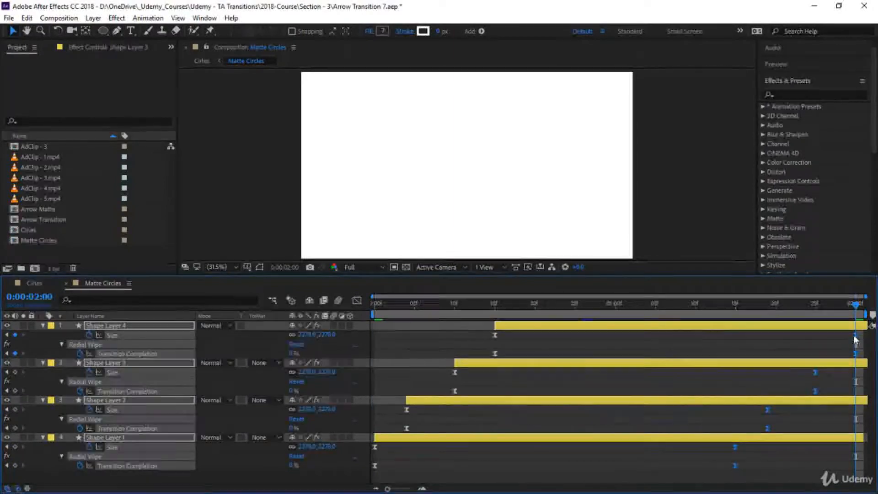
mouse_move(855, 337)
left_mouse_down()
mouse_move(848, 337)
mouse_move(856, 339)
left_mouse_up()
key("space")
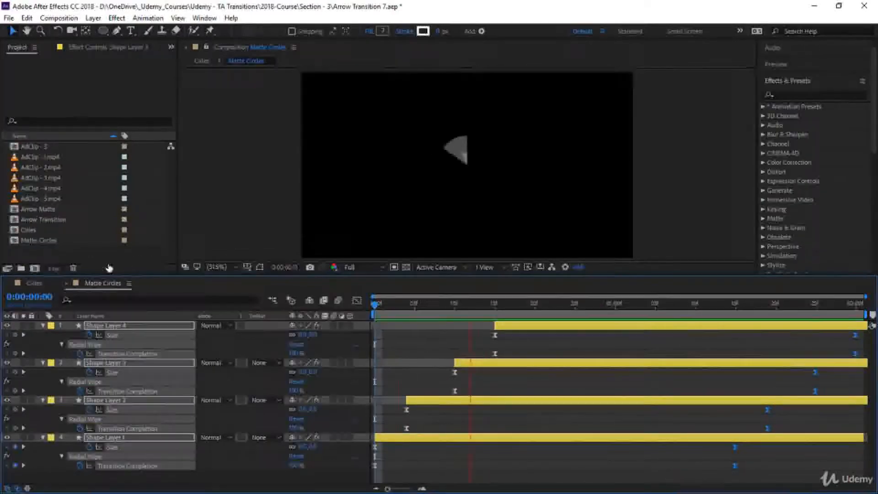
Return to the Cirles composition and preview the slowed transition between the two clips from 0:00:02:14.
left_click(420, 314)
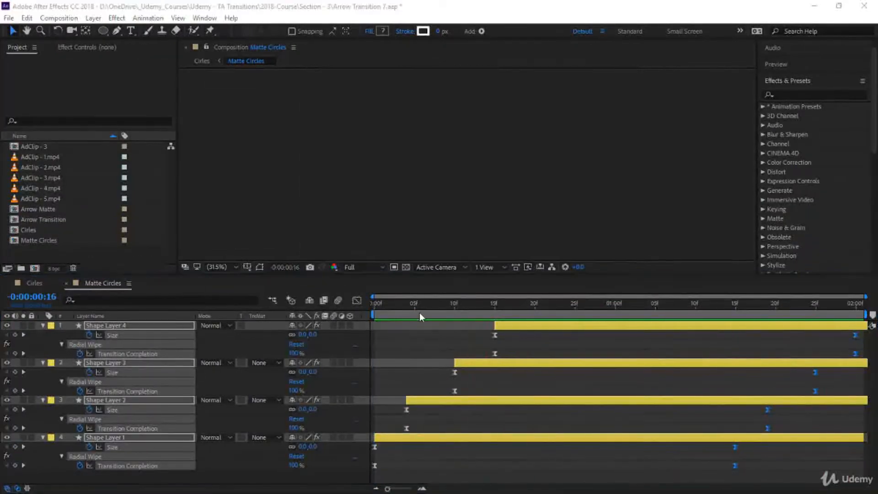
left_click(40, 282)
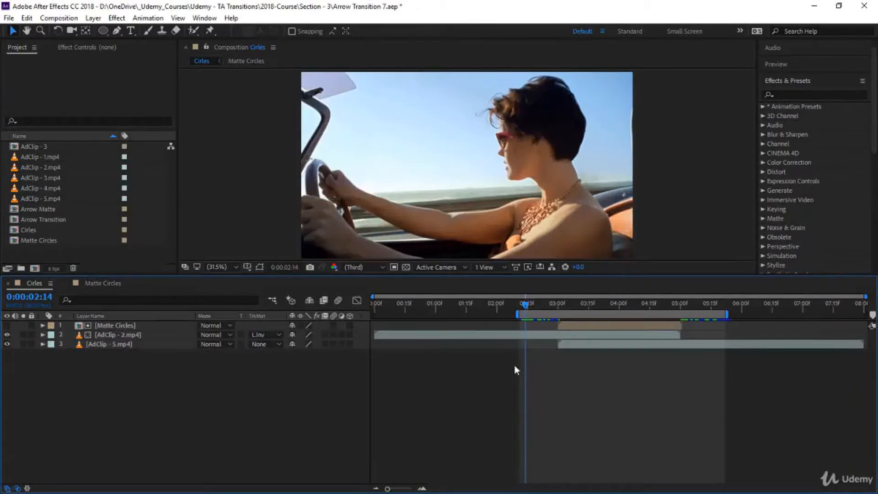
key("space")
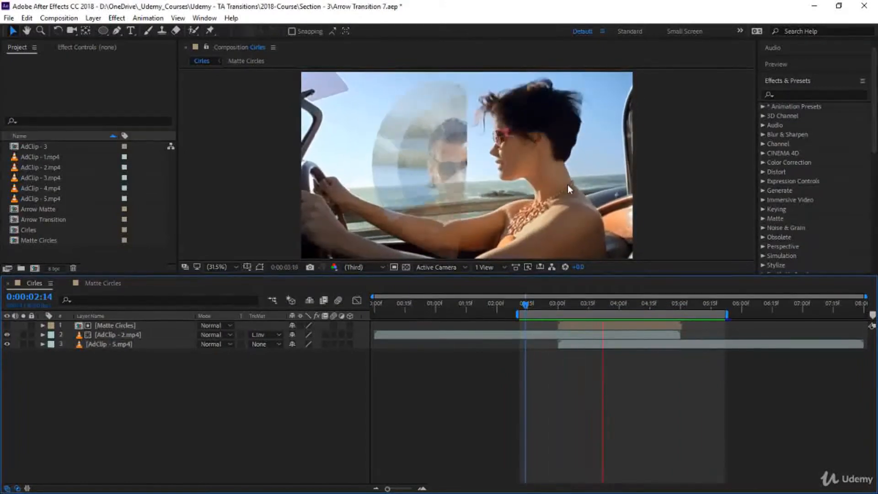
Check the speed curves of the circles' keyframes in Matte Circles and preview the transition in the Cirles composition.
left_click(103, 283)
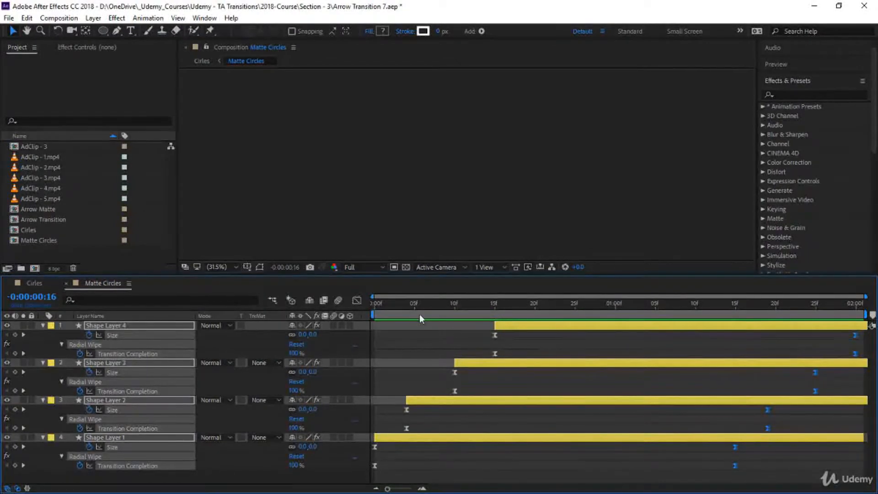
key("shift+F3")
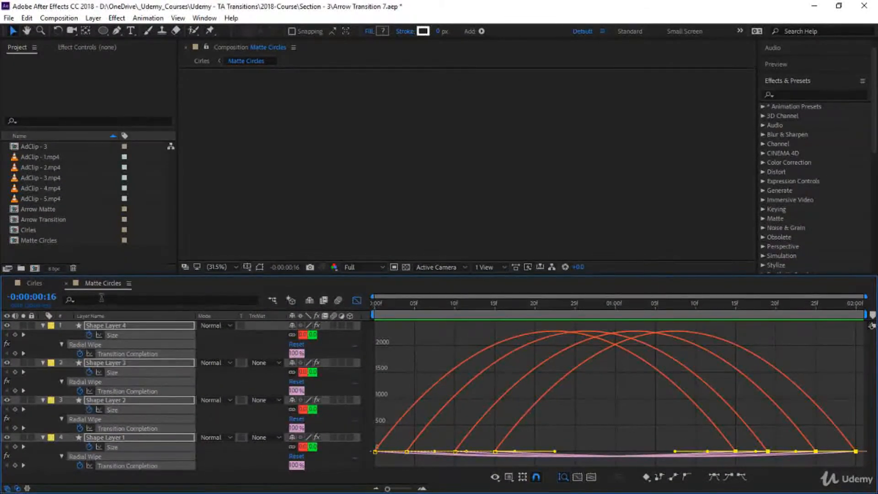
left_click(32, 283)
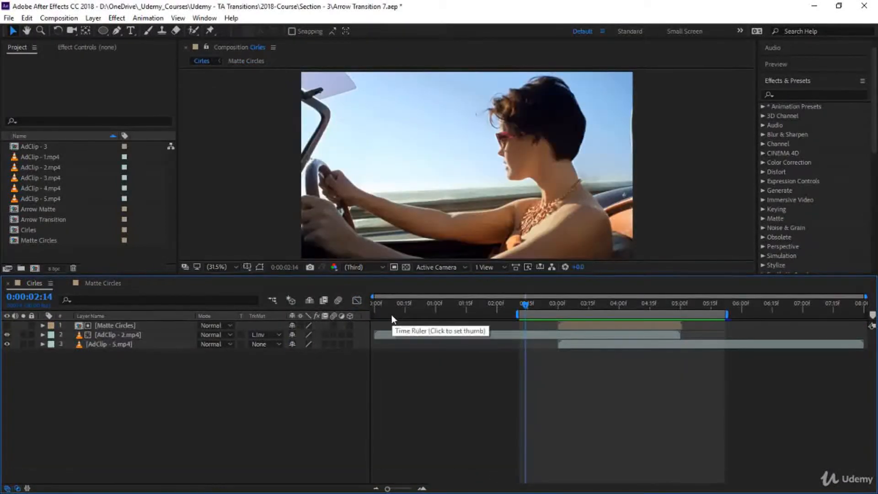
key("space")
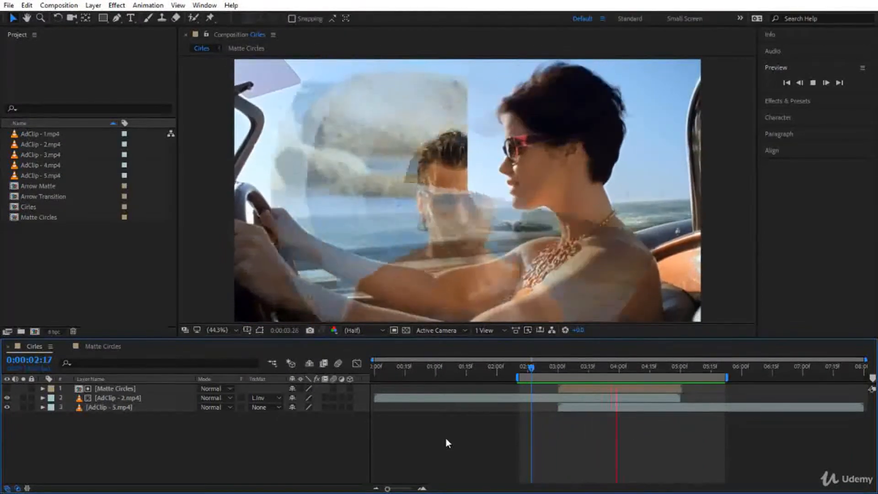
Give all four shape layers in Matte Circles a white 10 px stroke and check the outlines in the Cirles composition.
left_click(116, 350)
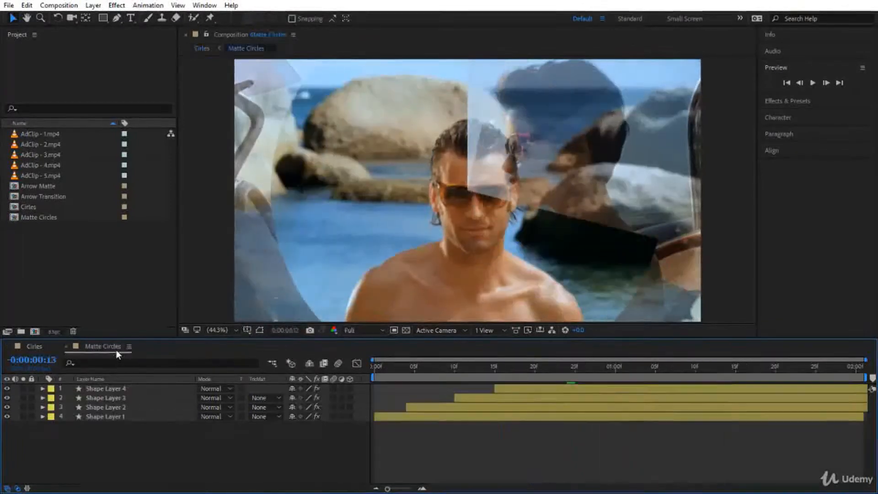
left_click_drag(112, 452, 106, 384)
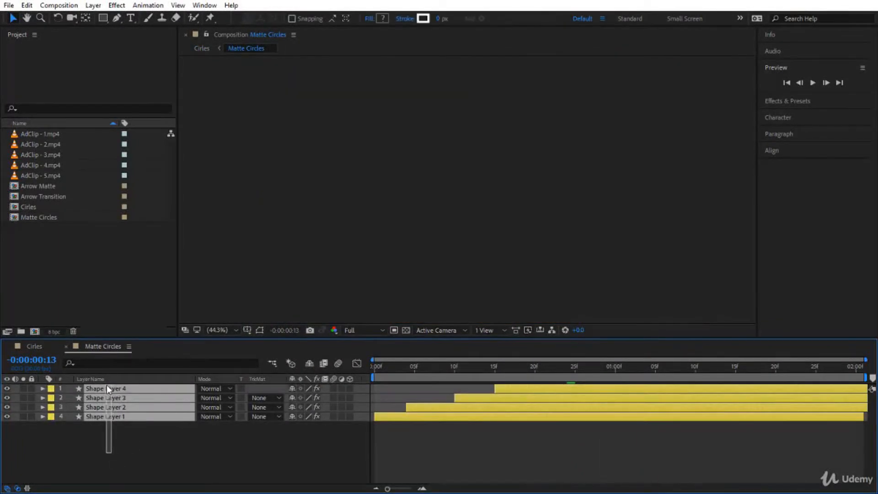
left_click(423, 18)
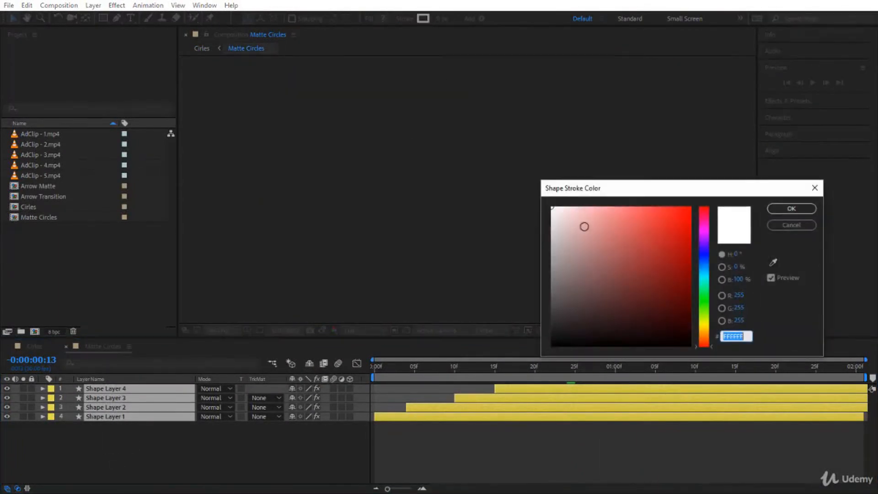
left_click(790, 210)
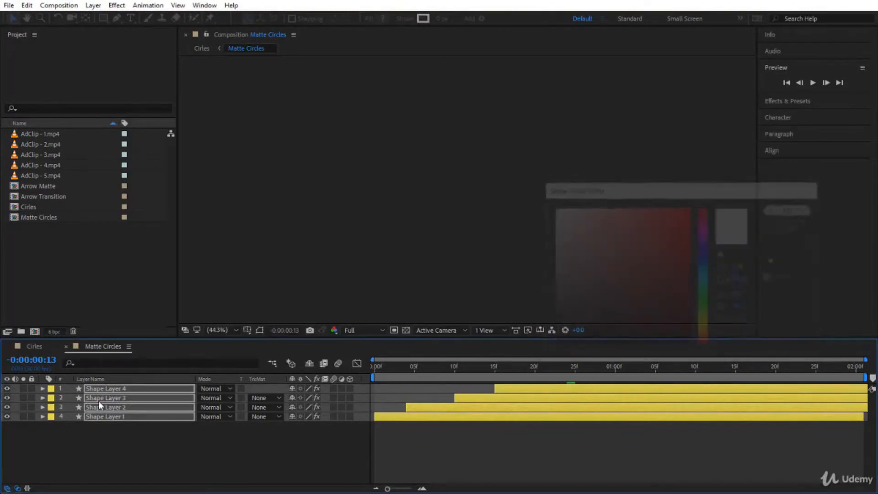
left_click(438, 21)
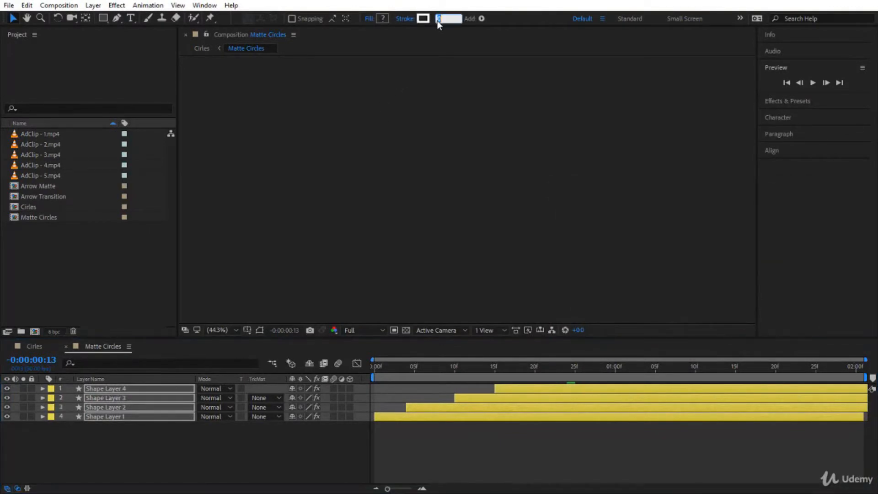
type("10")
left_click_drag(548, 375, 620, 393)
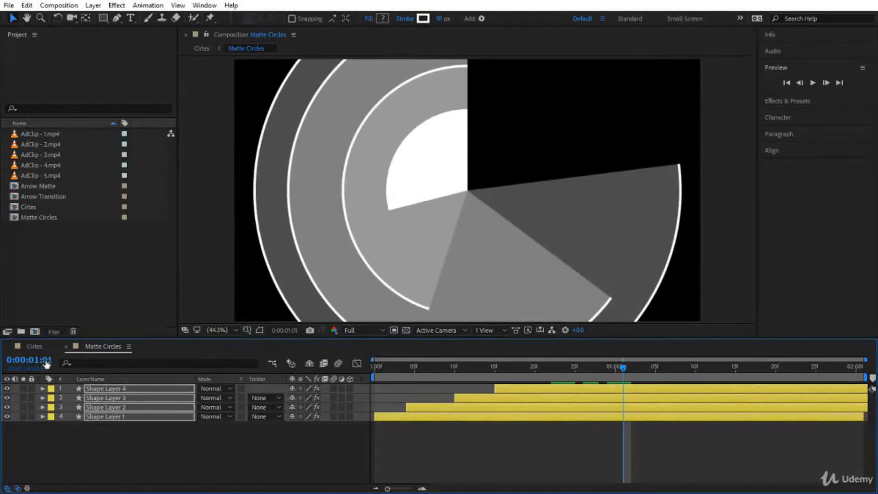
left_click(40, 345)
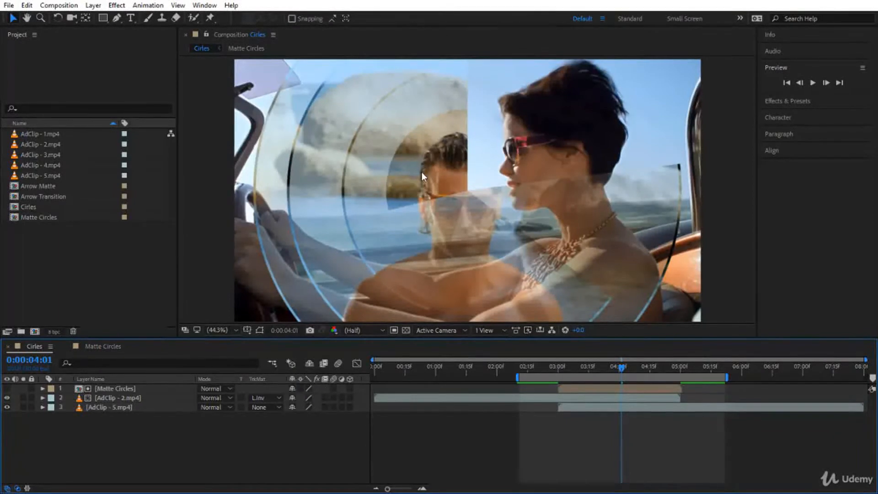
Set the stroke color of Shape Layer 4 in Matte Circles to black (000000).
left_click(109, 348)
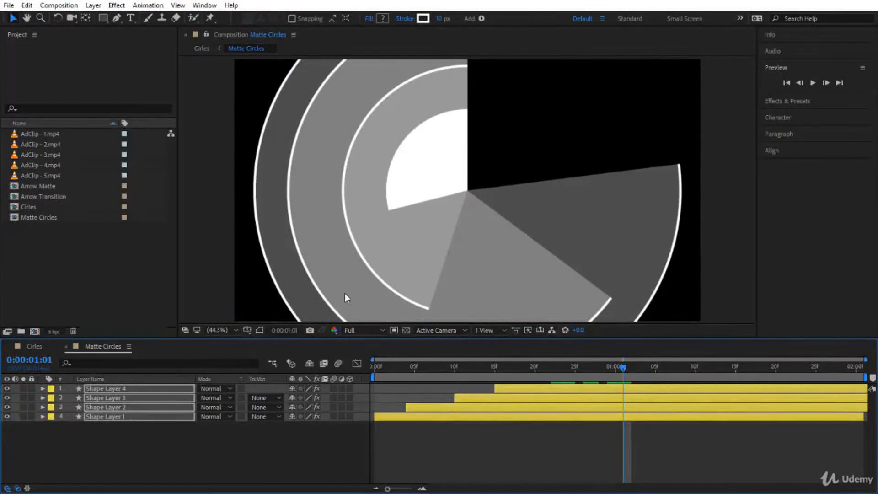
left_click(221, 434)
left_click(534, 389)
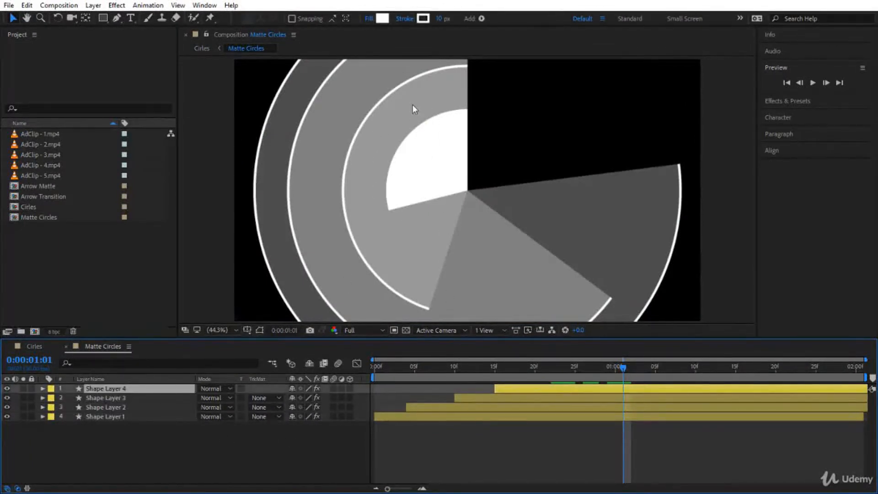
left_click(422, 19)
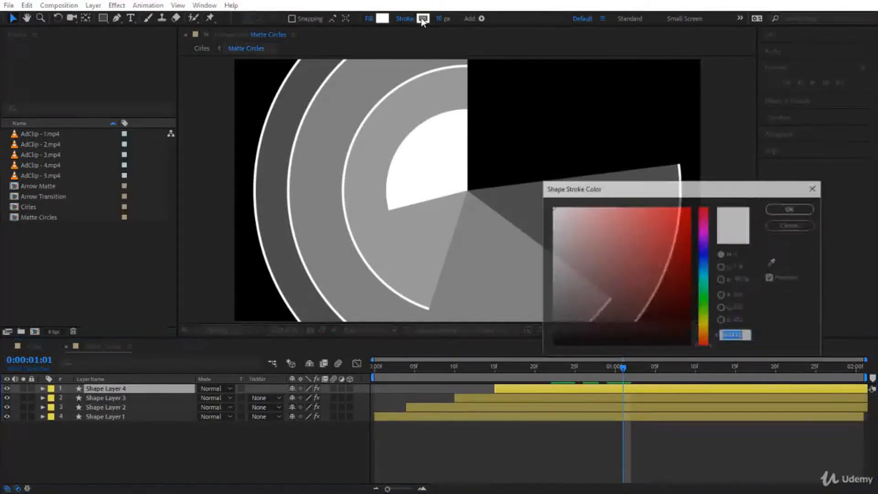
left_click_drag(581, 291, 513, 407)
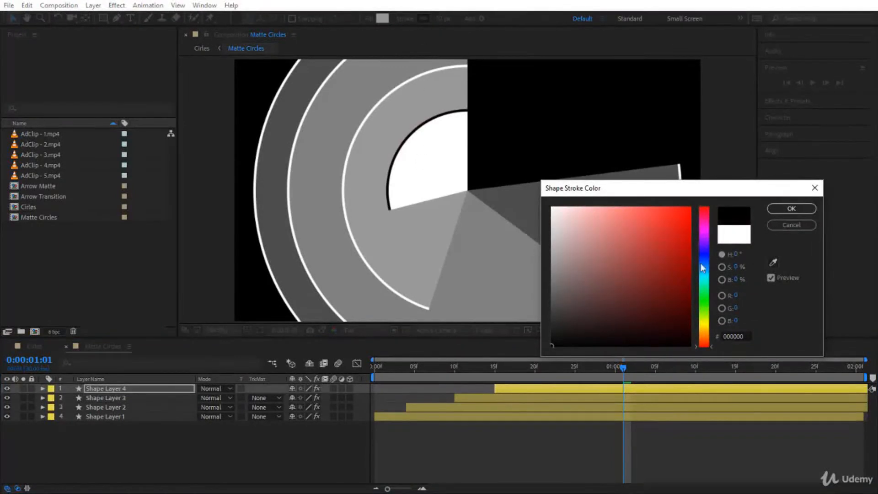
left_click(791, 209)
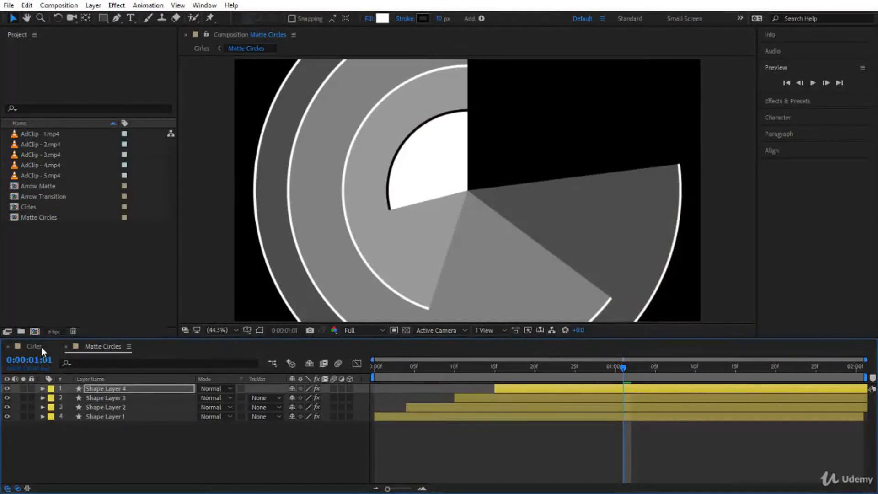
Preview the outlined circle transition in the Cirles composition from 0:00:02:14 and inspect the frame at 0:00:04:08.
left_click(42, 347)
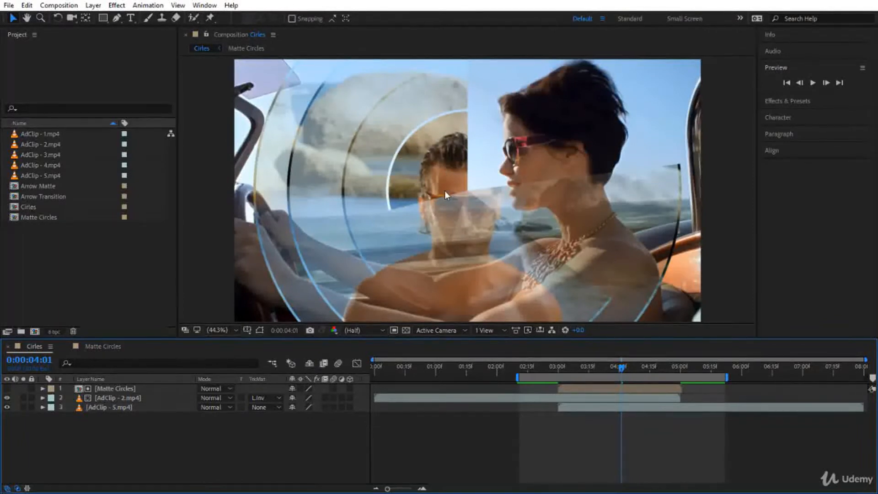
left_click_drag(621, 368, 525, 368)
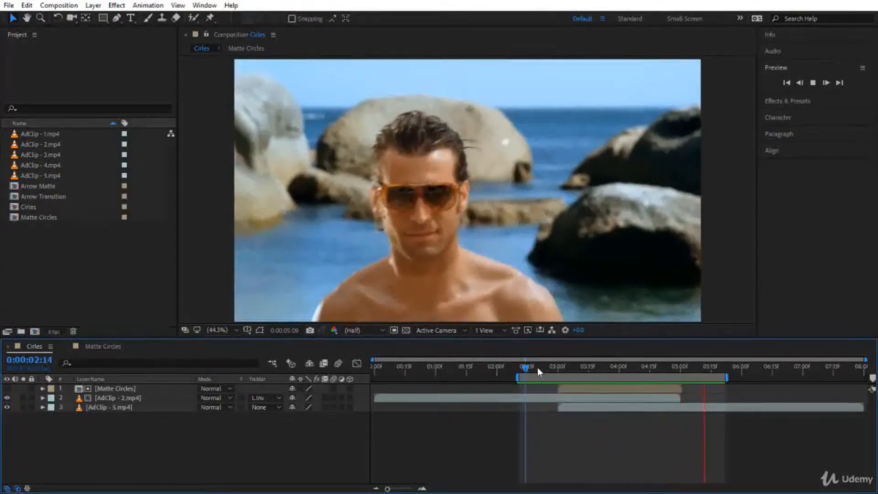
left_click_drag(525, 367, 636, 402)
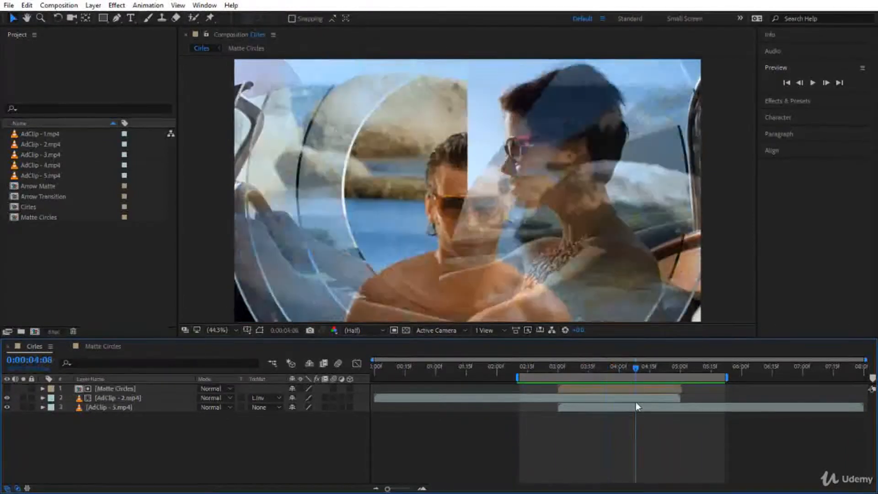
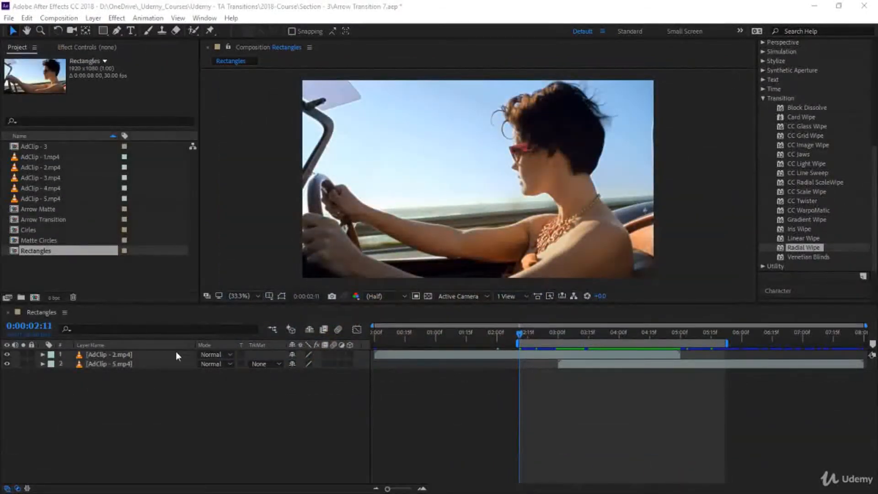
Add a full-frame gray rectangle shape layer above the two clips in the Rectangles composition.
left_click(200, 320)
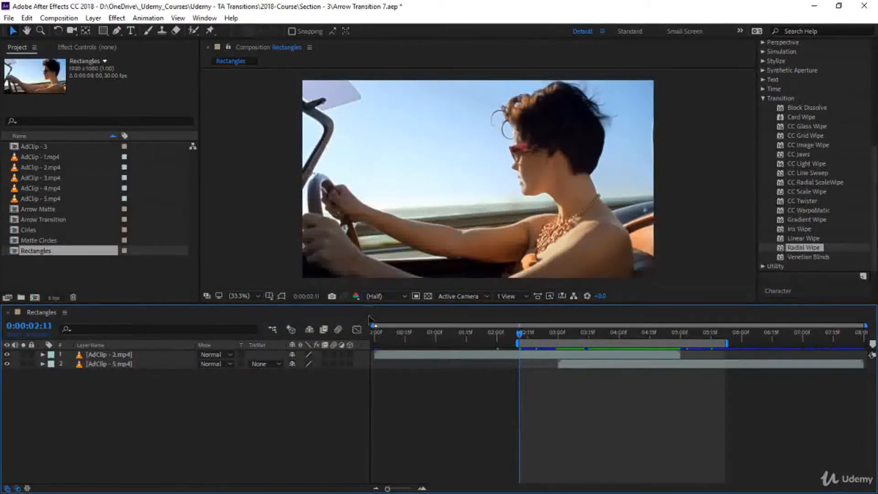
left_click(438, 355)
left_click(577, 365)
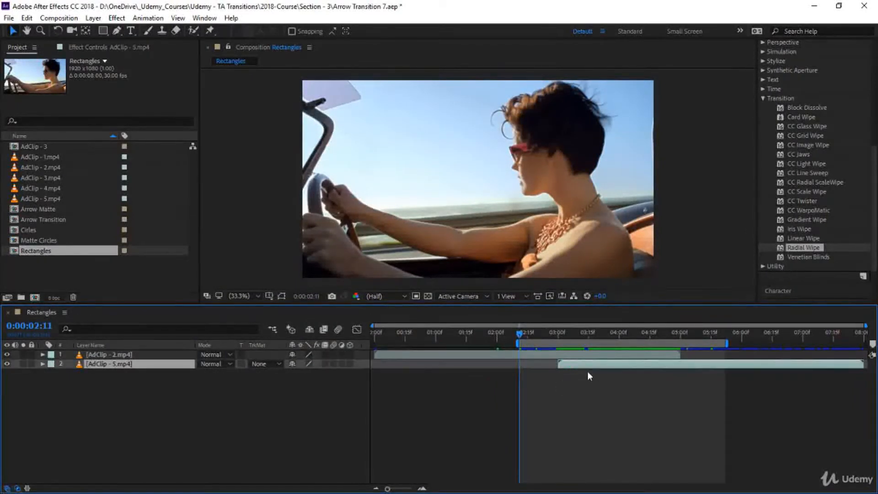
left_click(291, 404)
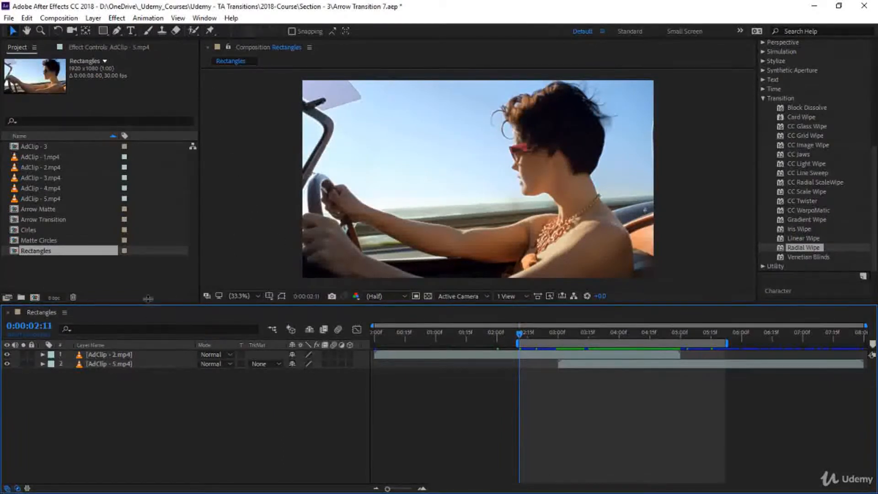
double_click(103, 31)
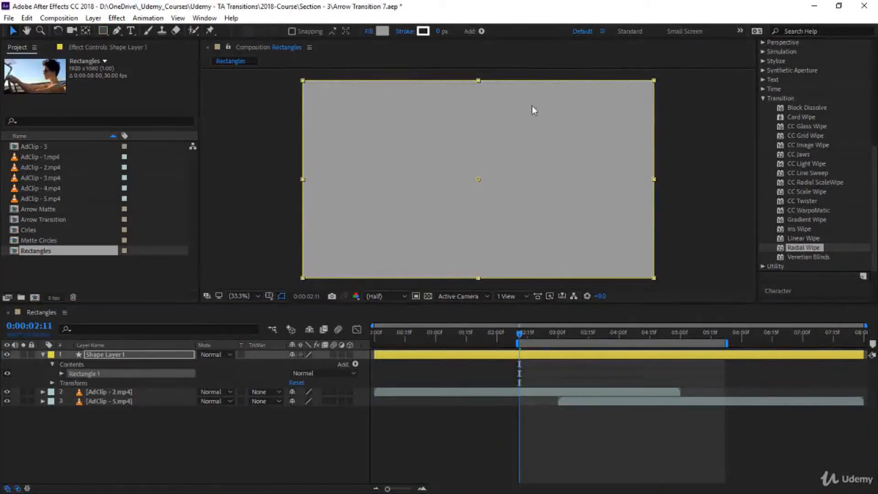
left_click(251, 434)
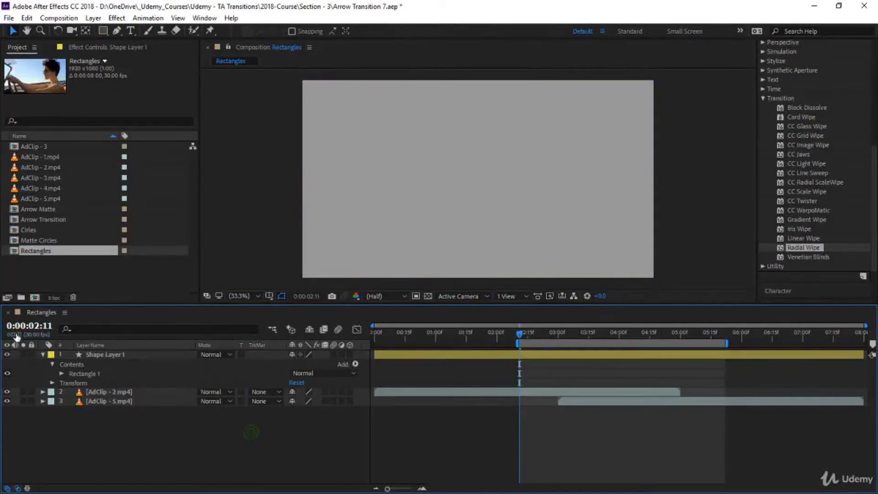
Pre-compose the rectangle shape layer as "Rectangles Matte", moving all attributes and opening the new composition.
right_click(85, 354)
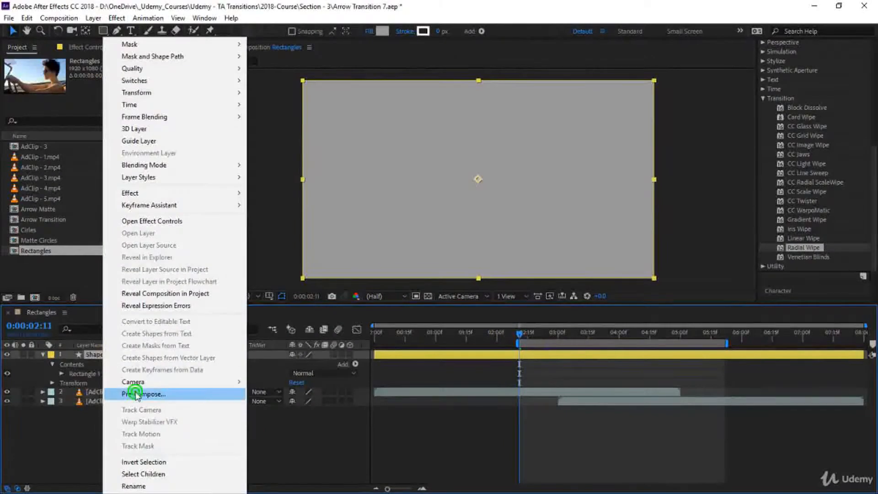
left_click(142, 392)
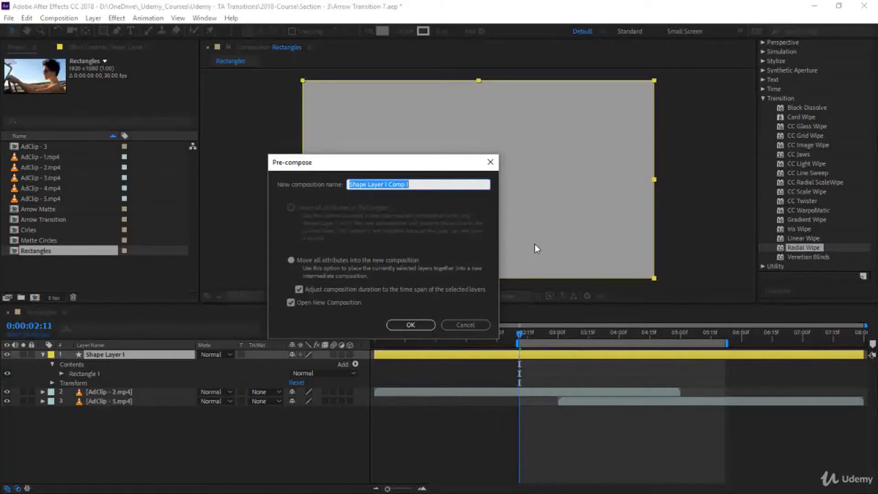
type("Rectangles Matte")
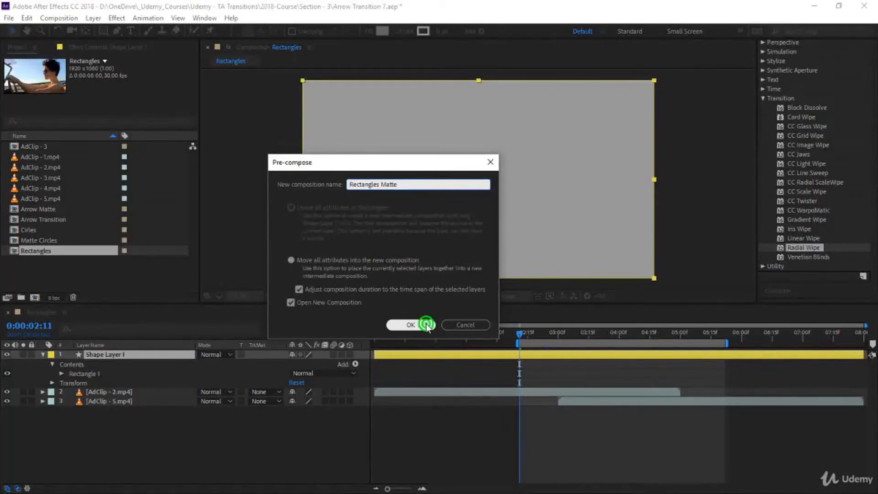
left_click(426, 323)
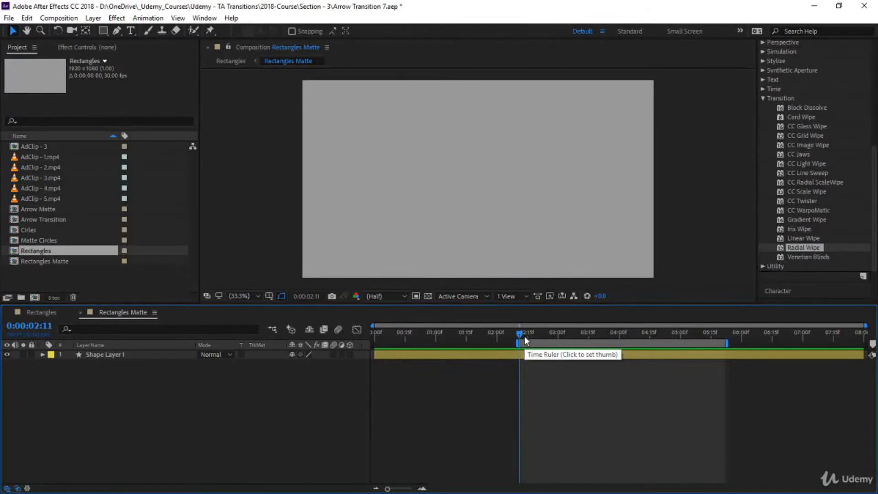
End the work area at 0:00:02:00, trim the Rectangles Matte composition to it, and return to its first frame.
left_click(497, 333)
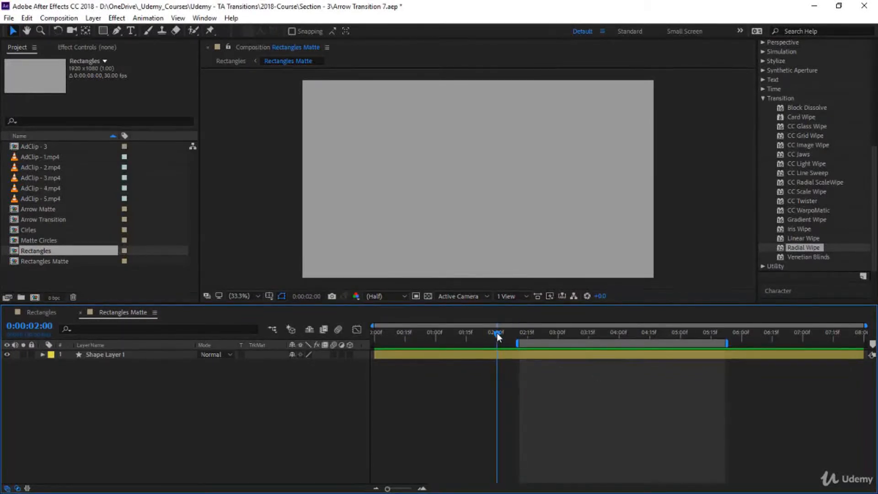
key("space")
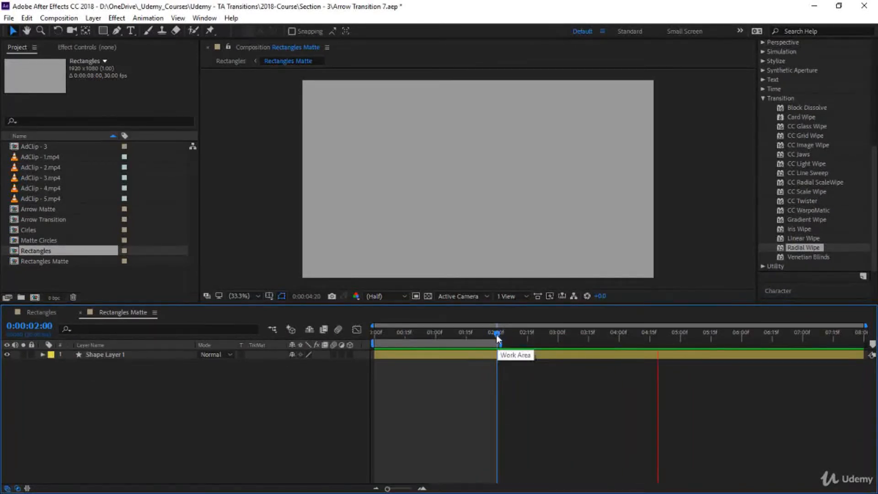
right_click(470, 343)
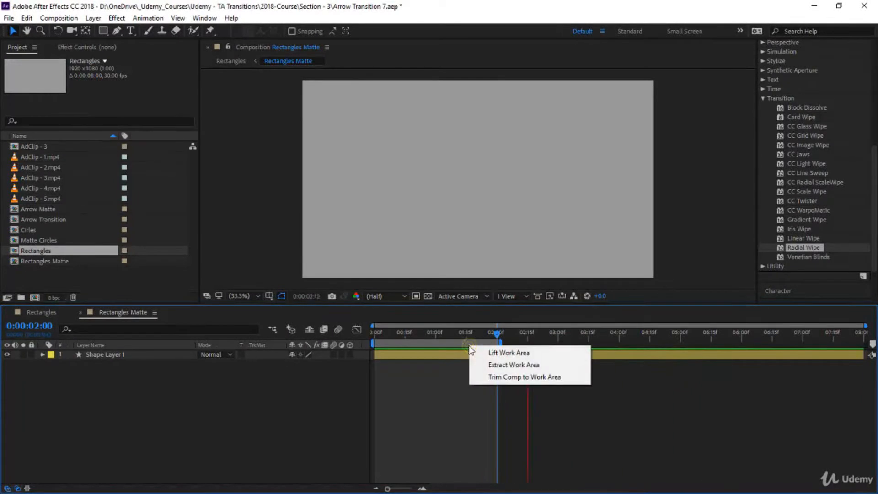
left_click(500, 375)
left_click_drag(471, 336, 373, 344)
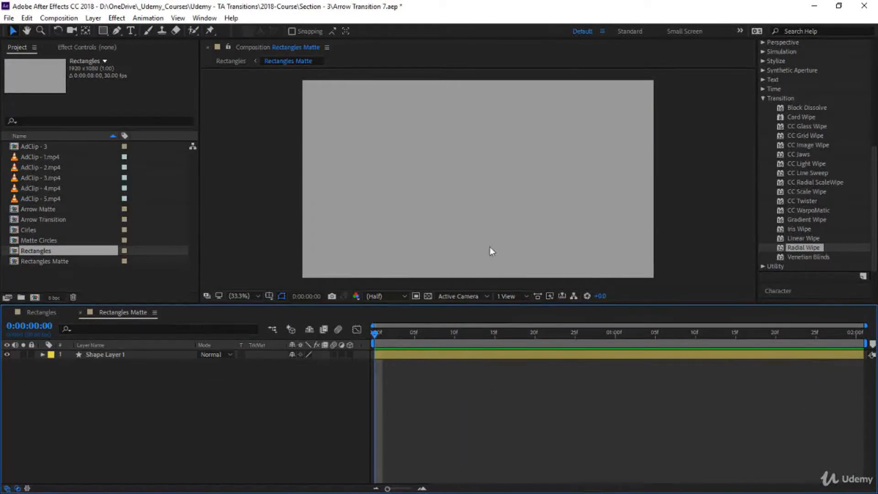
Set the fill color of Shape Layer 1 in Rectangles Matte to pure white (FFFFFF).
left_click(125, 356)
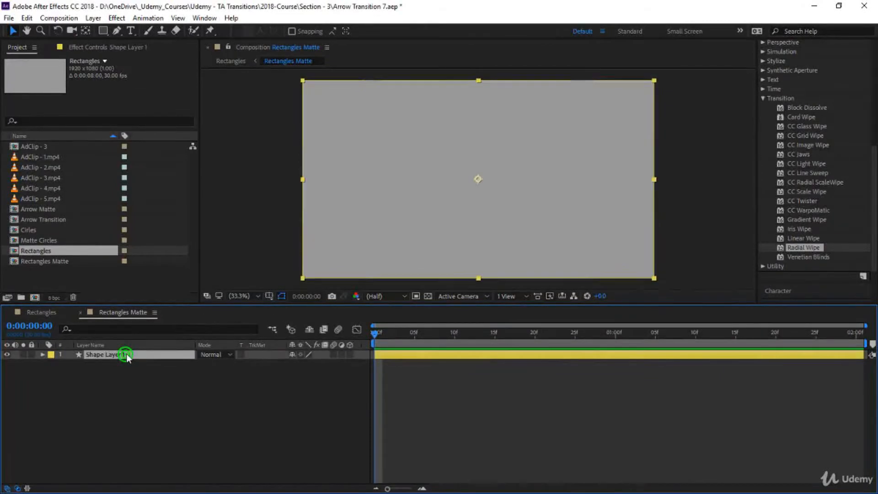
left_click(380, 31)
mouse_move(343, 207)
left_mouse_down()
mouse_move(323, 188)
mouse_move(288, 177)
left_mouse_up()
left_click(531, 177)
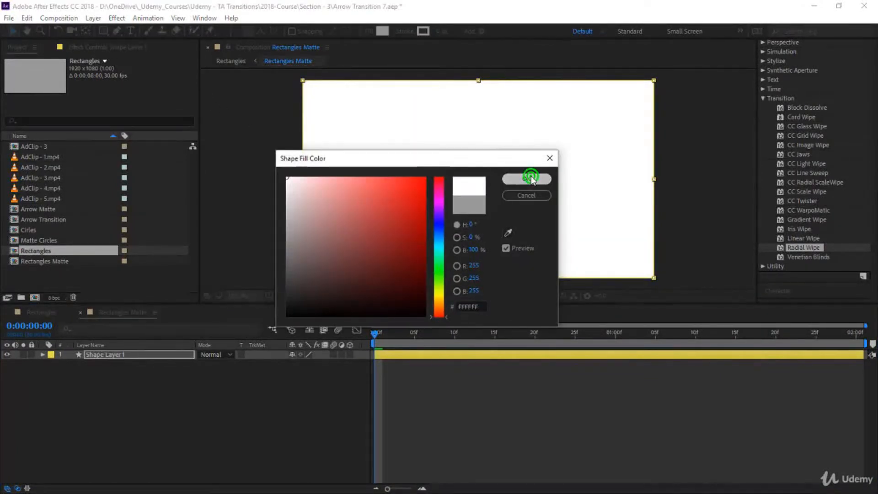
Apply the Radial Wipe effect to Shape Layer 1 and set its wipe direction to Both.
left_click_drag(801, 250, 578, 222)
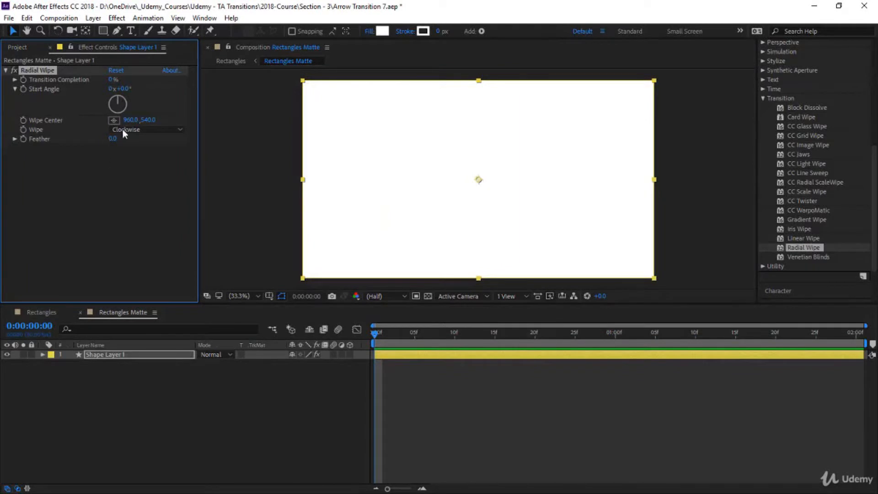
left_click(138, 129)
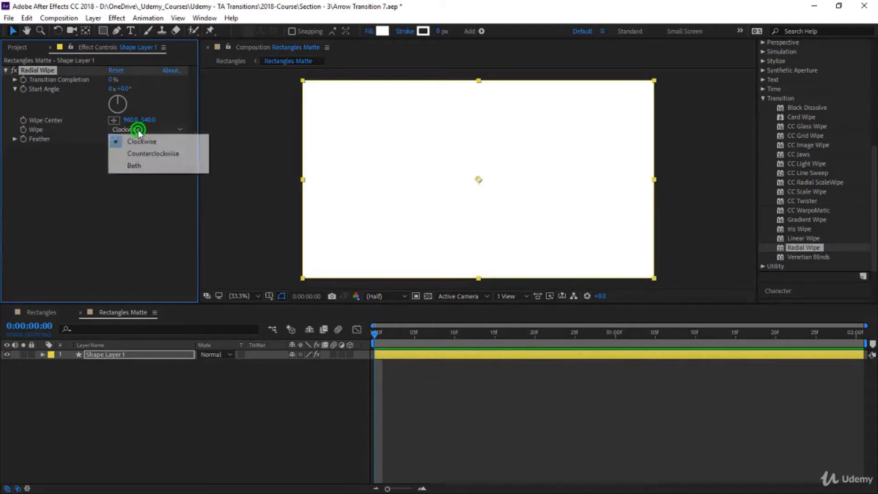
left_click(148, 167)
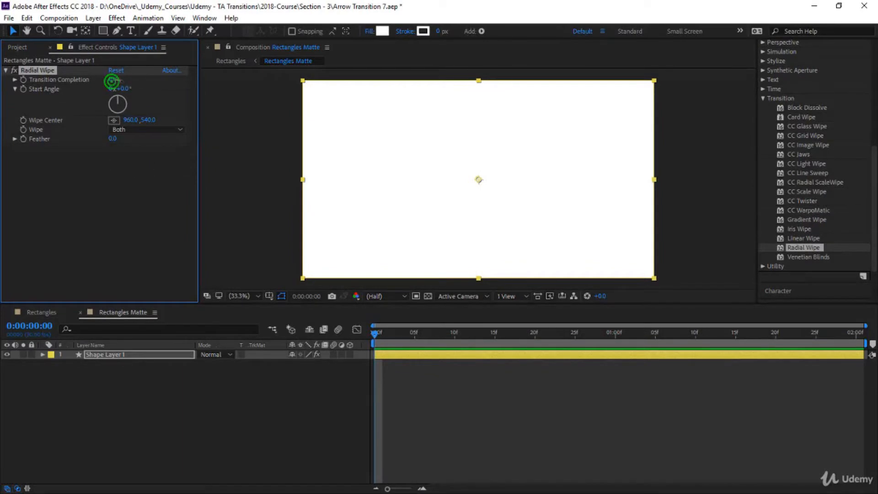
Set the Radial Wipe's horizontal wipe center to 1920 and its start angle to 90°, keeping Transition Completion at 0%.
left_click_drag(113, 80, 130, 82)
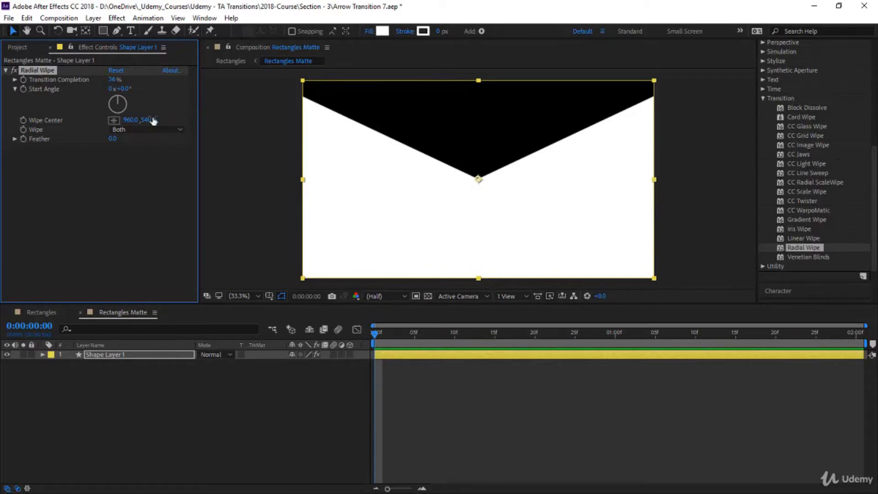
left_click(132, 121)
type("1920")
key("Return")
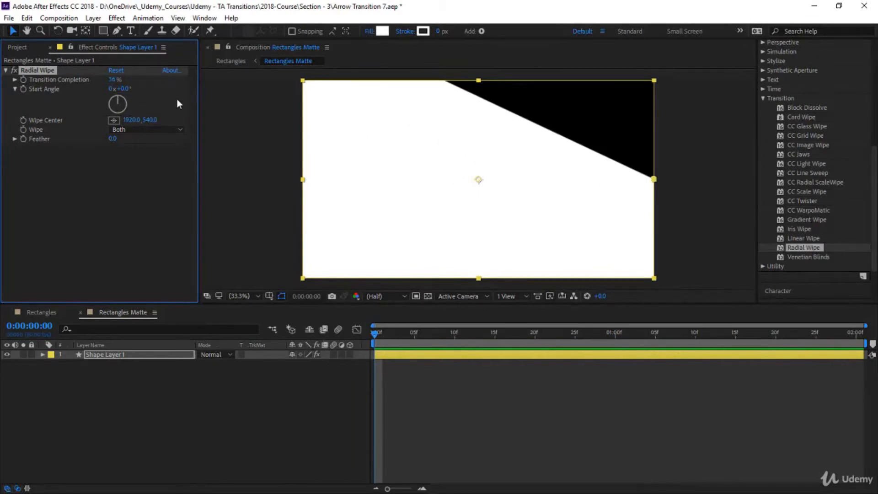
left_click_drag(113, 81, 67, 89)
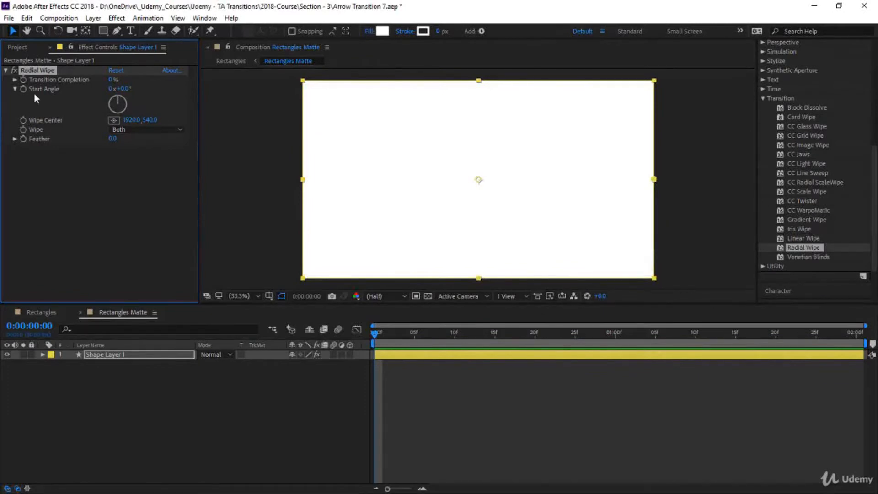
left_click(123, 90)
type("90")
key("Return")
Keyframe the Radial Wipe's Transition Completion at 100% on the first frame and 50% at 0:00:01:00, and preview the wipe.
left_click(112, 78)
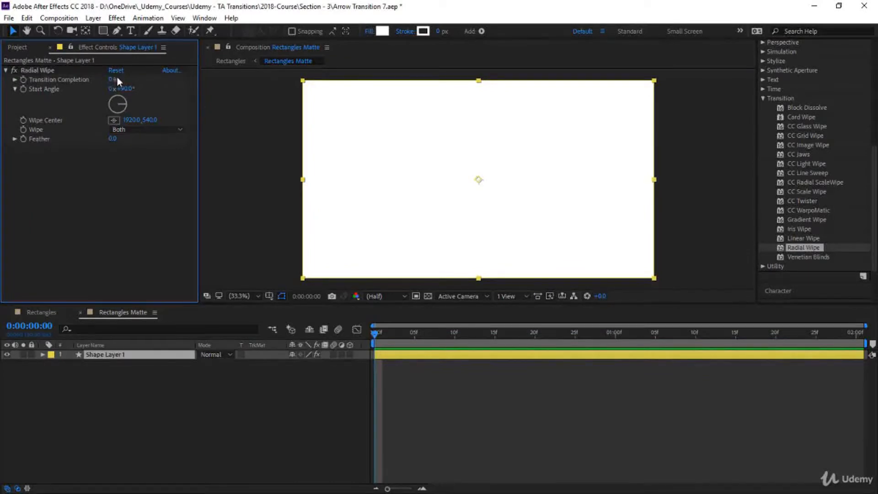
left_click_drag(112, 80, 174, 79)
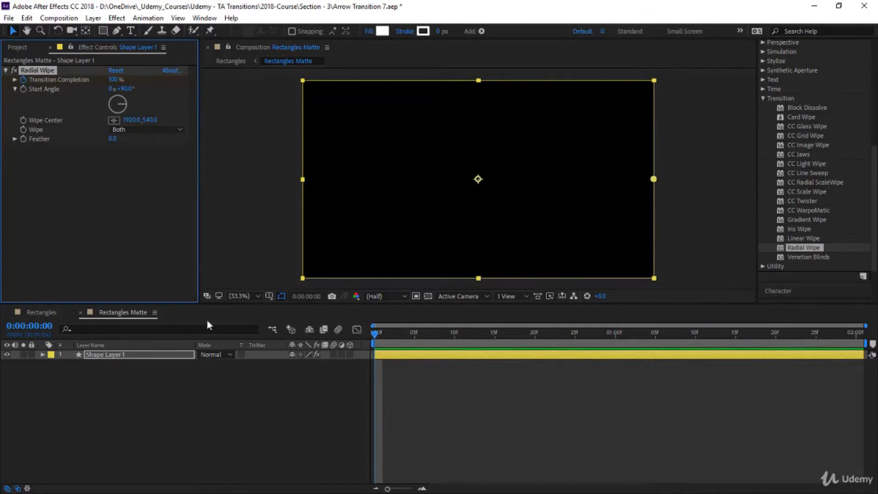
left_click_drag(375, 334, 619, 341)
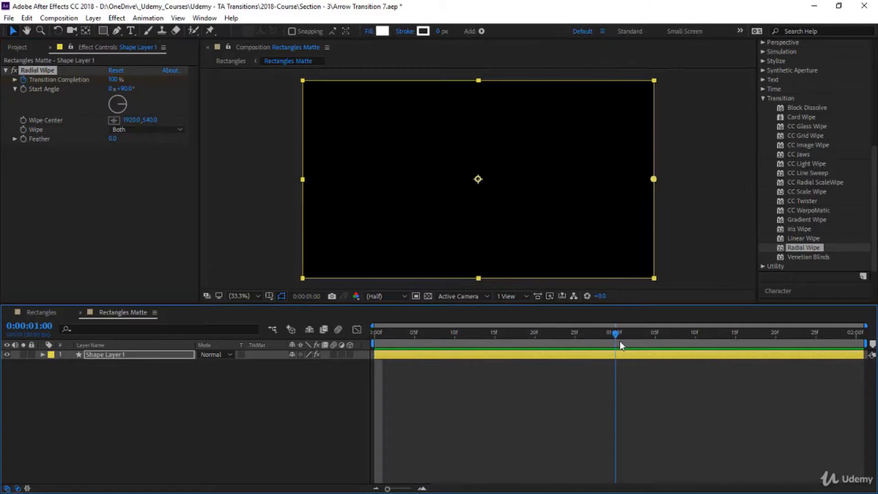
left_click_drag(115, 80, 114, 80)
left_click(114, 80)
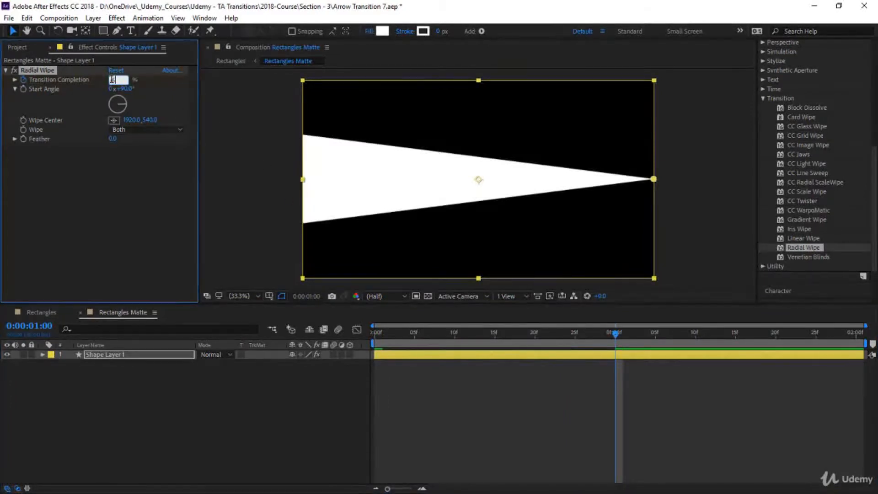
type("50")
key("Return")
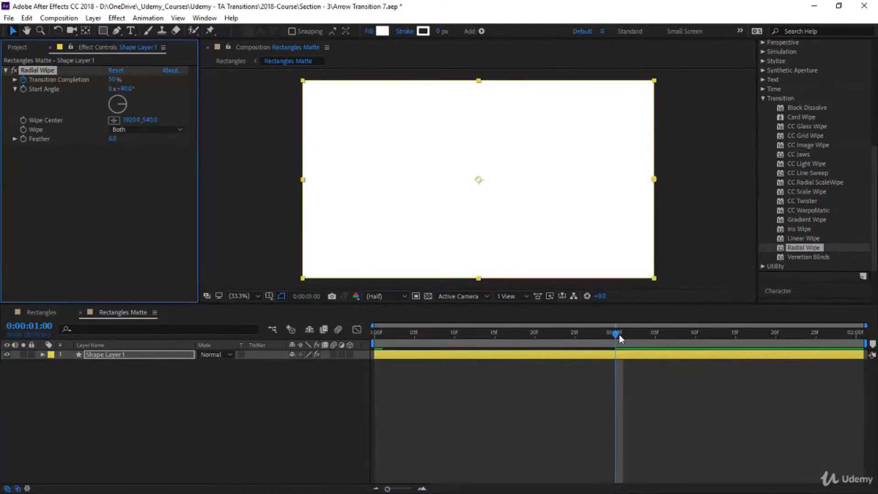
left_click_drag(617, 335, 355, 361)
key("Home")
key("space")
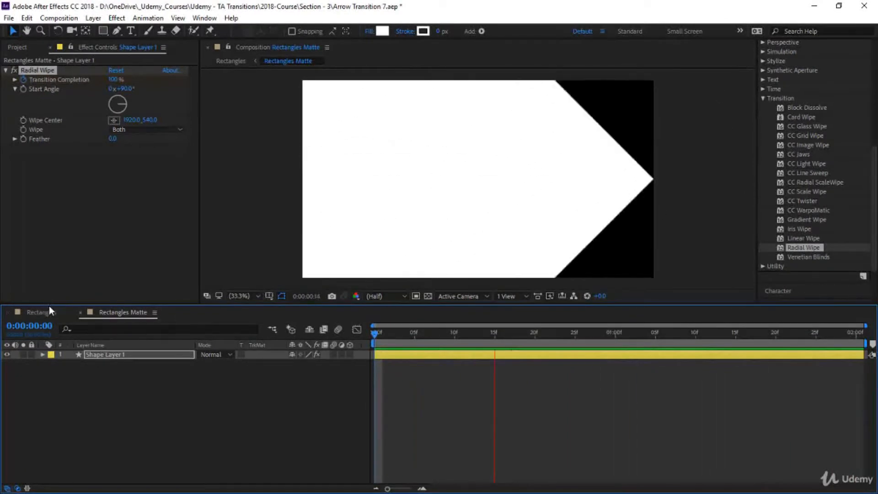
In the Rectangles composition, shift the Rectangles Matte layer to start with AdClip - 5.mp4 at 0:00:03:00.
left_click(44, 310)
left_click_drag(430, 355, 602, 372)
left_click(592, 374)
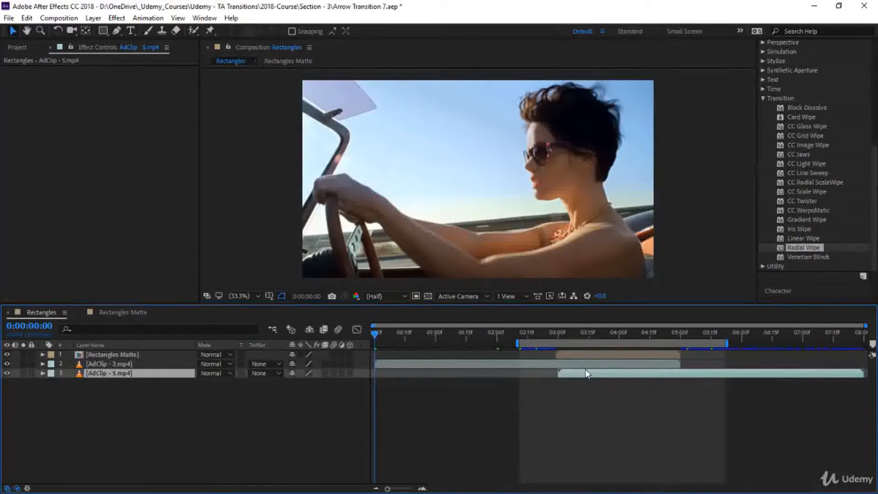
key("i")
left_click(582, 354)
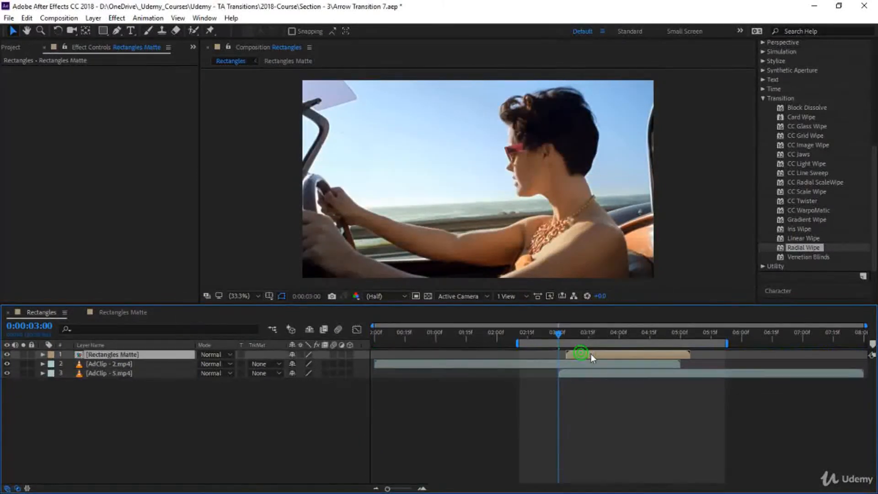
key("[")
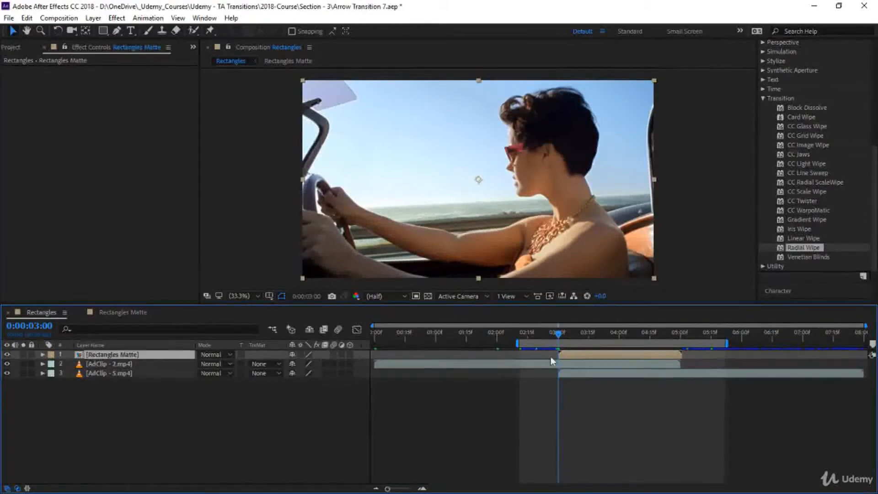
Set AdClip - 2.mp4's track matte to Luma Inverted Matte "[Rectangles Matte]" and preview the transition from 0:00:02:24.
key("space")
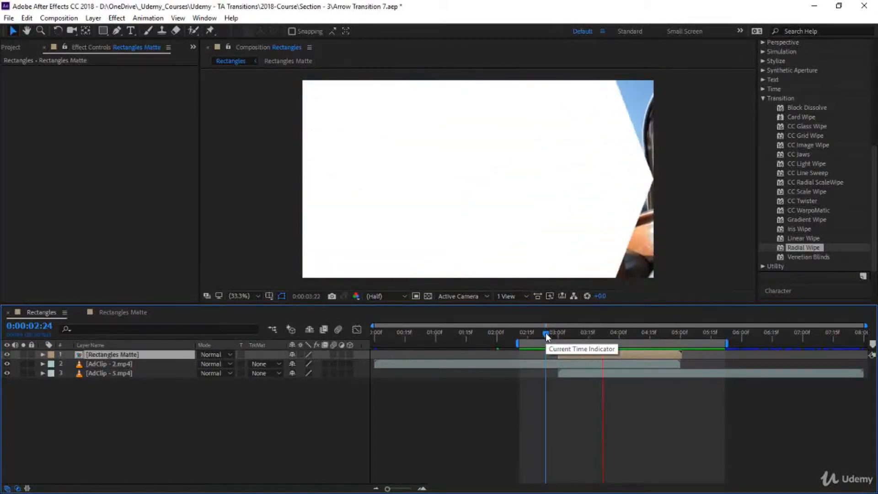
left_click(259, 364)
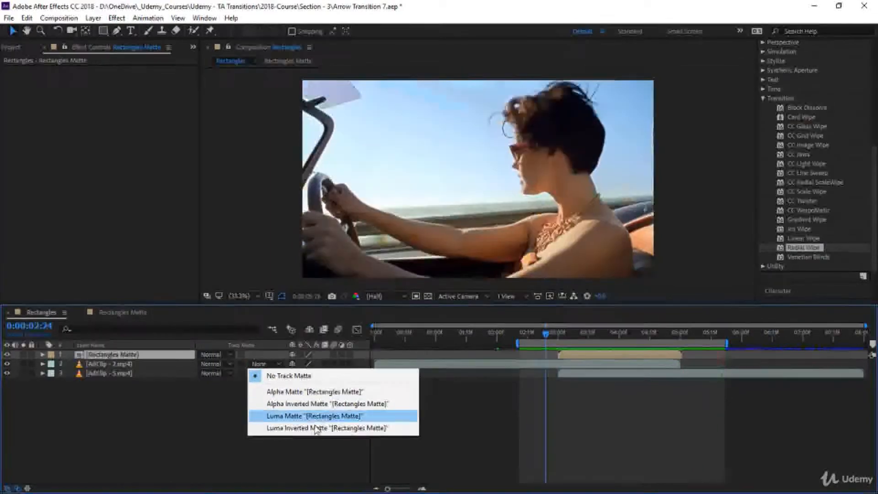
left_click(312, 427)
key("space")
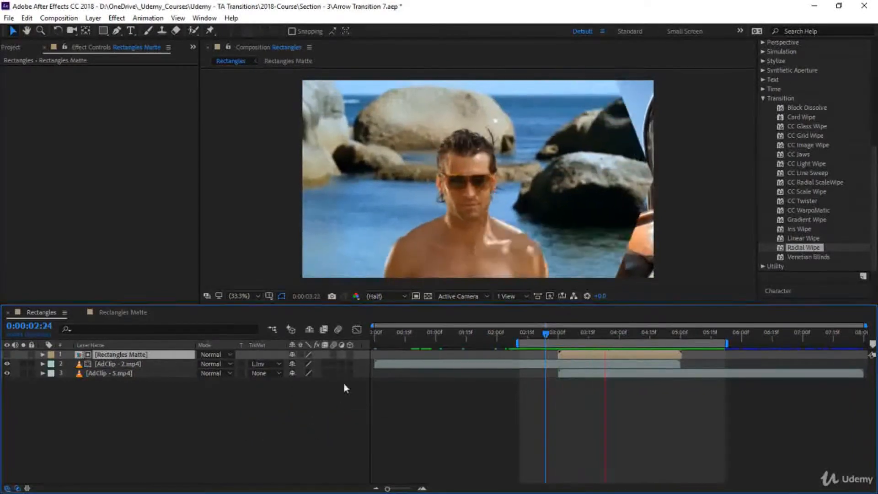
In Rectangles Matte, Easy Ease both Transition Completion keyframes and reshape the speed graph so the wipe starts fast and slows down.
left_click(138, 313)
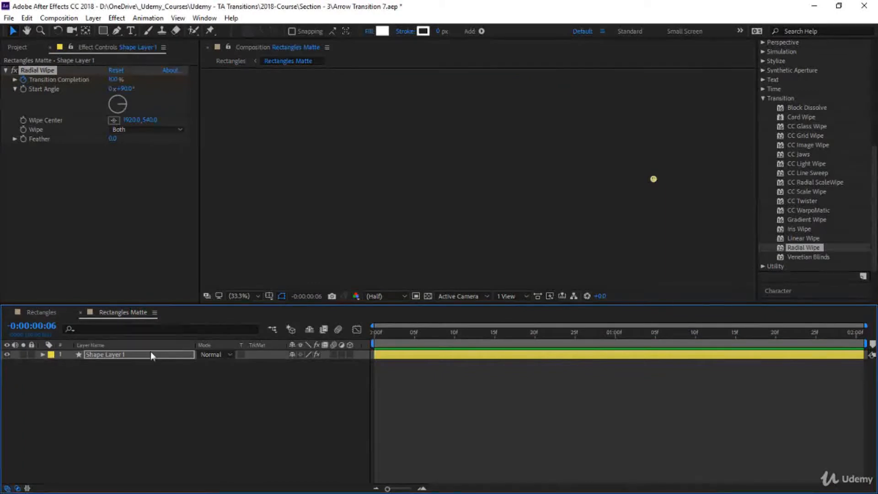
left_click(137, 359)
key("u")
left_click_drag(666, 411, 353, 357)
key("F9")
left_click(357, 329)
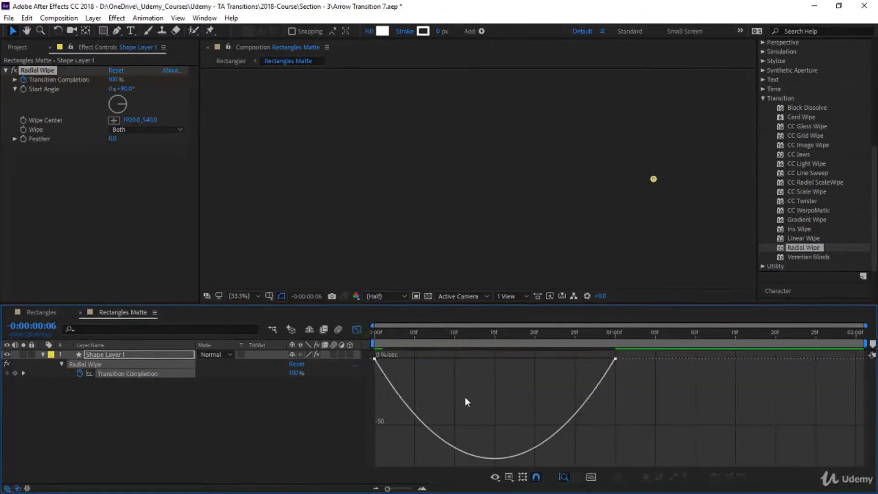
left_click_drag(605, 363, 507, 366)
key("space")
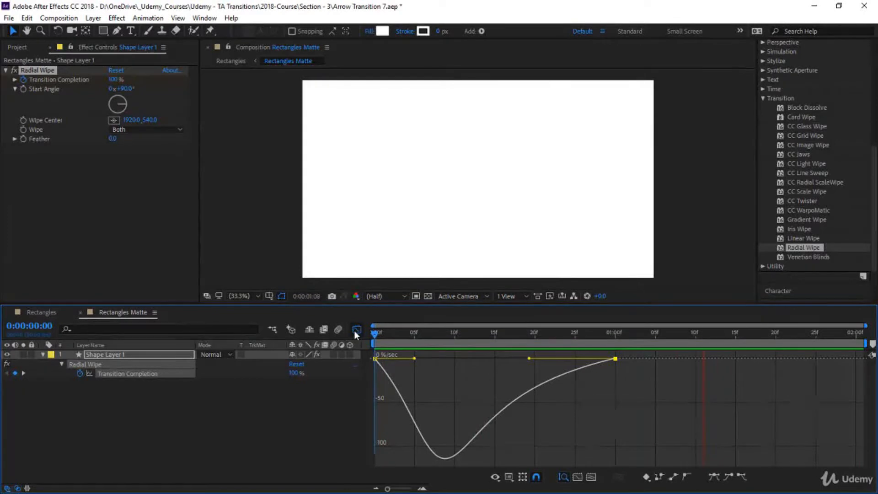
left_click(355, 330)
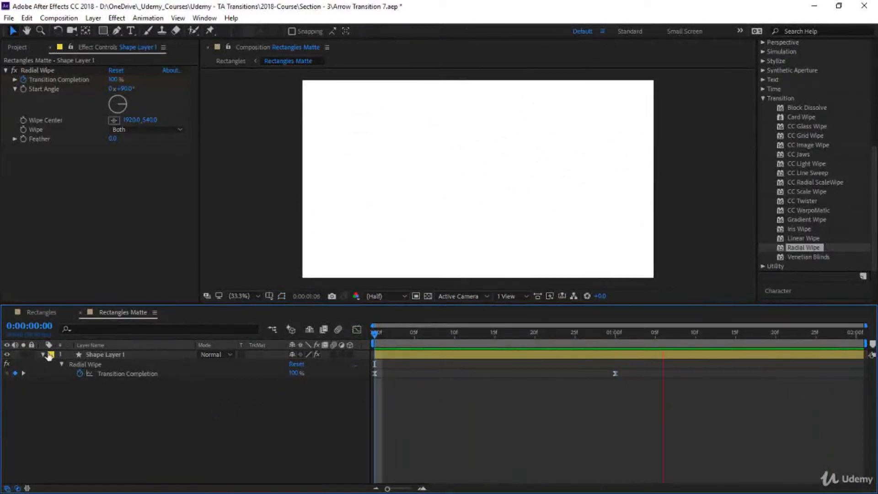
left_click(43, 355)
Duplicate Shape Layer 1 three times in the Rectangles Matte composition.
left_click(116, 359)
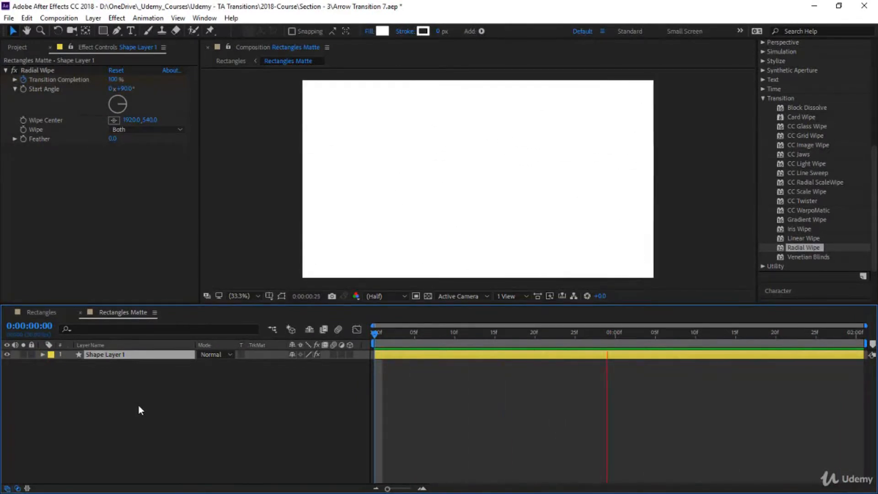
key("ctrl+d")
key("ctrl+d")
key("ctrl+d")
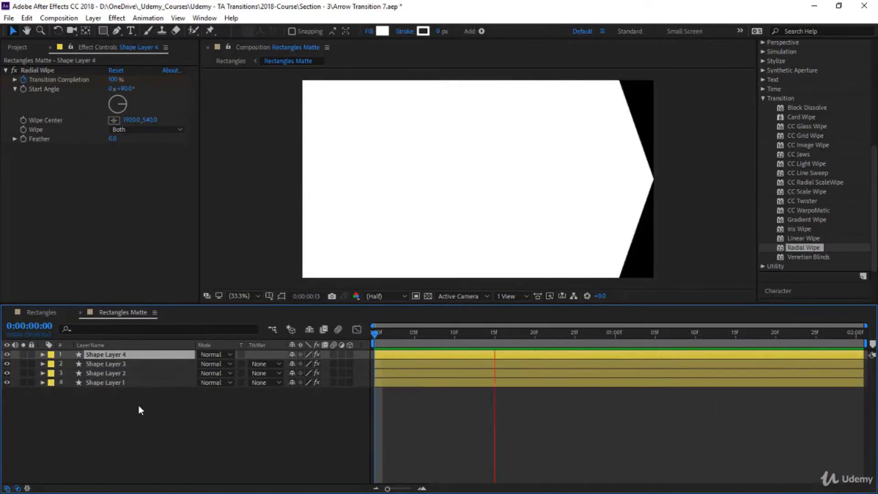
Reveal all four layers' keyframes and stagger Shape Layers 2, 3 and 4 to start at frames 5, 10 and 15.
left_click_drag(146, 416, 141, 353)
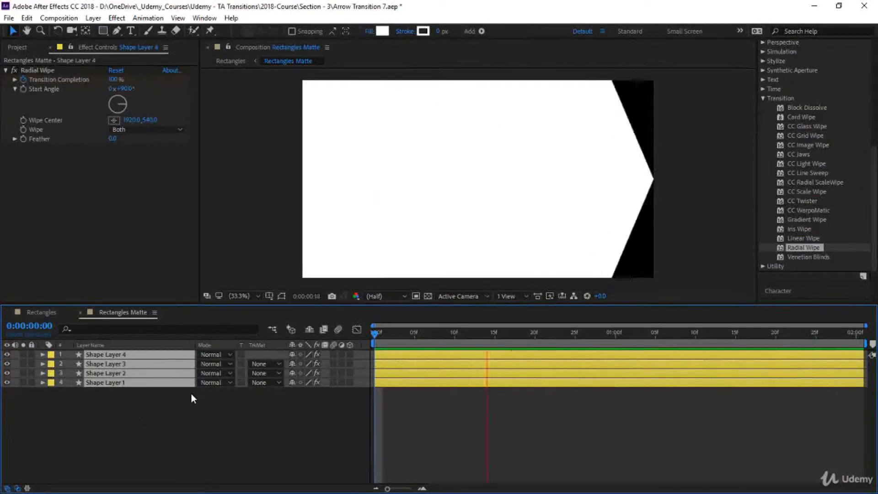
key("u")
left_click(434, 404)
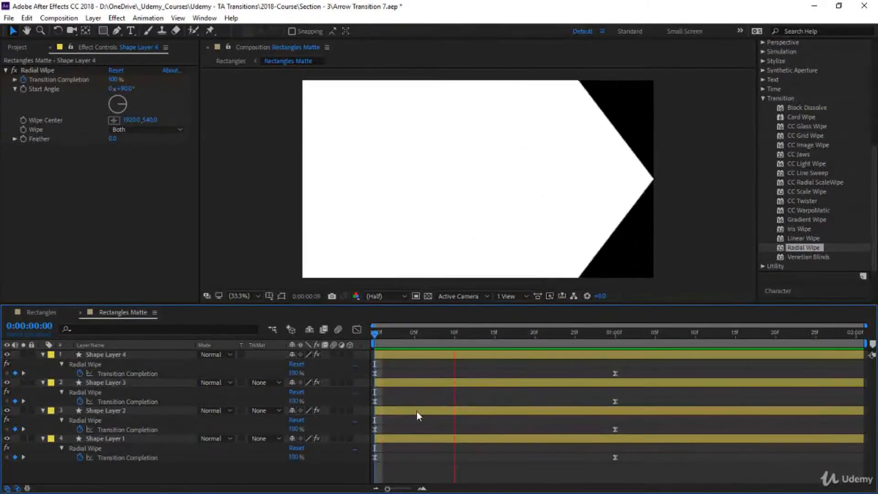
left_click(416, 411)
left_click_drag(416, 411, 454, 414)
left_click_drag(428, 386, 503, 387)
left_click_drag(450, 356, 568, 364)
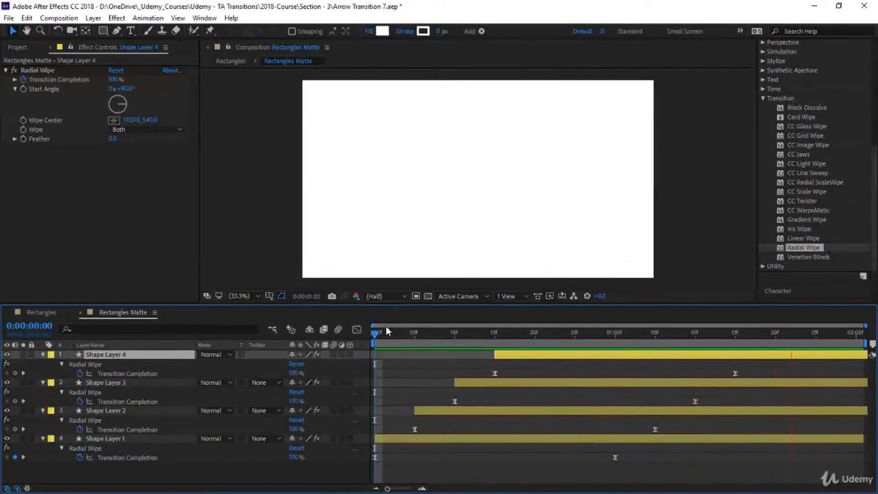
Set the fill color brightness of Shape Layer 1 to 50%.
left_click(375, 333)
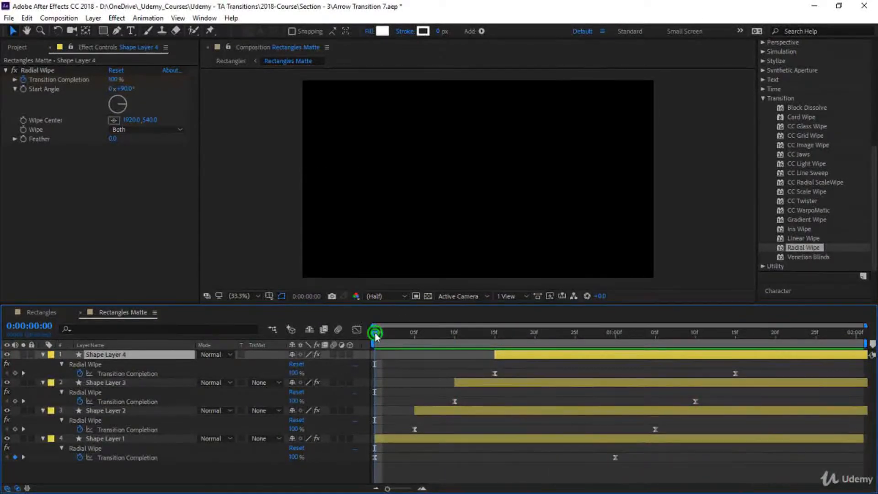
left_click(435, 456)
left_click(429, 439)
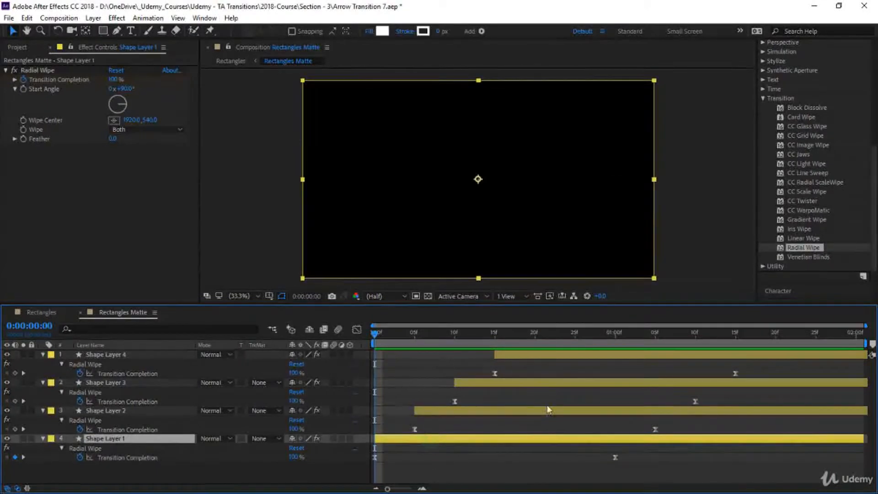
left_click(383, 31)
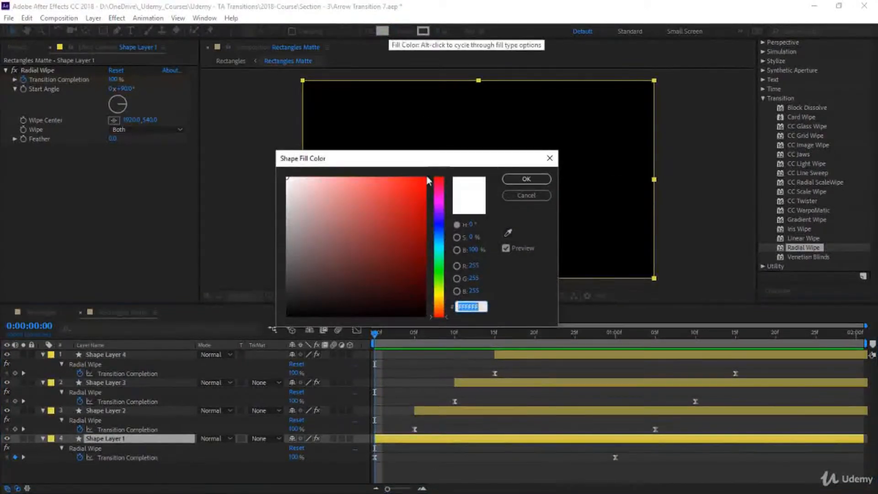
left_click(475, 250)
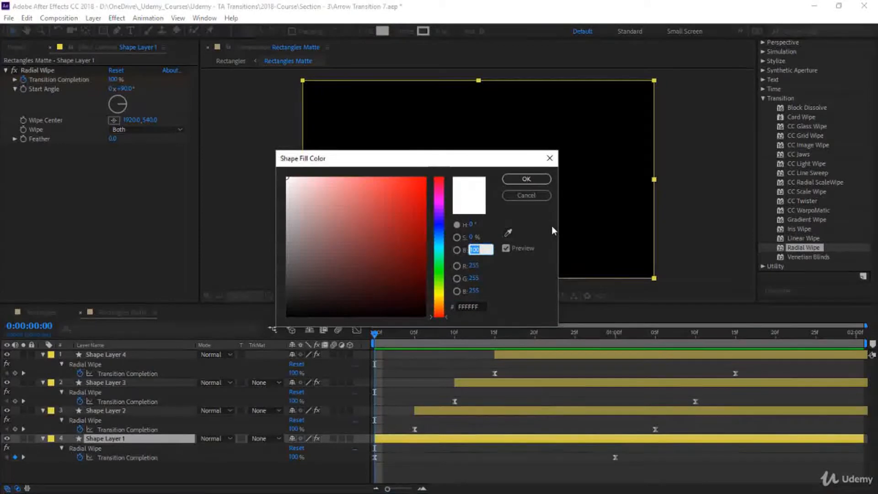
type("50")
key("Return")
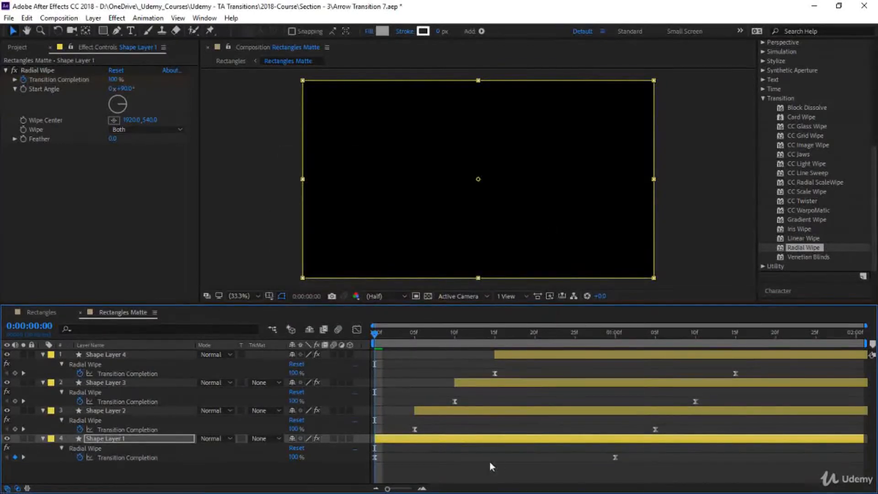
Set the fill color brightness of Shape Layer 2 to 40%.
left_click(495, 408)
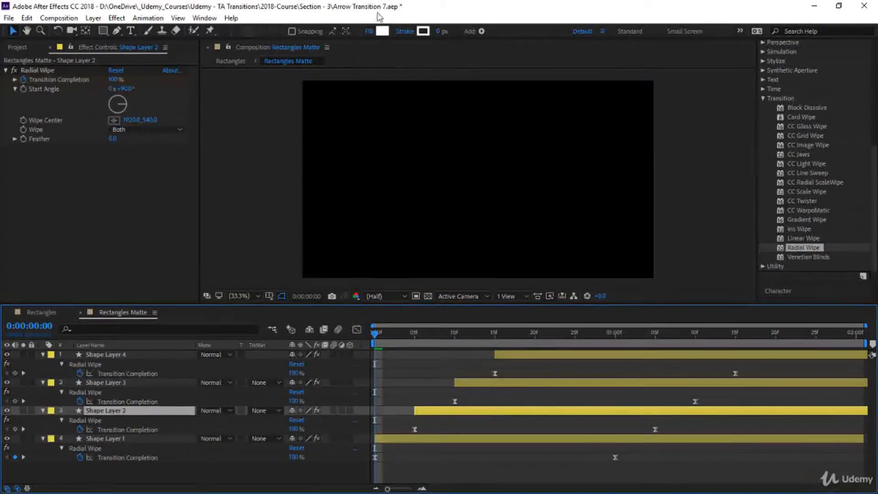
left_click(380, 31)
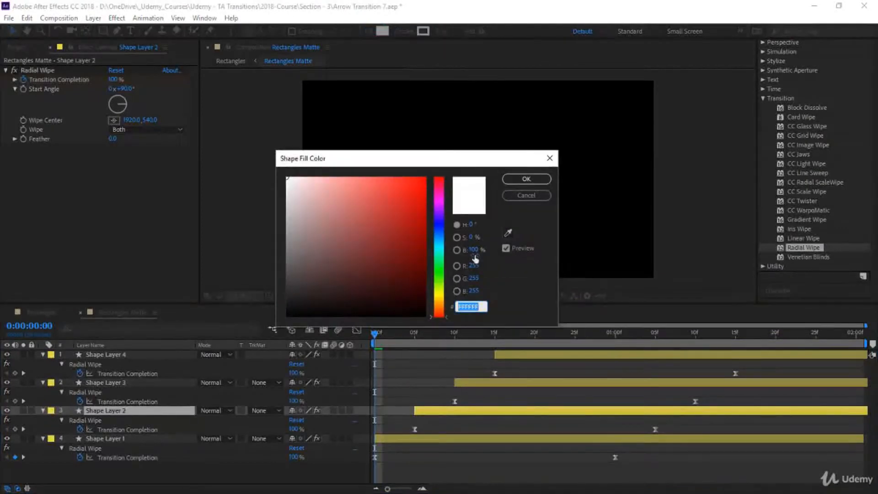
left_click(471, 249)
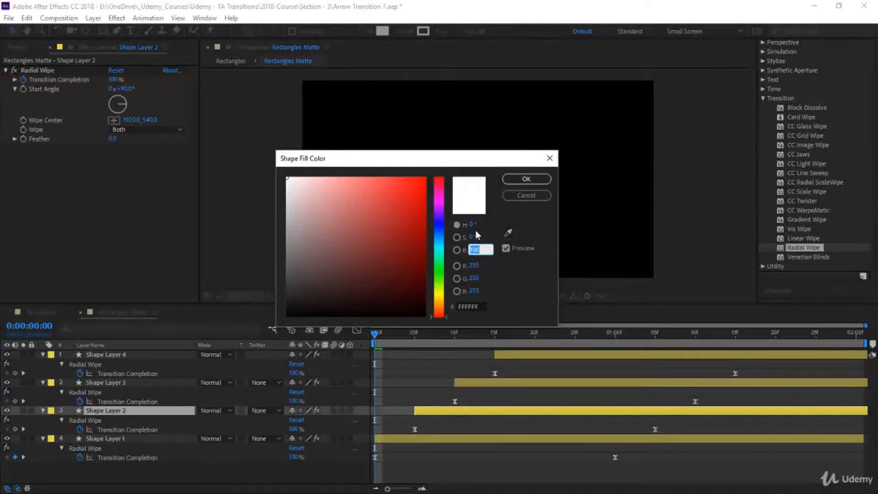
type("40")
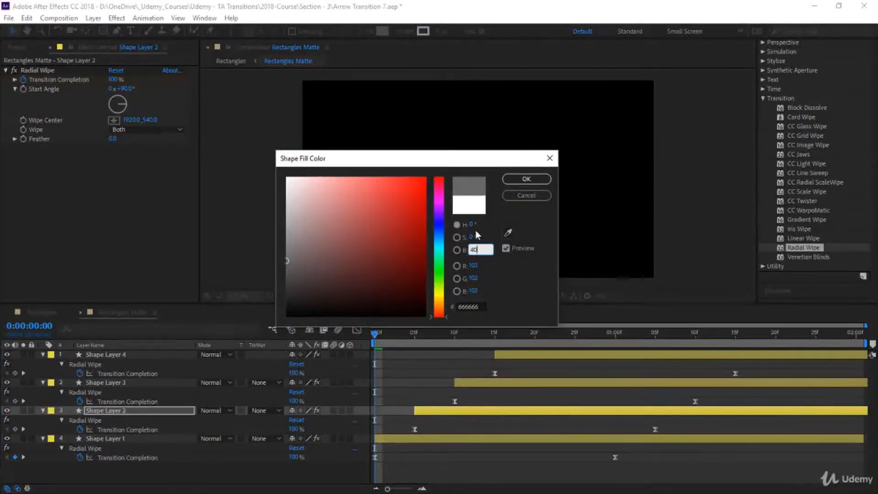
key("Return")
Set the fill color brightness of Shape Layer 3 to 20%.
left_click(561, 382)
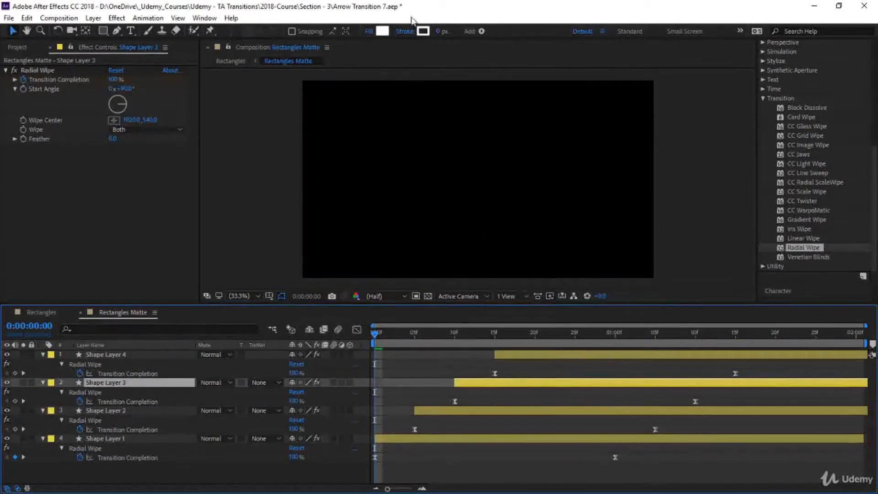
left_click(381, 32)
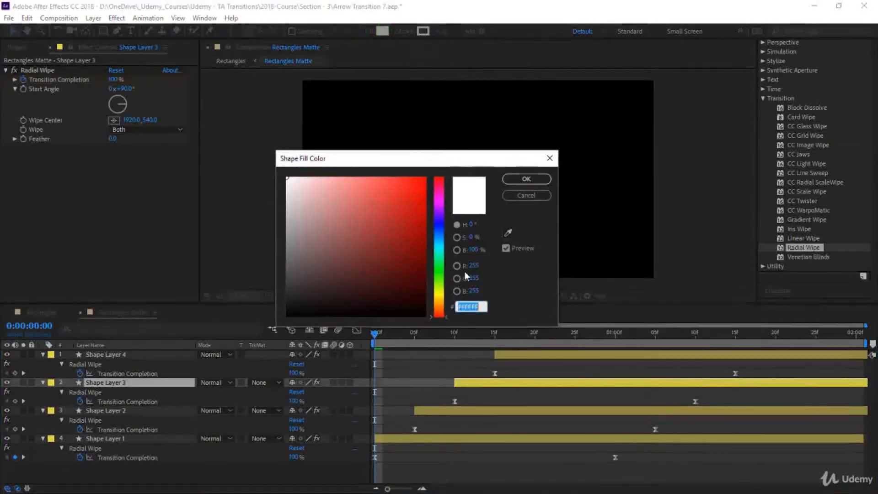
left_click(473, 251)
type("0")
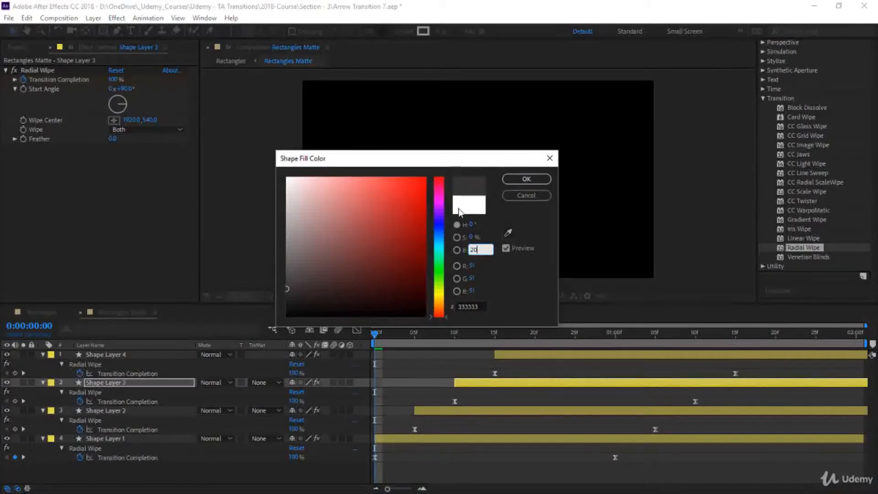
key("Return")
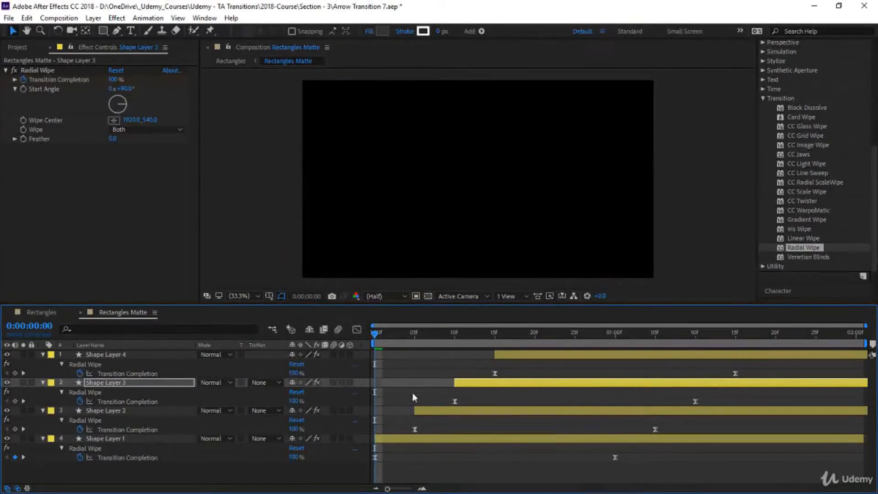
Preview and scrub through the staggered radial wipe of the shaded layers in Rectangles Matte.
left_click(394, 436)
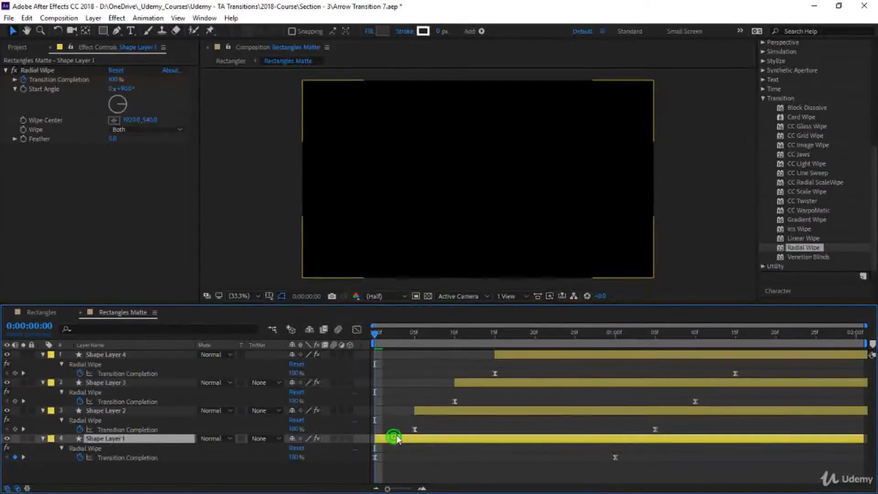
left_click(480, 383)
key("space")
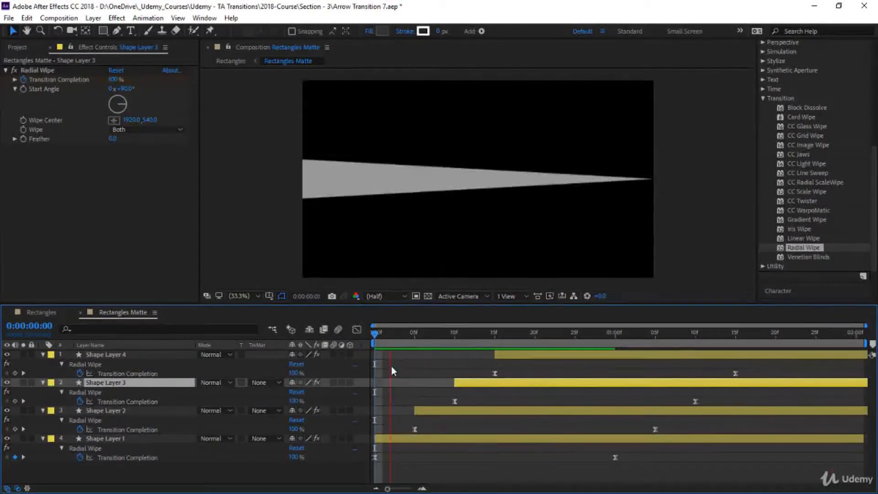
left_click_drag(378, 333, 529, 353)
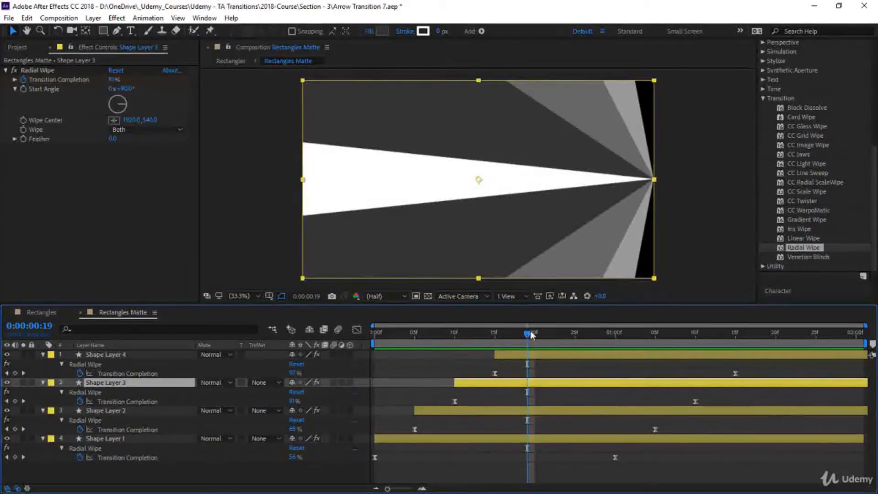
left_click_drag(527, 333, 344, 385)
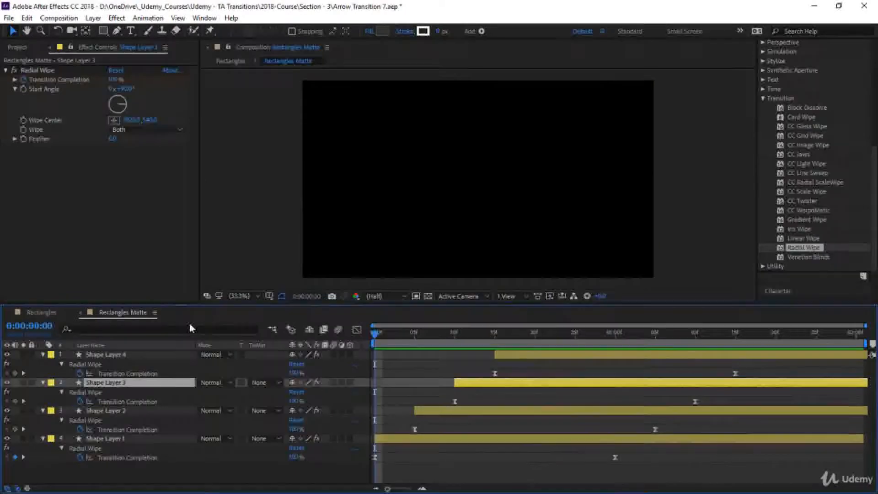
Preview the transition between the two clips in the Rectangles composition.
left_click(46, 311)
left_click(530, 333)
key("space")
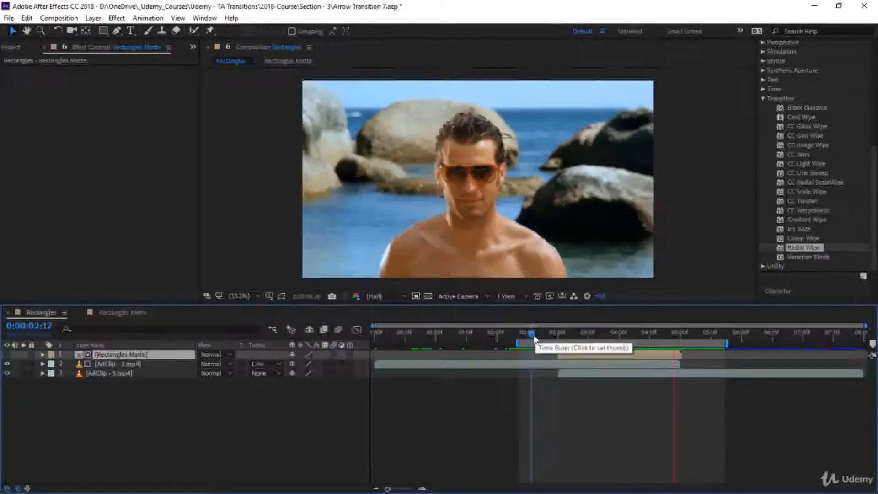
left_click(559, 334)
left_click_drag(563, 341, 537, 368)
In Rectangles Matte, move all four layers' end keyframes 15 frames later, with Shape Layer 4's at 0:00:02:00, and preview the wipe.
left_click(131, 311)
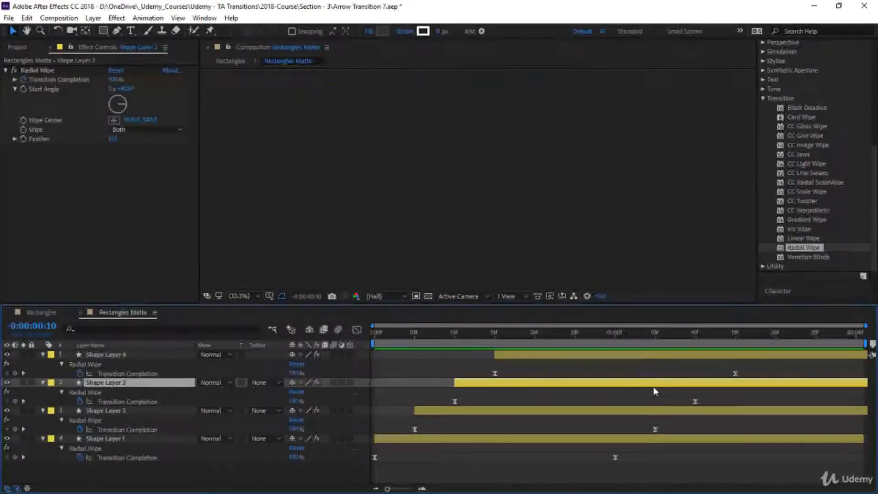
left_click_drag(752, 366, 607, 467)
left_click(733, 373)
left_click_drag(733, 373, 858, 382)
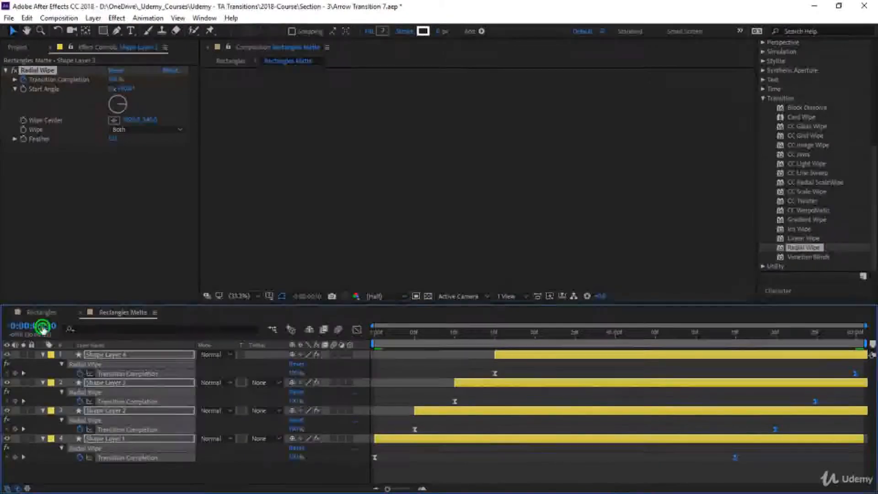
type("200")
key("Return")
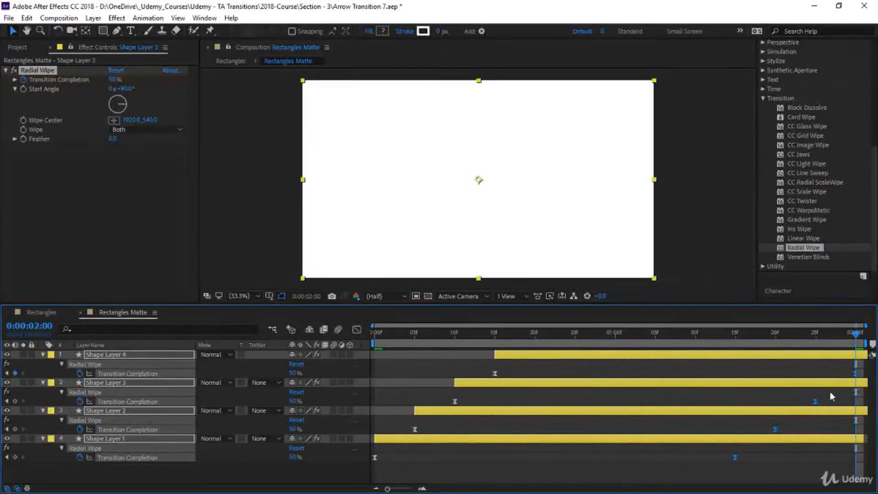
left_click_drag(856, 335, 272, 356)
key("space")
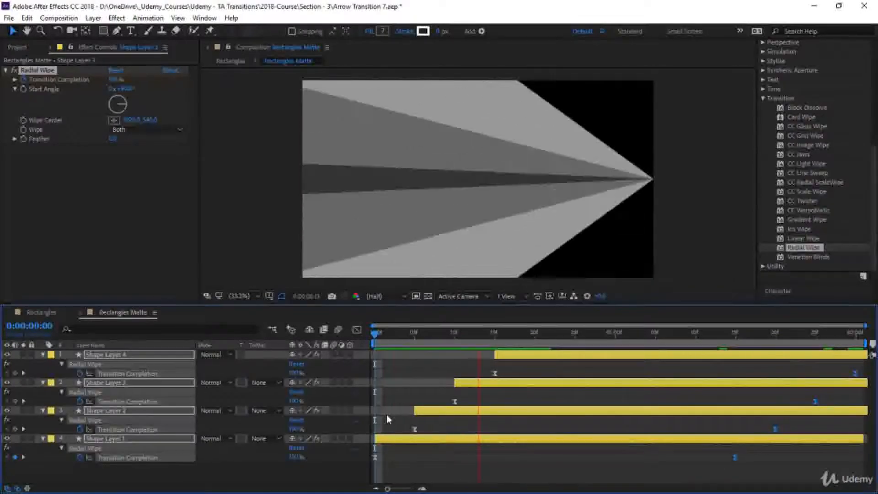
Try to align the end keyframes of Shape Layers 1, 2 and 3 with Shape Layer 4's at 0:00:02:00.
left_click_drag(378, 333, 710, 353)
left_click_drag(826, 406, 734, 463)
left_click_drag(815, 402, 856, 402)
left_click(820, 433)
left_click_drag(819, 433, 757, 472)
left_click(821, 430)
left_click_drag(822, 424, 856, 428)
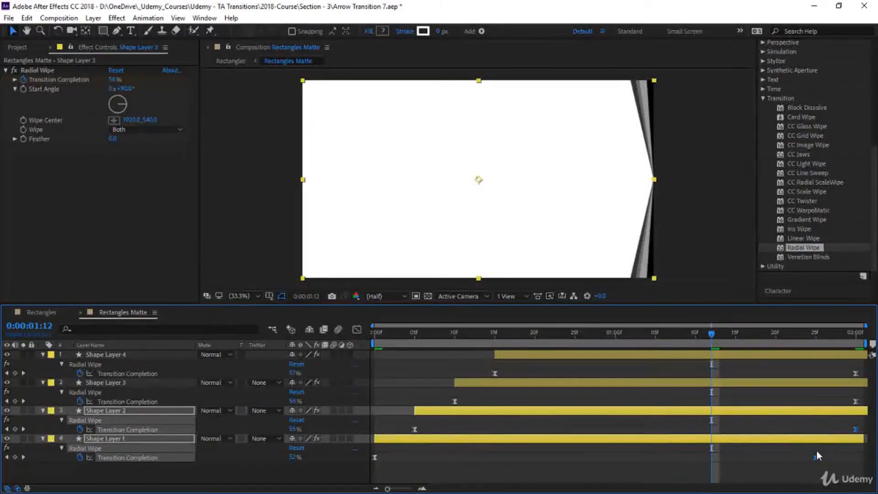
left_click_drag(822, 462, 860, 460)
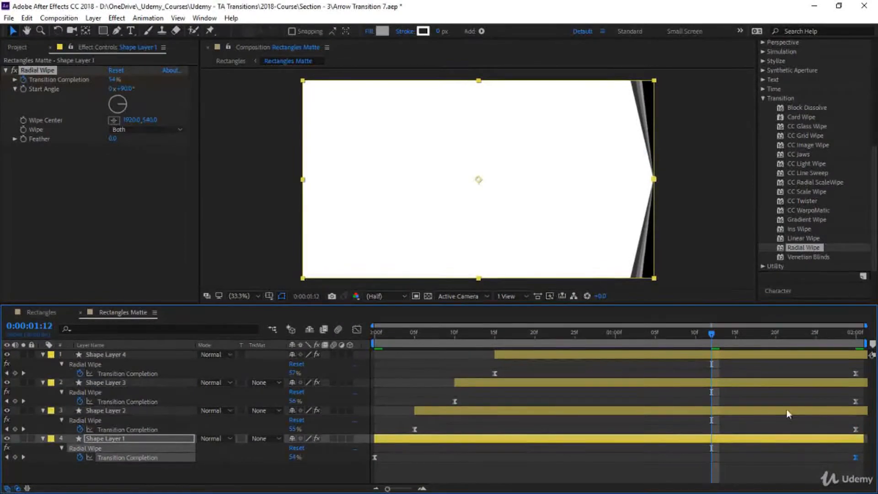
Preview the Rectangles Matte wipe from the start with the end keyframes aligned.
left_click_drag(715, 337, 374, 334)
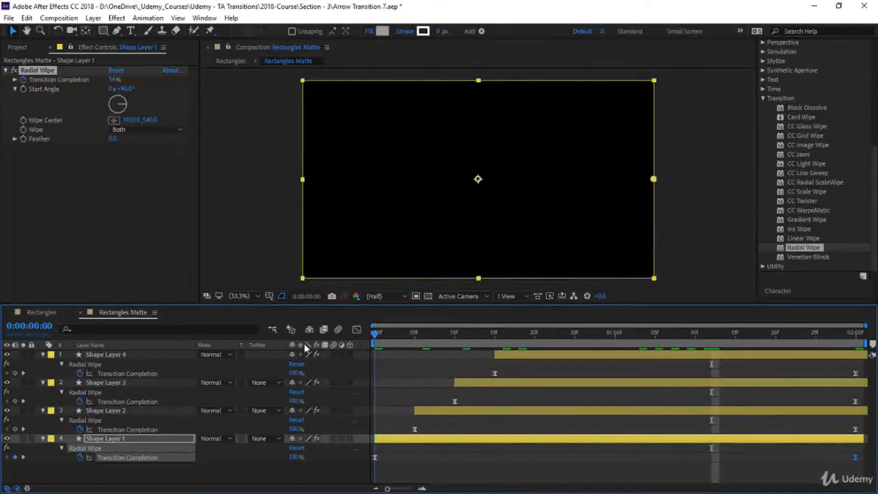
key("space")
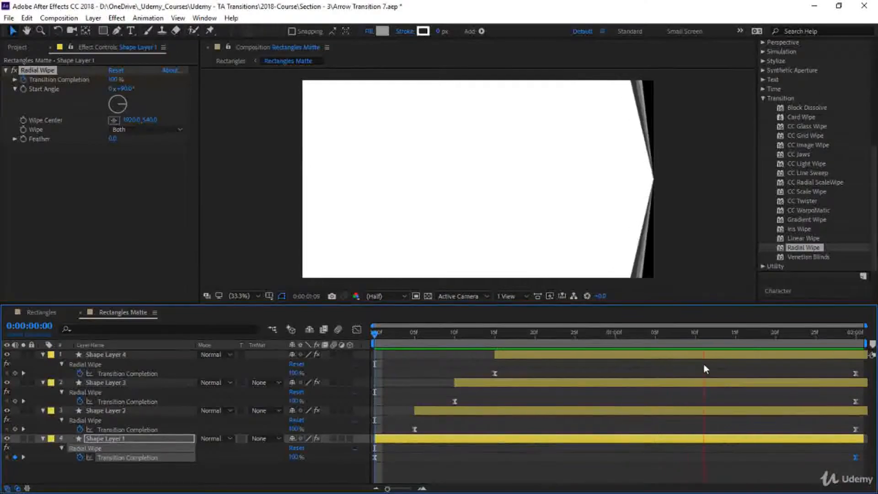
left_click(704, 365)
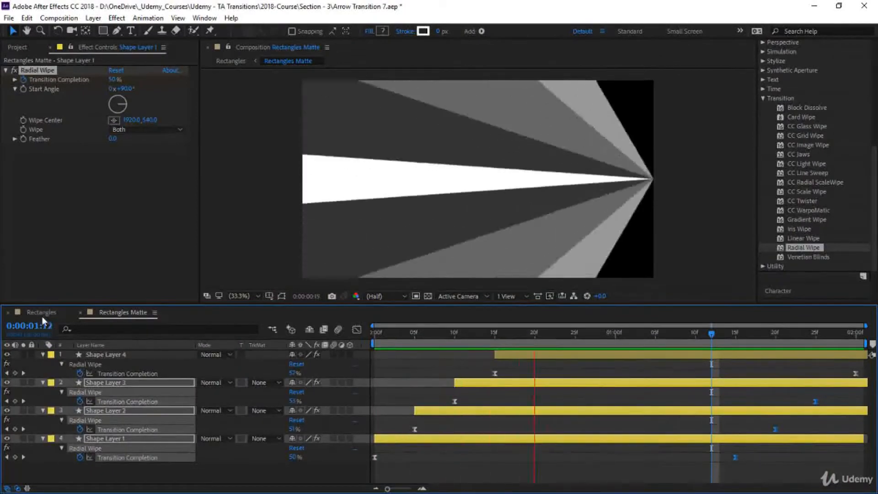
Return to the Rectangles composition and duplicate the Rectangles and Rectangles Matte compositions in the project.
left_click(35, 312)
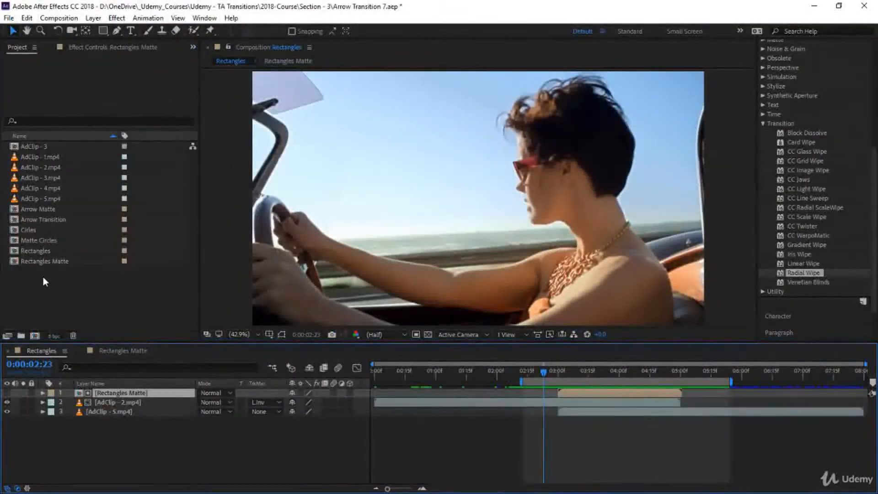
left_click_drag(42, 275, 37, 249)
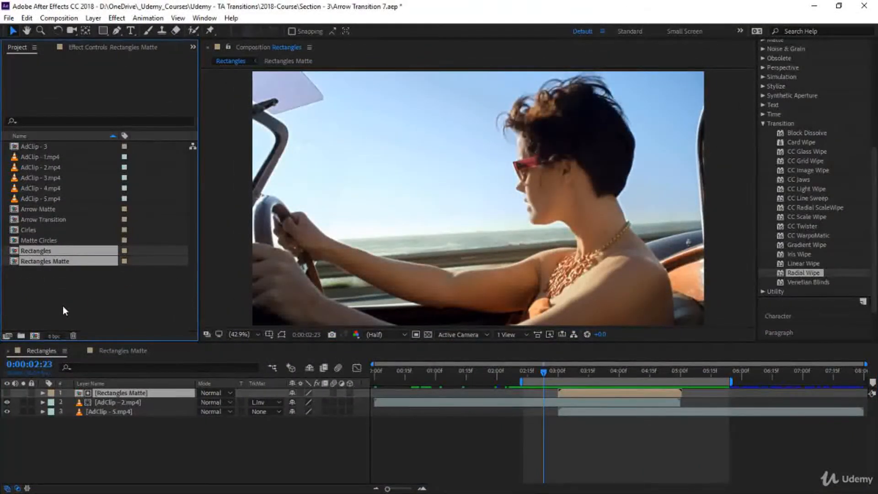
key("ctrl+d")
left_click(69, 295)
Open the Rectangles 2 composition and close the other composition views.
double_click(51, 261)
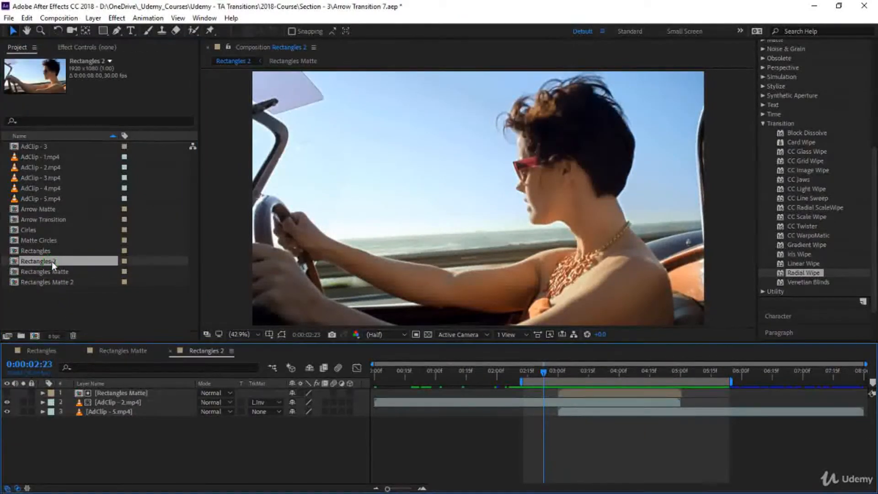
left_click(297, 48)
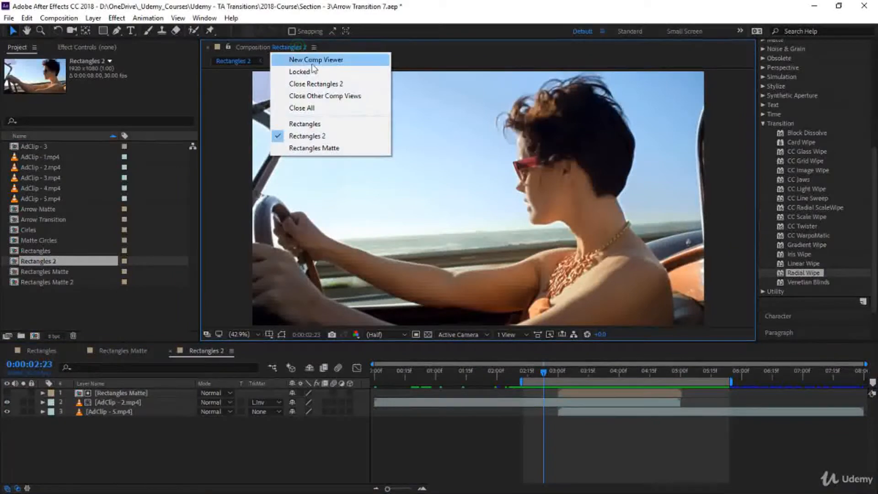
left_click(321, 96)
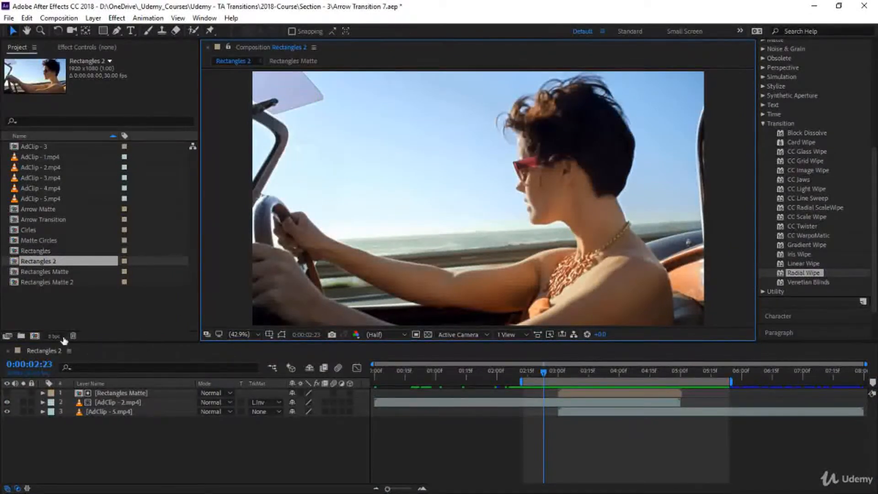
Replace the Rectangles Matte layer in Rectangles 2 with the Rectangles Matte 2 composition.
left_click(115, 392)
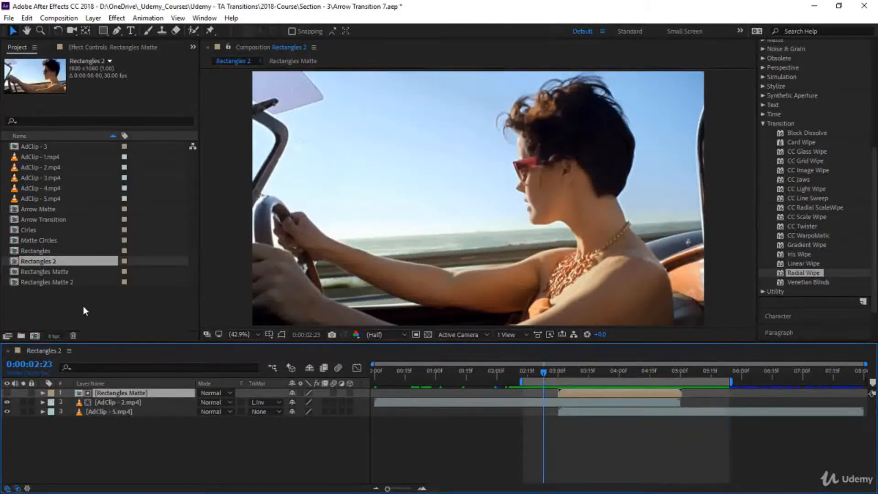
left_click(69, 281)
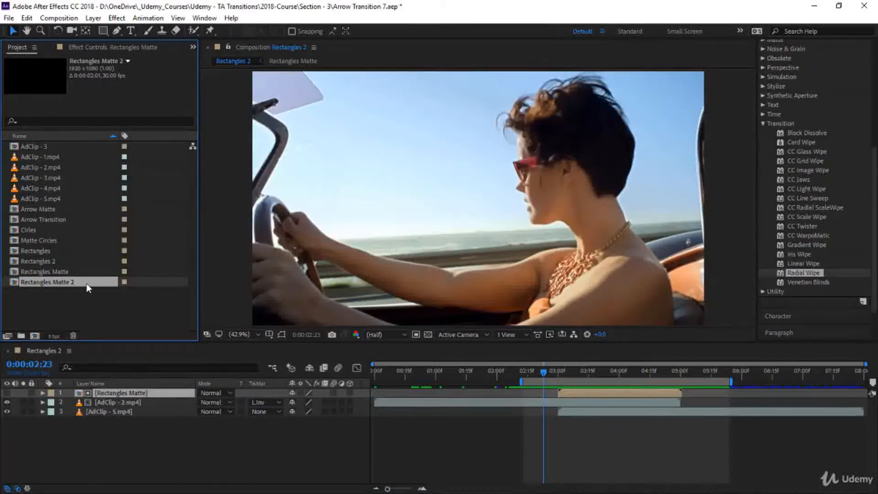
left_click_drag(85, 281, 117, 391)
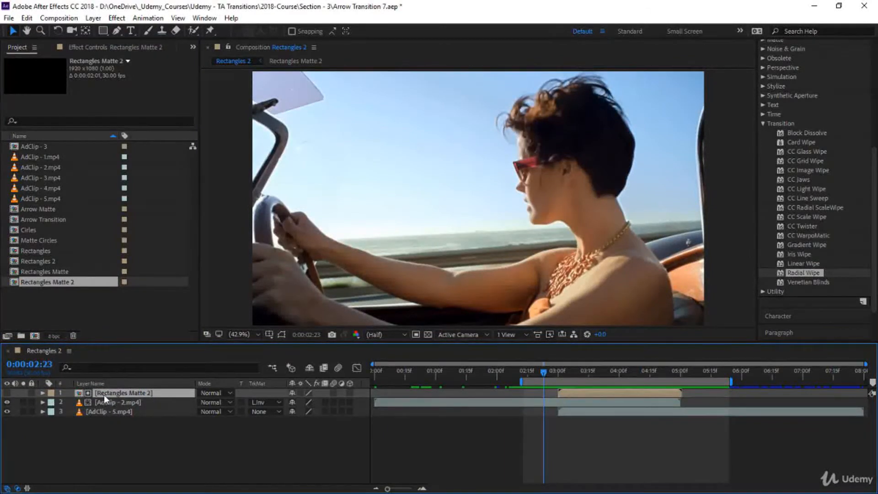
left_click(144, 384)
Open Rectangles Matte 2 and pre-compose its four shape layers as "Rectangles Both Sides", moving all attributes into the new composition.
double_click(126, 391)
left_click_drag(378, 372, 113, 391)
right_click(134, 408)
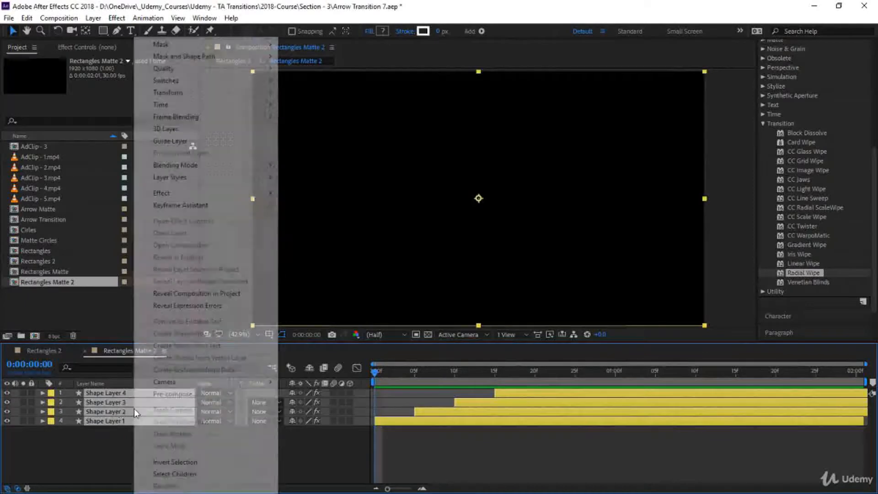
left_click(172, 394)
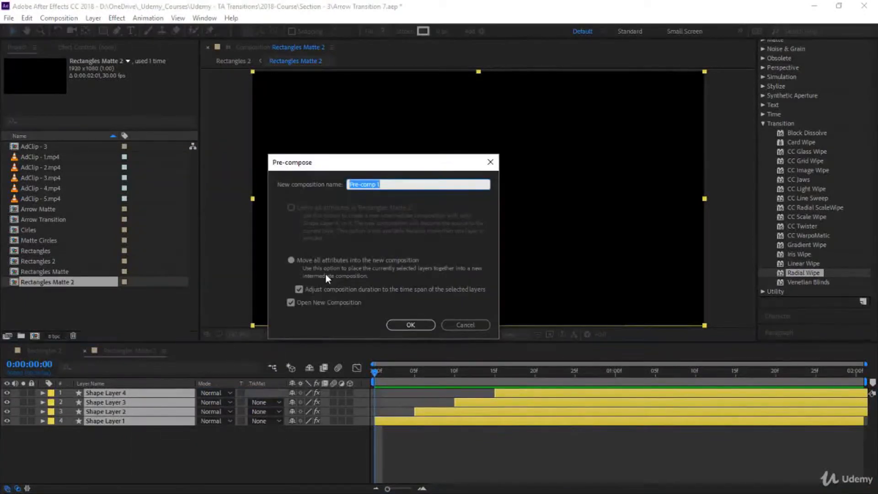
type("Rectangles Both Sides")
left_click(404, 325)
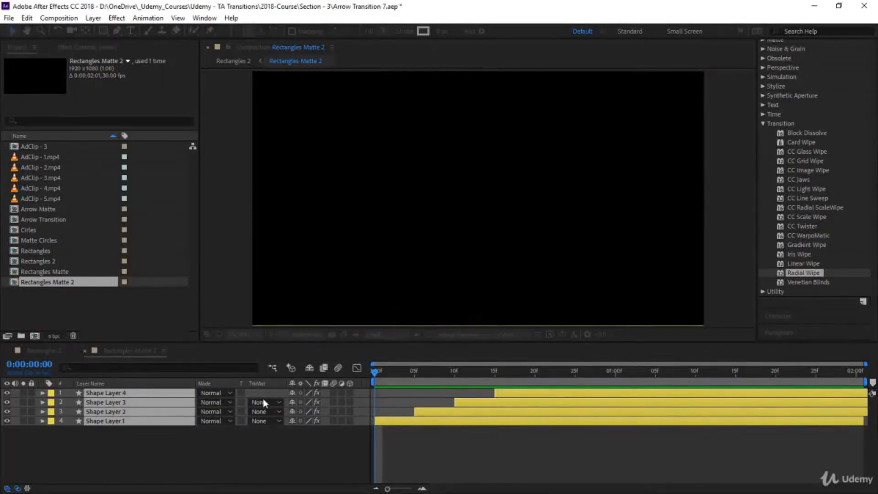
In Rectangles Matte 2, preview the nested wipe and add a second Rectangles Both Sides layer beneath the first.
left_click(143, 353)
left_click_drag(374, 371, 390, 372)
key("space")
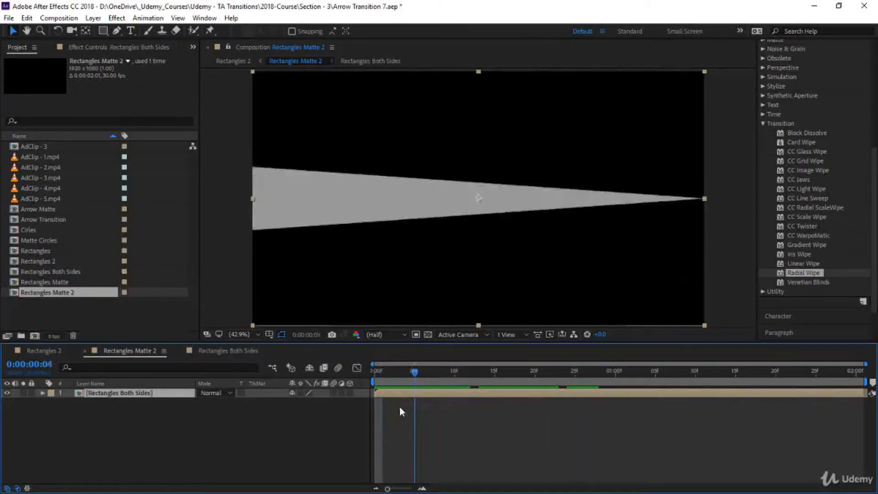
left_click_drag(67, 273, 90, 417)
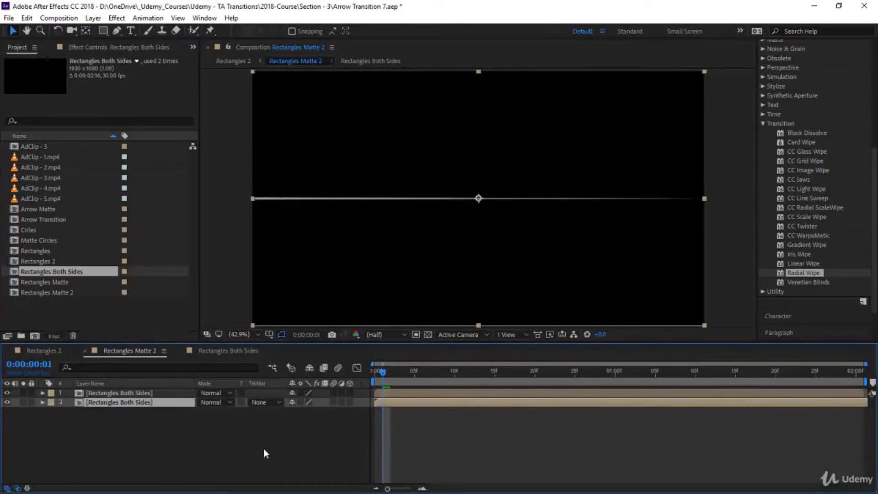
Preview the matte in Rectangles Matte 2 and set the lower Rectangles Both Sides layer's rotation to 180°.
left_click_drag(381, 372, 363, 376)
key("space")
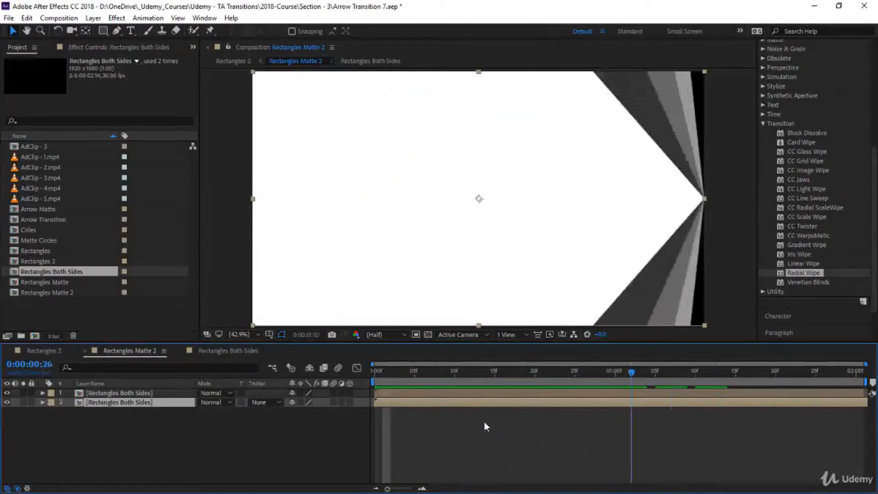
key("space")
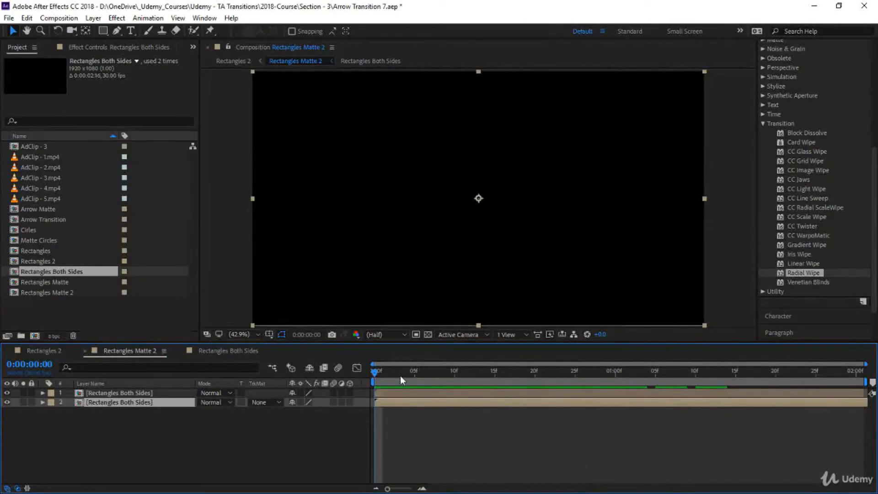
left_click_drag(376, 370, 556, 388)
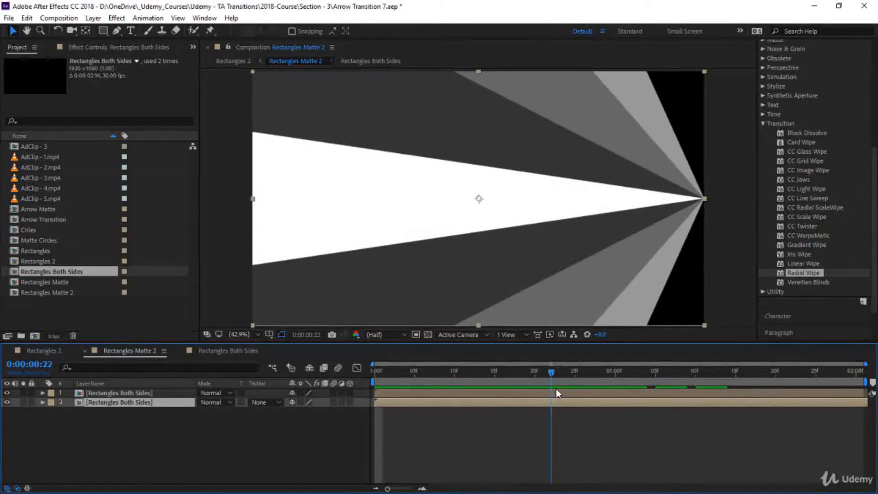
left_click(152, 418)
left_click(134, 402)
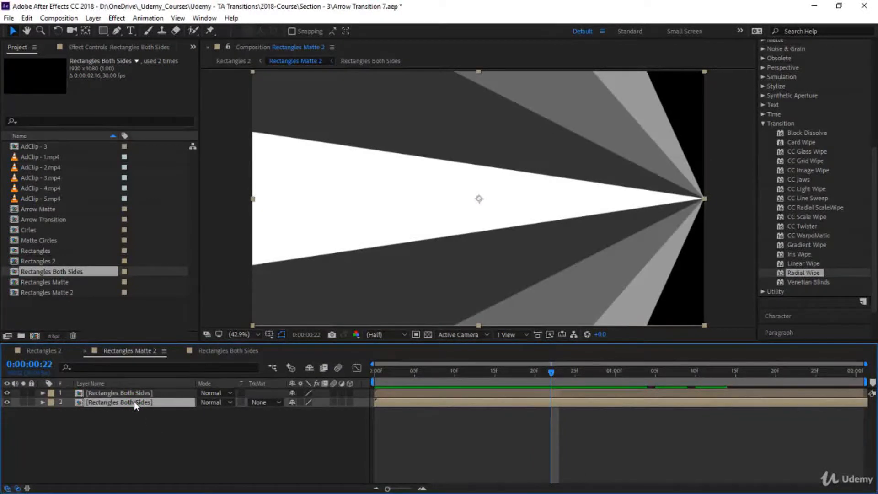
key("r")
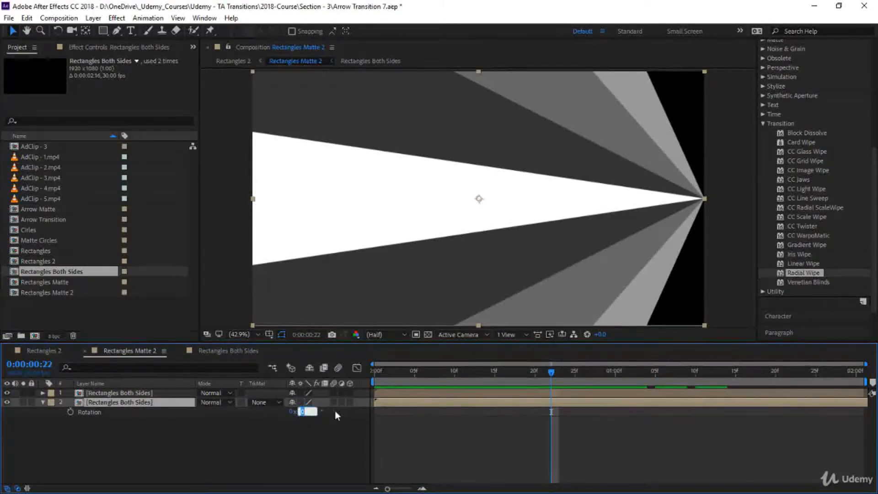
type("19")
type("0")
key("Return")
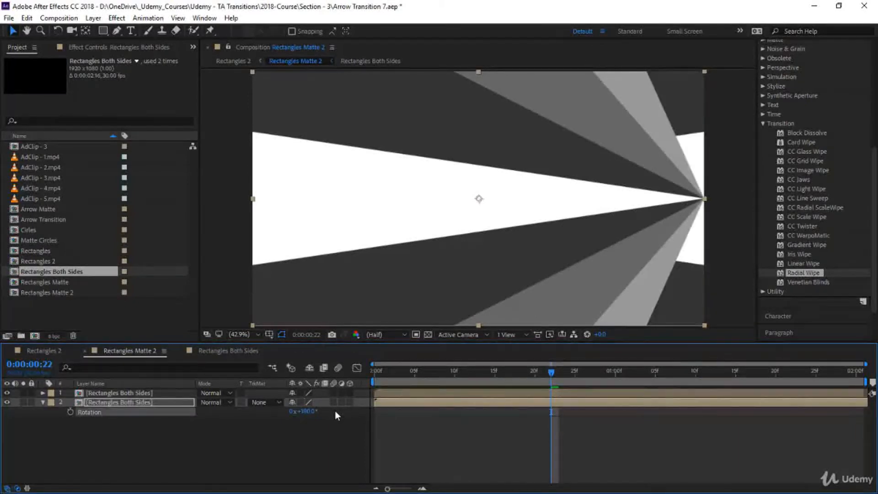
Preview the two-sided wipe, try the Screen blending mode on the upper Rectangles Both Sides layer, and play it back.
left_click(375, 371)
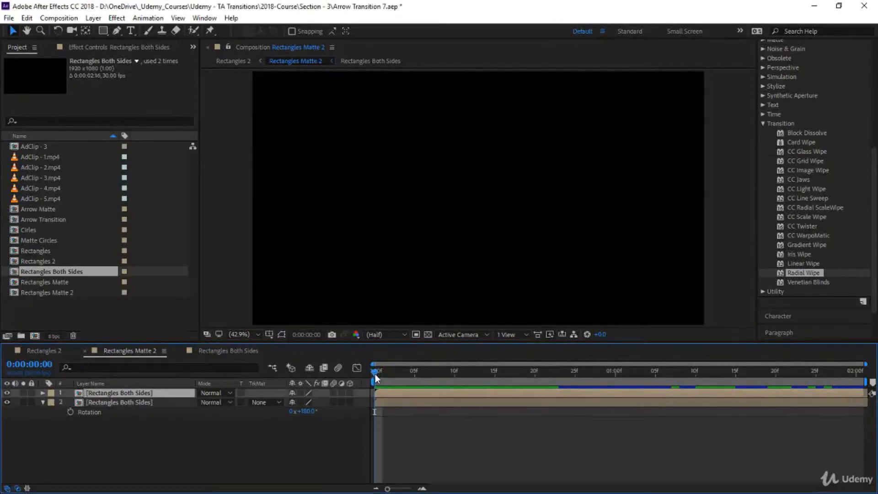
key("space")
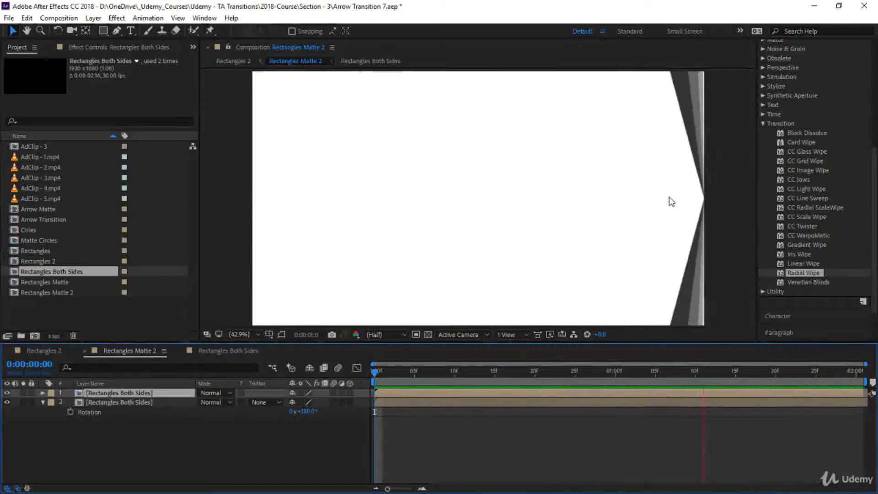
left_click_drag(372, 372, 583, 372)
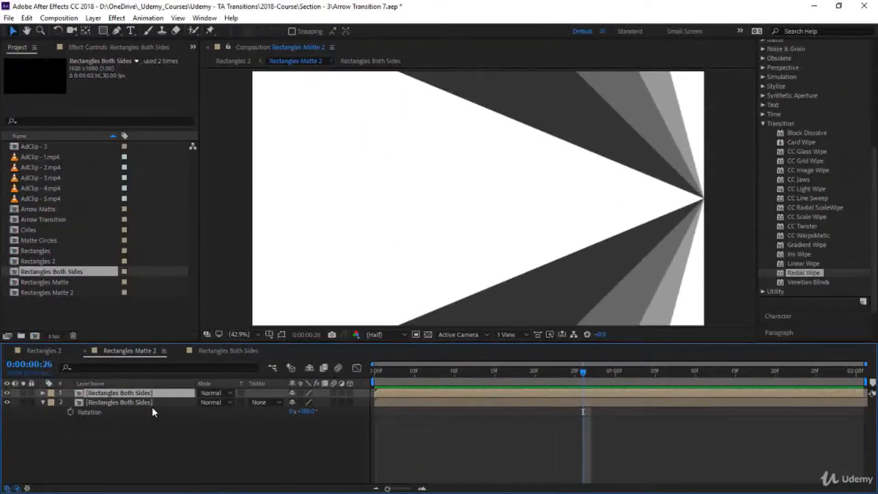
left_click_drag(583, 371, 434, 388)
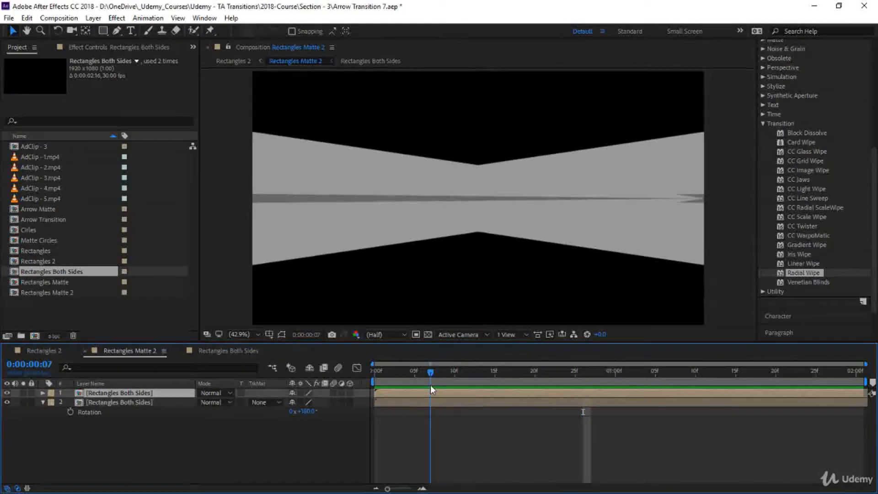
left_click(216, 393)
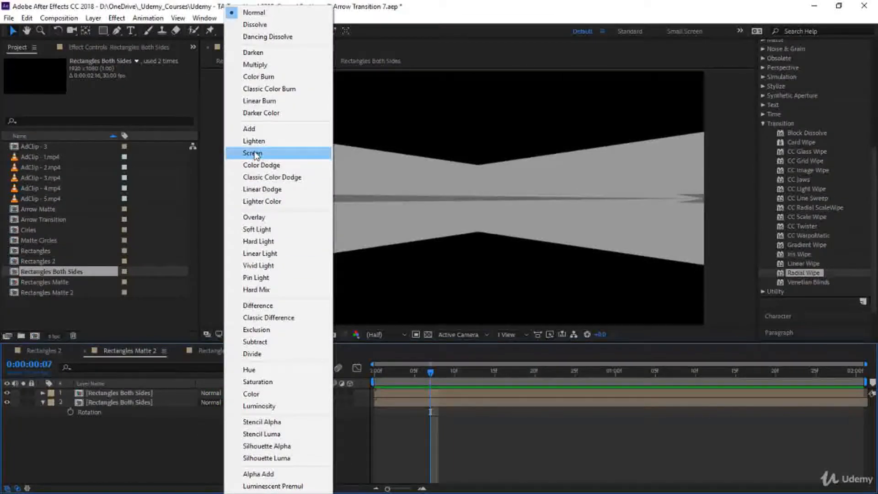
left_click(255, 154)
left_click_drag(428, 371, 375, 371)
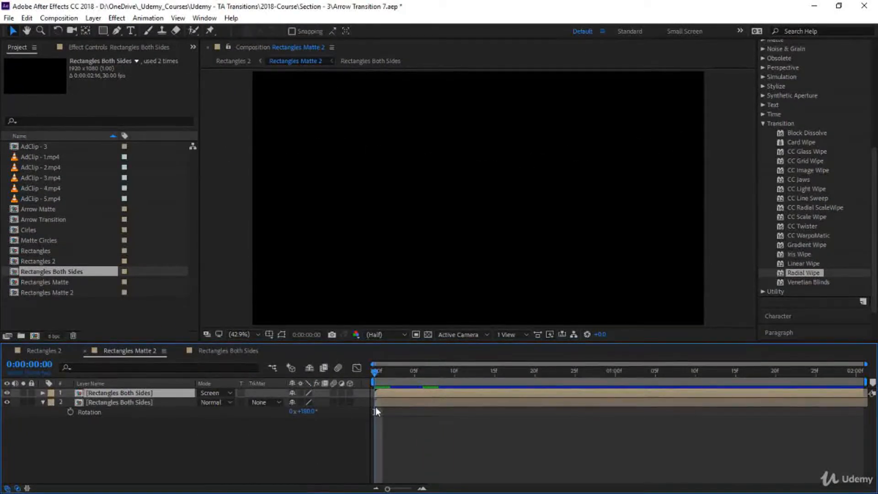
key("space")
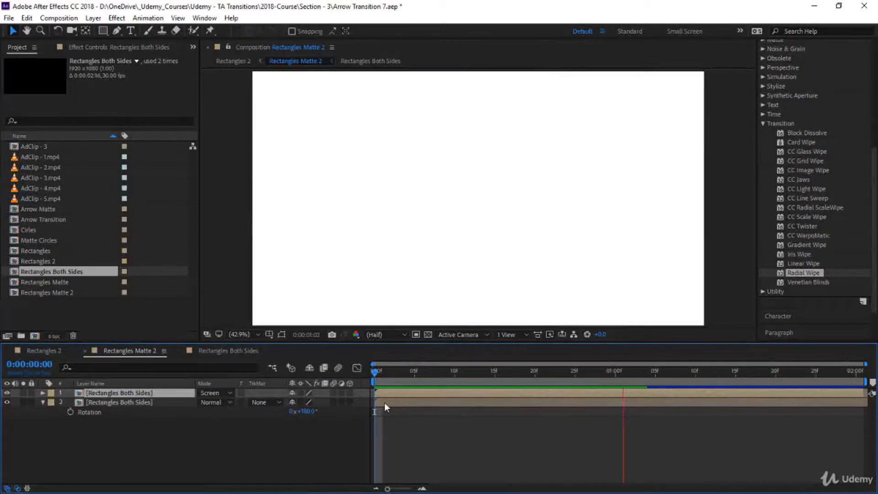
left_click_drag(372, 372, 615, 402)
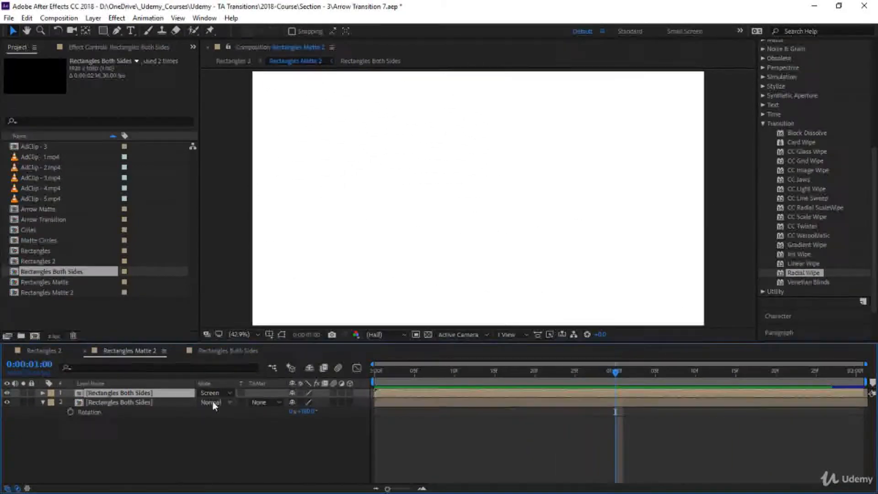
Open the Rectangles 2 composition and preview the clip transition using the Screen-blended matte.
left_click(37, 350)
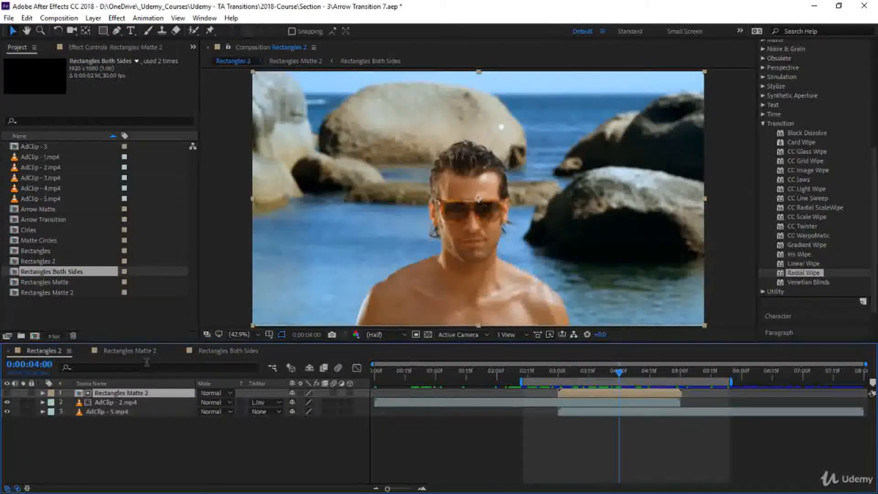
left_click_drag(541, 375, 523, 377)
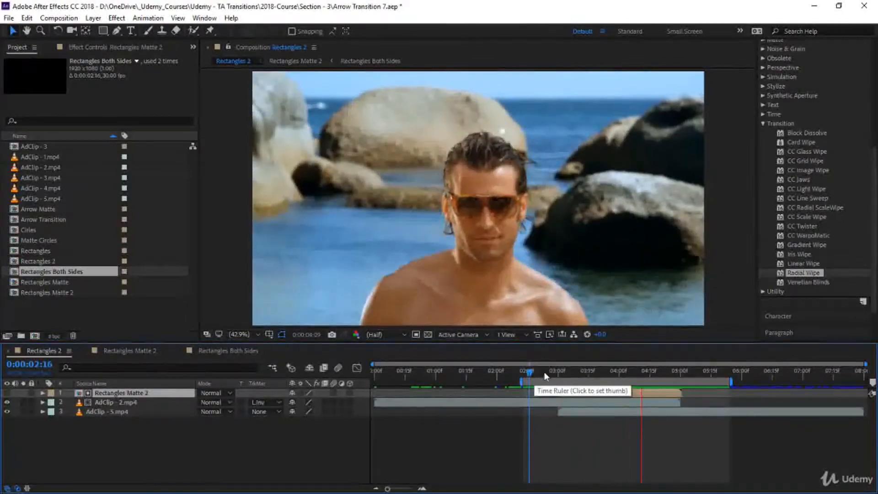
left_click(573, 381)
left_click_drag(573, 380, 581, 381)
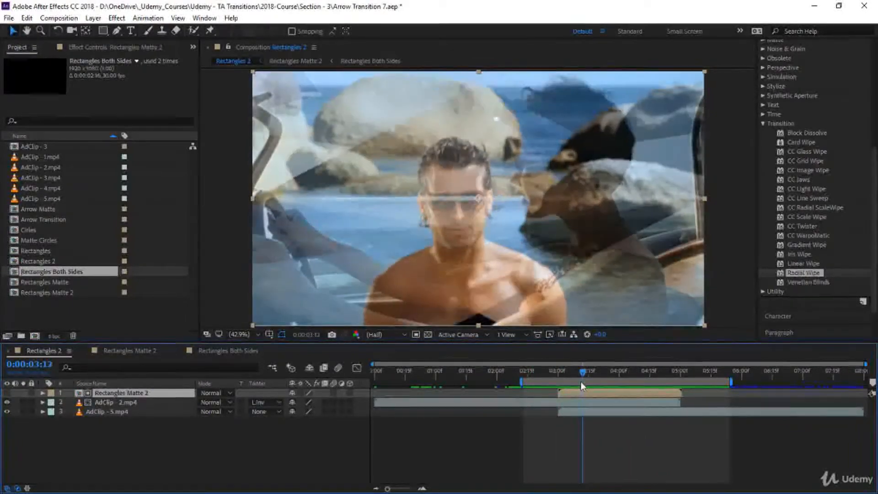
left_click_drag(581, 382, 540, 411)
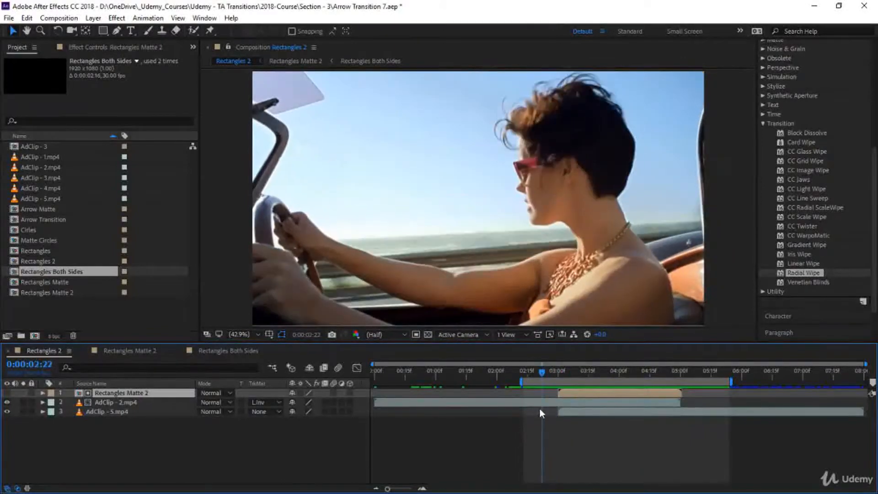
Set the upper Rectangles Both Sides layer in Rectangles Matte 2 to Multiply and scrub through the wipe.
left_click(143, 350)
left_click(210, 392)
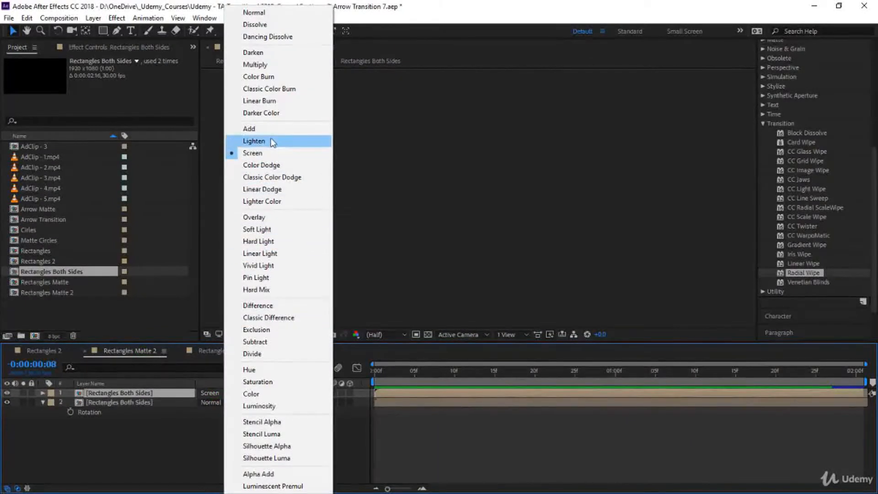
left_click(264, 64)
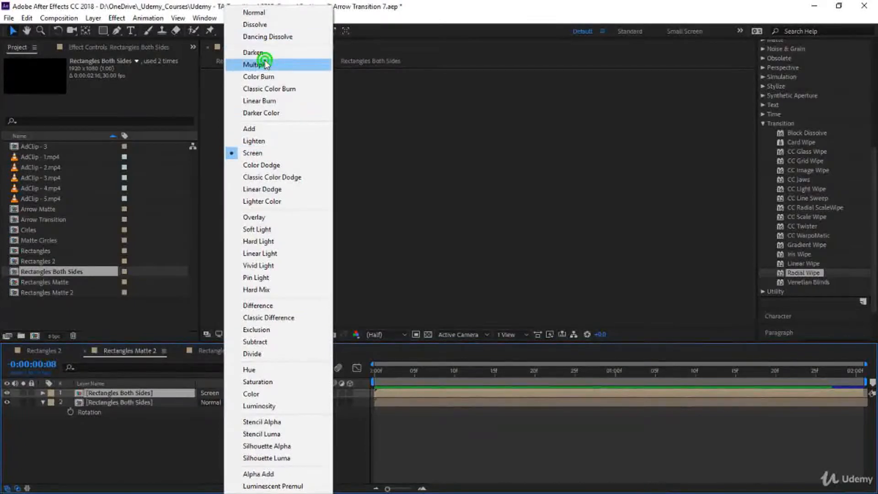
left_click_drag(381, 372, 619, 410)
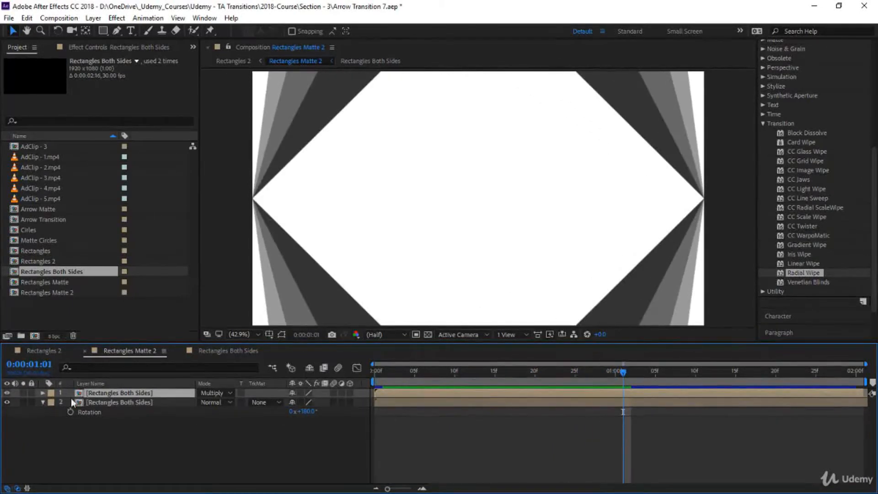
Preview the Multiply-blended transition in Rectangles 2, then return to Rectangles Matte 2 and scrub its opening frames.
left_click(46, 350)
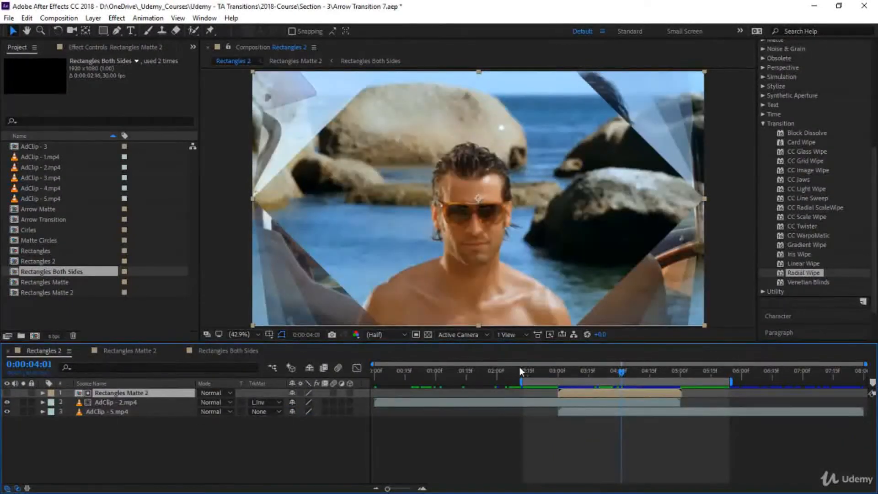
left_click_drag(519, 370, 533, 369)
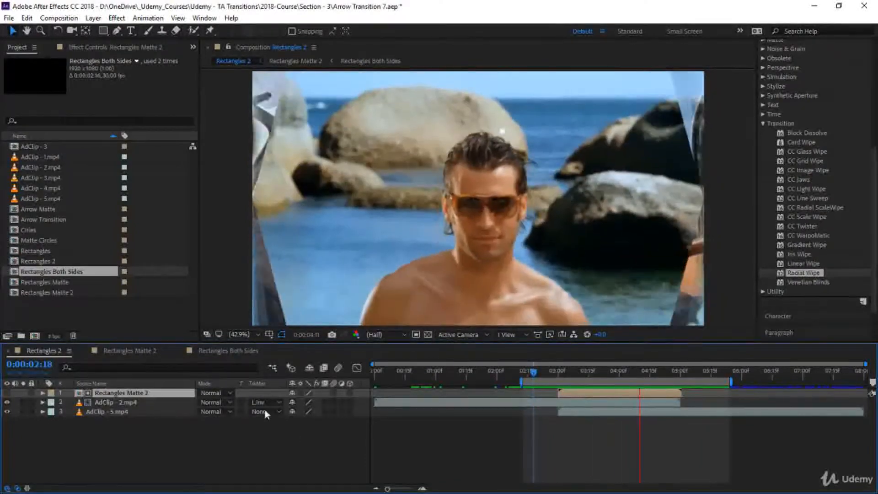
left_click(249, 350)
left_click(149, 351)
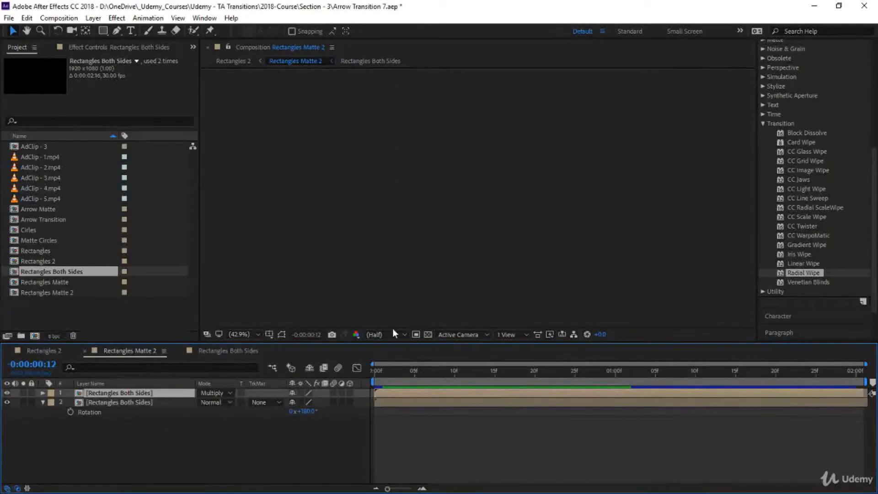
left_click_drag(406, 368, 430, 371)
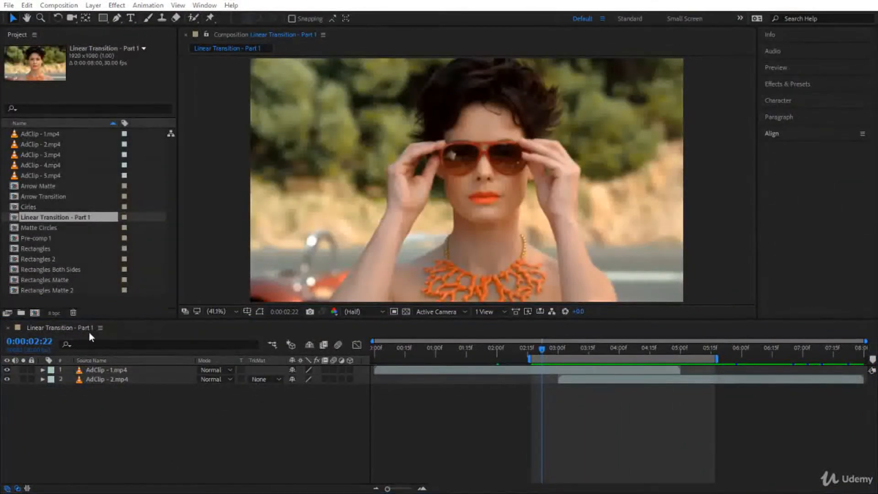
Add a full-frame rectangle shape layer above the clips in Linear Transition - Part 1 and fill it with white, FFFFFF.
left_click(239, 402)
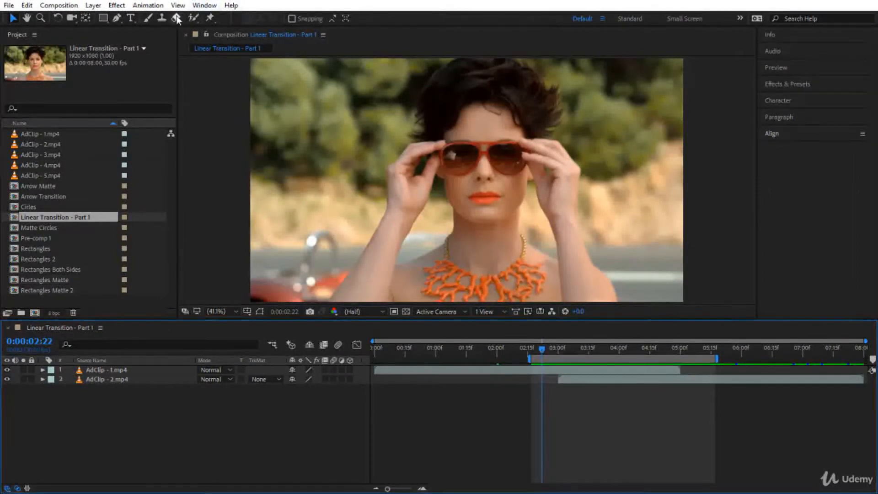
double_click(111, 18)
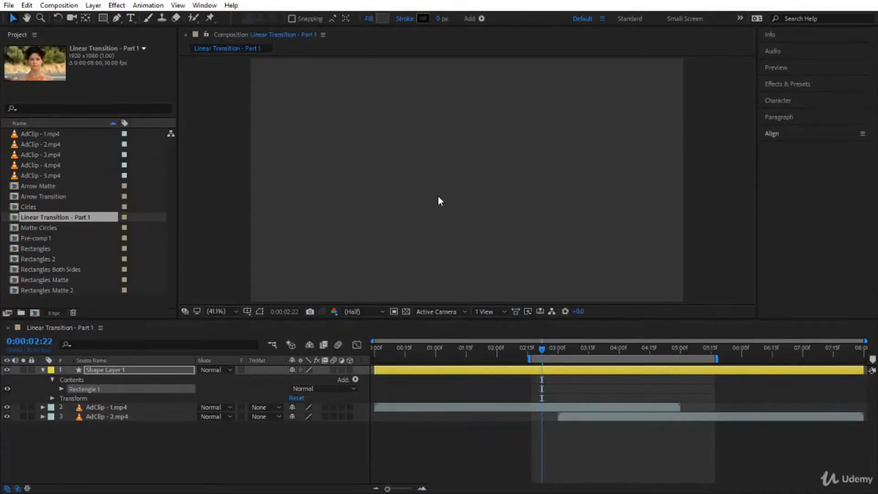
left_click(380, 19)
left_click_drag(588, 247, 552, 207)
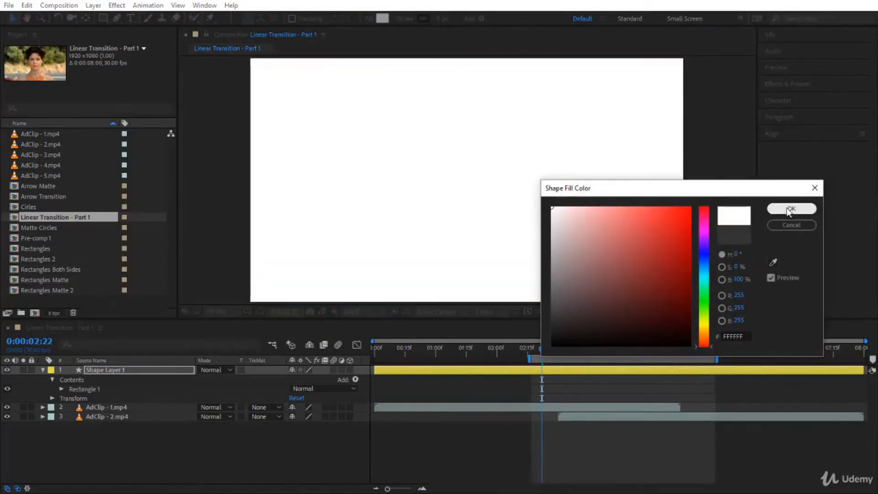
left_click(787, 209)
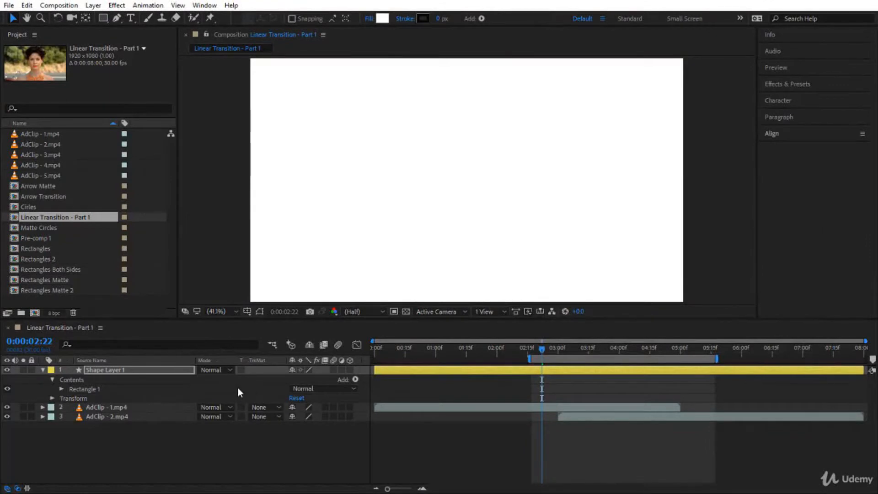
Trim the shape layer's end to 0:00:02:00 and pre-compose it under the default name, opening the new composition at its first frame.
left_click_drag(541, 349, 497, 357)
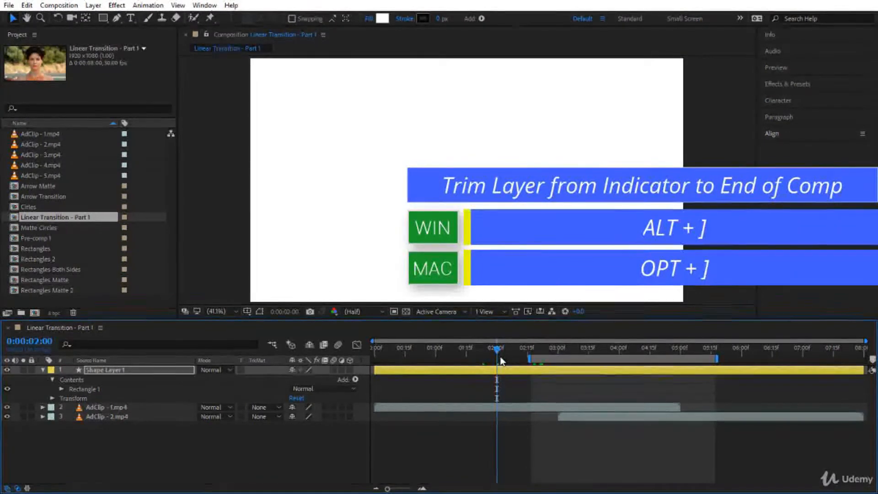
key("alt+bracketright")
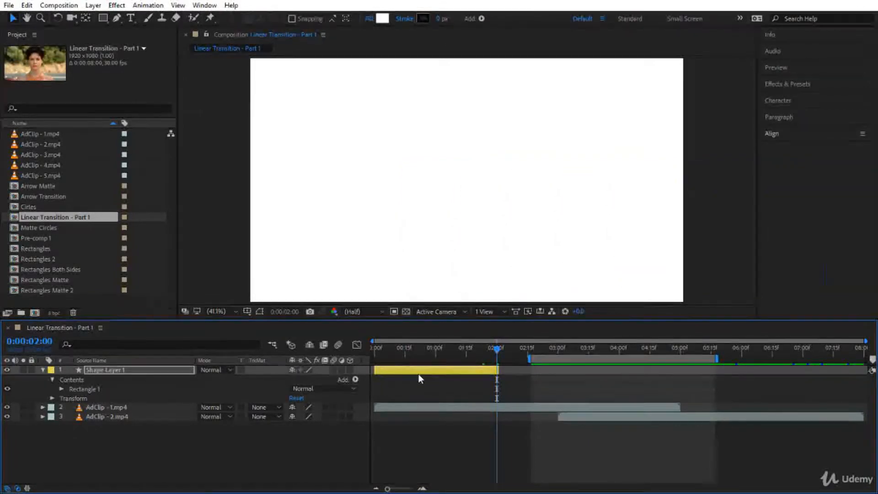
right_click(168, 370)
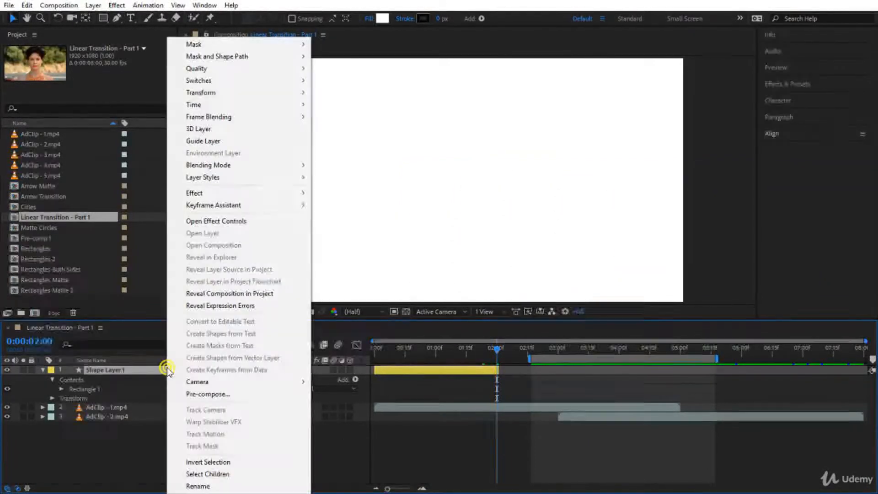
left_click(197, 393)
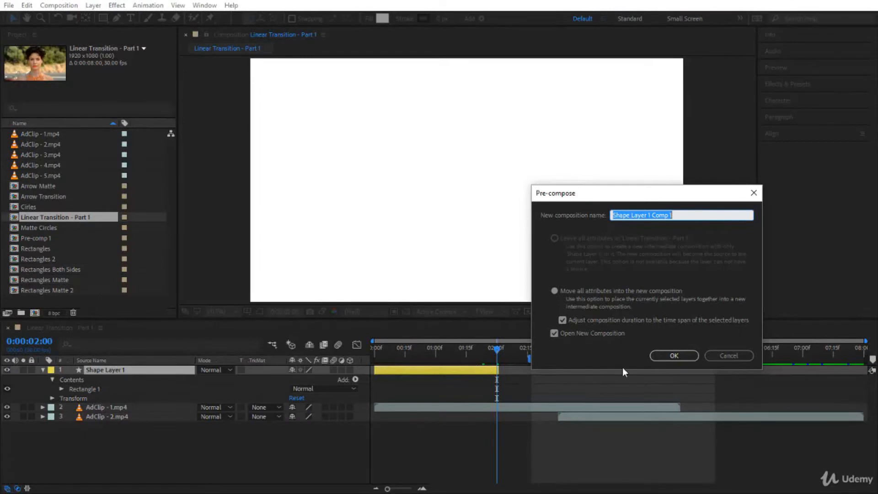
left_click(674, 355)
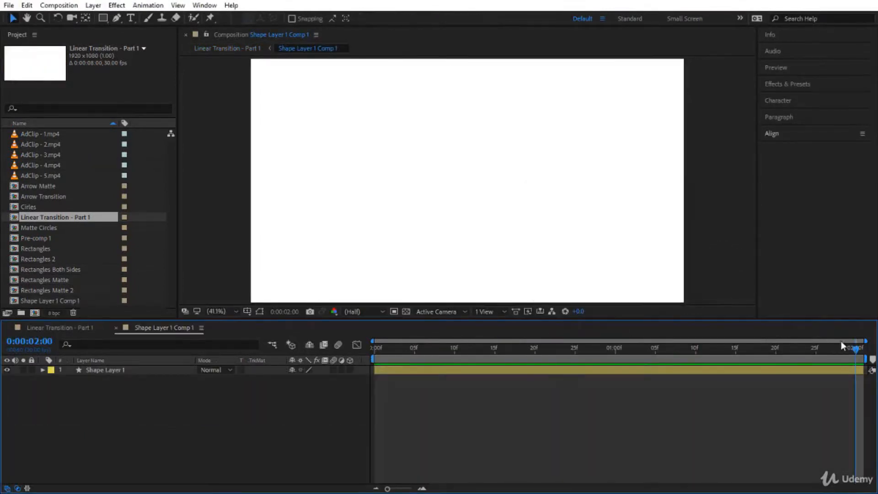
left_click_drag(855, 348, 313, 377)
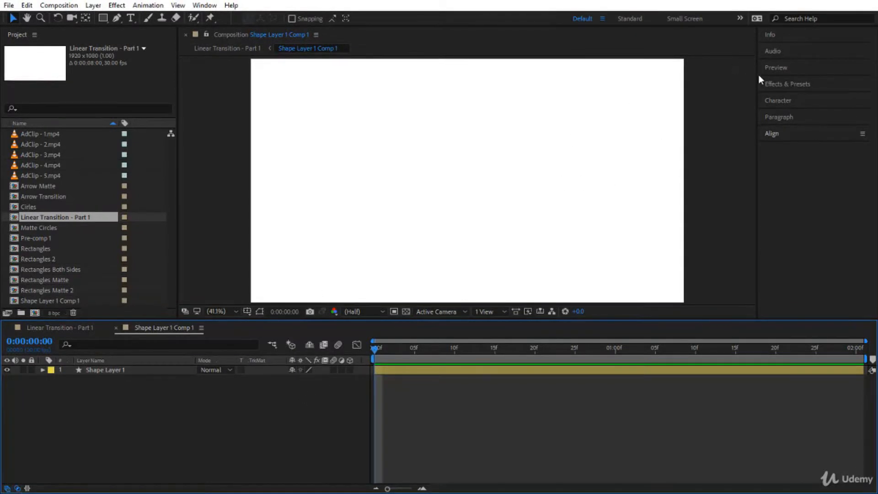
Apply the Linear Wipe preset from Transitions - Wipes to Shape Layer 1 at the first frame and reveal its keyframes.
left_click(778, 85)
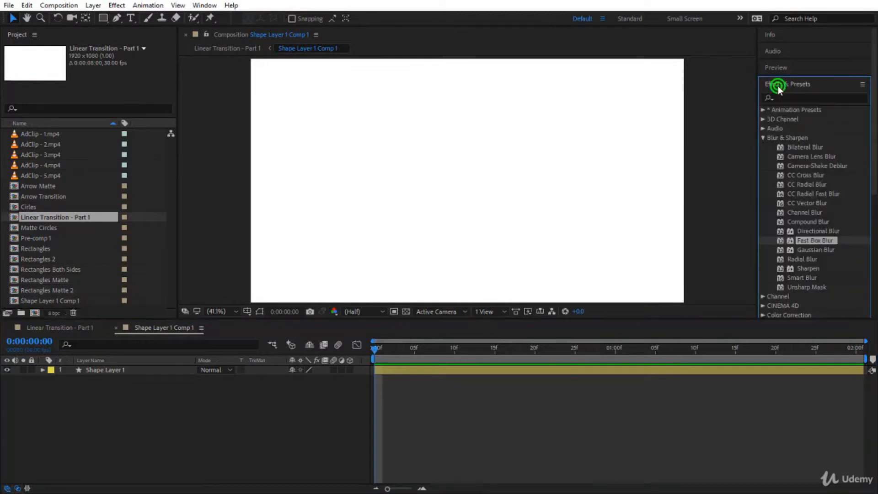
left_click(764, 137)
left_click(764, 109)
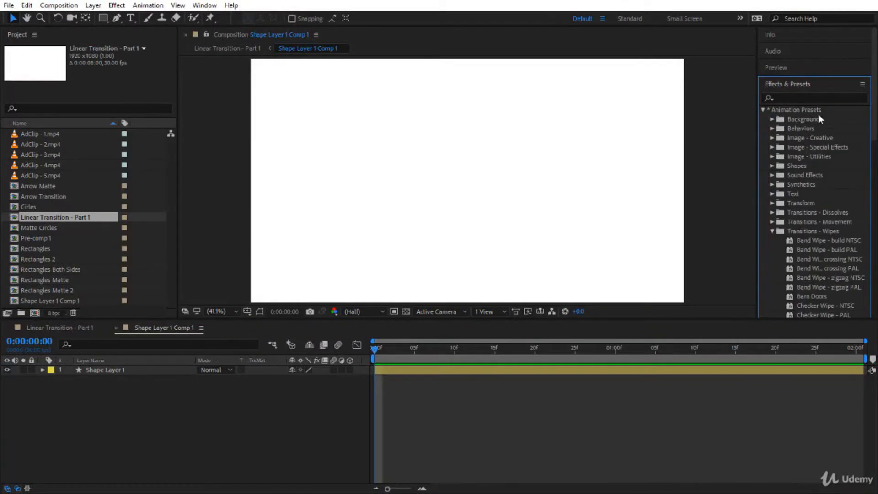
scroll(803, 234, "down", 1)
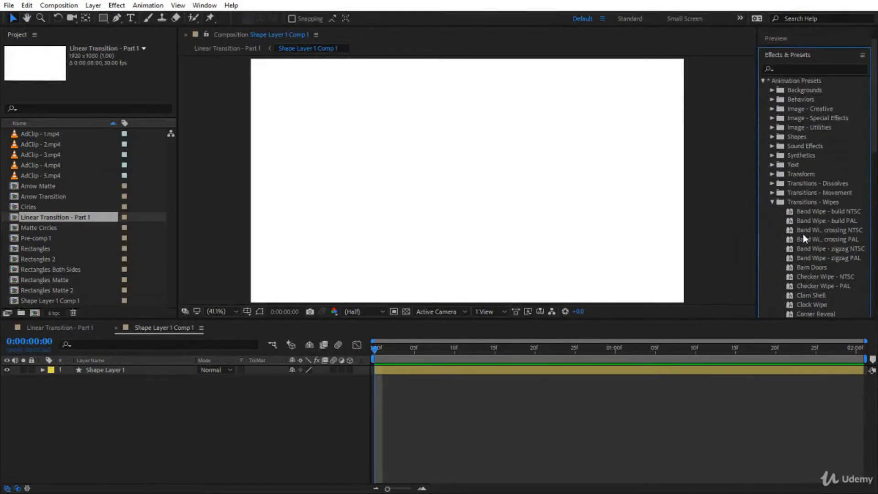
scroll(815, 214, "down", 3)
scroll(824, 284, "down", 2)
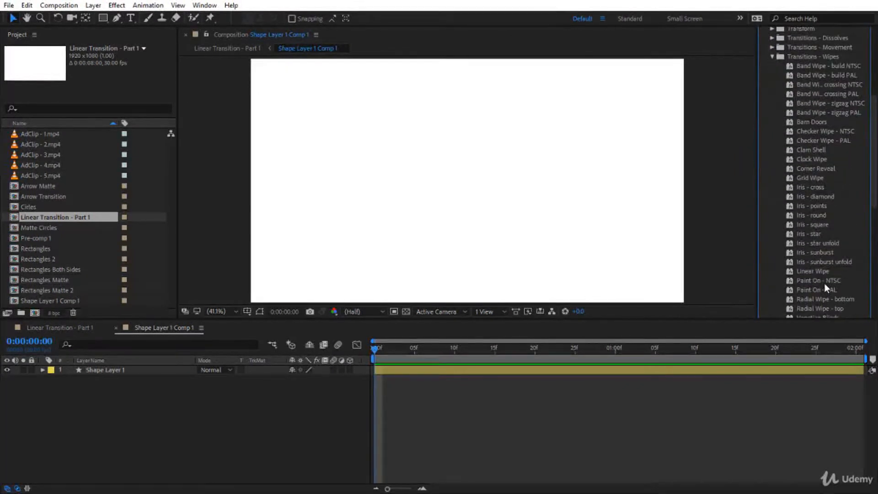
left_click(814, 271)
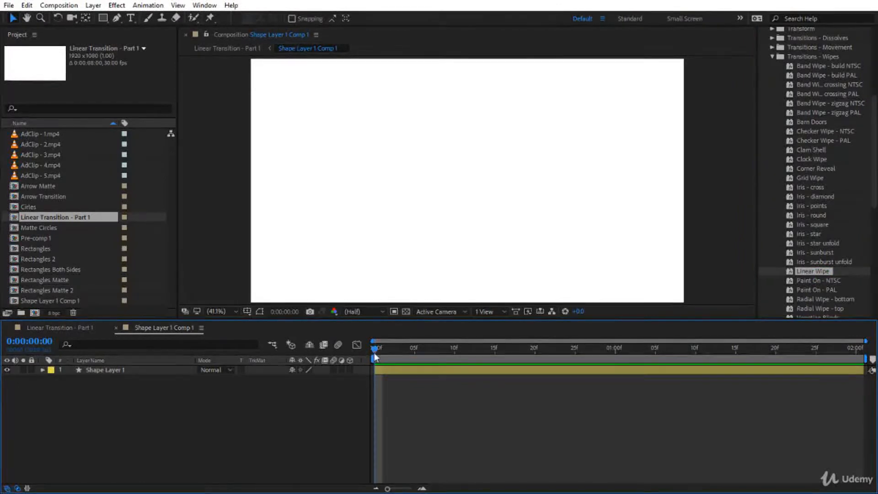
left_click_drag(375, 350, 272, 384)
mouse_move(813, 268)
left_mouse_down()
mouse_move(486, 345)
mouse_move(442, 371)
left_mouse_up()
left_click(135, 368)
key("u")
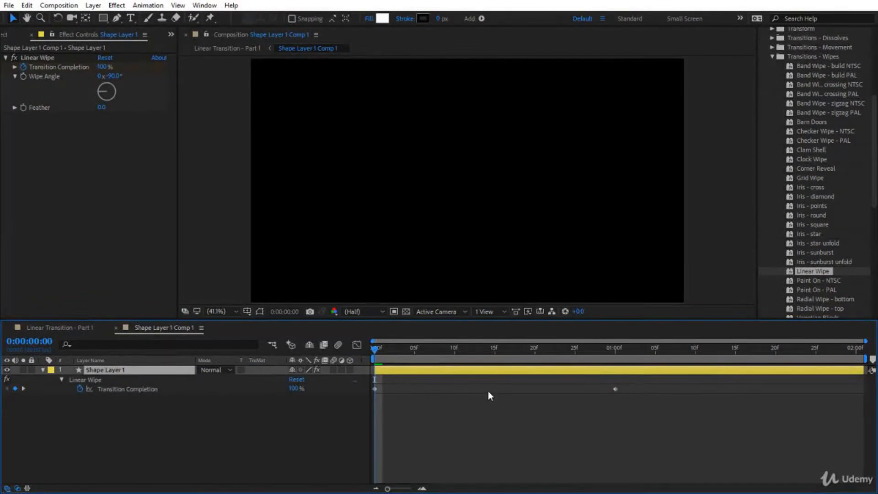
Easy-ease both Transition Completion keyframes and reshape their speed graph for a fast early peak and a long, slow finish during preview.
key("space")
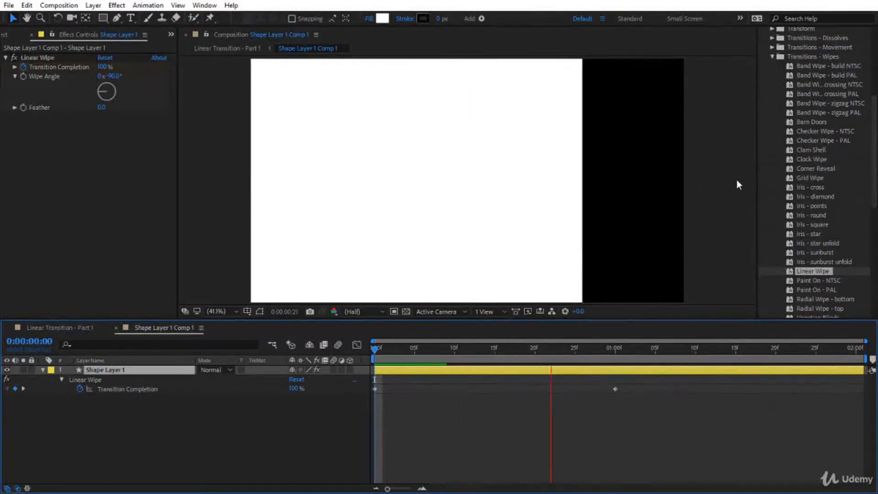
left_click_drag(668, 429, 363, 379)
key("F9")
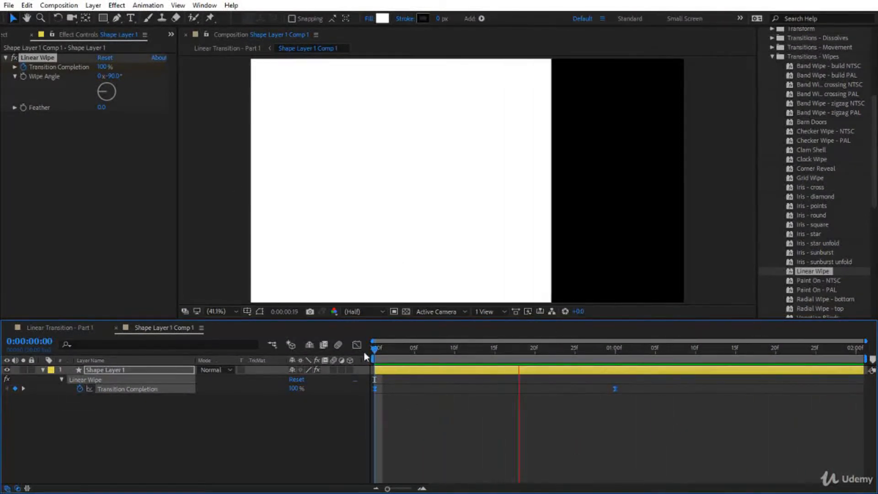
left_click(355, 345)
left_click_drag(642, 385, 462, 374)
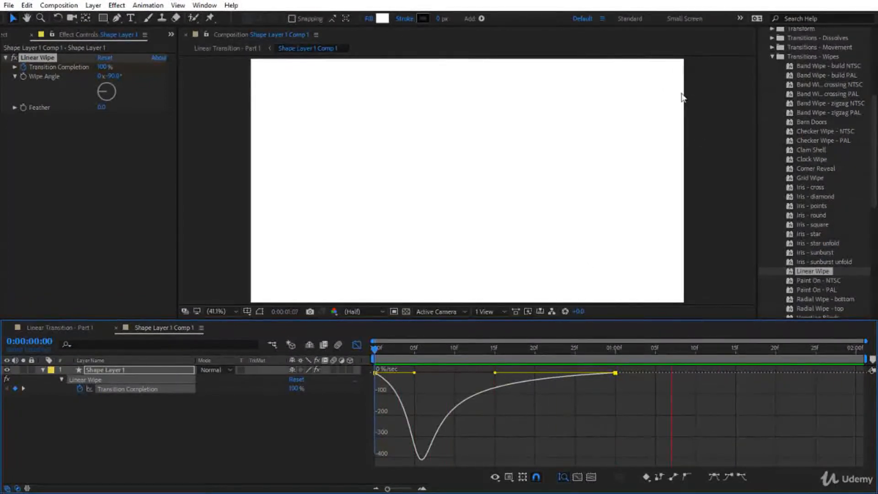
left_click(356, 347)
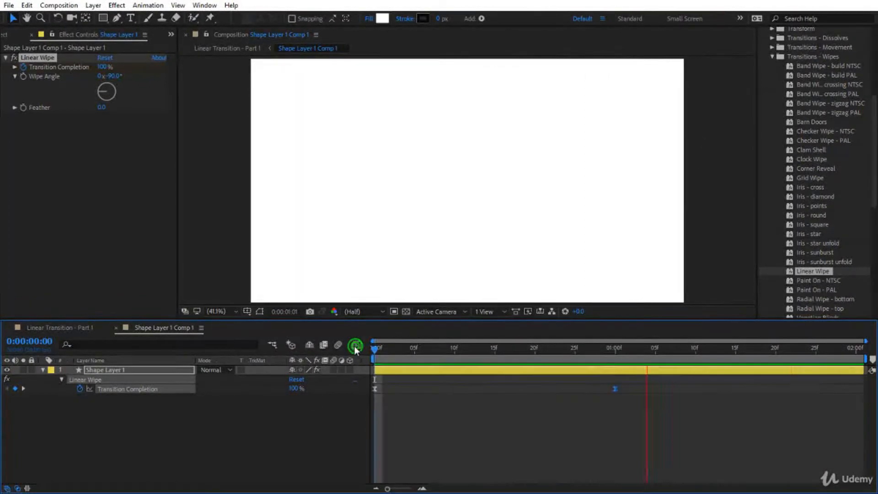
Rename the shape layer's composition as Linear Matte in its composition settings.
right_click(147, 327)
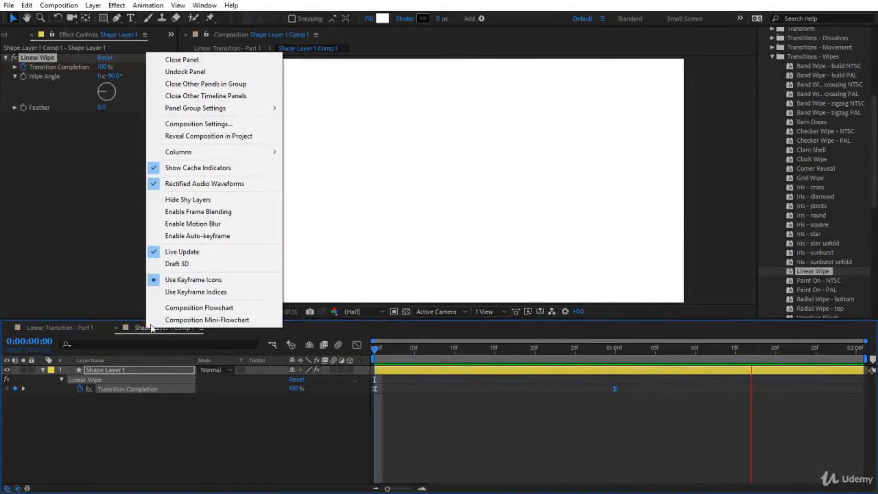
left_click(232, 124)
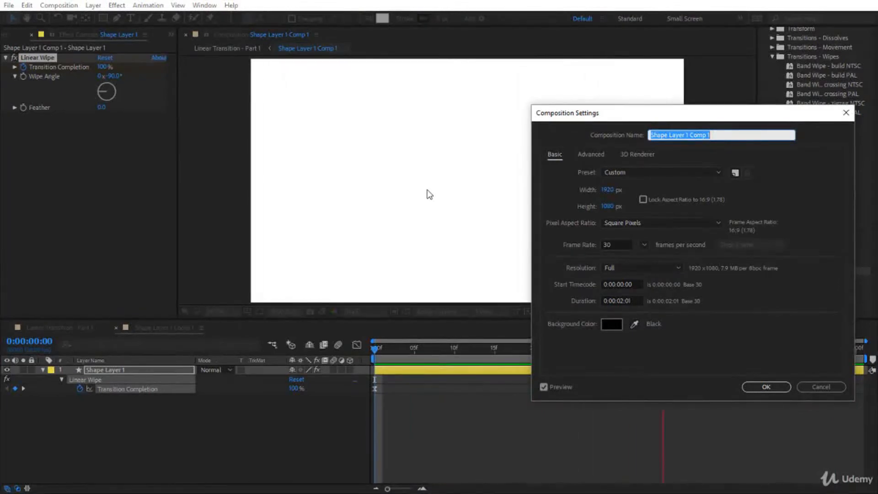
type("Linear Matte")
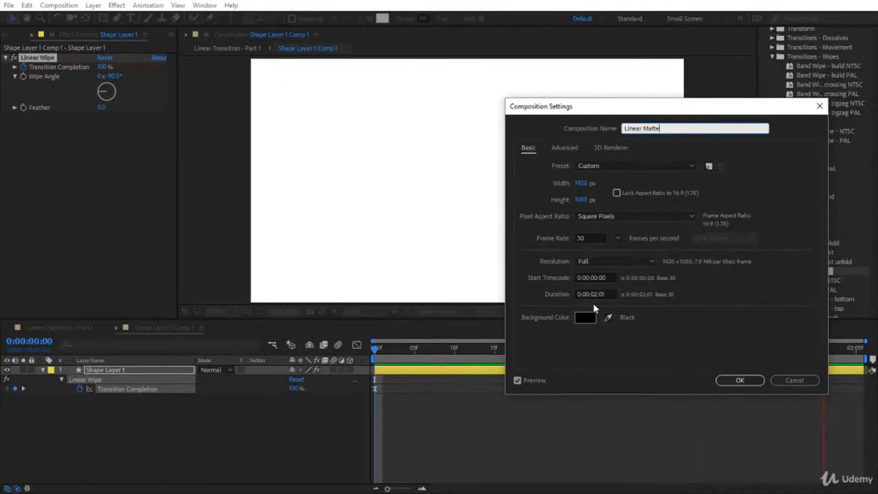
left_click(738, 380)
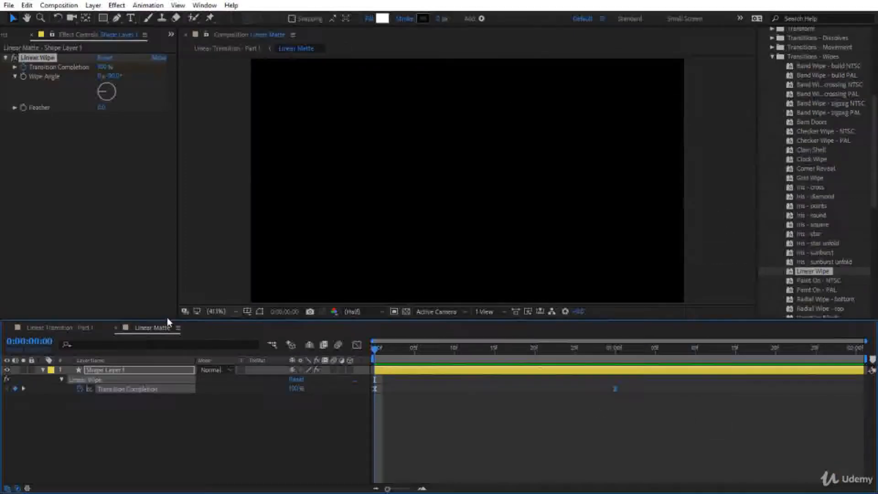
In Linear Transition - Part 1, move the Linear Matte layer in time to start together with AdClip - 2.mp4.
left_click(79, 328)
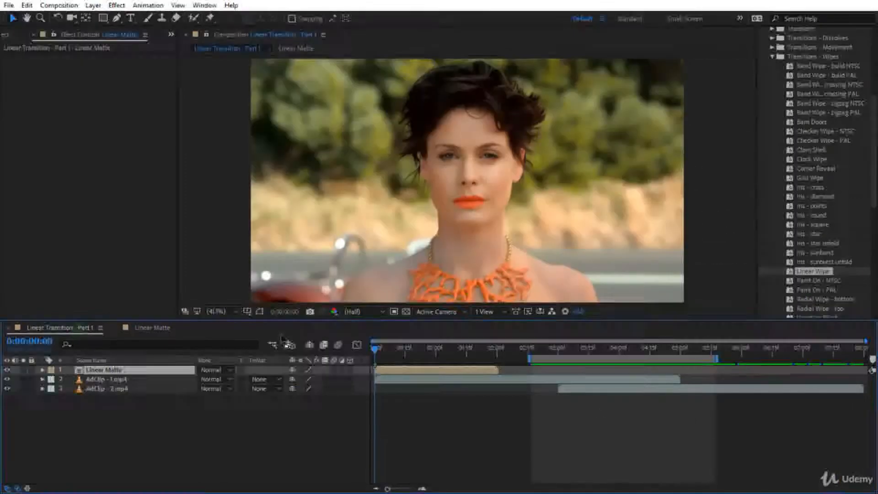
left_click_drag(509, 370, 648, 370)
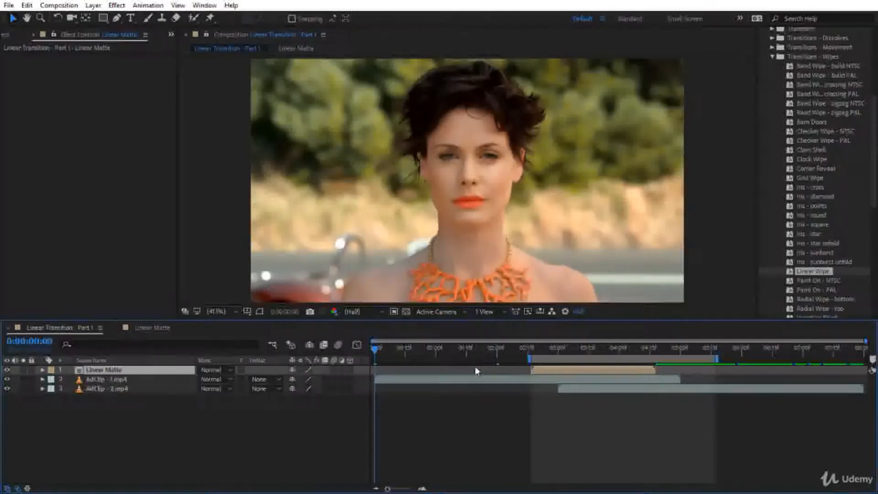
left_click_drag(558, 366, 584, 371)
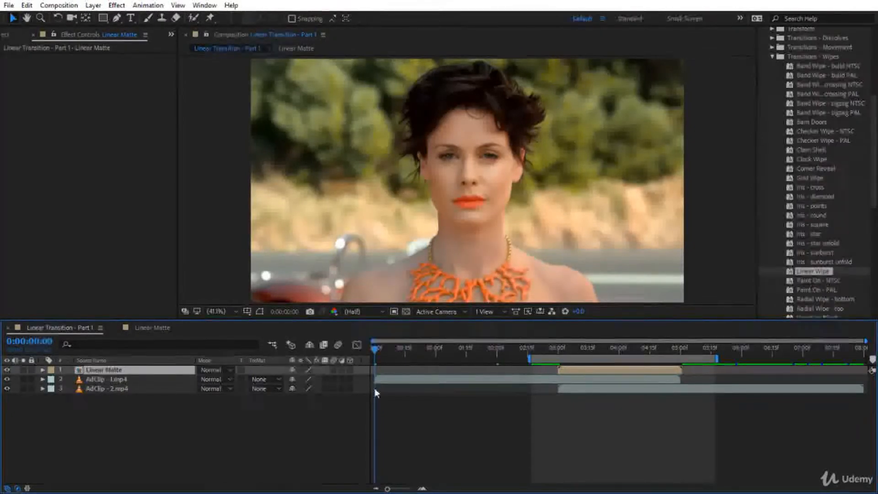
Set AdClip - 1.mp4's track matte to Luma Inverted Matte "Linear Matte", preview the transition and scrub to 0:00:03:16.
left_click(256, 380)
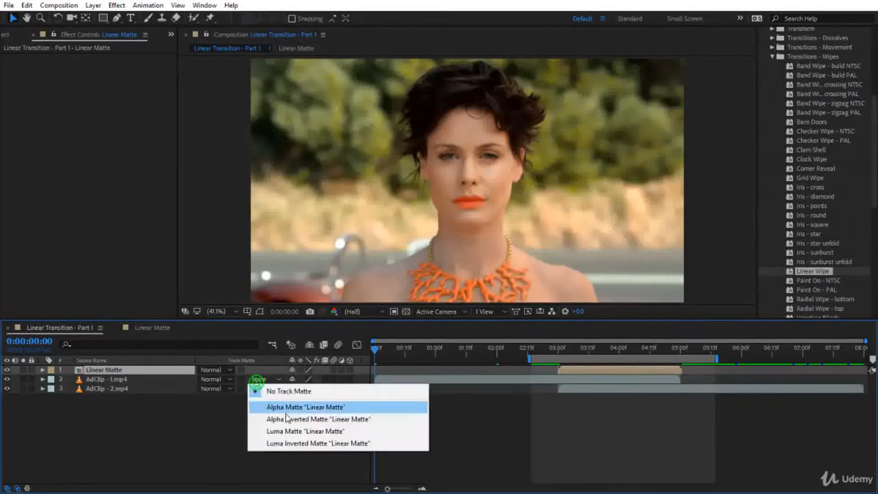
left_click(295, 441)
left_click(540, 346)
key("space")
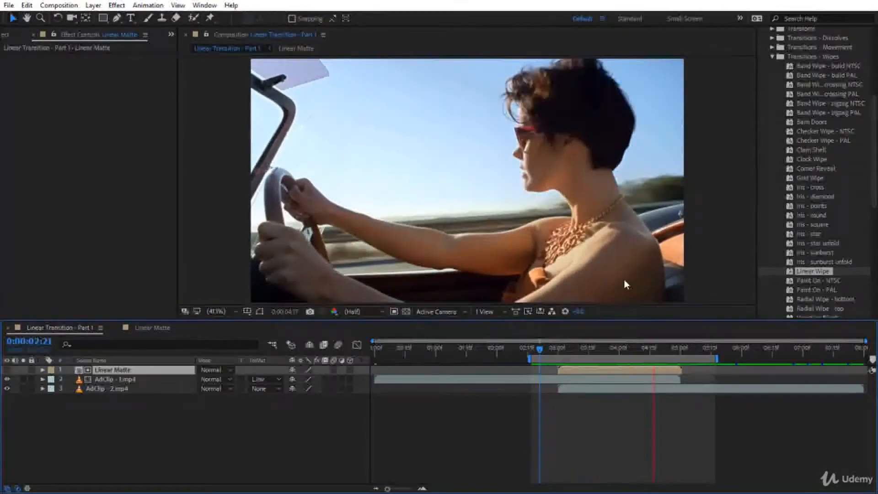
key("space")
left_click_drag(637, 360, 591, 363)
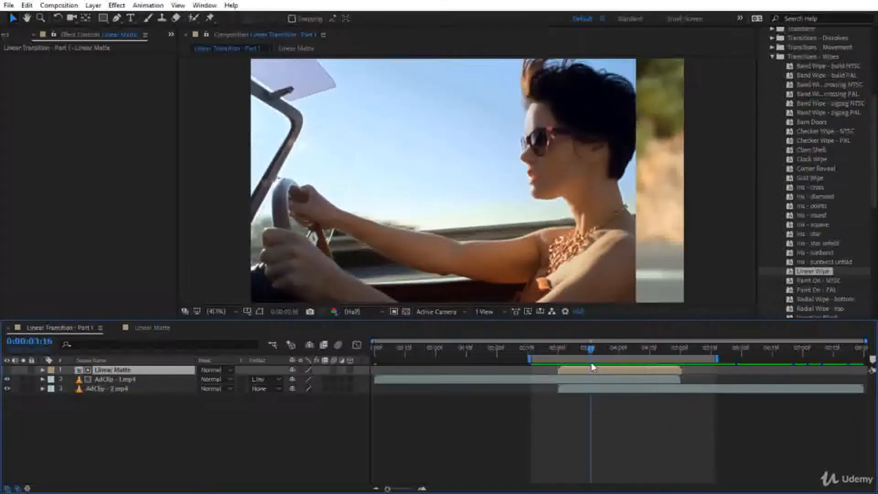
Duplicate Shape Layer 1 three times in the Linear Matte composition.
left_click(171, 330)
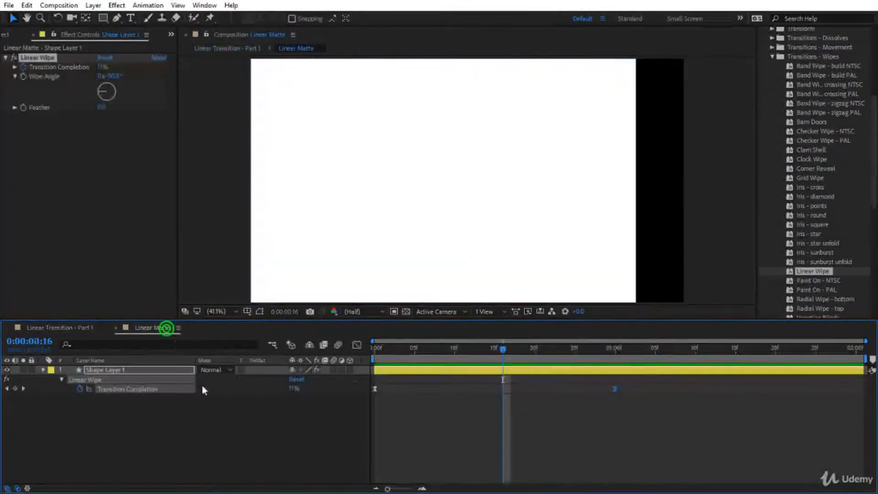
left_click(104, 369)
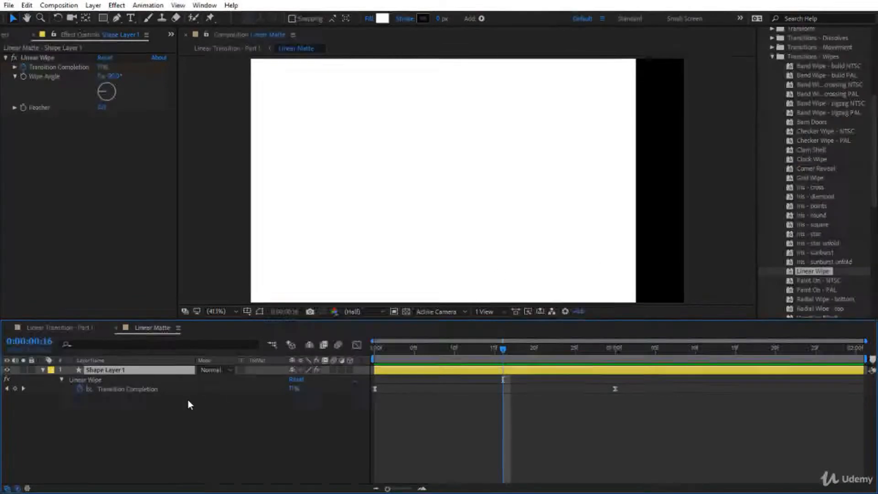
key("ctrl+d")
key("ctrl+d")
key("ctrl+d")
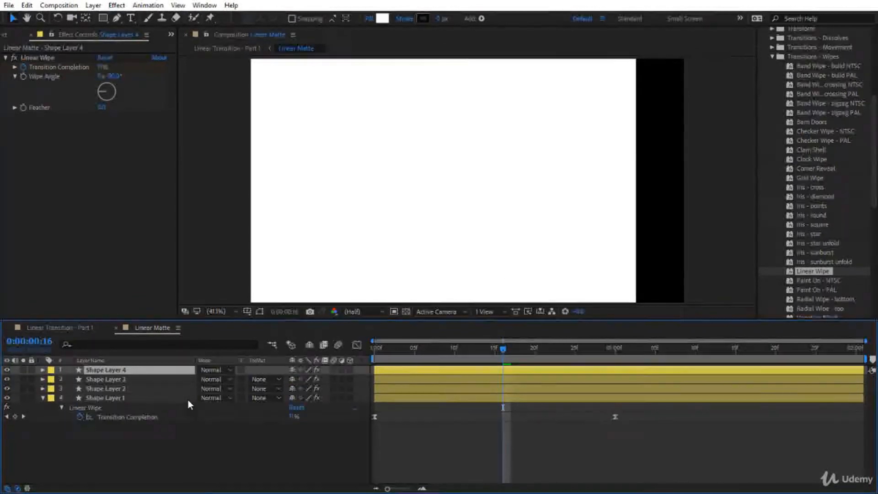
left_click(188, 400)
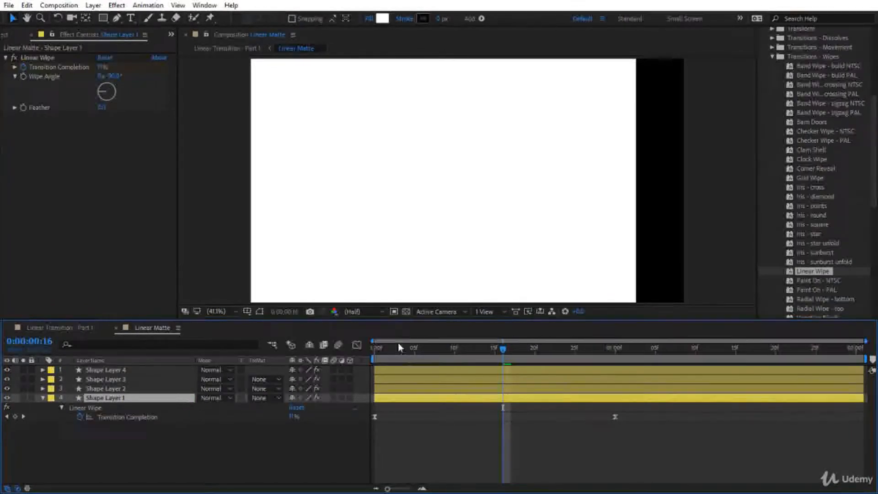
left_click(413, 368)
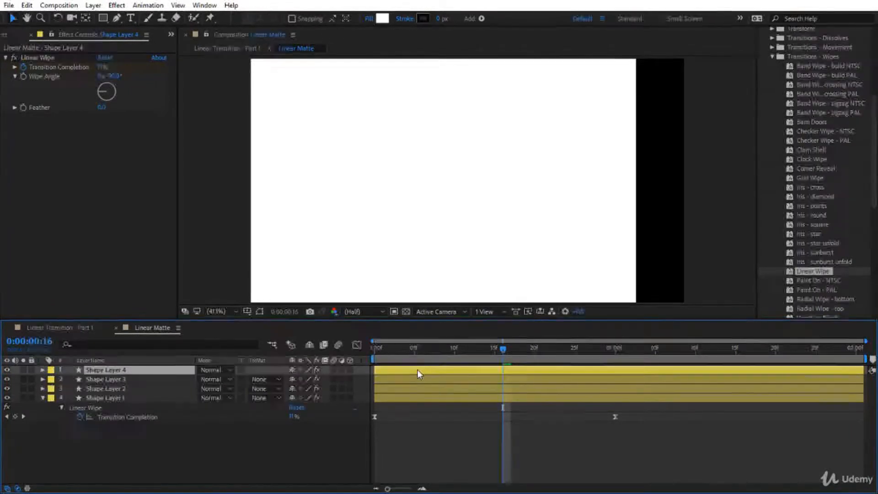
Set Shape Layer 3's fill to light grey, with 80% brightness (CCCCCC).
left_click(421, 381)
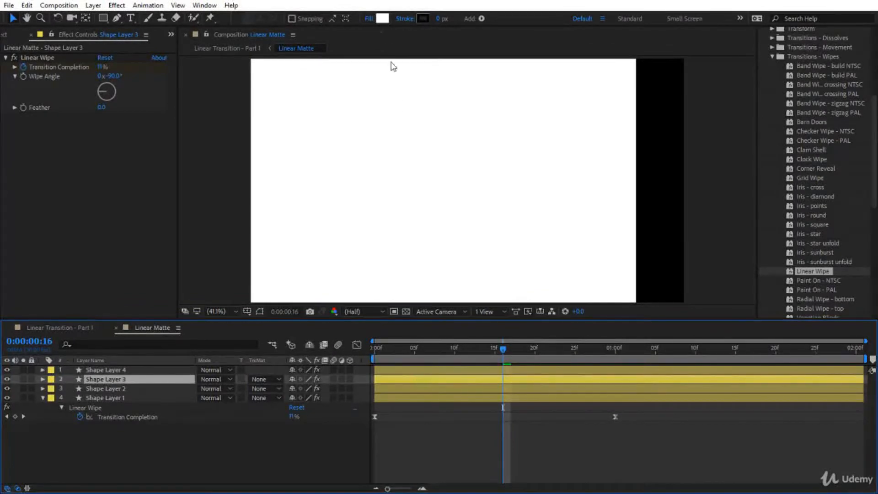
left_click(384, 19)
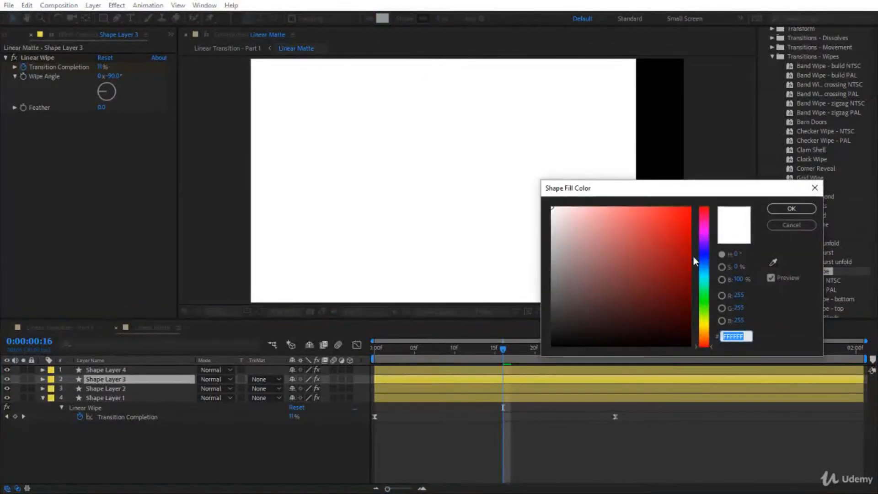
left_click(738, 278)
type("80")
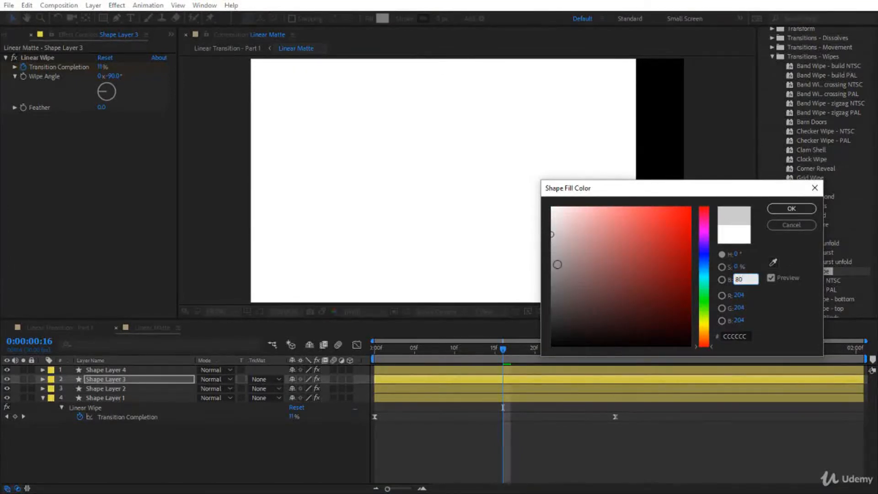
left_click(791, 208)
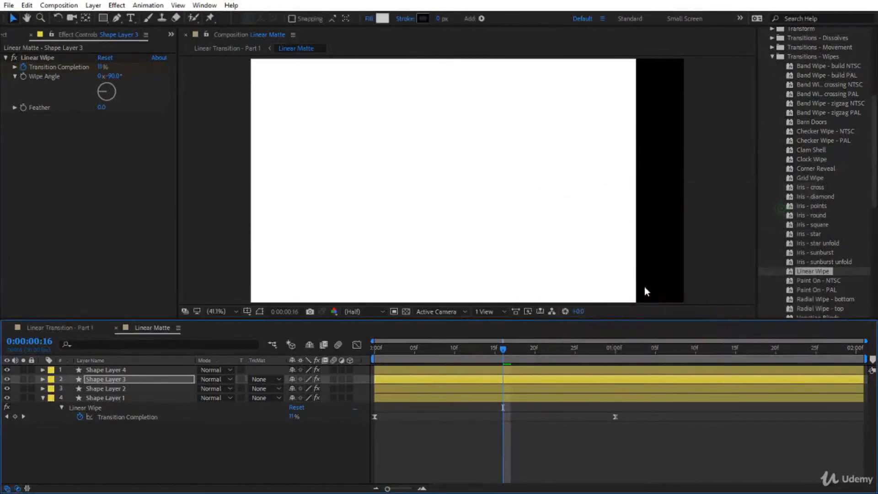
Set Shape Layer 2's fill to mid grey, with 60% brightness (999999).
left_click(481, 389)
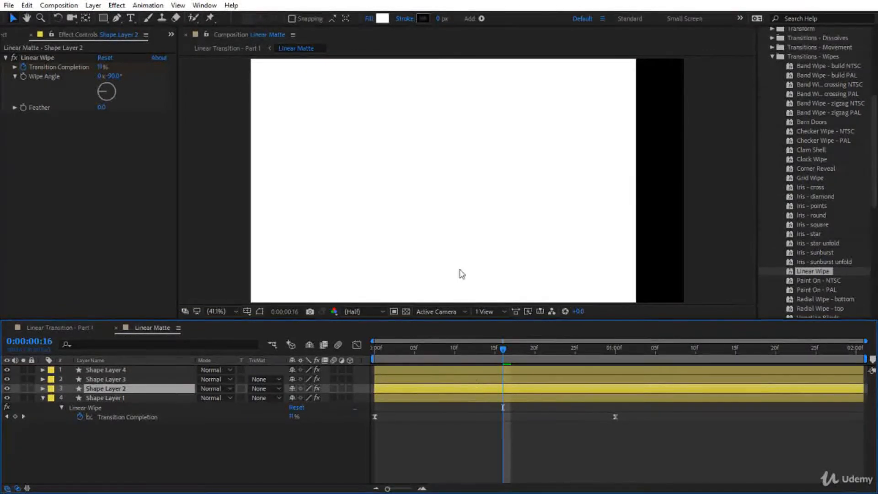
left_click(382, 19)
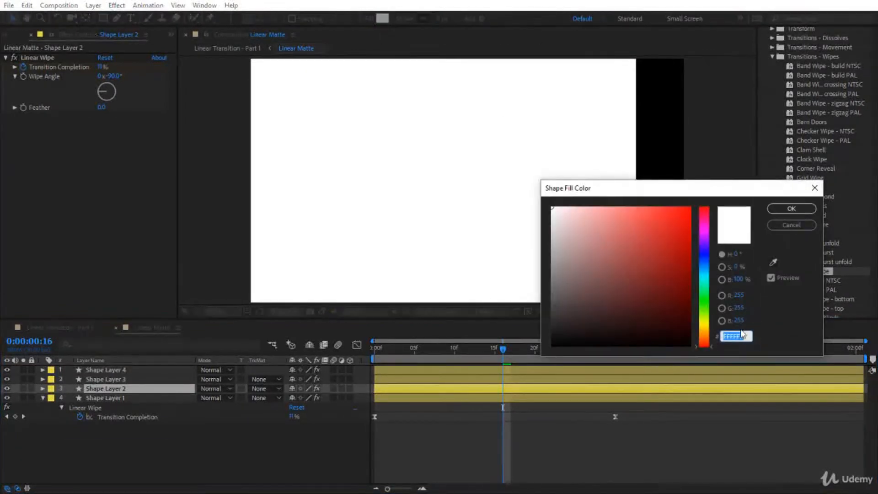
left_click(738, 279)
type("80")
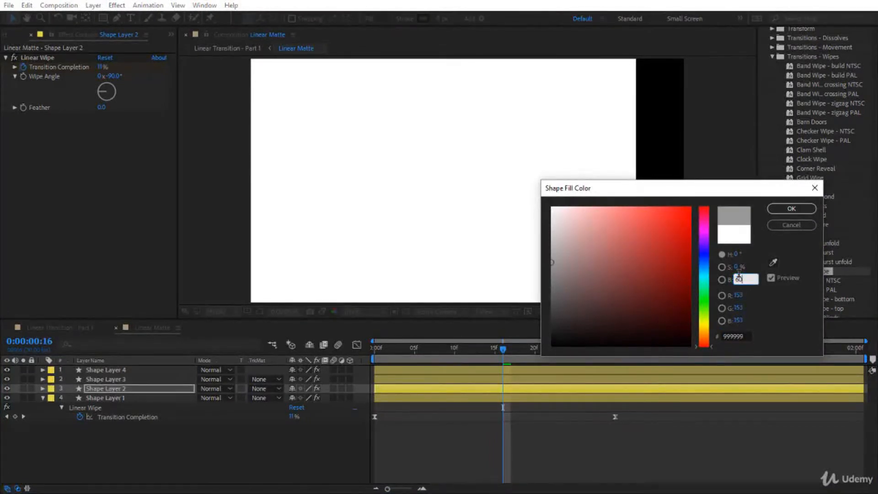
key("Return")
Set Shape Layer 1's fill to dark grey, with 40% brightness (666666).
left_click(478, 398)
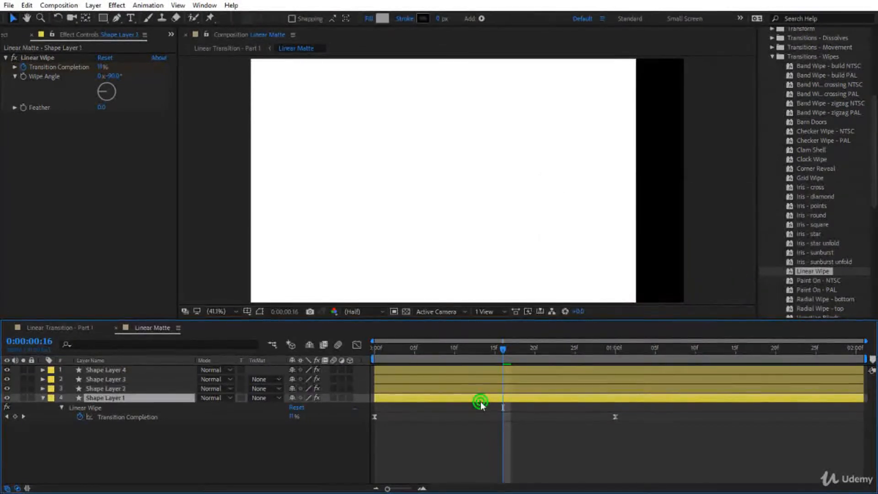
left_click(382, 18)
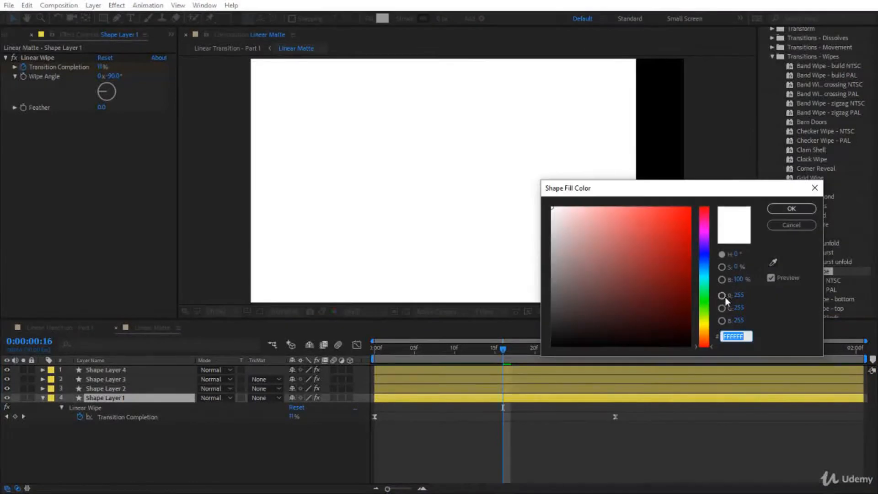
left_click(739, 279)
type("80")
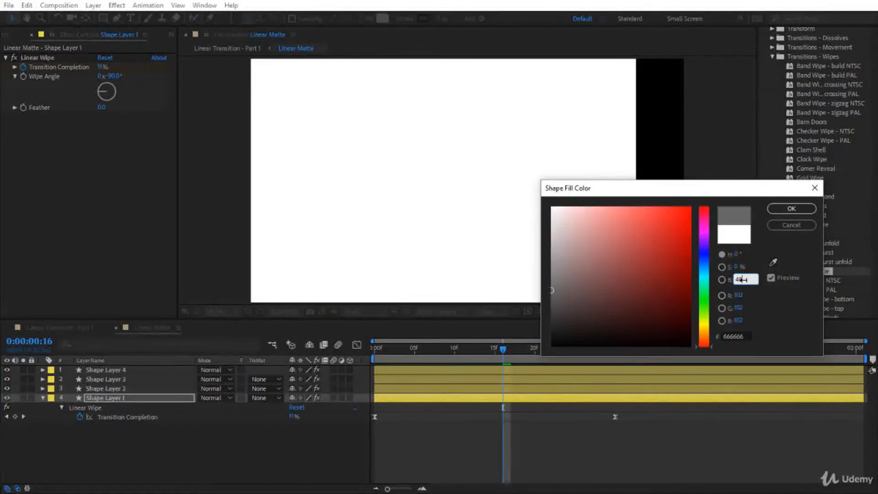
key("Return")
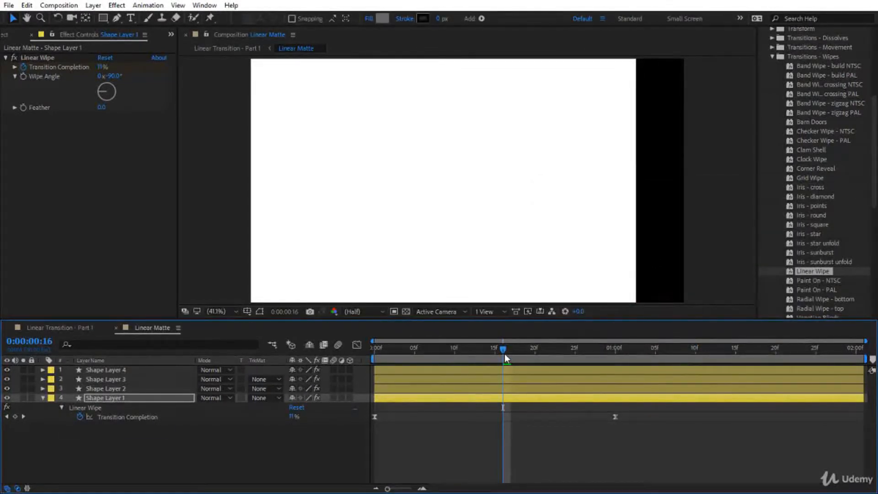
Reveal all four shape layers' keyframes and stagger Shape Layers 2, 3 and 4 to start at frames 5, 10 and 15.
left_click_drag(138, 438, 136, 368)
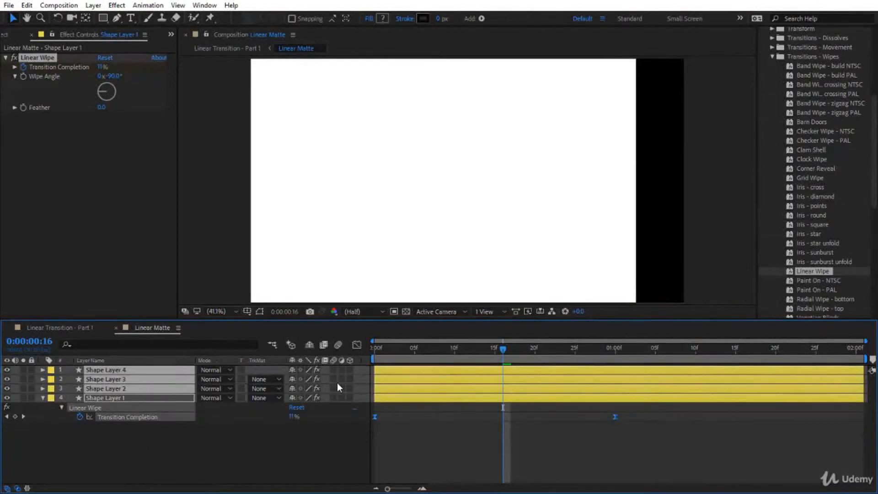
key("ctrl+v")
left_click_drag(475, 323, 477, 268)
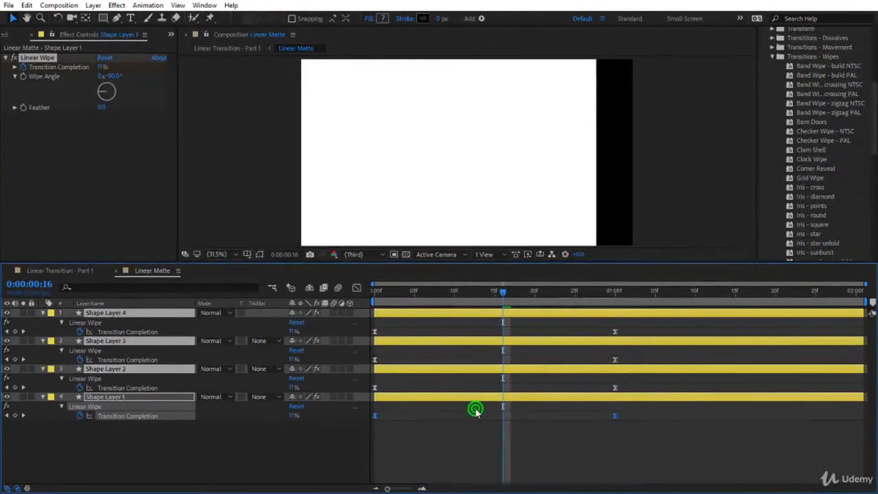
left_click(475, 413)
left_click_drag(430, 369, 523, 341)
left_click_drag(457, 313, 570, 317)
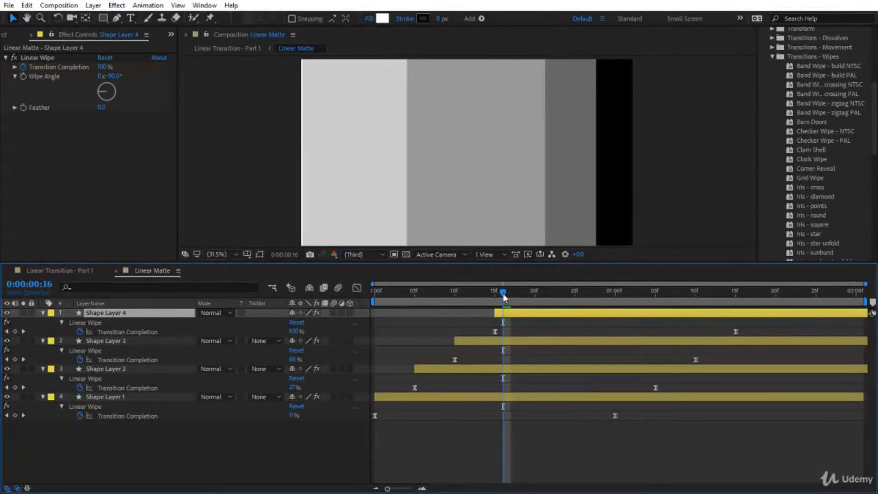
Shift the ending Transition Completion keyframes of all four shape layers 15 frames later and preview the matte from the start.
key("space")
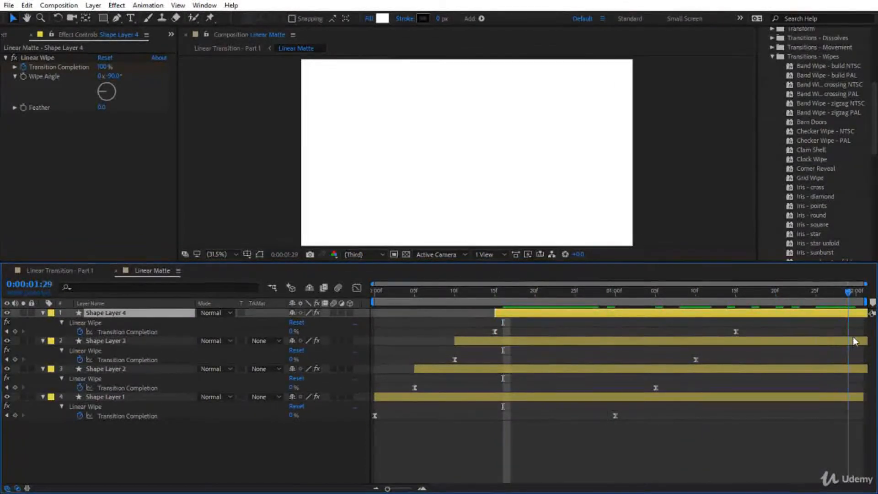
left_click_drag(588, 449, 853, 333)
key("Home")
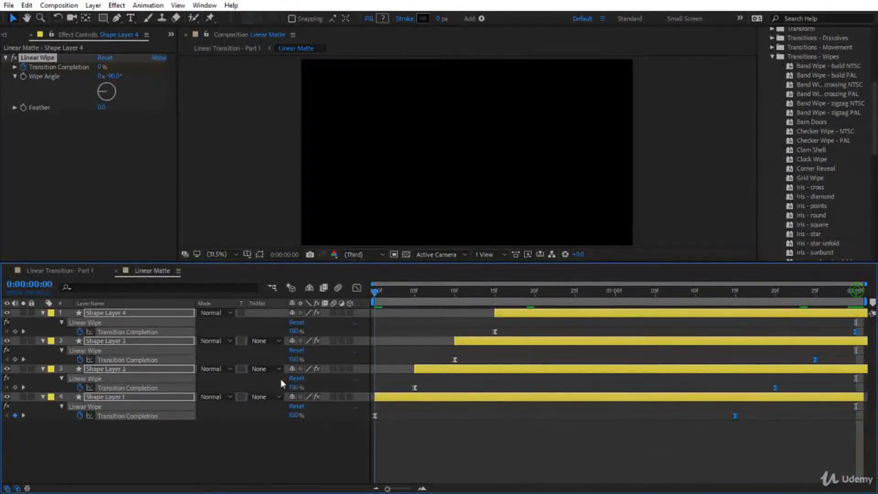
key("space")
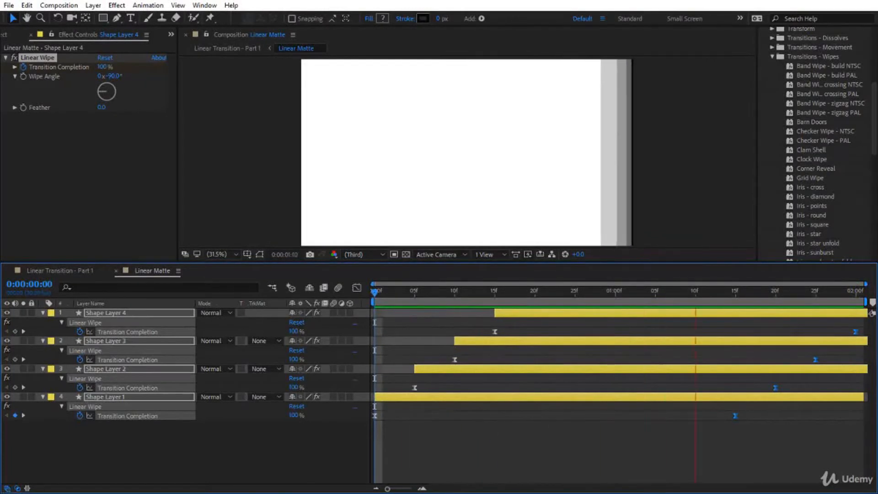
Preview the stepped wipe in the Linear Transition - Part 1 composition from 0:00:02:21 and enlarge the composition view.
left_click(68, 270)
left_click(540, 289)
key("space")
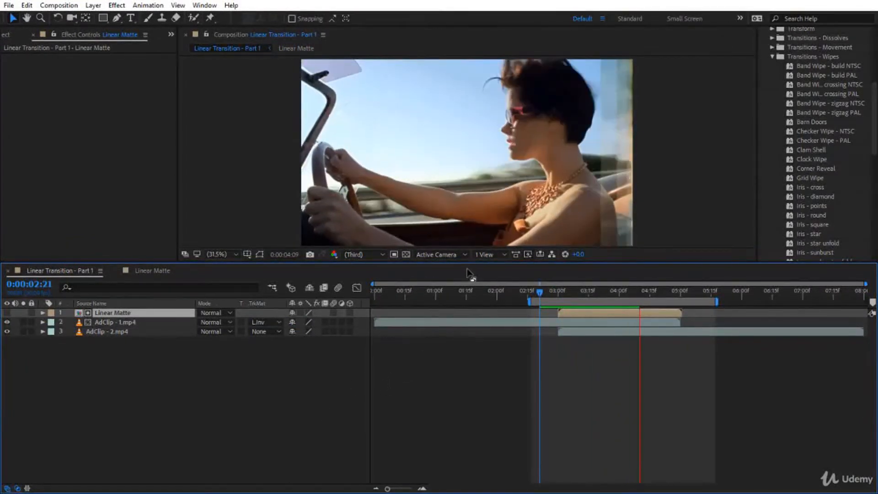
left_click_drag(470, 265, 461, 320)
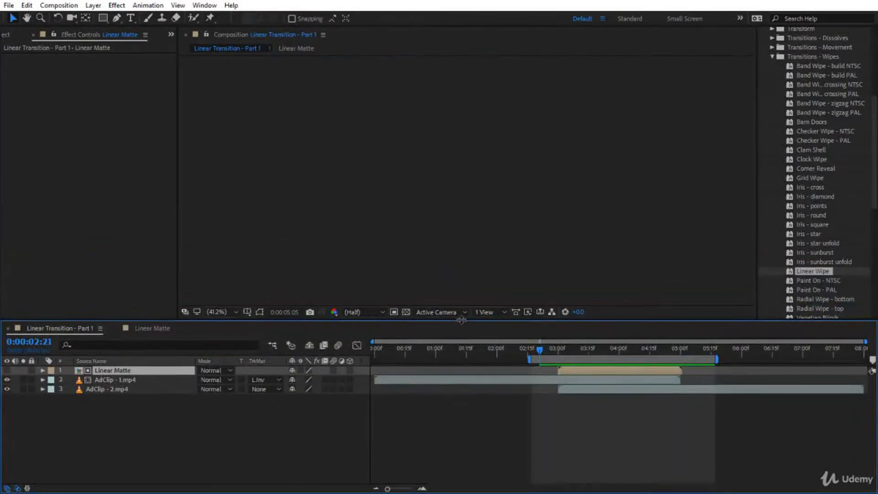
Return to the Linear Matte composition, collapse the shape layers' properties and scrub to 0:00:00:19.
left_click(157, 328)
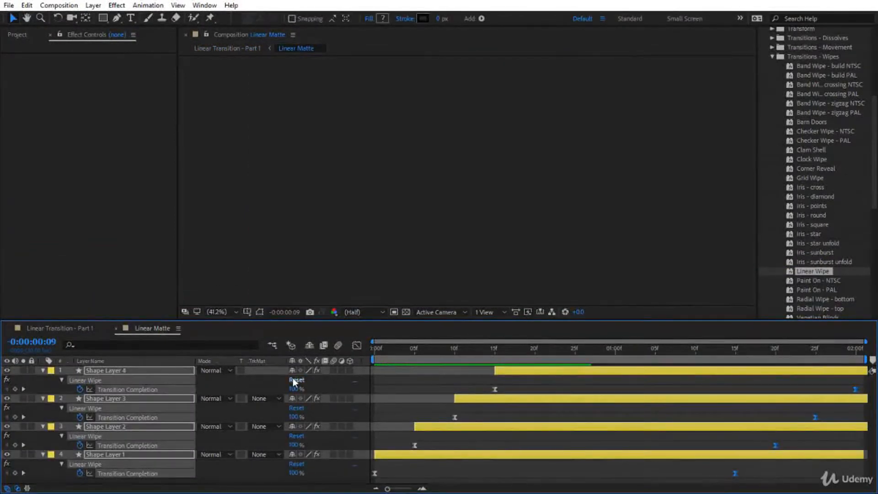
left_click(43, 370)
left_click(110, 444)
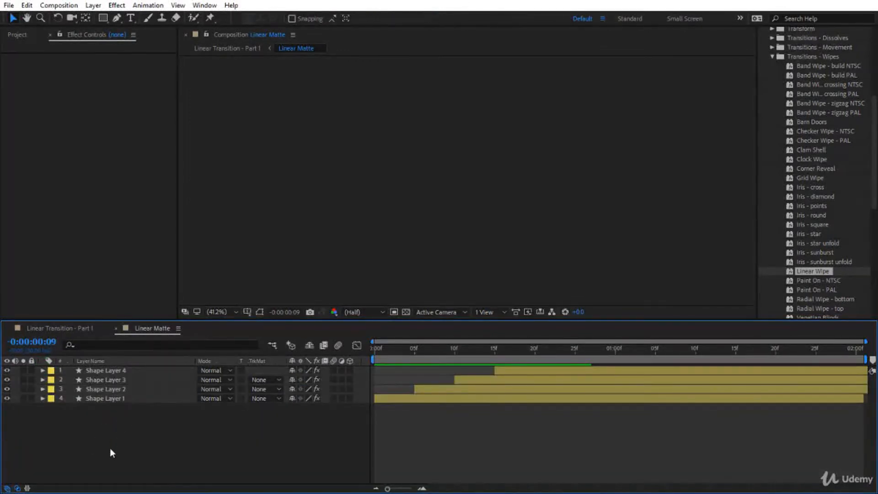
left_click_drag(415, 351, 525, 366)
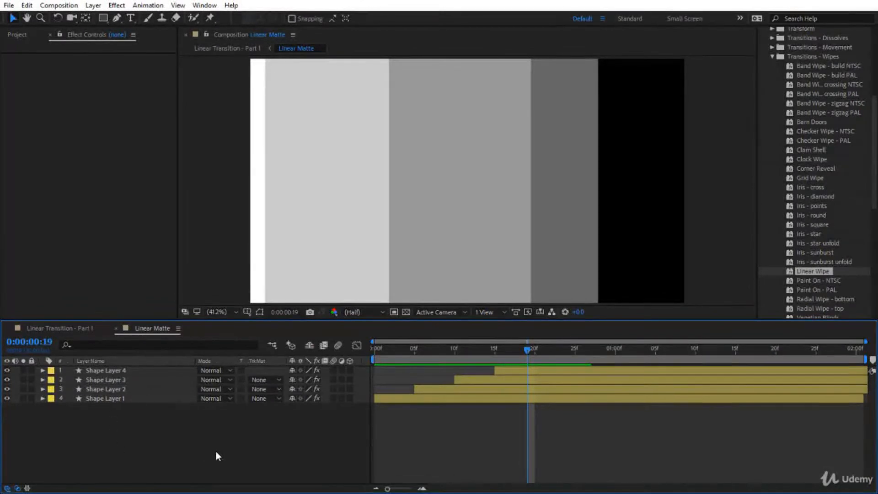
Add a new adjustment layer above the shape layers in the Linear Matte composition.
right_click(207, 426)
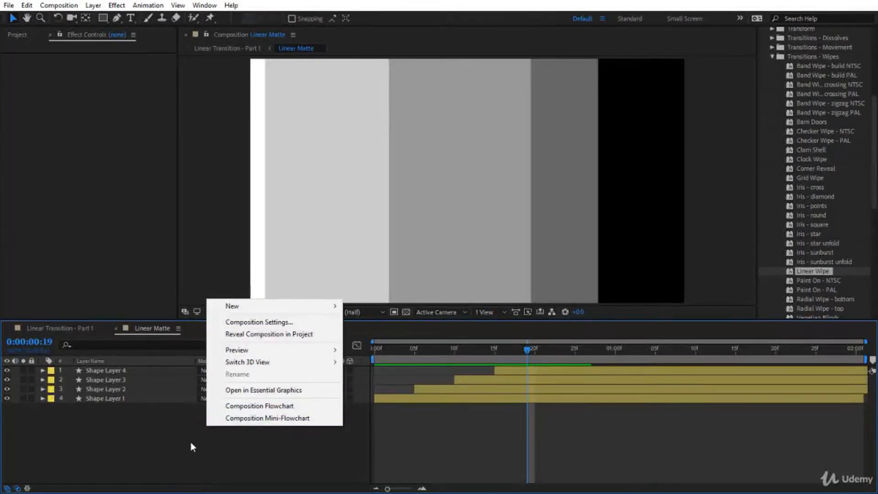
right_click(191, 441)
mouse_move(240, 327)
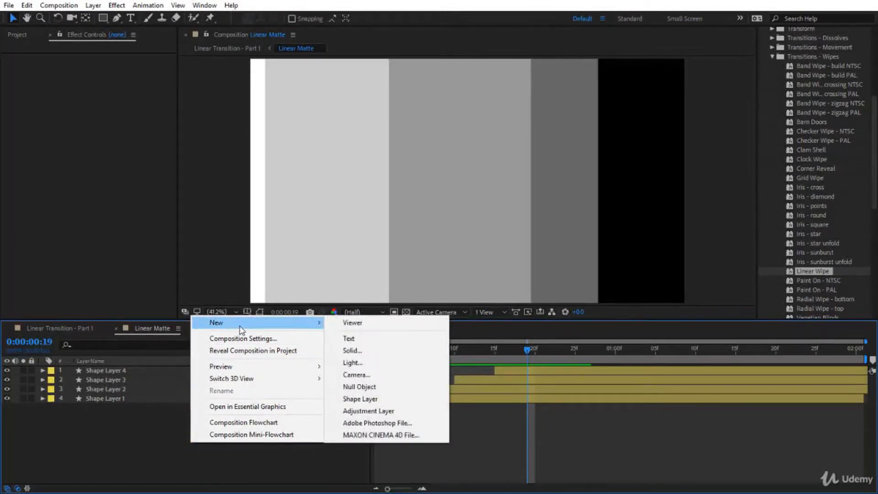
left_click(348, 411)
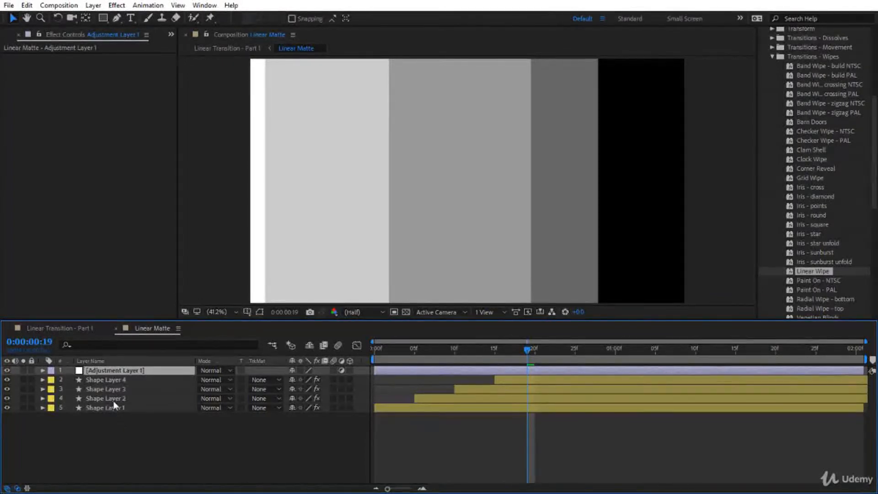
Apply Fast Box Blur from the Blur & Sharpen effects to the adjustment layer with a blur radius of 37.
left_click(771, 57)
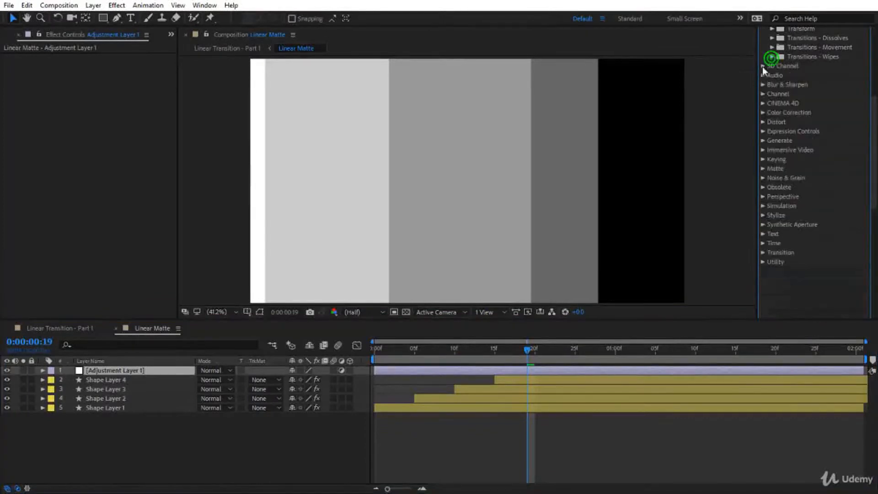
scroll(782, 121, "up", 5)
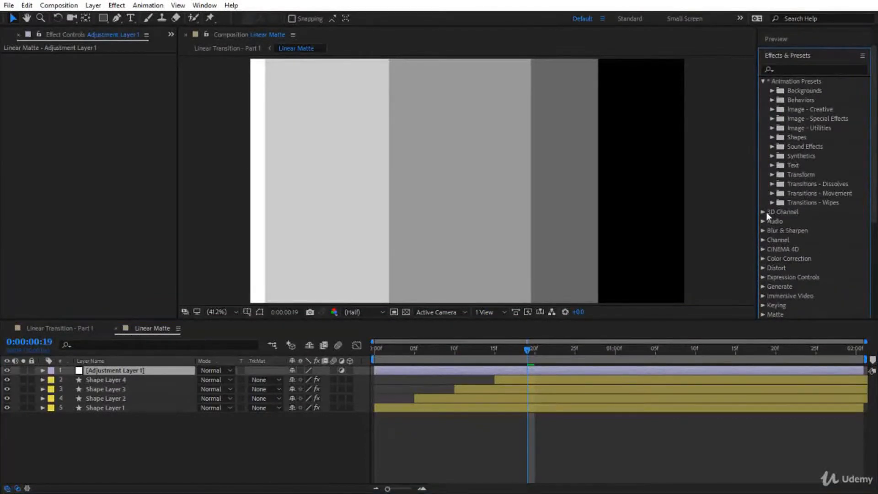
left_click(764, 231)
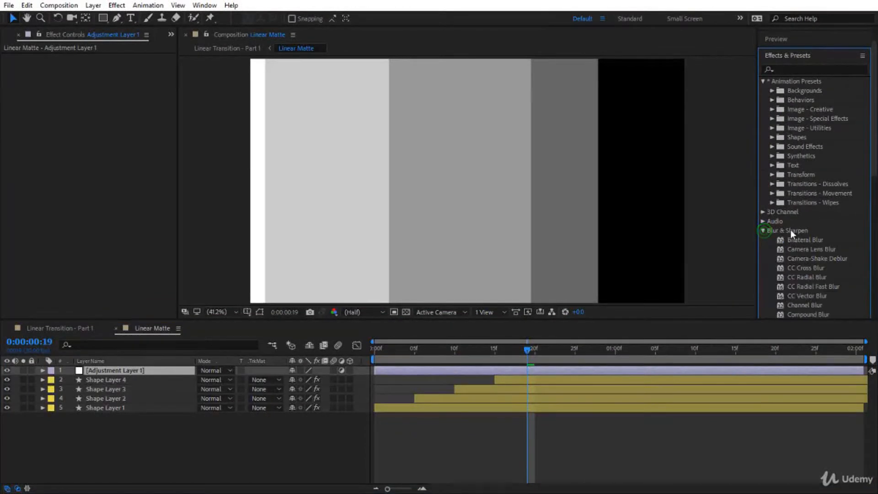
scroll(790, 230, "down", 3)
left_click_drag(813, 218, 400, 368)
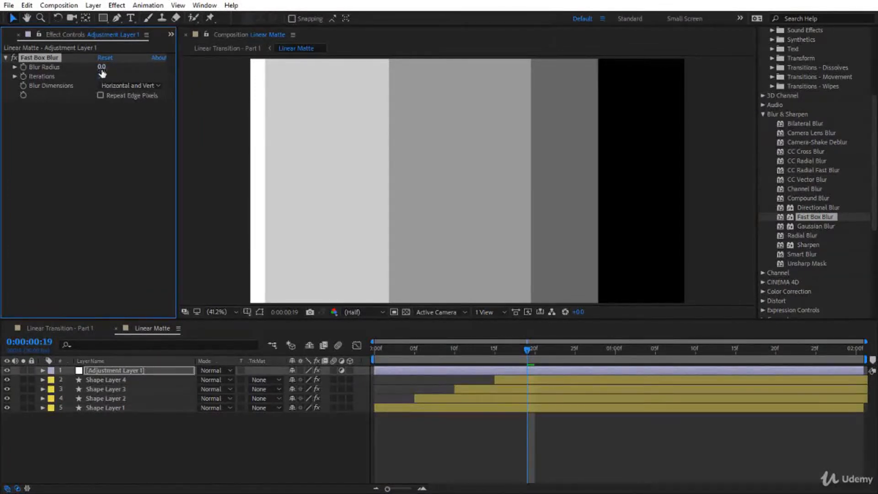
left_click_drag(101, 71, 119, 67)
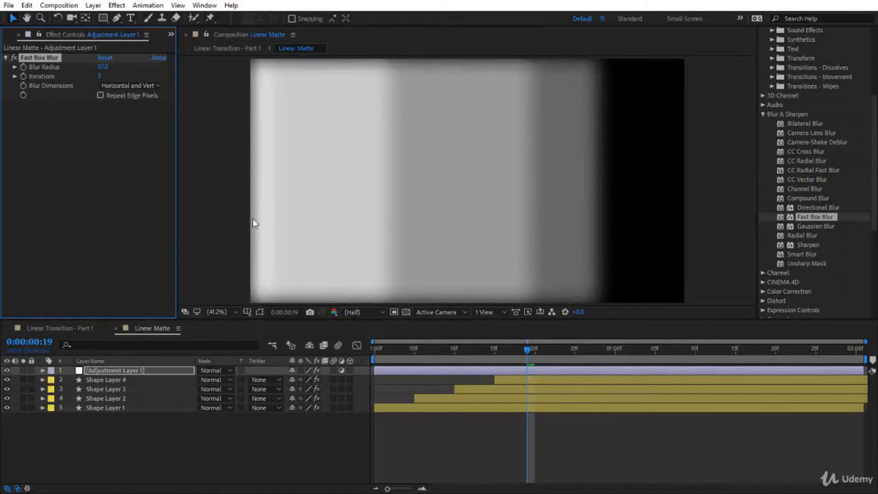
Enable Repeat Edge Pixels for the Fast Box Blur and preview the blurred matte from the start.
left_click_drag(531, 351, 591, 350)
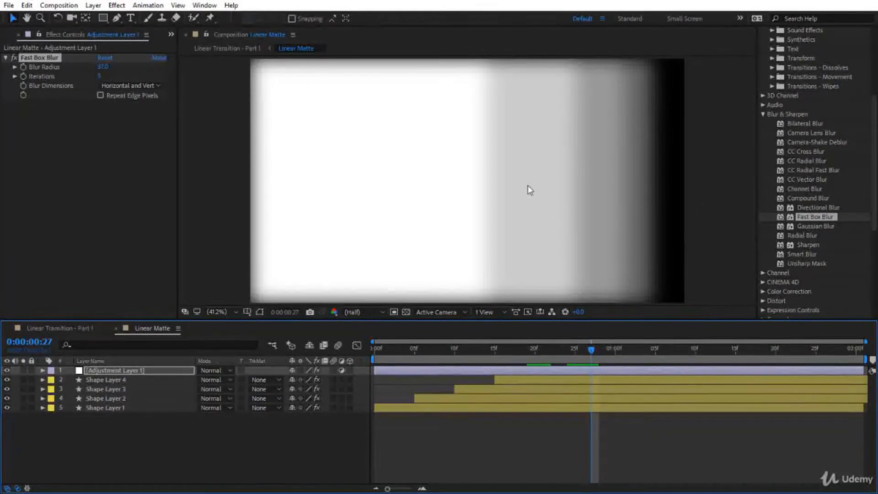
left_click(104, 97)
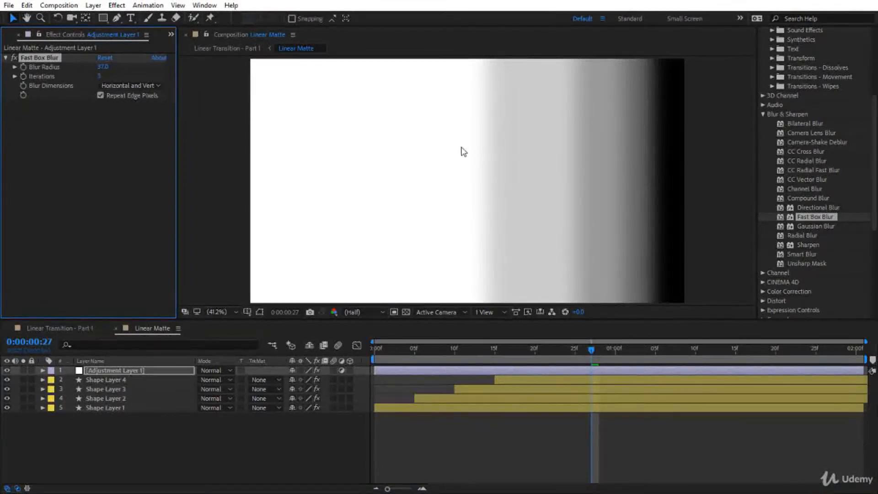
left_click_drag(586, 347, 320, 378)
key("space")
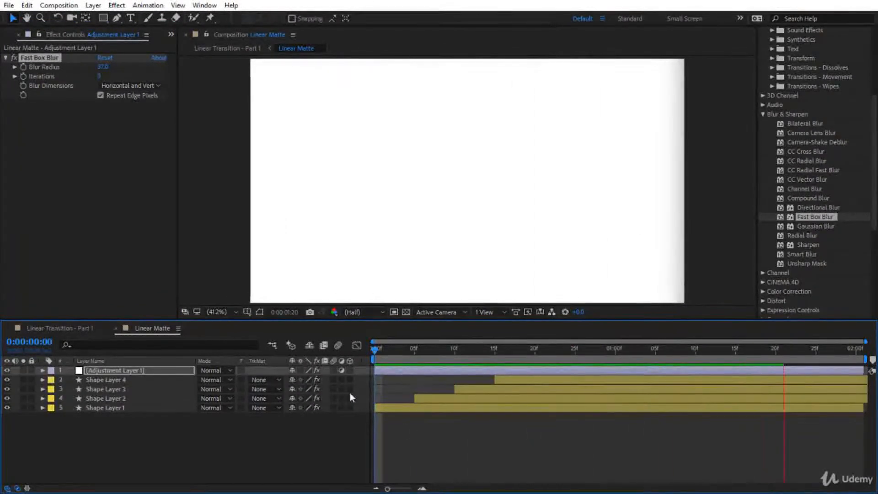
Preview the softened wipe between the two clips in the Linear Transition - Part 1 composition.
left_click(55, 328)
left_click_drag(561, 350, 537, 353)
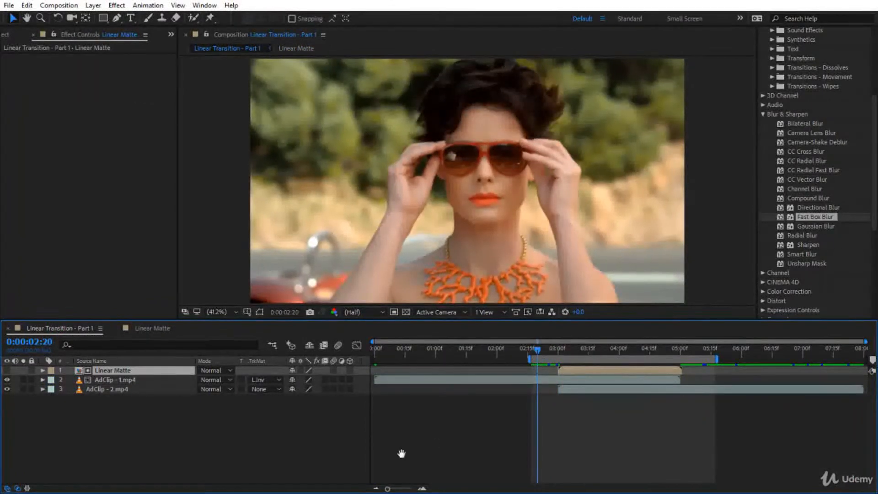
key("space")
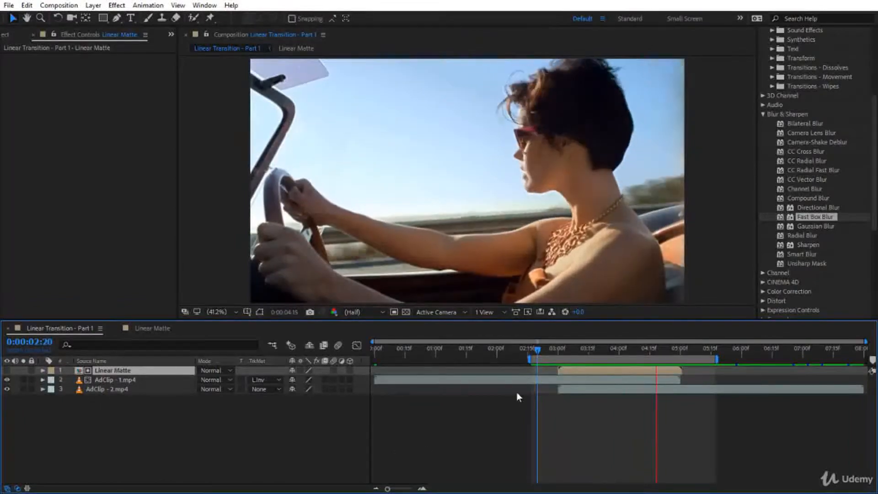
left_click_drag(537, 352, 542, 393)
key("space")
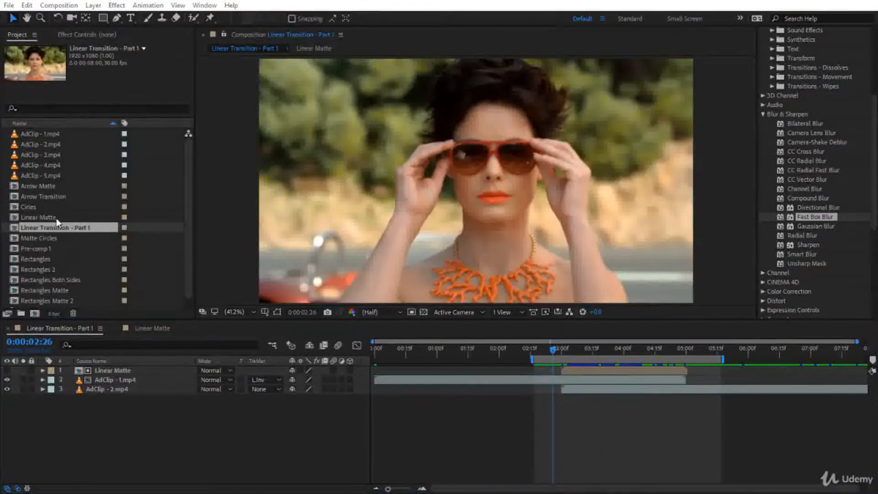
Duplicate the Linear Matte and Linear Transition - Part 1 compositions in the project and open the copies.
left_click(57, 219, "ctrl")
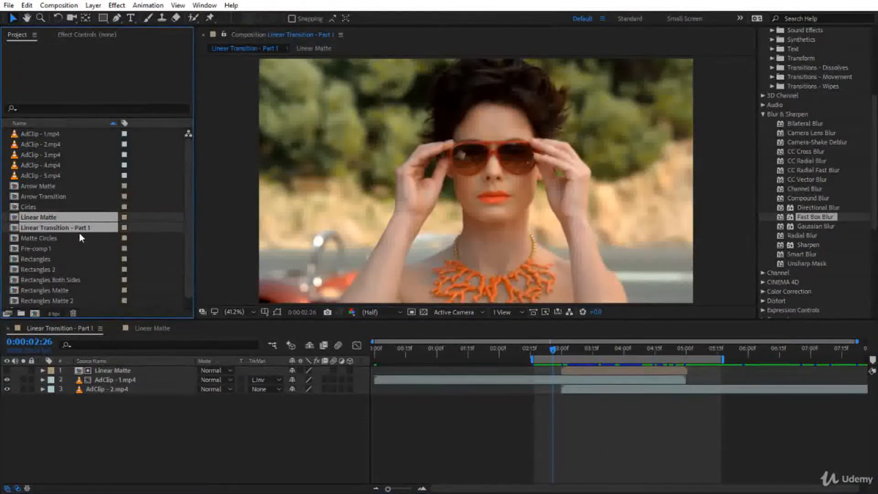
key("ctrl+d")
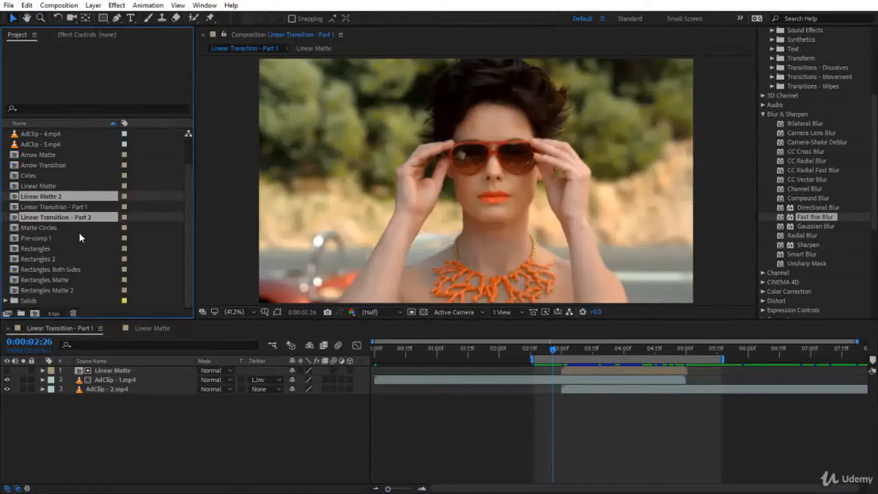
double_click(44, 218)
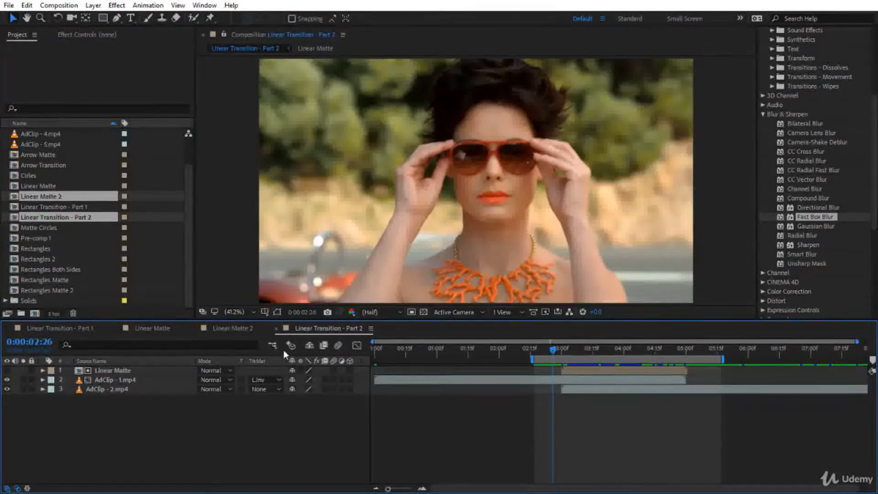
Close the two original compositions and replace the Linear Matte layer in Linear Transition - Part 2 with Linear Matte 2.
left_click(116, 328)
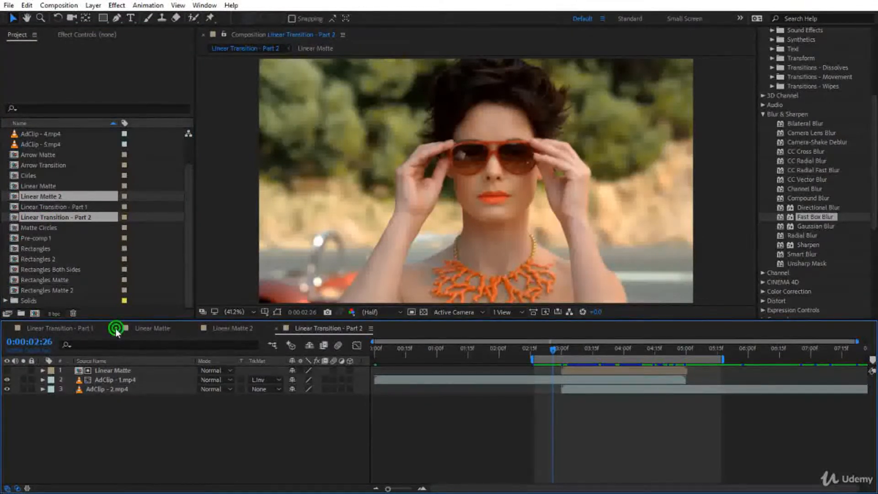
left_click(9, 329)
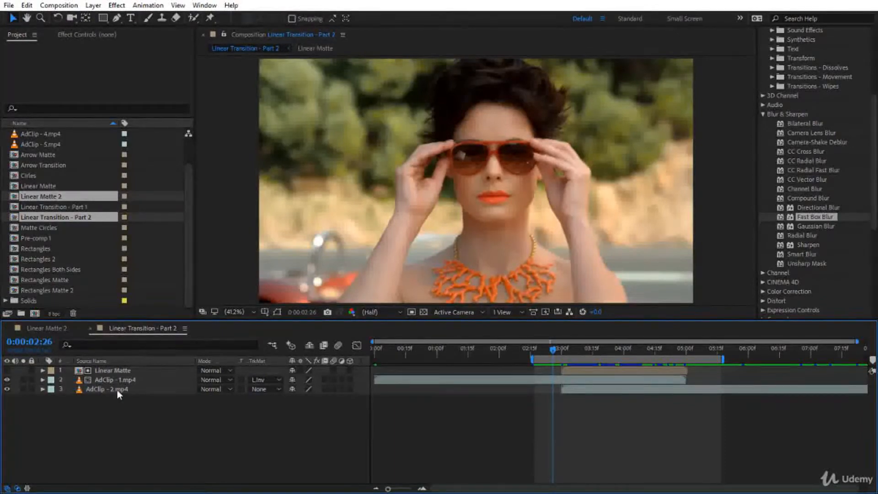
left_click(103, 370)
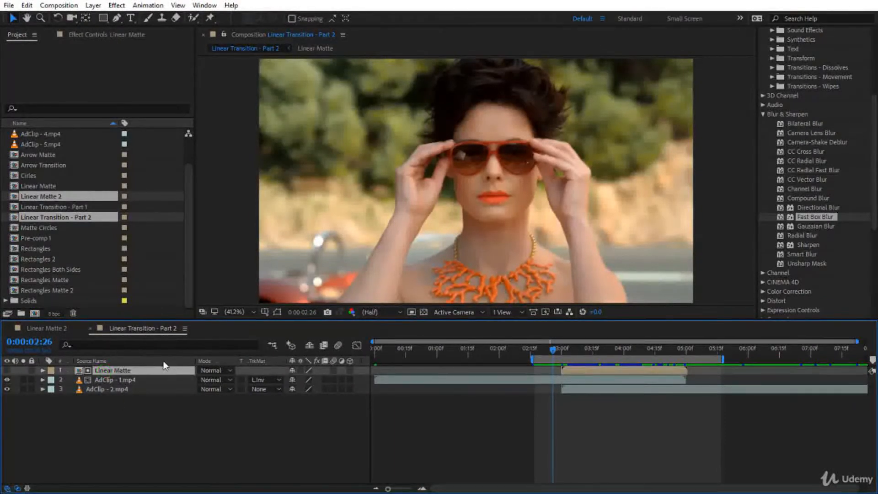
left_click(62, 207)
left_click(56, 197)
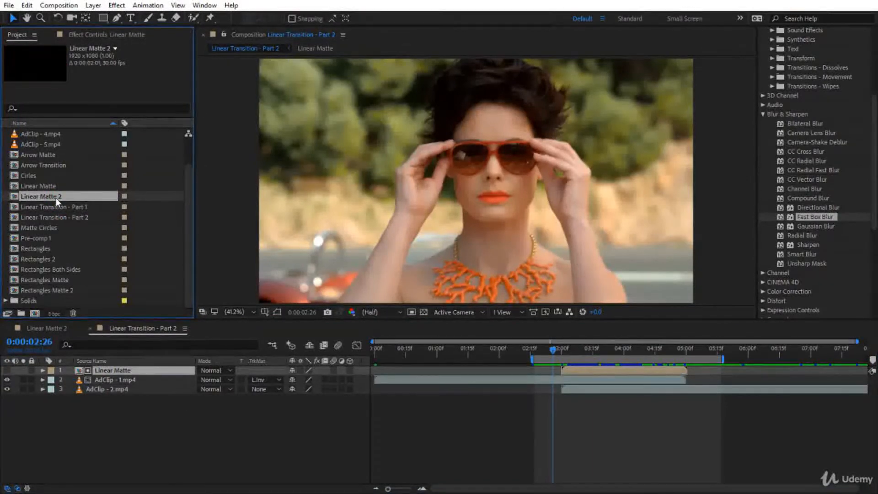
left_click_drag(56, 199, 126, 374)
Open Linear Matte 2 and pre-compose all its shape and adjustment layers into a composition named Linear Matte Animation.
double_click(124, 370)
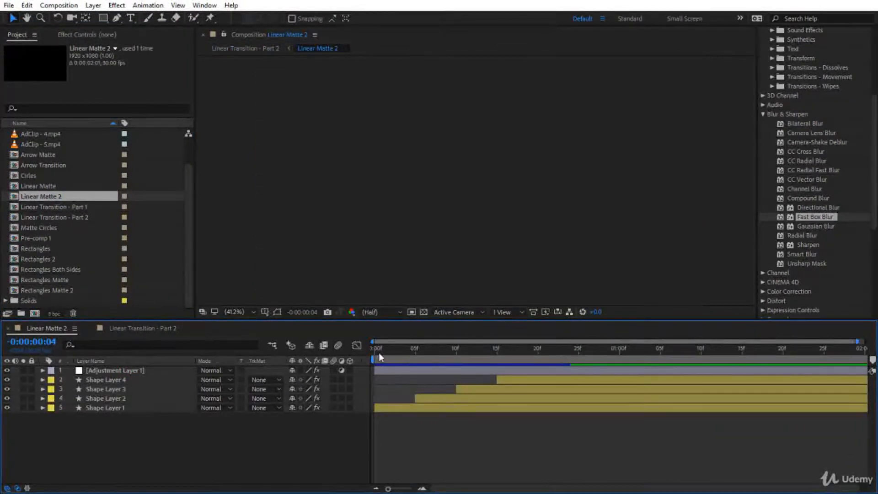
key("space")
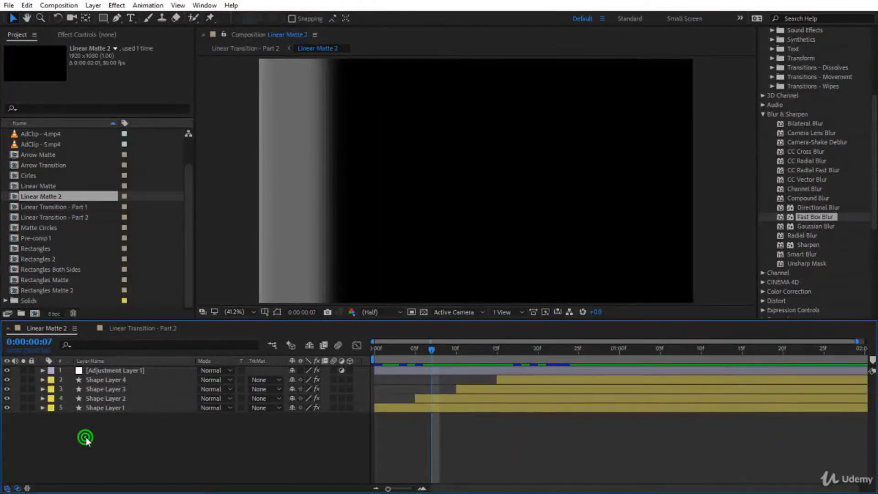
left_click_drag(86, 437, 96, 372)
right_click(114, 386)
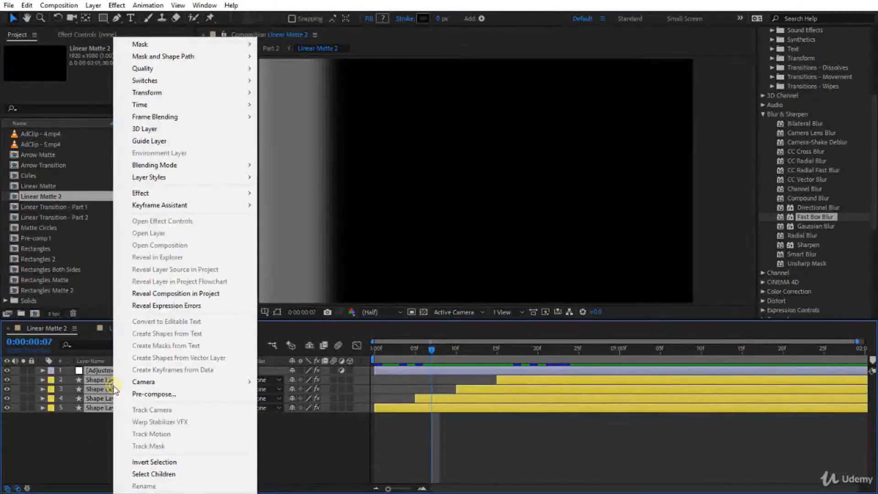
left_click(138, 394)
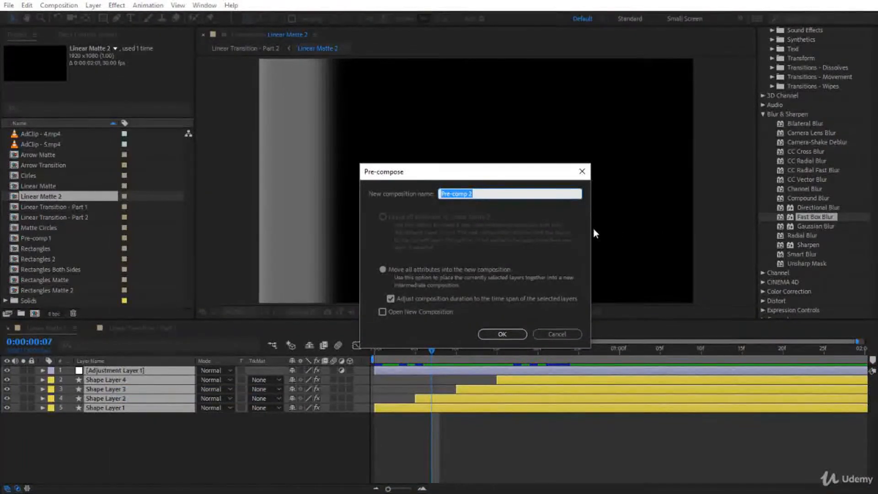
type("Linear Matte Animation")
left_click(501, 335)
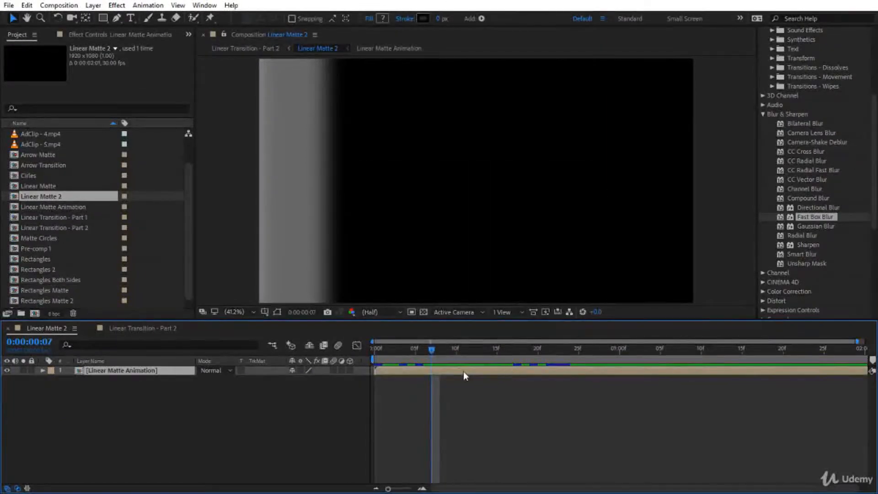
Check the wipe by scrubbing Linear Matte 2 and duplicate its Linear Matte Animation layer.
left_click(140, 411)
left_click(113, 371)
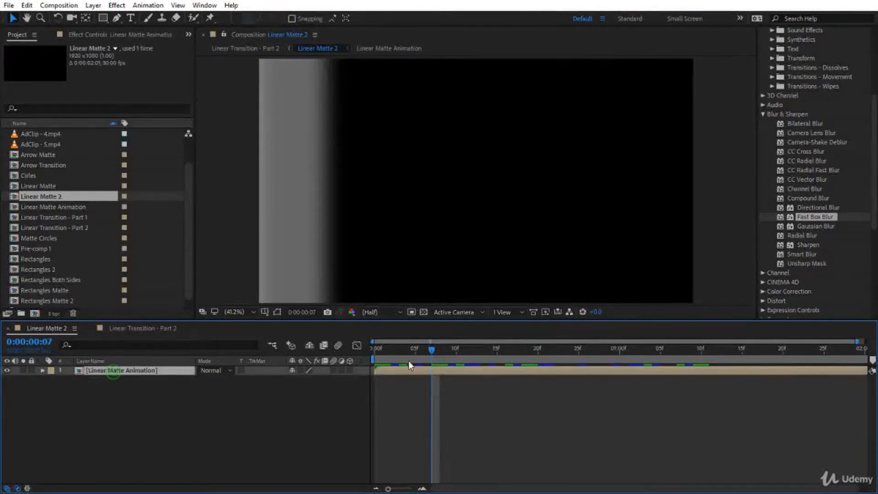
left_click_drag(431, 350, 538, 374)
left_click(155, 382)
left_click(141, 368)
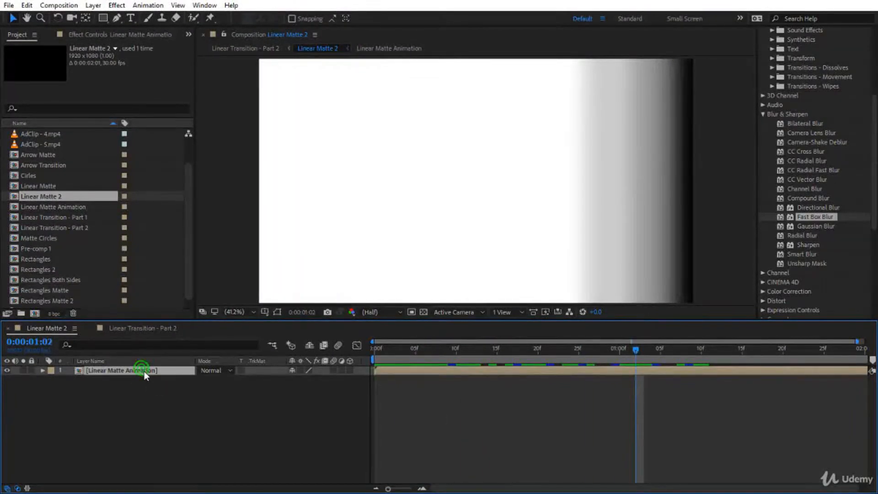
key("ctrl+d")
Set the rotation of the lower Linear Matte Animation layer to 180° and preview the matte from the start.
left_click_drag(463, 352, 487, 374)
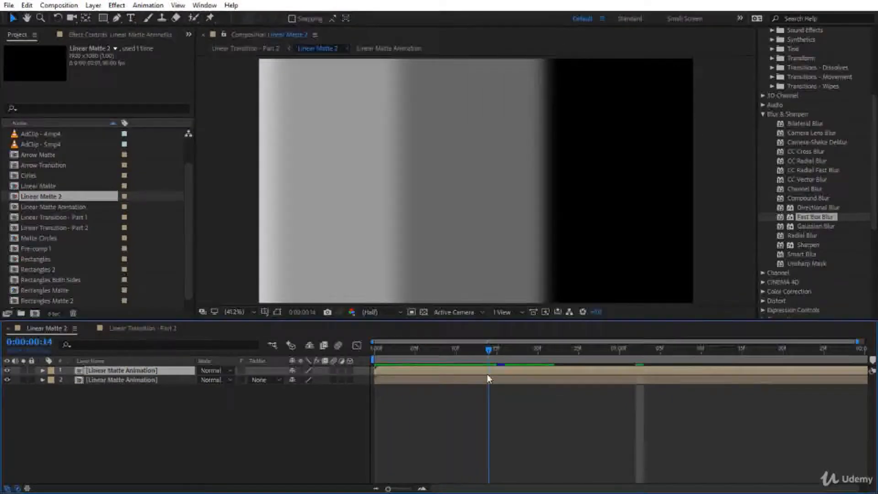
left_click(147, 381)
key("r")
left_click(301, 387)
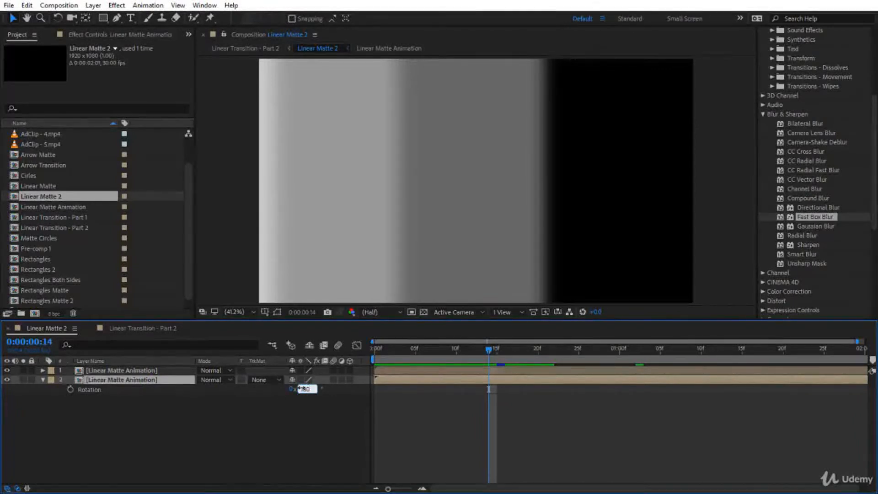
type("180")
key("Return")
left_click(375, 351)
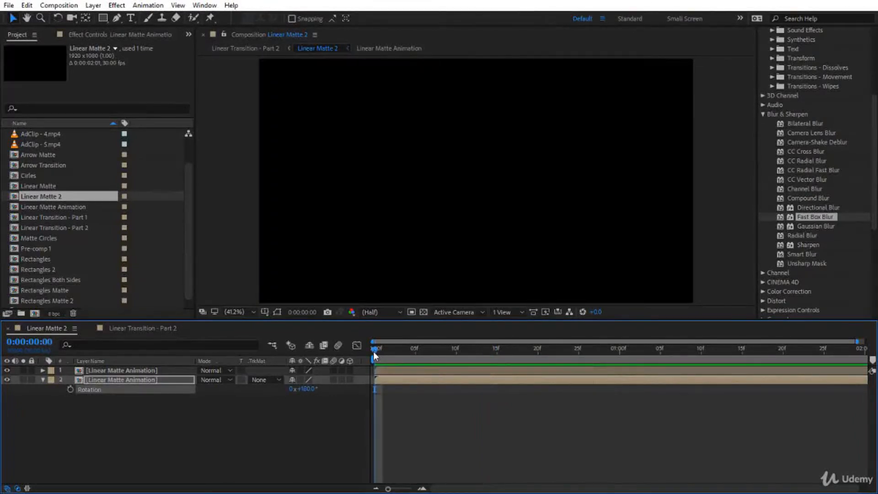
key("space")
Set the upper Linear Matte Animation layer's blending mode to Multiply and preview the two-sided wipe.
left_click(377, 348)
left_click(211, 370)
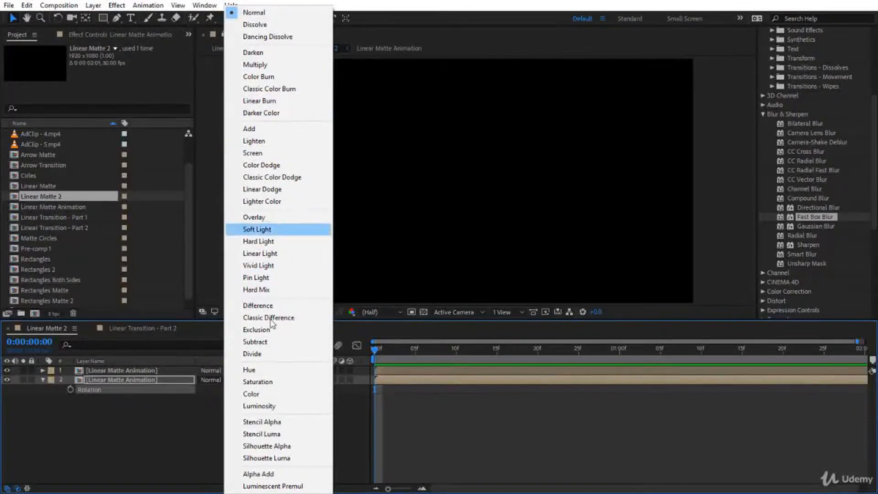
left_click(286, 65)
key("space")
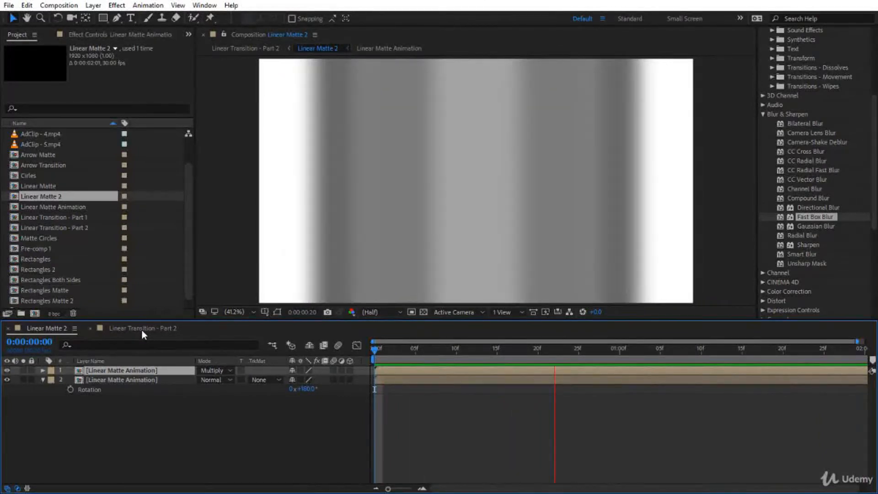
key("space")
Preview the two-sided wipe between the clips in the Linear Transition - Part 2 composition.
left_click(147, 329)
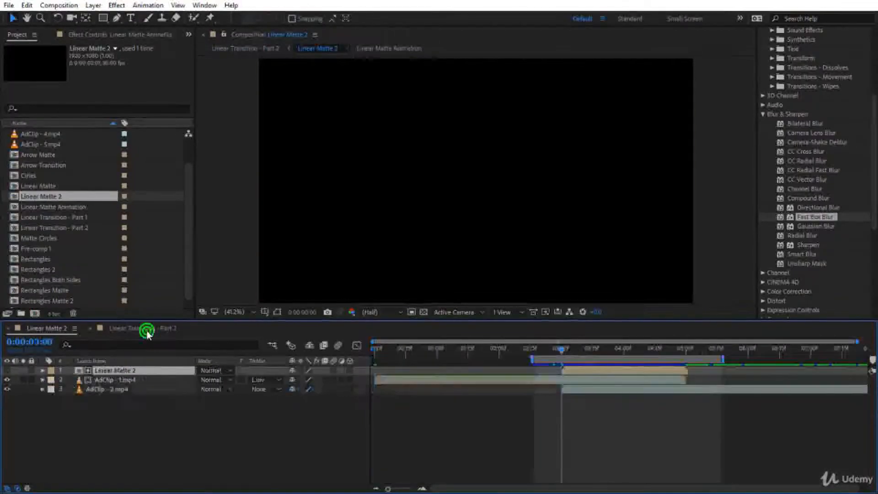
key("space")
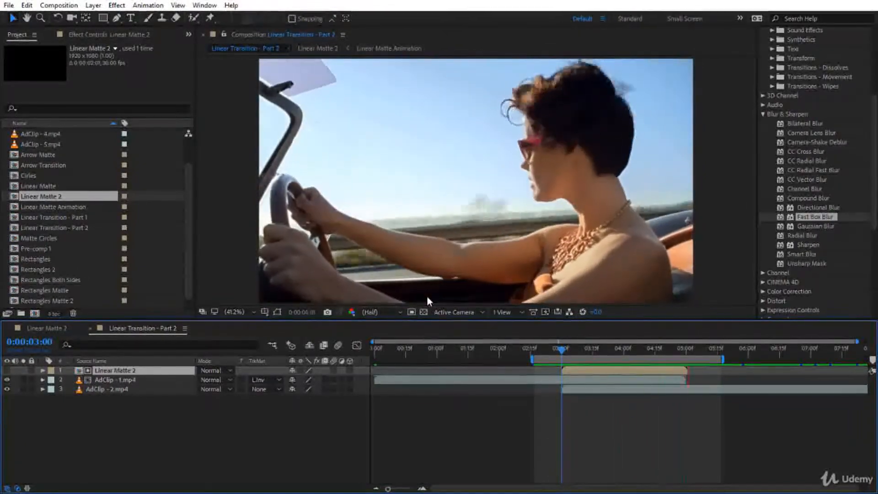
left_click(178, 416)
Reopen Linear Matte 2, duplicate the rotated lower layer twice and scrub through the matte.
double_click(136, 371)
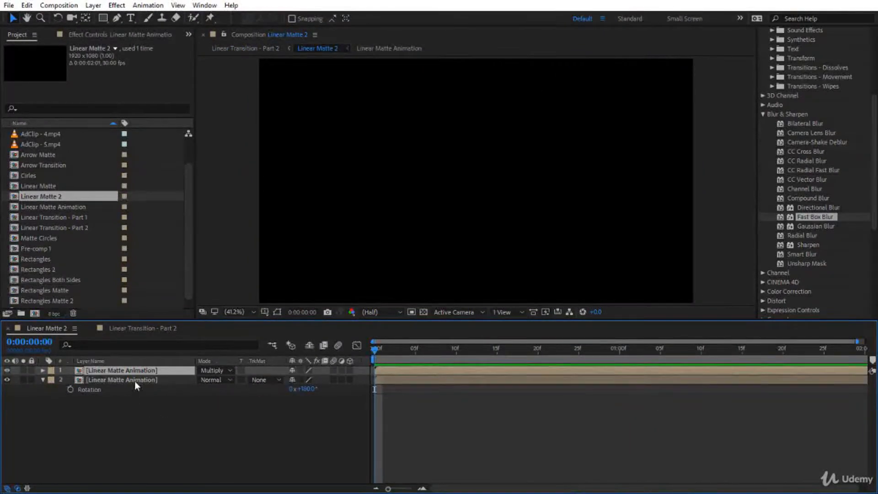
left_click(135, 381)
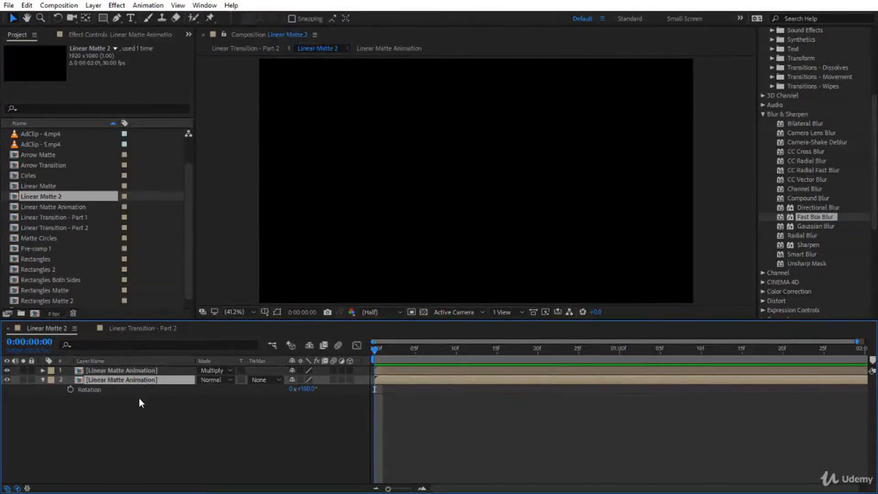
key("ctrl+d")
key("ctrl+d")
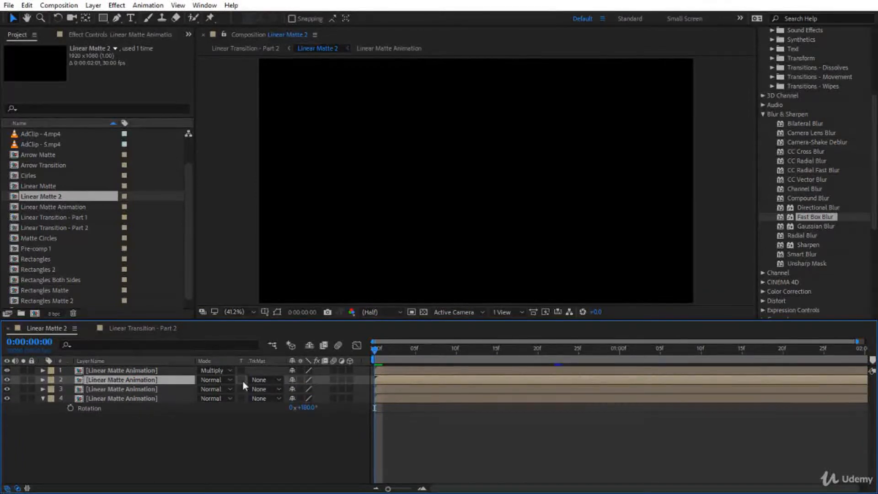
left_click_drag(374, 352, 472, 352)
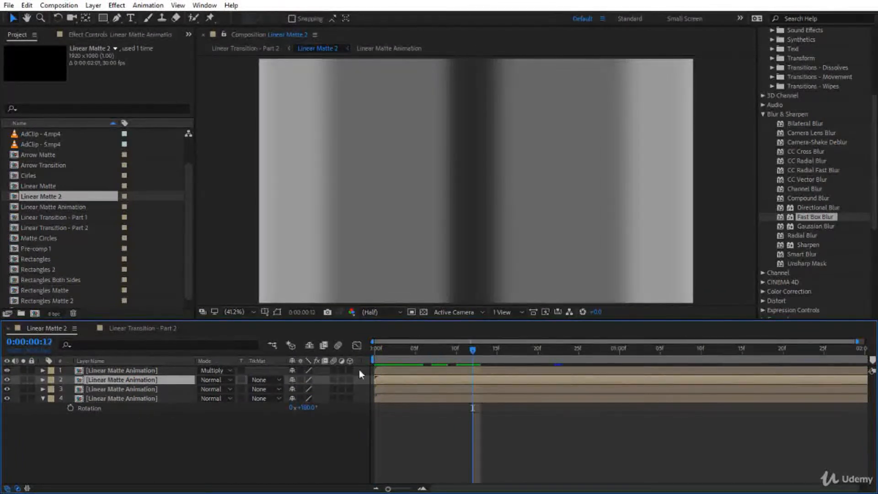
left_click(213, 426)
Set the third layer's rotation to 90° and the fourth layer's rotation to -90°, and preview the matte.
left_click(92, 390)
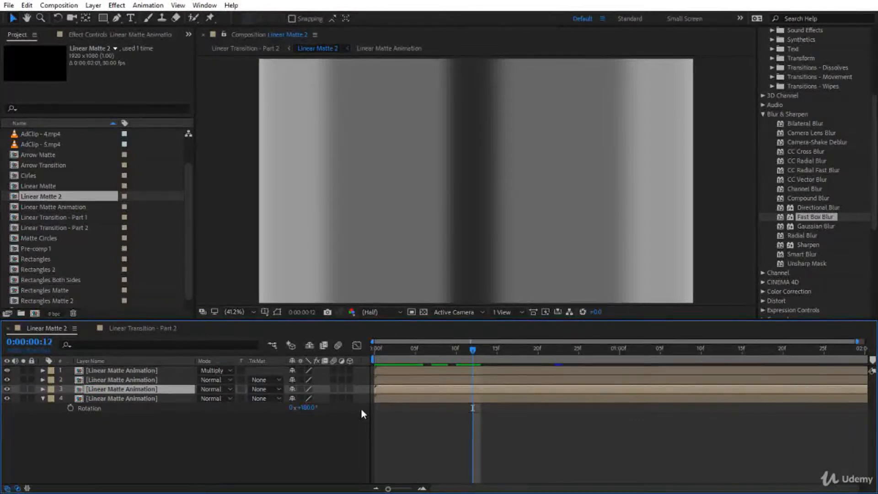
key("r")
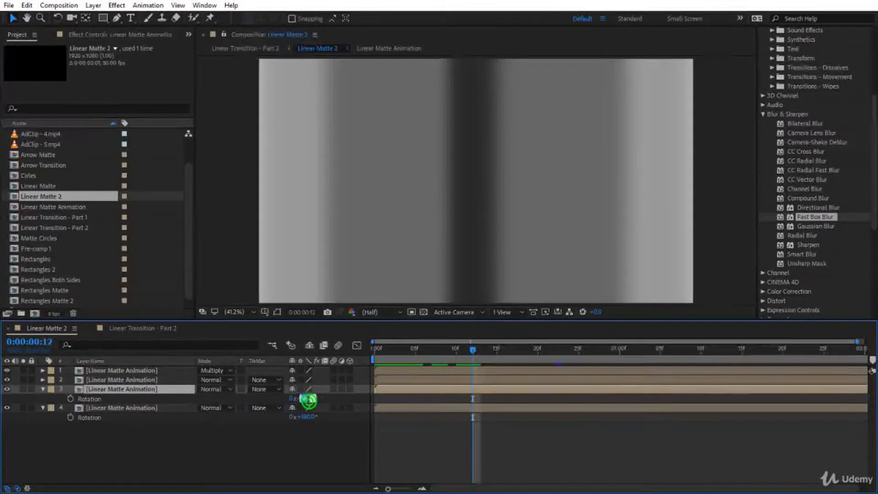
type("90")
key("Return")
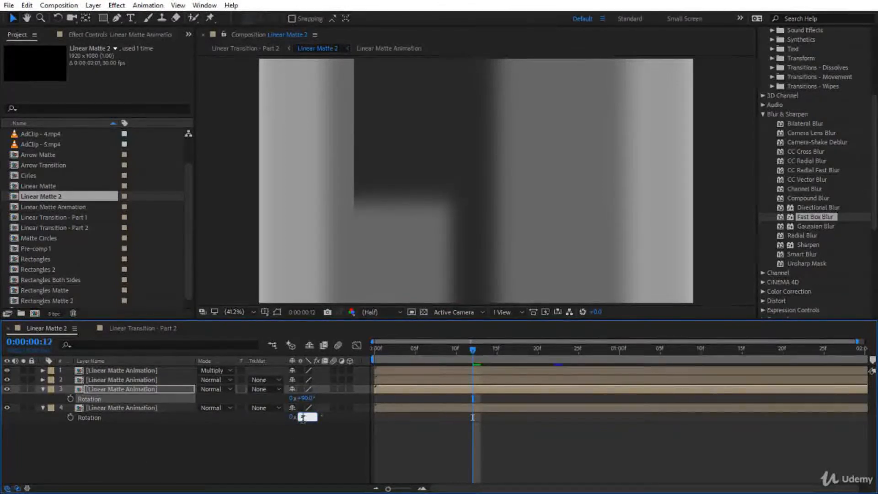
key("Return")
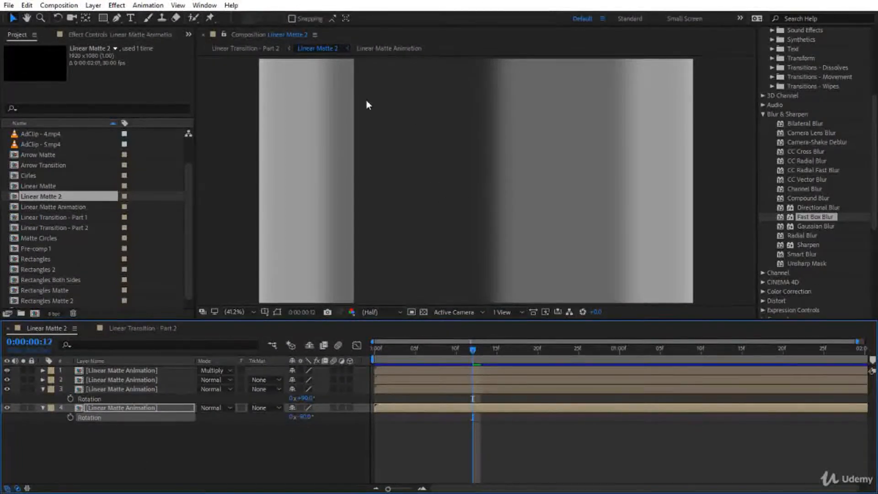
left_click_drag(472, 349, 374, 349)
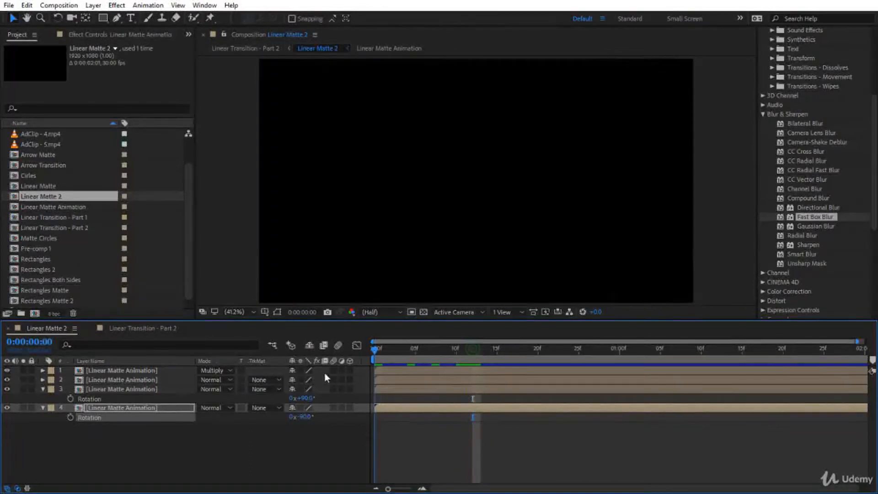
key("space")
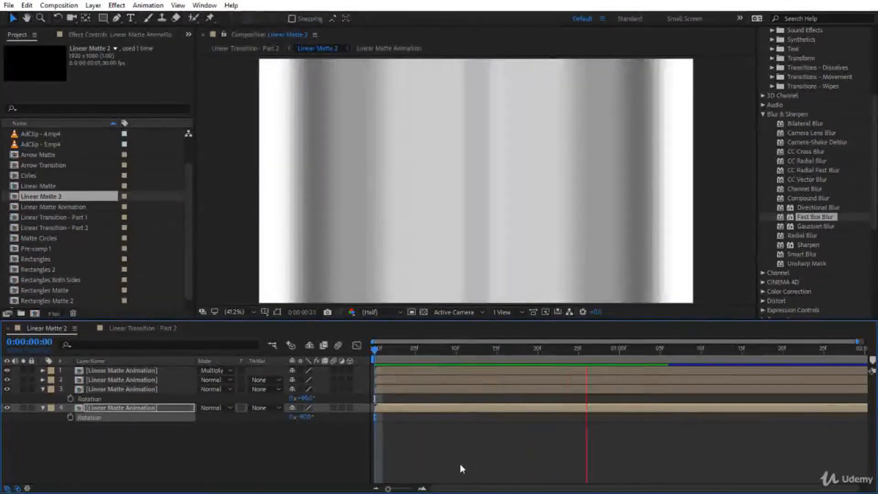
Set the second and third Linear Matte Animation layers' blending modes to Multiply and preview the four-sided matte.
left_click_drag(375, 349, 424, 358)
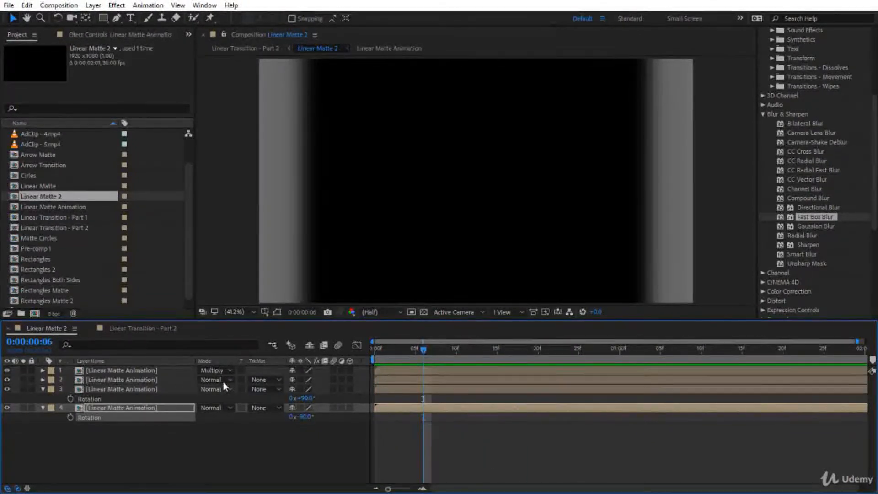
left_click(213, 381)
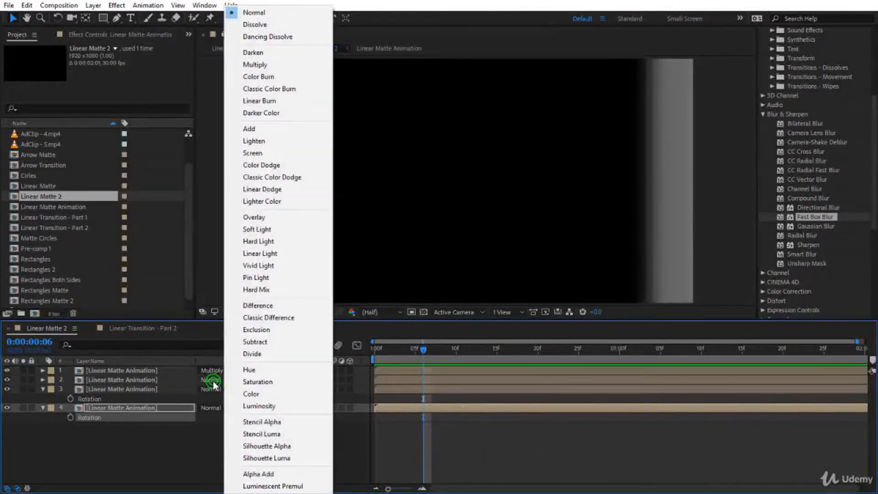
left_click(300, 63)
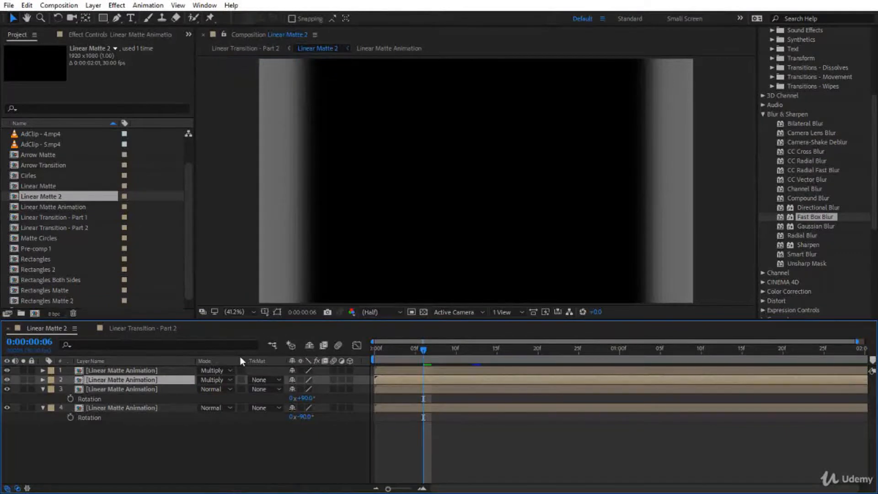
left_click(213, 389)
left_click(276, 68)
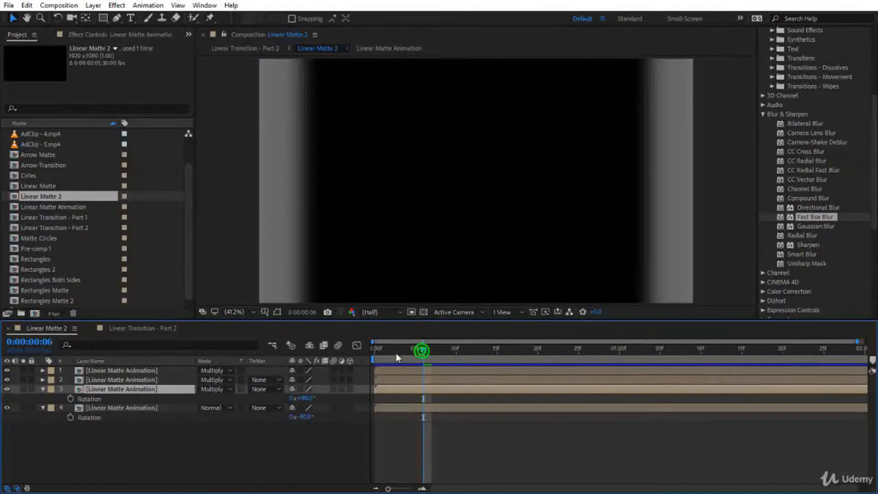
left_click_drag(396, 353, 374, 351)
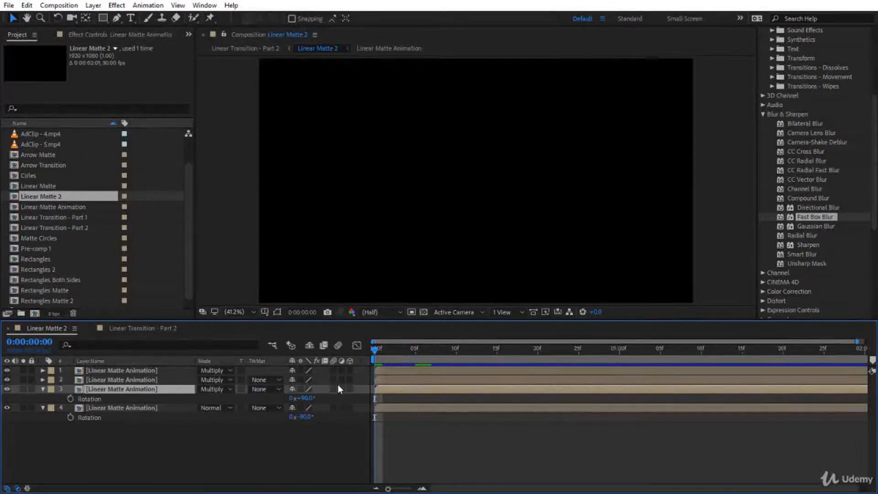
key("space")
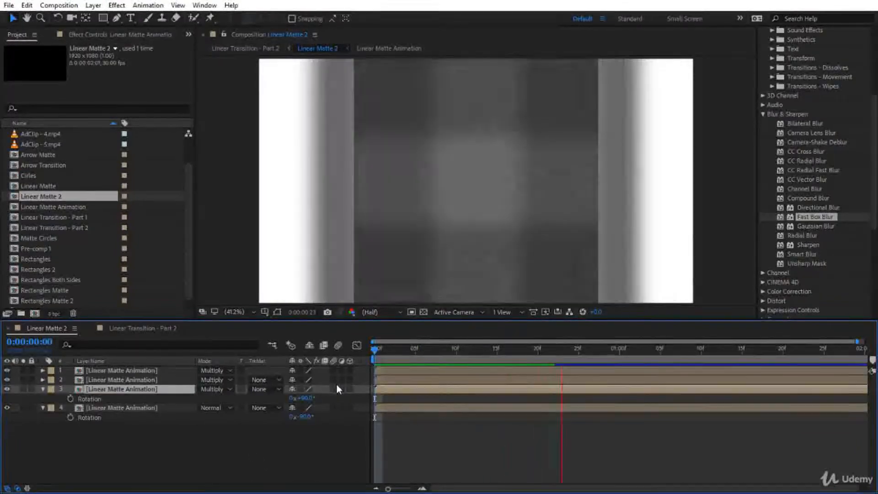
left_click_drag(378, 349, 463, 364)
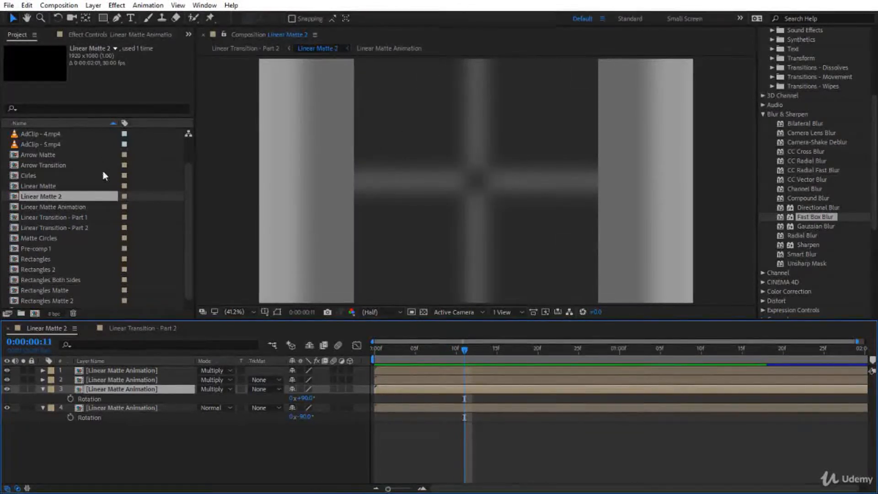
Set the vertical scale of the third and fourth Linear Matte Animation layers to 179% and preview the matte.
left_click(108, 409, "shift")
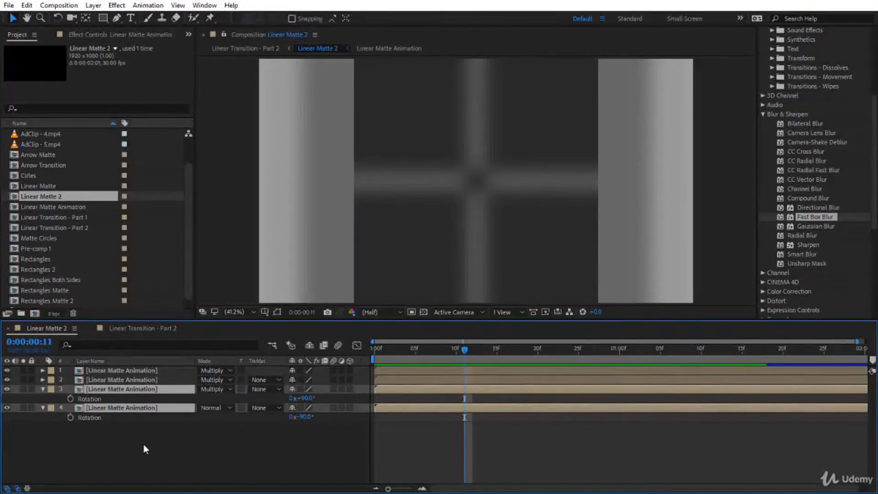
key("s")
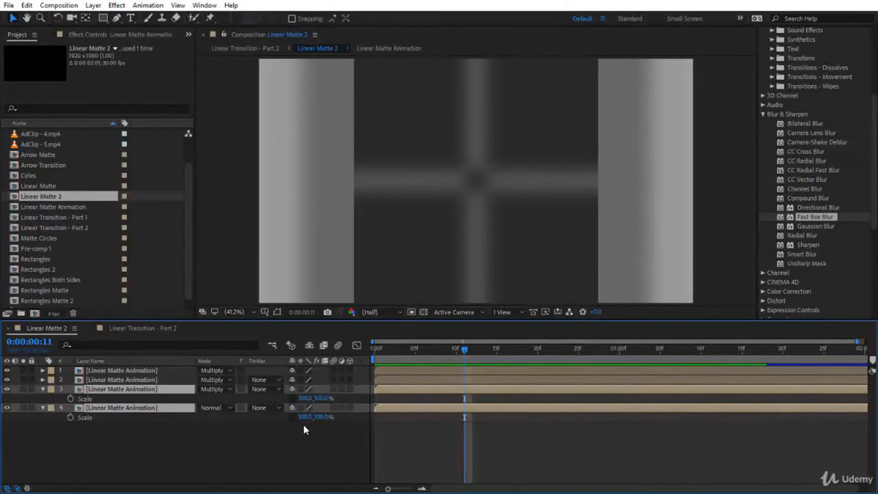
left_click_drag(323, 397, 365, 396)
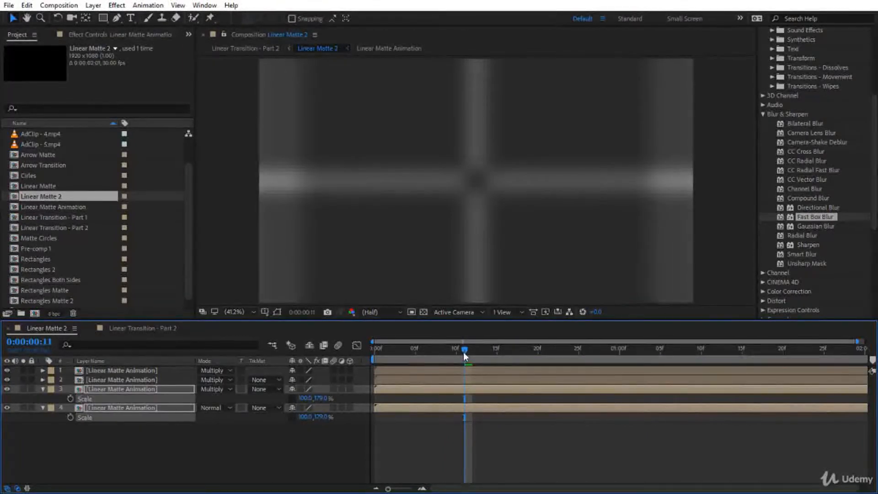
key("Home")
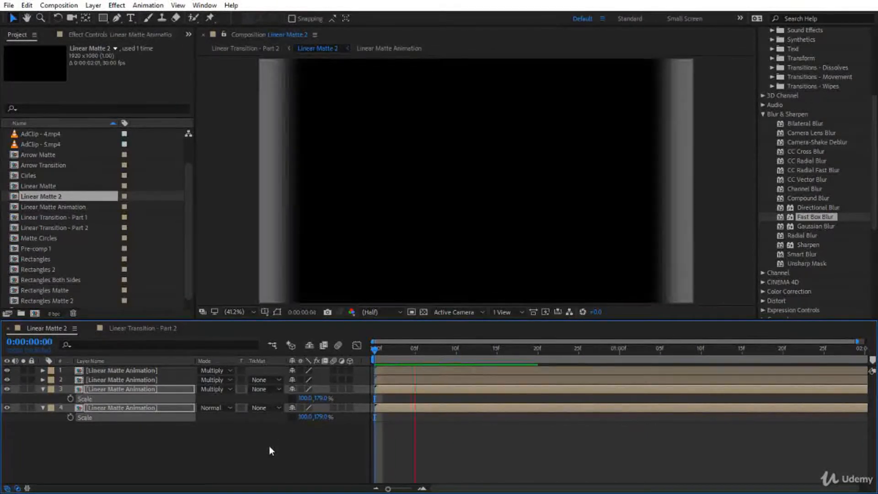
key("space")
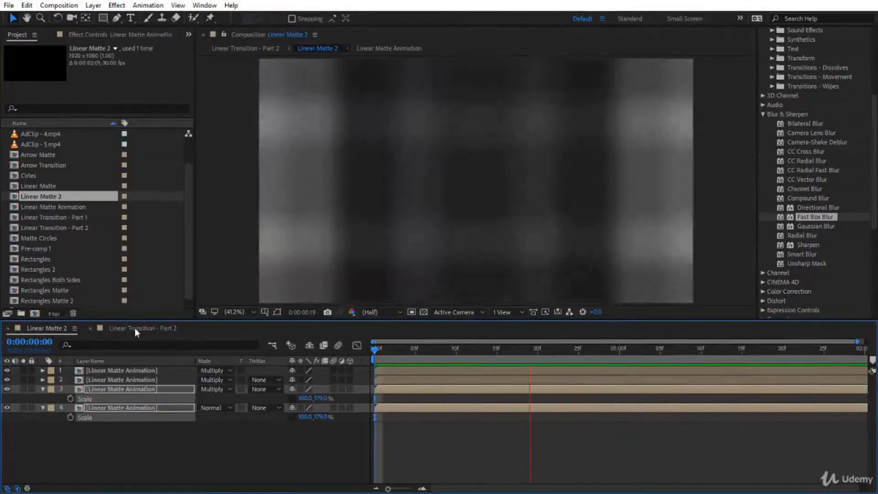
Preview the four-sided wipe between the clips in the Linear Transition - Part 2 composition from about 0:00:02:22.
left_click(135, 328)
left_click(545, 344)
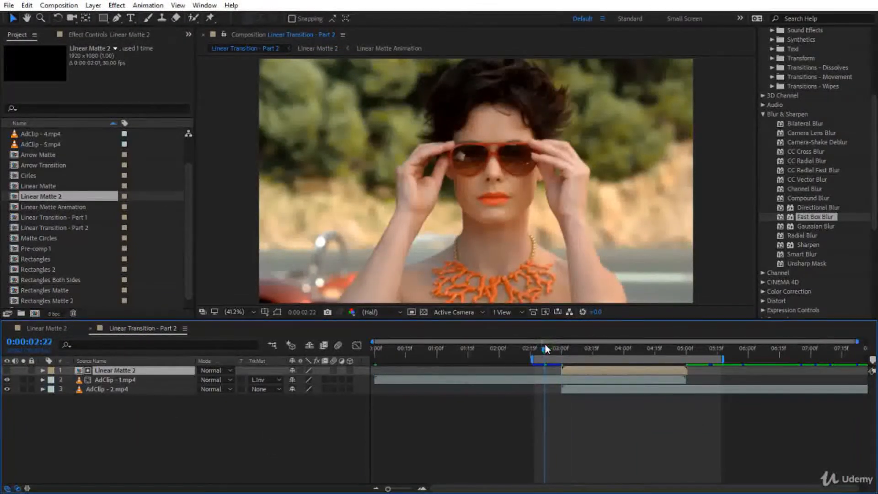
key("space")
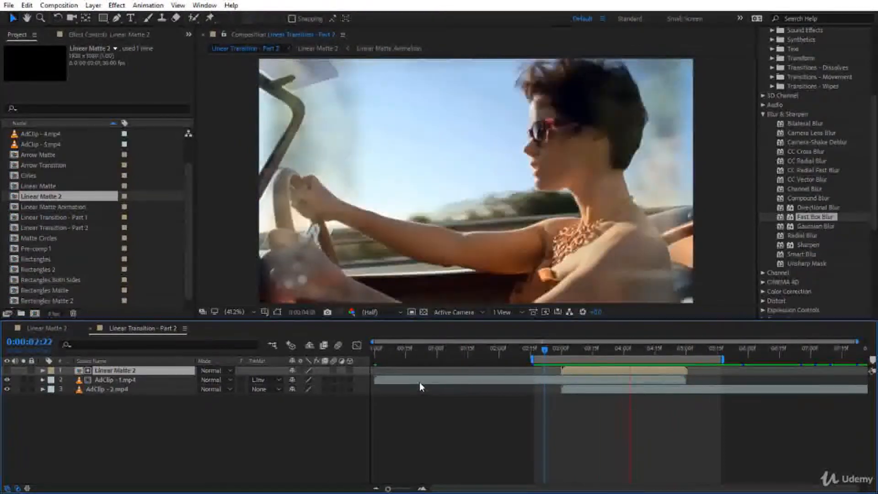
Try the Screen blending mode on the top three Linear Matte Animation layers in Linear Matte 2.
double_click(156, 372)
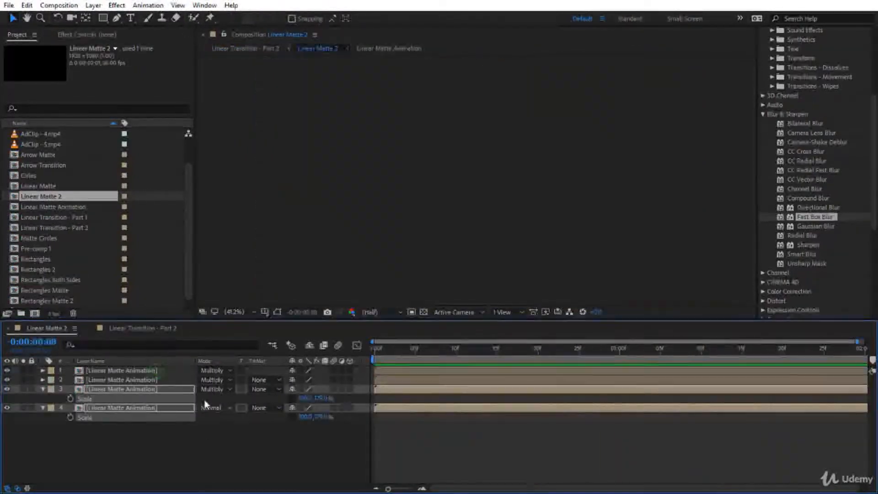
left_click(144, 388)
left_click(144, 374, "shift")
left_click(214, 370)
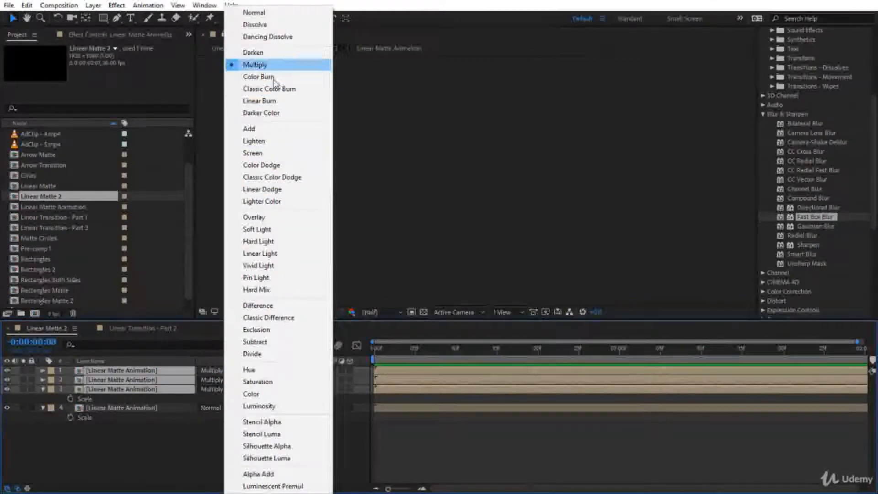
left_click(252, 152)
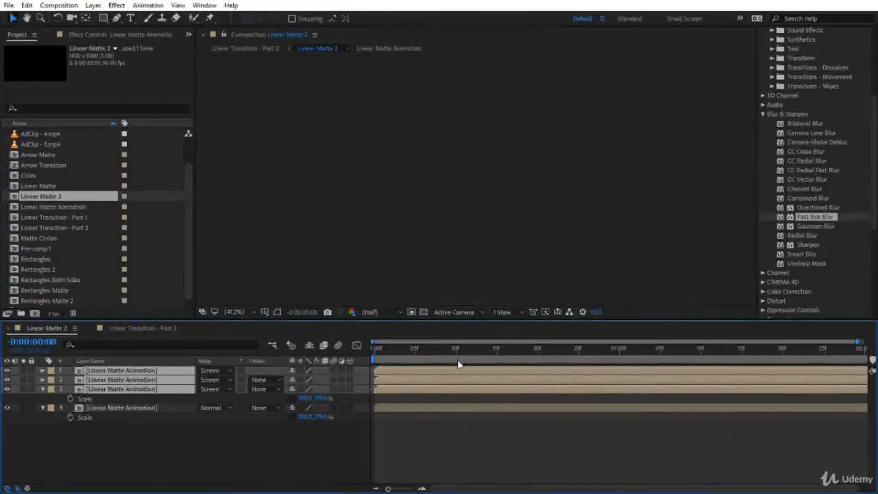
left_click_drag(402, 352, 358, 388)
Play and scrub through the transition in Linear Transition - Part 2.
left_click(123, 328)
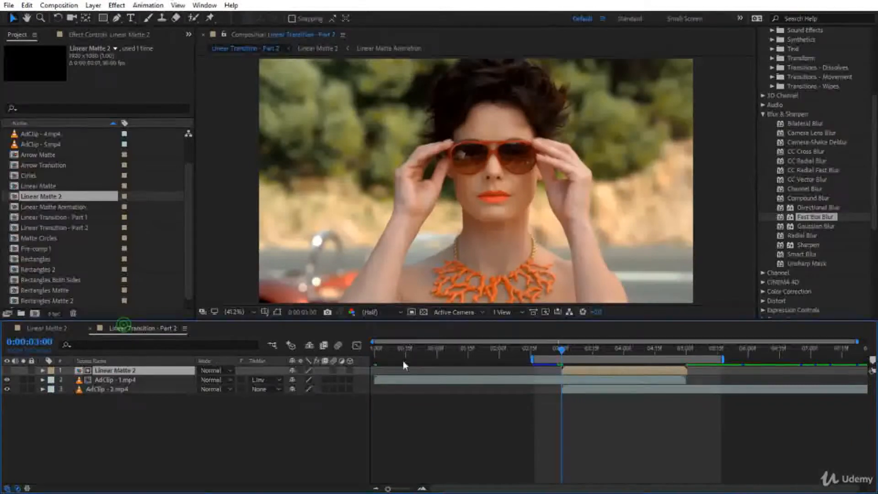
key("space")
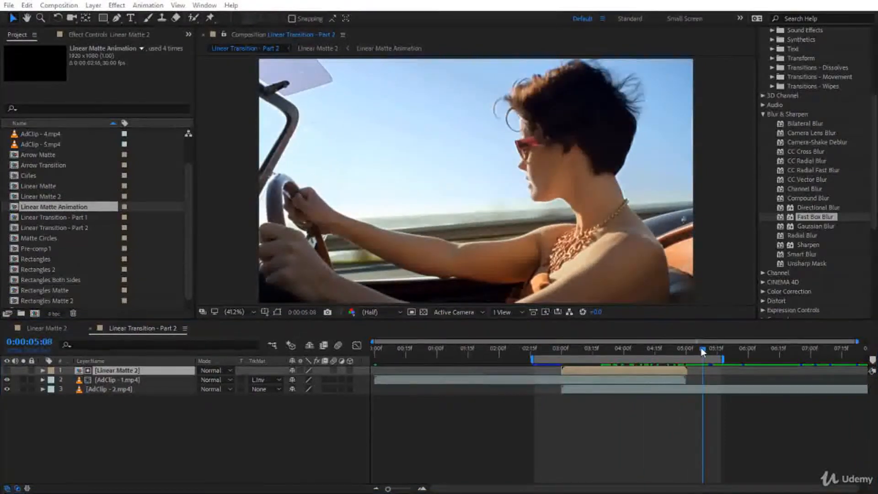
left_click_drag(702, 349, 608, 380)
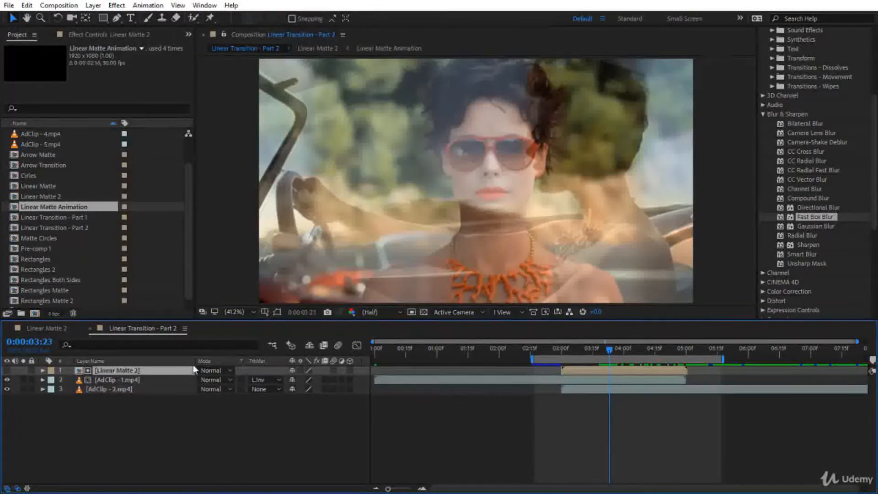
Open Linear Matte Animation through Linear Matte 2 and set its adjustment layer's Fast Box Blur radius to 15.
double_click(113, 372)
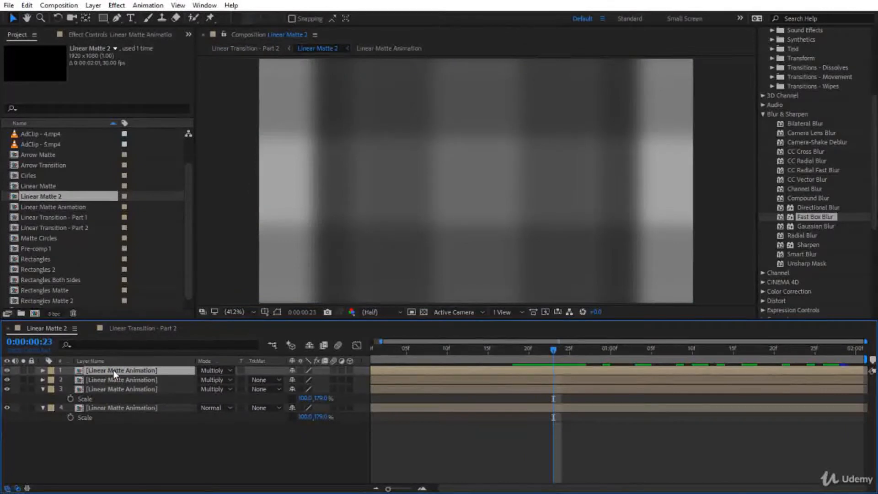
double_click(113, 371)
left_click(76, 35)
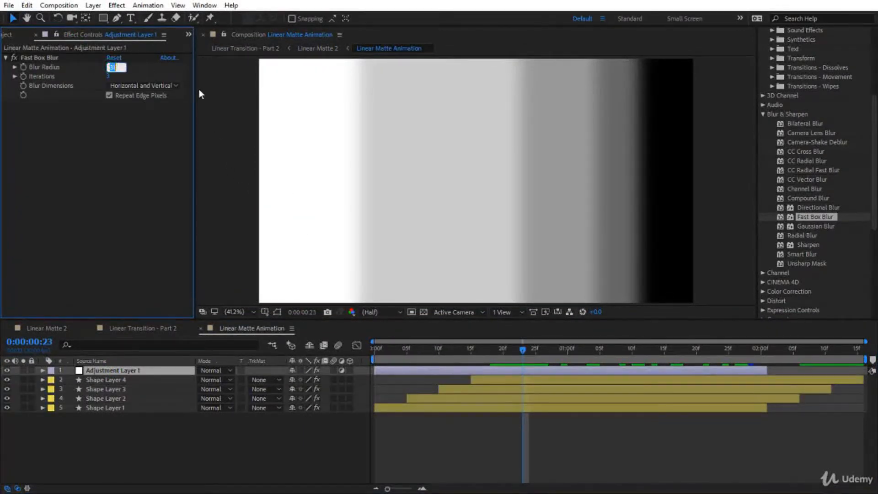
type("15")
key("Return")
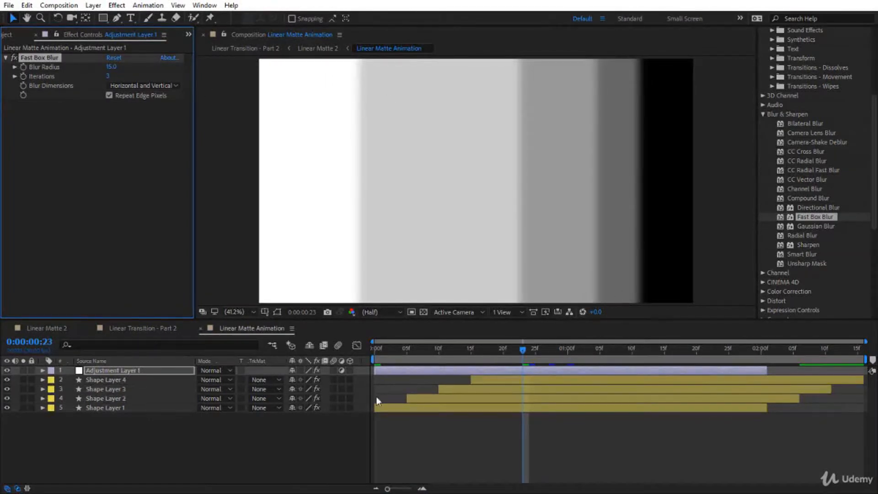
Check Linear Matte 2 and preview the transition with the new blur in Linear Transition - Part 2.
left_click(64, 327)
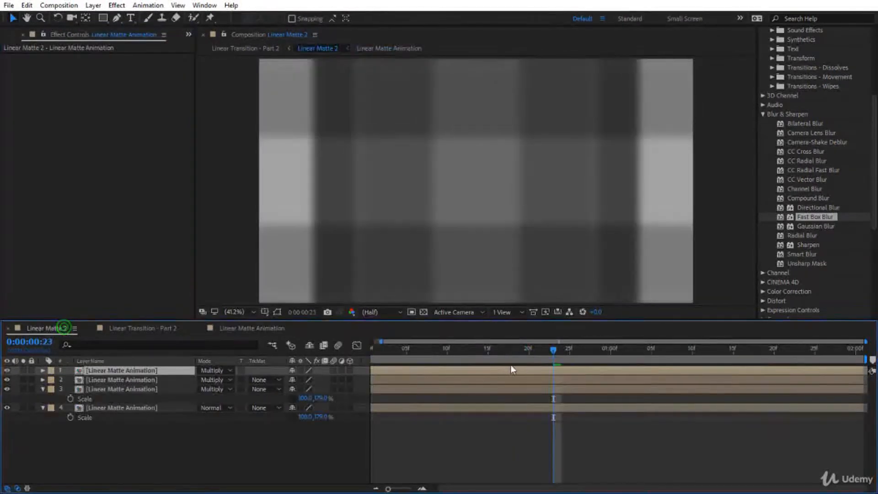
left_click(144, 328)
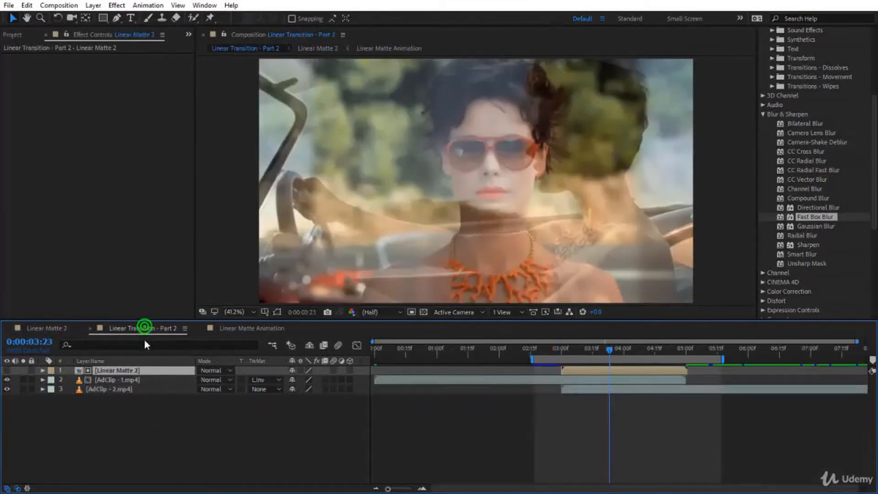
left_click_drag(606, 353, 539, 371)
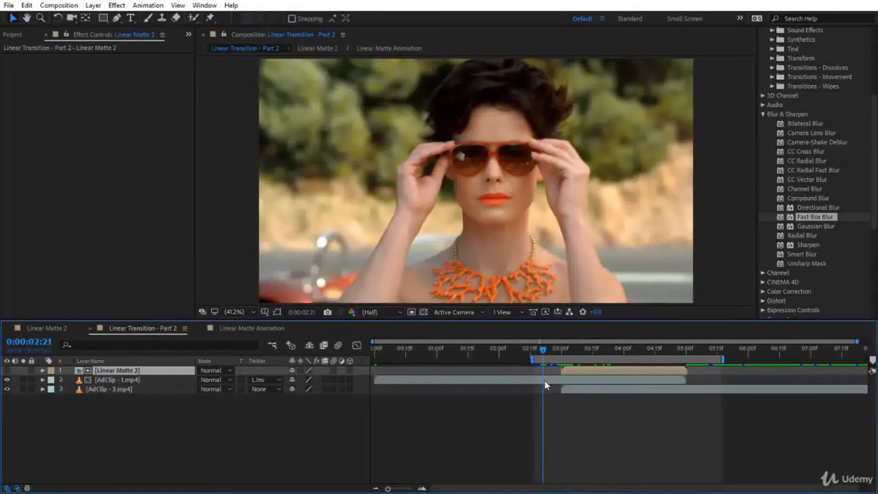
key("space")
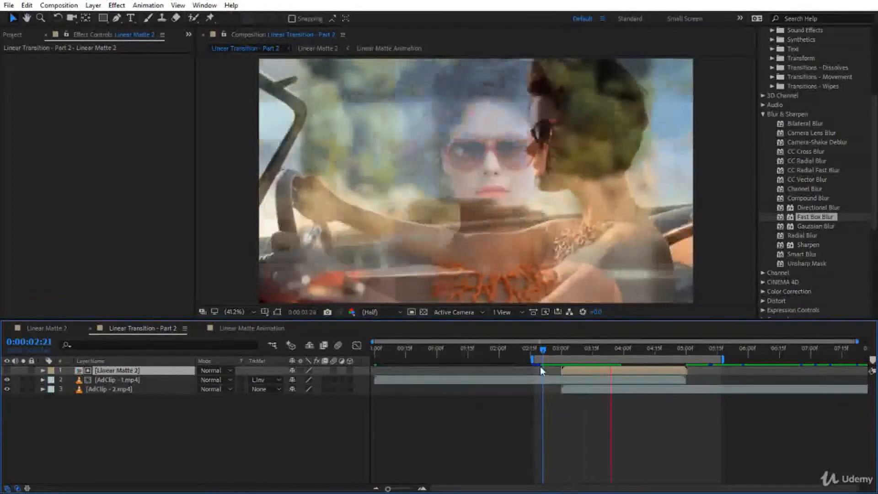
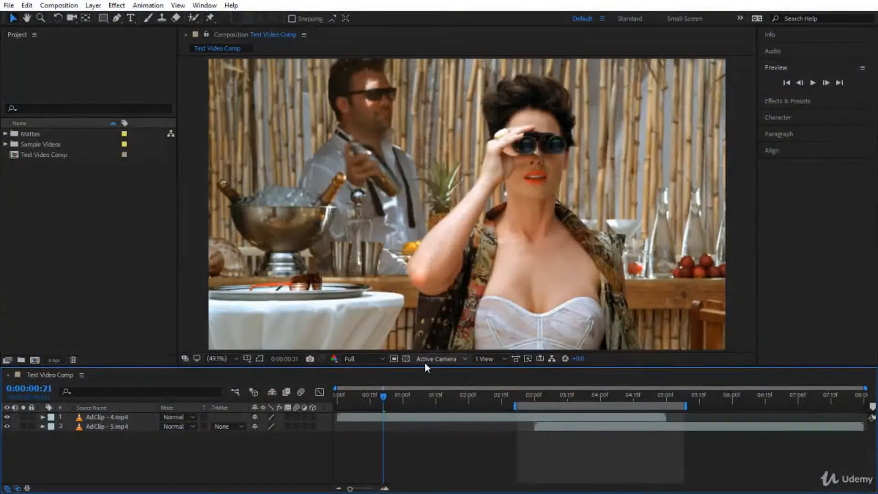
Draw a narrow white rectangle taller than the frame in Test Video Comp and align it to the composition's left edge.
left_click_drag(426, 367, 430, 312)
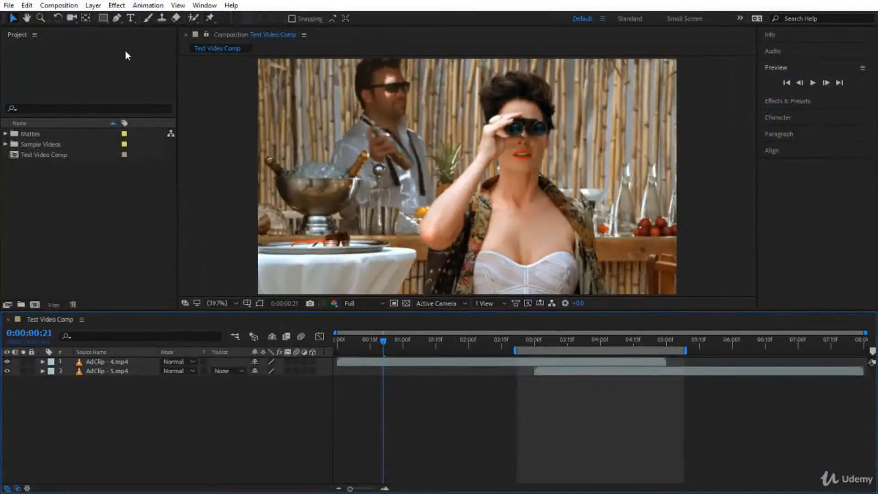
left_click(103, 18)
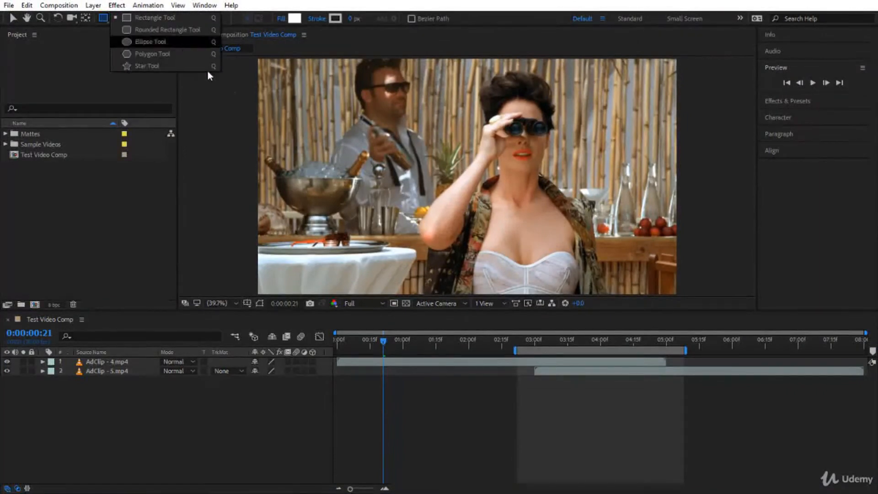
left_click(153, 20)
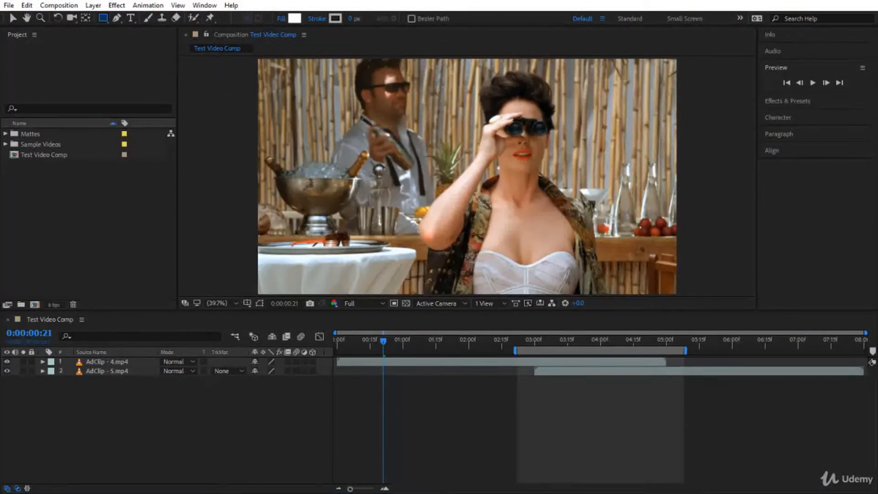
key("comma")
left_click_drag(288, 68, 311, 283)
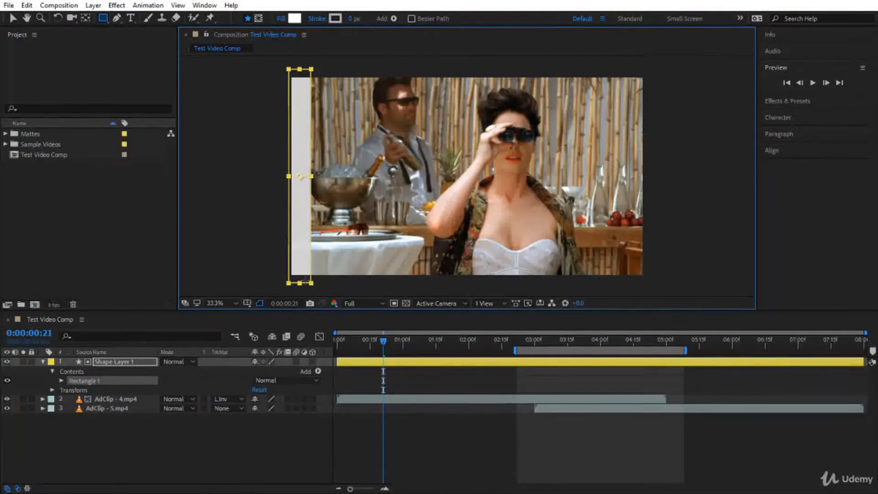
left_click(786, 152)
left_click(770, 160)
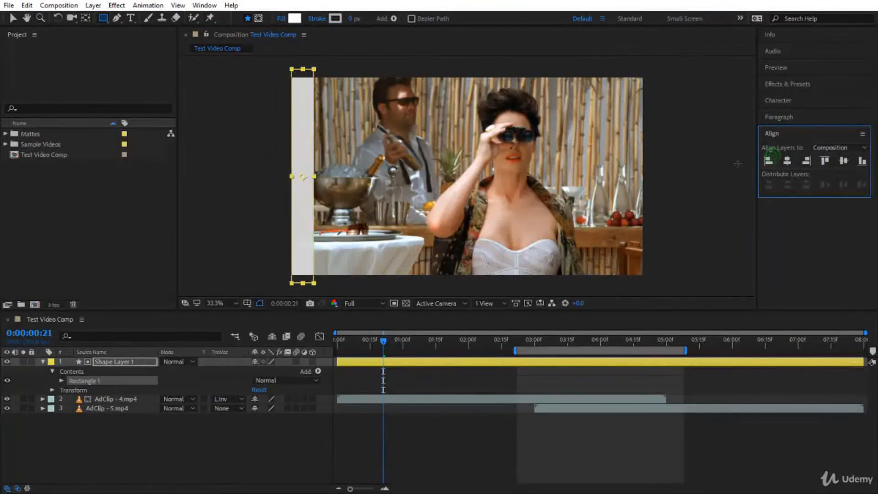
Set the rectangle's Skew to 20 in its shape transform properties.
left_click(61, 380)
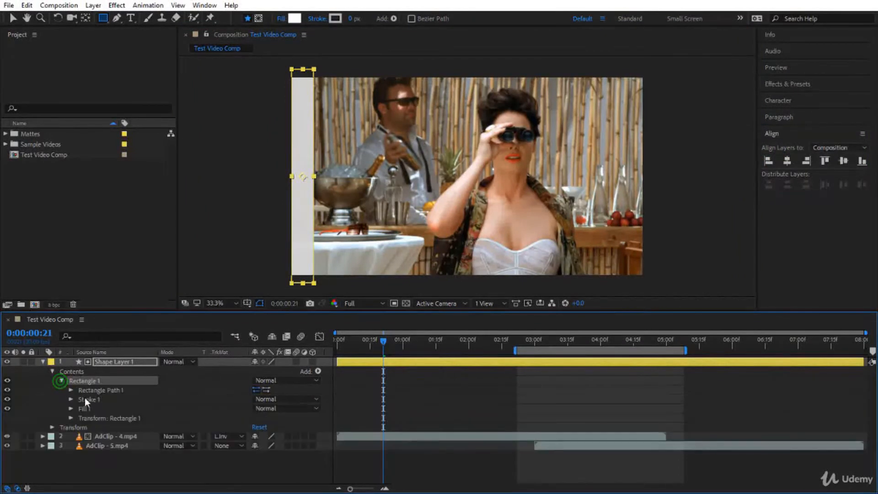
left_click(70, 418)
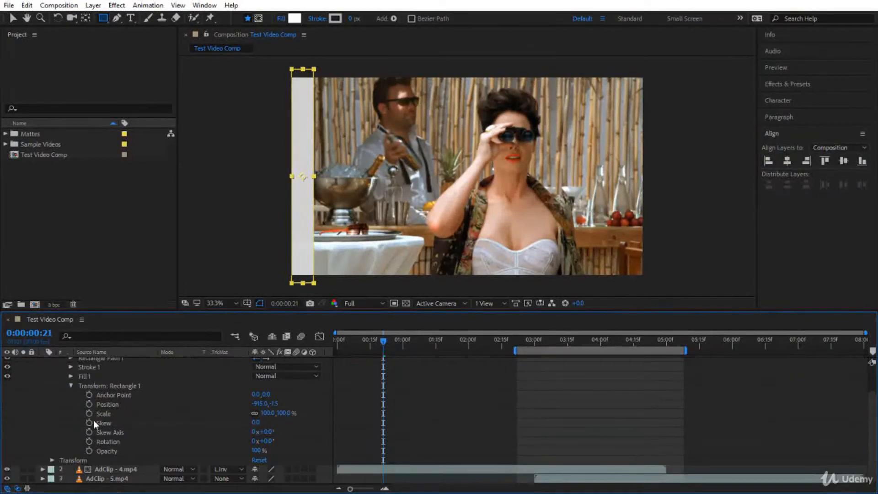
left_click_drag(256, 422, 273, 429)
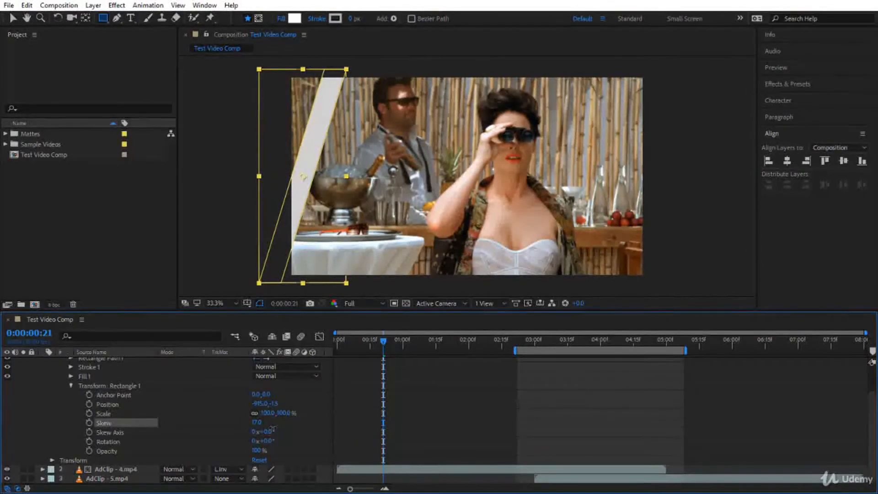
left_click(256, 421)
type("20")
key("Return")
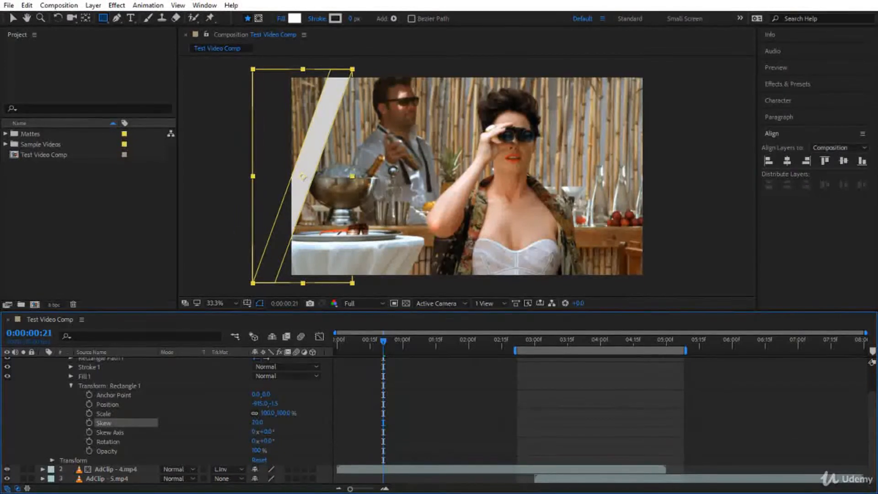
Move the skewed rectangle horizontally until it sits fully outside the left edge of the frame.
key("v")
left_click(233, 173)
left_click(303, 174)
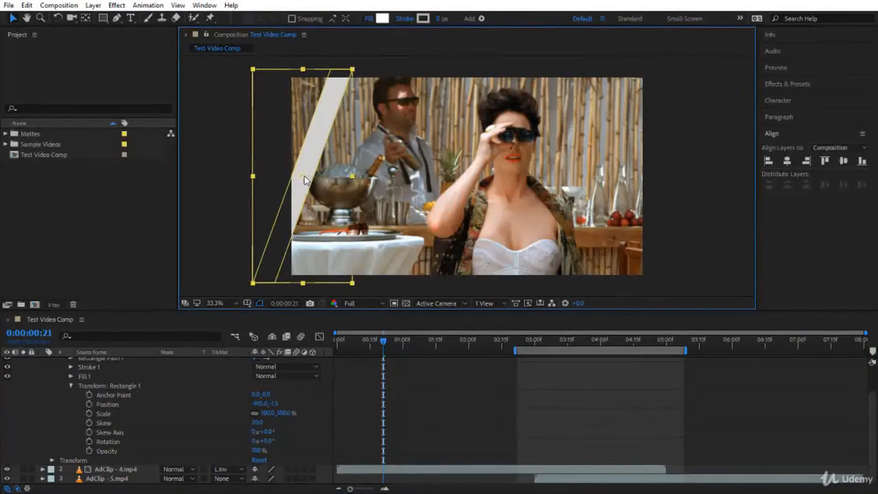
left_click_drag(303, 177, 240, 173)
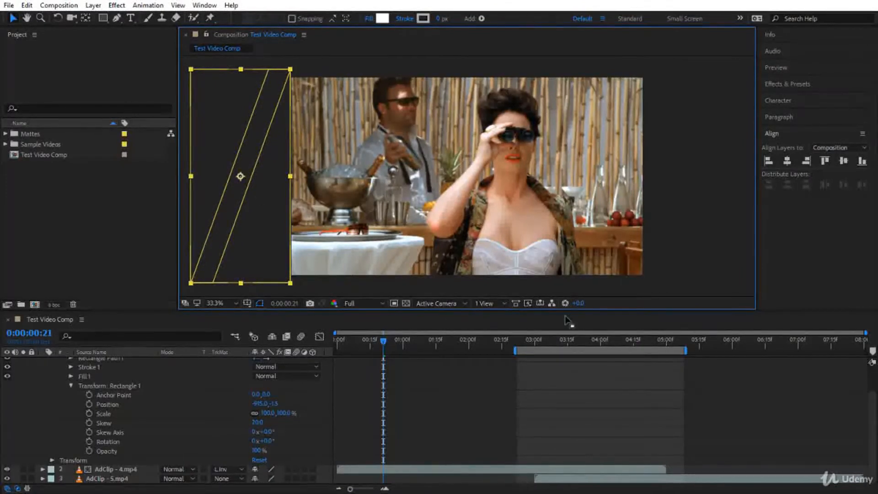
scroll(424, 402, "up", 2)
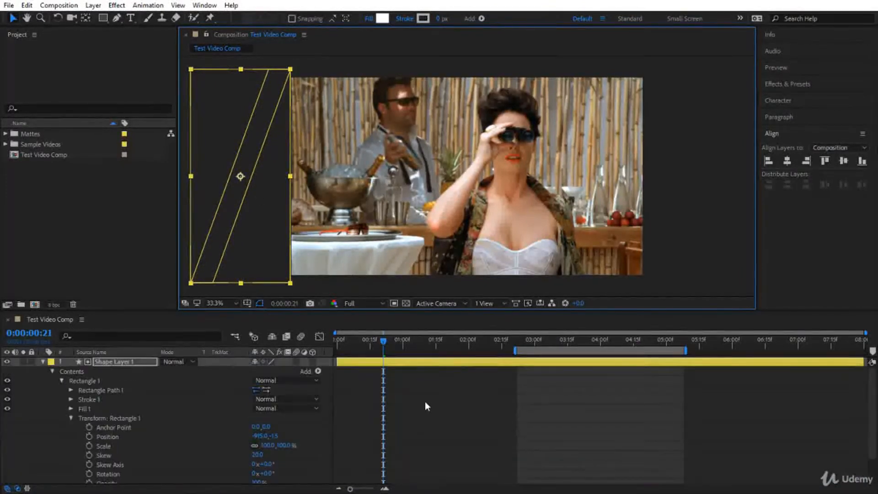
Trim Shape Layer 1 to end at 0:00:02:00 and pre-compose it as Shape Layer 1 Comp 1, opening the new composition.
left_click_drag(384, 341, 470, 361)
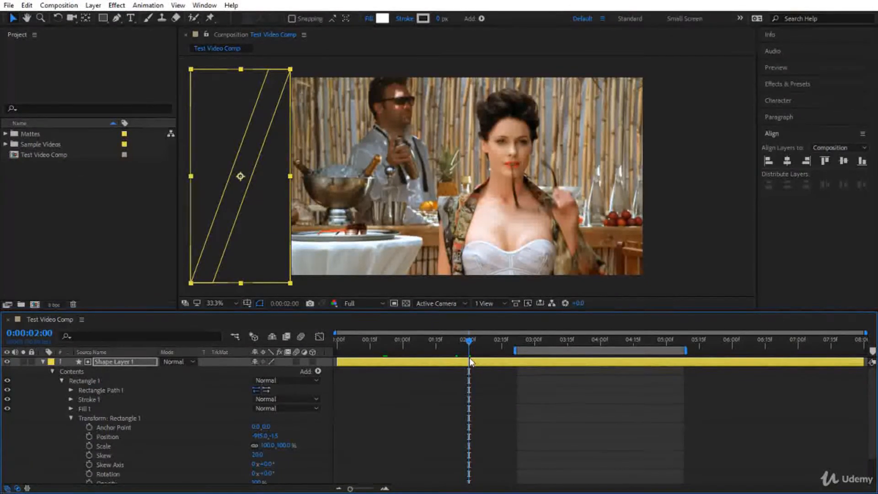
key("alt+bracketright")
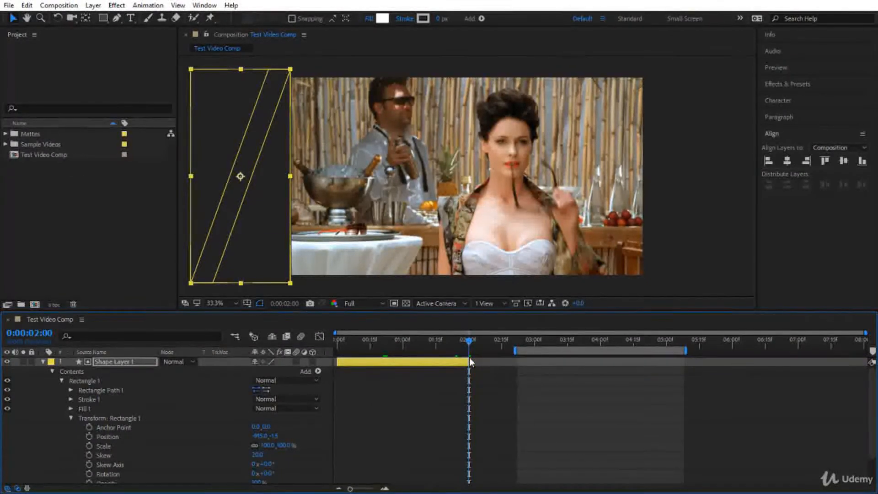
right_click(124, 368)
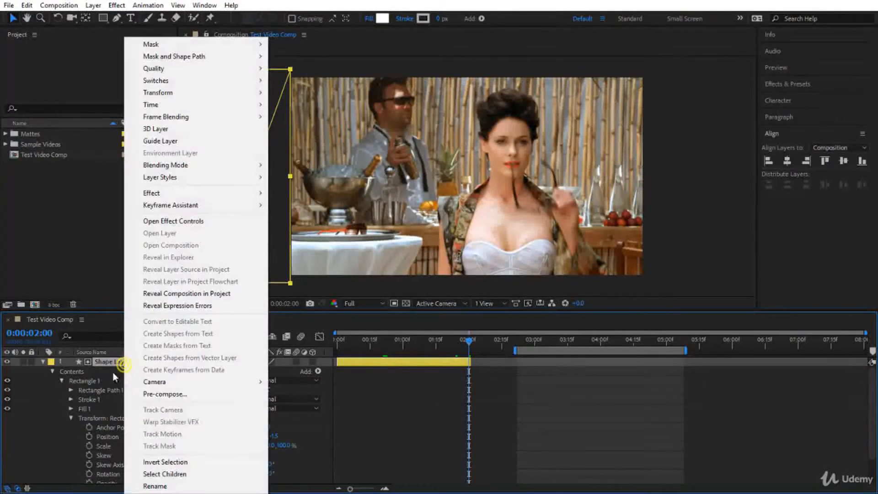
left_click(181, 394)
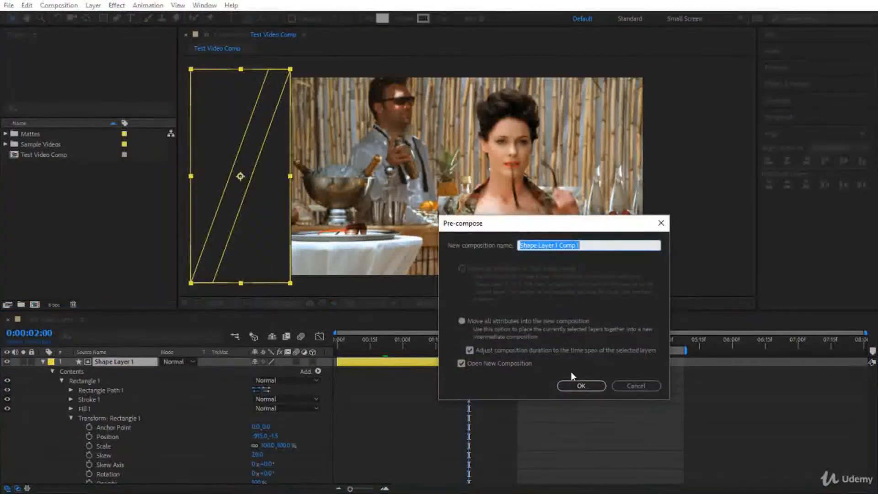
left_click(574, 387)
Add a Repeater to Shape Layer 1 and set its Copies to 27.
left_click_drag(855, 338, 192, 446)
left_click(105, 364)
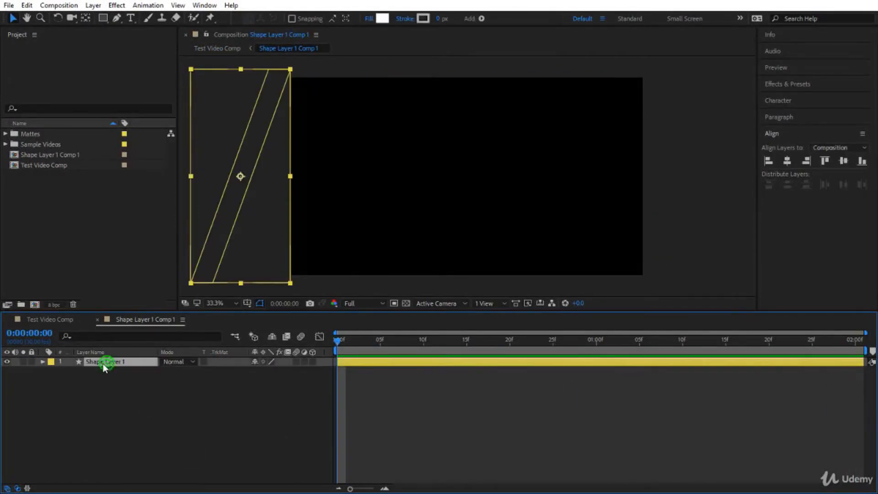
left_click(41, 362)
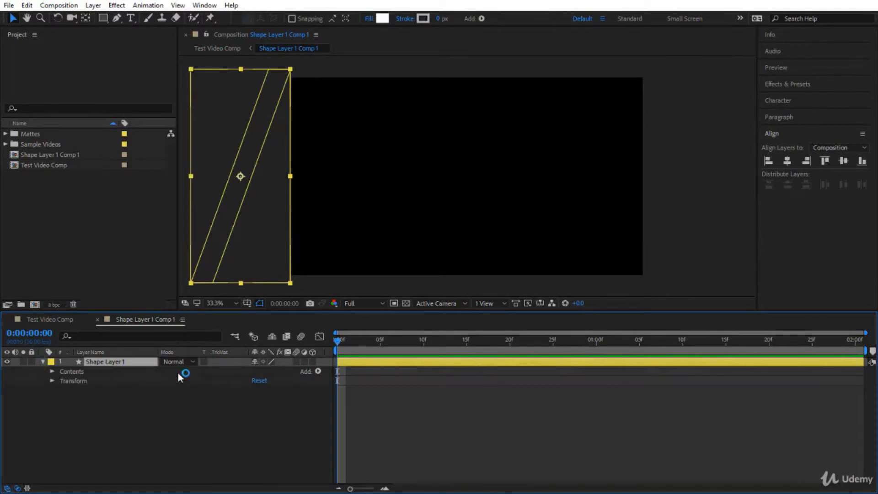
left_click(319, 371)
left_click(361, 287)
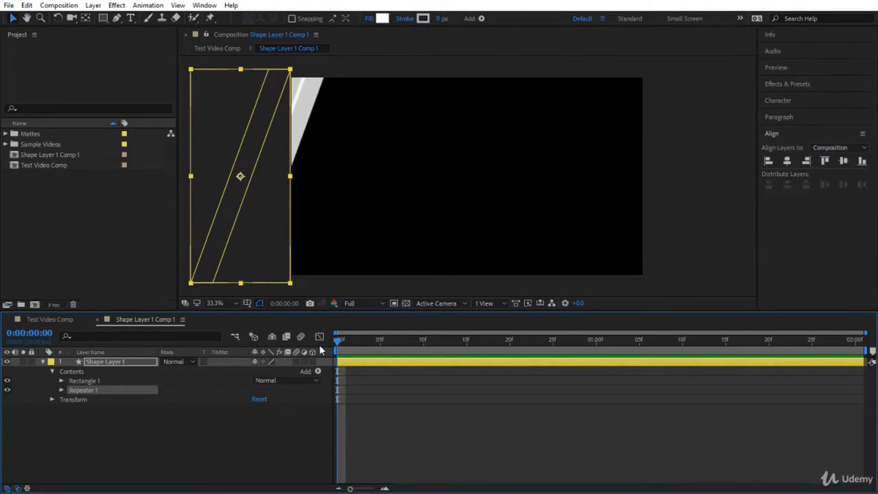
left_click(62, 390)
left_click_drag(254, 400, 268, 397)
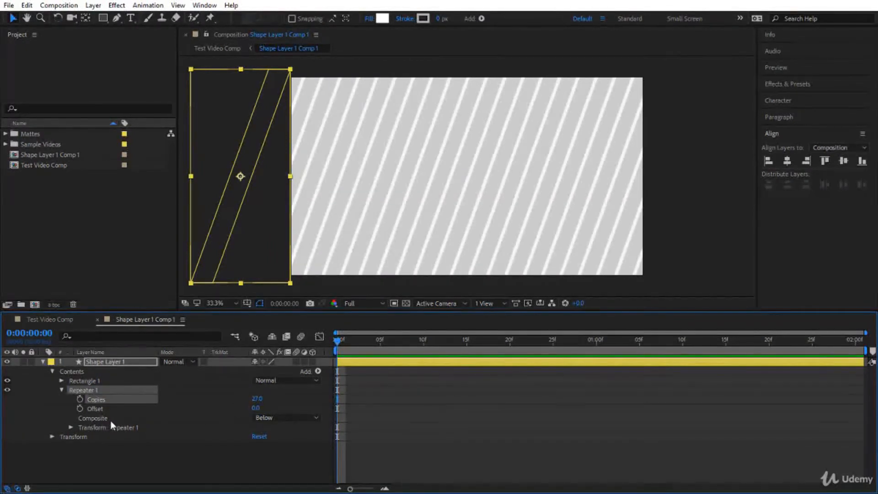
Try narrowing the width of the rectangle path in Rectangle 1, and undo the change.
left_click(62, 383)
left_click(71, 390)
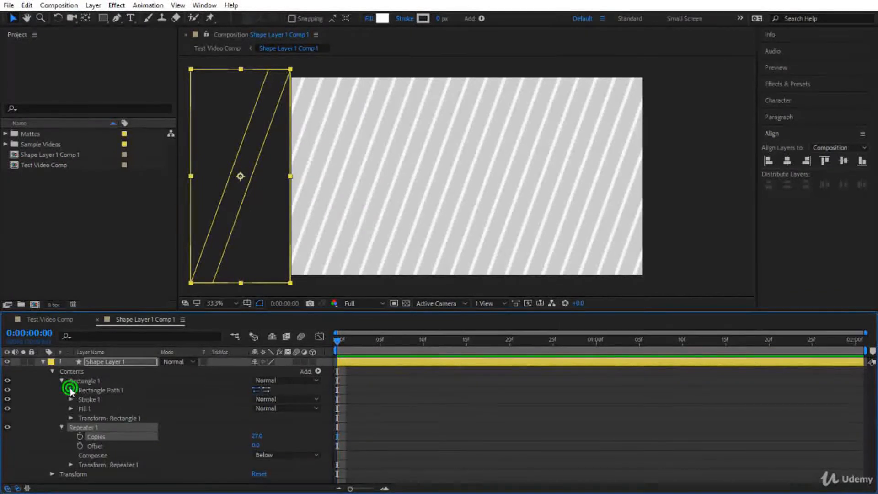
left_click(255, 399)
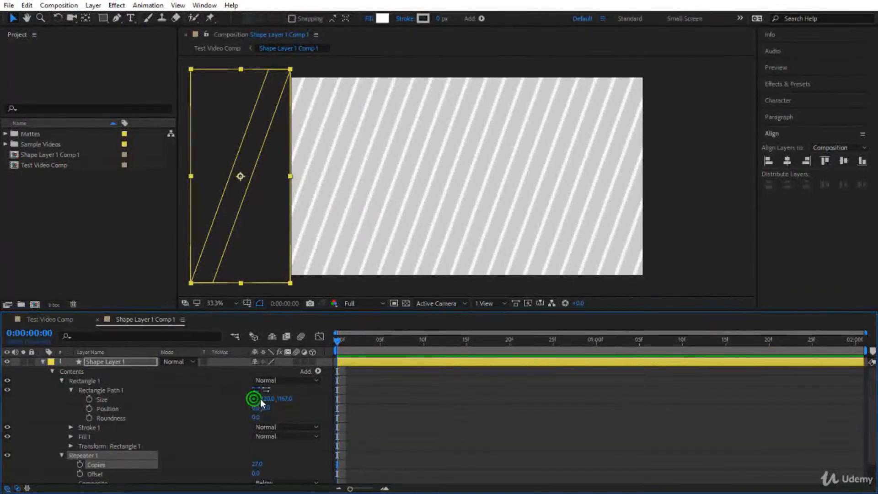
left_click_drag(265, 400, 243, 401)
key("ctrl+z")
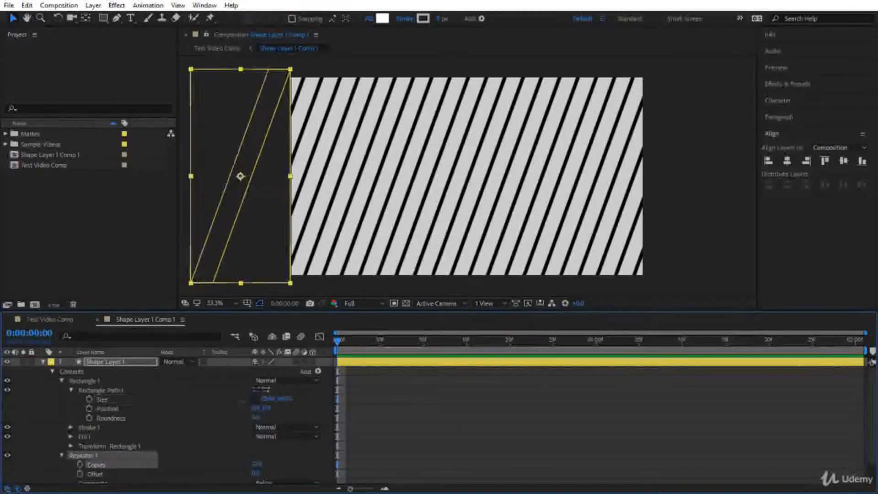
Set the horizontal Position in the Repeater's transform to 141 to space the stripes apart.
scroll(241, 445, "down", 2)
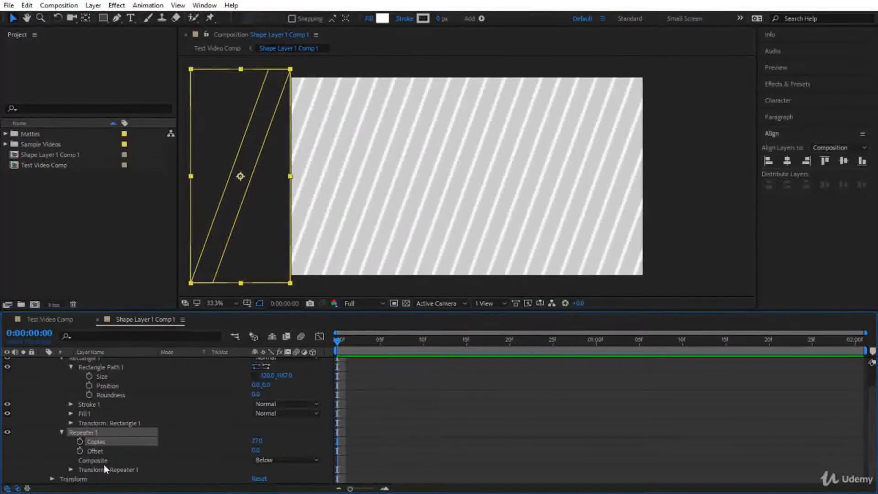
left_click(71, 469)
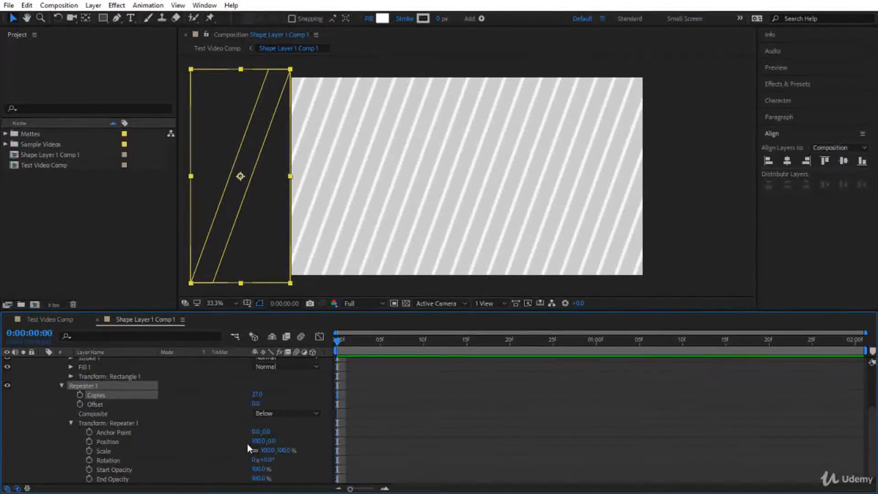
left_click_drag(256, 440, 285, 450)
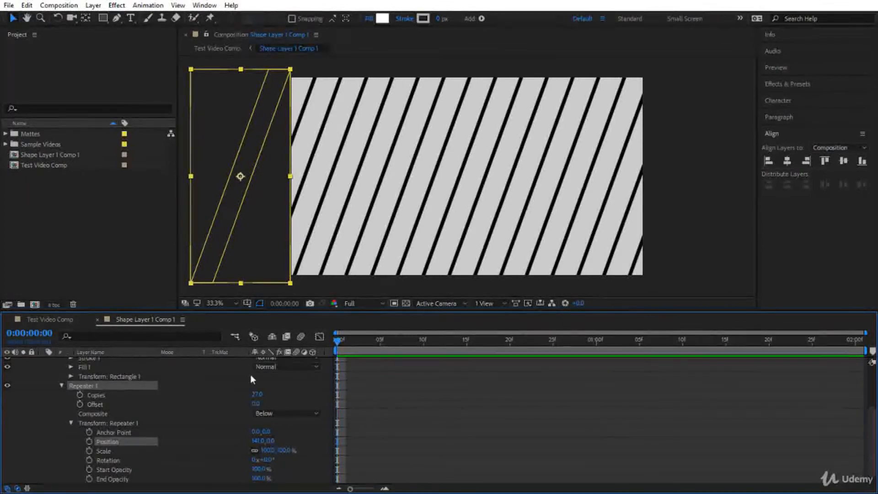
Keyframe the Repeater's Copies at 0:00:01:00 and set Copies to 0 at 0:00:00:00.
left_click_drag(336, 341, 595, 362)
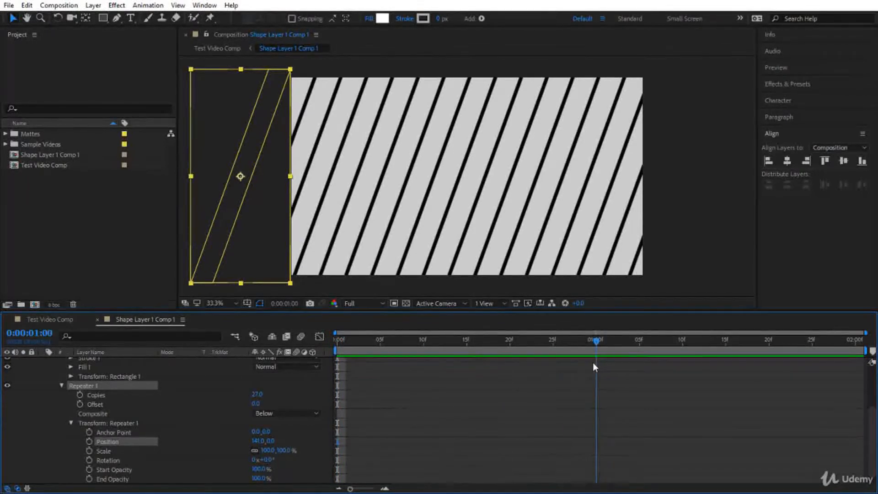
left_click(80, 395)
left_click_drag(594, 338, 306, 372)
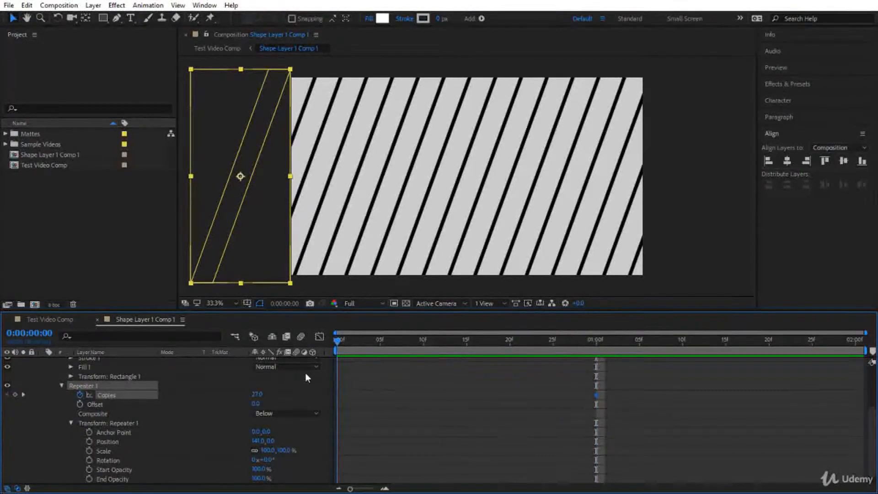
left_click(256, 396)
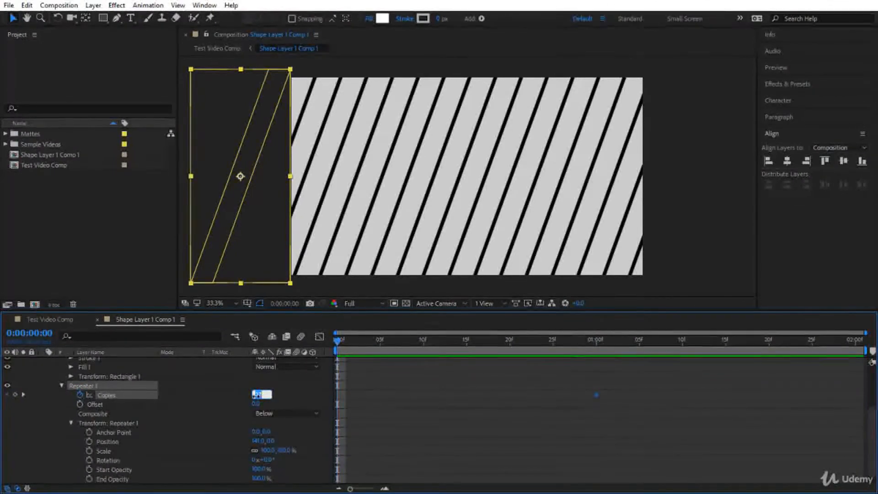
type("0")
key("Return")
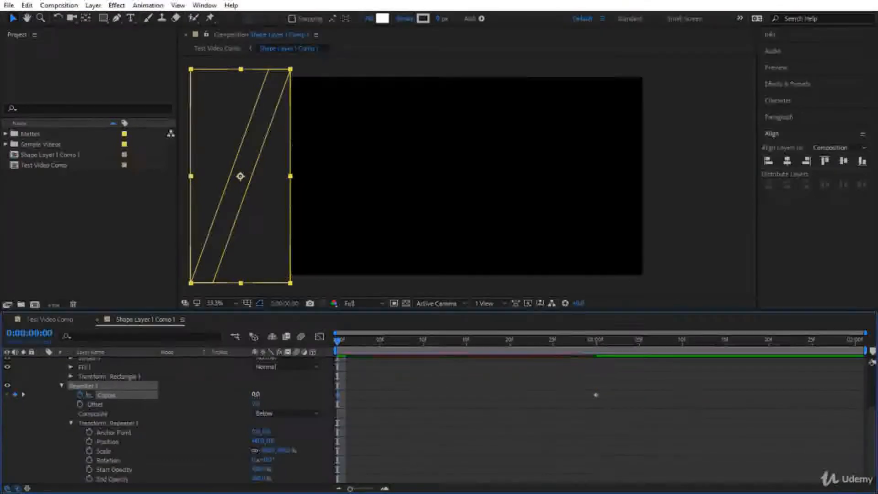
Set the Repeater's Copies keyframe at 0:00:01:00 to 18.
left_click_drag(351, 346, 595, 397)
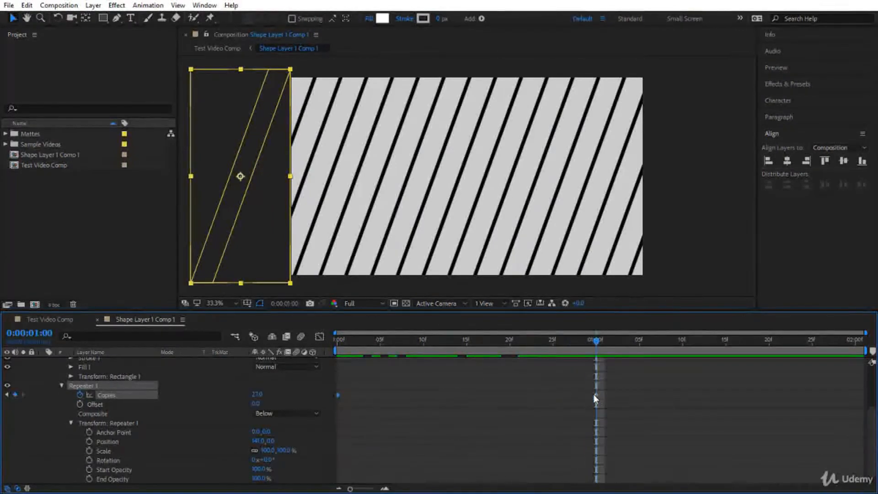
mouse_move(257, 394)
left_mouse_down()
mouse_move(224, 394)
mouse_move(249, 395)
left_mouse_up()
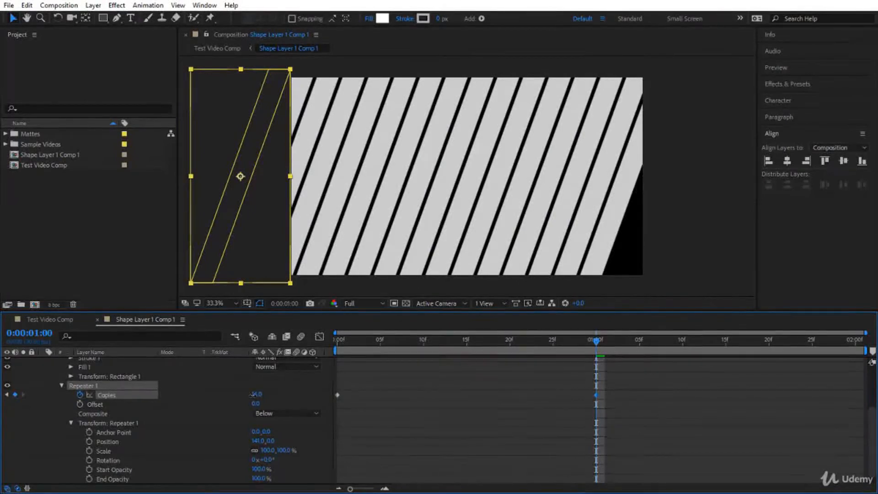
left_click(257, 394)
type("18")
key("Return")
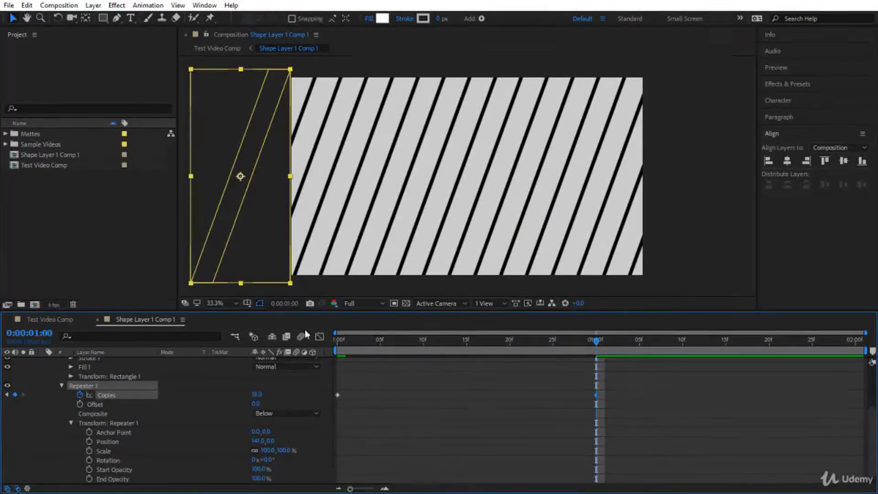
Preview the stripe animation from the start, stop on frame 0:00:00:07 and check the shape's fill opacity options.
left_click_drag(596, 342, 194, 377)
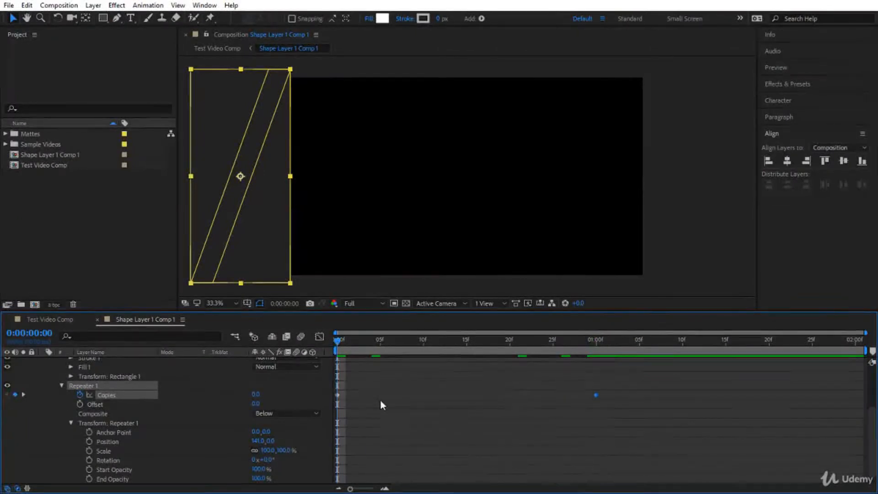
key("space")
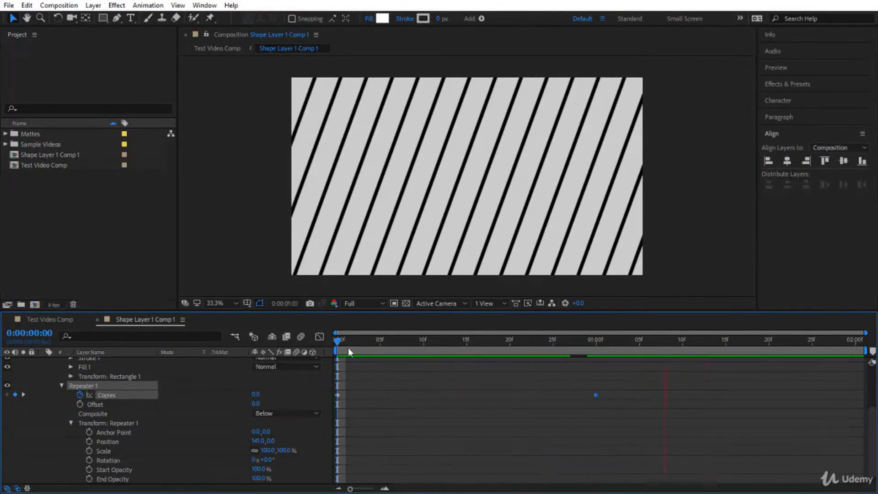
left_click_drag(339, 340, 397, 341)
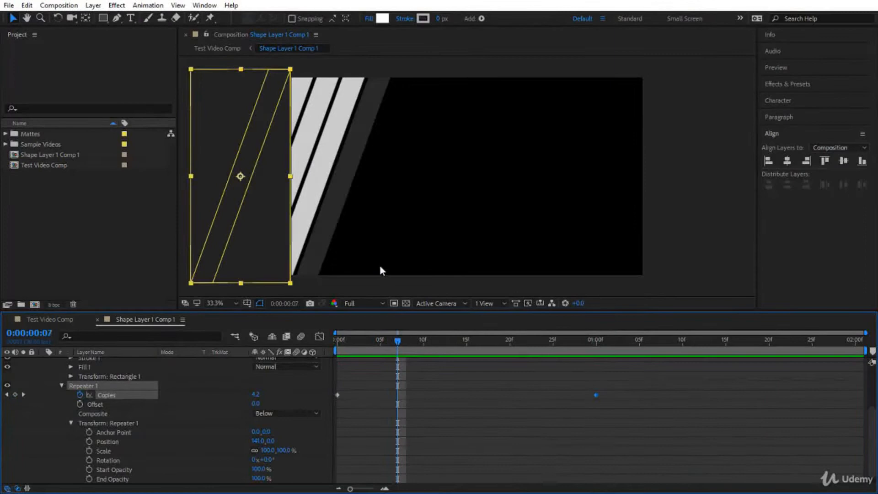
left_click(371, 18)
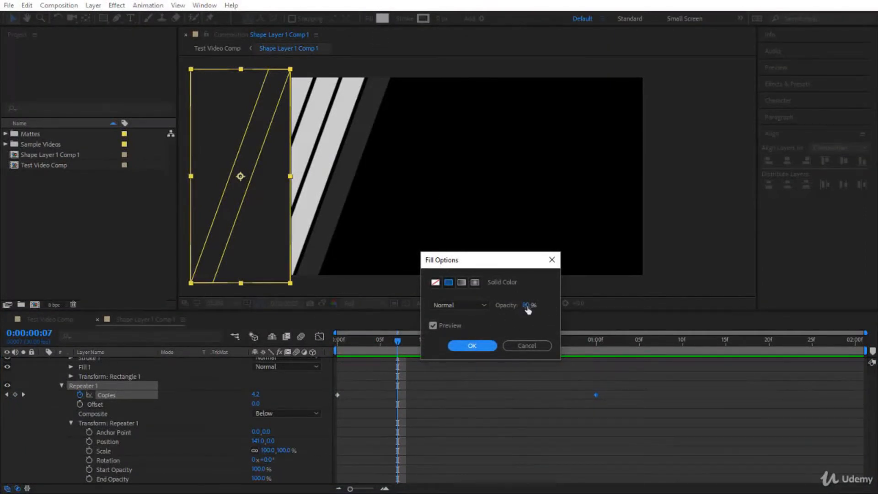
left_click(467, 344)
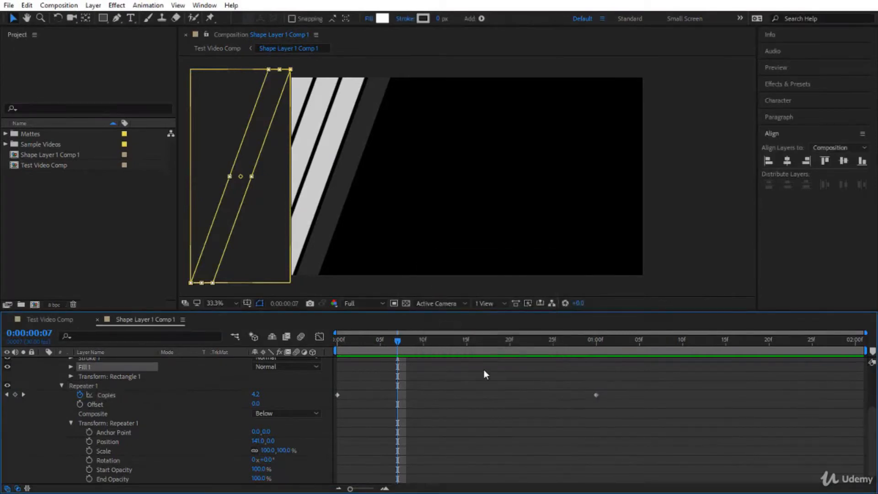
In Test Video Comp, move the stripe precomp to start at 3 seconds and use it as AdClip - 4.mp4's Luma Inverted Matte.
left_click(44, 320)
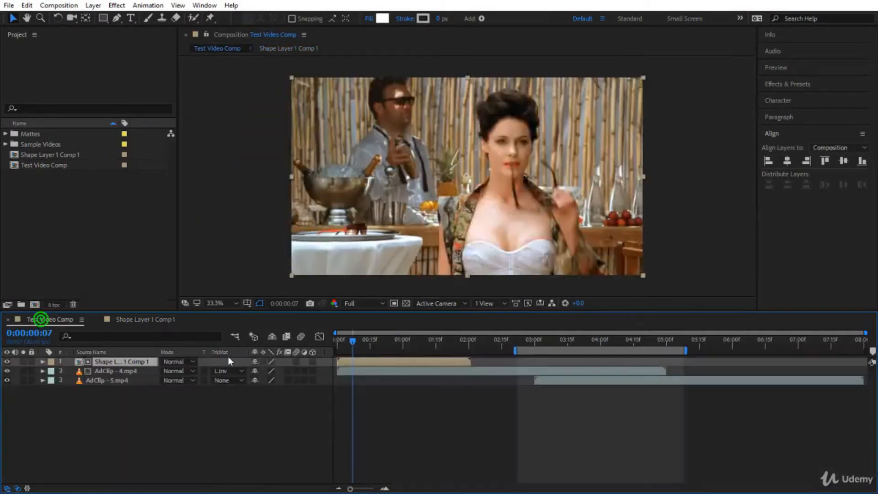
left_click_drag(416, 362, 613, 366)
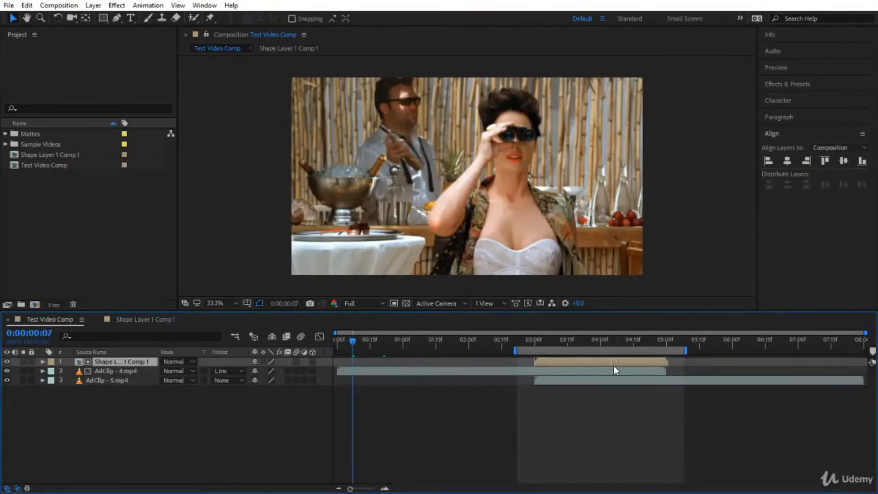
left_click(219, 370)
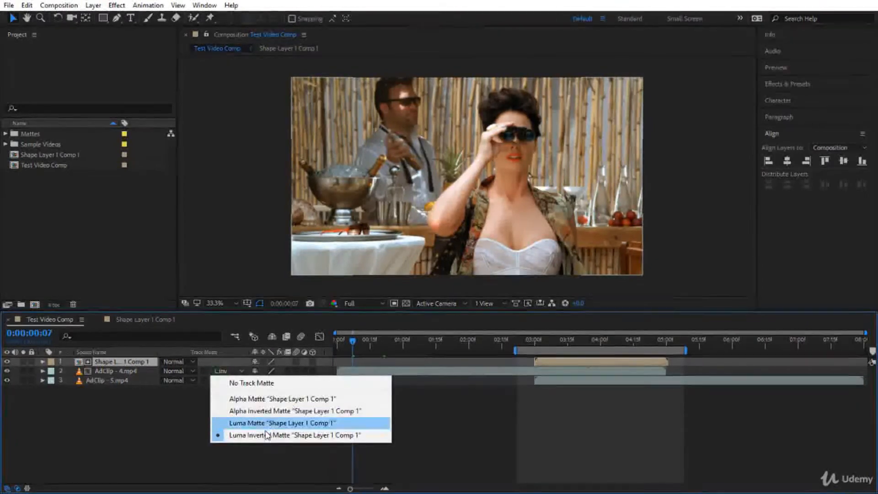
left_click(263, 433)
Hide the stripe precomp layer and preview the transition from 0:00:02:24, stopping at 0:00:04:02 to inspect the stripes.
left_click(521, 342)
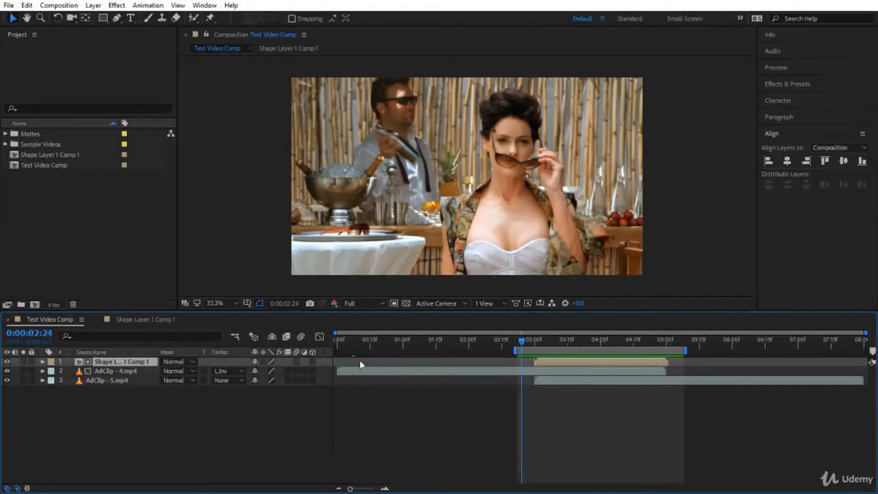
left_click(7, 361)
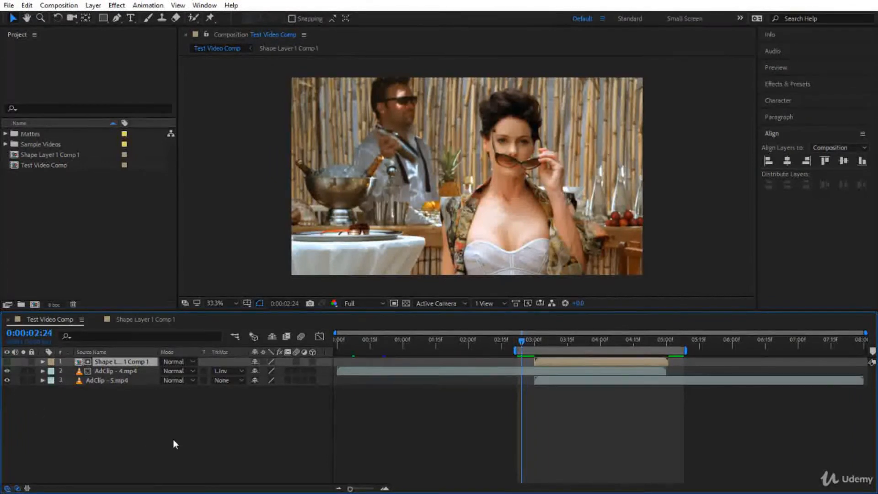
key("space")
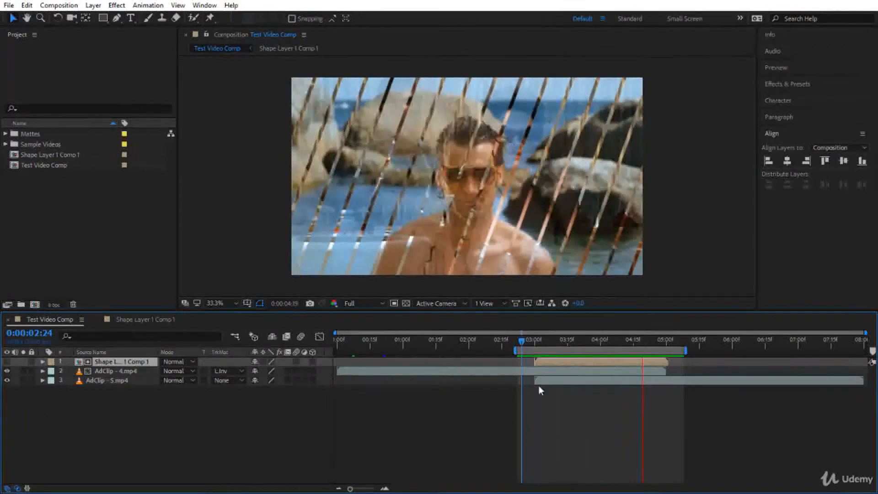
left_click_drag(521, 343, 603, 365)
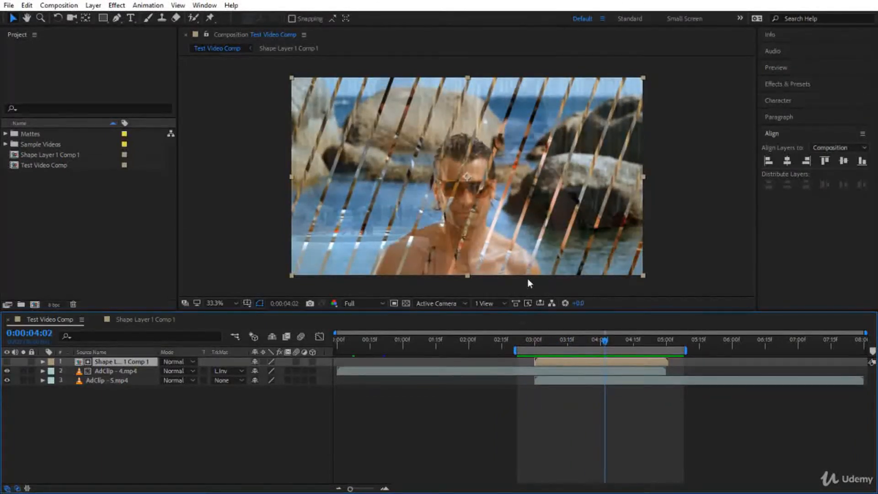
In Shape Layer 1 Comp 1, set the Repeater's Start Opacity to 0% and check the transition in Test Video Comp.
left_click(149, 322)
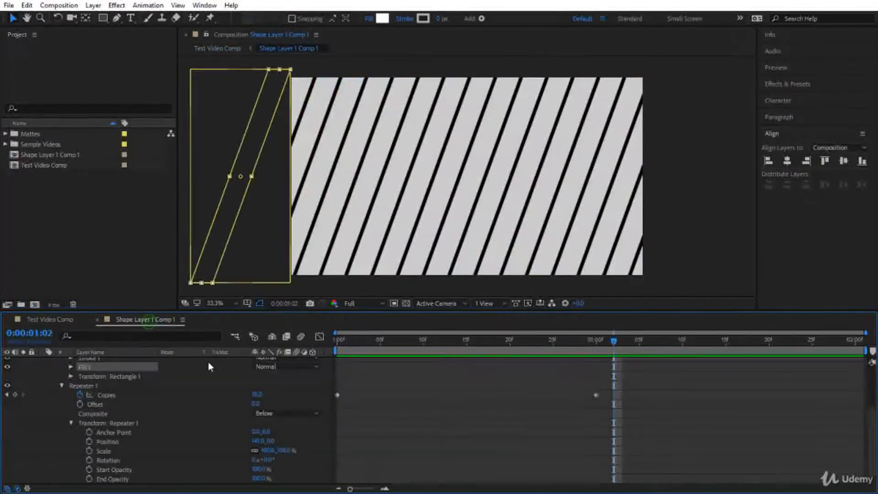
scroll(153, 443, "down", 1)
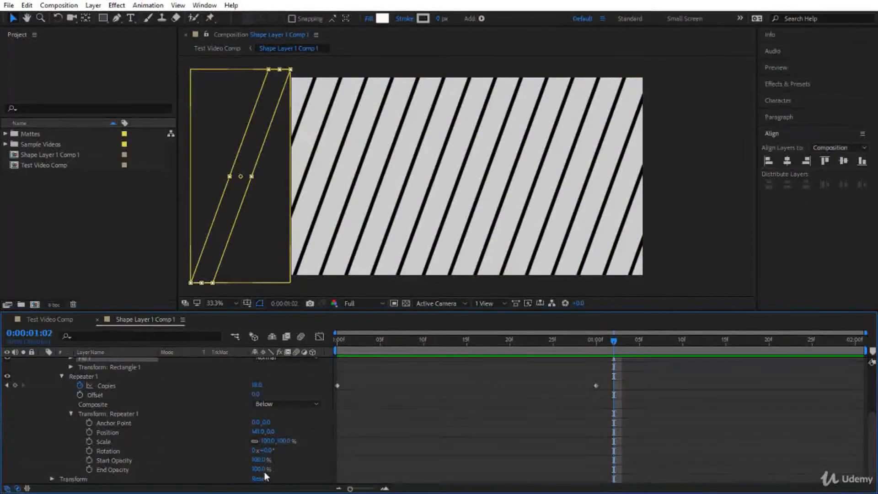
left_click(259, 459)
type("0")
key("Return")
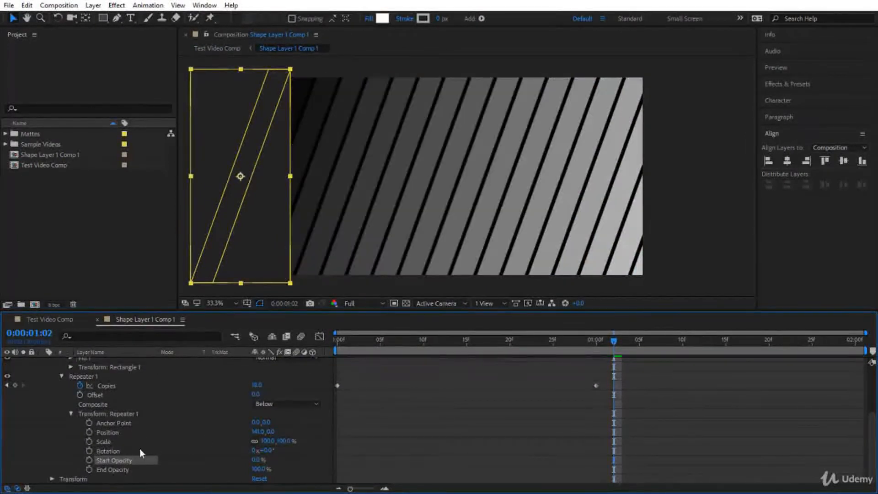
left_click_drag(406, 363, 605, 398)
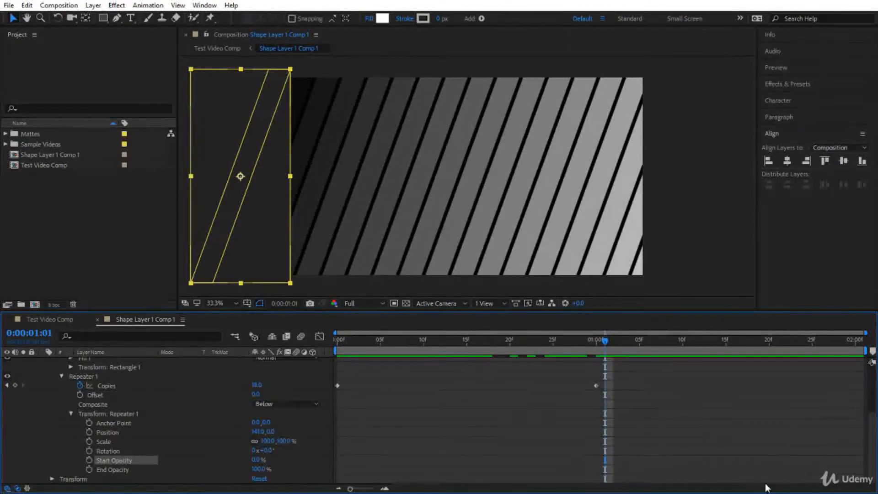
left_click(44, 322)
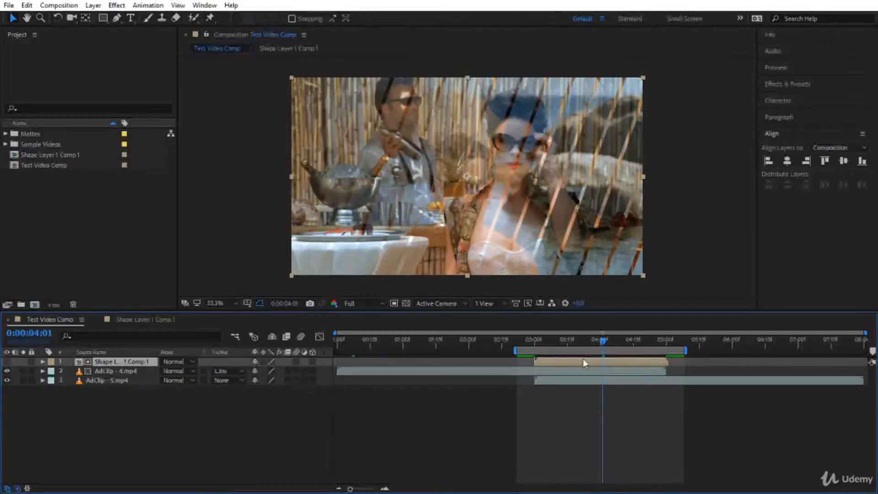
Duplicate Shape Layer 1 in Shape Layer 1 Comp 1.
left_click(143, 319)
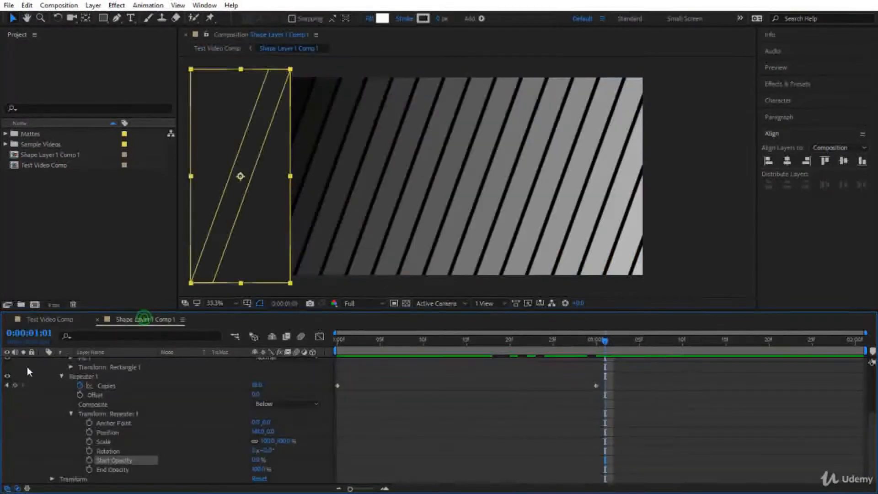
left_click(43, 361)
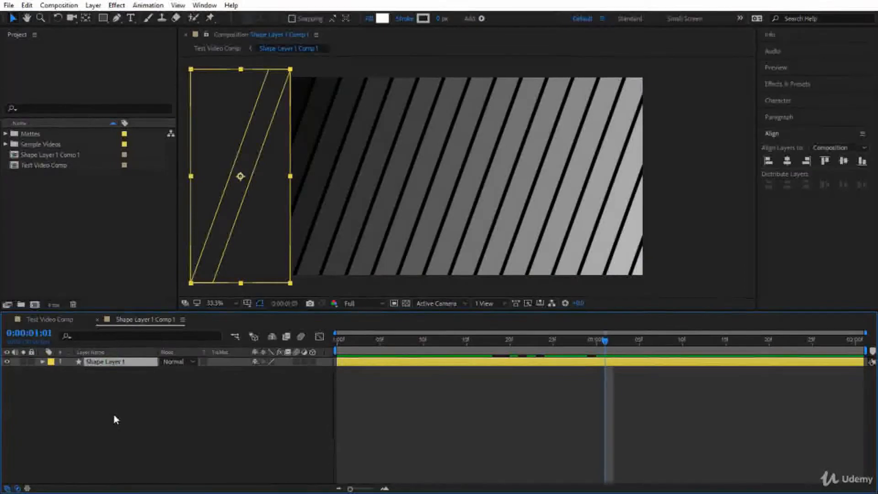
key("ctrl+d")
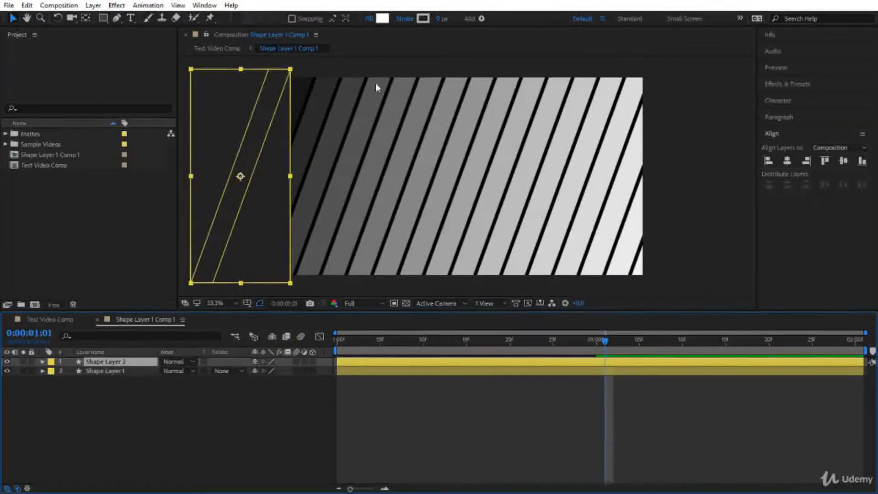
Set the duplicated shape layer's fill opacity to 100% and scrub through the stripe animation.
left_click(383, 19)
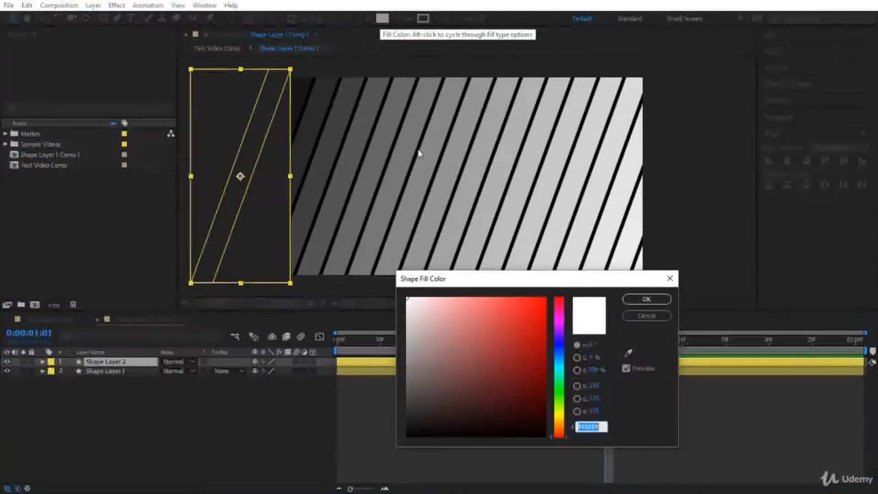
left_click(663, 300)
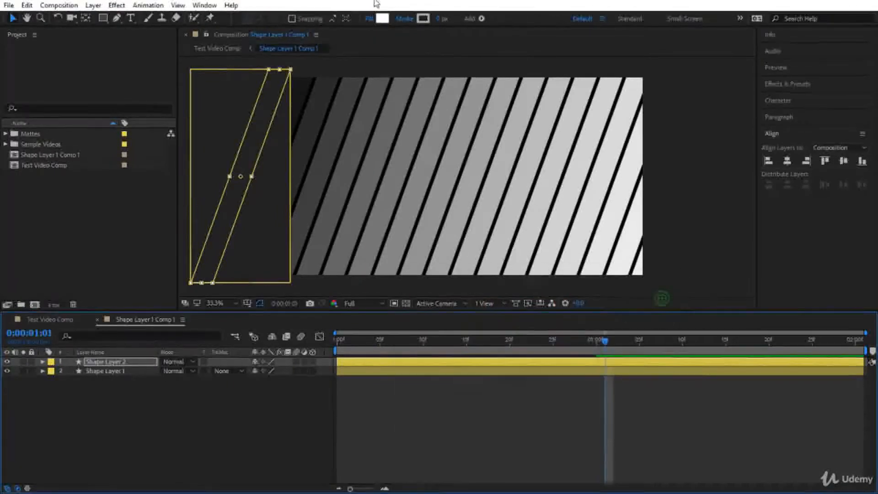
left_click(370, 18)
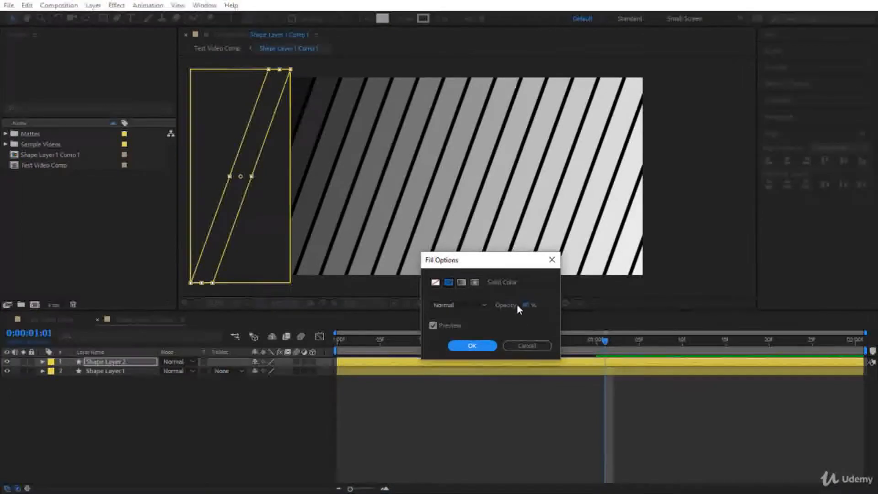
left_click_drag(527, 305, 536, 333)
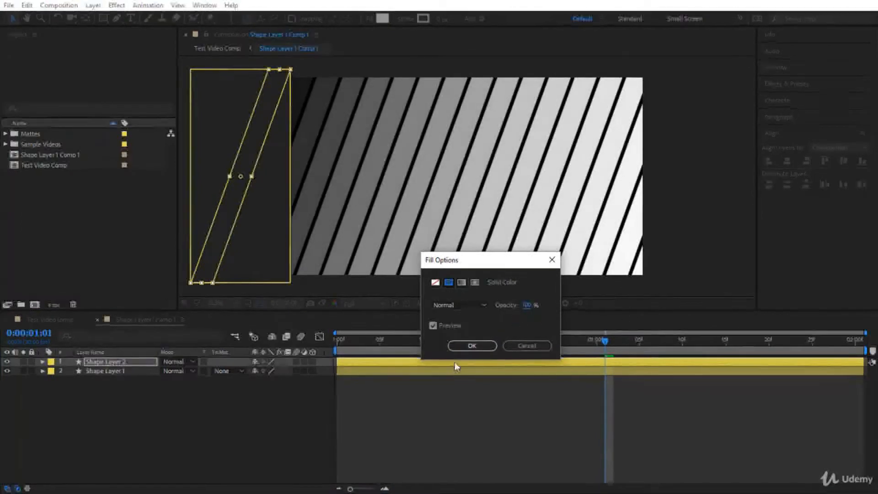
left_click(463, 349)
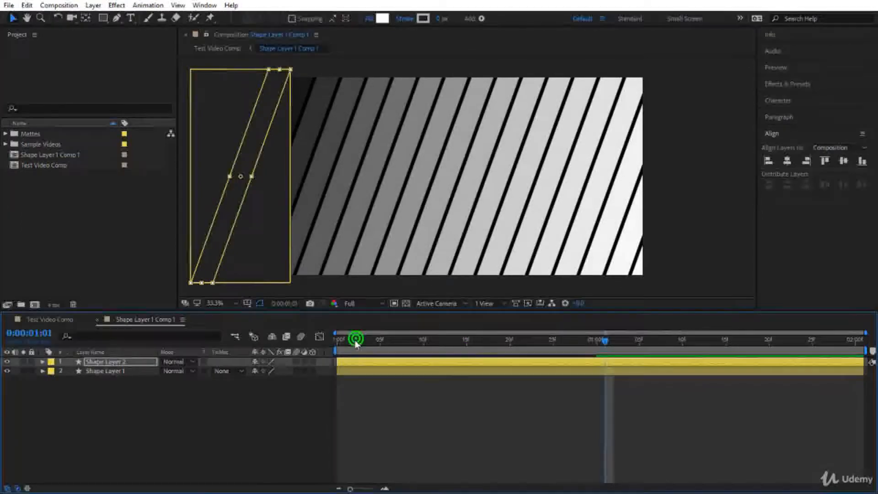
left_click(346, 339)
left_click_drag(336, 341, 631, 385)
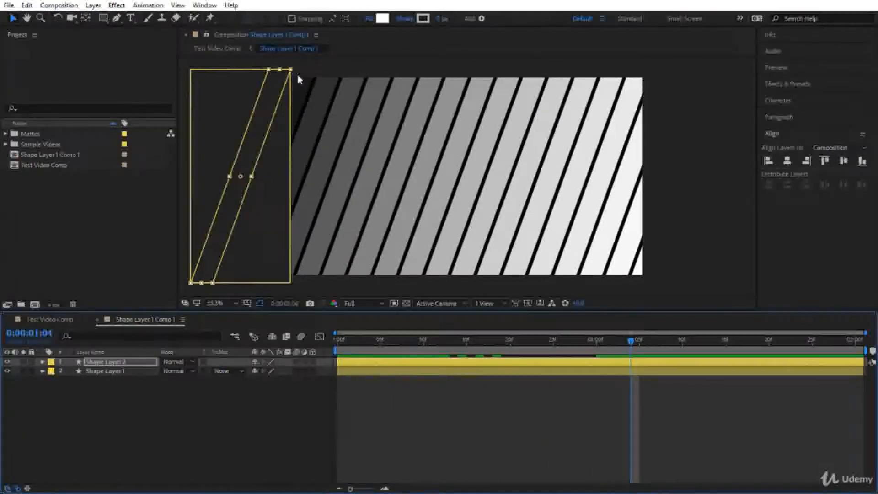
Set the Start Opacity of Shape Layer 2's Repeater to 100% and scrub back through the stripes.
left_click(41, 362)
left_click(52, 371)
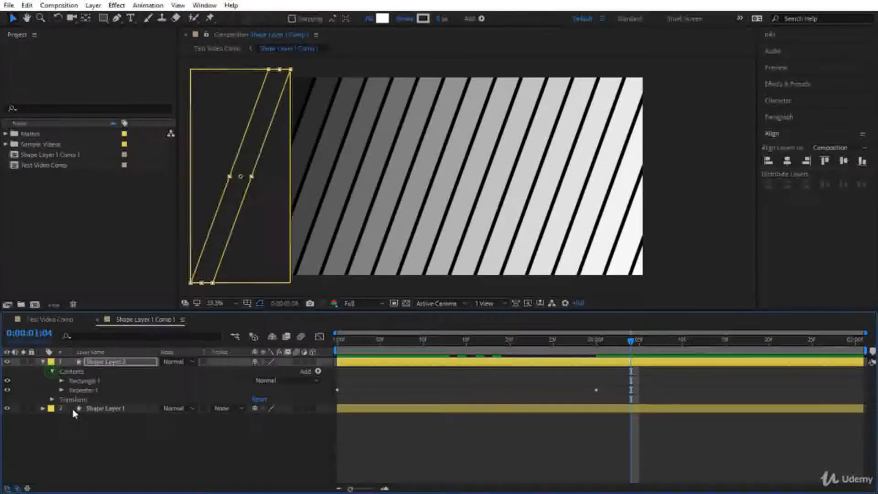
left_click(62, 390)
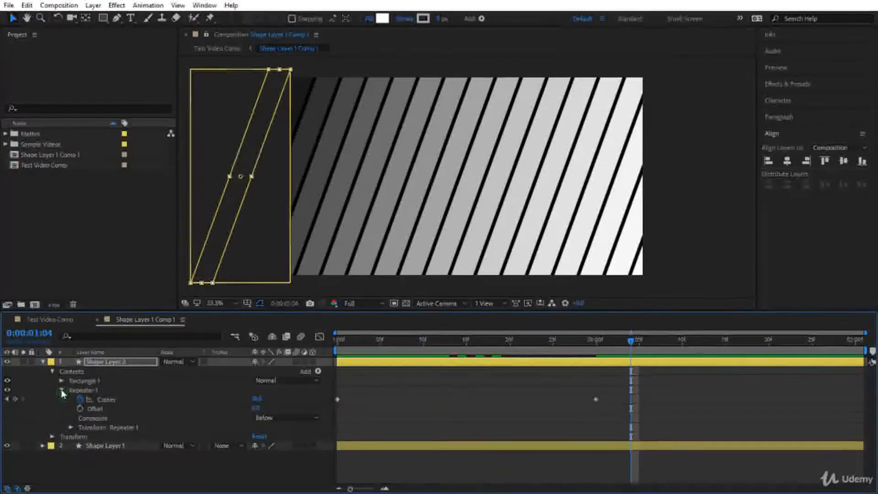
left_click(70, 427)
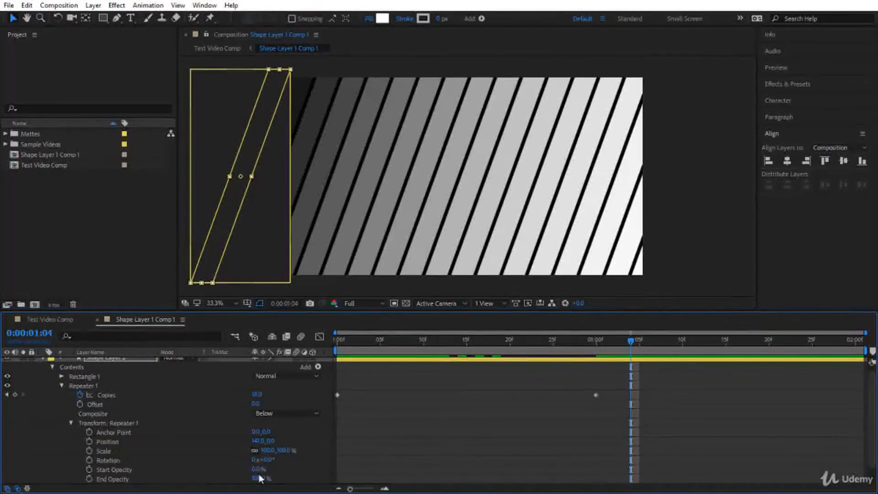
left_click_drag(254, 470, 315, 468)
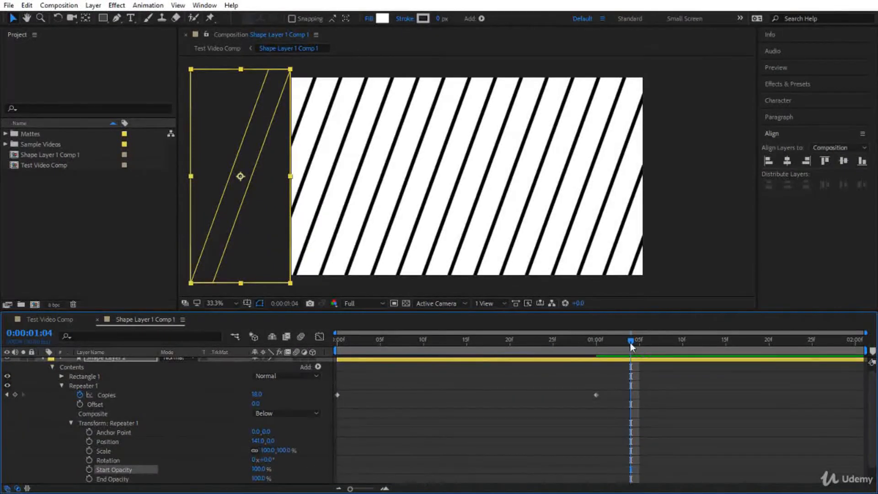
left_click_drag(631, 341, 266, 382)
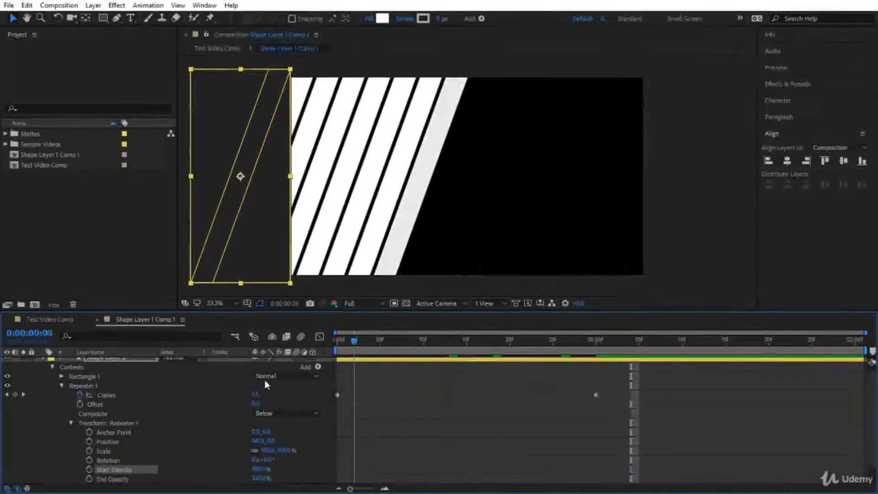
Move Shape Layer 2's two Copies keyframes to 0:00:01:00 and 0:00:02:00, and review the two-stage stripe animation.
left_click(128, 364)
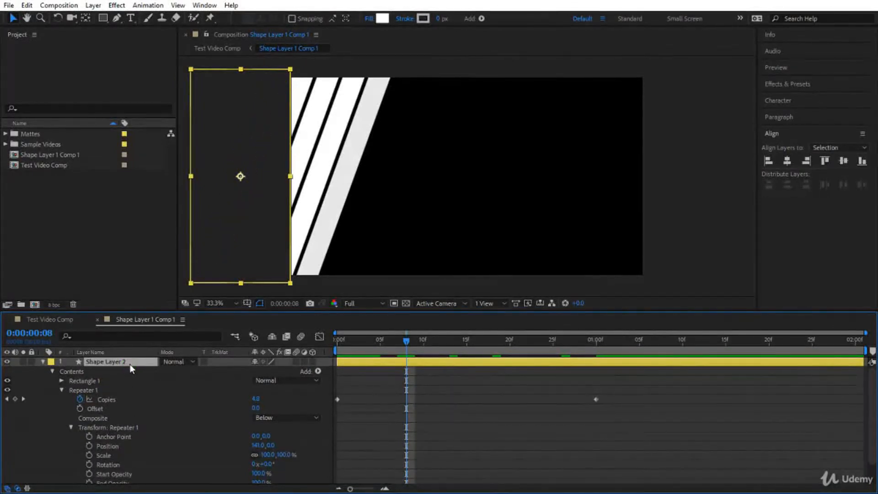
key("ctrl+a")
key("u")
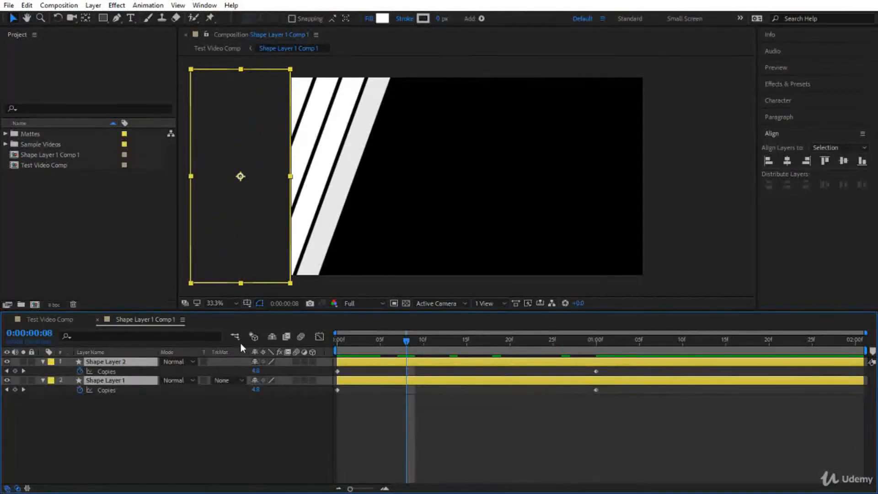
left_click(136, 372)
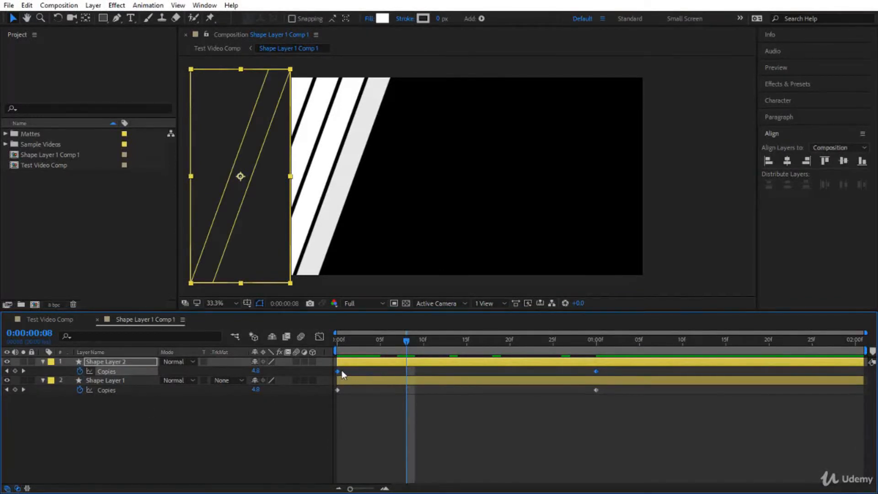
left_click_drag(337, 371, 510, 377)
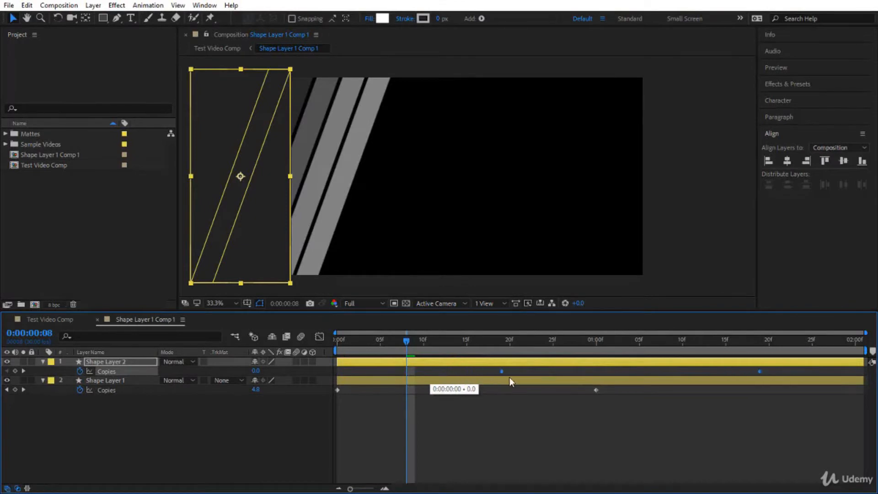
left_click_drag(579, 377, 598, 383)
key("space")
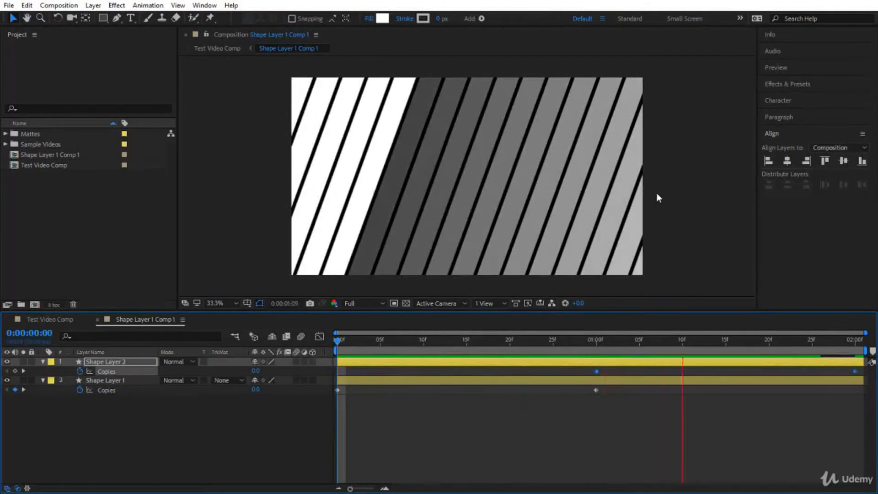
left_click_drag(337, 341, 518, 366)
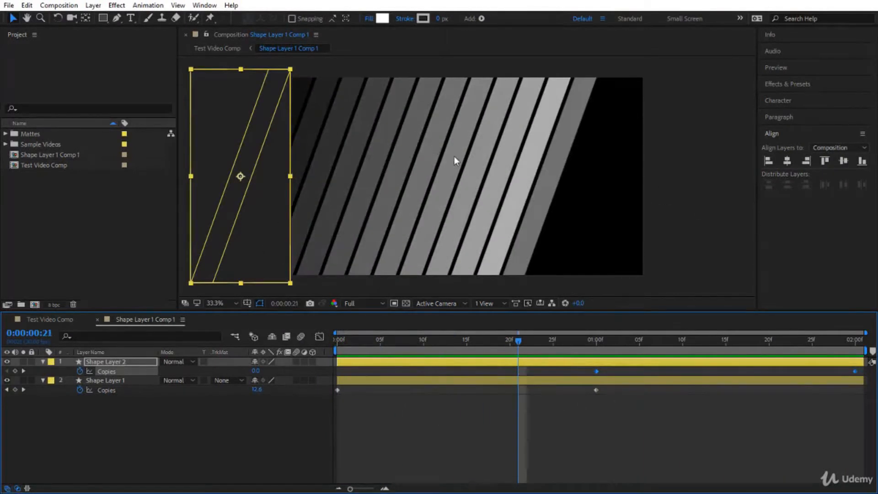
left_click_drag(518, 341, 666, 342)
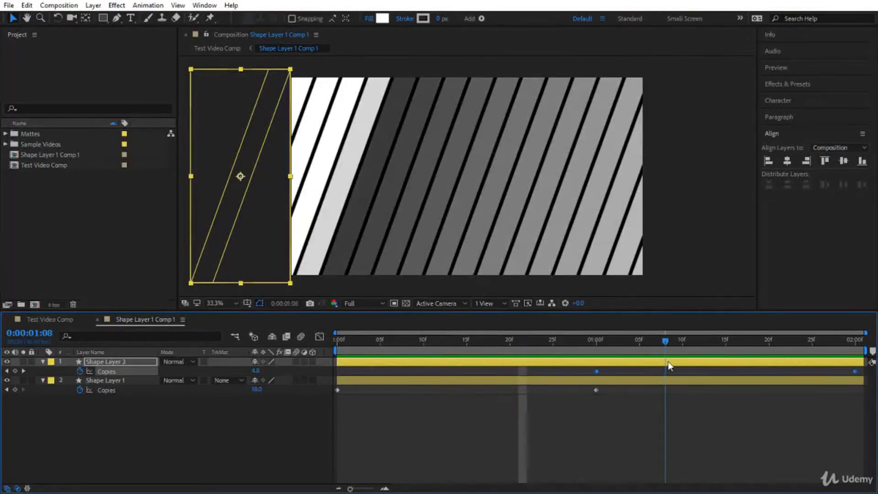
Set the width of Shape Layer 2's Rectangle Path to 145 to close the gaps between stripes, scrubbing to check coverage.
left_click(42, 361)
left_click(42, 362)
left_click(61, 381)
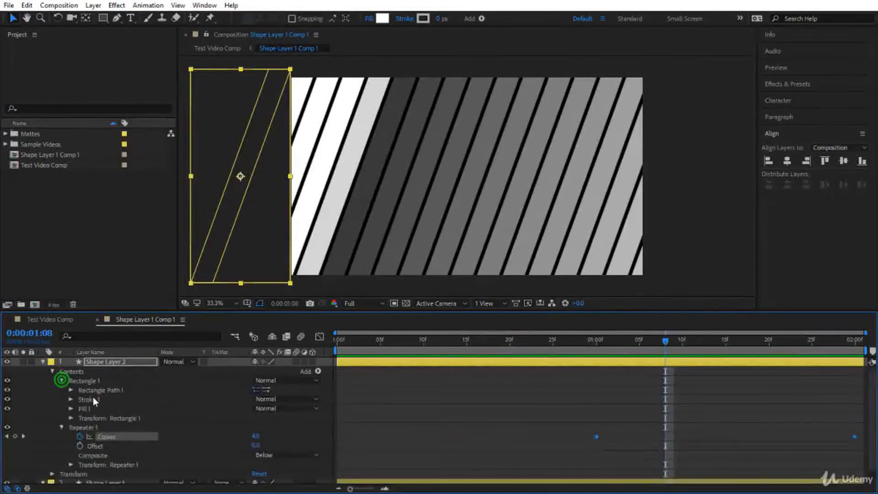
left_click(72, 390)
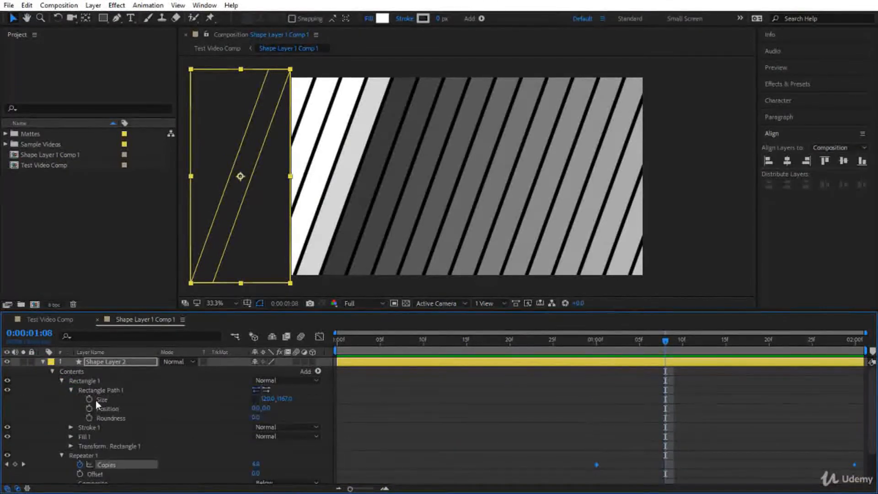
left_click(265, 399)
left_click_drag(266, 399, 280, 401)
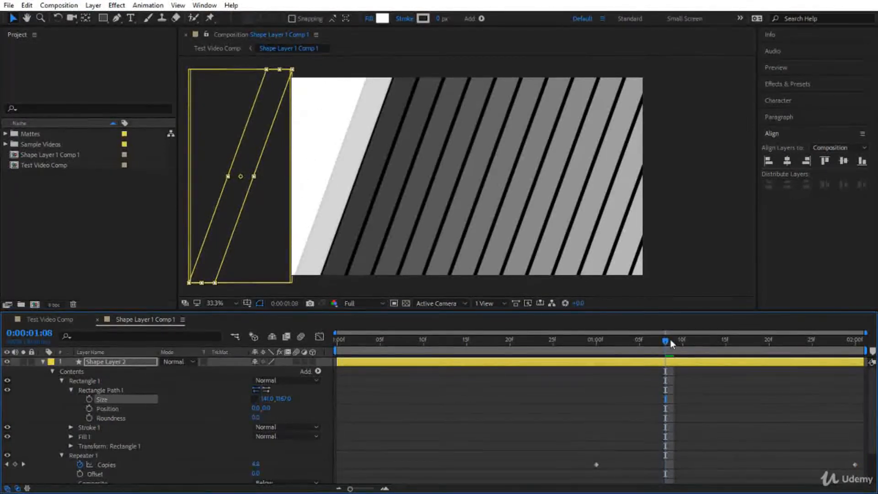
key("space")
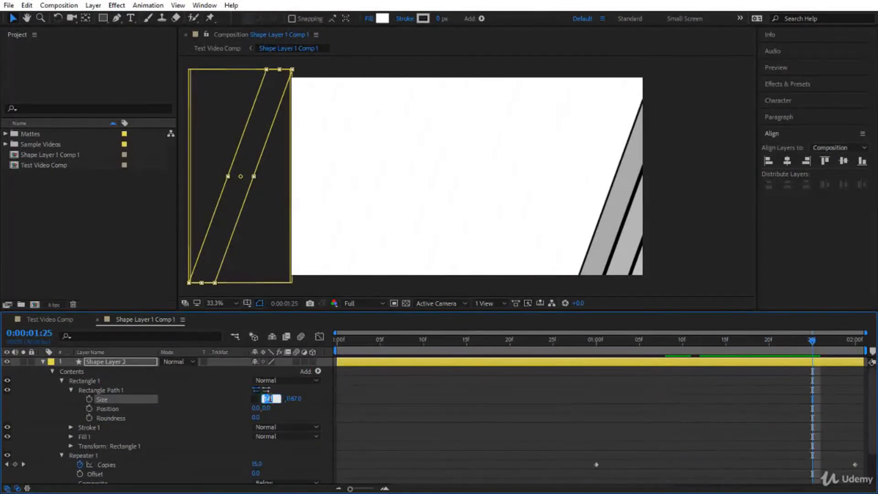
type("145")
key("Return")
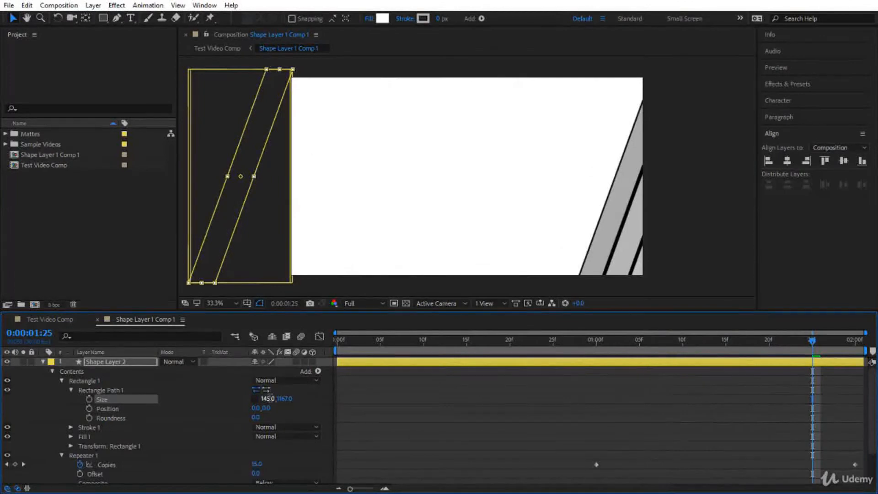
left_click_drag(813, 341, 54, 384)
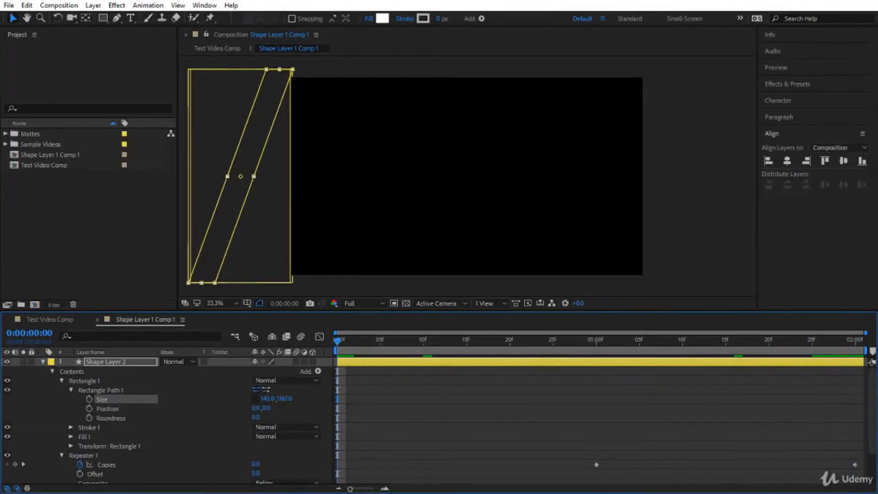
Preview the transition in Test Video Comp from 0:00:02:26.
left_click(64, 320)
left_click(526, 342)
key("space")
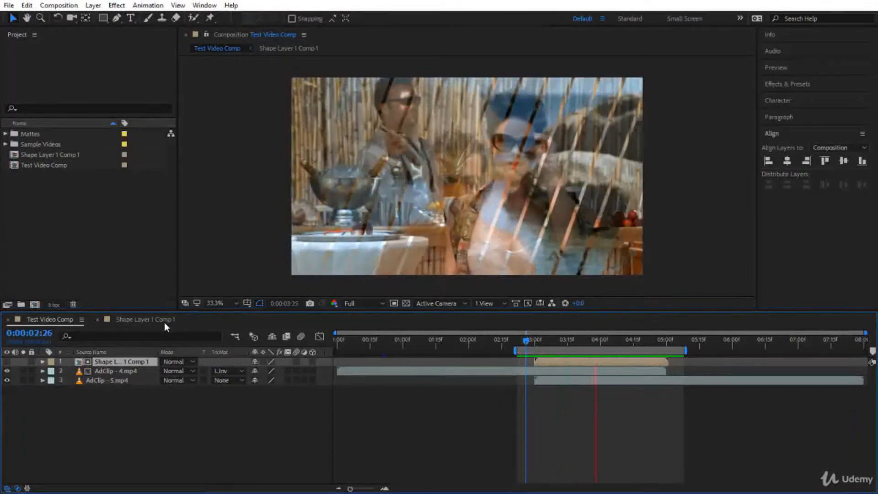
Open Shape Layer 1 Comp 1 and show only the keyframed Copies properties of both shape layers.
left_click(164, 320)
left_click(97, 363)
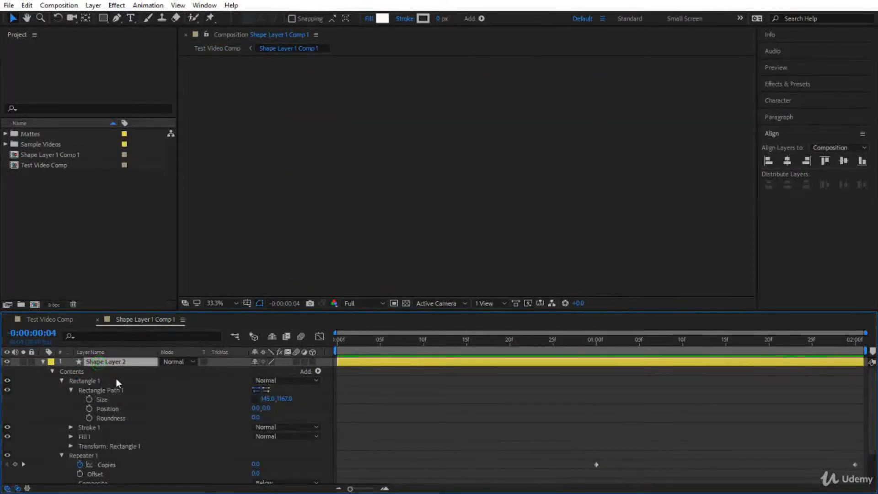
key("ctrl+a")
key("u")
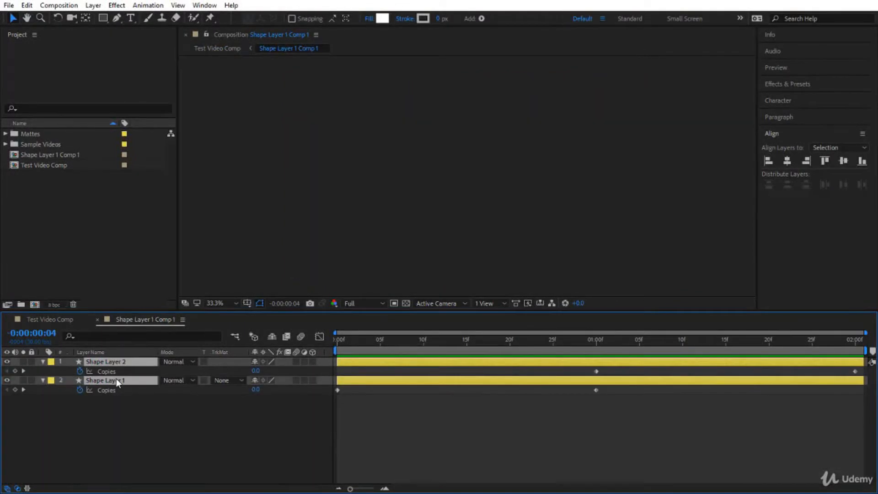
Move Shape Layer 2's two Copies keyframes to 0:00:00:15 and 0:00:01:15, and scrub through the overlapping stripes.
left_click(110, 372)
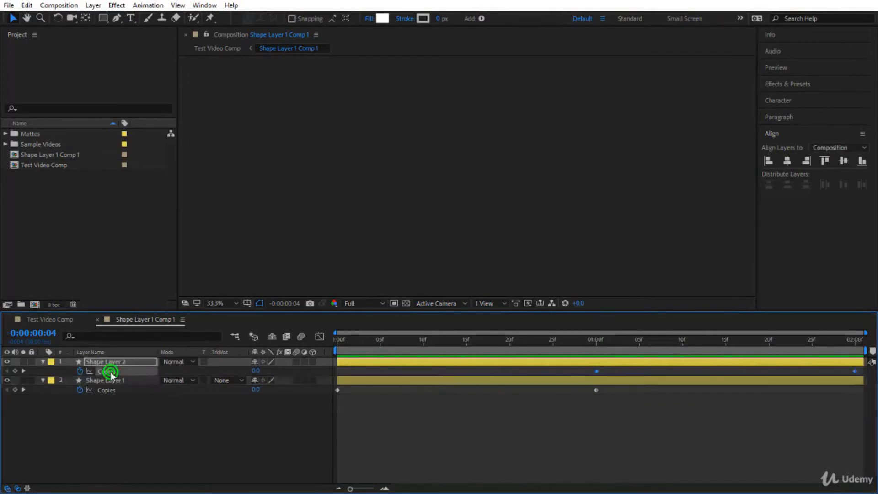
left_click(596, 371)
left_click_drag(596, 369, 466, 371)
left_click_drag(348, 341, 363, 341)
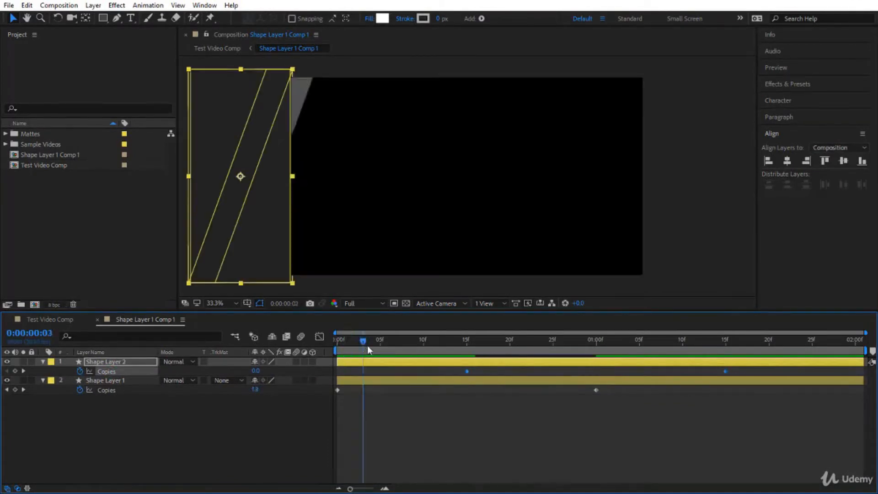
left_click_drag(366, 391, 501, 405)
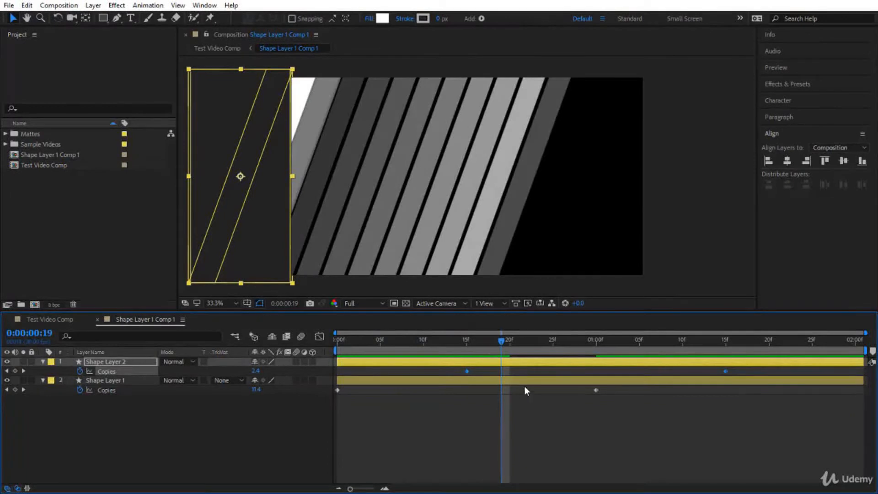
Try Shape Layer 2's Copies keyframes at 0:00:00:05 and 0:00:01:05, and preview the stripe animation from the start.
left_click_drag(501, 339, 382, 377)
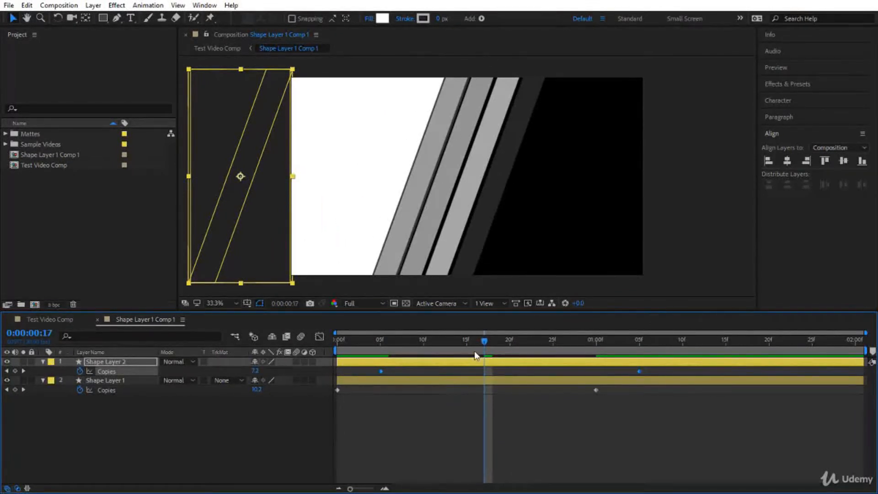
key("Home")
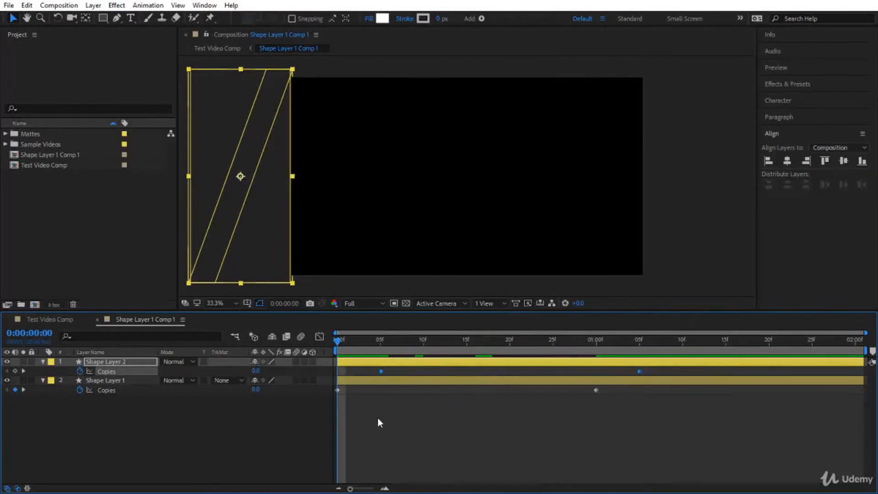
left_click(377, 417)
key("space")
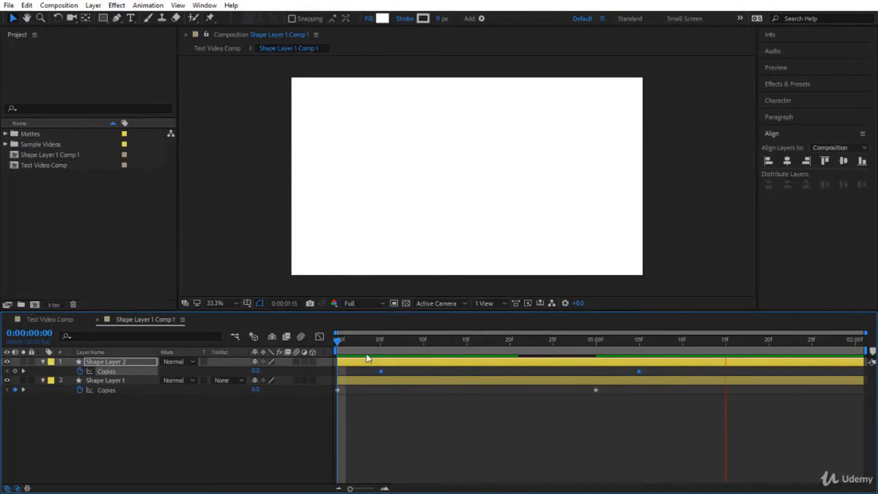
Try delaying Shape Layer 2's Copies keyframes to start at 0:00:00:10 and at 0:00:00:20 while previewing the stripes.
left_click_drag(380, 372, 421, 372)
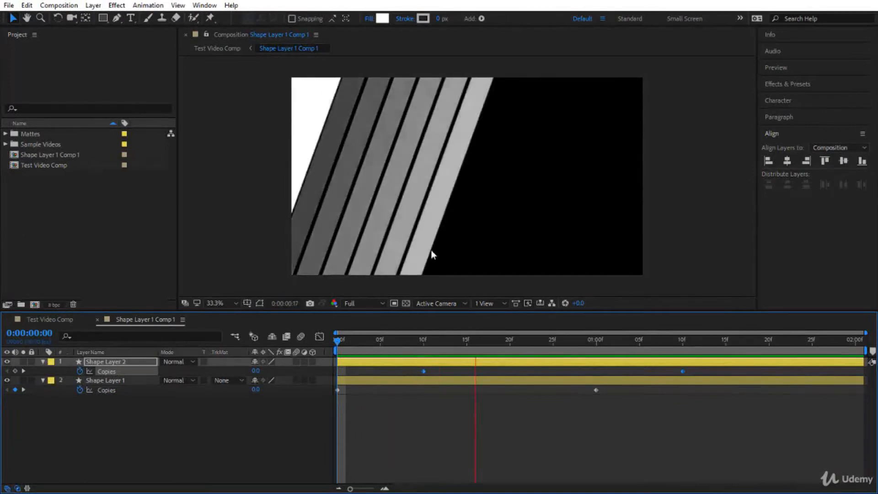
left_click_drag(424, 371, 513, 376)
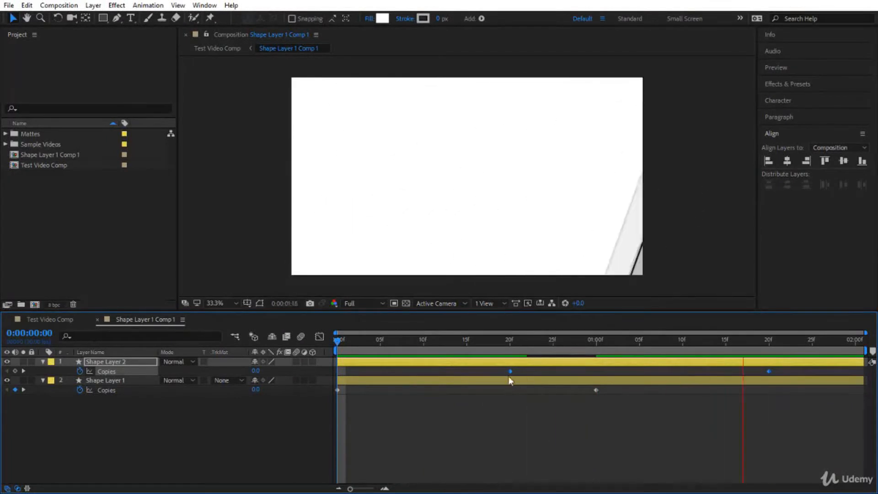
left_click(513, 373)
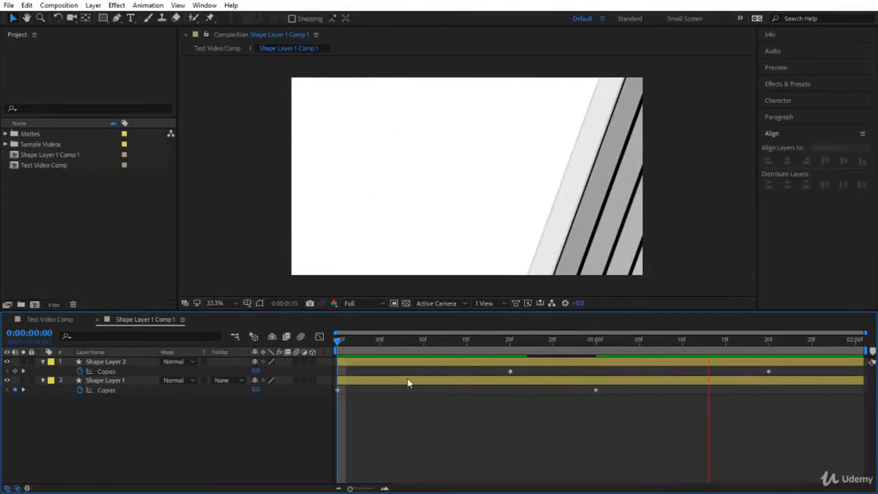
Move Shape Layer 2's Copies keyframes to 0:00:00:10 and 0:00:01:10, and preview the transition in Test Video Comp from 0:00:02:23.
left_click(128, 371)
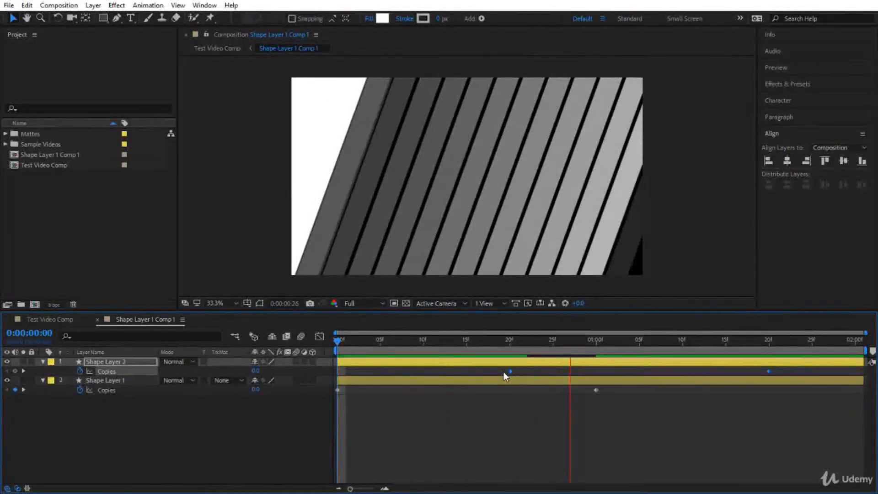
left_click_drag(511, 372, 426, 372)
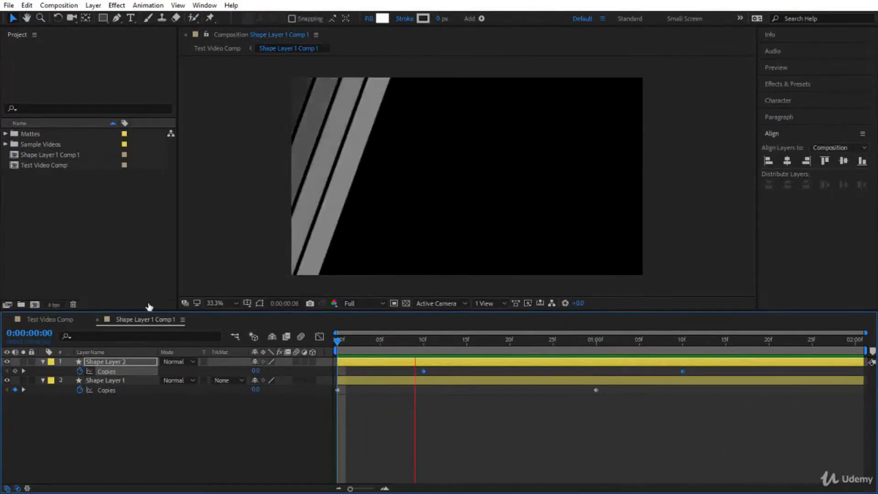
left_click(46, 319)
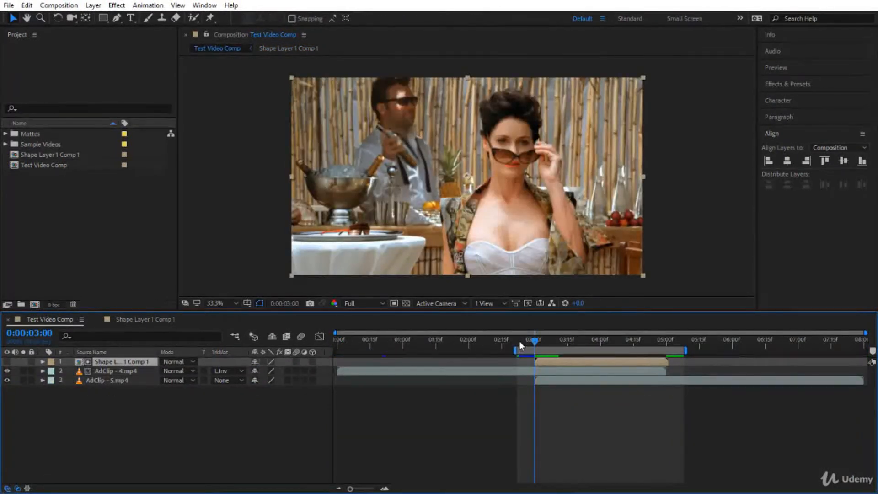
left_click(519, 342)
key("space")
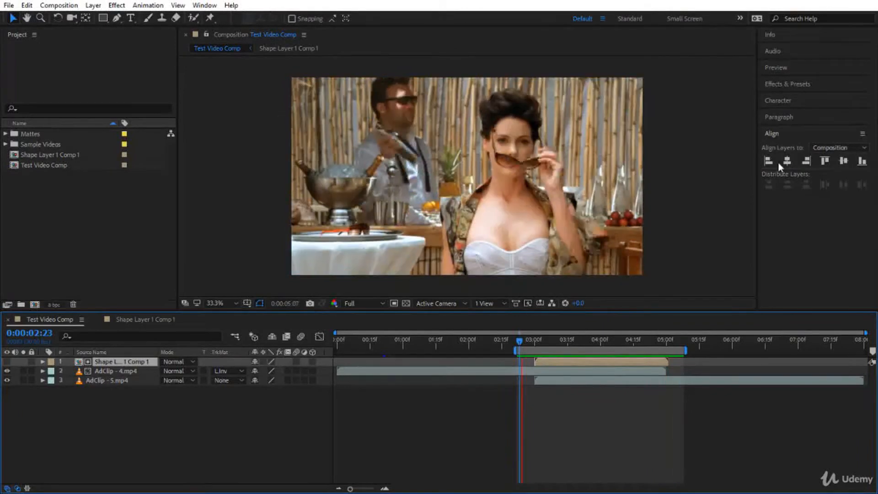
left_click(807, 84)
left_click(806, 83)
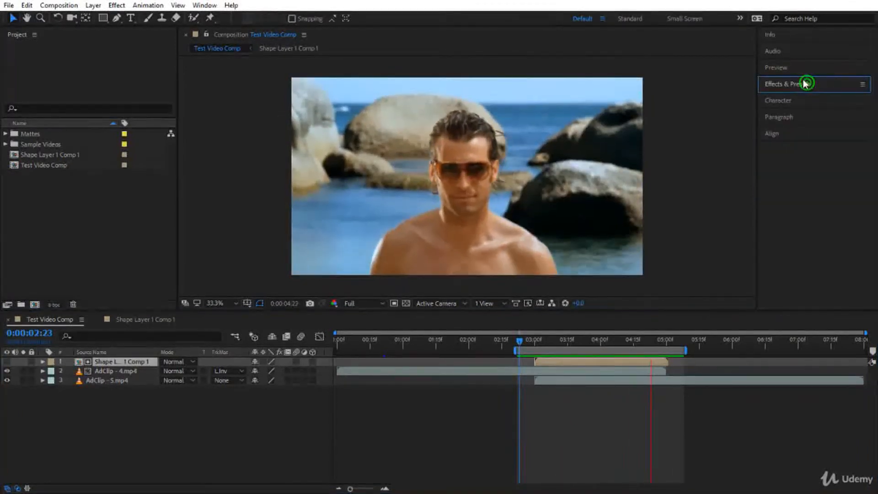
left_click(804, 71)
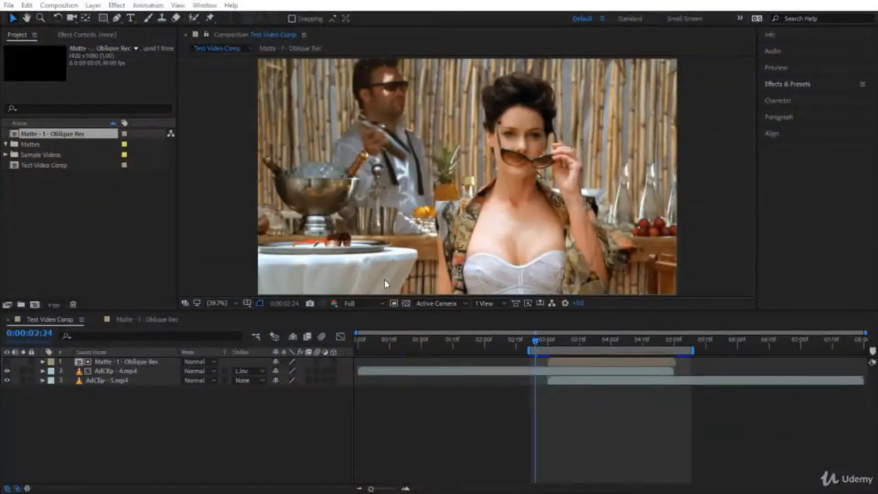
Duplicate the Matte - 1 - Oblique Rec composition in the project.
left_click(55, 203)
left_click(57, 134)
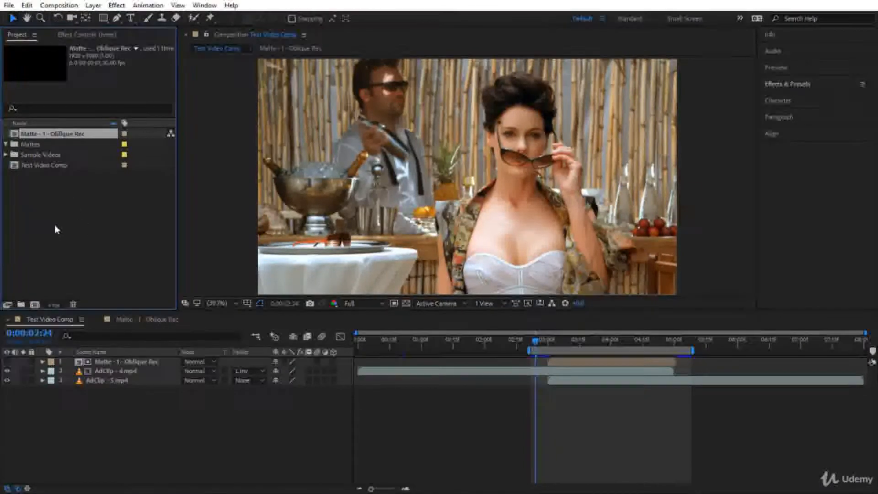
key("ctrl+d")
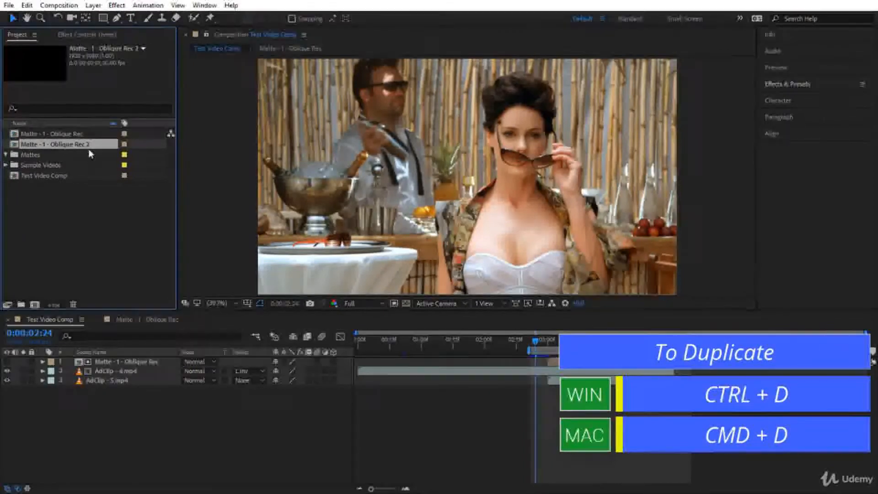
Rename the duplicated matte composition as "Matte - 2 - Circles Radial Shadows".
left_click(73, 144)
key("Right")
key("BackSpace")
key("BackSpace")
key("BackSpace")
key("BackSpace")
key("BackSpace")
key("BackSpace")
key("BackSpace")
key("BackSpace")
key("BackSpace")
key("BackSpace")
key("BackSpace")
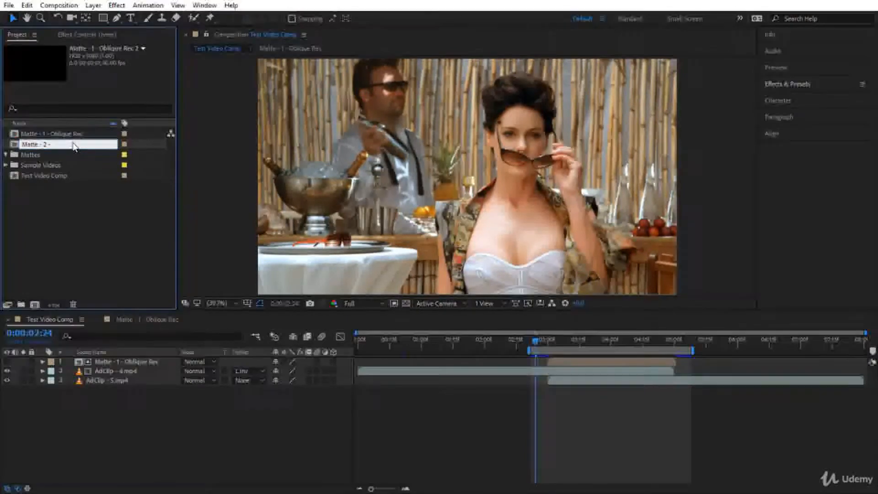
type("2 - Circles Radial Shadows")
key("Return")
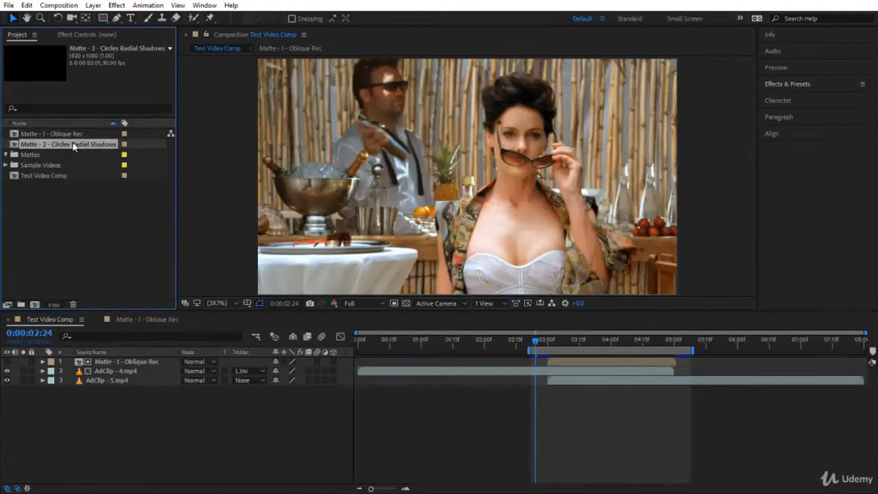
Replace the Matte - 1 - Oblique Rec layer in Test Video Comp with the Matte - 2 - Circles Radial Shadows composition.
left_click(123, 364)
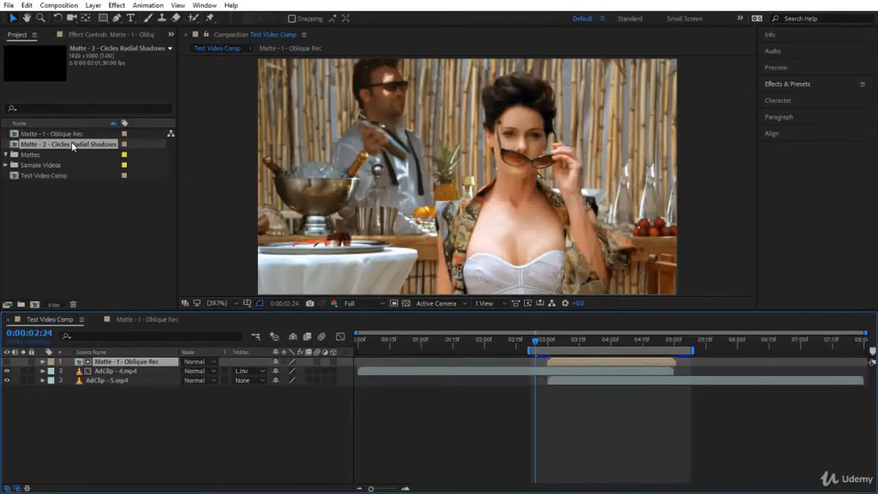
left_click_drag(71, 143, 127, 363)
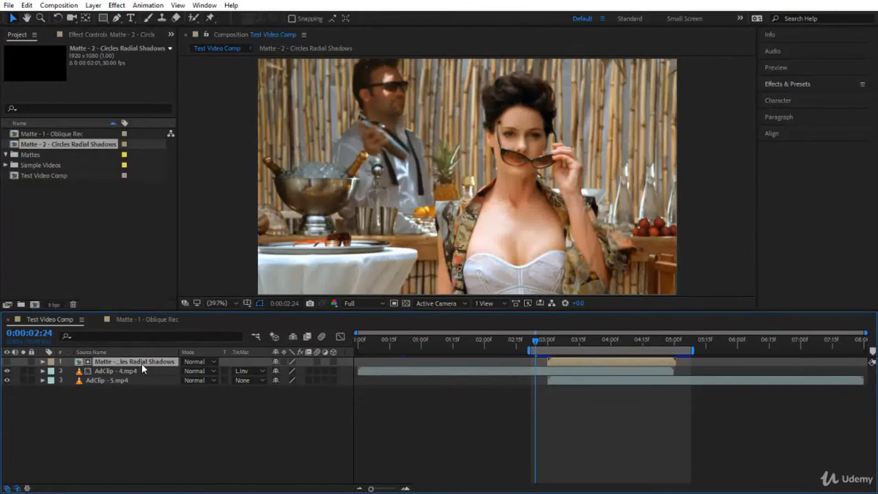
Open the Matte - 2 - Circles Radial Shadows composition and delete both of its shape layers.
double_click(142, 364)
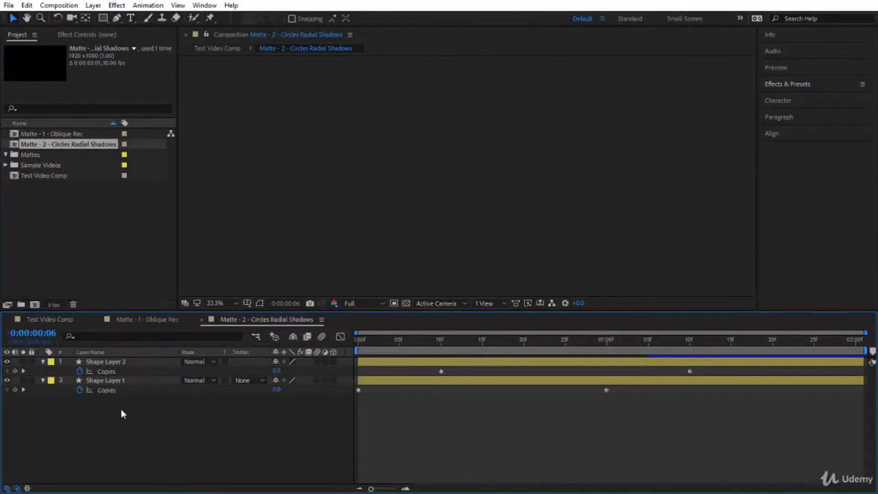
left_click_drag(120, 409, 114, 352)
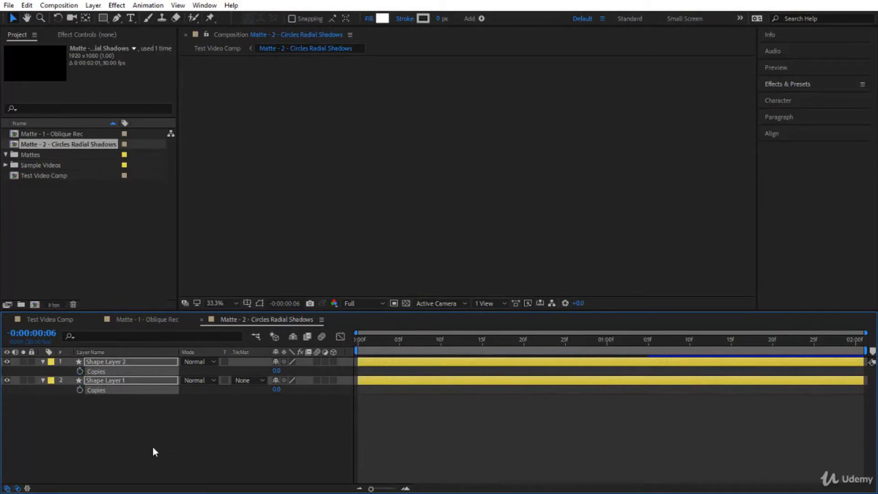
key("Delete")
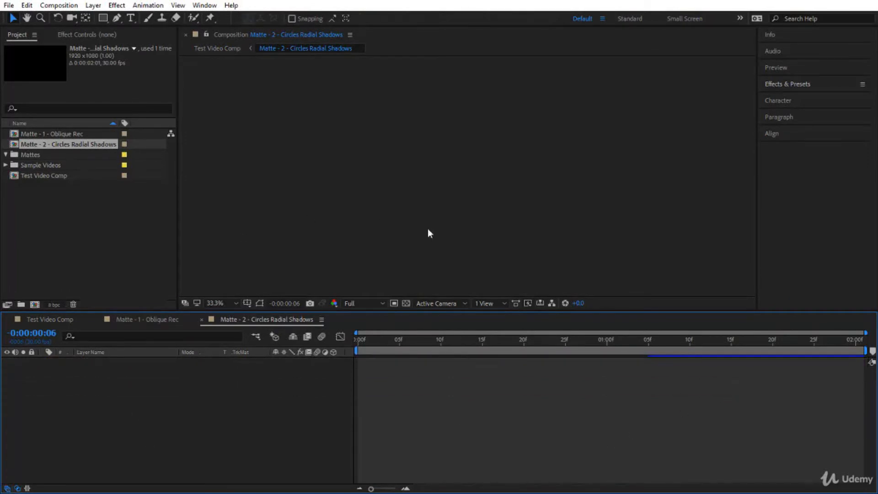
At 0:00:00:08, draw a white circle with the Ellipse tool from its centre, near the frame's upper-left corner.
left_click_drag(358, 343, 425, 346)
mouse_move(105, 19)
left_mouse_down()
mouse_move(133, 29)
mouse_move(141, 45)
left_mouse_up()
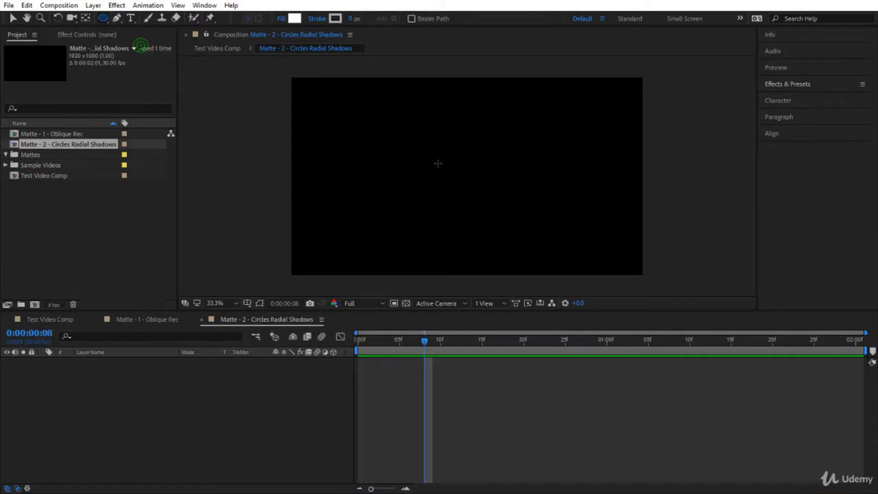
left_click(338, 124)
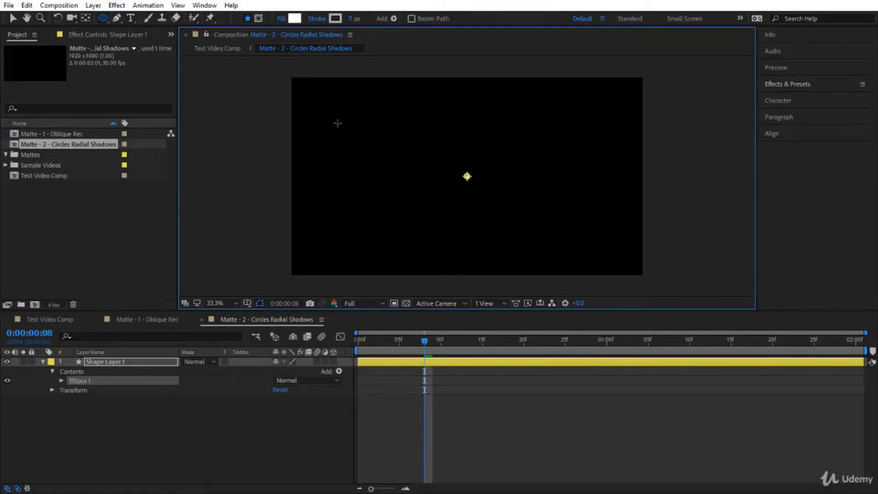
left_click_drag(337, 124, 406, 177)
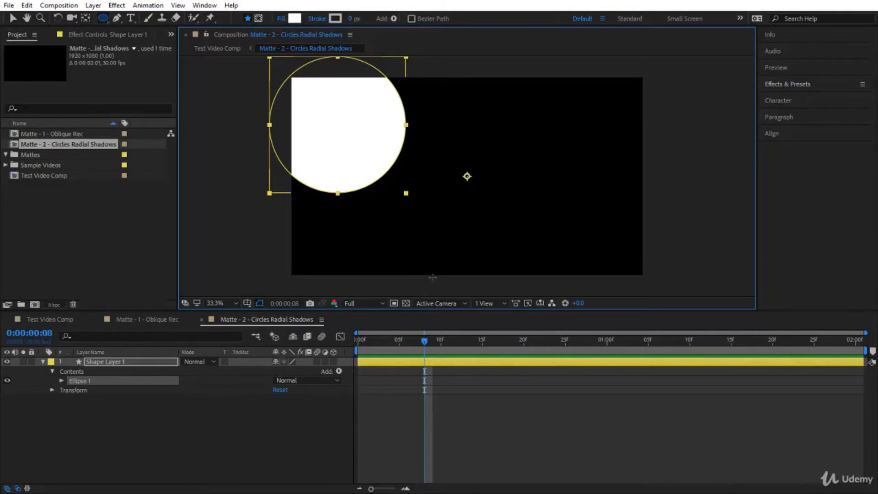
Draw two larger white circles on separate shape layers, one over the frame's lower-left area and one over its upper middle.
key("ctrl+shift+a")
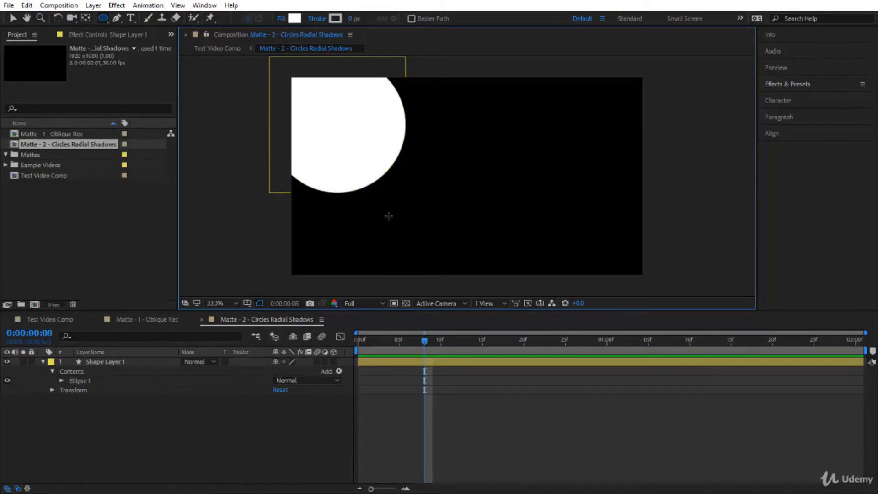
mouse_move(376, 227)
left_mouse_down()
mouse_move(470, 284)
mouse_move(490, 278)
mouse_move(474, 266)
mouse_move(483, 272)
left_mouse_up()
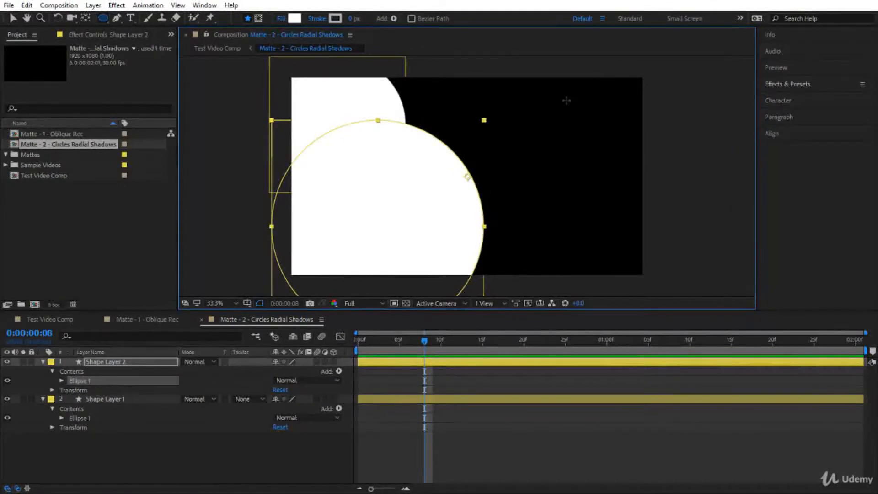
key("F2")
mouse_move(489, 107)
left_mouse_down()
mouse_move(531, 151)
mouse_move(604, 174)
left_mouse_up()
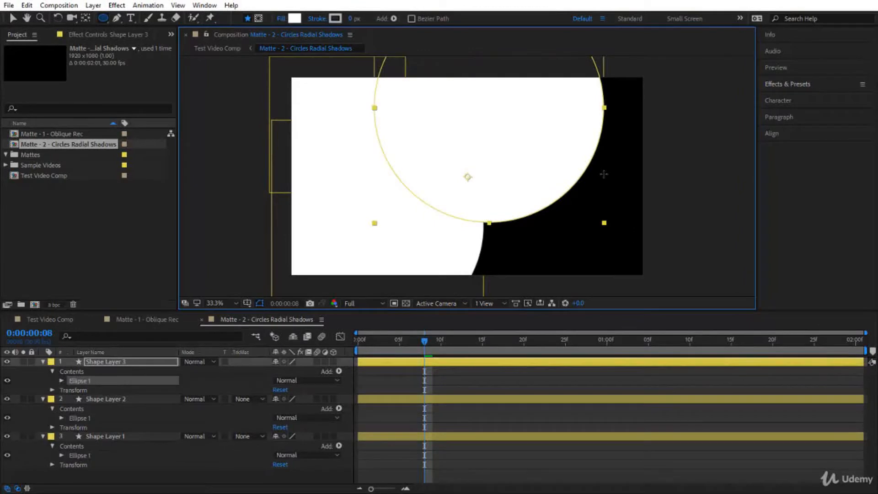
Draw two more white circles on separate shape layers, covering the frame's lower-right area and its remaining black upper-right corner.
key("F2")
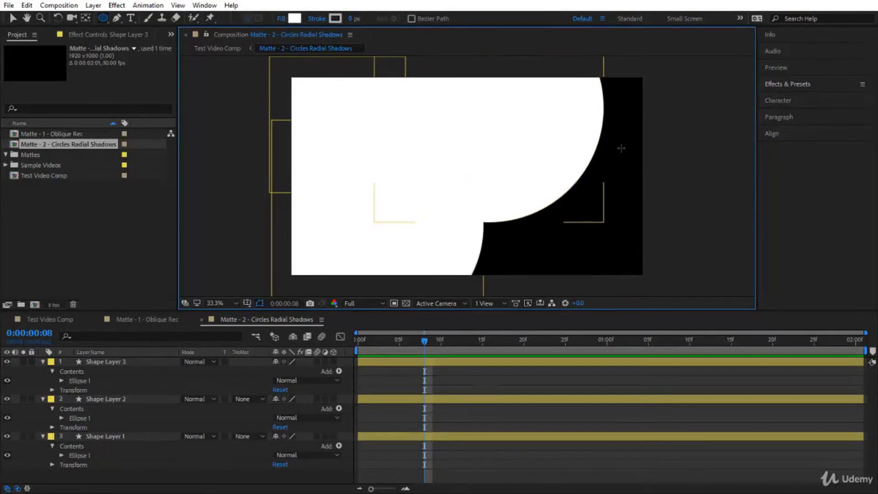
left_click(577, 234)
mouse_move(577, 234)
left_mouse_down()
mouse_move(592, 248)
mouse_move(675, 271)
mouse_move(707, 256)
mouse_move(708, 183)
mouse_move(683, 148)
left_mouse_up()
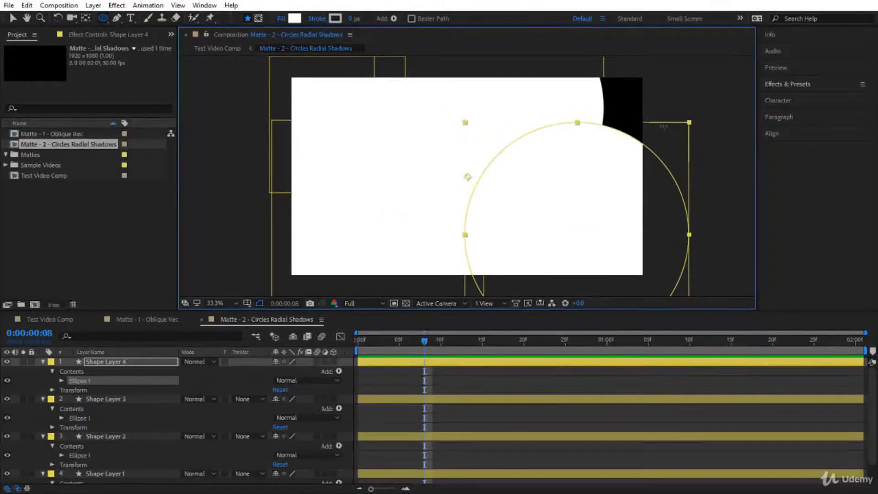
key("ctrl+shift+a")
left_click_drag(580, 124, 679, 200)
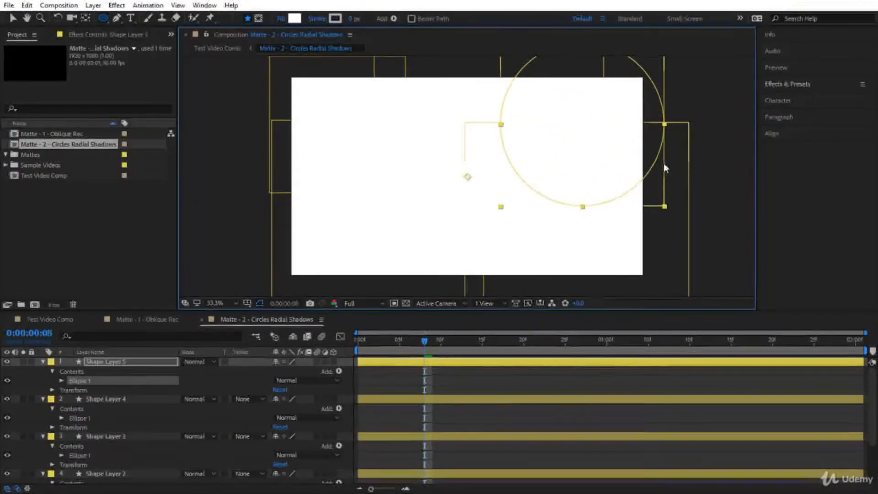
Add a Scale keyframe at 100% to all five shape layers at 0:00:01:00.
left_click(157, 361)
key("ctrl+a")
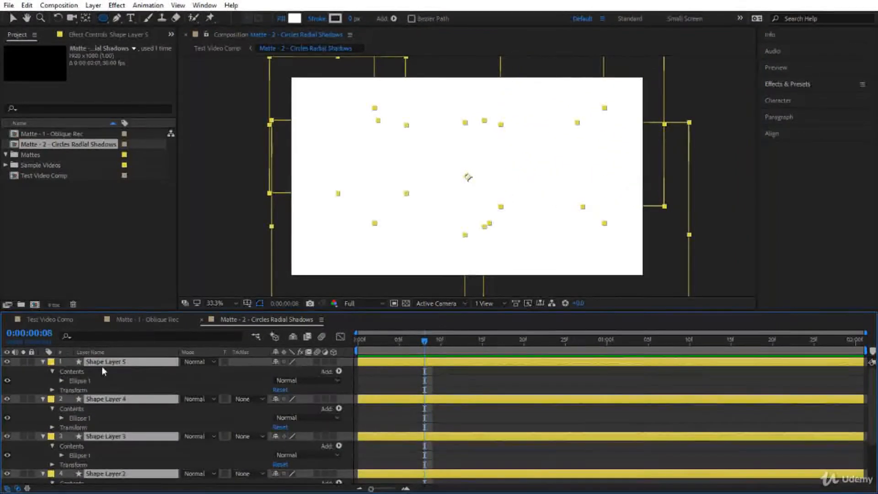
left_click(43, 362)
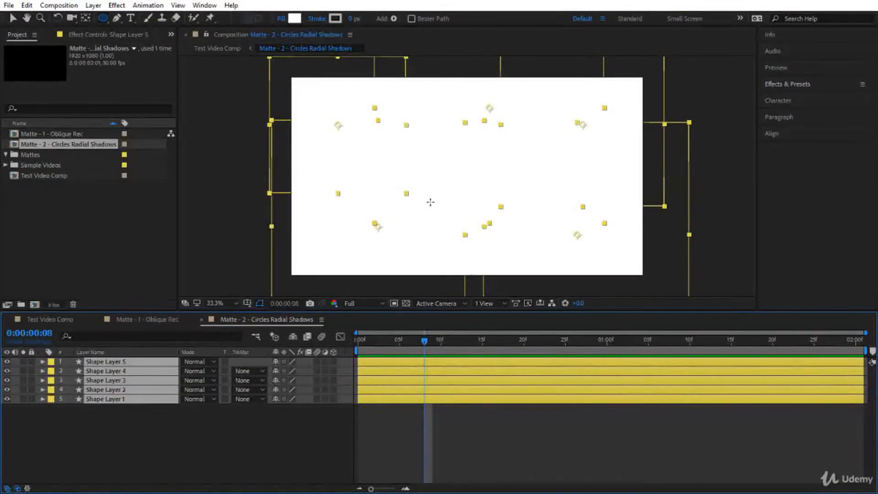
left_click(426, 341)
left_click_drag(425, 341, 607, 364)
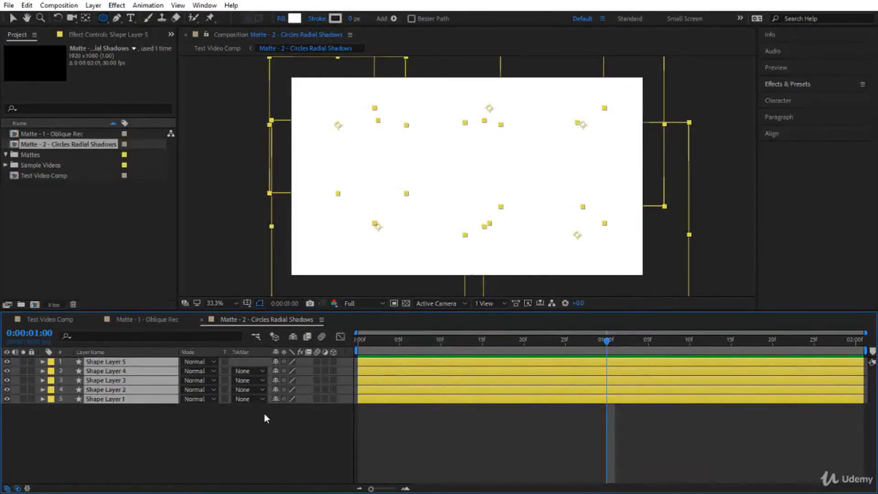
key("s")
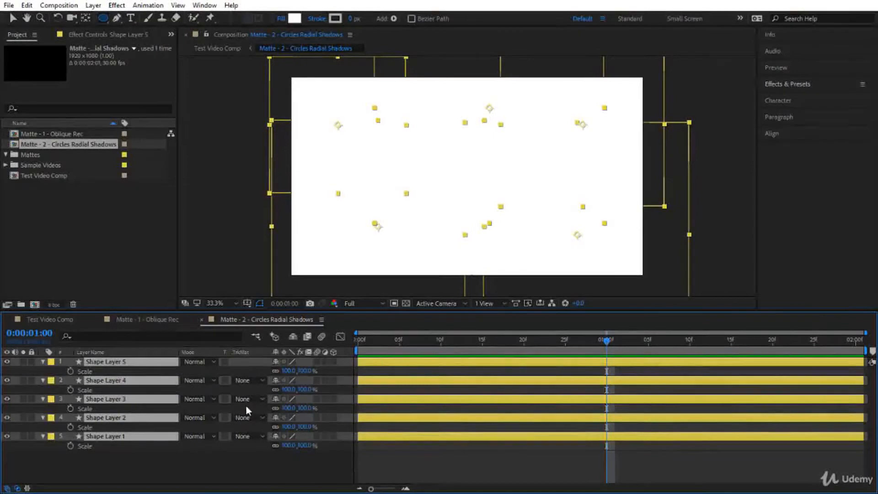
key("ctrl+a")
left_click(71, 370)
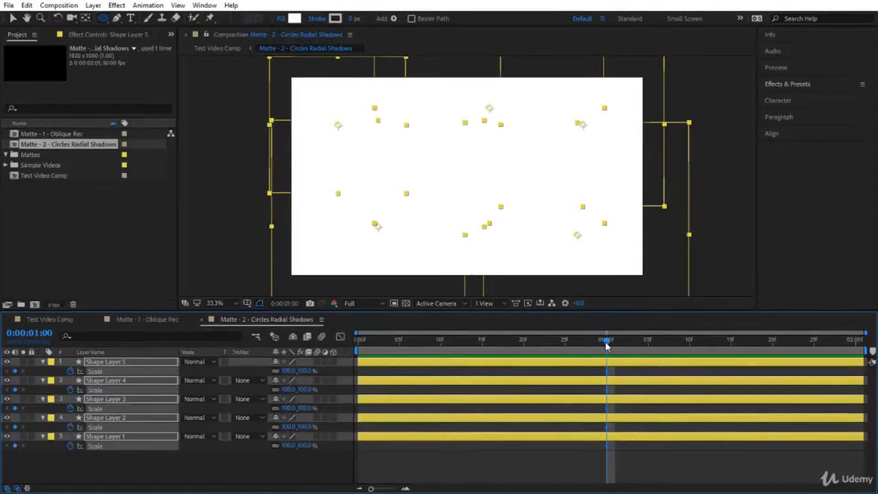
Set the Scale of all five shape layers to 0% at 0:00:00:00 and preview the circles growing.
key("Home")
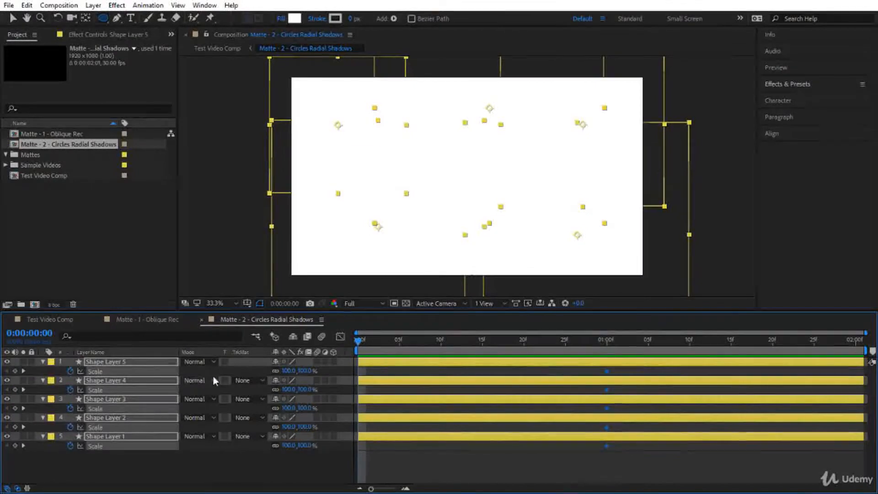
left_click(286, 373)
type("0")
key("Return")
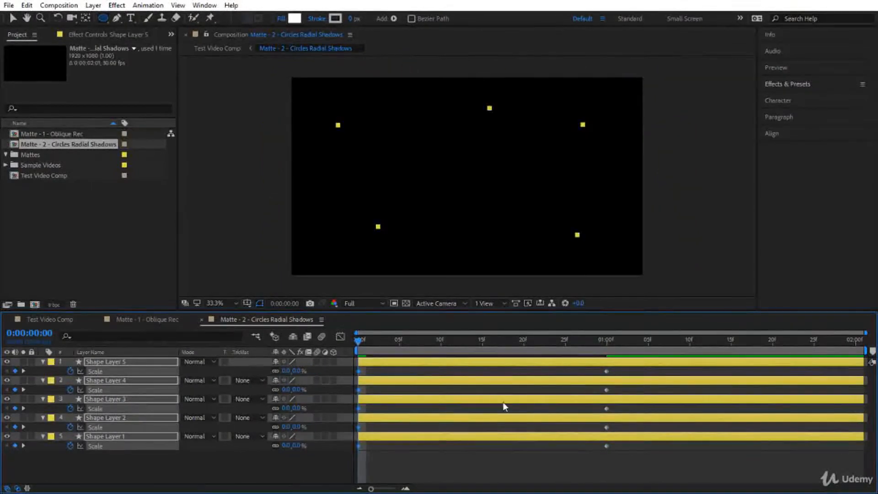
key("space")
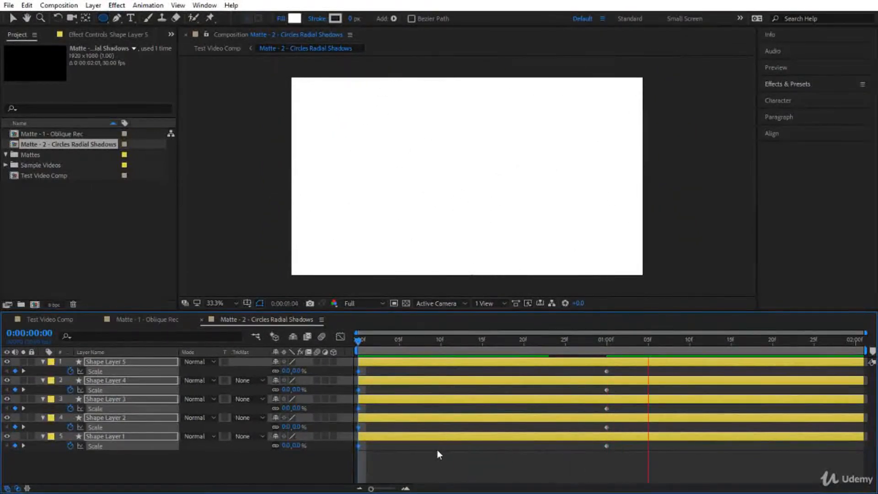
left_click(358, 338)
left_click_drag(364, 339, 353, 386)
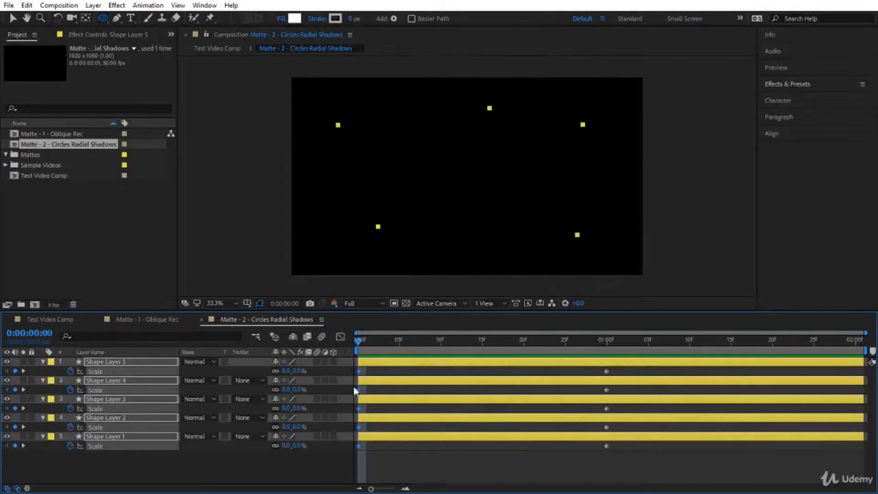
Switch to the Selection tool and add a new adjustment layer above the circle layers.
key("v")
left_click(707, 163)
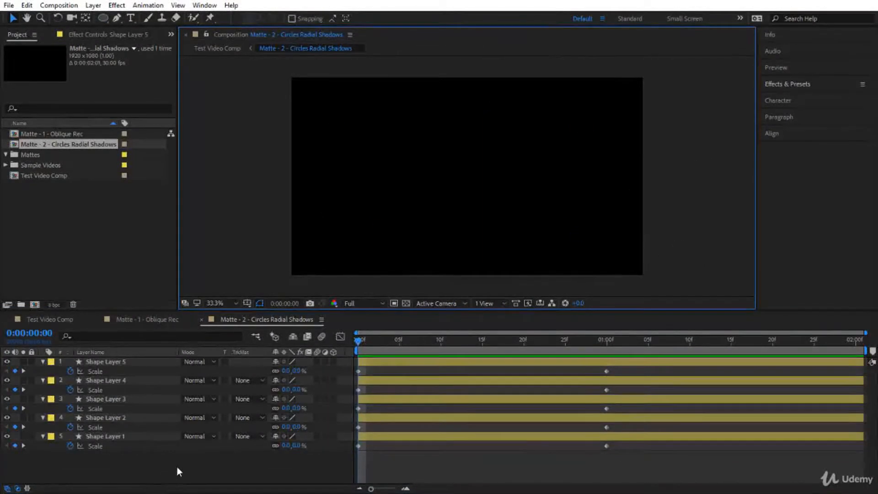
right_click(177, 467)
mouse_move(221, 347)
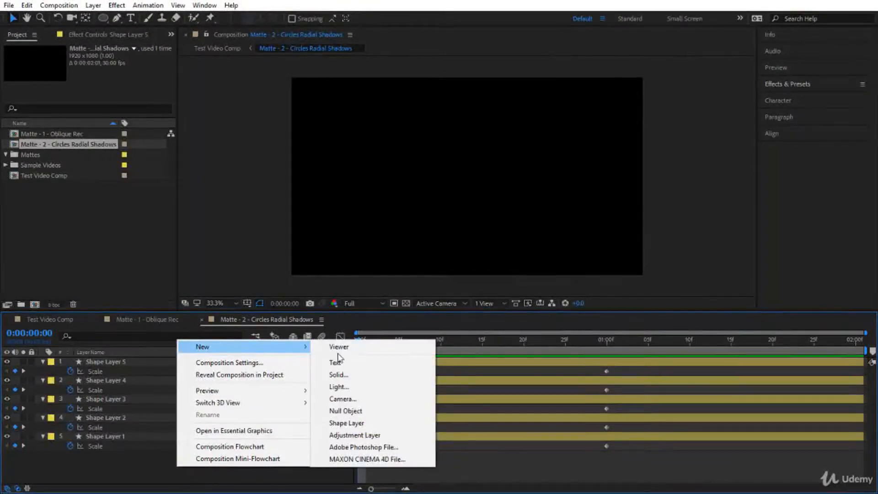
left_click(359, 435)
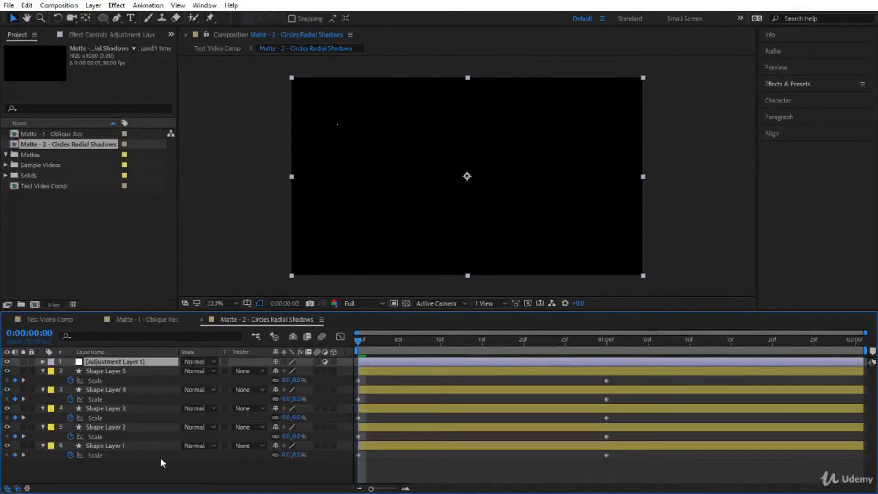
Search the effects for "shad" and apply Radial Shadow to the adjustment layer.
left_click(782, 85)
left_click(791, 99)
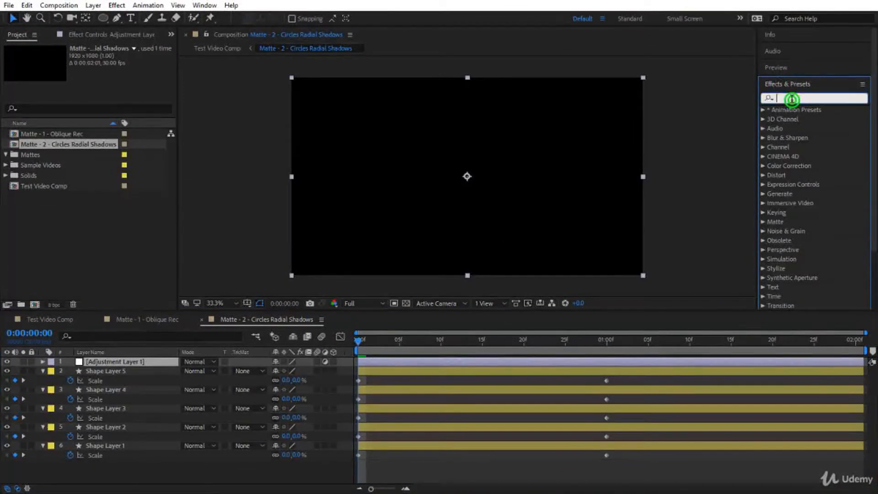
type("shad")
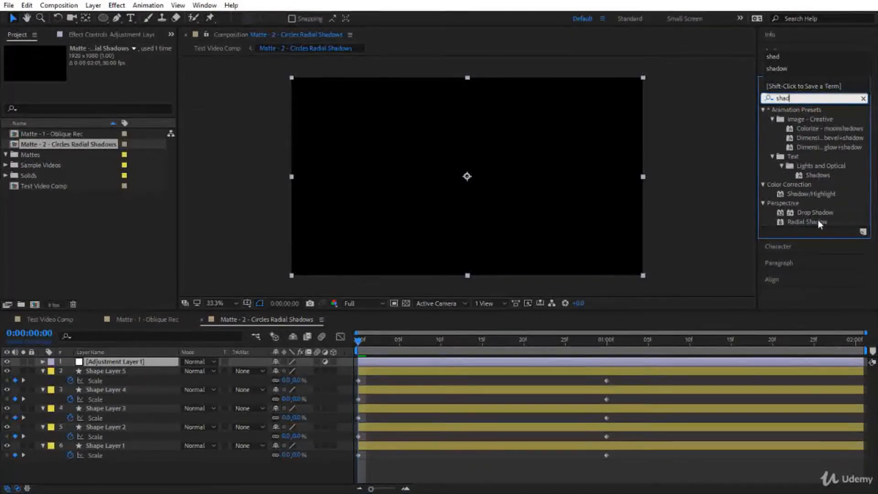
left_click_drag(819, 223, 98, 362)
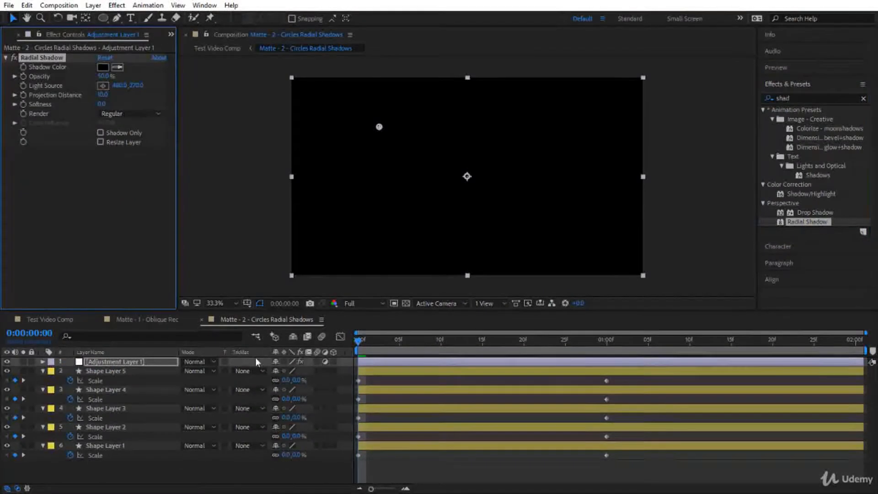
At 0:00:00:13, set the Radial Shadow's shadow color to mid grey 979797.
left_click_drag(359, 342, 466, 372)
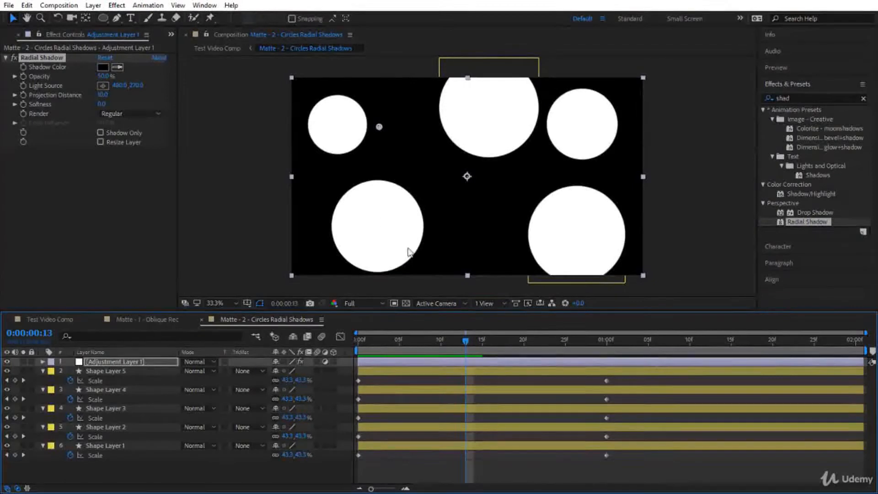
left_click(103, 68)
mouse_move(435, 402)
left_mouse_down()
mouse_move(408, 359)
mouse_move(390, 365)
mouse_move(389, 354)
left_mouse_up()
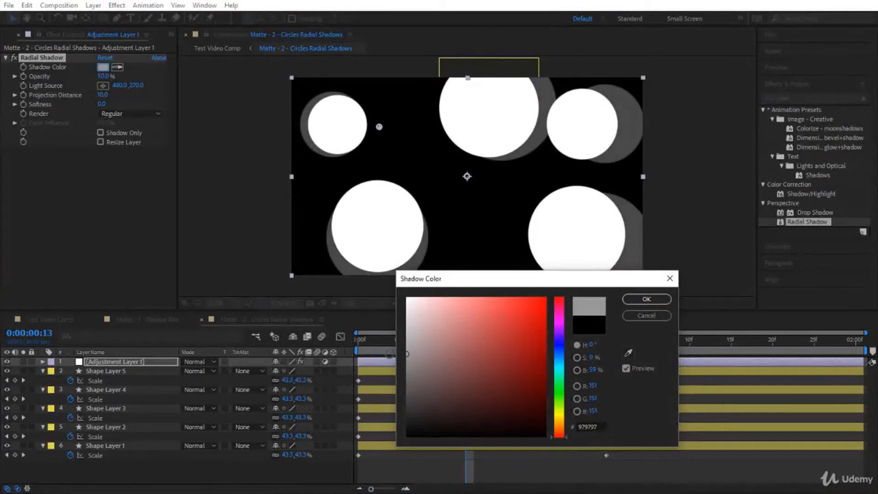
left_click(646, 299)
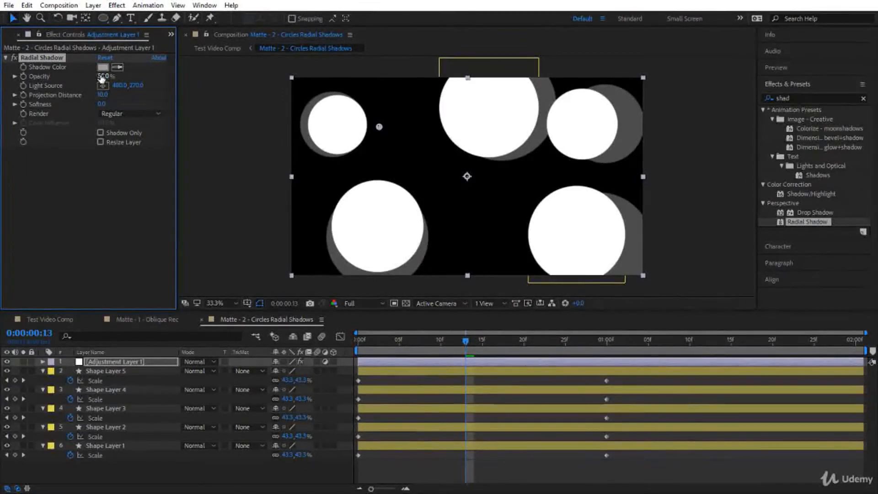
Set the Radial Shadow's projection distance to 3.5 and softness to 13.4, and briefly check the Shadow Only option.
left_click_drag(103, 97, 63, 95)
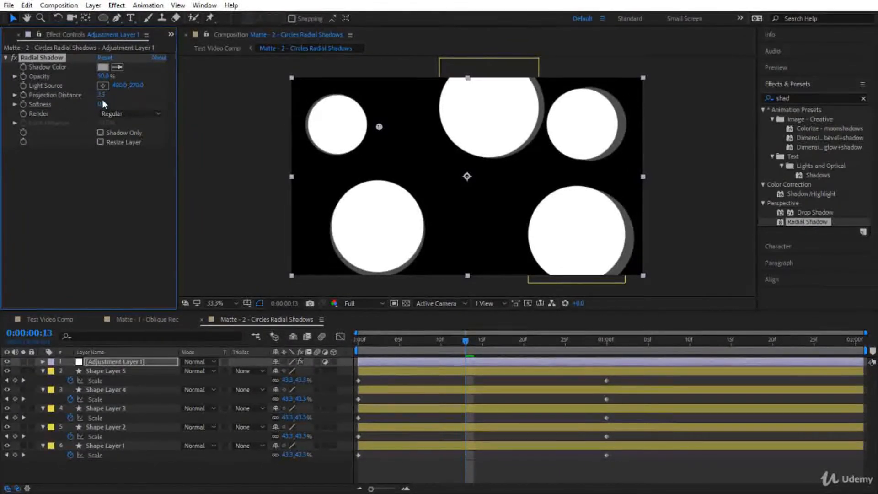
left_click_drag(102, 104, 178, 102)
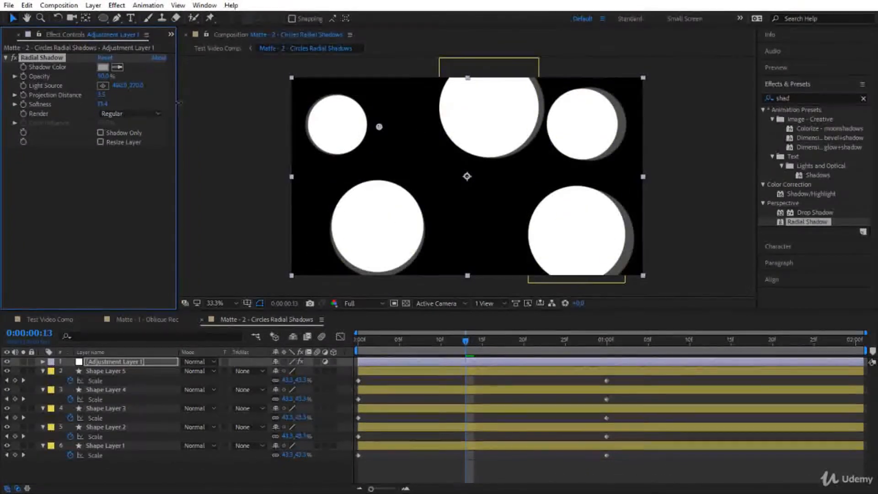
left_click(116, 132)
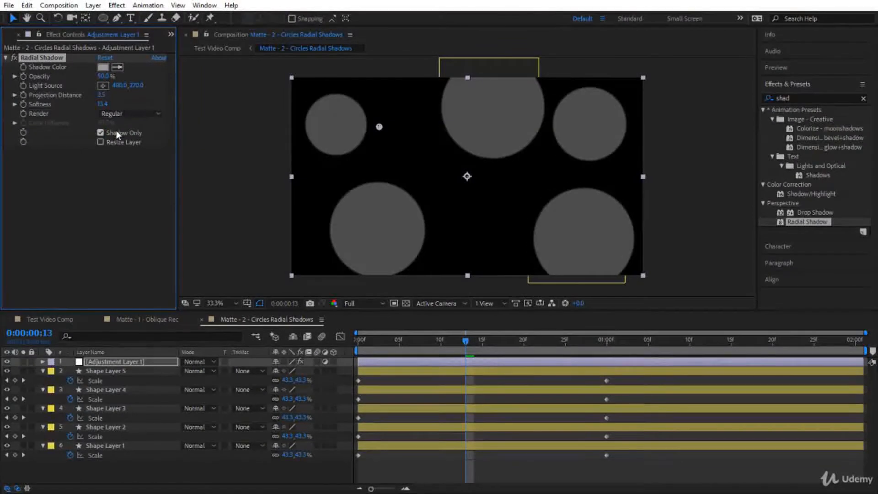
left_click(117, 130)
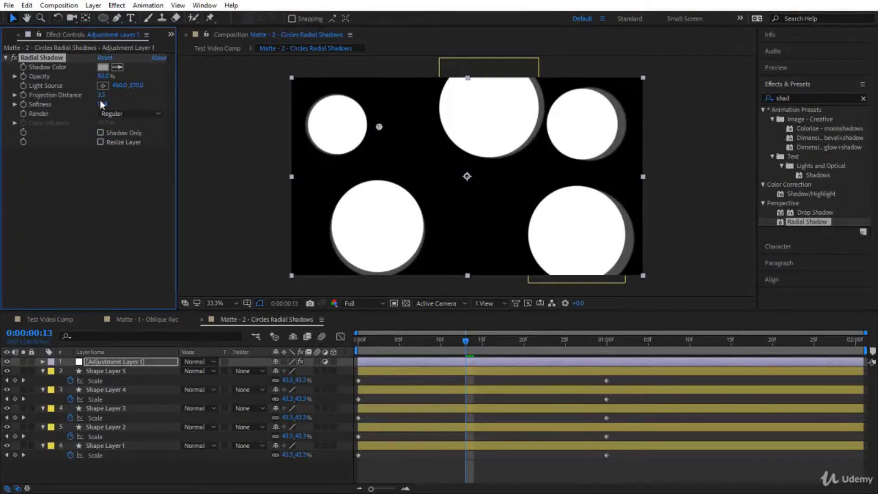
Try the Radial Shadow's light source beyond the frame's right side, ending outside its left edge at about -315, 378.
left_click(380, 127)
mouse_move(382, 140)
left_mouse_down()
mouse_move(396, 156)
mouse_move(525, 119)
mouse_move(564, 233)
mouse_move(652, 299)
mouse_move(684, 311)
mouse_move(670, 287)
mouse_move(672, 274)
left_mouse_up()
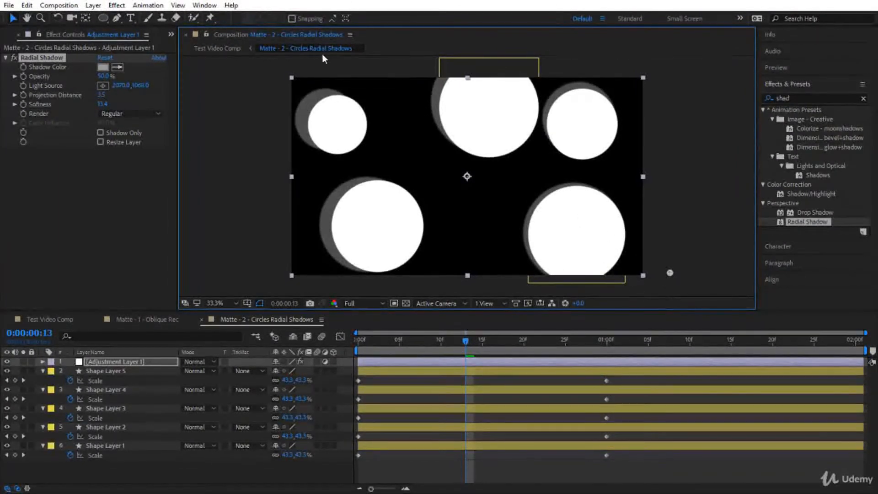
left_click_drag(671, 274, 683, 175)
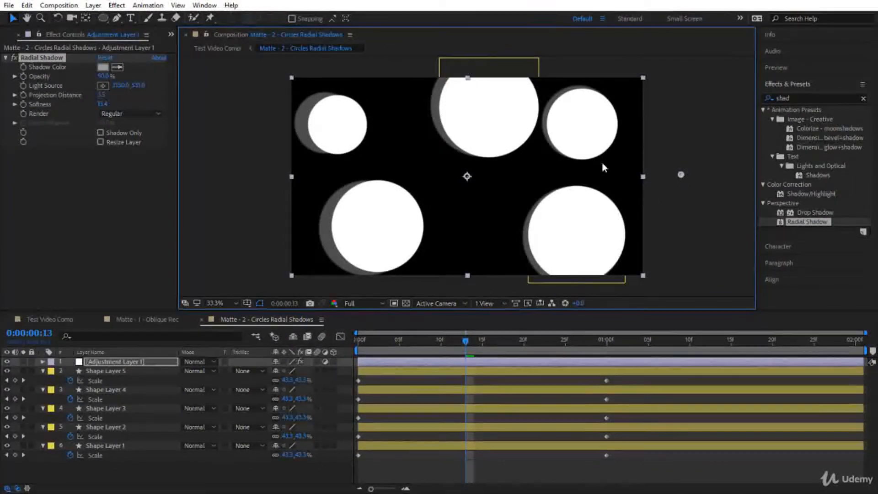
left_click_drag(679, 175, 232, 149)
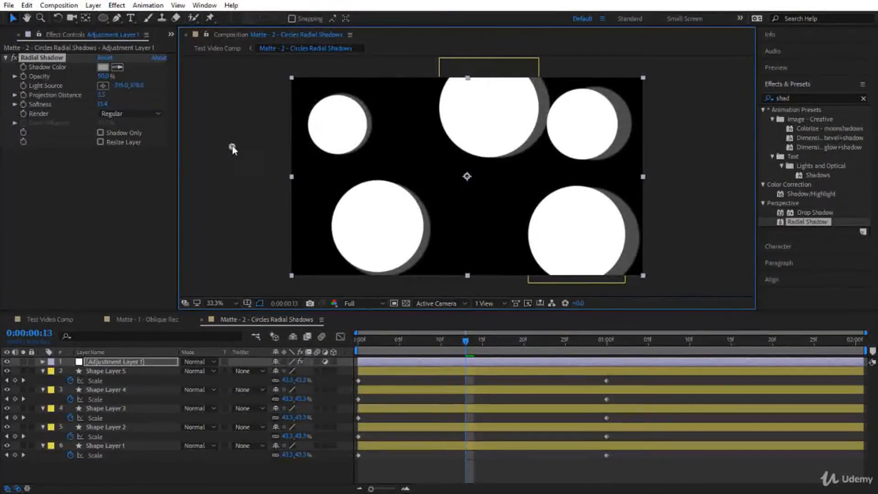
Apply a second Radial Shadow to the adjustment layer and set its shadow color to light grey BDBDBD.
left_click(809, 222)
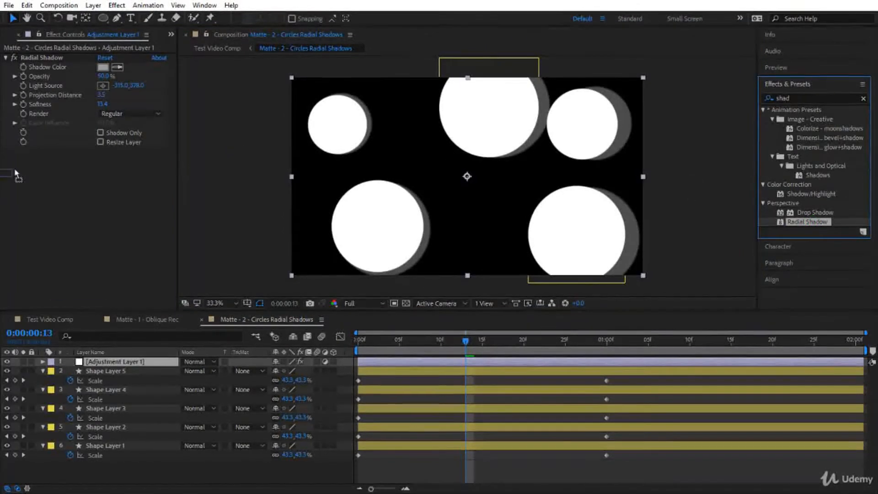
left_click_drag(51, 175, 65, 172)
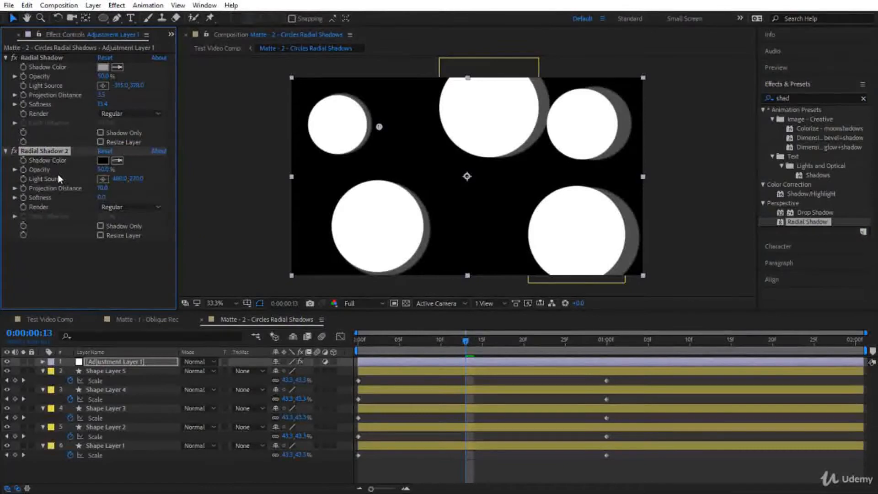
left_click(103, 160)
left_click(434, 350)
left_click_drag(434, 351, 407, 333)
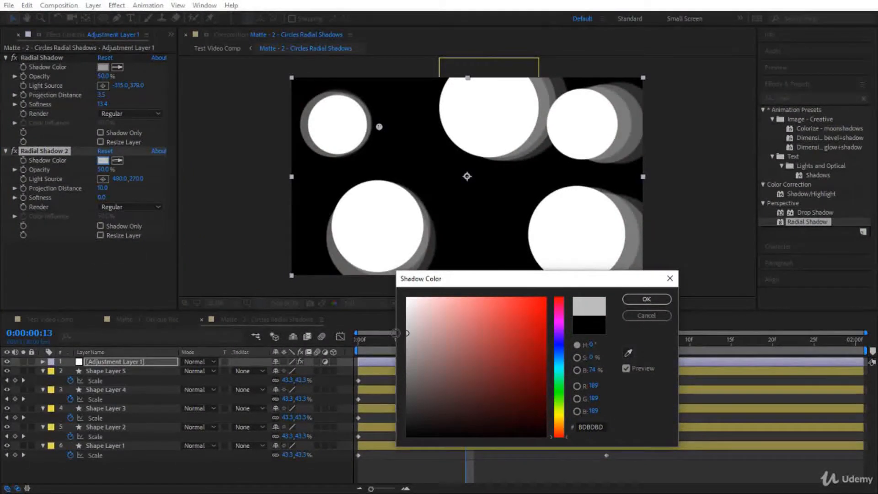
left_click(646, 299)
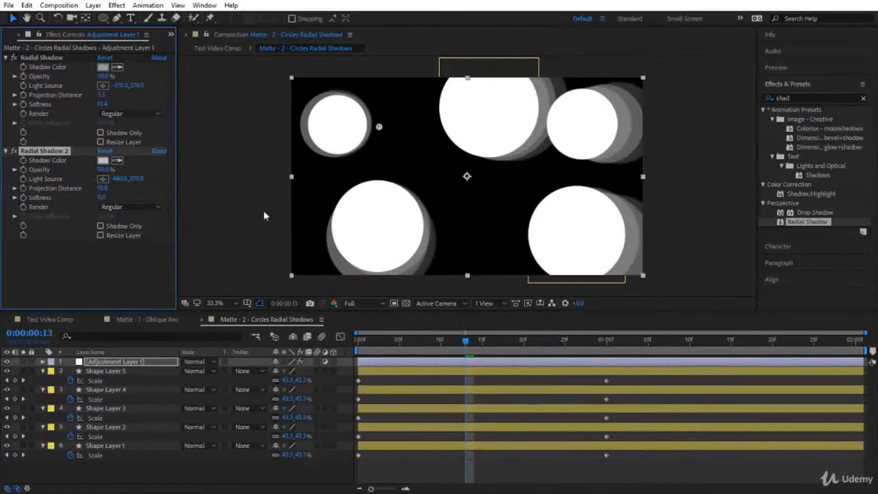
Move the second Radial Shadow's light source outside the frame's lower-right corner, at about 2349, 1056.
left_click(103, 176)
left_click(474, 221)
left_click_drag(474, 220, 721, 272)
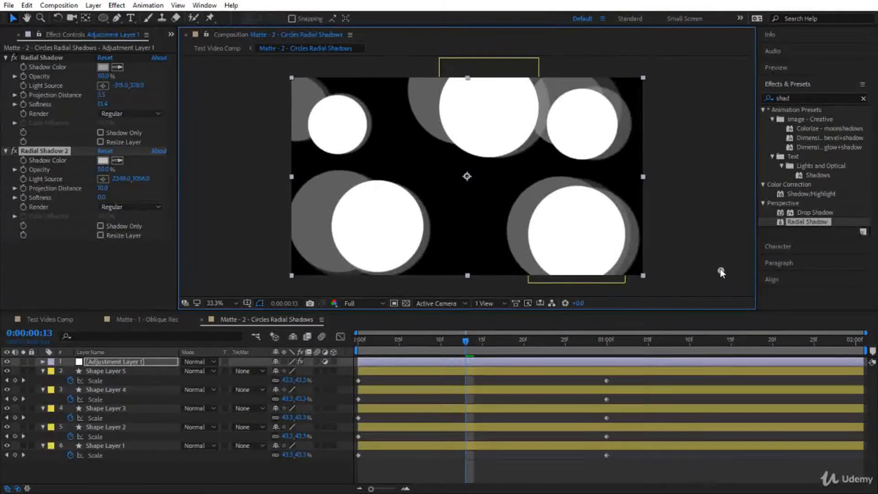
Darken the second Radial Shadow's shadow color to a deeper grey.
left_click(103, 160)
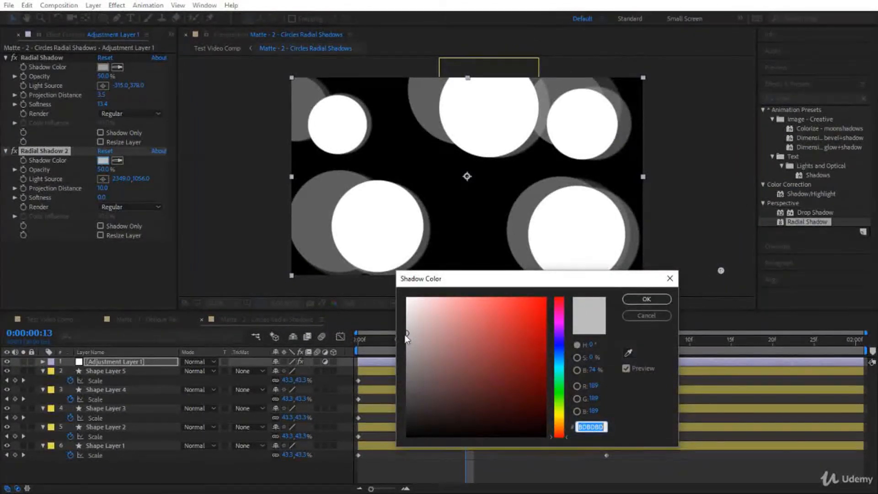
left_click(405, 334)
left_click_drag(406, 336, 406, 381)
left_click(645, 300)
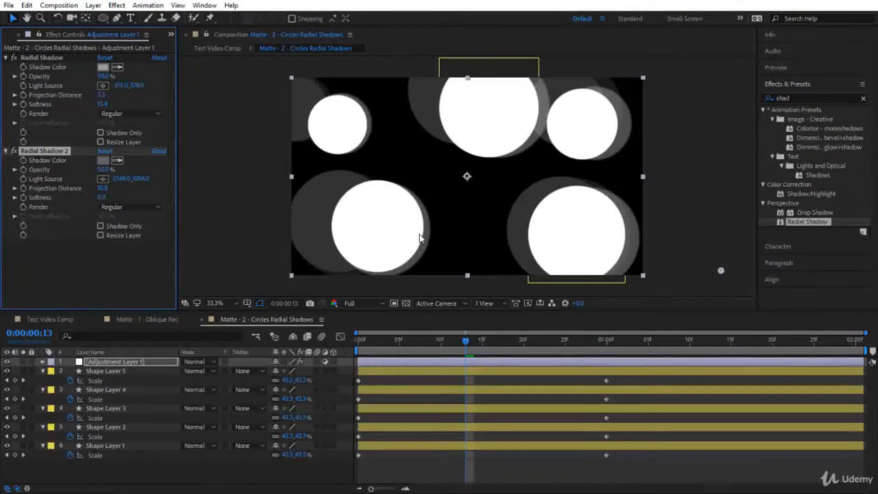
Reposition the first Radial Shadow's light source just inside the frame's left edge, at about 90, 453.
left_click(104, 86)
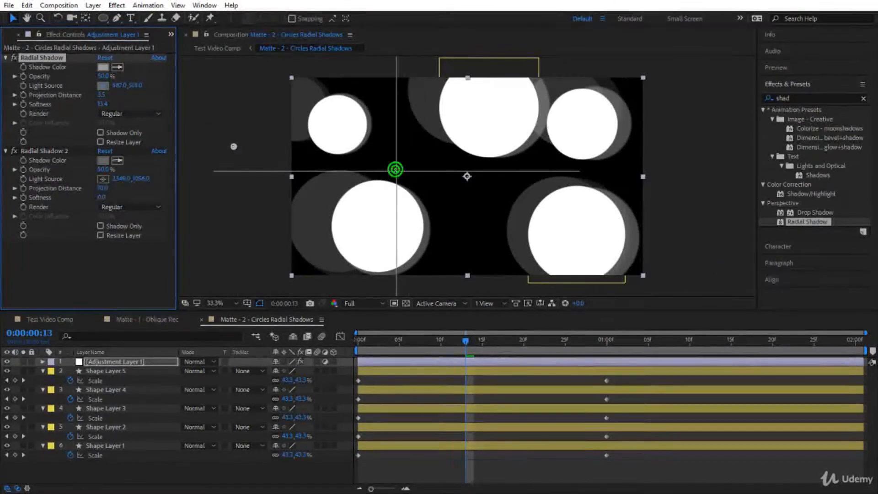
left_click(313, 168)
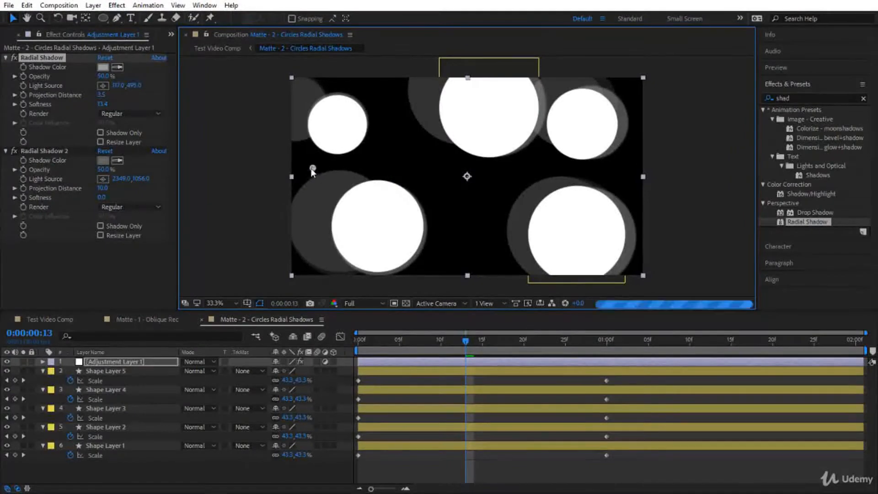
left_click_drag(303, 170, 308, 163)
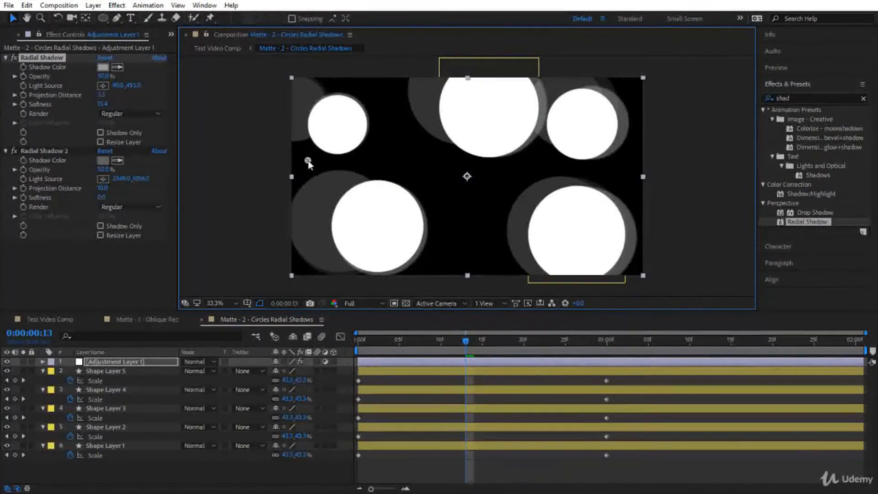
Move the second Radial Shadow's light source beyond the frame's right edge, at about 2259, 312.
left_click(61, 150)
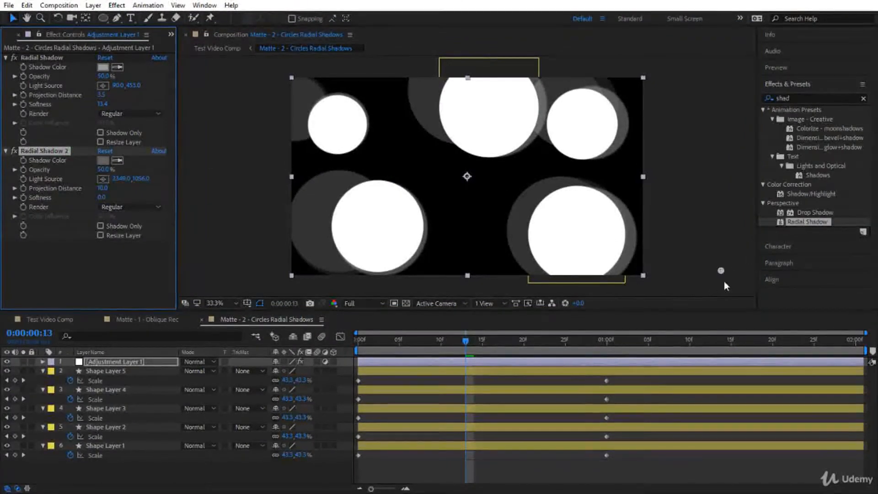
left_click_drag(721, 270, 706, 136)
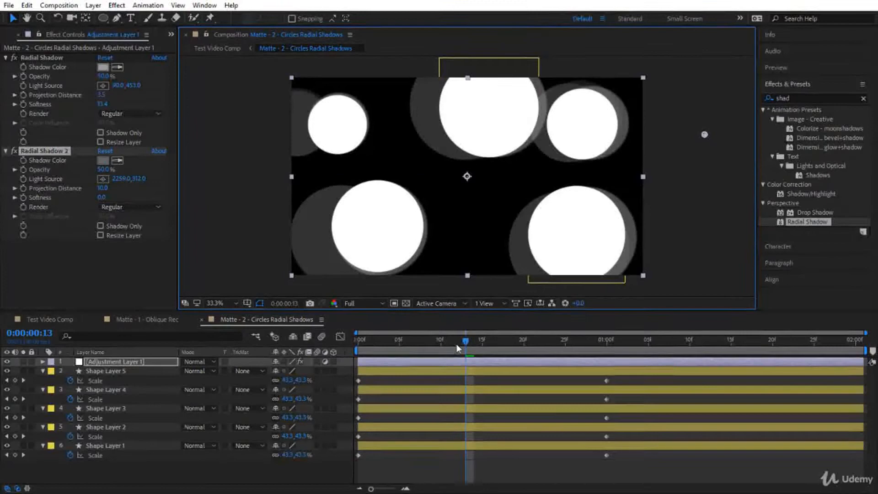
left_click_drag(467, 348, 287, 372)
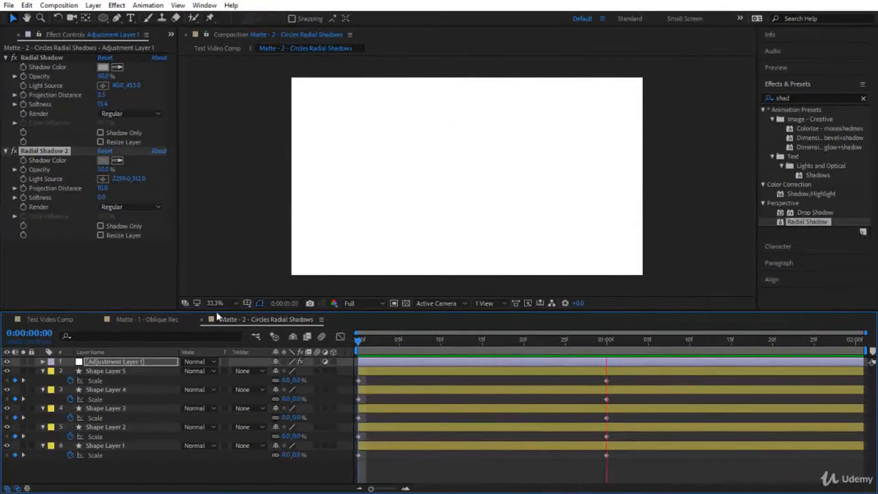
Play the circles transition in Test Video Comp from just before the three-second mark.
left_click(48, 319)
left_click_drag(547, 341, 540, 342)
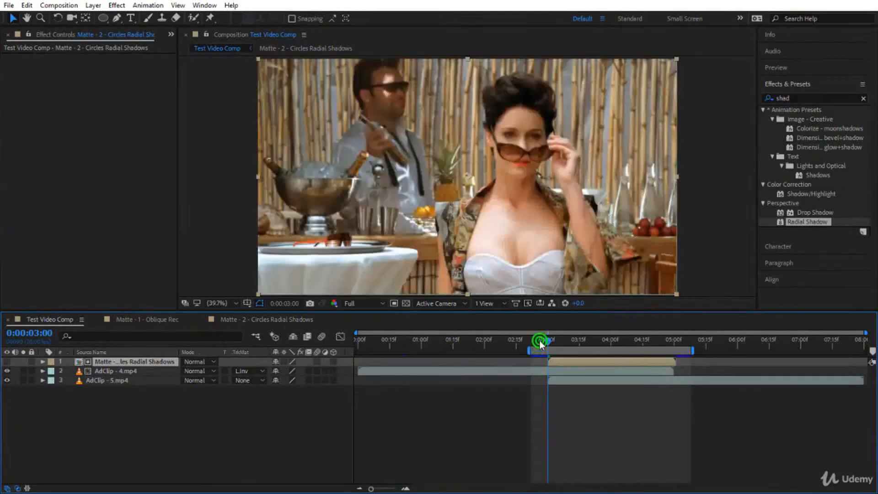
key("space")
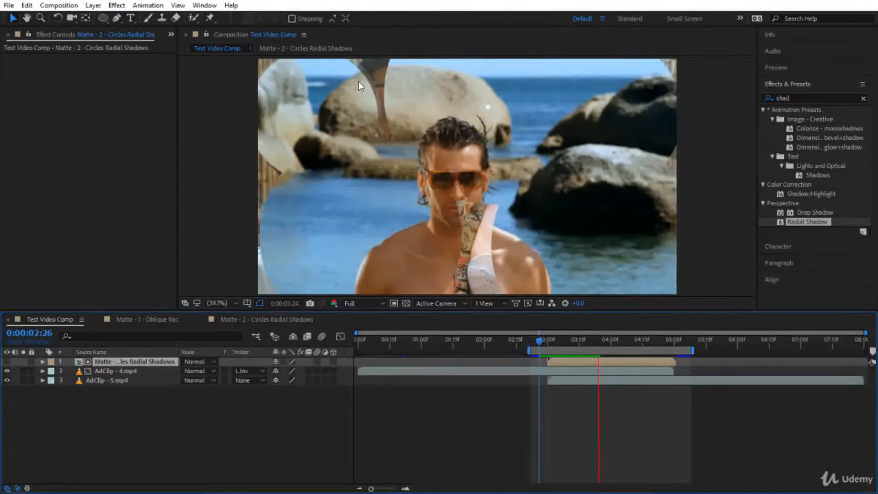
left_click(541, 341)
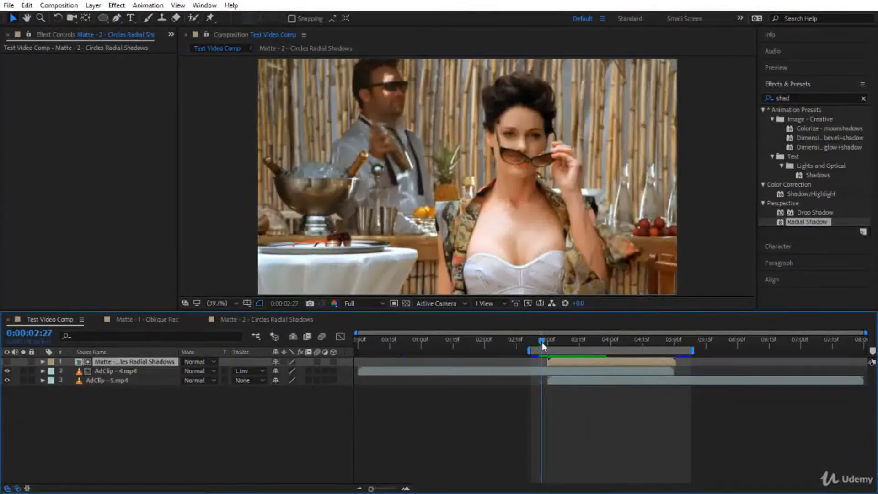
Set the opacity to 100% for the second Radial Shadow and 72% for the first, and check the result in Test Video Comp.
left_click(271, 319)
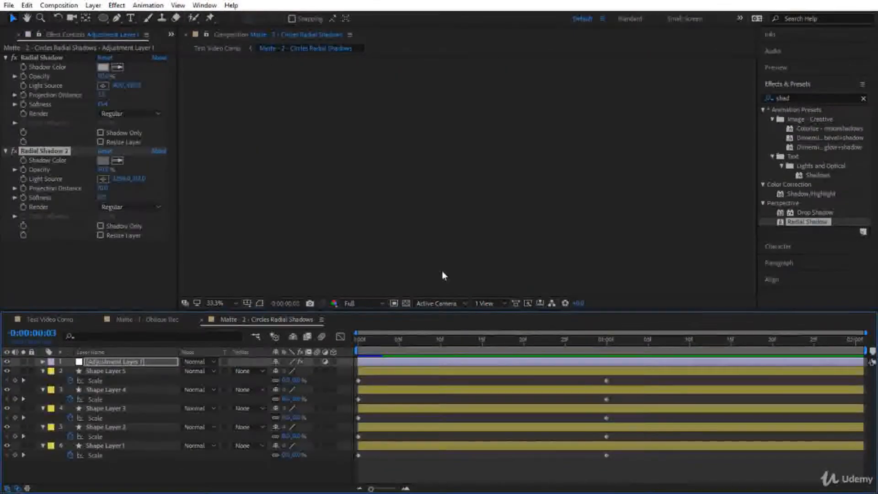
left_click(523, 342)
left_click_drag(524, 344, 449, 345)
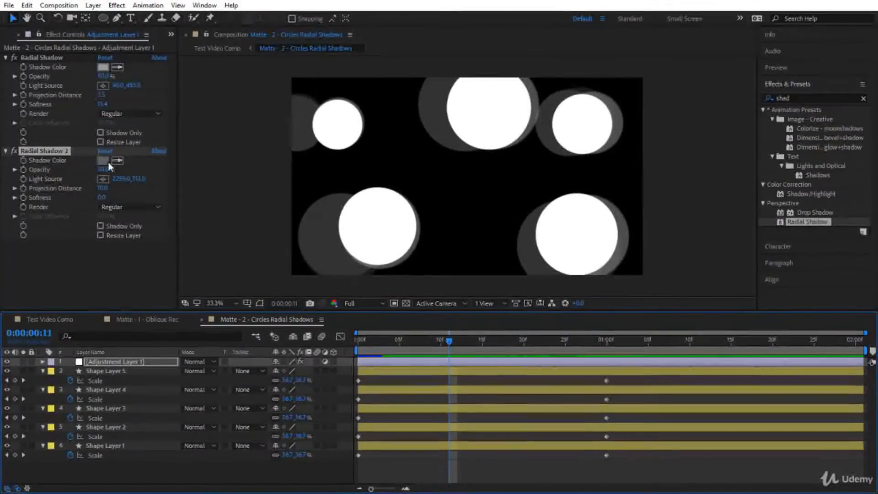
left_click_drag(107, 173, 150, 179)
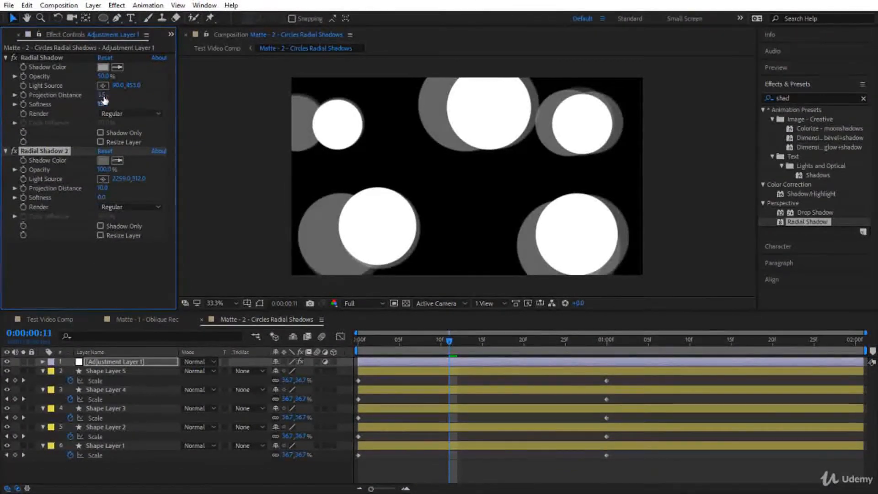
left_click_drag(102, 76, 121, 79)
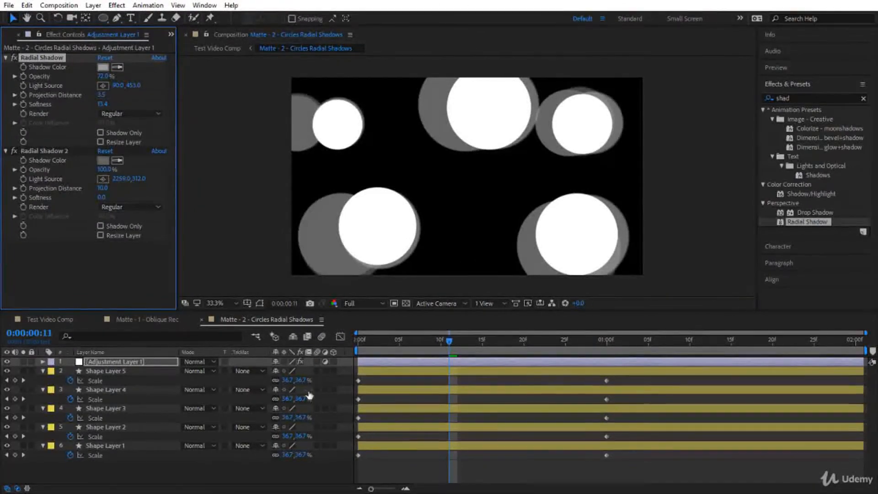
left_click(62, 318)
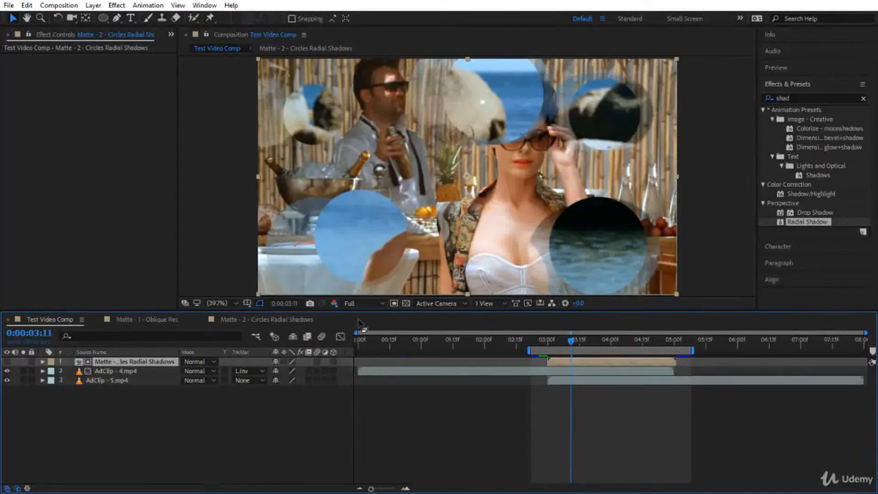
left_click(244, 322)
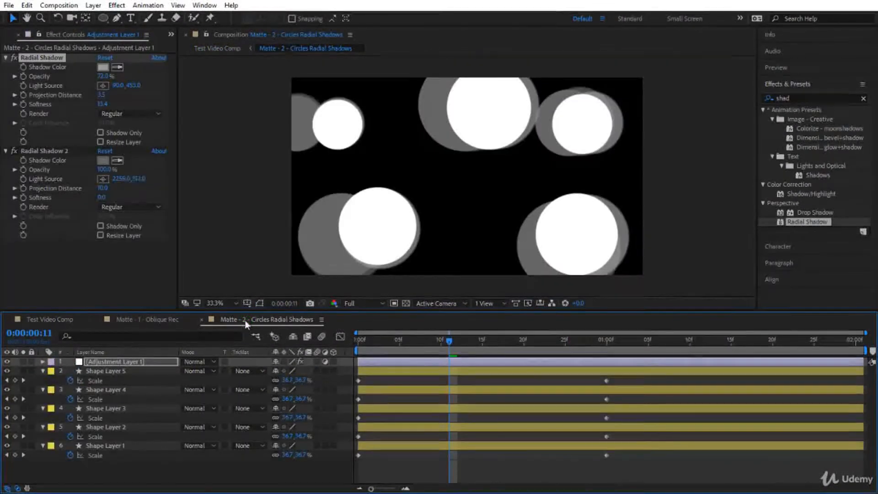
Apply CC Vector Blur to the adjustment layer below the radial shadows and set its Amount to 114.
left_click(862, 98)
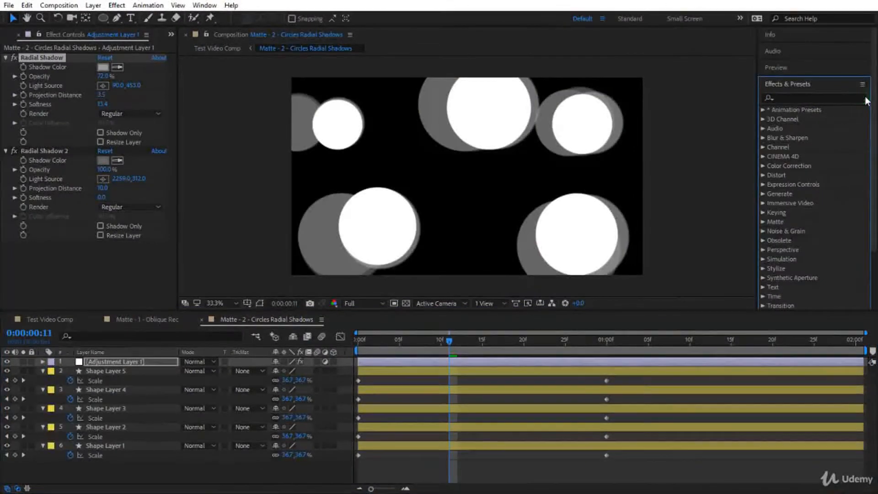
left_click(762, 137)
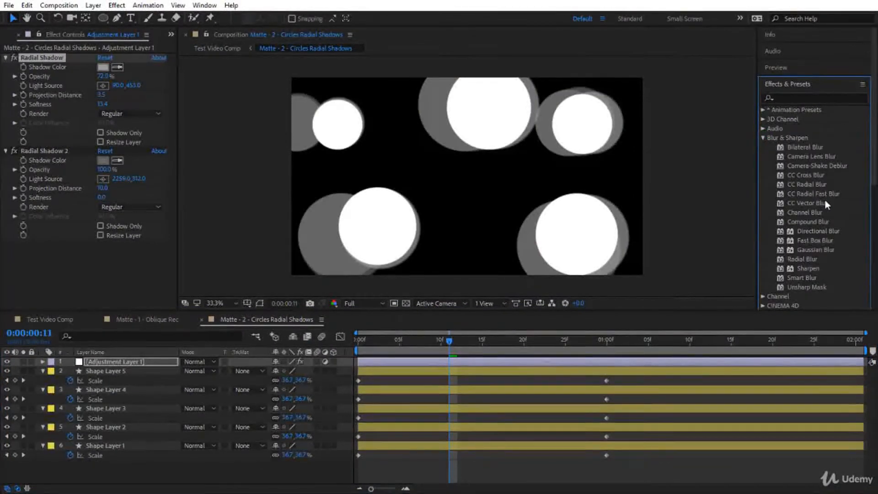
left_click_drag(811, 202, 114, 253)
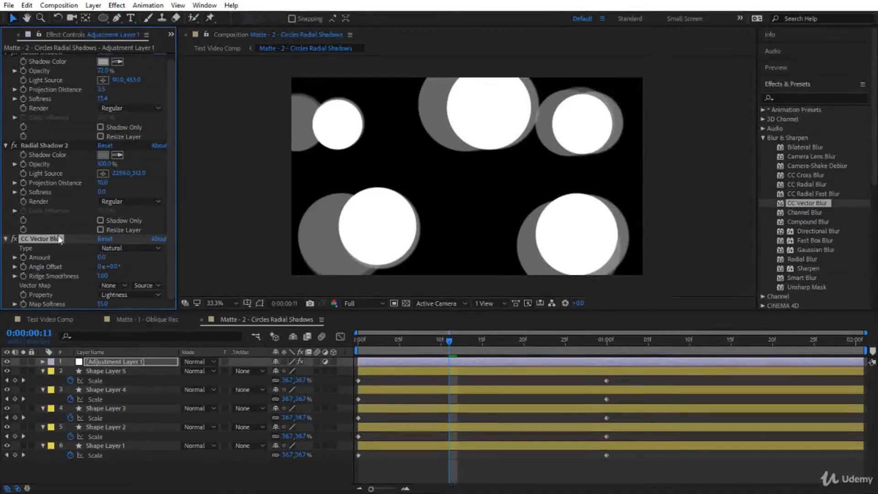
left_click_drag(102, 257, 131, 259)
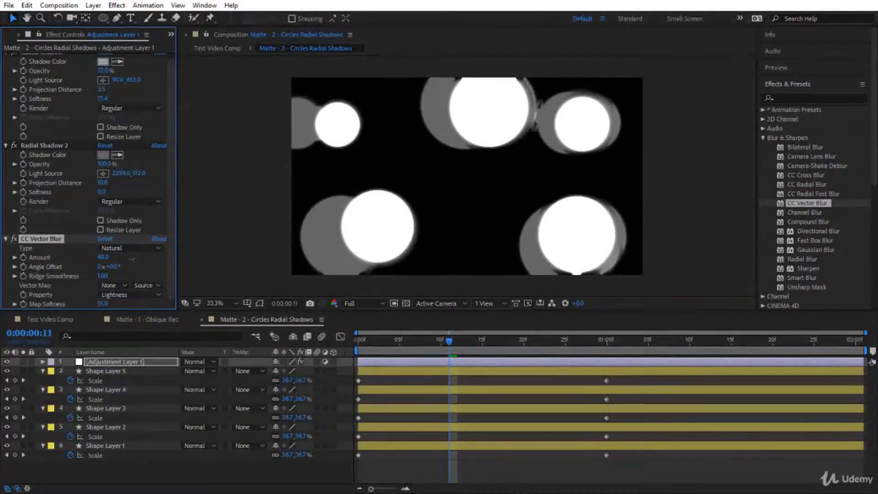
left_click_drag(151, 259, 171, 261)
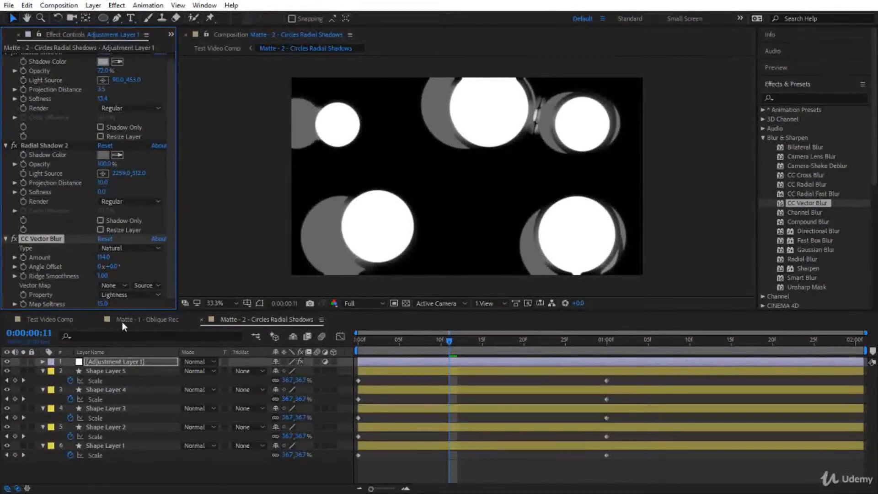
left_click_drag(452, 346, 528, 376)
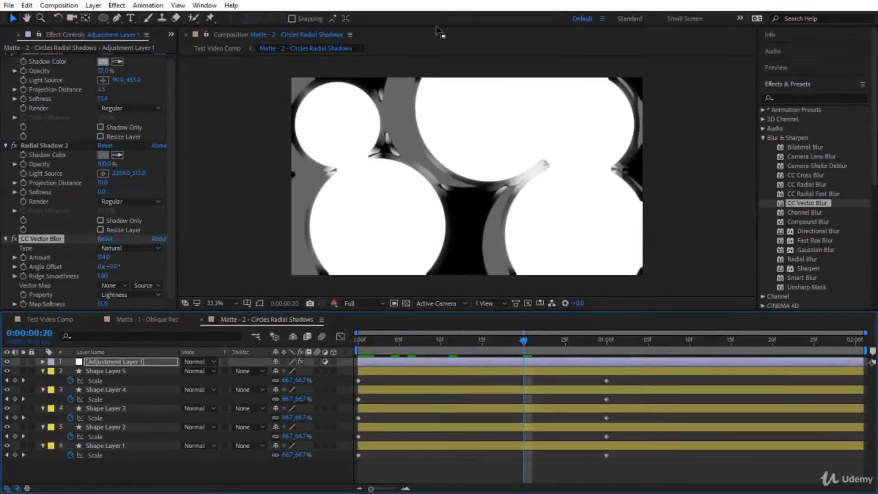
Play the vector-blurred circles transition in Test Video Comp and examine the frame at 0:00:03:20.
left_click(48, 320)
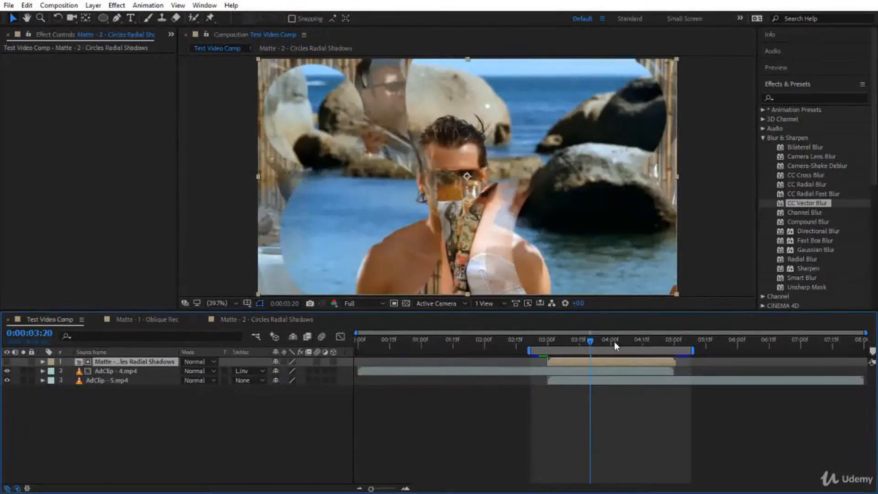
left_click_drag(593, 342, 539, 342)
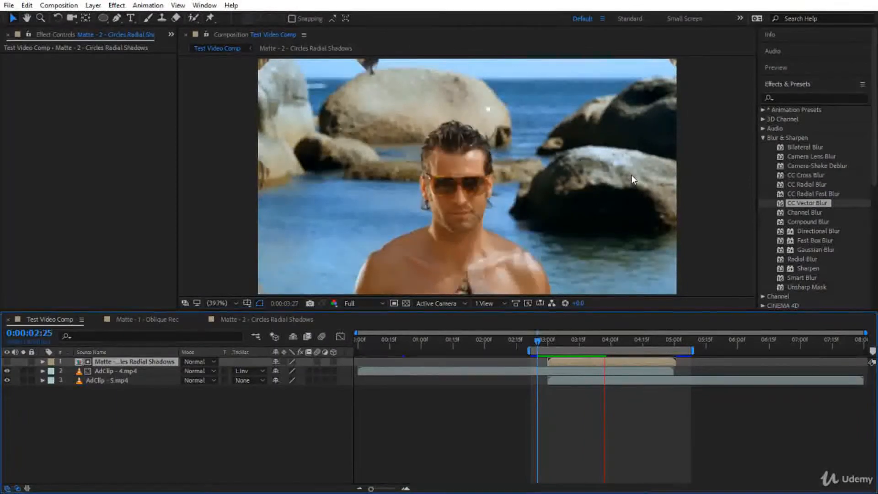
left_click(536, 343)
key("space")
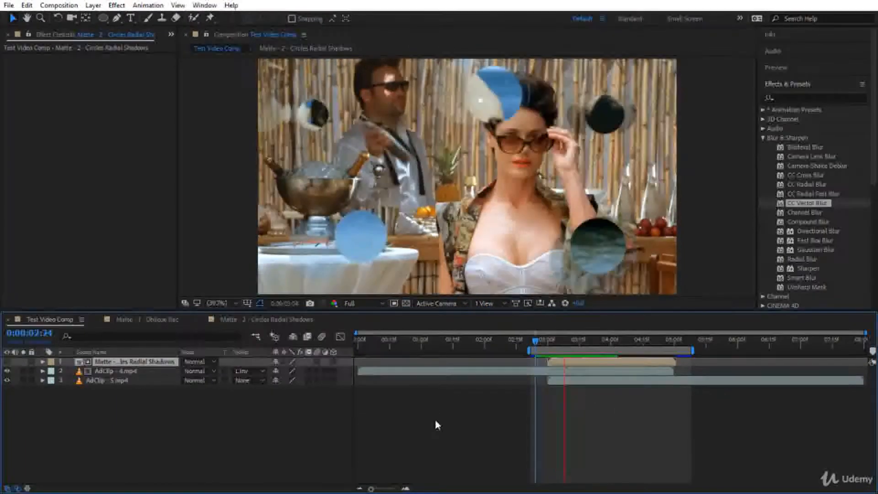
left_click_drag(535, 351, 588, 359)
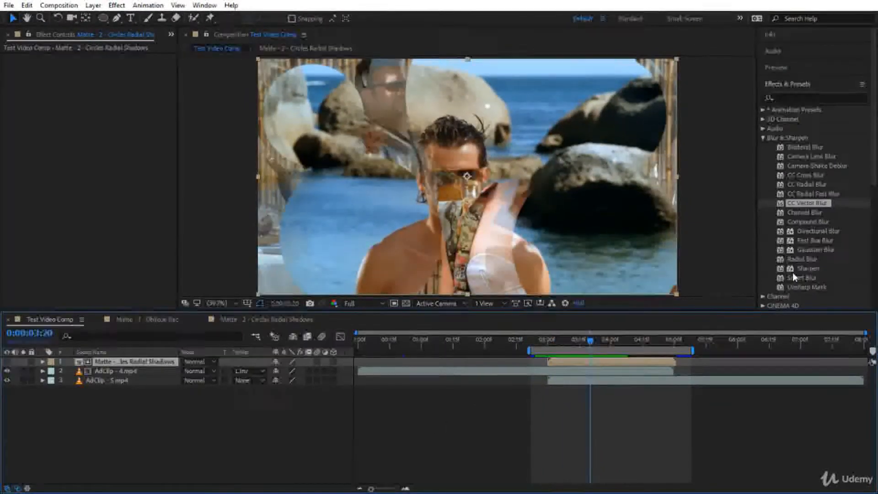
Add Fast Box Blur with a blur radius of 16 to the matte's adjustment layer and place it above all the other effects.
left_click(251, 317)
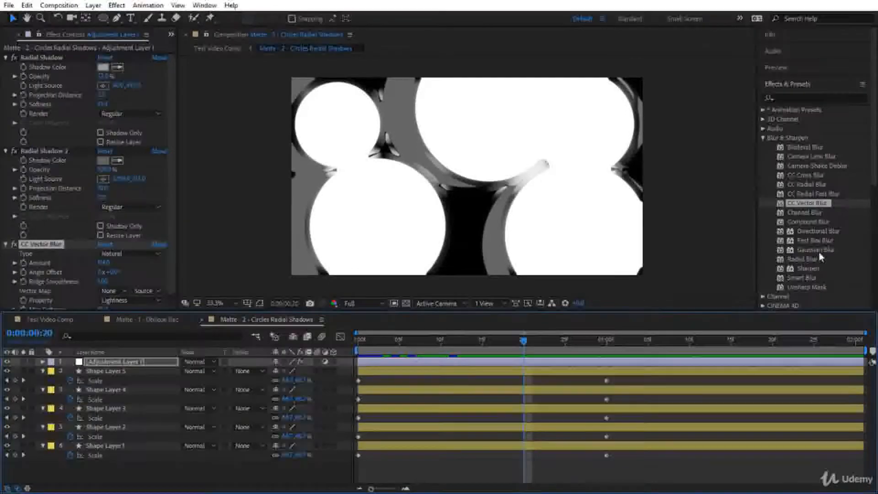
left_click_drag(821, 240, 64, 240)
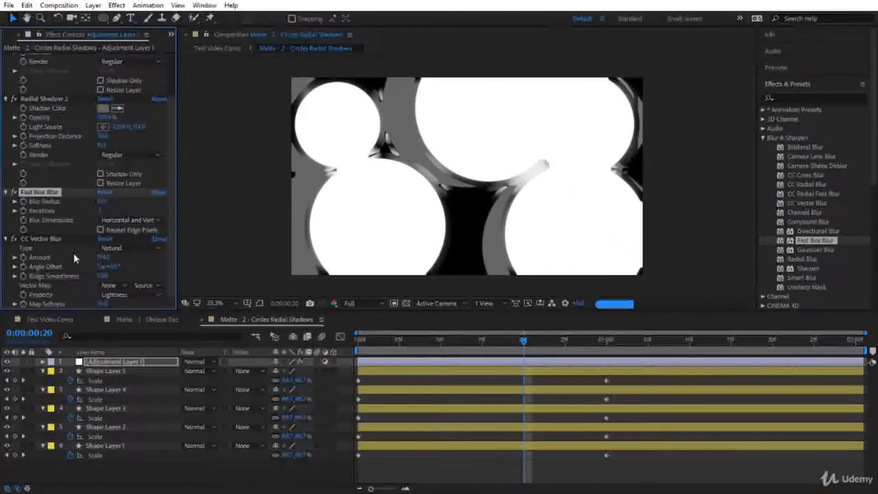
mouse_move(102, 201)
left_mouse_down()
mouse_move(122, 200)
mouse_move(101, 206)
left_mouse_up()
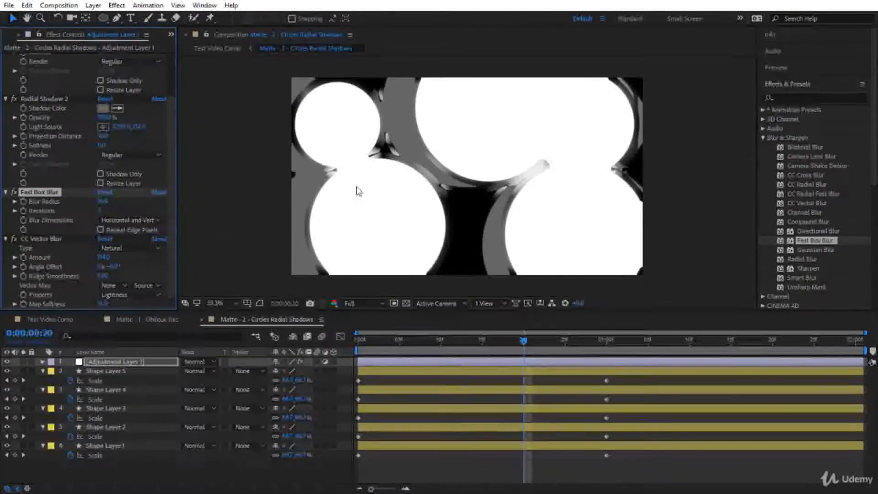
left_click_drag(54, 193, 49, 57)
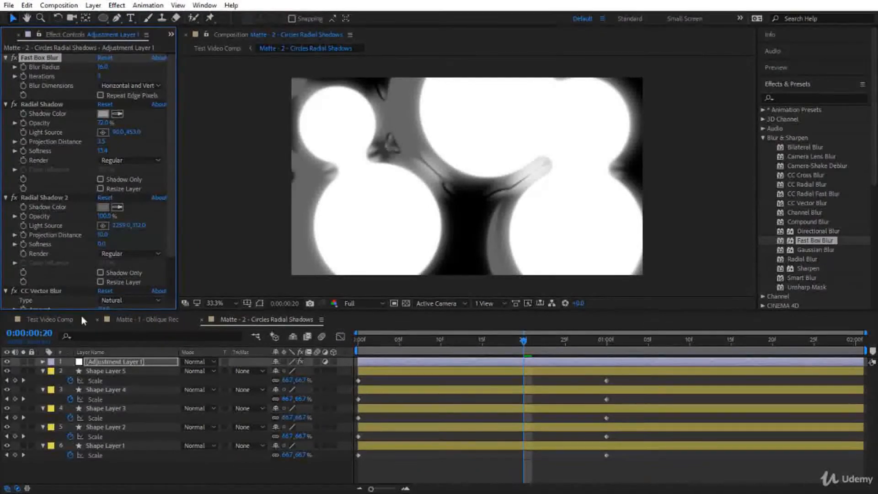
Play the softened circles transition in Test Video Comp and inspect the blurred matte edges midway through.
left_click(50, 323)
left_click_drag(590, 343, 538, 348)
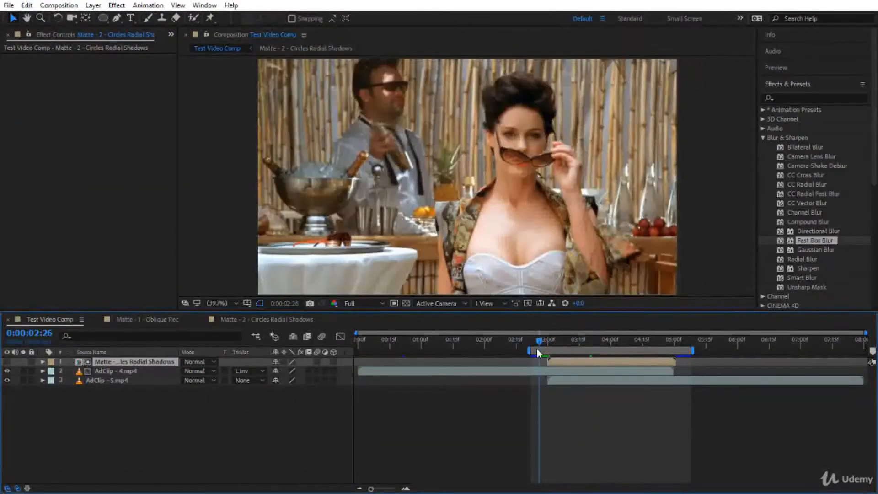
key("space")
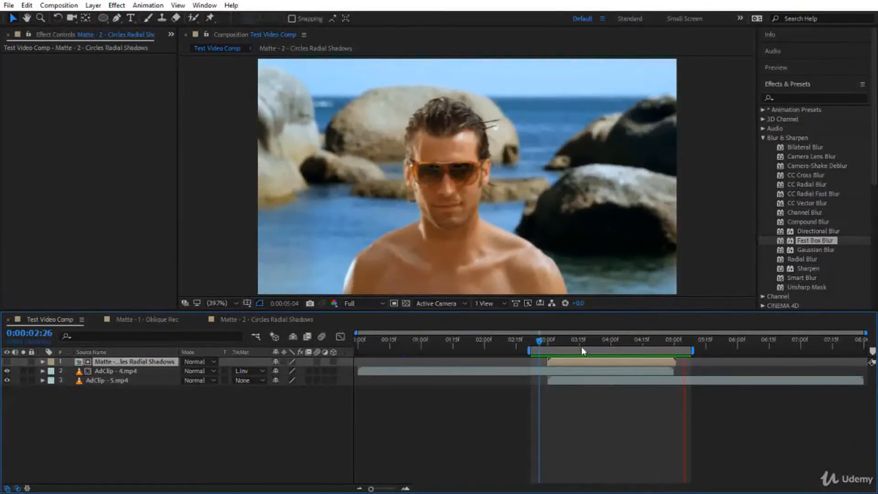
mouse_move(581, 338)
left_mouse_down()
mouse_move(590, 341)
mouse_move(581, 343)
left_mouse_up()
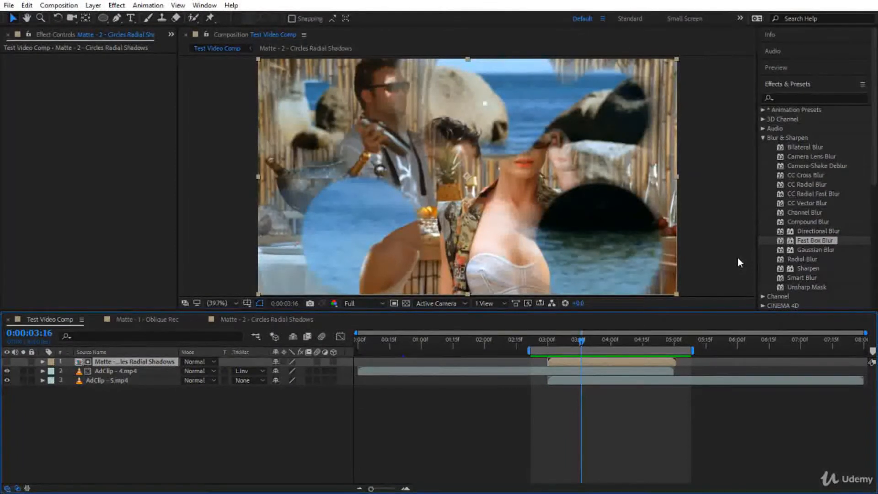
left_click(579, 341)
left_click(534, 343)
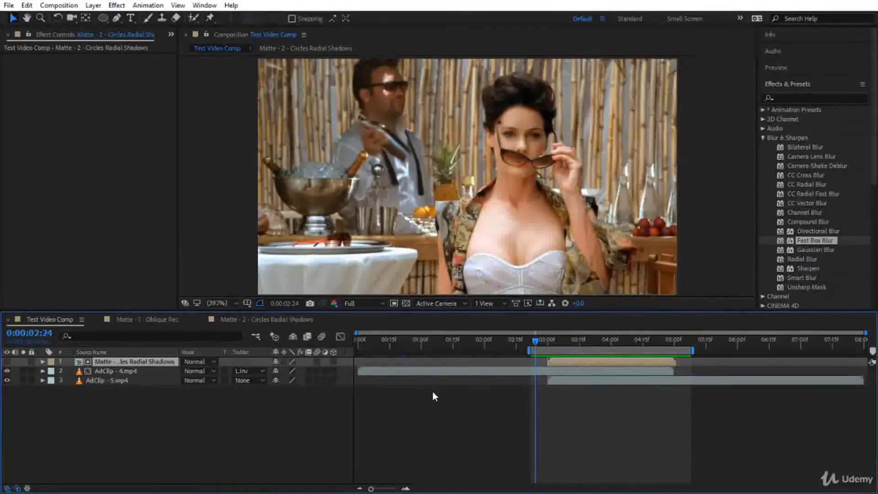
left_click_drag(534, 342, 542, 345)
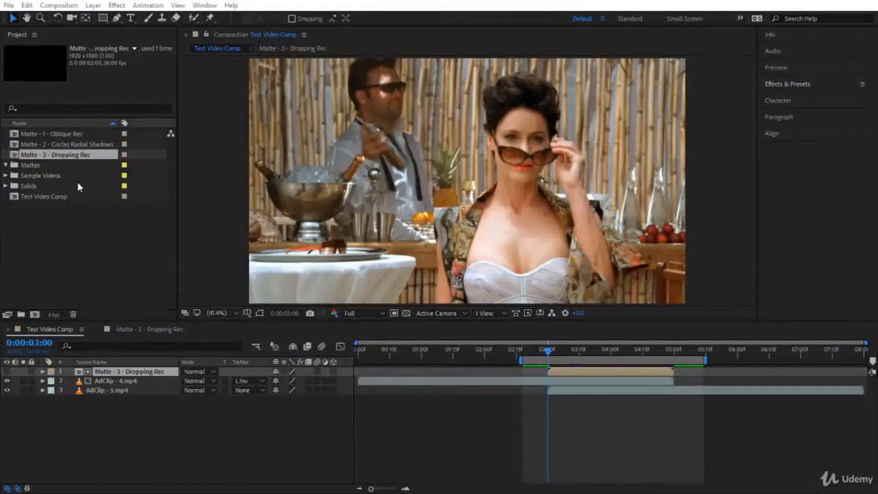
Open the Matte - 3 - Dropping Rec composition from its layer in Test Video Comp.
left_click(70, 144)
left_click(71, 155)
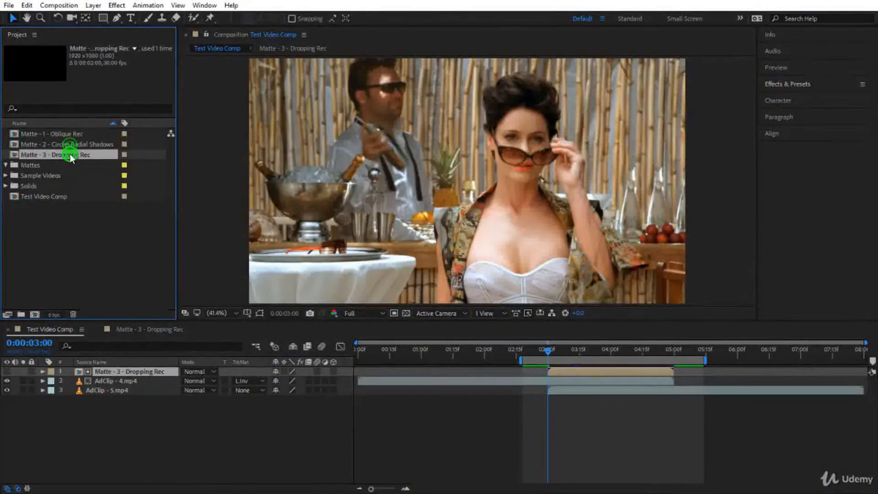
double_click(127, 374)
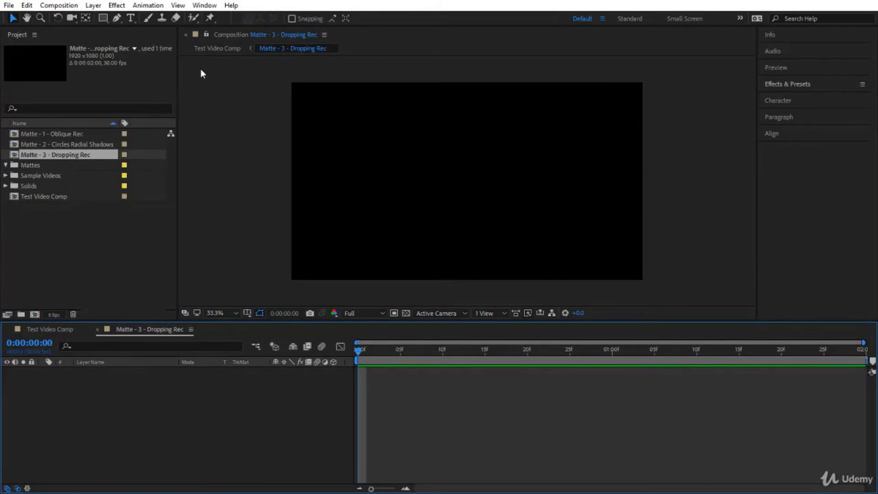
Create a full-frame white rectangle shape layer and keep its fill as a solid colour at 100% opacity.
double_click(106, 18)
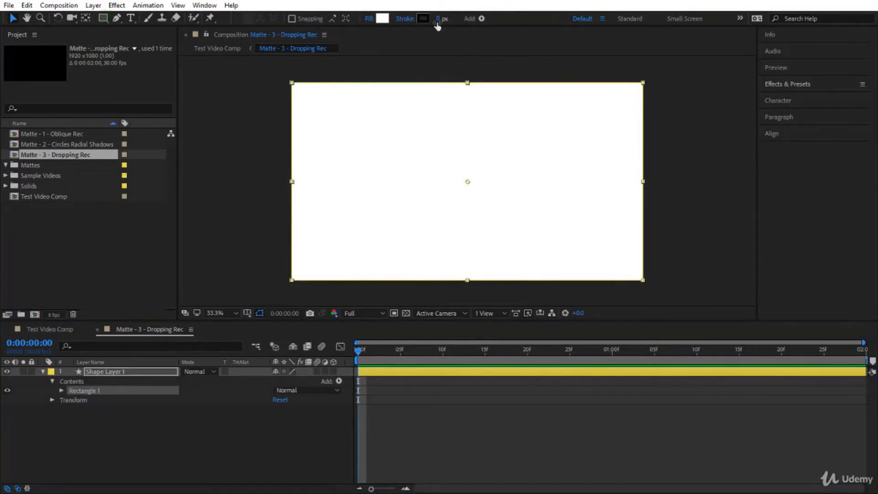
left_click(382, 18)
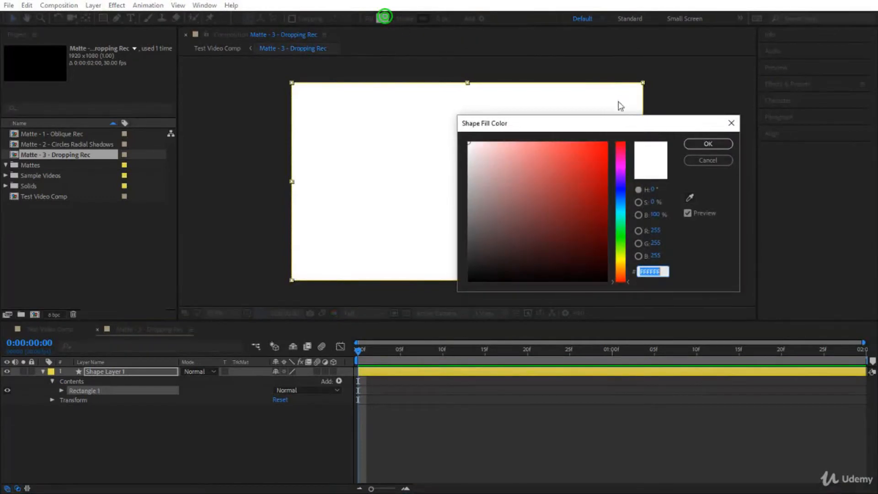
left_click(707, 163)
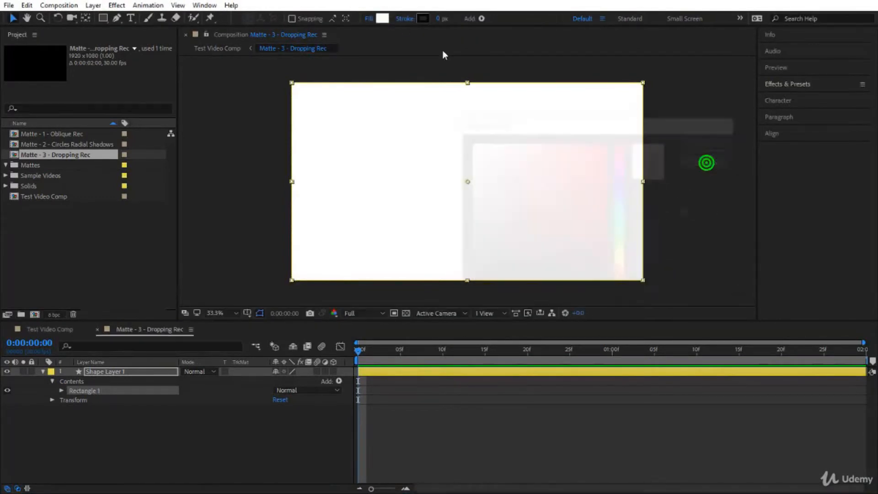
left_click(368, 20)
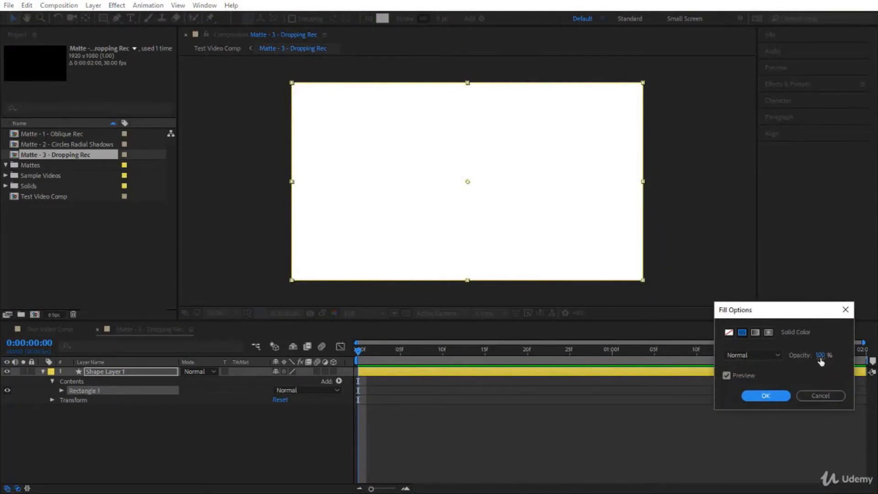
left_click(779, 399)
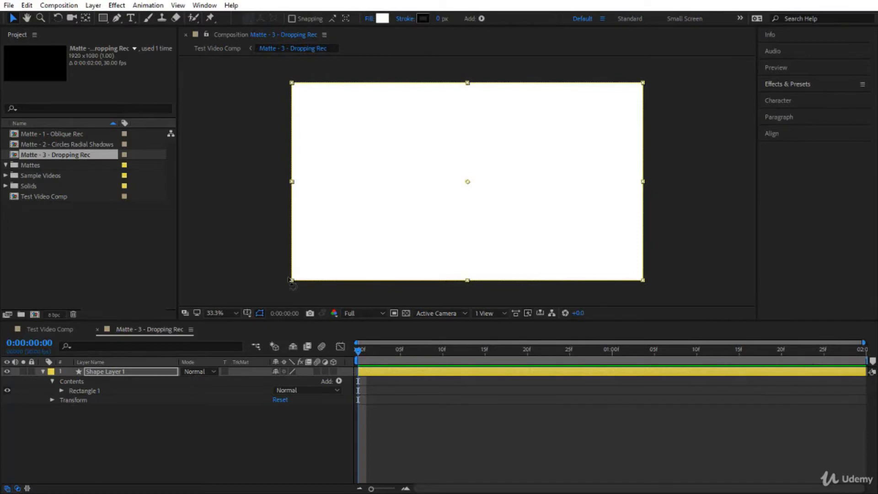
Move the shape layer's anchor point to the rectangle's lower-left corner and reveal its Rotation property.
left_click(164, 369)
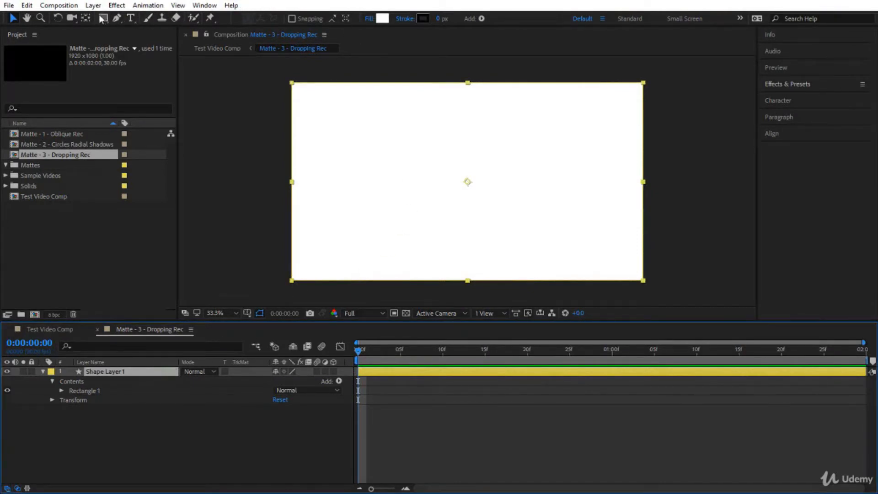
left_click(85, 18)
left_click_drag(468, 183, 300, 283)
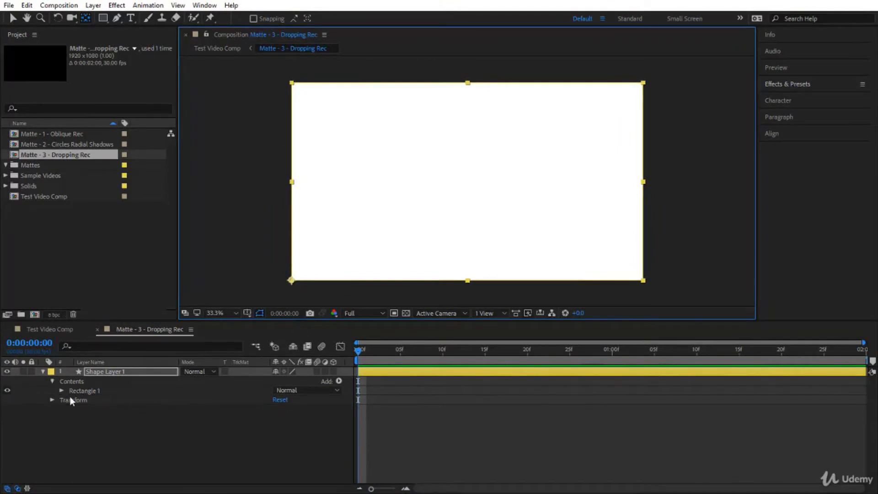
left_click(106, 372)
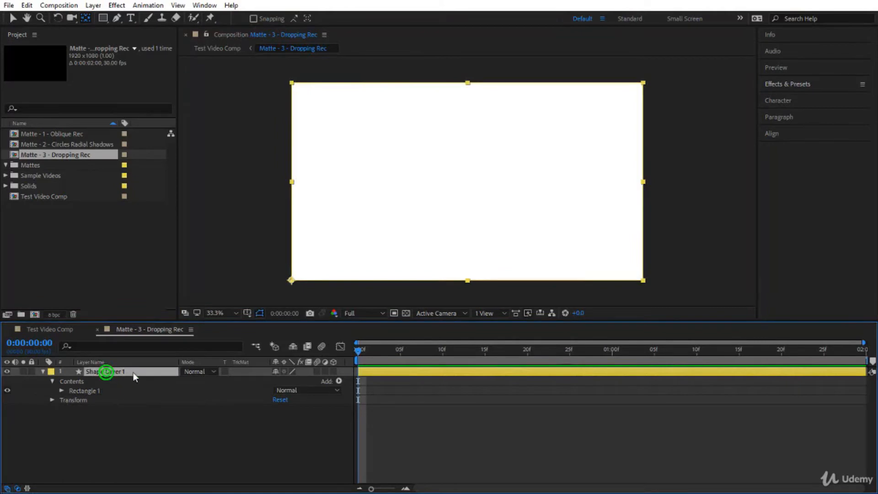
key("r")
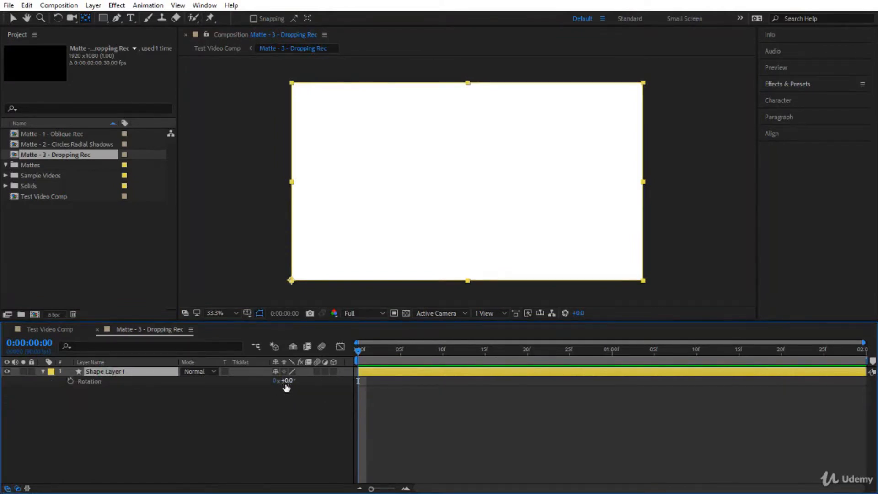
Stretch the rectangle's right edge well beyond the frame in two passes, undoing the trial rotations of -15° and 17°.
left_click_drag(286, 385, 285, 392)
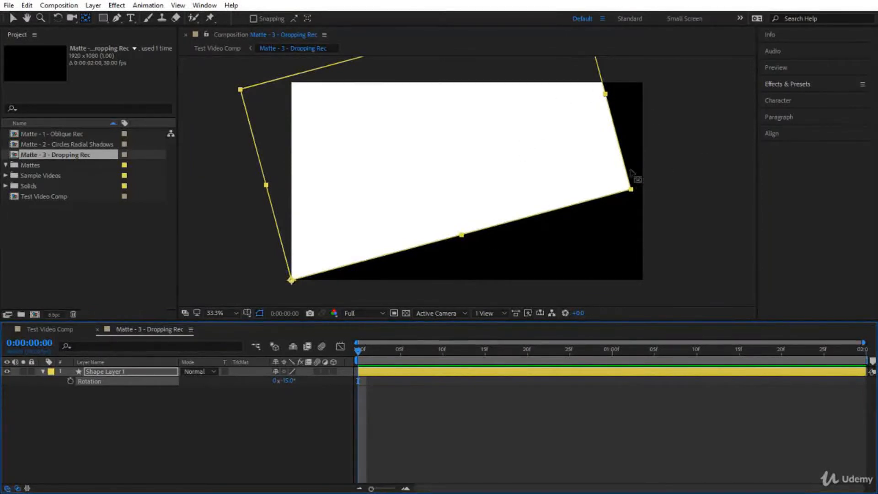
key("ctrl+z")
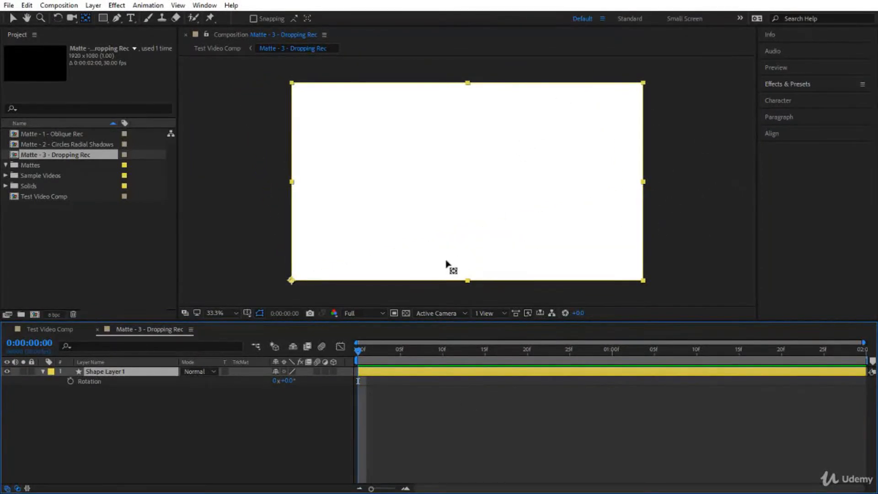
key("v")
left_click(642, 184)
left_click_drag(642, 183, 685, 183)
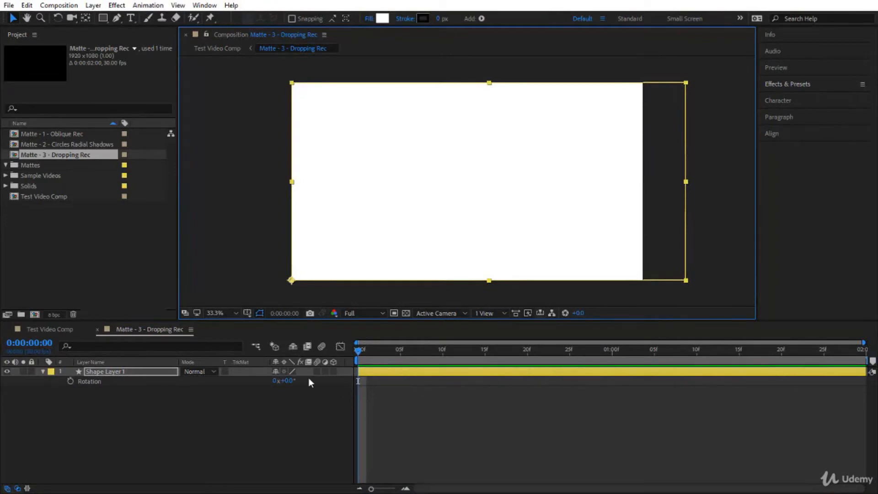
mouse_move(292, 380)
left_mouse_down()
mouse_move(277, 381)
mouse_move(296, 373)
left_mouse_up()
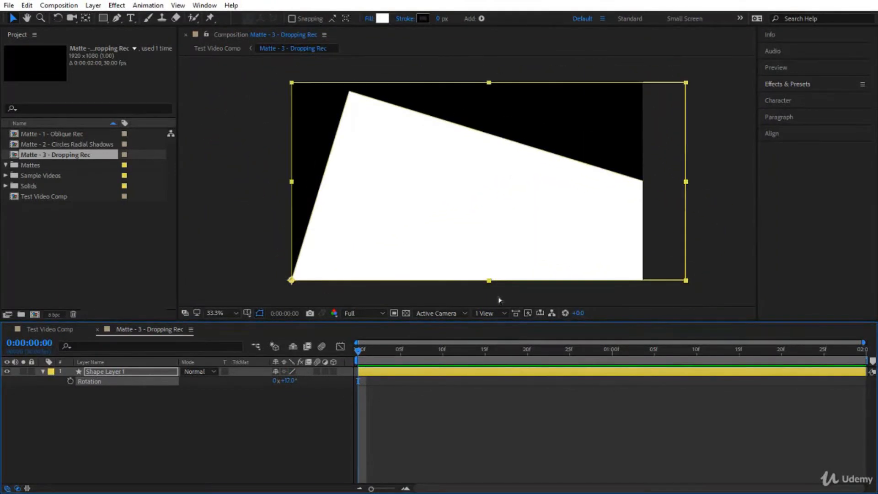
key("ctrl+z")
left_click_drag(686, 181, 730, 185)
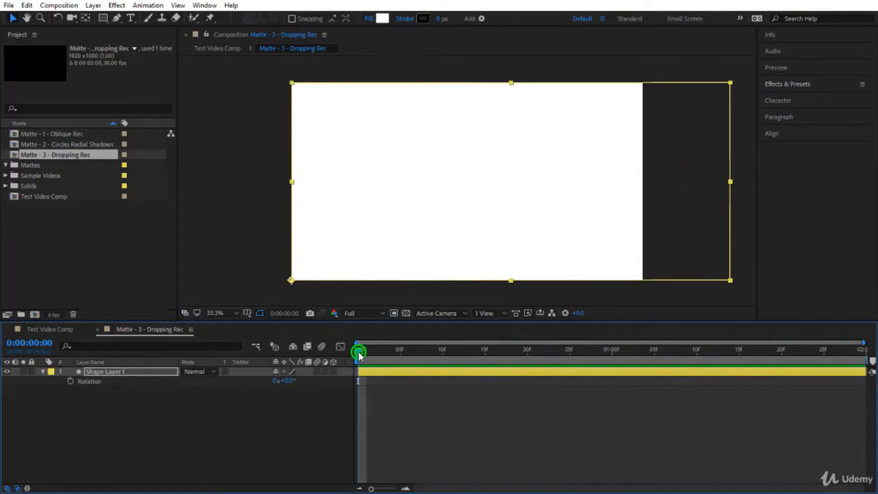
Keyframe the rectangle's rotation from -90° at 0:00:00:00 to 0° at 0:00:01:00.
left_click_drag(520, 365, 611, 361)
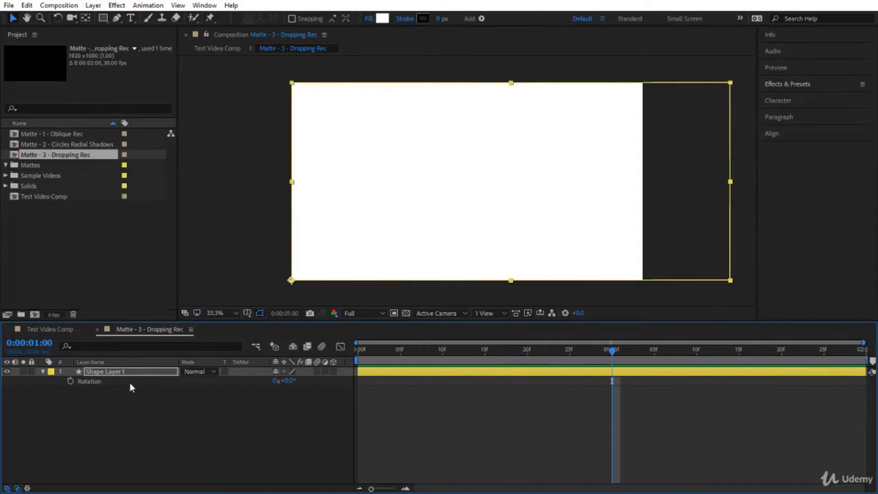
left_click(70, 381)
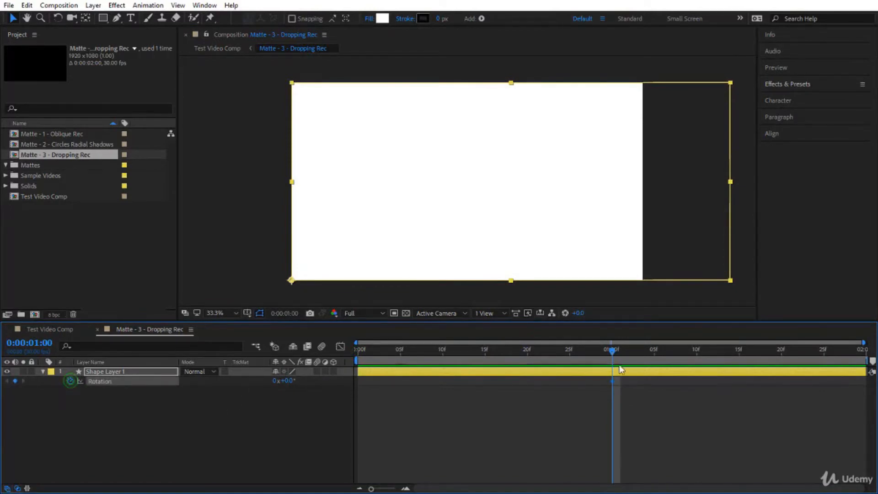
left_click_drag(612, 351, 359, 349)
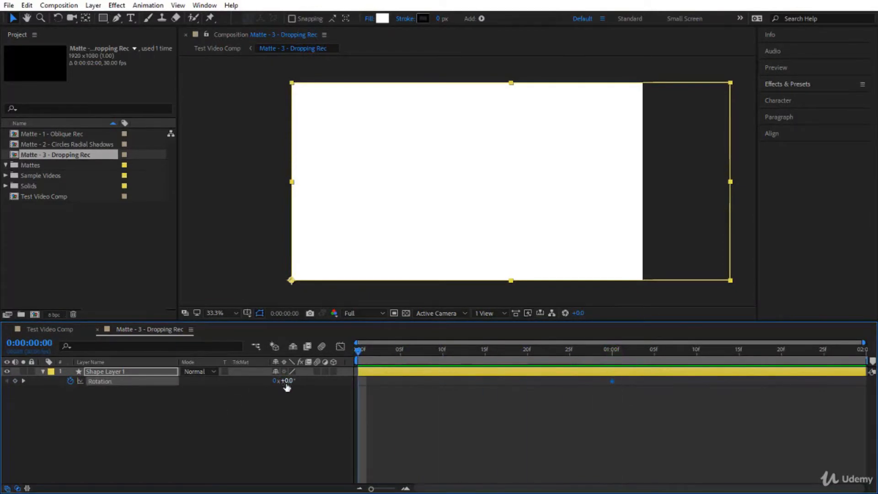
left_click_drag(287, 386, 282, 388)
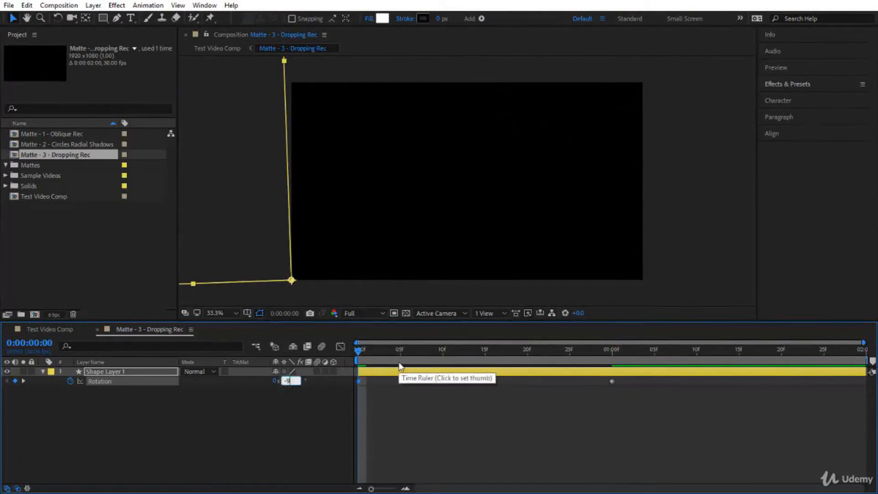
key("Return")
Apply Easy Ease to both rotation keyframes, reshape the speed curve to peak early with a long ease-out, and play the animation.
left_click_drag(639, 402, 358, 361)
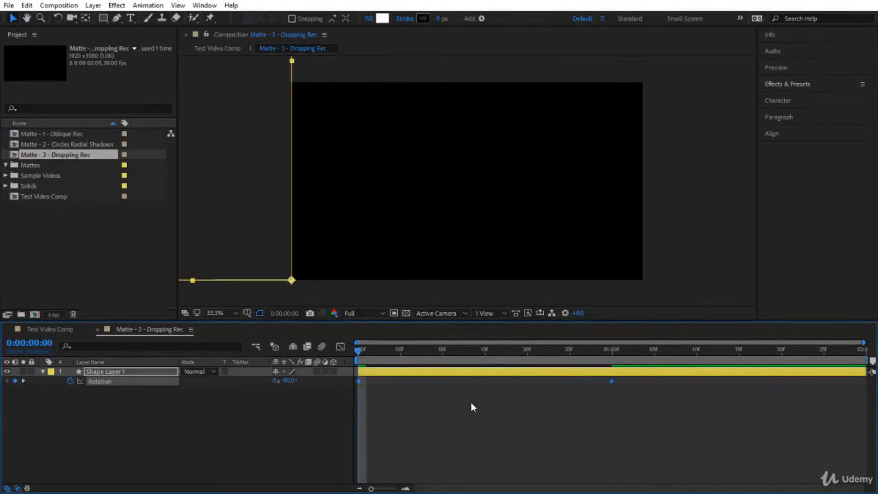
key("F9")
left_click(340, 346)
left_click_drag(640, 453, 478, 464)
key("space")
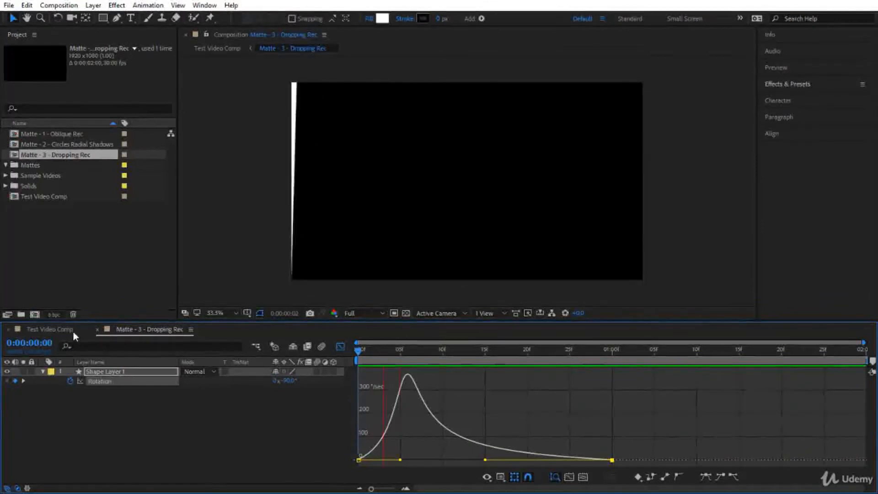
left_click(161, 400)
left_click(132, 370)
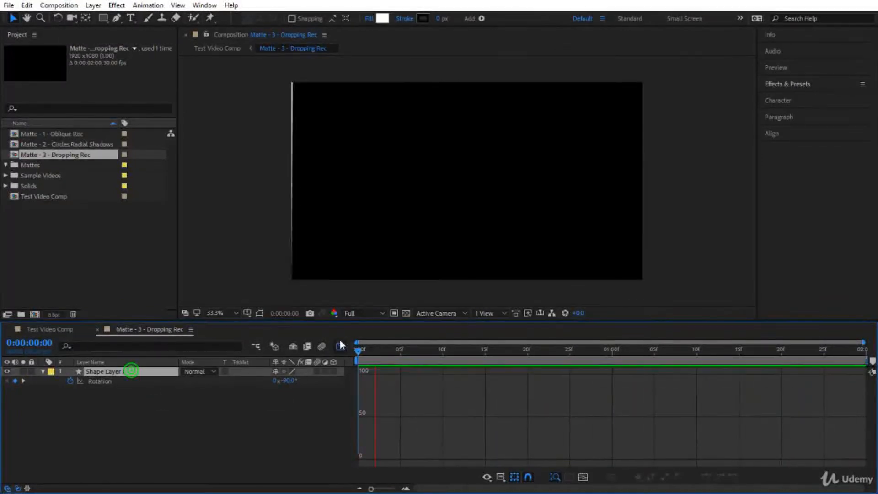
left_click(340, 345)
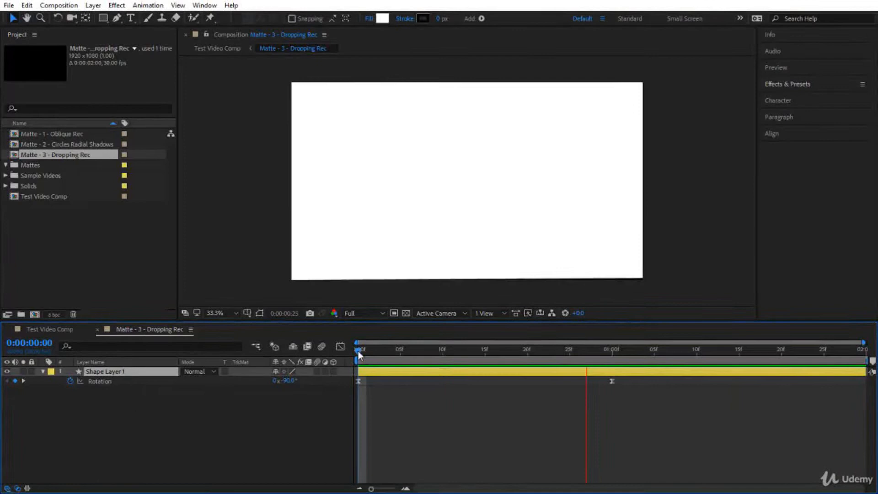
Duplicate the animated rectangle layer four times and play the stacked layers from the start.
left_click(359, 351)
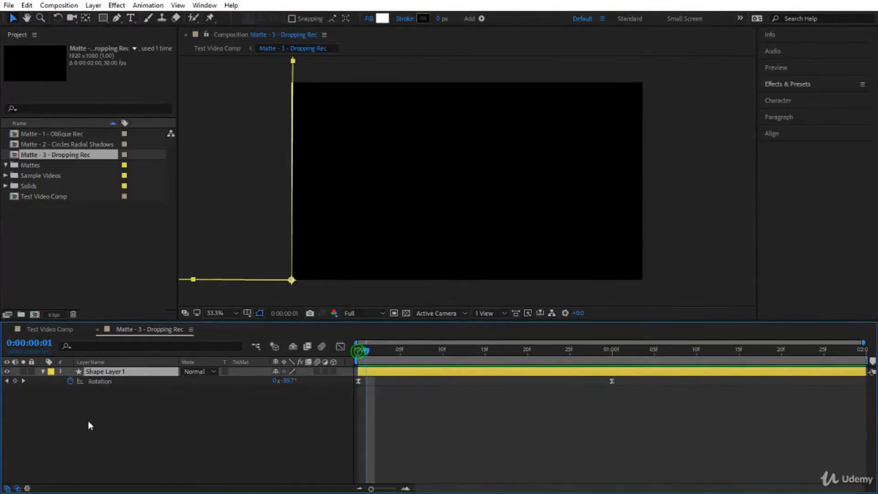
left_click(142, 371)
key("ctrl+d")
key("ctrl+d")
key("ctrl+d")
key("ctrl+d")
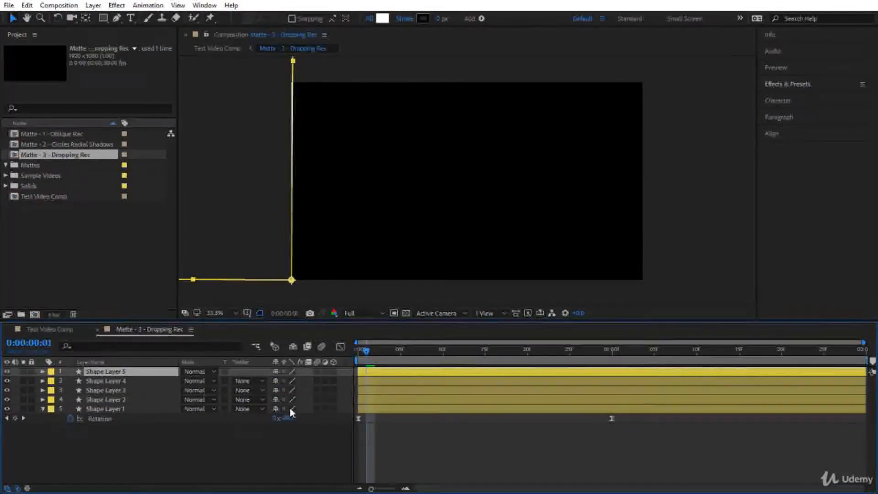
left_click_drag(363, 357, 359, 353)
key("space")
key("space")
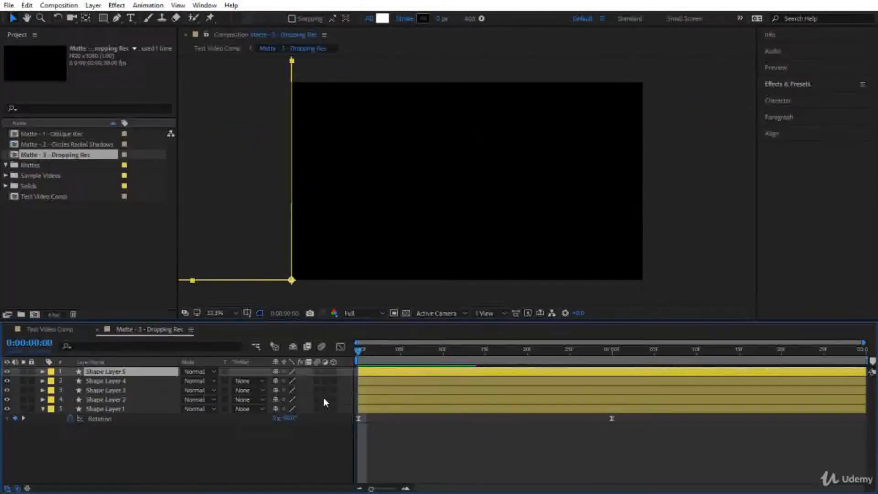
Reveal the opacity of all five shape layers and set Shape Layer 1 to 20% and Shape Layer 2 to 25%.
left_click_drag(133, 446, 153, 368)
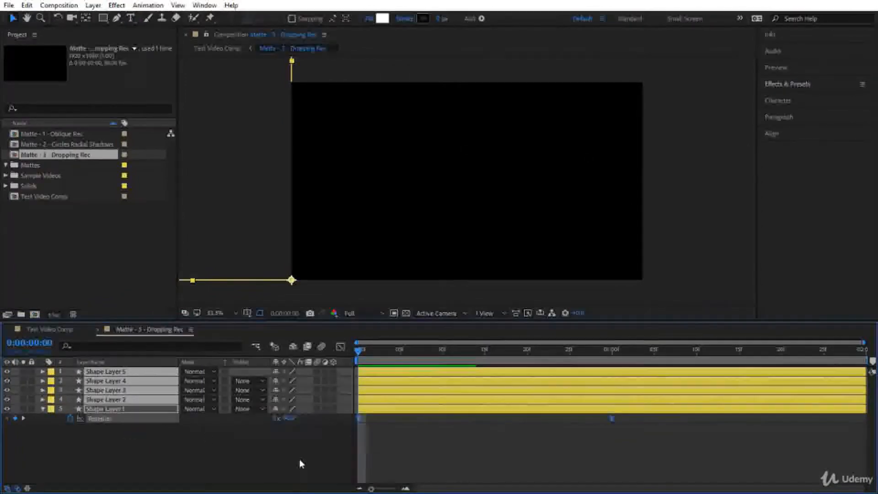
key("t")
left_click(300, 476)
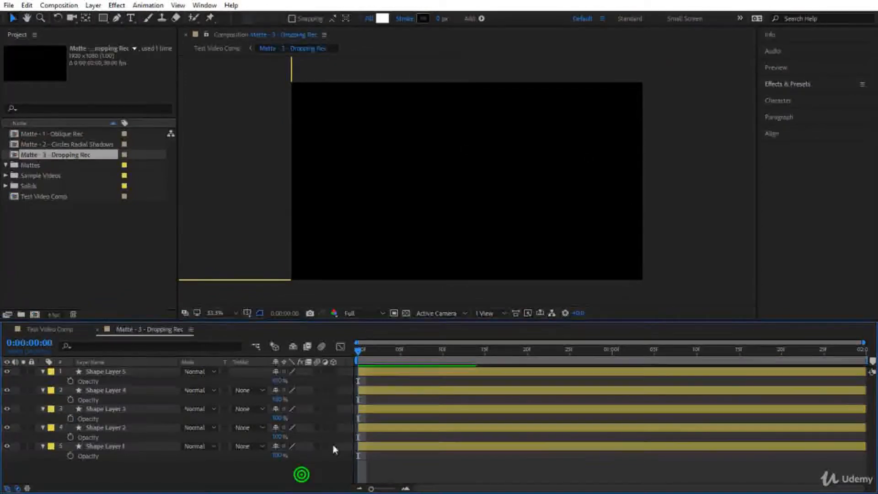
left_click(370, 371)
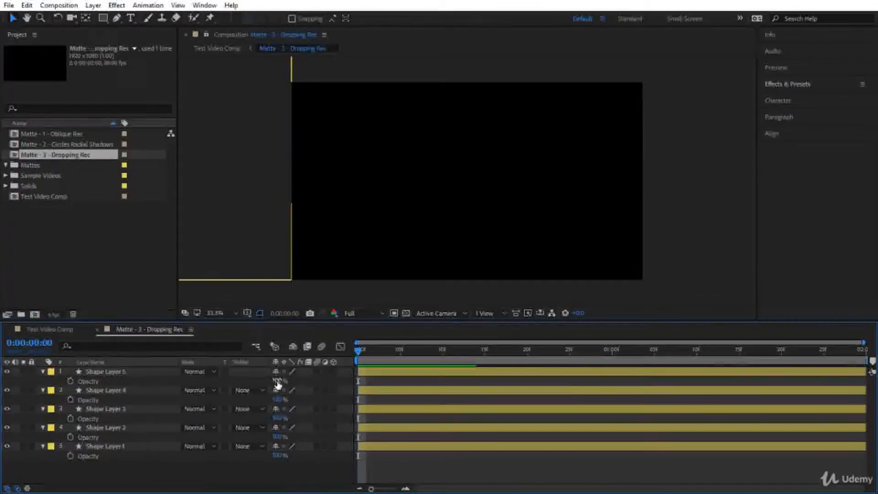
left_click(277, 455)
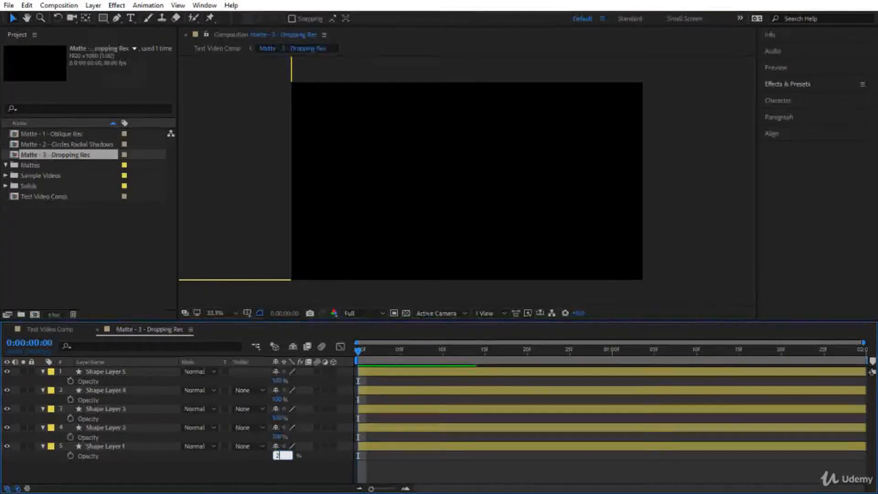
type("20")
left_click(276, 437)
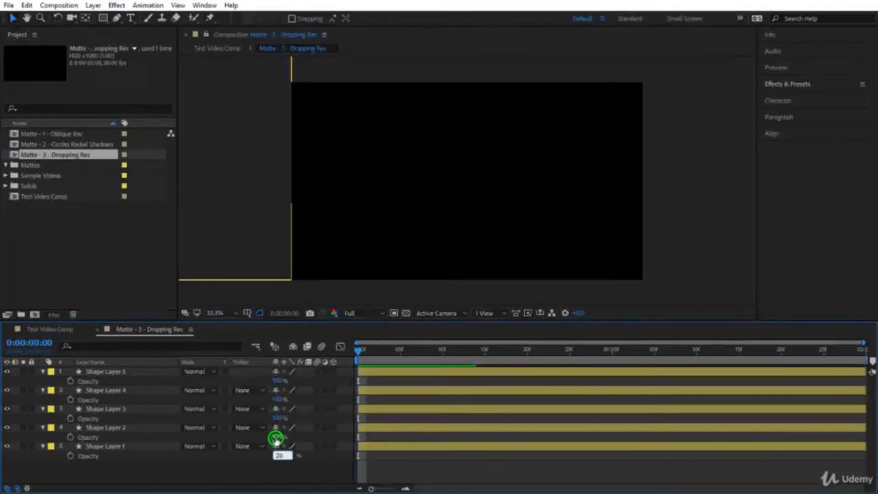
type("25")
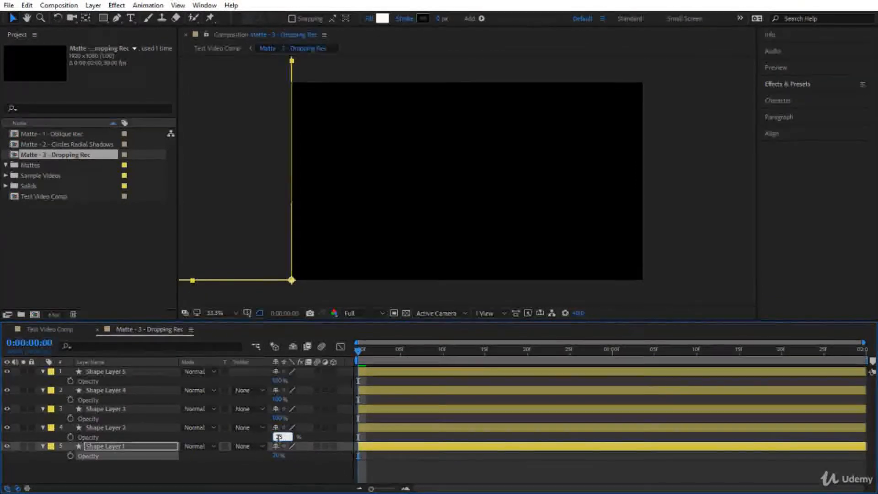
key("Return")
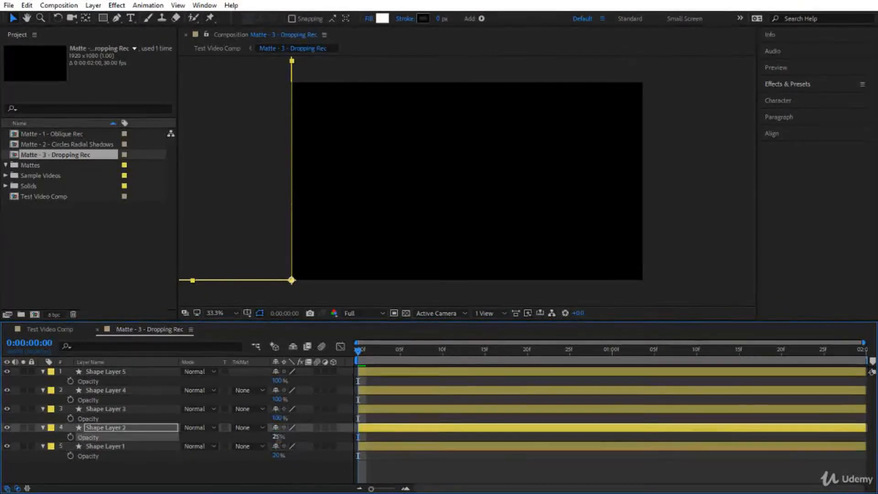
Set the opacity of Shape Layer 3 to 35% and Shape Layer 4 to 45%.
left_click(277, 417)
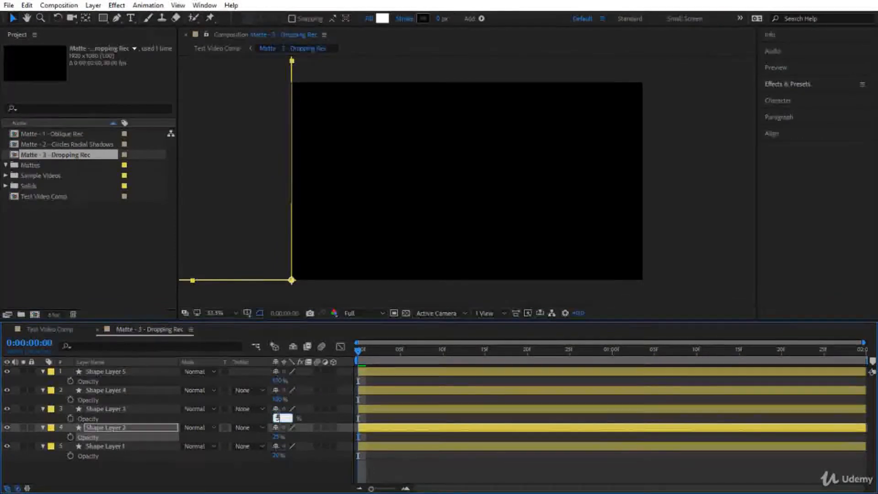
type("35")
key("Return")
left_click(280, 400)
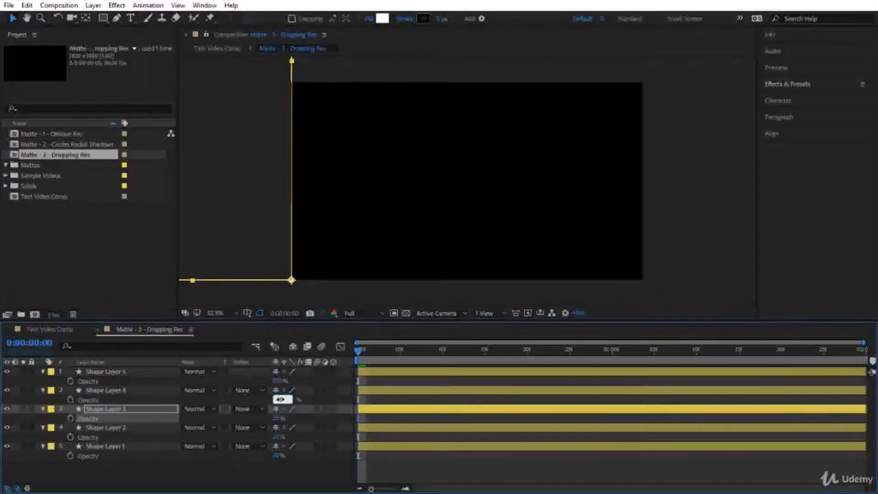
type("45")
key("Return")
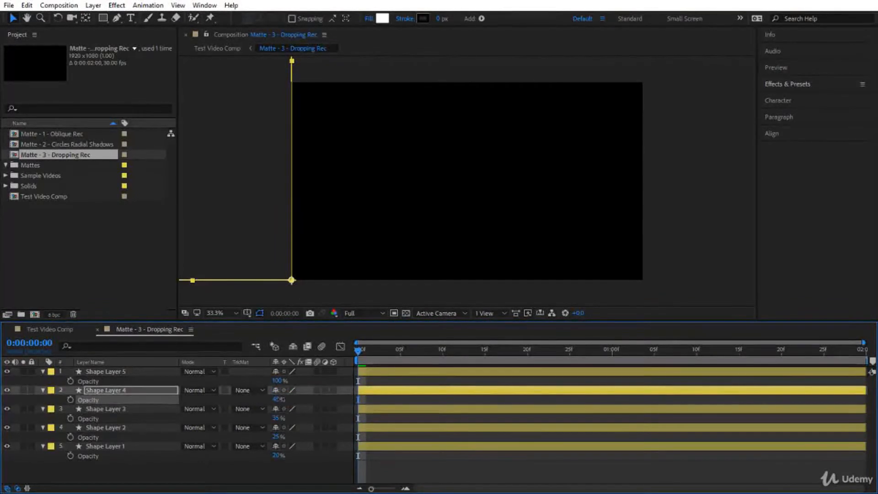
Stagger Shape Layers 2 to 5 to start at frames 5, 10, 15 and 20, and play the result.
left_click(379, 427)
left_click_drag(380, 427, 480, 415)
left_click_drag(438, 391, 568, 396)
left_click_drag(456, 373, 625, 376)
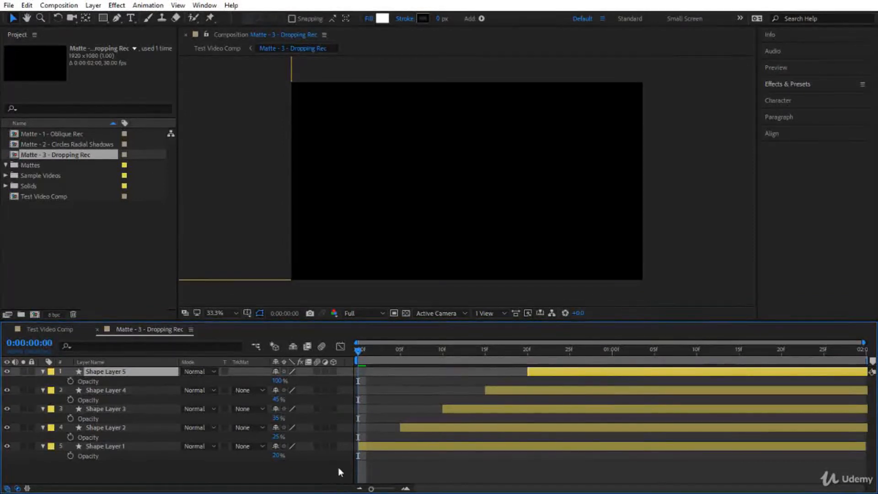
left_click(387, 467)
key("space")
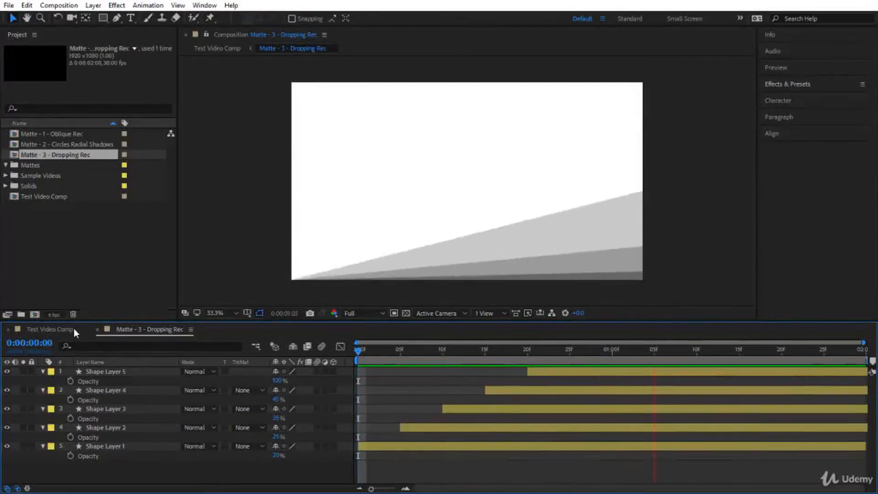
Preview the transition in Test Video Comp from 0:00:02:25 and scrub through it to 0:00:03:22.
left_click(65, 328)
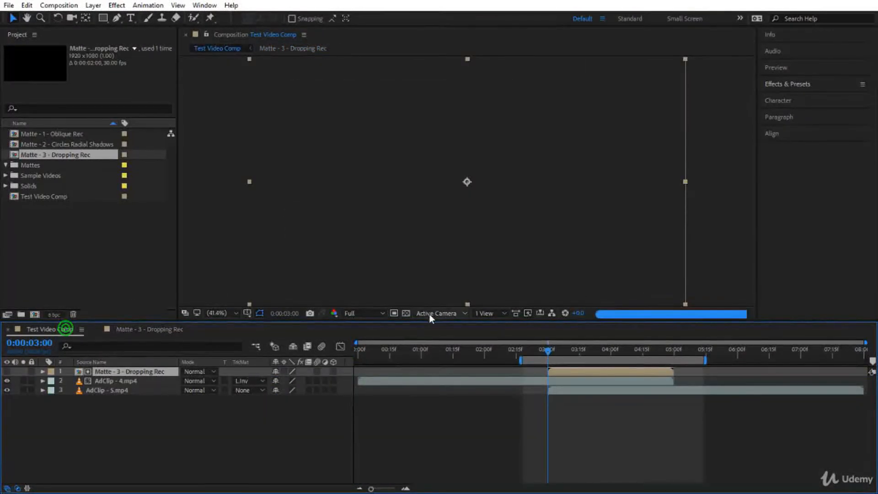
left_click(539, 352)
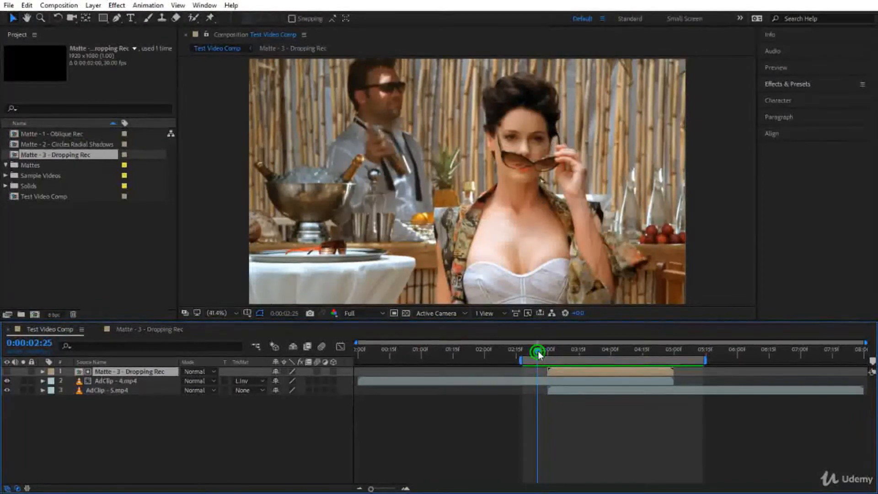
key("space")
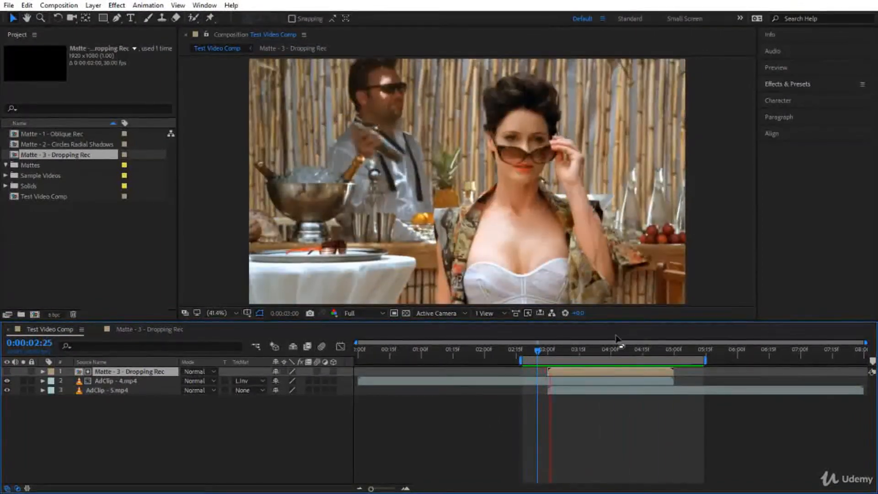
left_click(539, 350)
left_click_drag(545, 354, 595, 375)
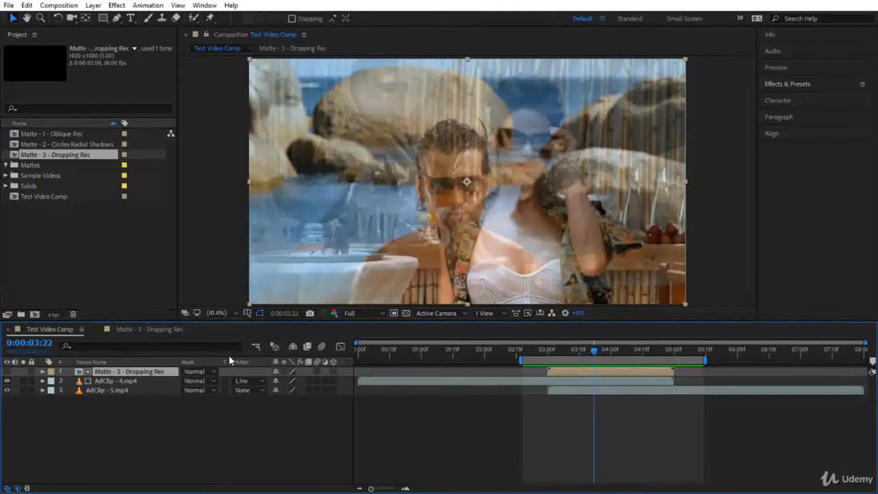
Pre-compose all five shape layers of Matte - 3 - Dropping Rec into a new composition named Matte 4 - Side 1.
left_click(166, 328)
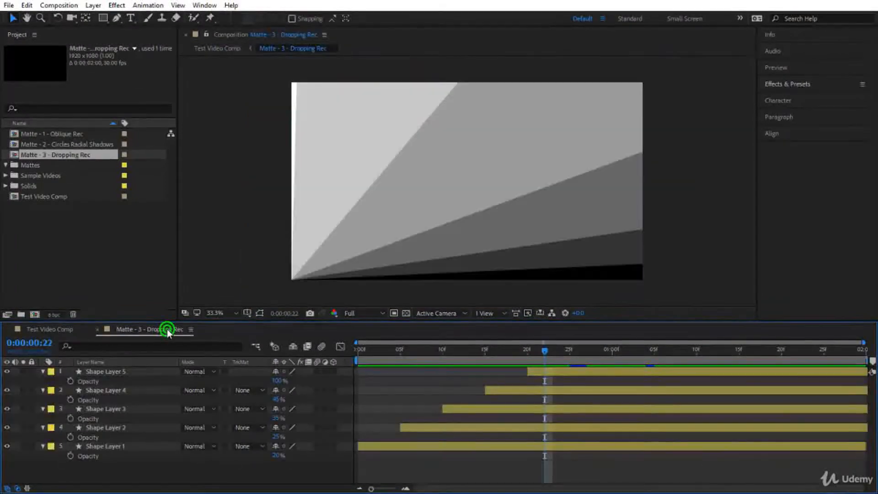
left_click(98, 370)
key("ctrl+a")
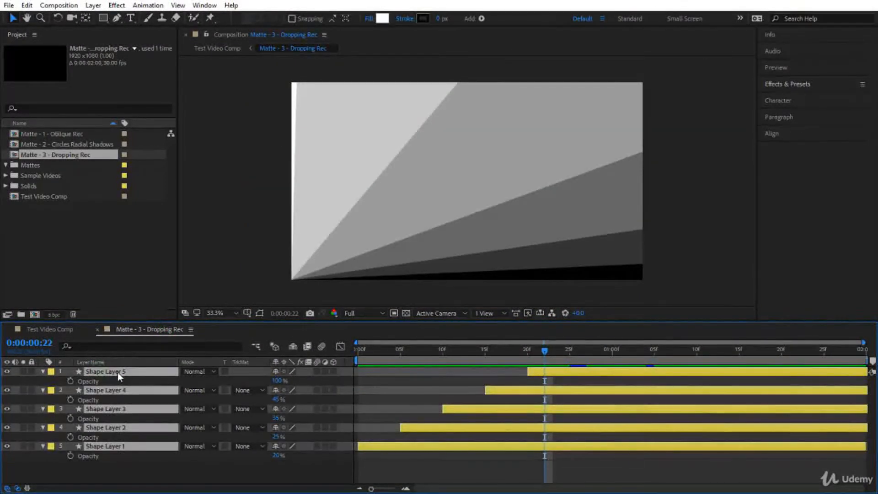
right_click(155, 390)
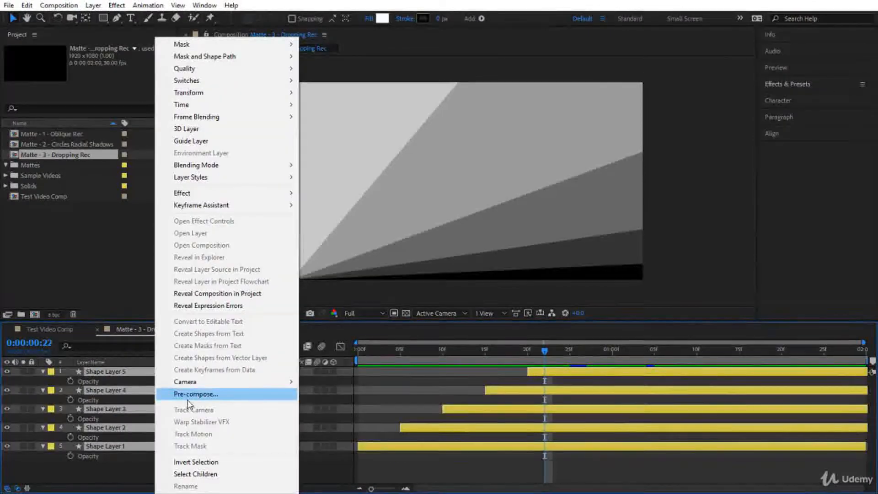
left_click(188, 399)
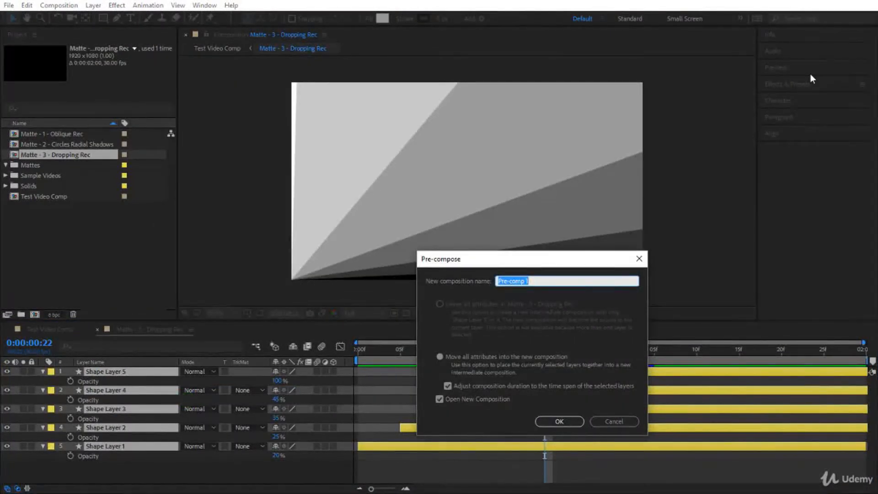
type("Matte 4 - Side 1")
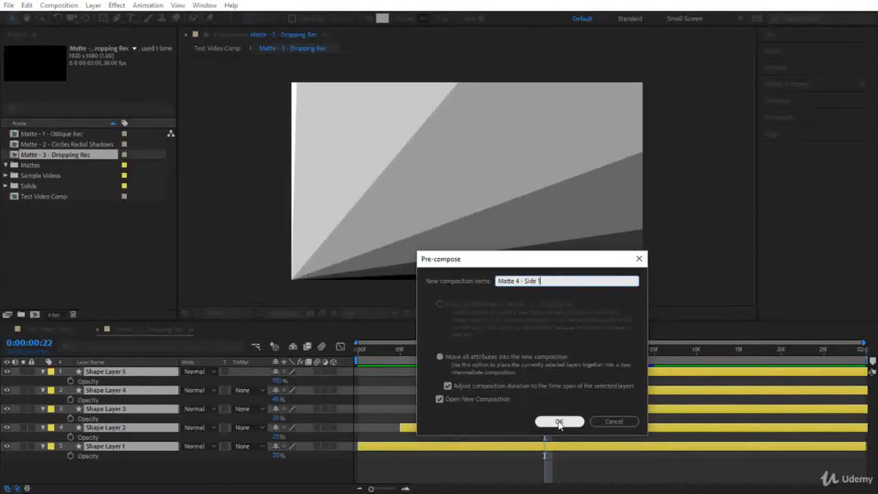
left_click(559, 421)
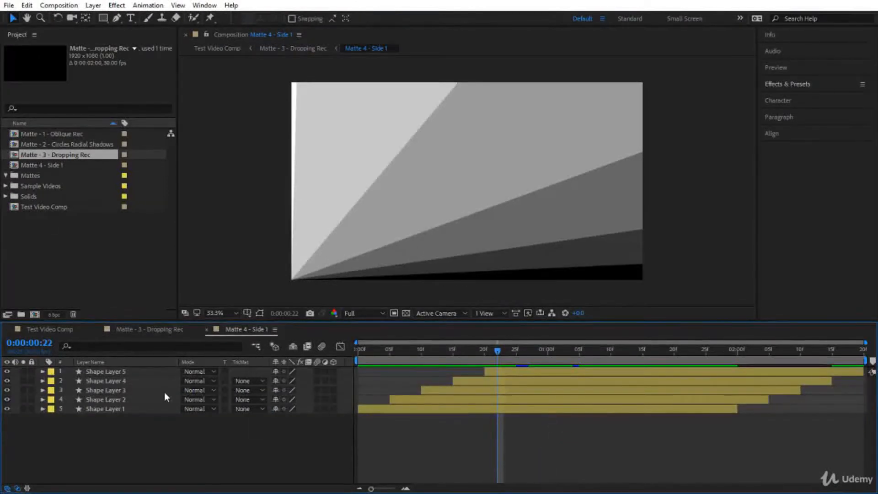
Duplicate the Matte 4 - Side 1 layer in Matte - 3 - Dropping Rec and flip the lower copy horizontally with a -100, 100% scale.
left_click(160, 334)
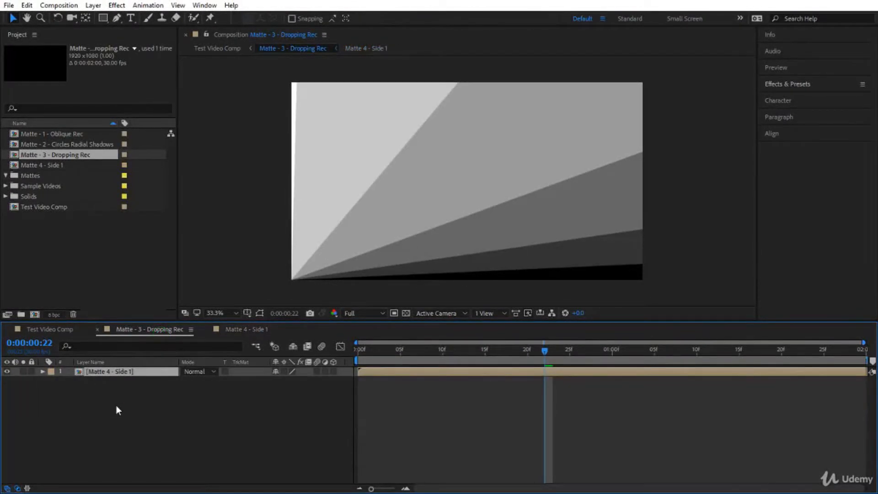
left_click(135, 367)
key("ctrl+d")
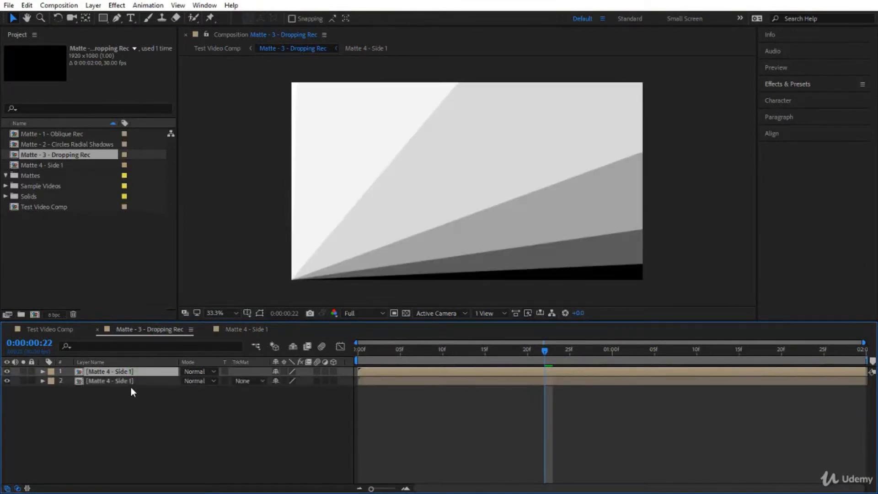
left_click_drag(396, 351, 497, 378)
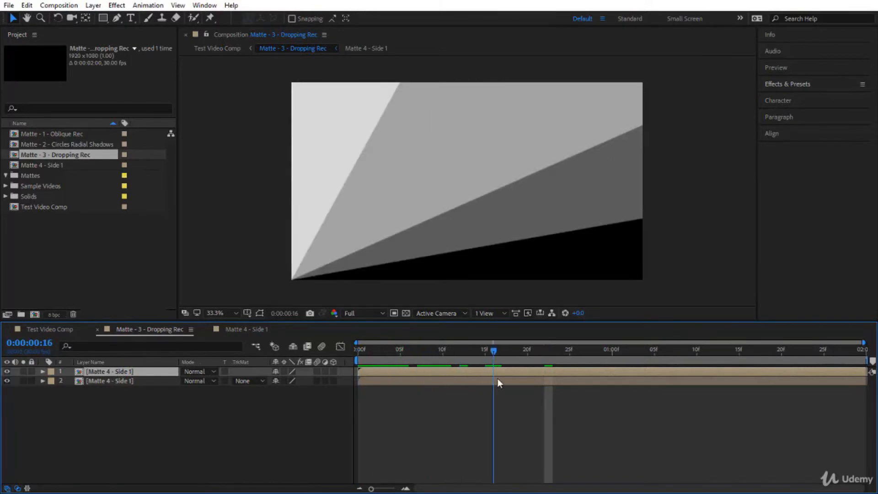
left_click(115, 380)
key("s")
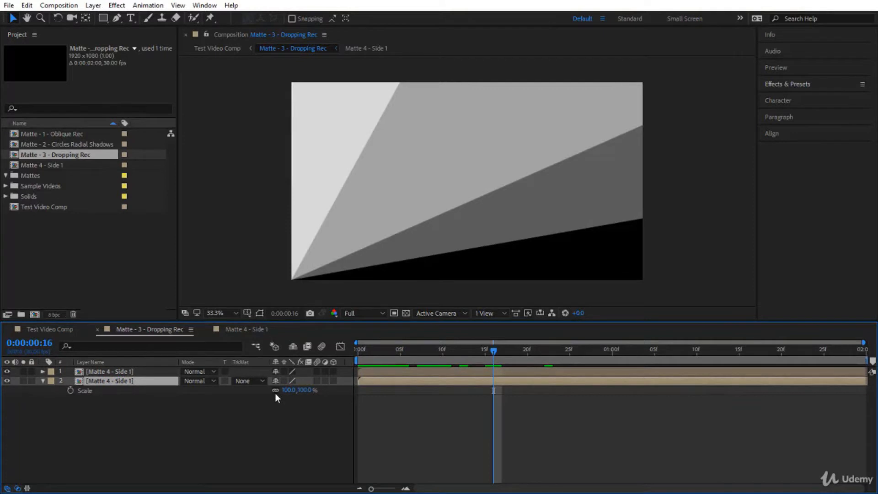
left_click(275, 392)
left_click(288, 392)
key("Return")
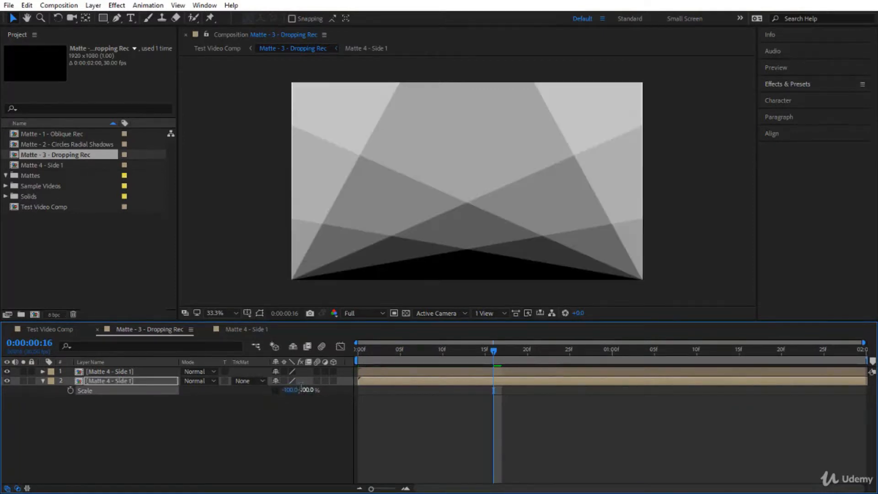
Hide the top Matte 4 - Side 1 layer to inspect the flipped copy alone, and show it again.
left_click(259, 313)
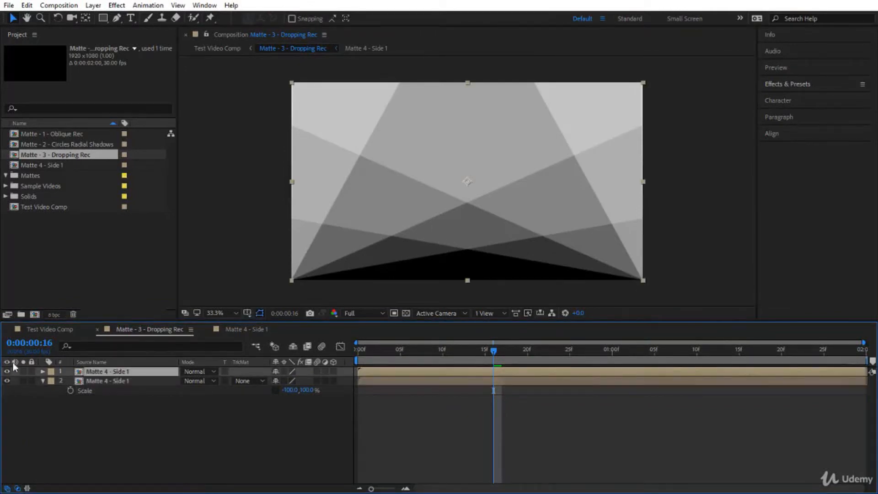
left_click(7, 372)
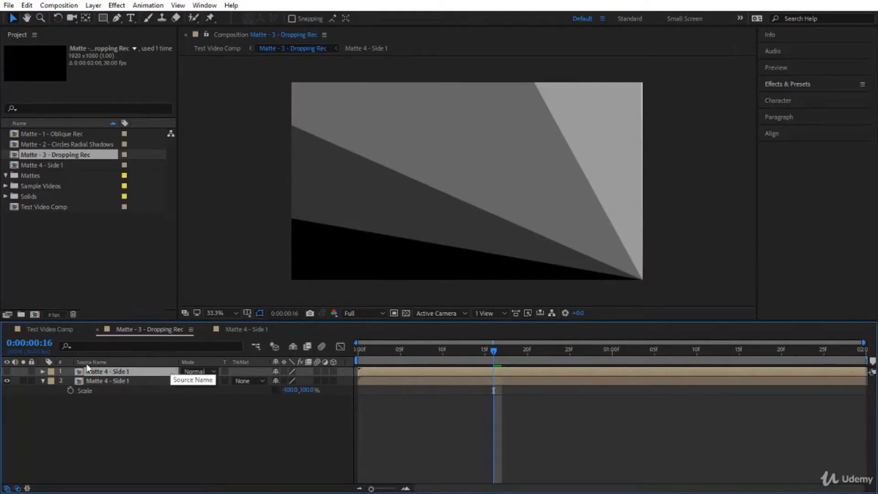
left_click(7, 373)
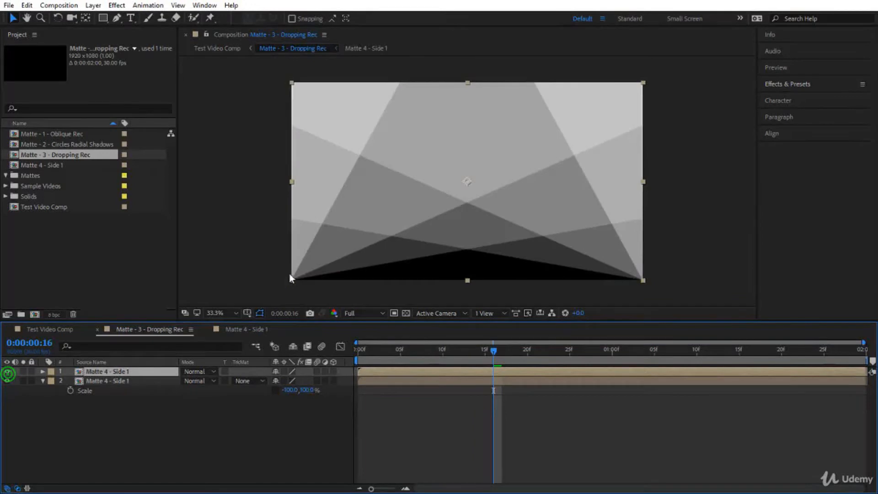
Play the mirrored transition in Test Video Comp from 0:00:02:25 and scrub to 0:00:03:19.
left_click(62, 329)
left_click(537, 350)
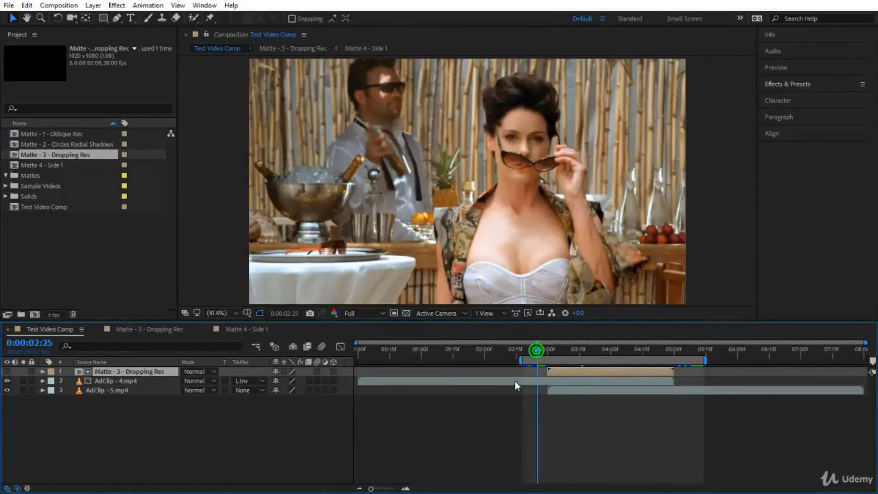
key("space")
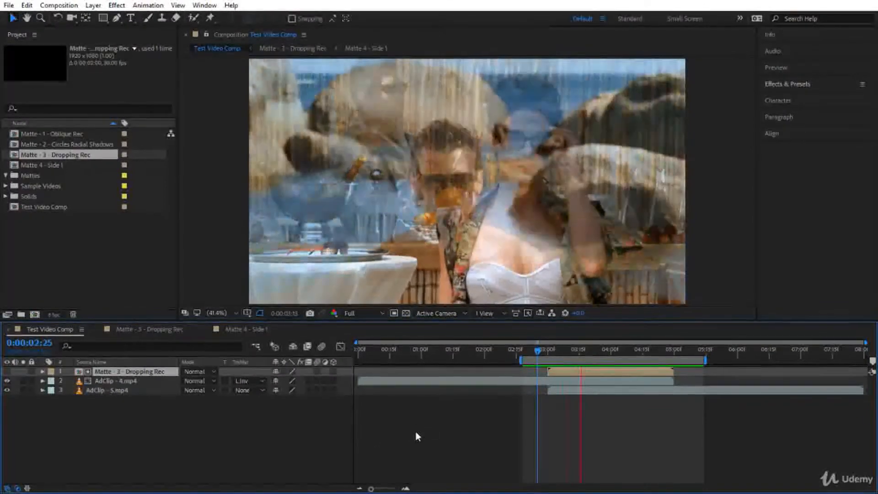
left_click_drag(539, 350, 588, 362)
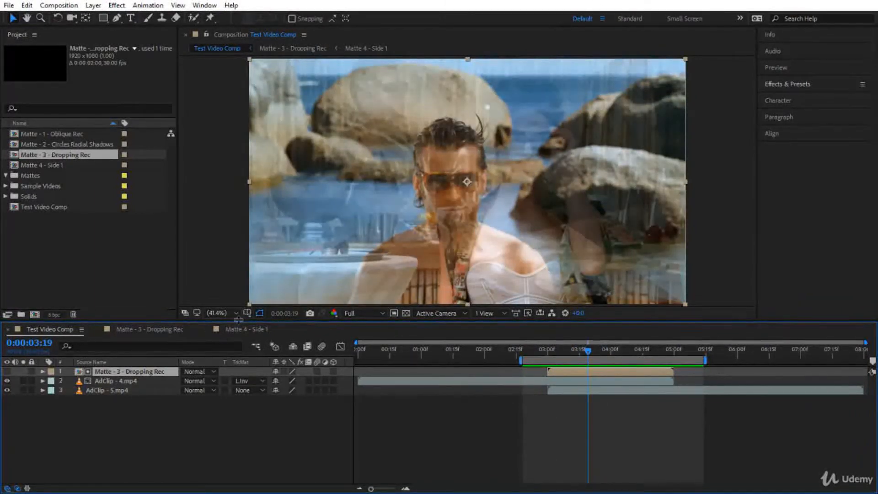
Duplicate the top layer in Matte - 3 - Dropping Rec, flip the copy vertically with a 100, -100% scale, and solo it.
left_click(151, 329)
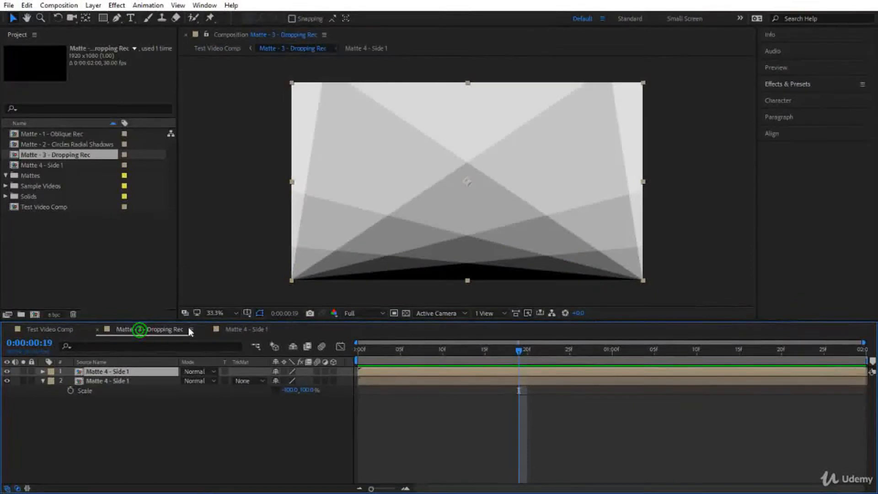
key("ctrl+d")
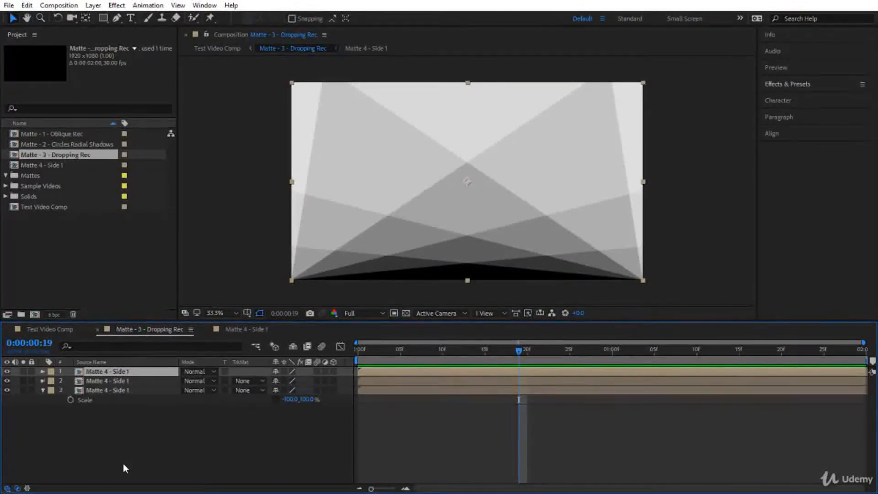
key("s")
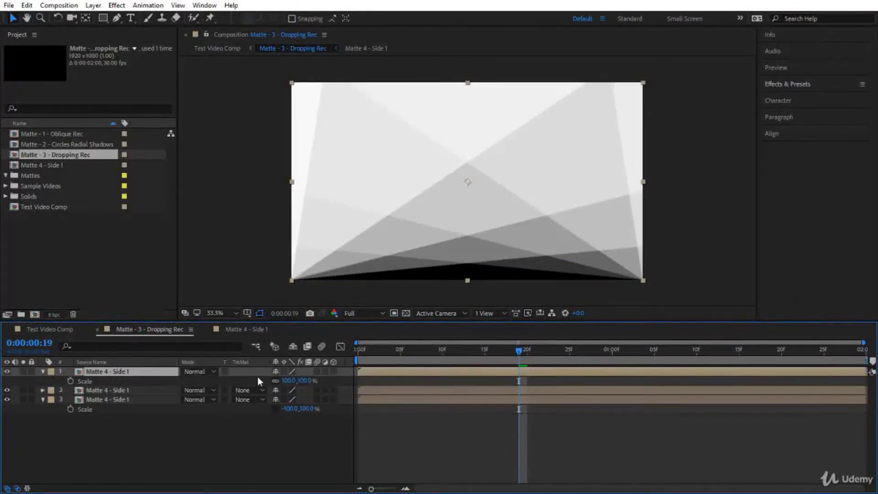
left_click(276, 380)
left_click(304, 380)
type("-100")
key("Return")
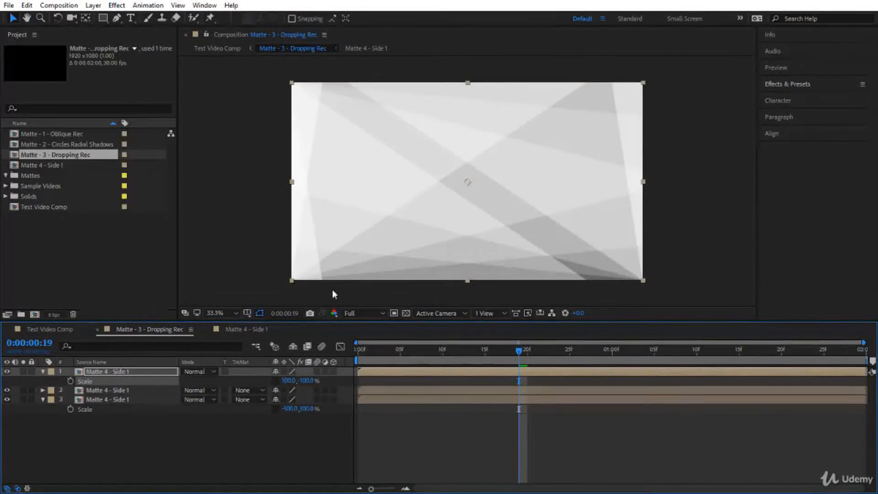
left_click(24, 371)
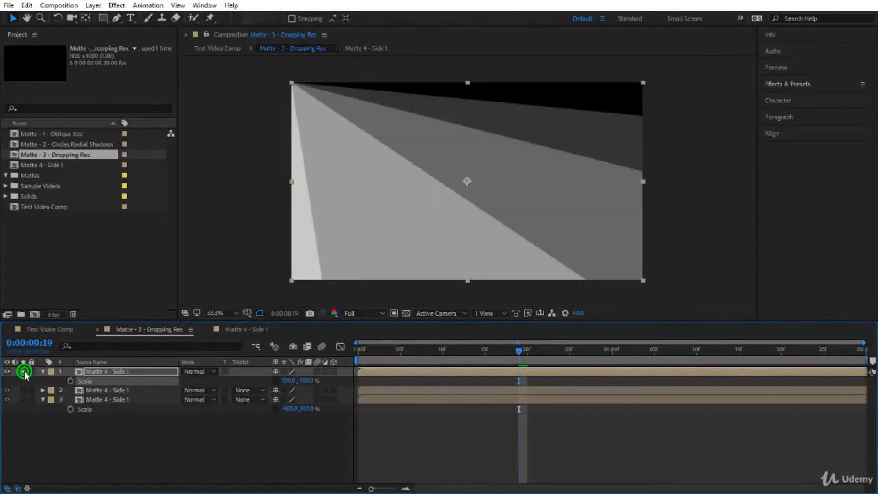
Duplicate the vertically flipped layer and set the copy's horizontal scale to -100%.
left_click(106, 370)
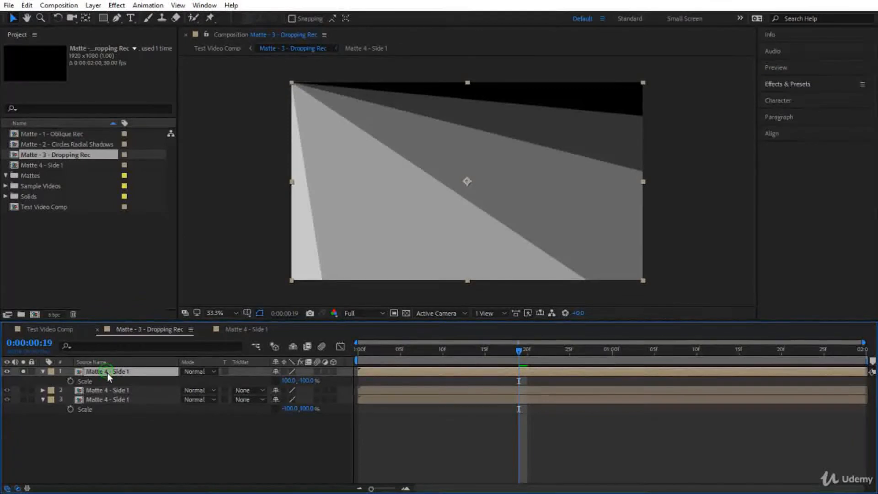
key("ctrl+d")
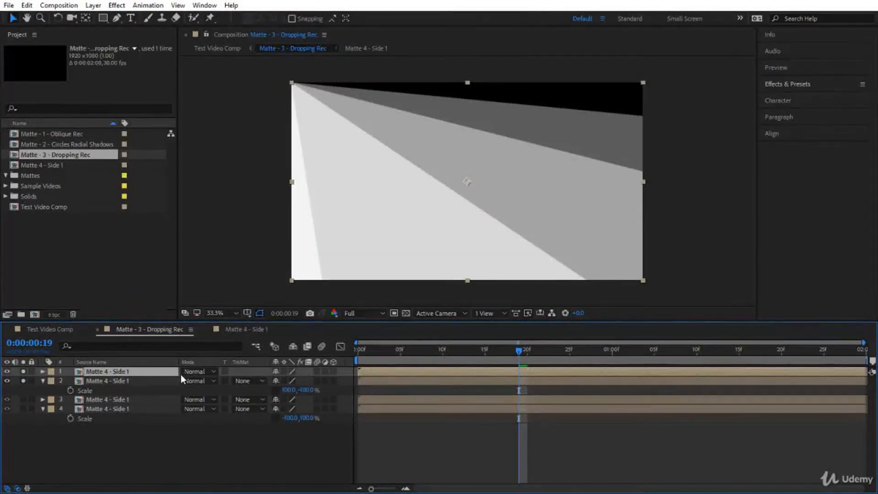
key("s")
left_click(288, 382)
type("-100")
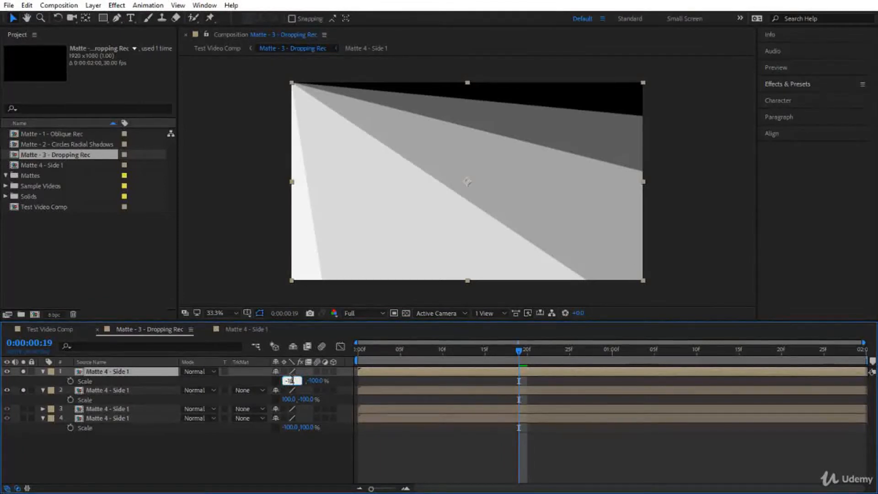
key("Return")
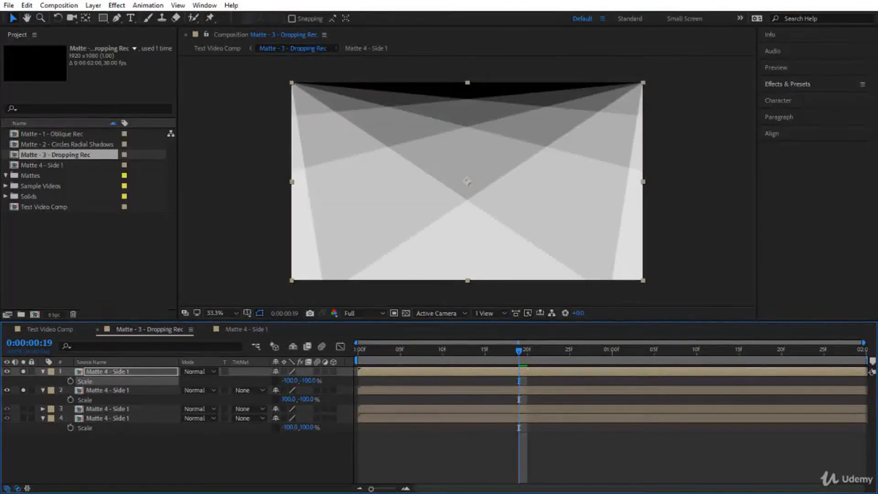
Turn off solo on the two upper layers and play all four layers from the start.
left_click(25, 392)
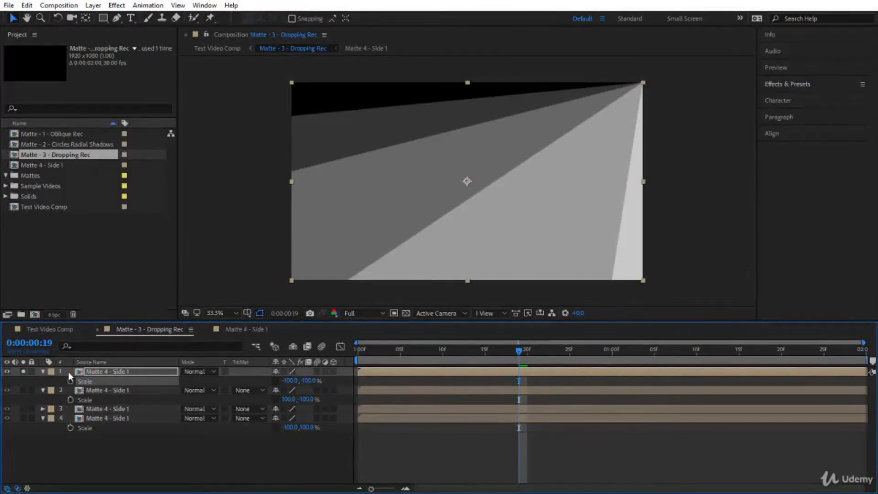
left_click(24, 372)
left_click_drag(412, 355, 256, 355)
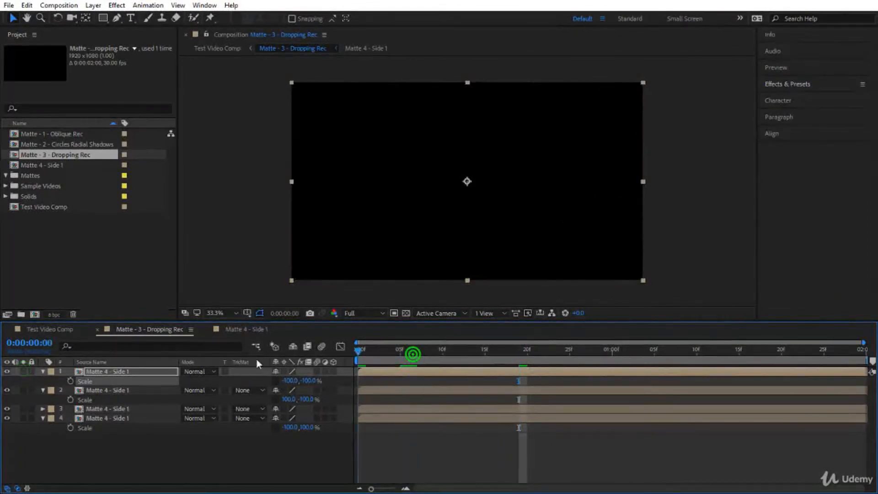
key("space")
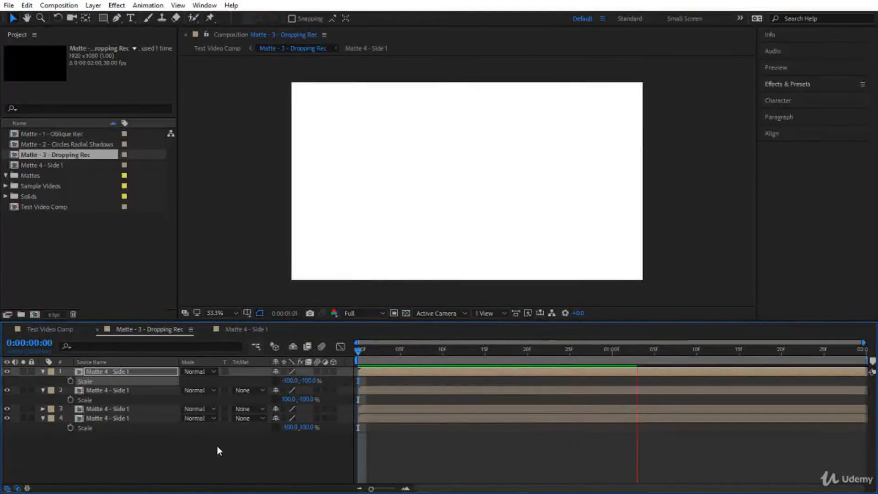
Play and scrub the Matte - 3 - Dropping Rec transition in Test Video Comp, starting shortly before 0:00:03:00.
left_click(59, 329)
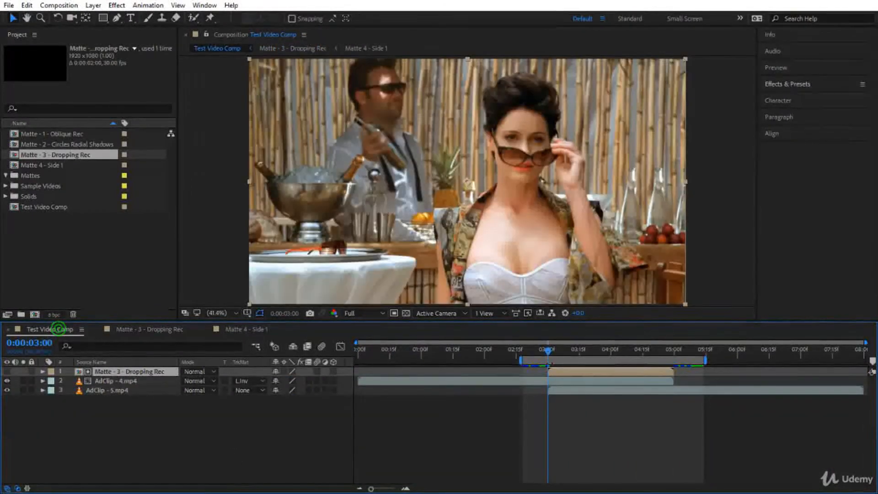
left_click(537, 351)
key("space")
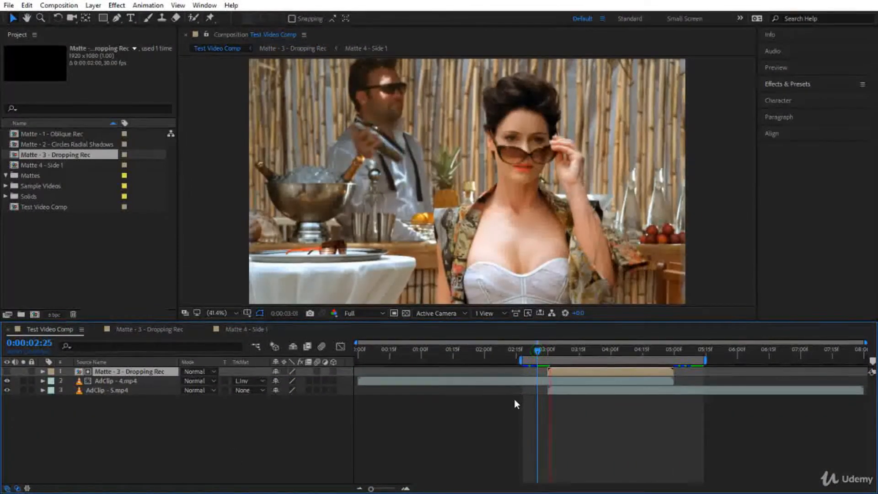
left_click_drag(538, 351, 586, 364)
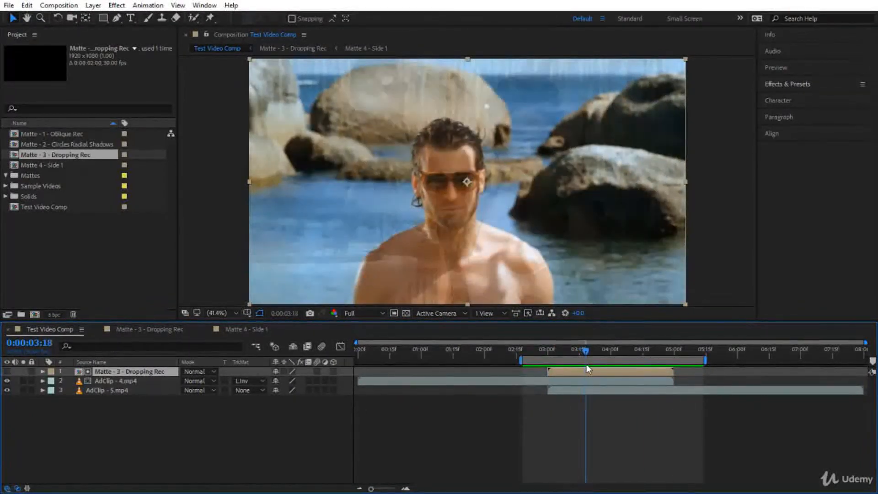
left_click_drag(586, 364, 594, 365)
left_click_drag(610, 366, 534, 368)
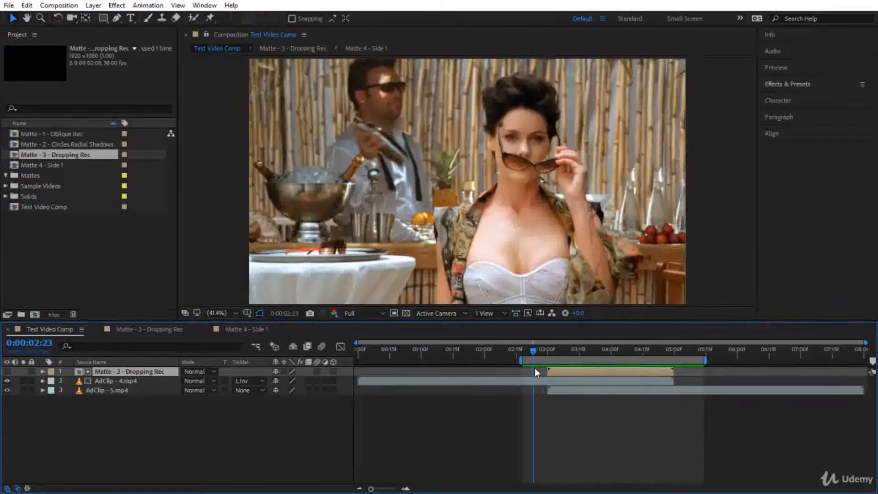
key("space")
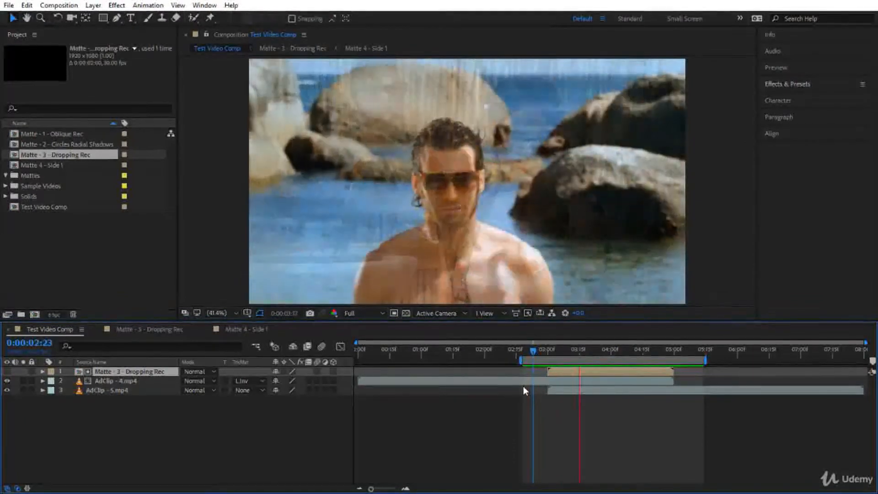
left_click(534, 351)
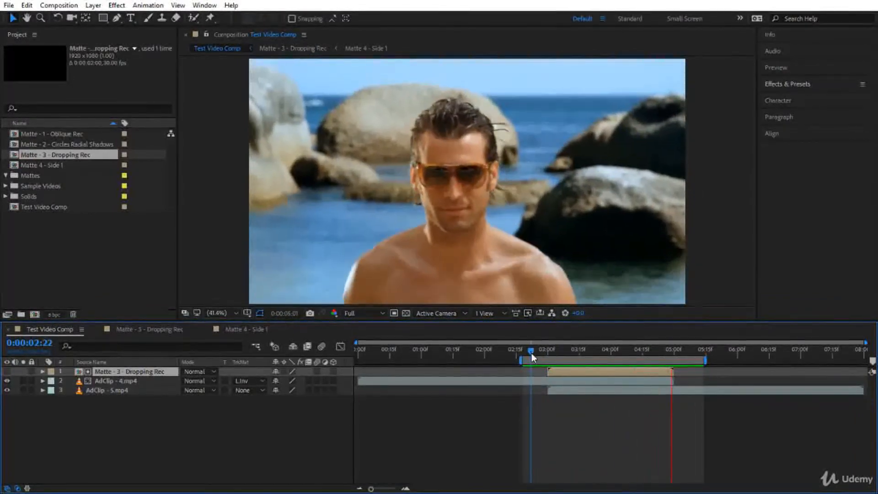
left_click(574, 351)
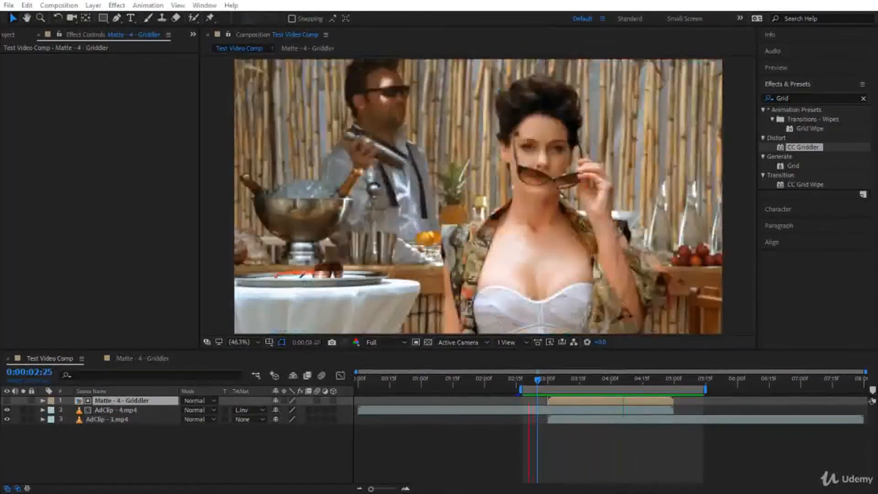
Play the finished grid transition from 0:00:02:24 and compare Test Video Comp with the empty Matte - 4 - Griddler composition.
left_click(535, 380)
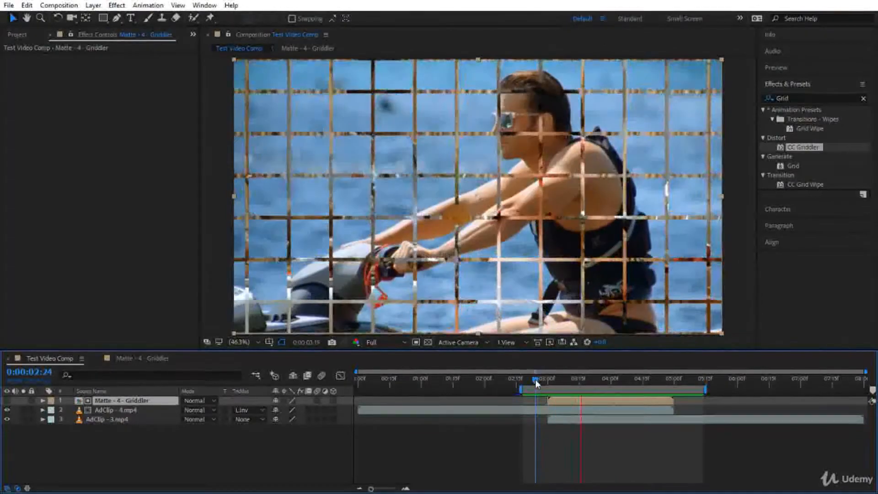
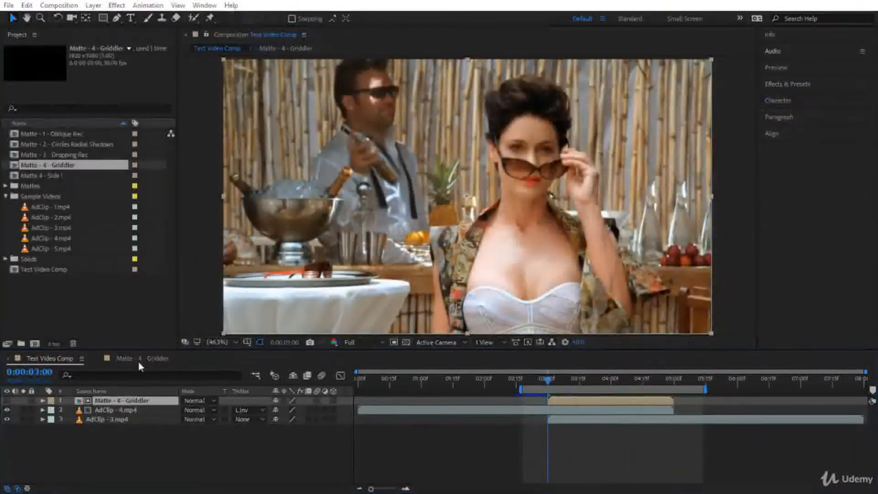
left_click(137, 360)
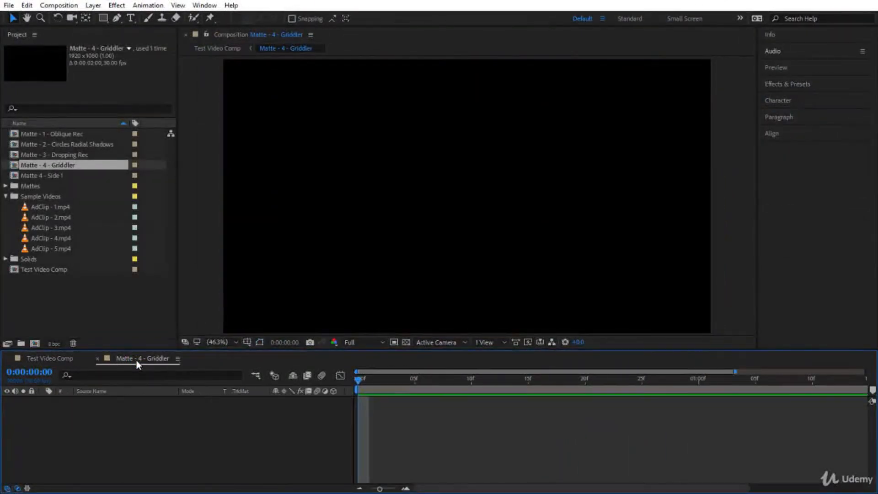
left_click(50, 358)
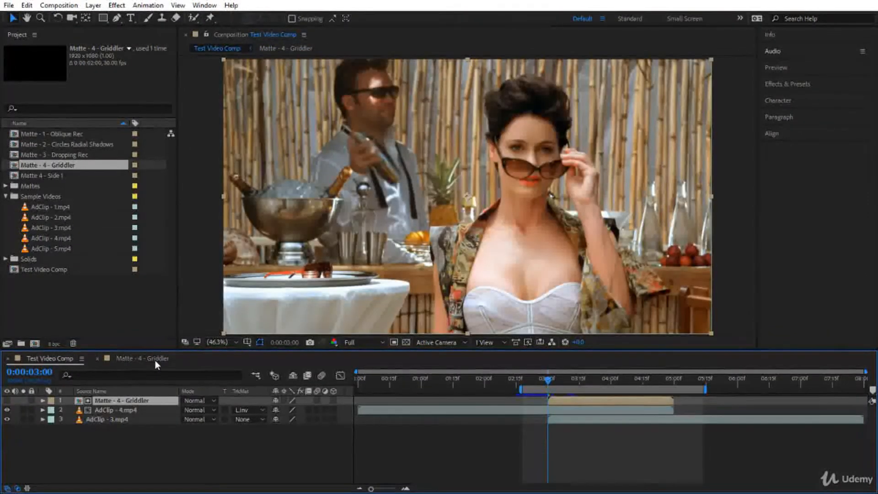
Add a full-frame white rectangle shape layer in Matte - 4 - Griddler and apply the CC Griddler effect to it.
left_click(129, 359)
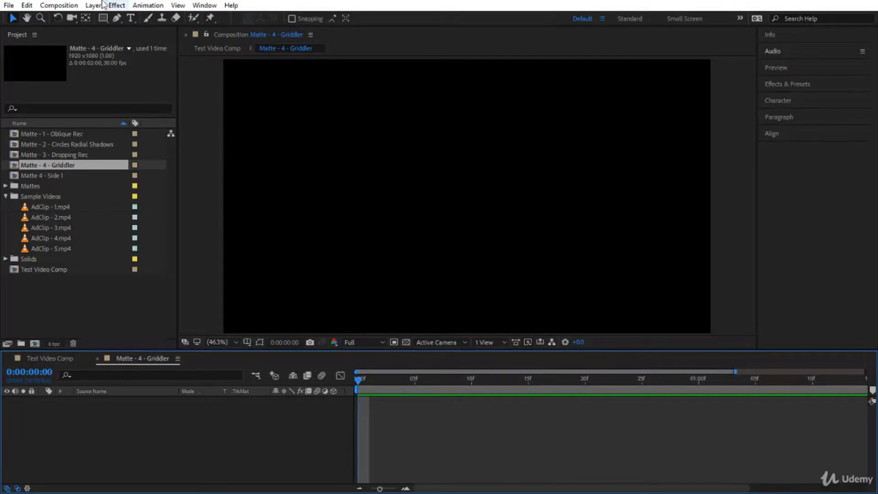
double_click(102, 19)
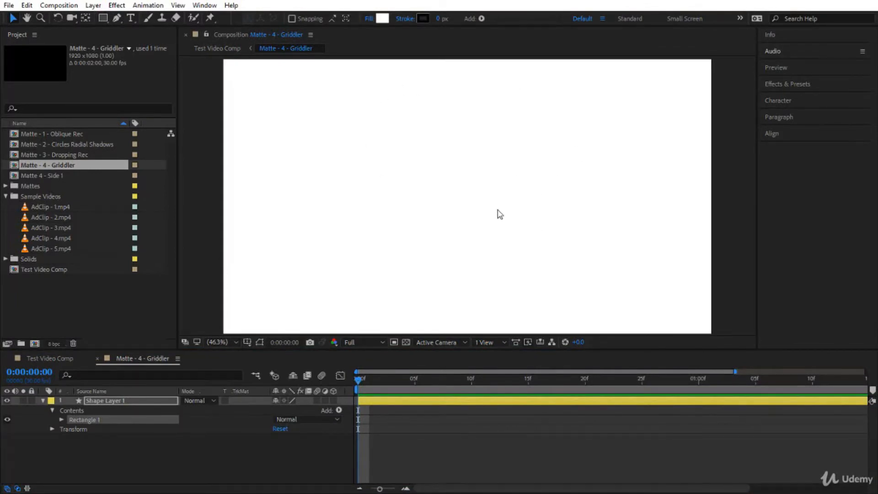
left_click(805, 84)
left_click(807, 98)
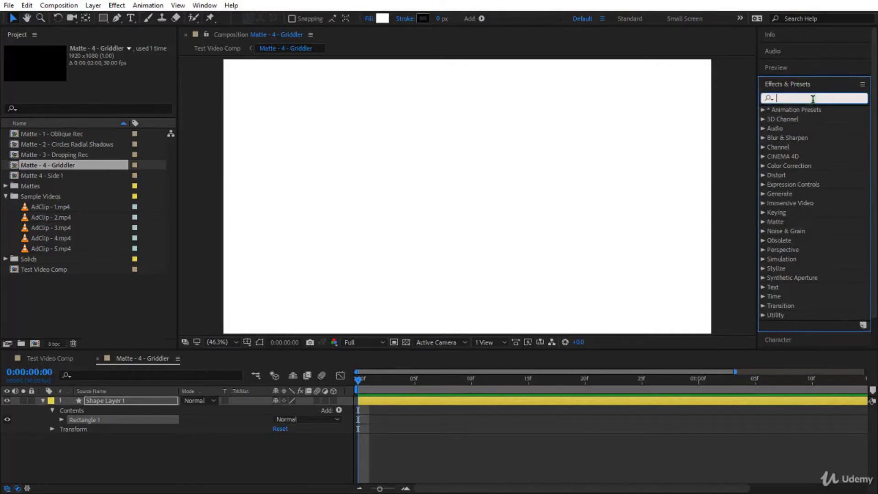
type("Grid")
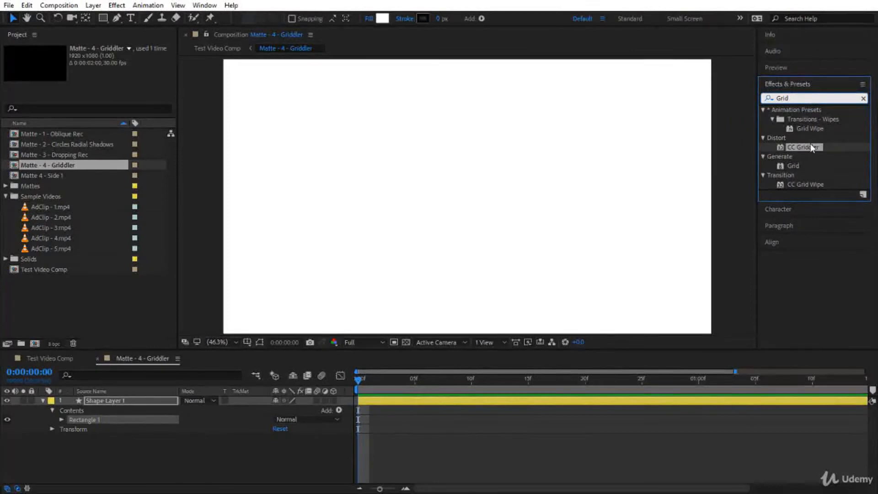
left_click_drag(810, 145, 594, 170)
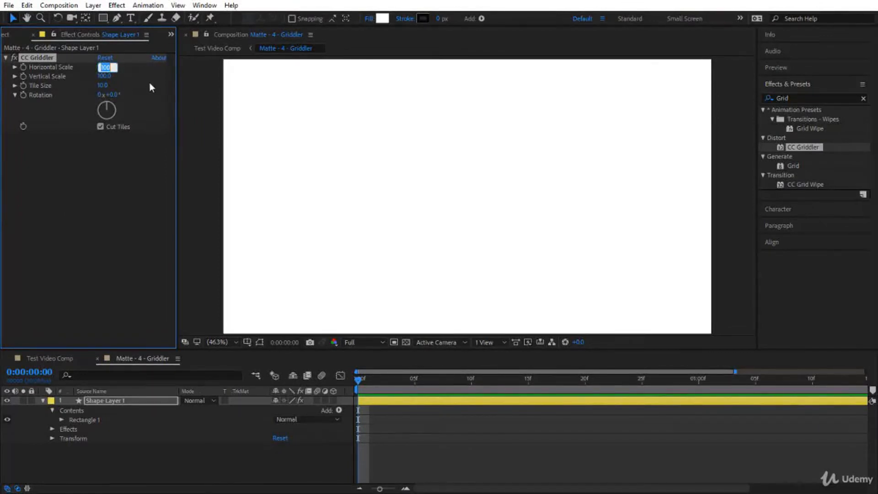
Test CC Griddler with Horizontal Scale and Vertical Scale at 50 separately, and with both at 50 together.
type("50")
key("Return")
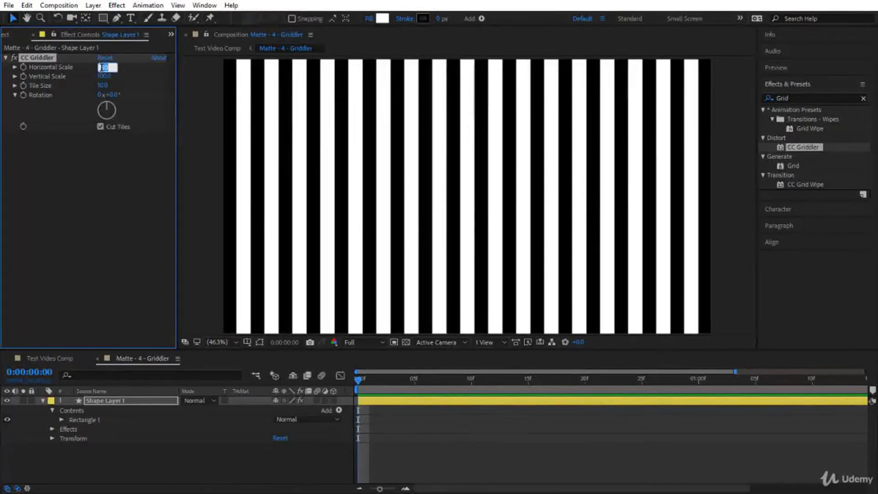
type("100")
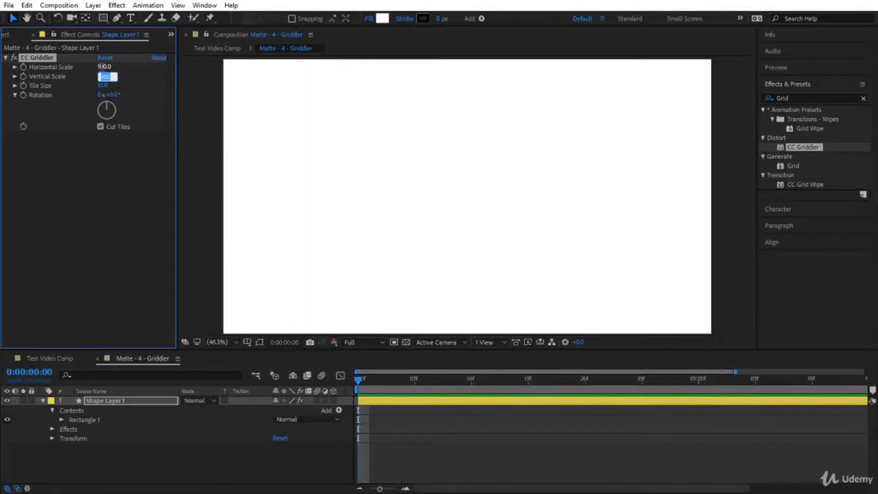
key("Return")
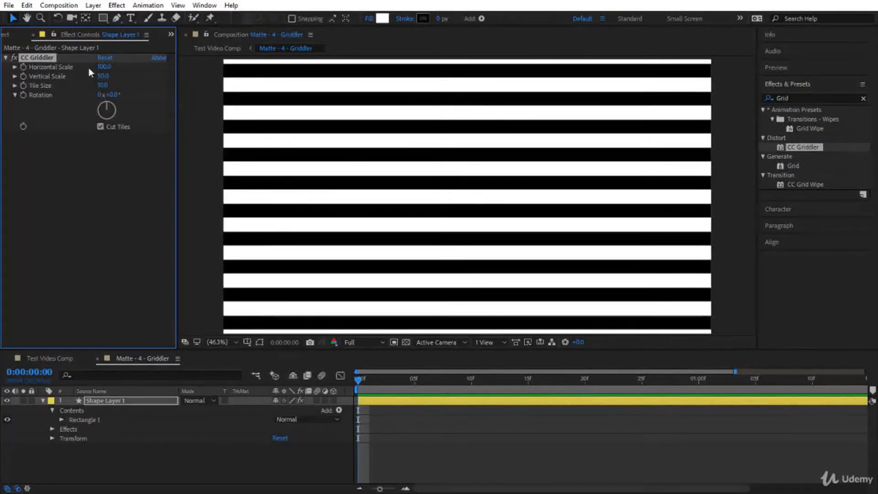
left_click(113, 66)
type("5")
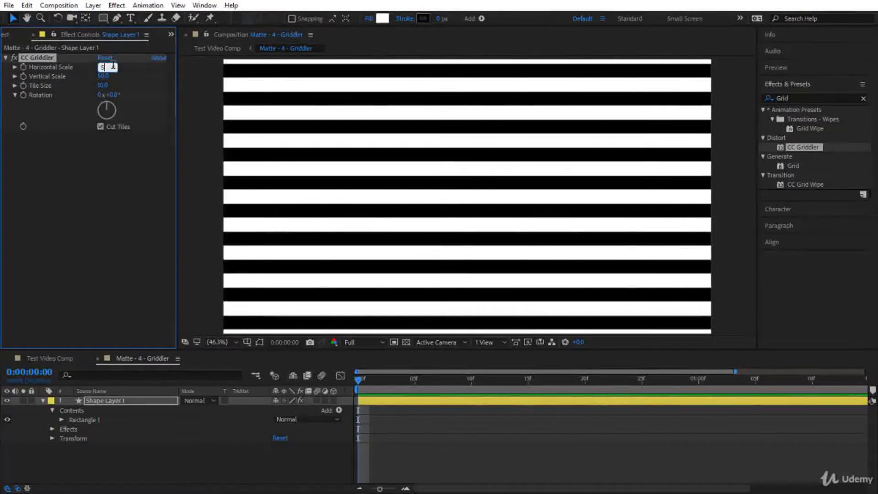
type("0")
key("Return")
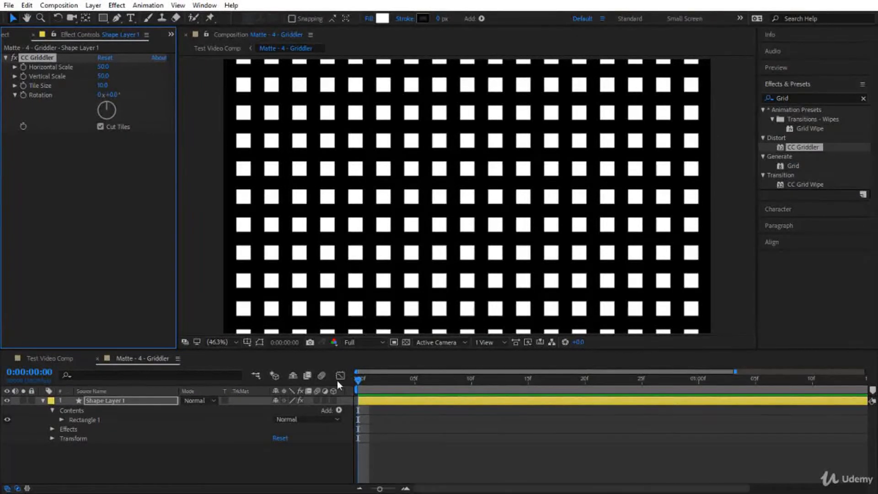
At 0:00:01:00, set CC Griddler's Horizontal Scale and Vertical Scale to 100 and add a keyframe for Horizontal Scale.
left_click(357, 379)
key("space")
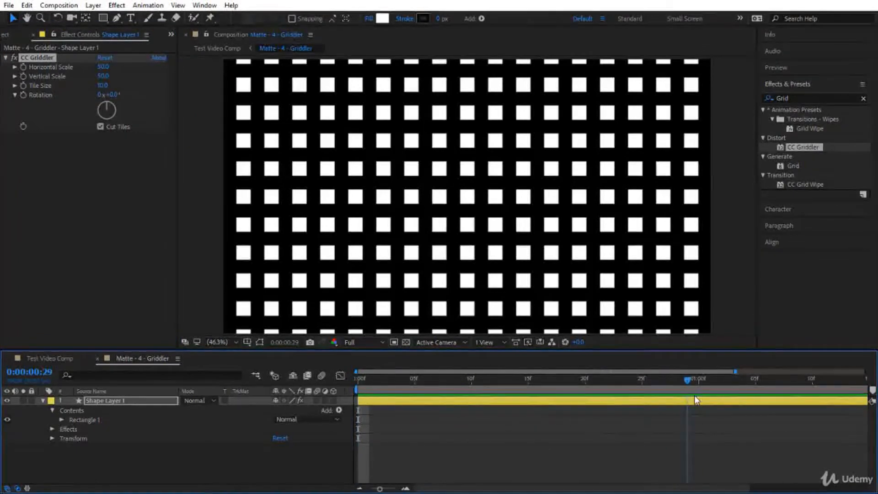
left_click(103, 66)
type("100")
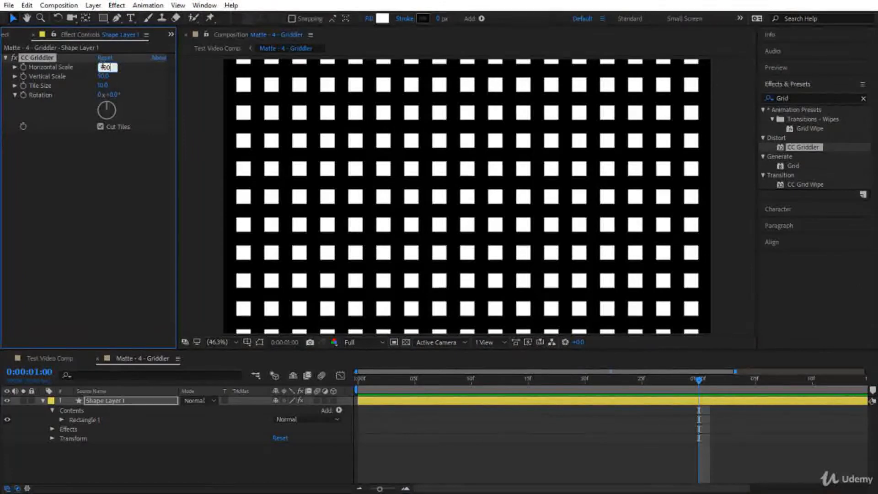
key("Tab")
type("100")
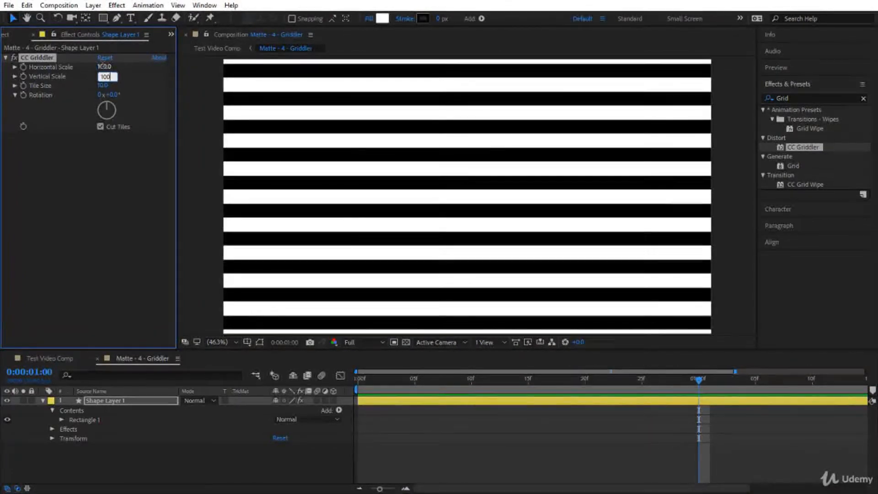
key("Return")
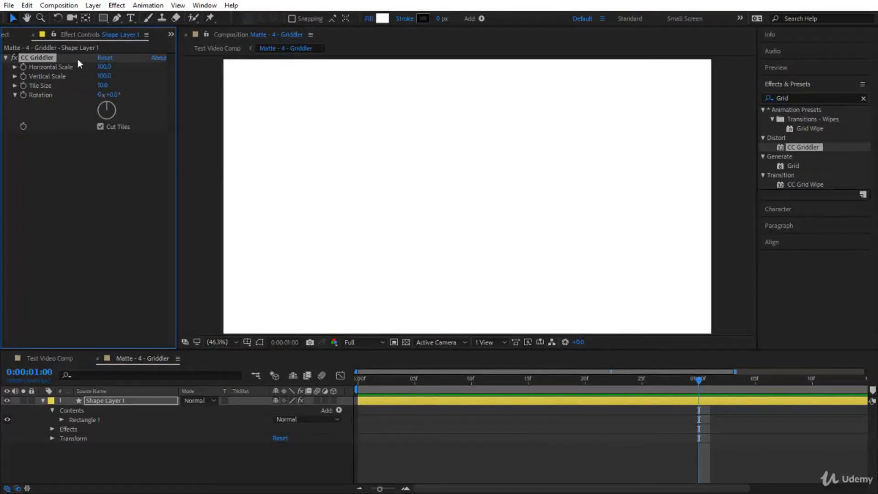
left_click(22, 67)
Keyframe CC Griddler's Horizontal Scale to 0 at 0:00:00:00.
left_click_drag(698, 379, 687, 380)
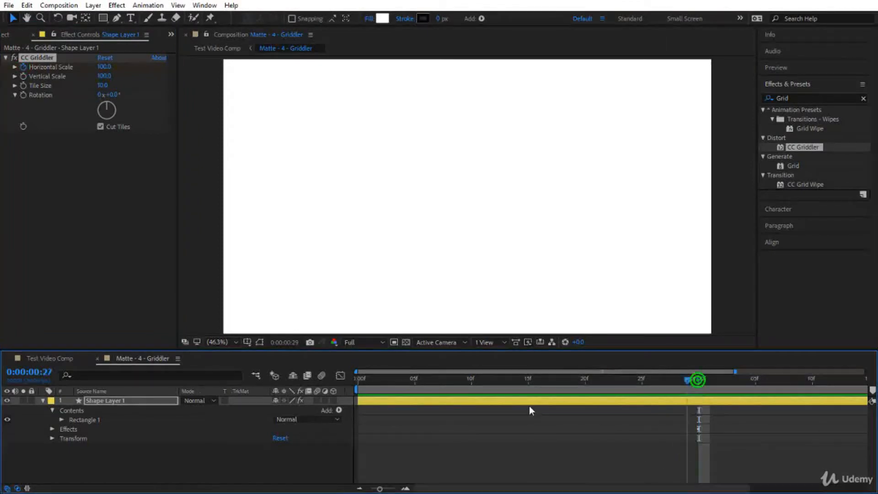
left_click(108, 67)
type("0")
key("Return")
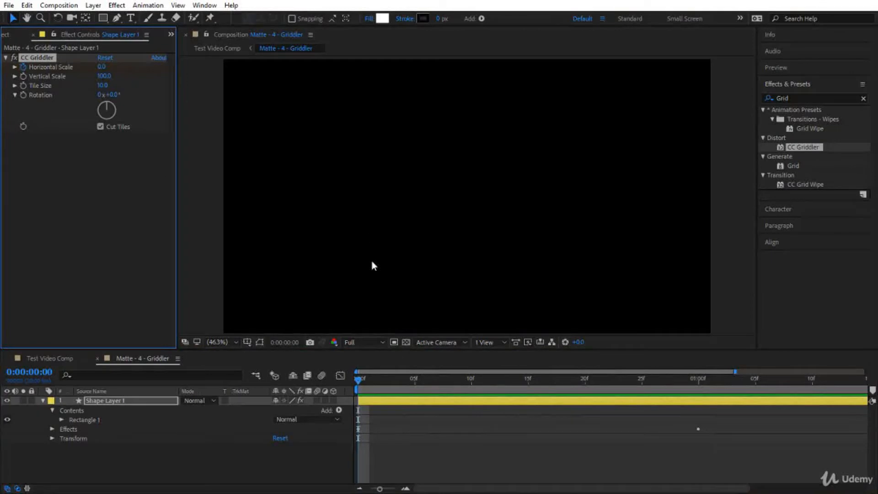
Play the vertical stripe animation in Matte - 4 - Griddler and scrub through it to 0:00:00:13.
key("space")
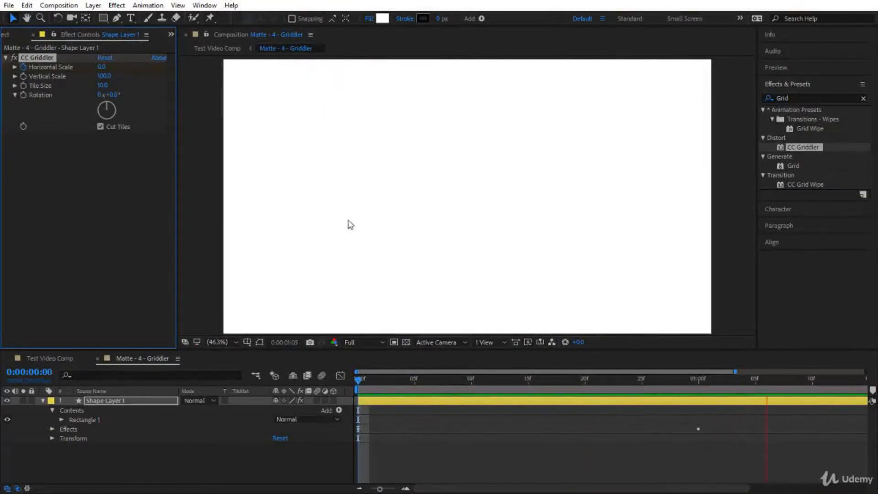
left_click_drag(356, 380, 471, 380)
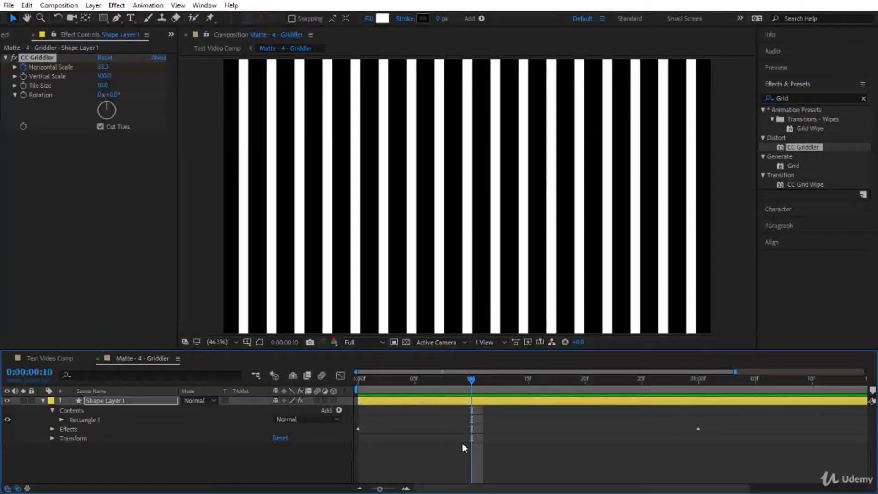
key("space")
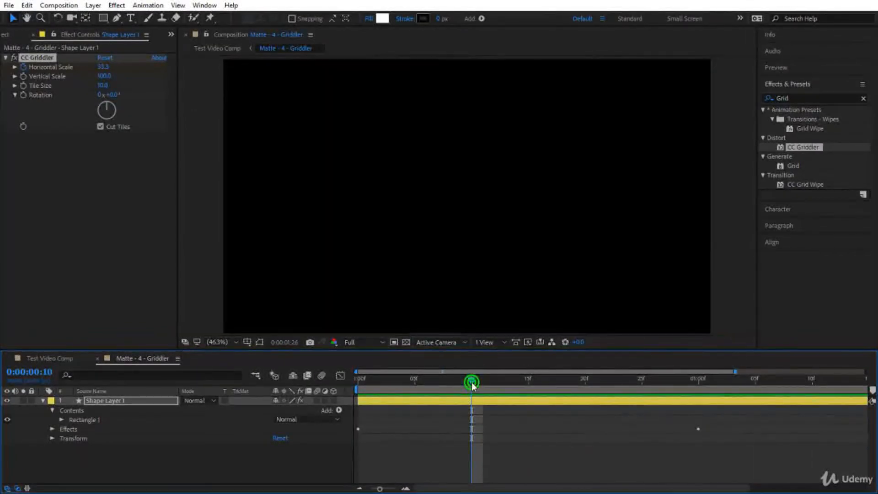
left_click_drag(471, 382, 505, 382)
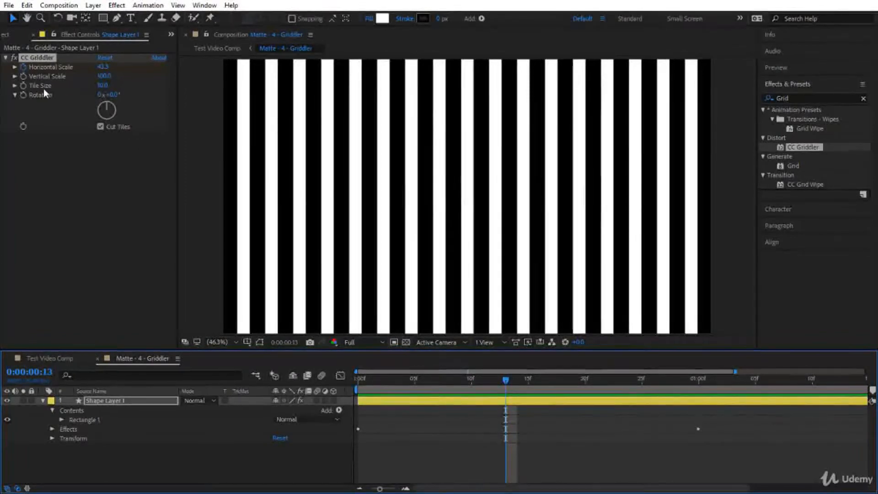
Set CC Griddler's Tile Size to 50.
left_click(101, 86)
type("50")
key("Return")
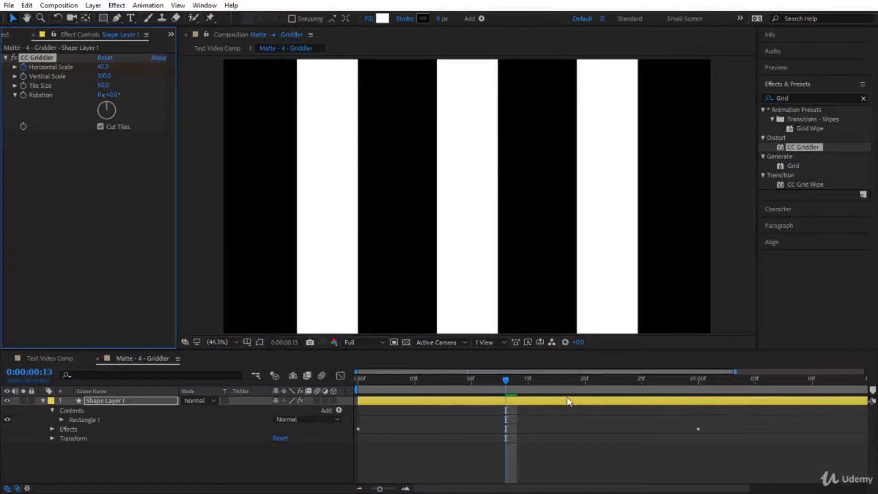
Play and scrub the wide-stripe matte from the start, and preview its transition in Test Video Comp from 0:00:02:23.
left_click(506, 382)
key("space")
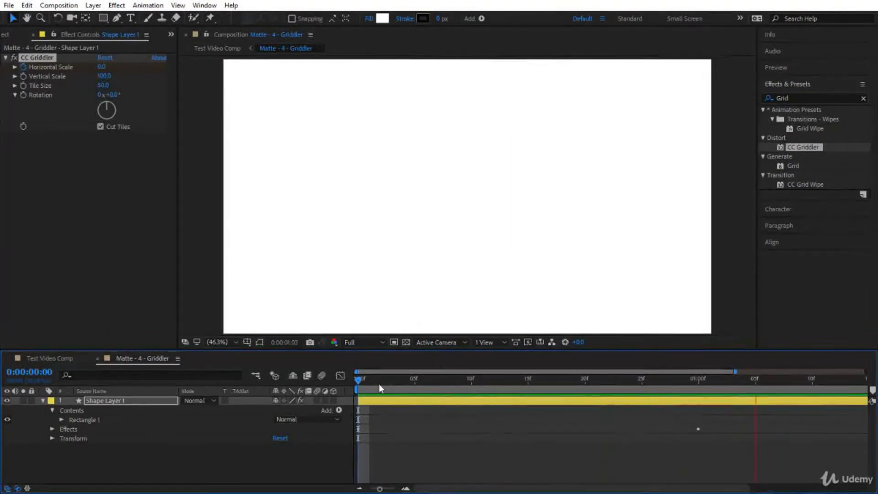
left_click_drag(361, 380, 414, 380)
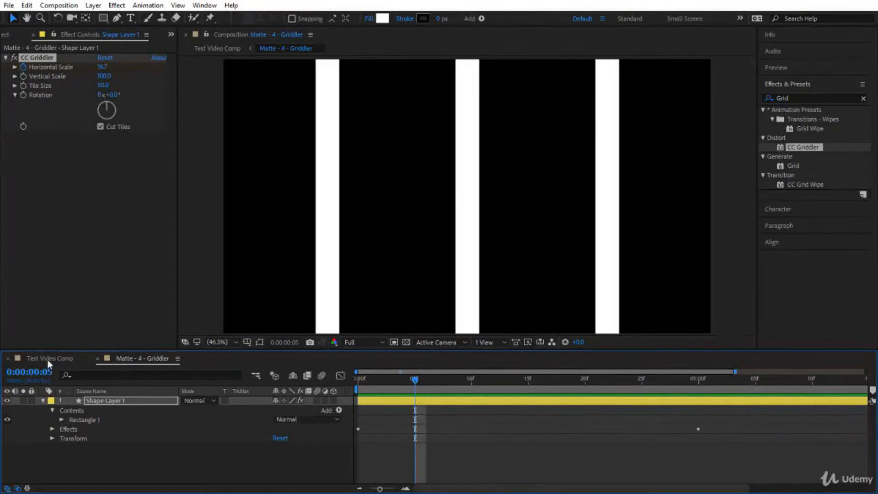
left_click(48, 358)
left_click(534, 380)
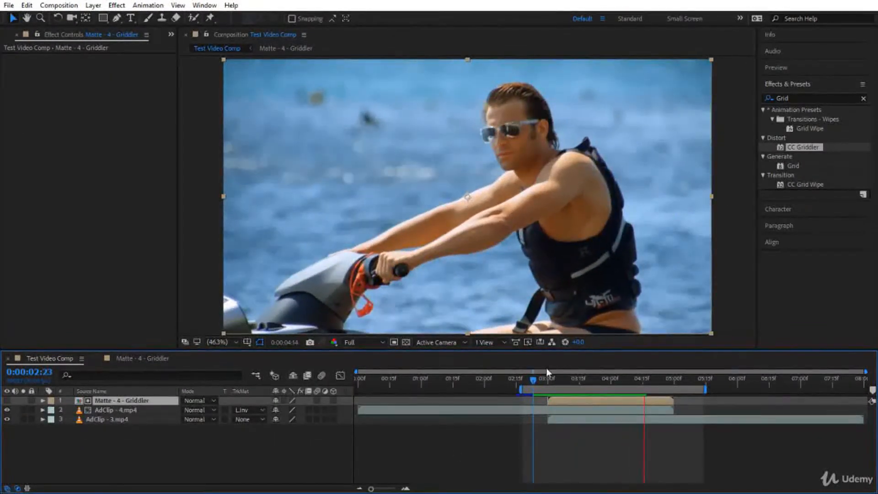
Scrub the wide-stripe transition in Test Video Comp, and set CC Griddler's Tile Size to 30 in Matte - 4 - Griddler.
left_click_drag(534, 380, 586, 399)
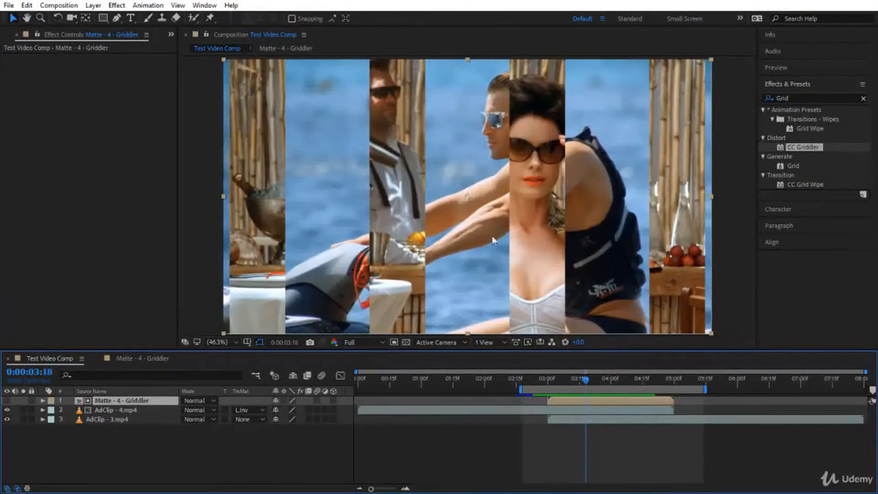
left_click_drag(586, 379, 533, 378)
left_click(153, 359)
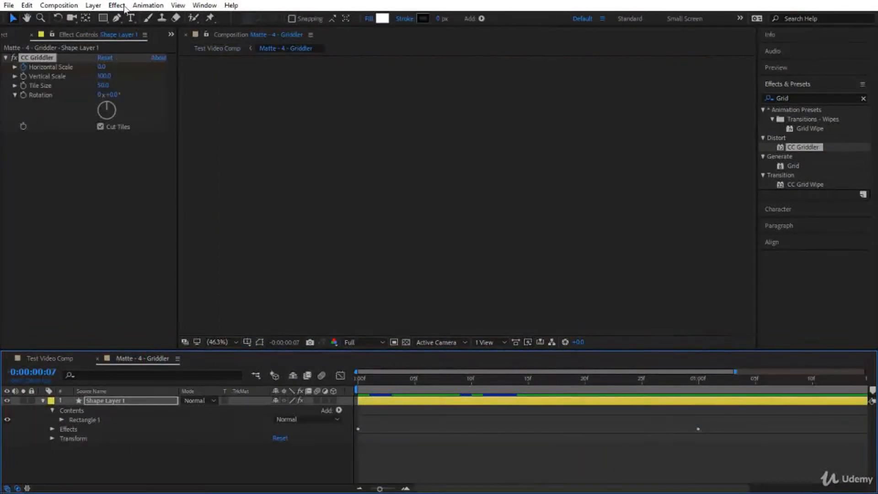
left_click(106, 83)
type("30")
key("Return")
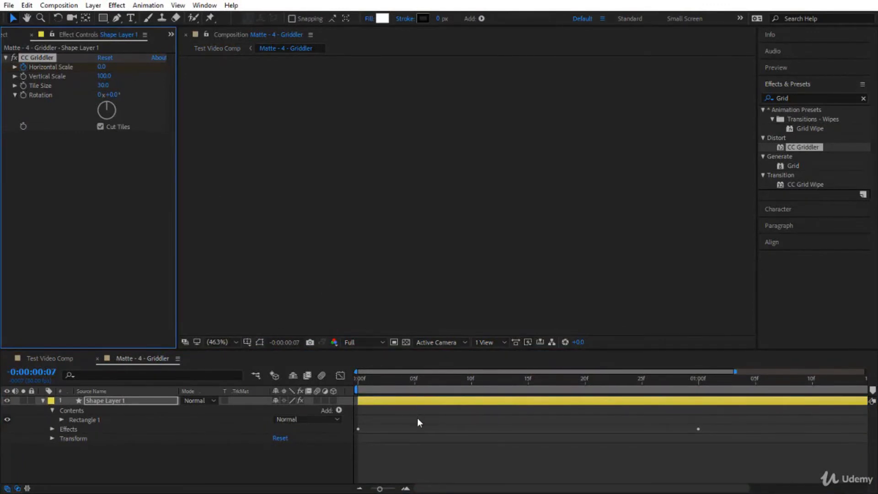
Play the narrower vertical stripes in Matte - 4 - Griddler, and preview their transition in Test Video Comp, scrubbing to 0:00:03:21.
left_click(418, 419)
key("space")
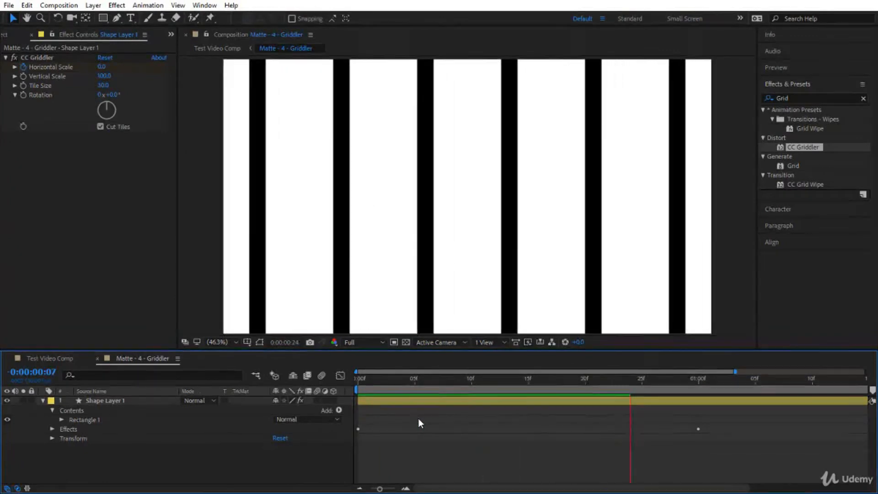
left_click(51, 357)
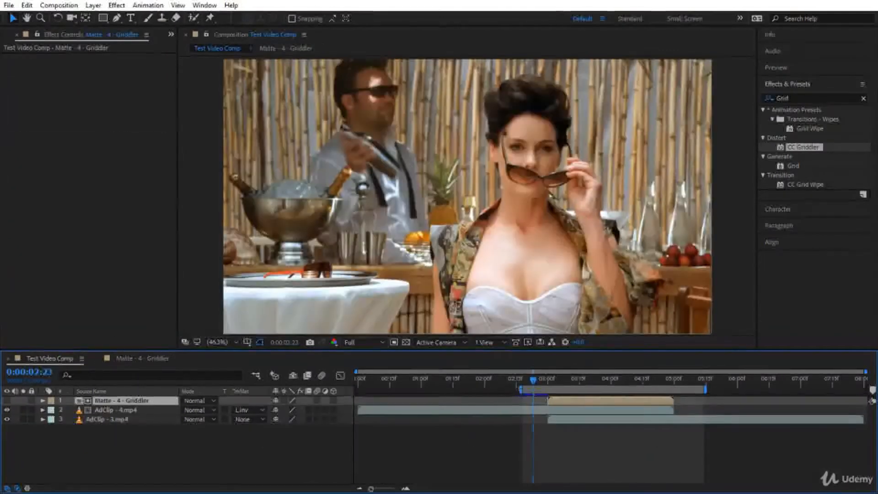
key("space")
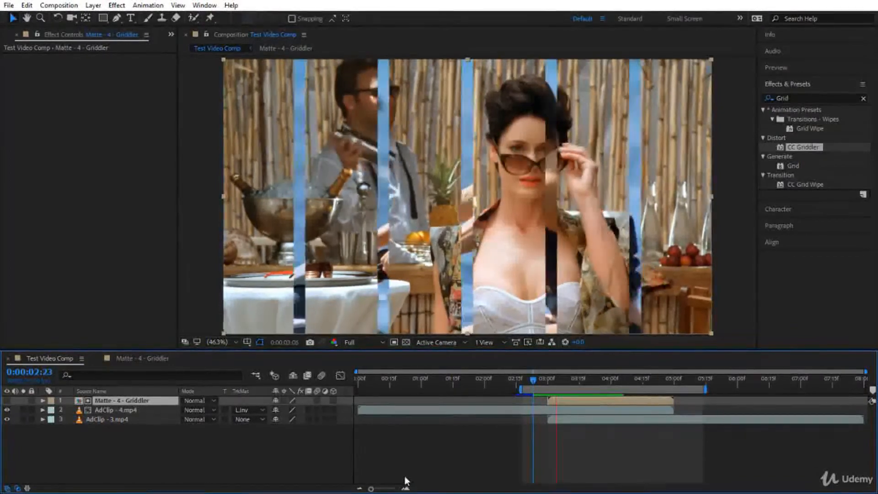
left_click(537, 382)
key("space")
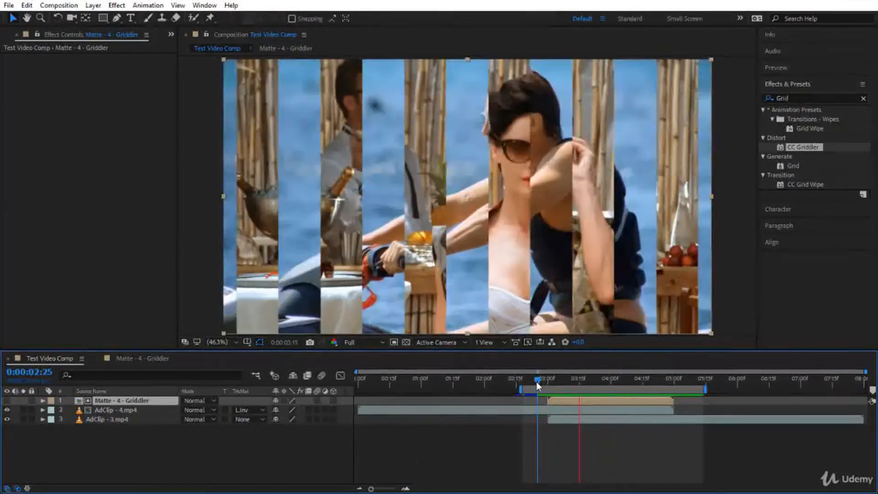
left_click(539, 379)
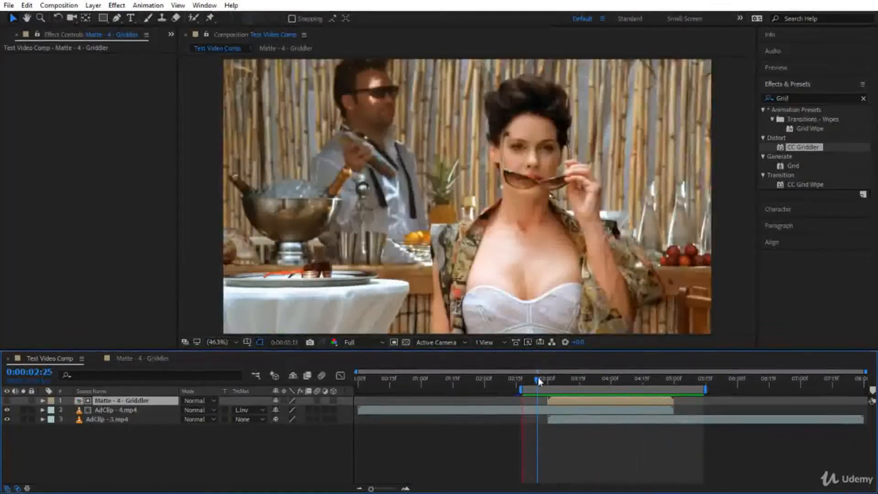
left_click_drag(542, 381, 589, 394)
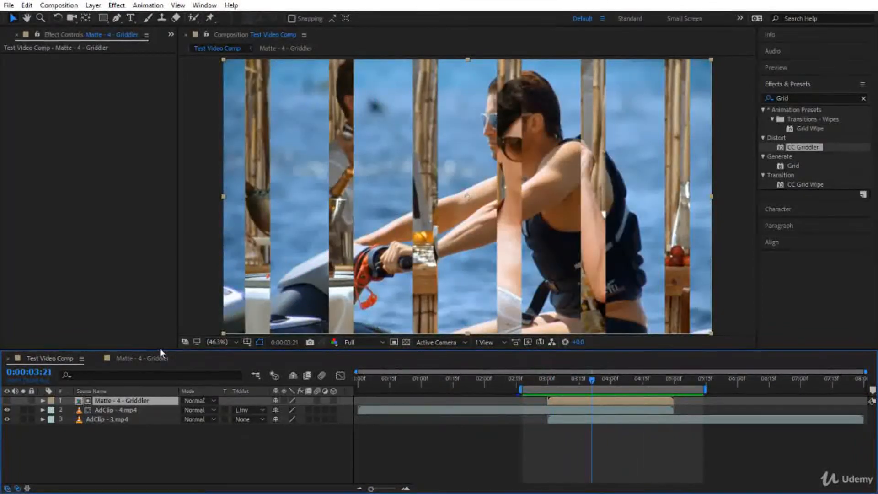
Remove the Horizontal Scale keyframes from CC Griddler in Matte - 4 - Griddler and set Horizontal Scale to 100.
left_click(153, 359)
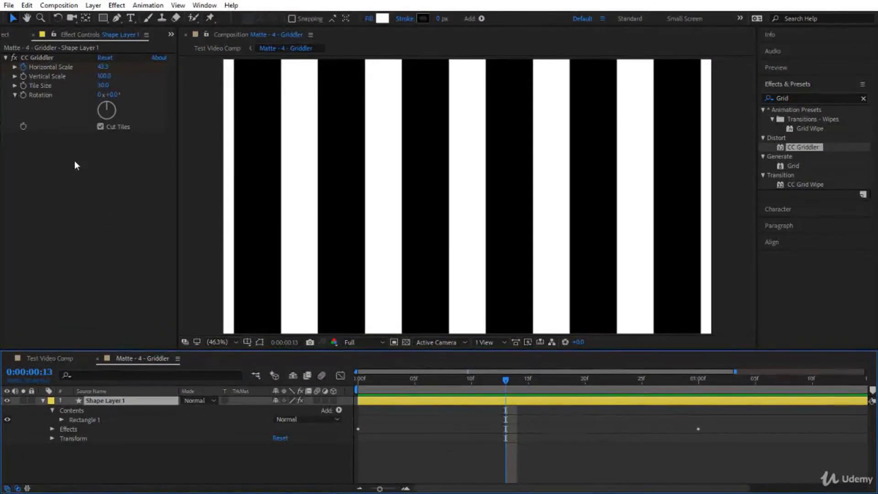
left_click(23, 67)
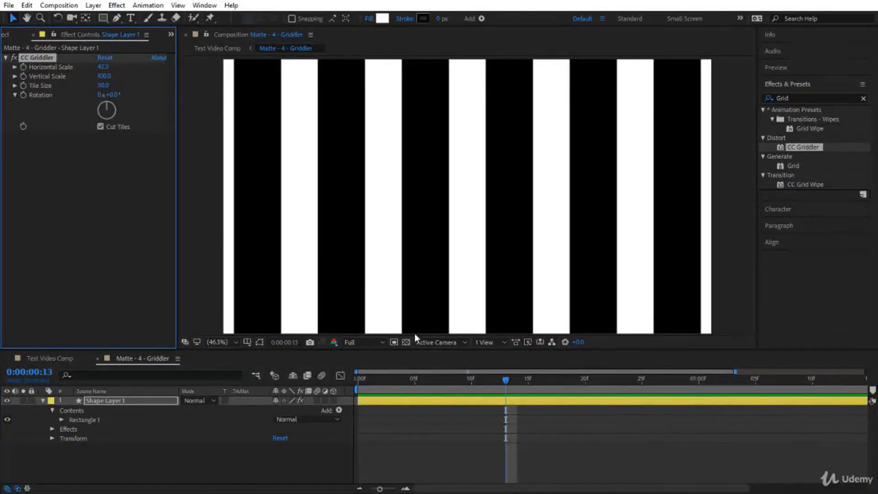
left_click_drag(503, 378, 312, 401)
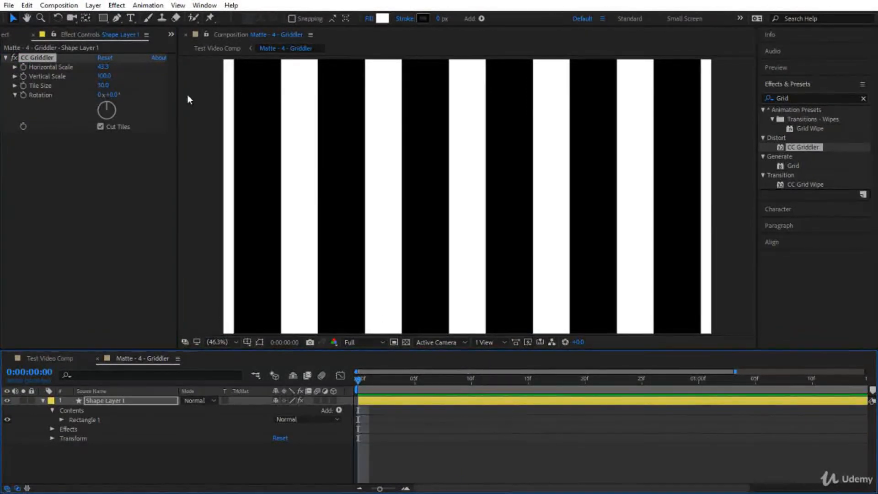
left_click(102, 67)
type("100")
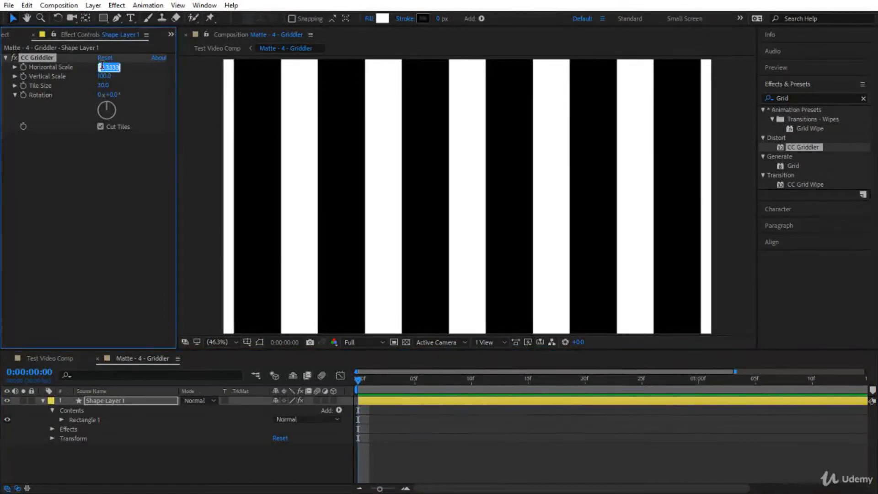
Keyframe CC Griddler's Vertical Scale from 0 at 0:00:00:00 to 100 at 0:00:01:00.
key("Tab")
type("0")
key("Return")
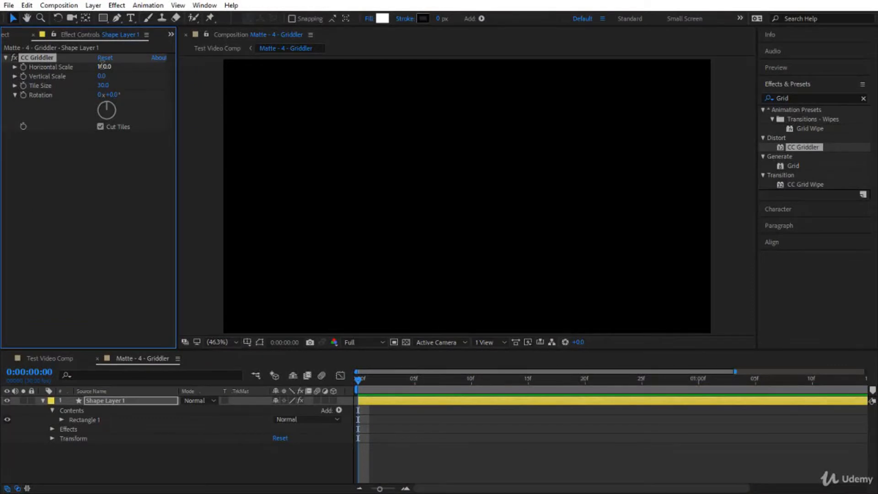
left_click(697, 383)
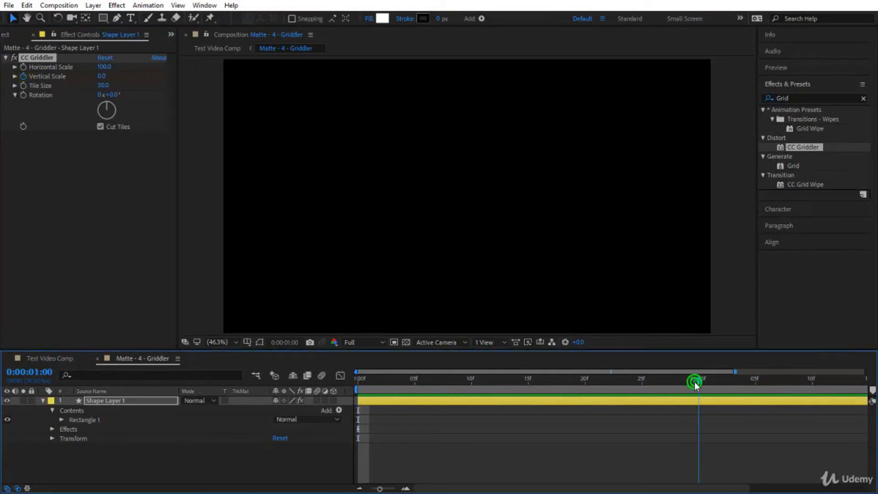
left_click(101, 77)
type("100")
key("Return")
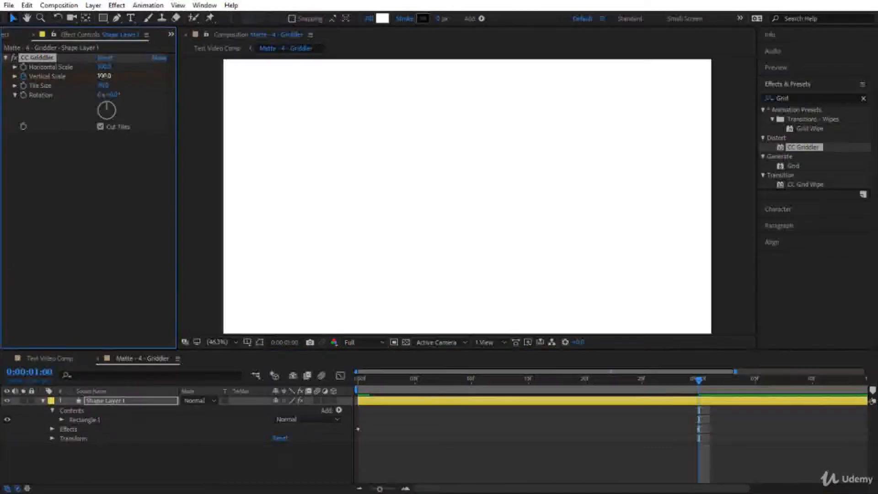
Play the horizontal stripe animation in Matte - 4 - Griddler from the start.
left_click(474, 394)
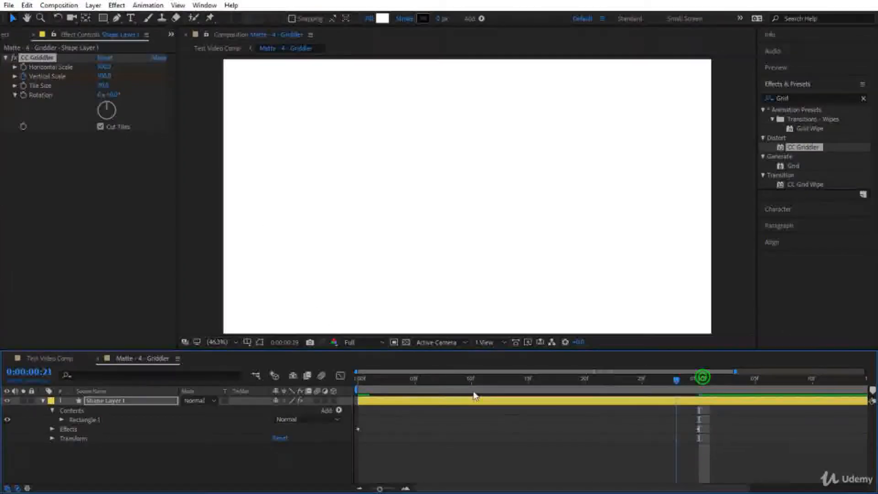
key("Home")
key("space")
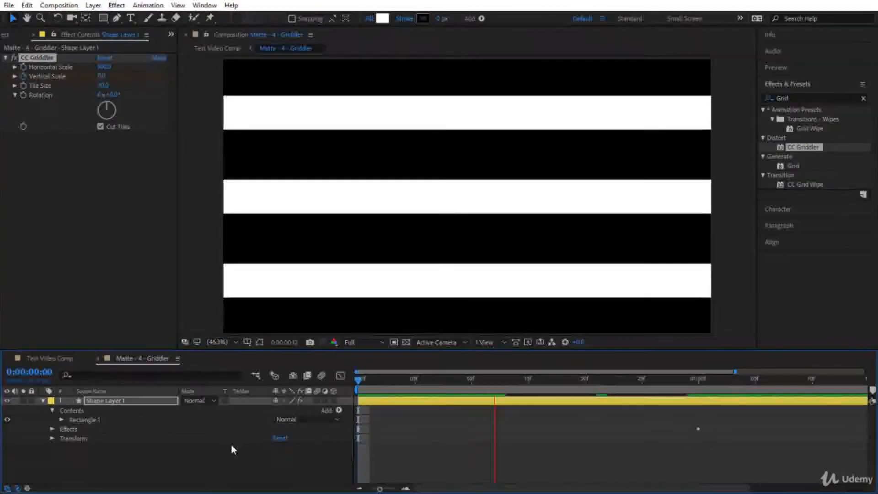
Try CC Griddler's Tile Size at 20 and at about 32, and scrub the horizontal stripes to 0:00:00:12.
left_click(105, 86)
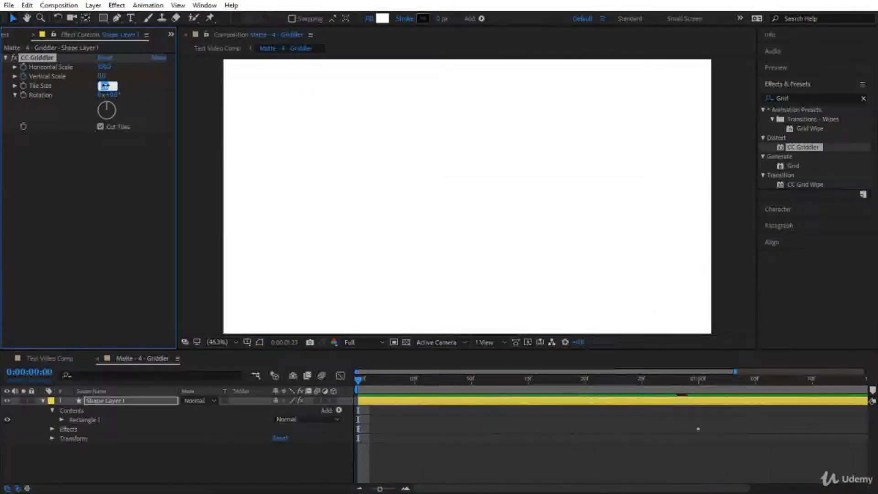
type("20")
key("Return")
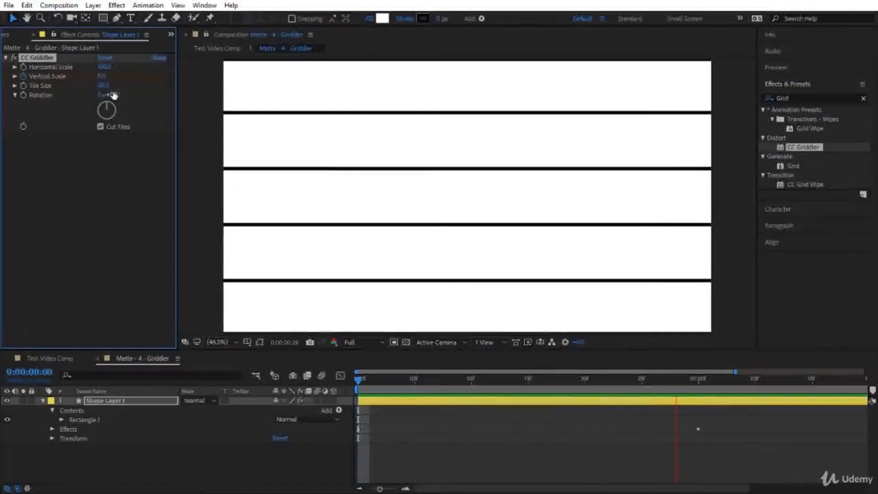
left_click_drag(109, 86, 185, 94)
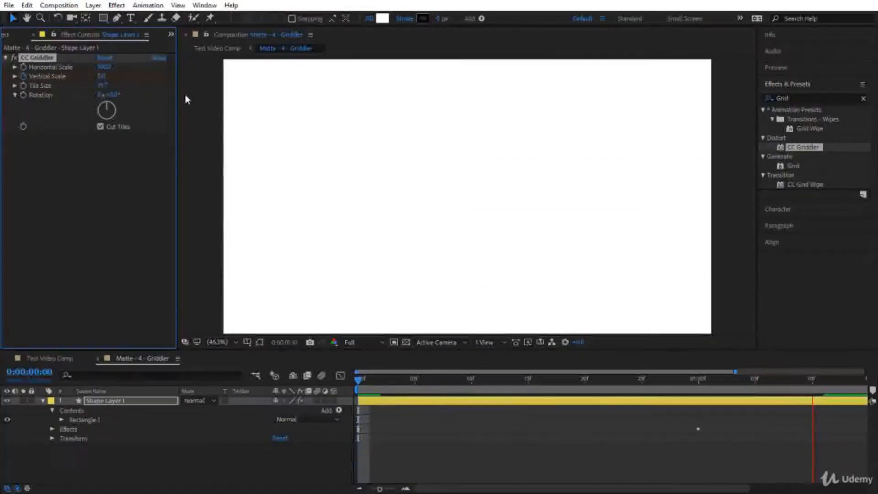
left_click(445, 379)
left_click_drag(445, 379, 494, 380)
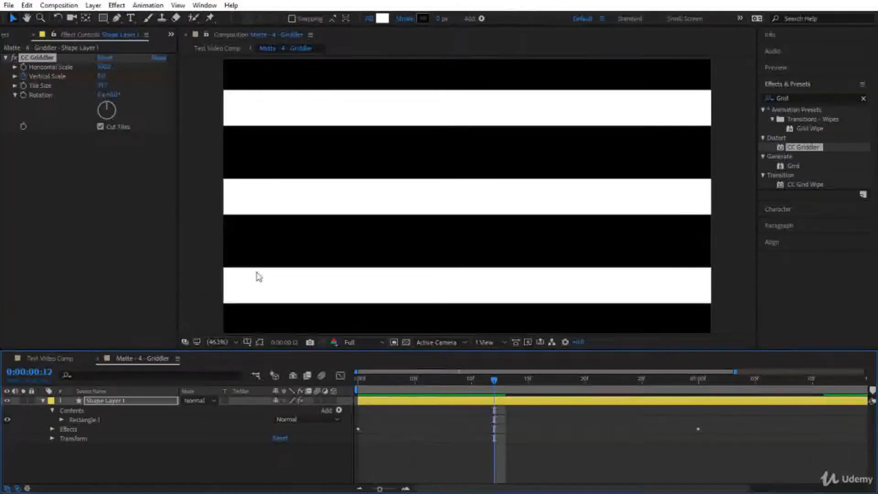
Set CC Griddler's Tile Size to 15 and preview the horizontal stripe transition in Test Video Comp from 0:00:02:25.
left_click(102, 87)
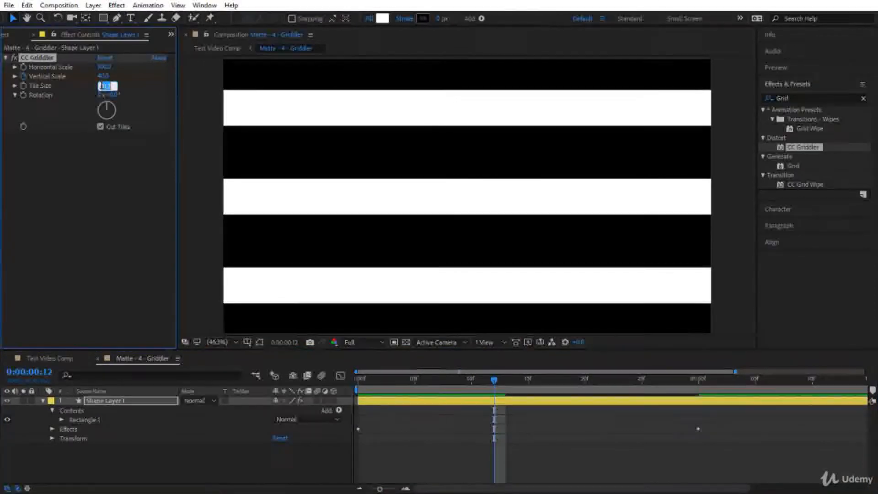
key("Return")
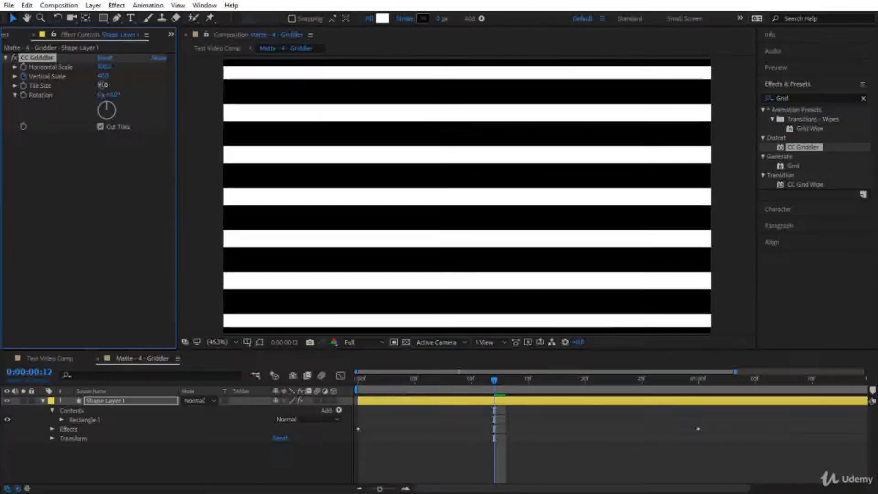
left_click(34, 357)
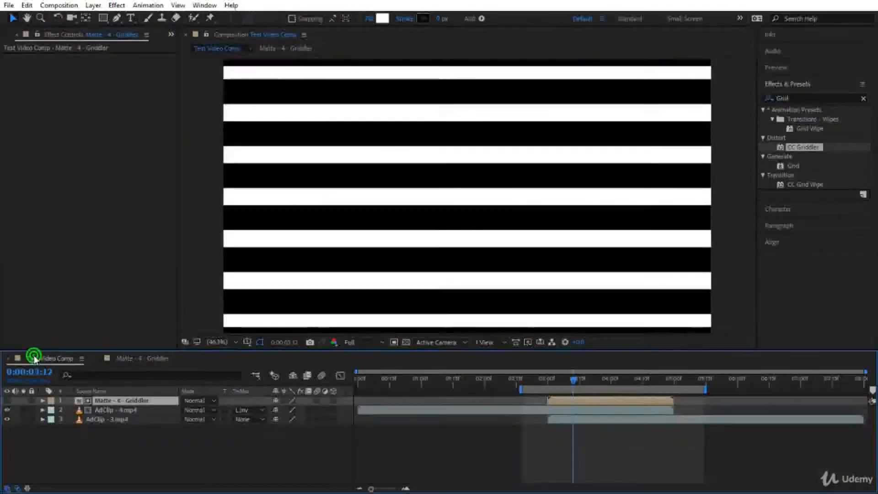
left_click(537, 381)
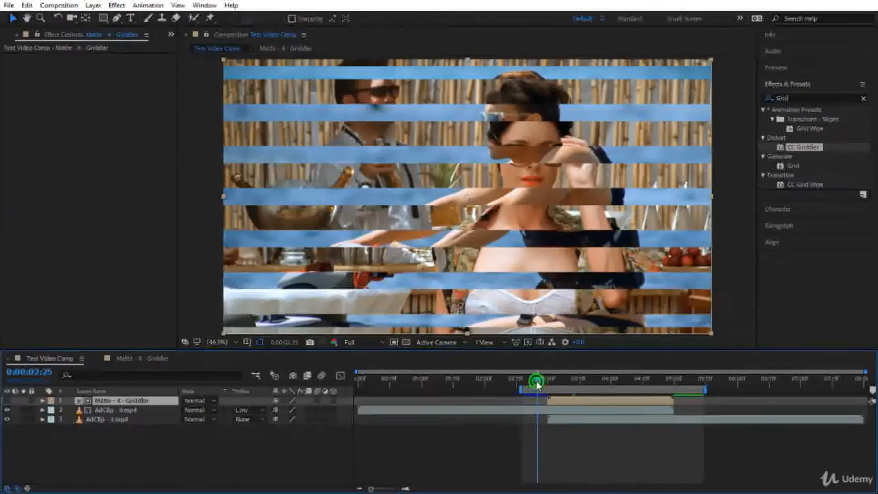
key("space")
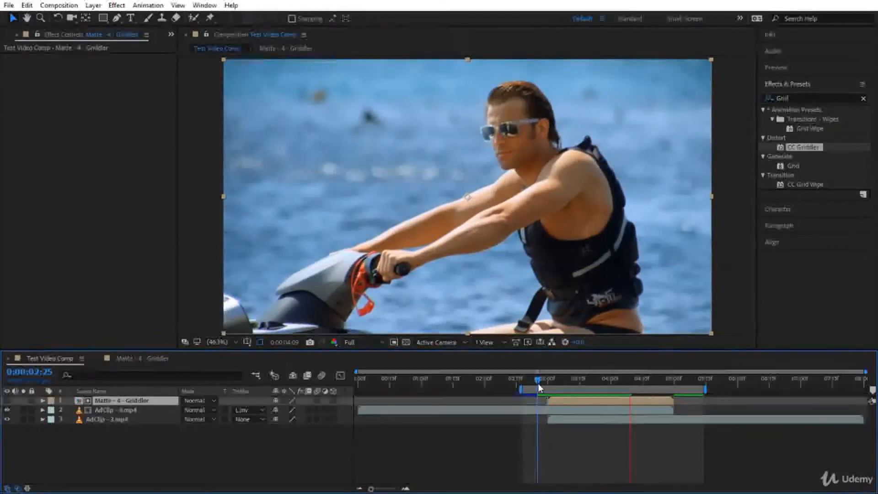
key("space")
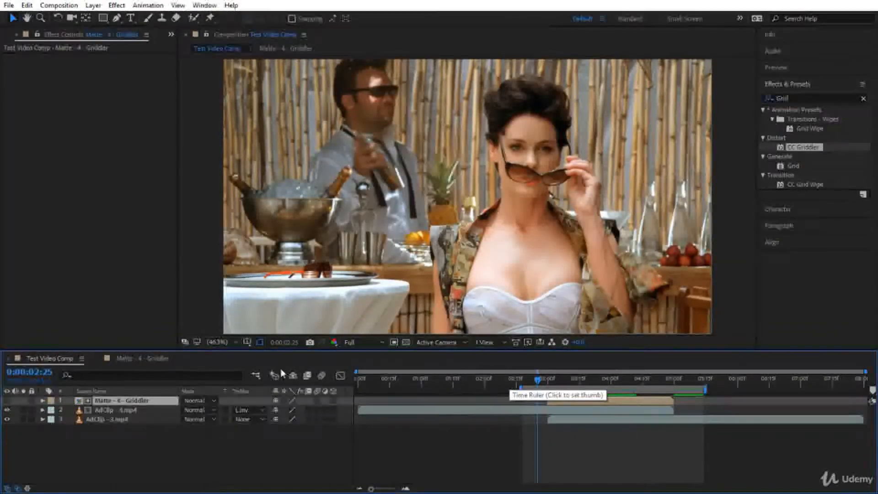
Keyframe CC Griddler's Horizontal Scale in Matte - 4 - Griddler from 0 at 0:00:00:00 to 100 at 0:00:01:00.
left_click(150, 356)
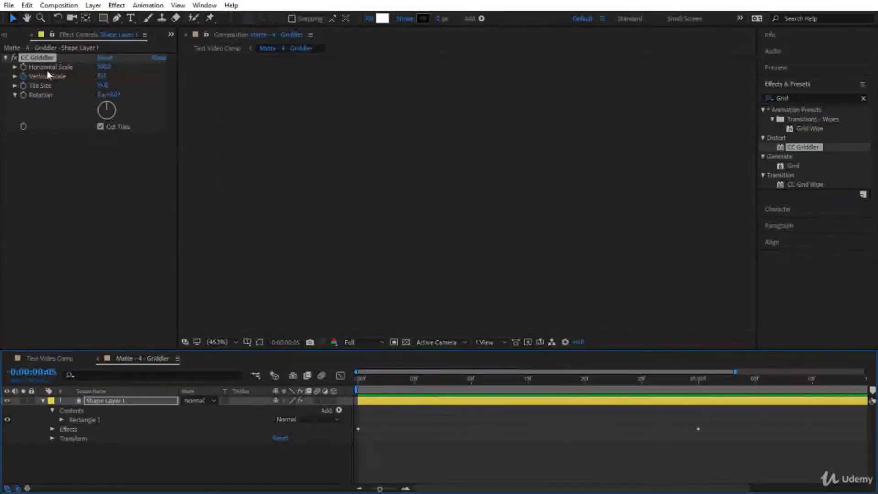
left_click_drag(532, 381, 302, 398)
left_click(103, 66)
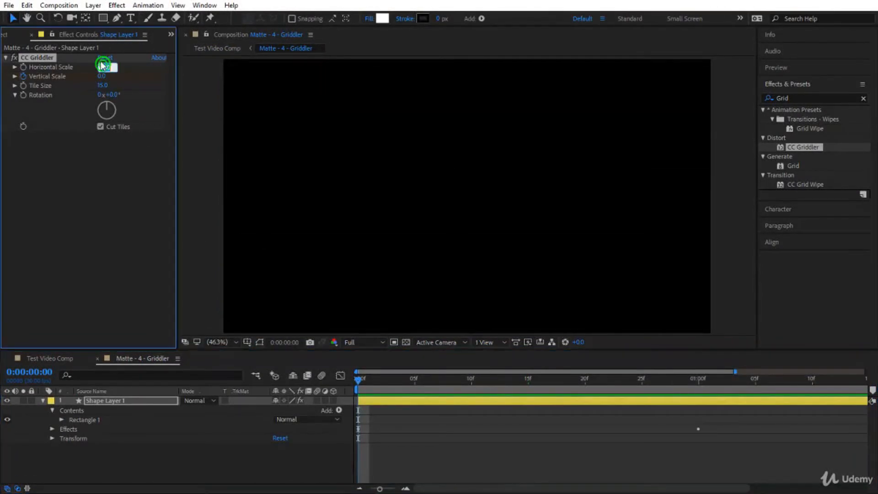
type("0")
left_click(163, 405)
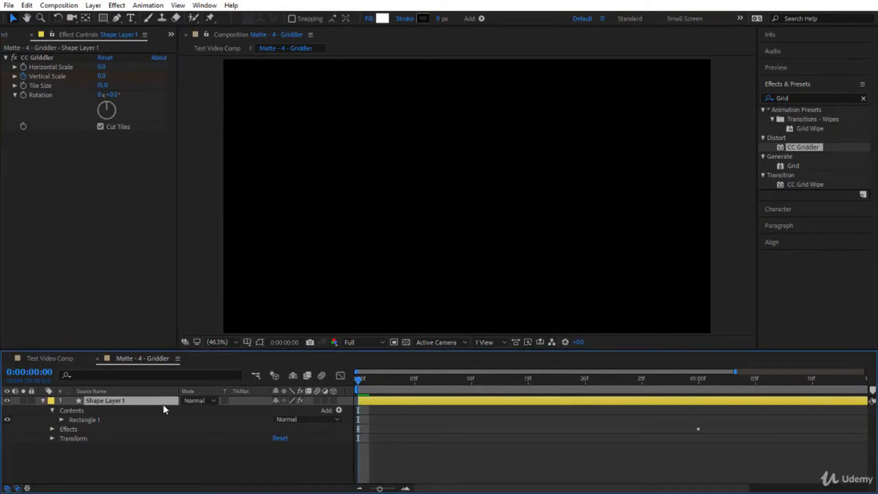
key("u")
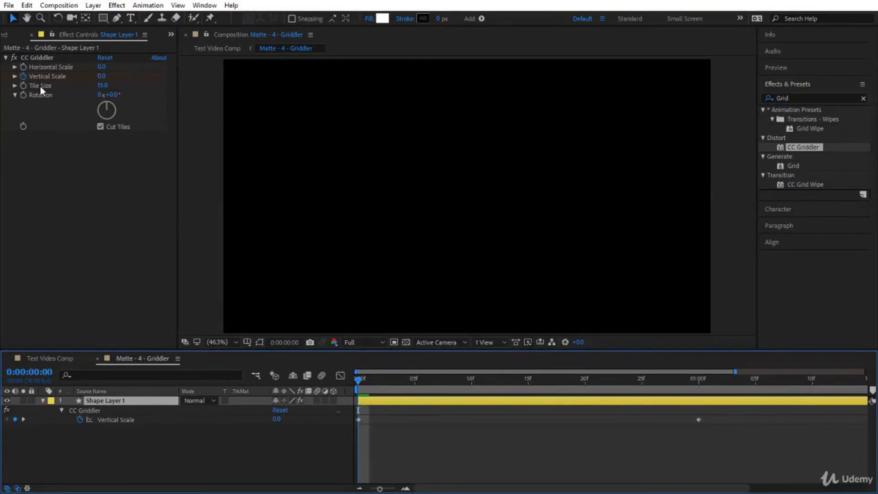
left_click(23, 67)
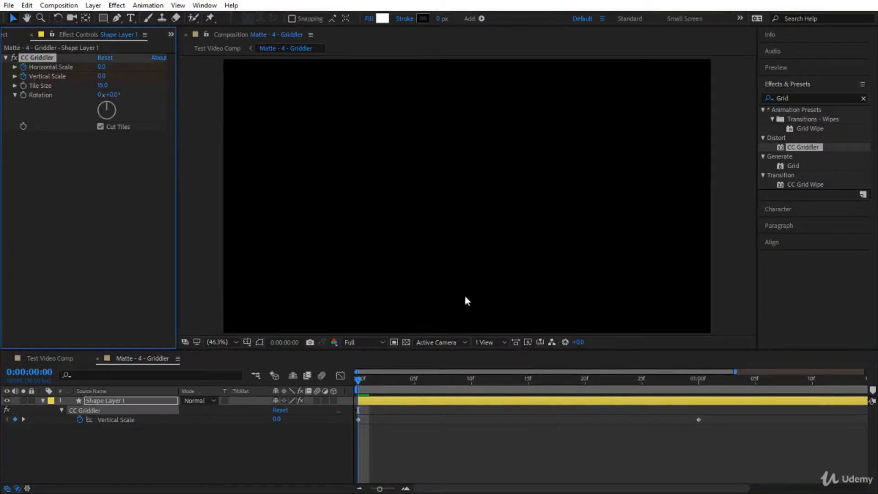
key("k")
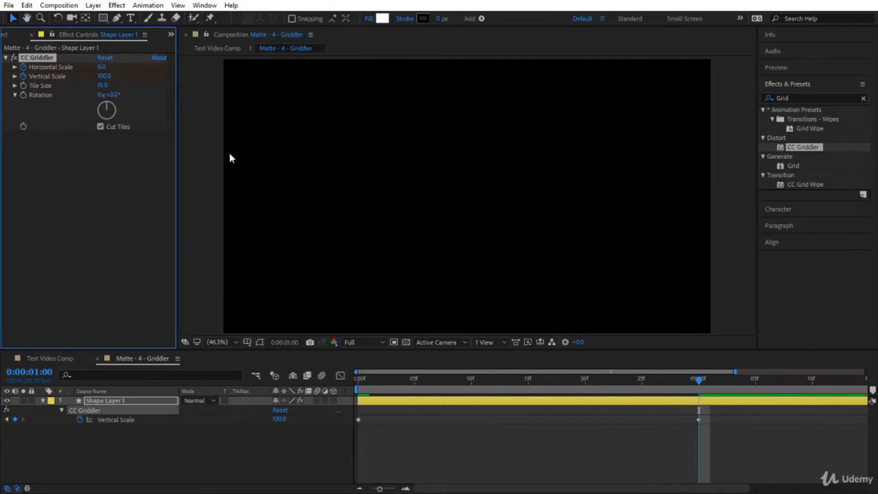
left_click(102, 67)
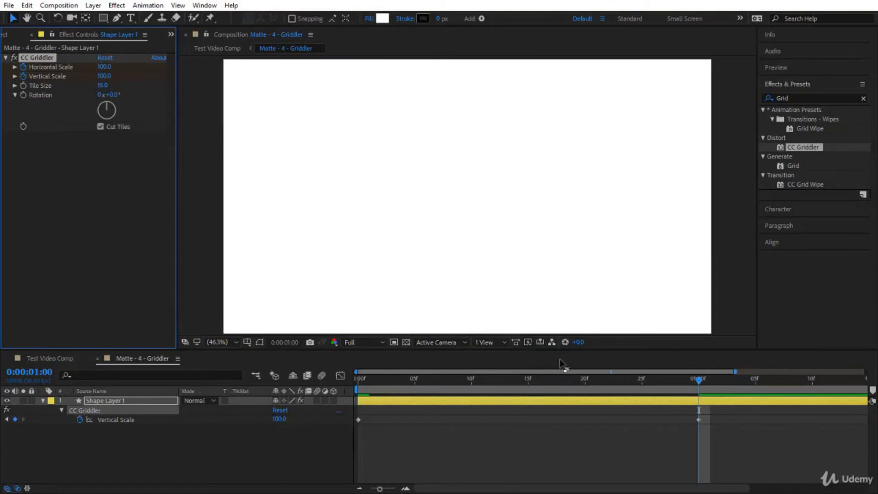
Scrub the grid animation to 0:00:00:25, preview the transition in Test Video Comp from 0:00:02:25, and scrub to 0:00:03:15.
left_click_drag(556, 388, 645, 410)
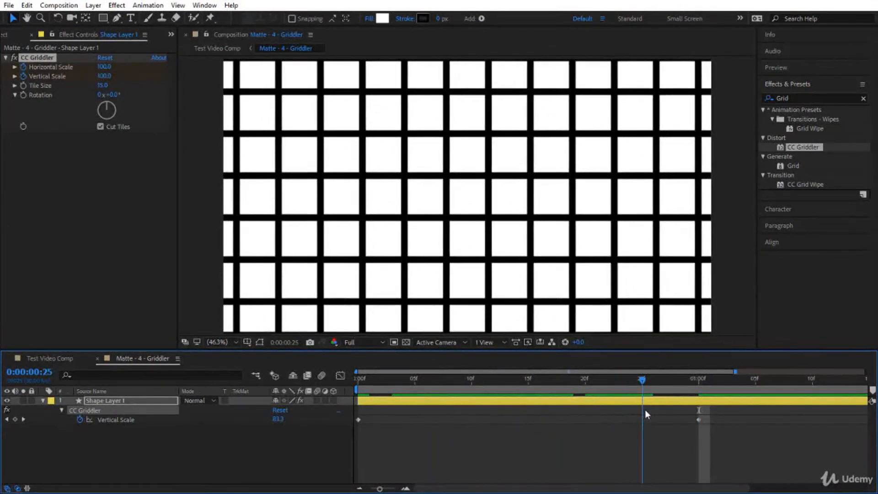
left_click(64, 357)
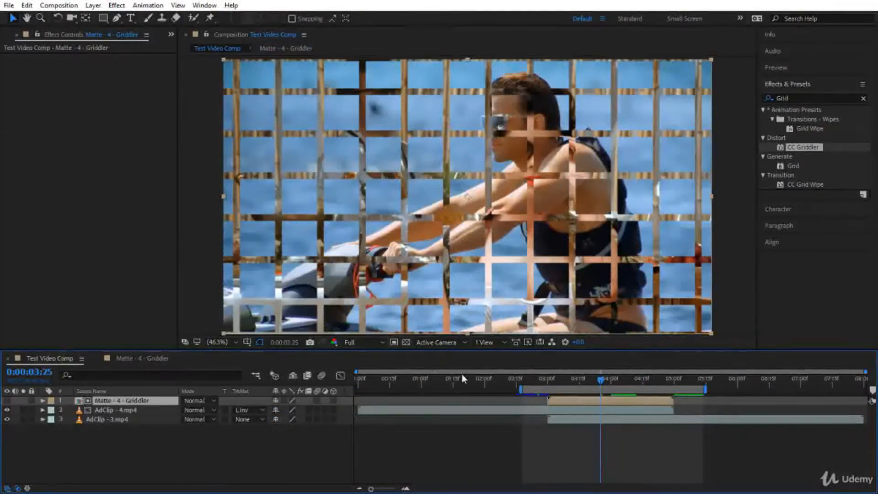
left_click(537, 380)
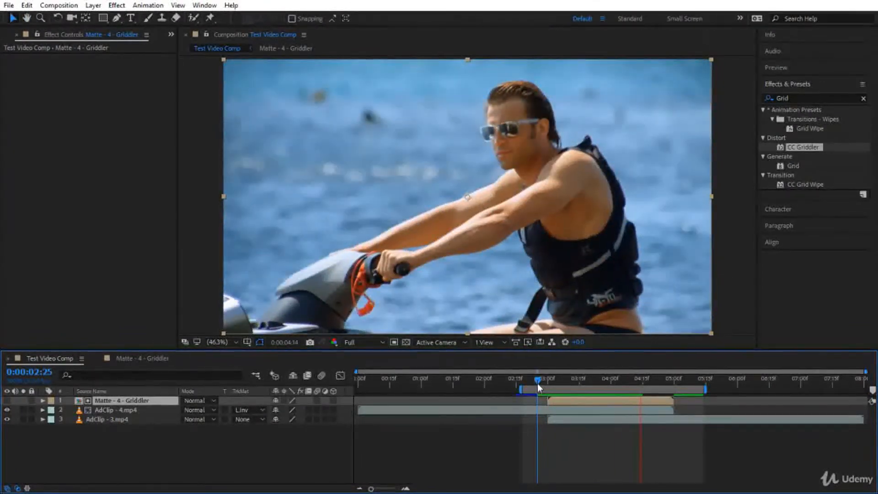
key("space")
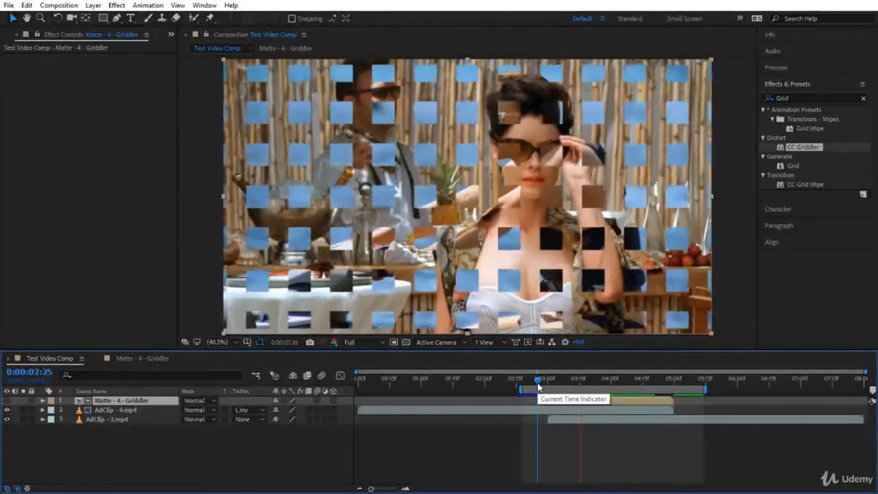
left_click_drag(538, 383, 578, 387)
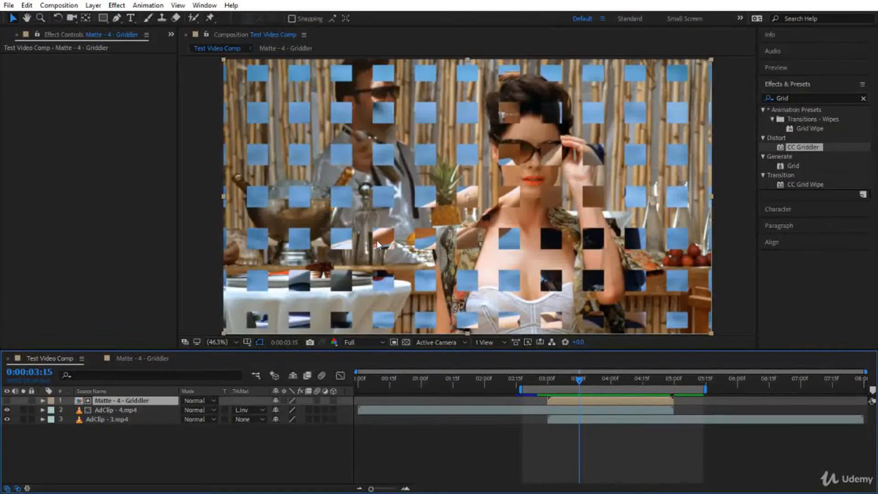
Ease the Horizontal and Vertical Scale keyframes in Matte - 4 - Griddler and reshape their speed curves for a fast start and slow finish.
left_click(160, 358)
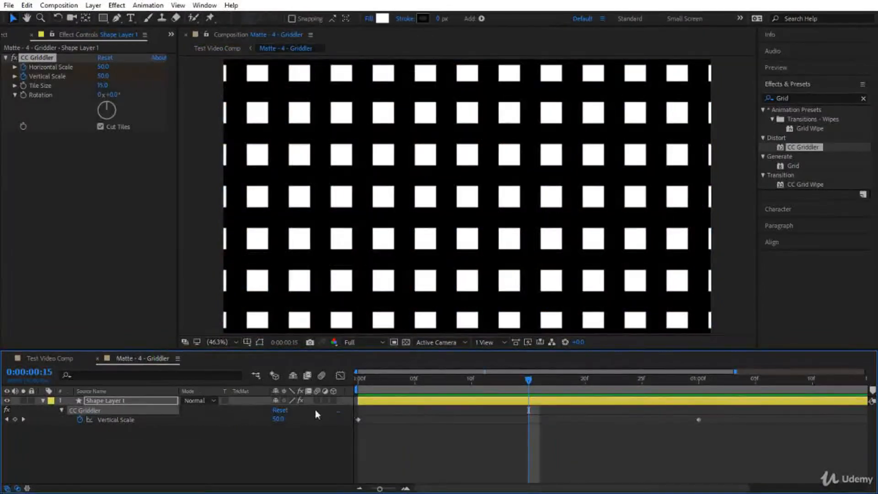
left_click(135, 402)
key("u")
mouse_move(738, 459)
left_mouse_down()
mouse_move(549, 406)
mouse_move(344, 414)
left_mouse_up()
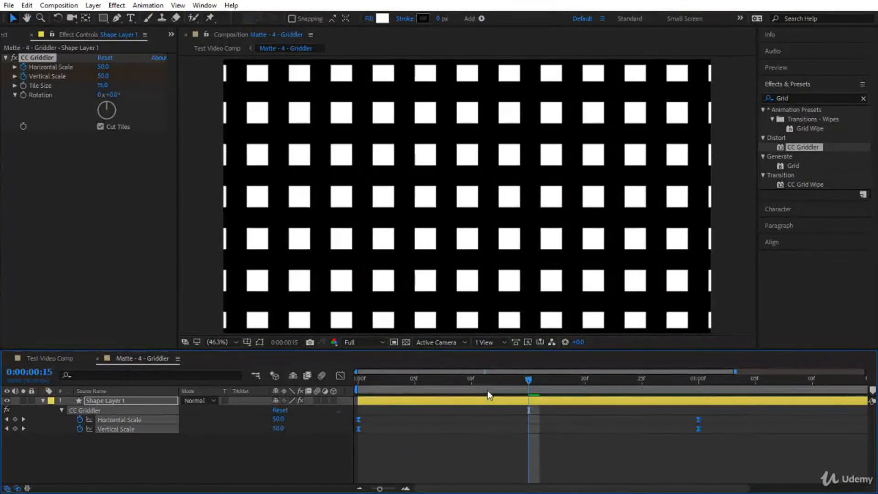
left_click(337, 378)
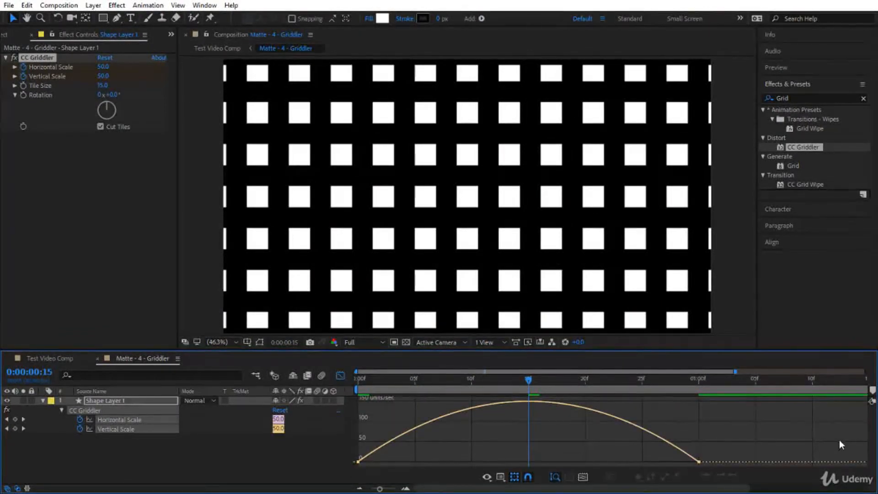
left_click_drag(703, 464, 512, 457)
Play the eased grid animation from the start and preview the transition in Test Video Comp from 0:00:02:24.
left_click_drag(373, 385, 351, 390)
key("space")
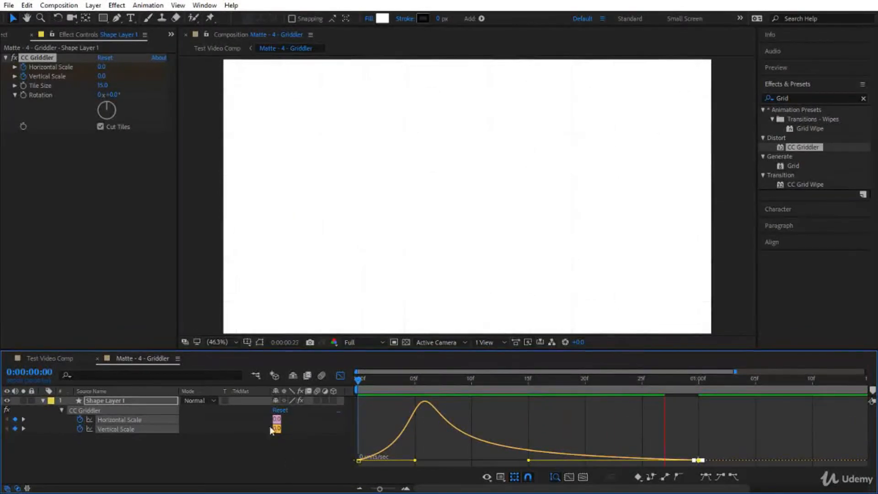
left_click(58, 355)
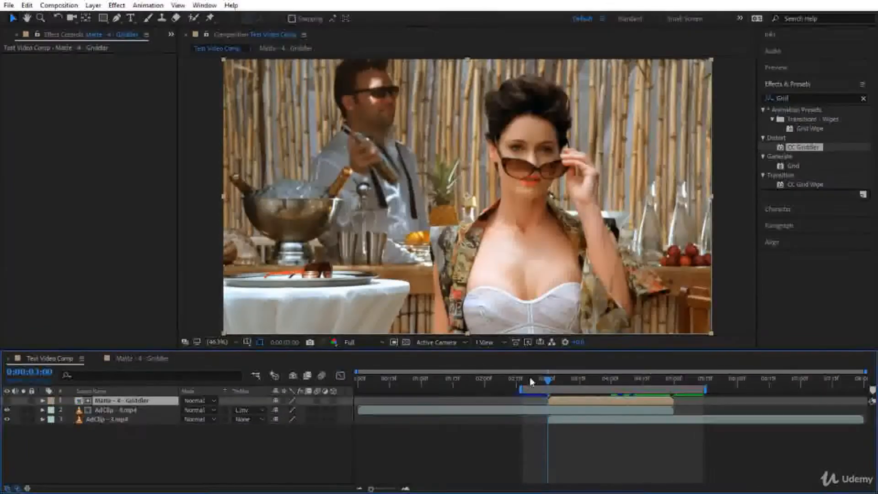
left_click(536, 379)
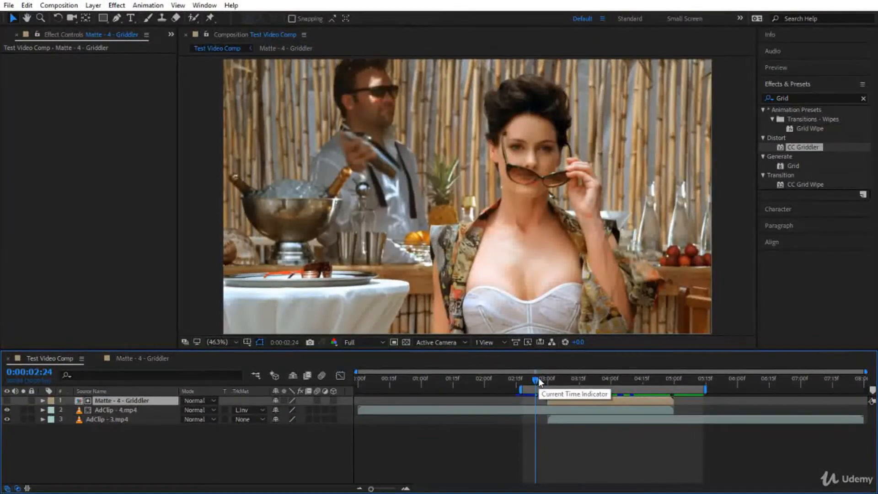
key("space")
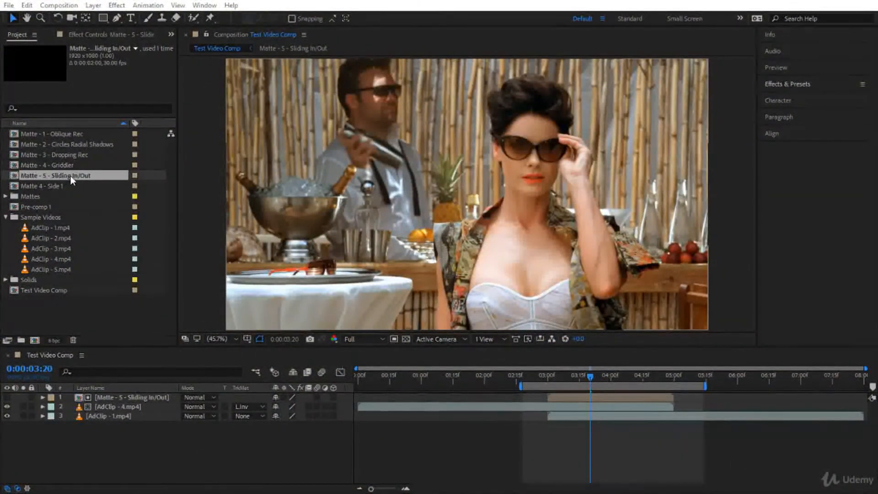
Open Matte - 5 - Sliding In/Out from Test Video Comp and add a gray rectangle shape layer filling the frame.
left_click(138, 398)
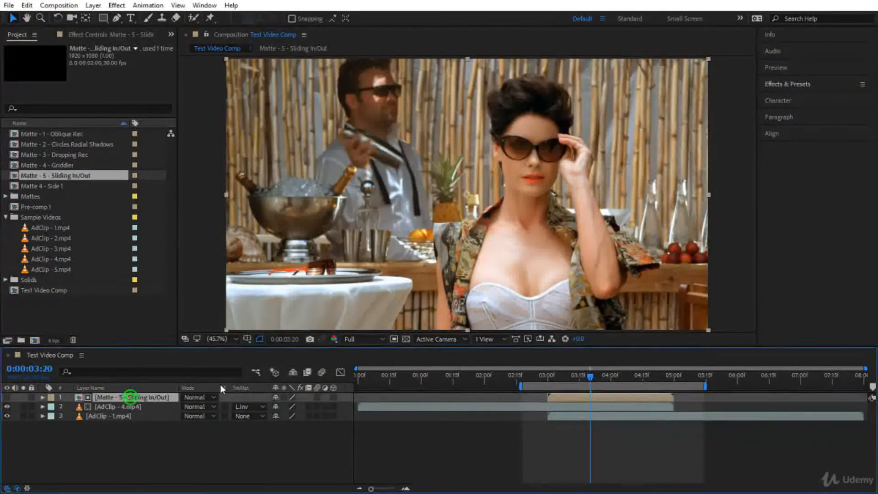
double_click(107, 397)
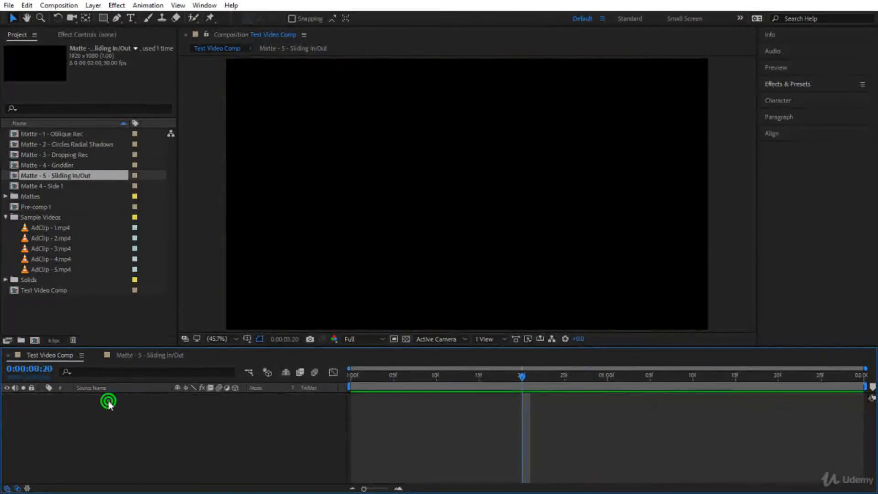
left_click(224, 339)
left_click(281, 151)
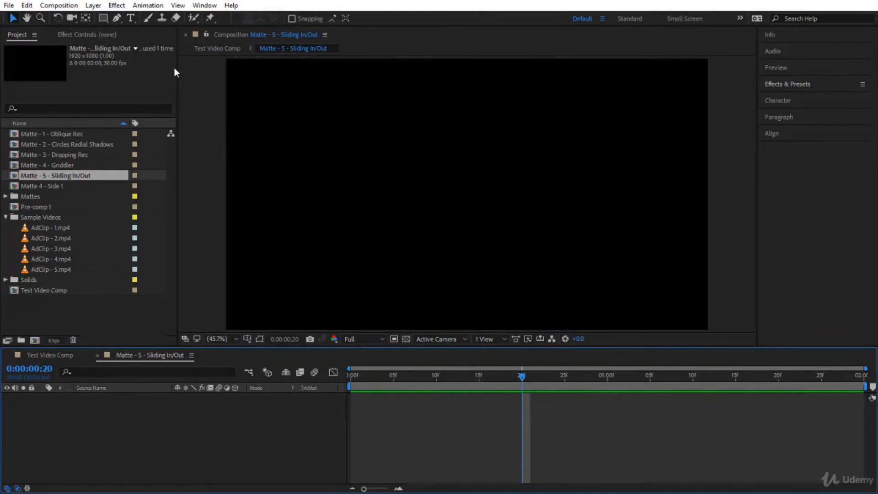
double_click(103, 19)
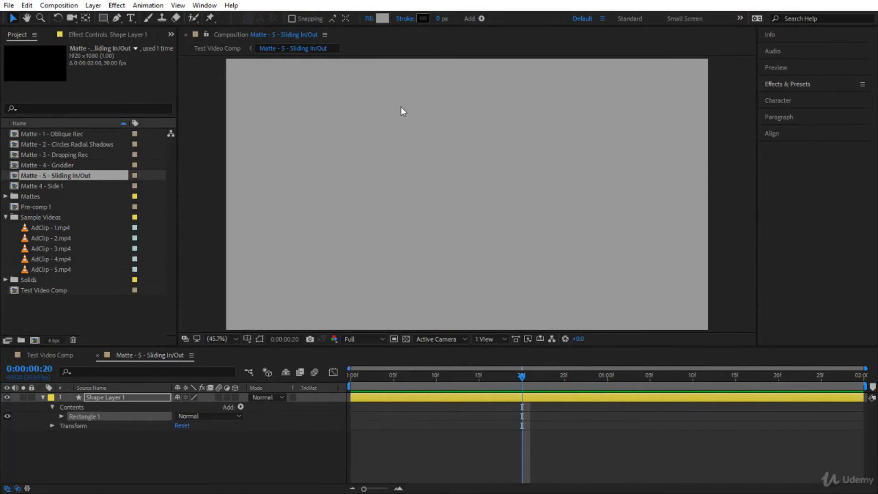
Find the Linear Wipe transition effect and apply it to Shape Layer 1.
left_click(781, 84)
left_click(794, 98)
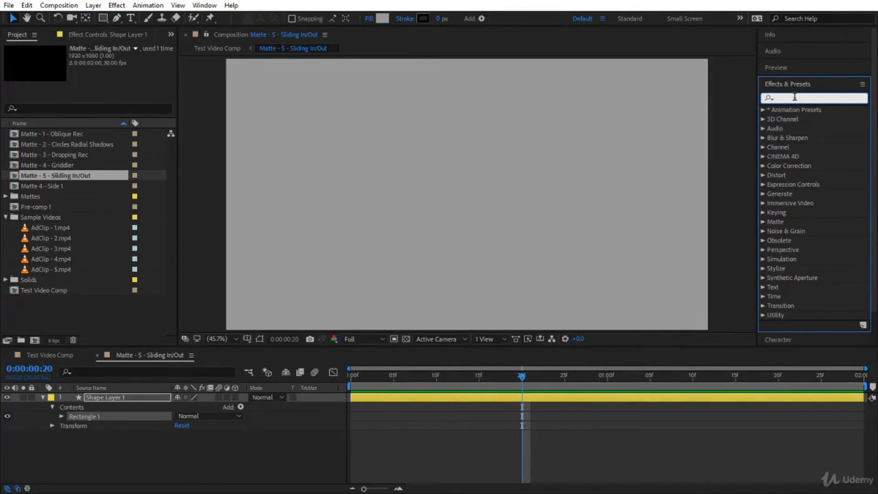
type("Linear")
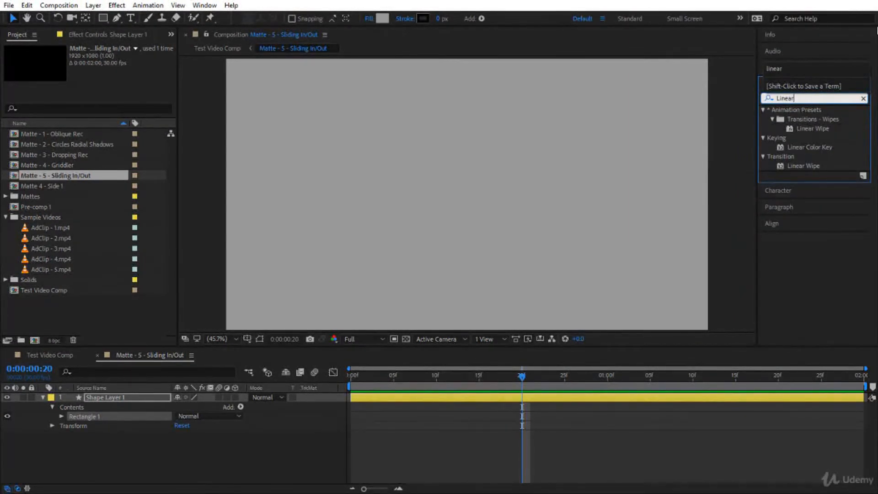
left_click(804, 167)
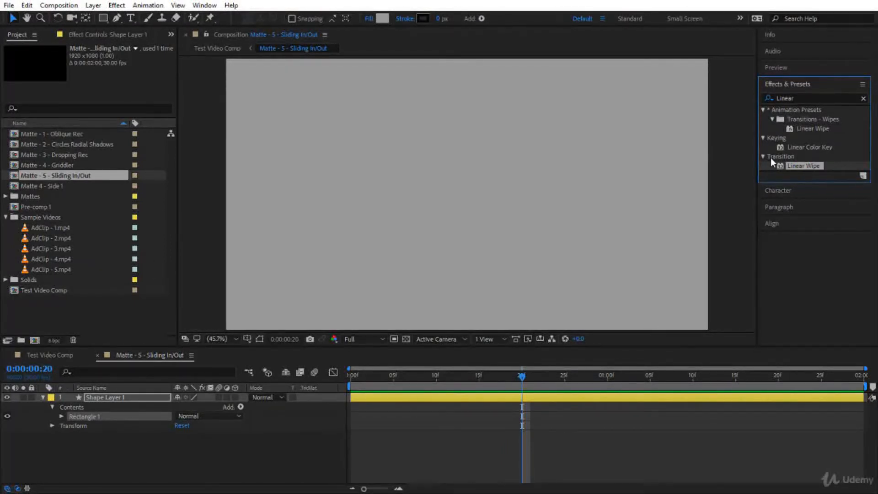
left_click_drag(804, 167, 150, 398)
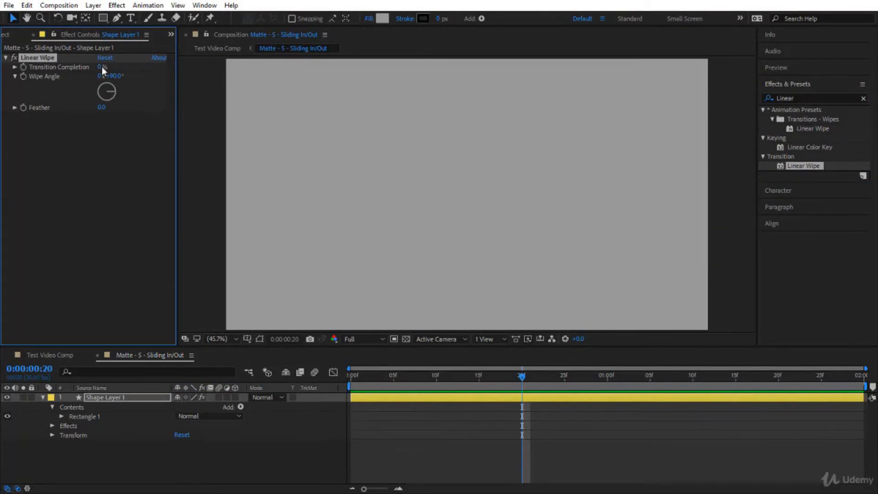
Set Linear Wipe's Wipe Angle to -135° and try Transition Completion at 71%.
mouse_move(100, 71)
left_mouse_down()
mouse_move(177, 76)
mouse_move(100, 71)
left_mouse_up()
key("Return")
left_click_drag(102, 66, 139, 67)
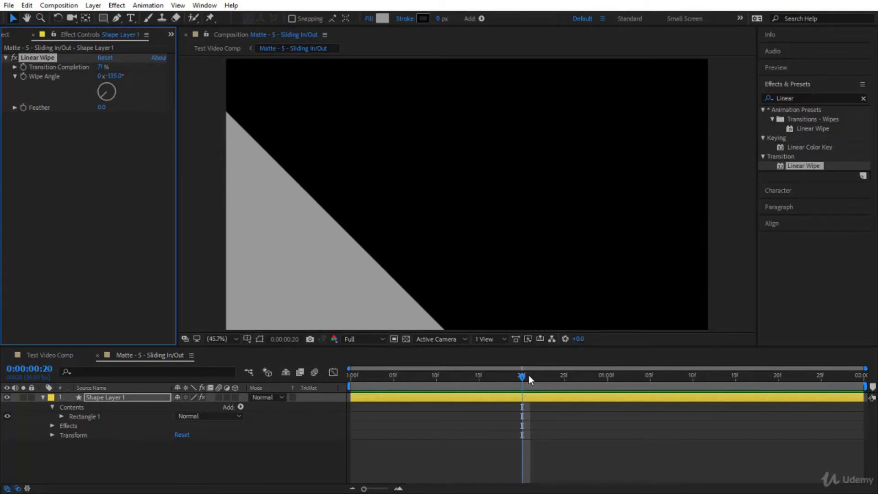
Keyframe Linear Wipe's Transition Completion on Shape Layer 1 from 100% at 0:00:00:00 to 50% at 0:00:00:20.
left_click_drag(522, 374, 312, 406)
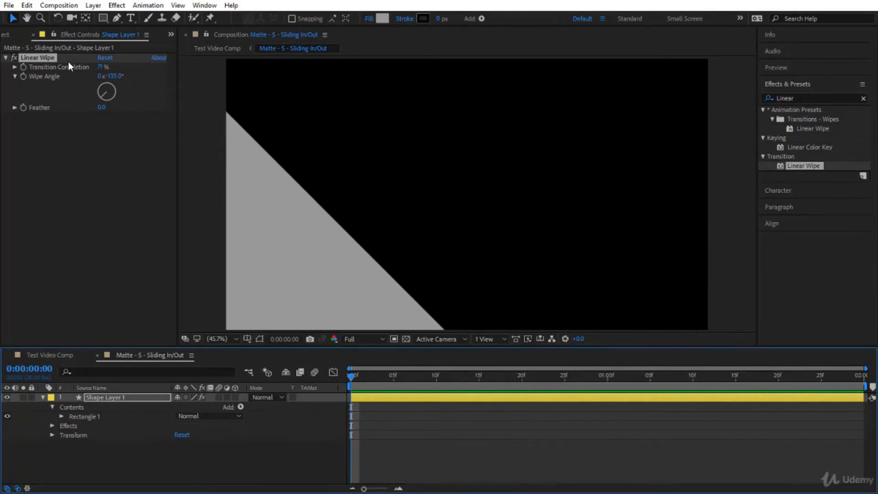
mouse_move(101, 69)
left_mouse_down()
mouse_move(68, 70)
mouse_move(119, 69)
left_mouse_up()
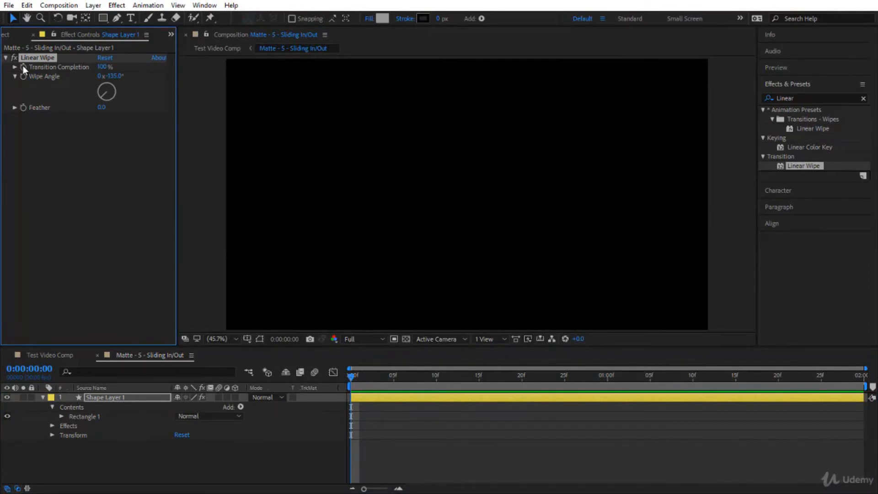
left_click_drag(351, 376, 525, 383)
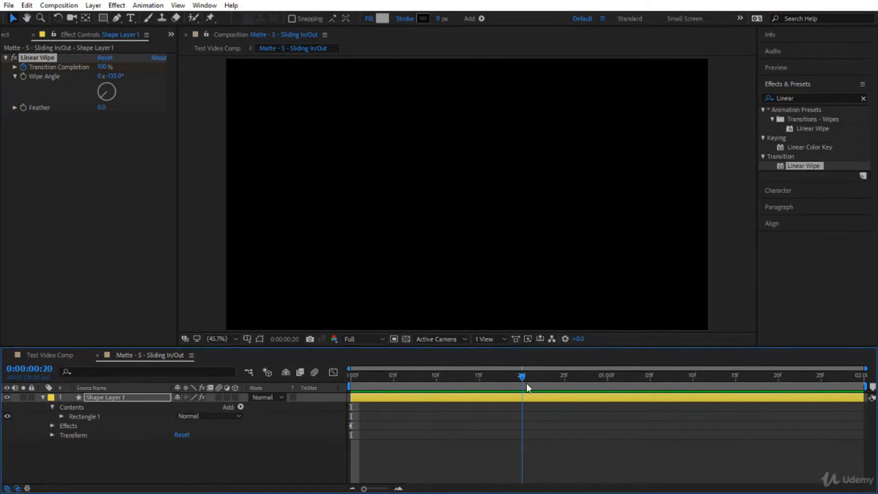
left_click_drag(104, 67, 99, 69)
left_click(99, 67)
type("5")
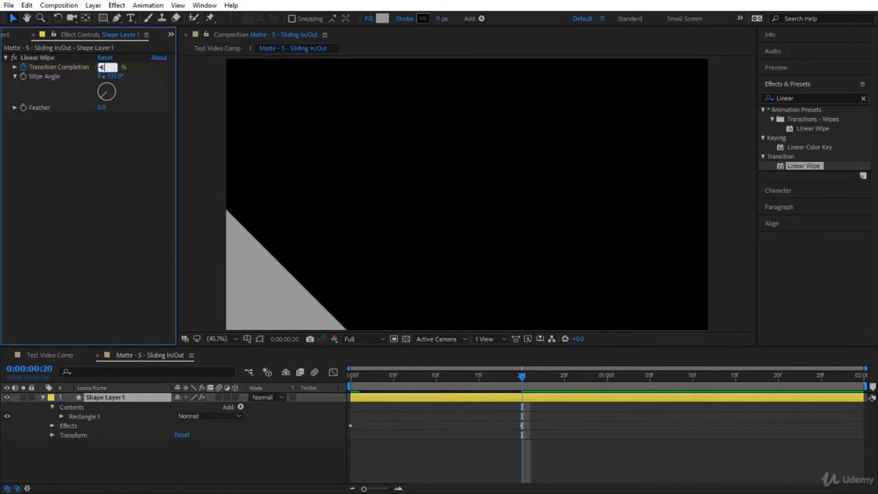
type("0")
key("Return")
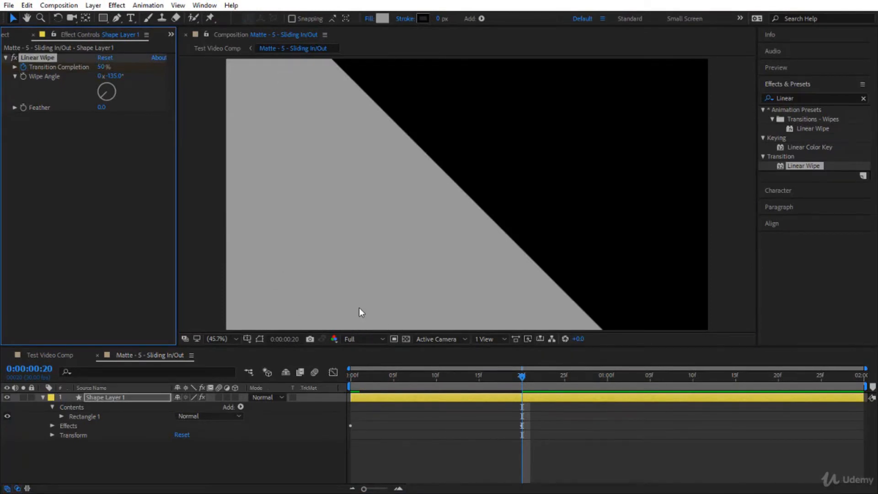
Play the diagonal wipe in Matte - 5 - Sliding In/Out from the start.
left_click_drag(521, 375, 364, 423)
key("space")
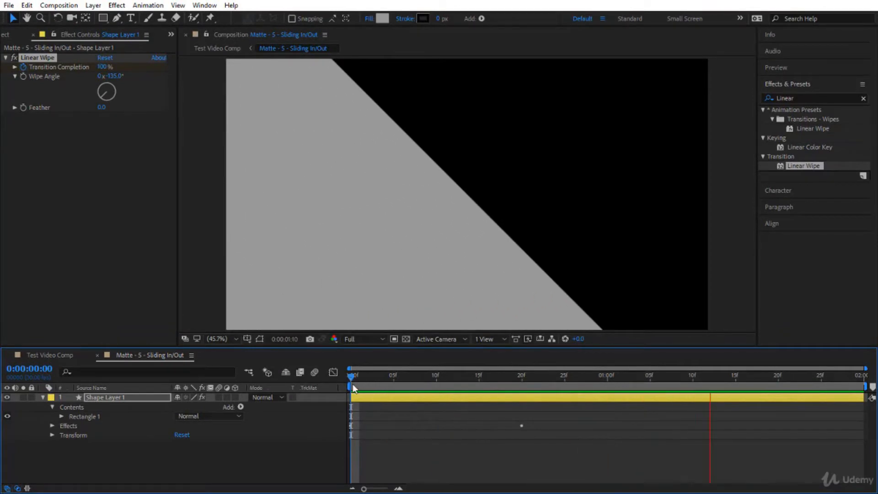
key("space")
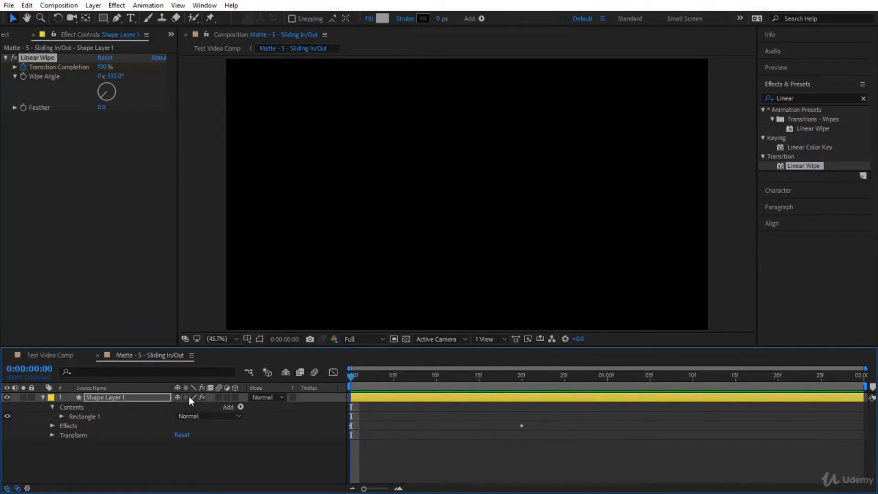
Duplicate Shape Layer 1 and give the copy a darker gray fill.
left_click(150, 396)
key("ctrl+d")
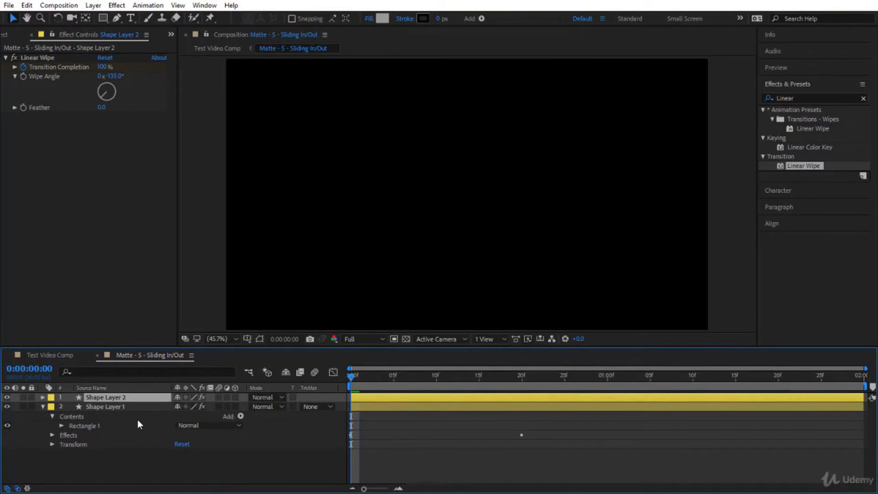
left_click(382, 18)
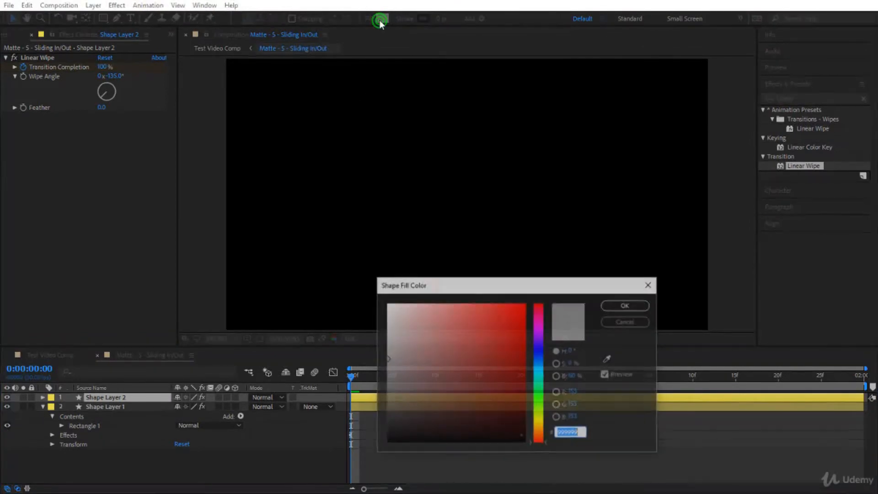
left_click_drag(386, 369, 386, 392)
left_click(626, 305)
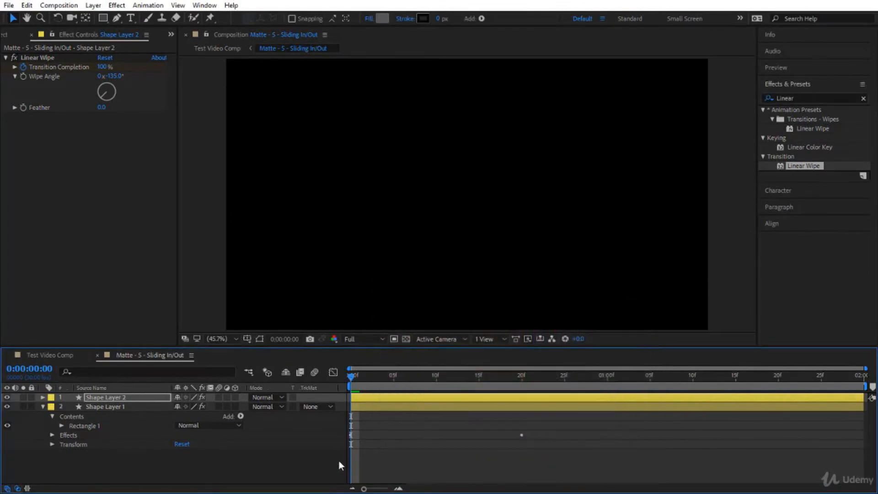
Reveal both layers' keyframes, shift Shape Layer 2 to start at 0:00:00:05, and scrub the staggered wipes to 0:00:00:16.
left_click_drag(87, 455, 127, 388)
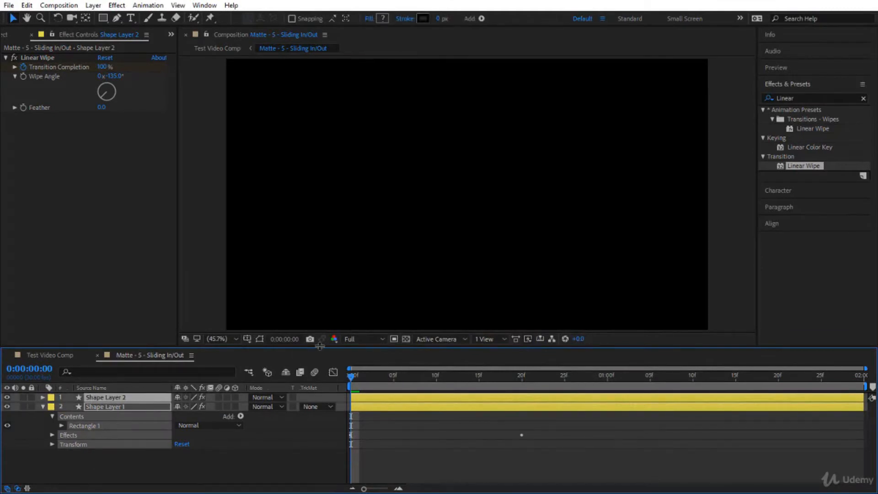
key("u")
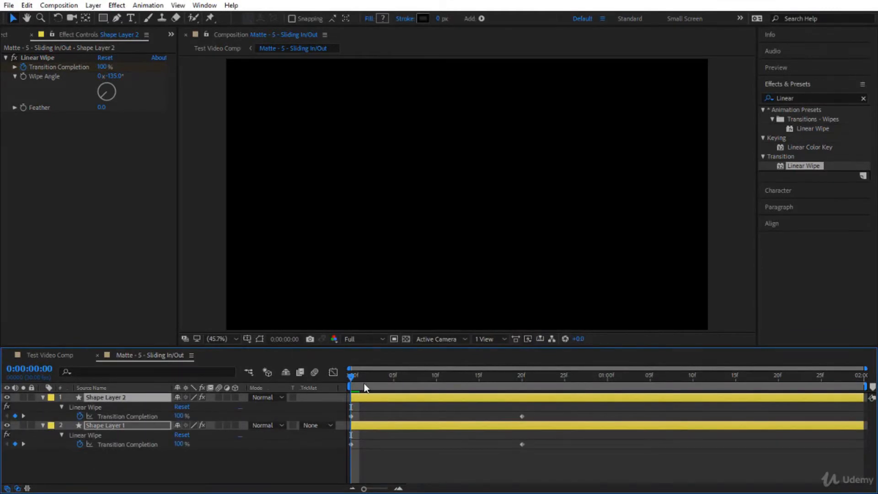
key("space")
left_click_drag(352, 375, 419, 402)
left_click(389, 398)
key("space")
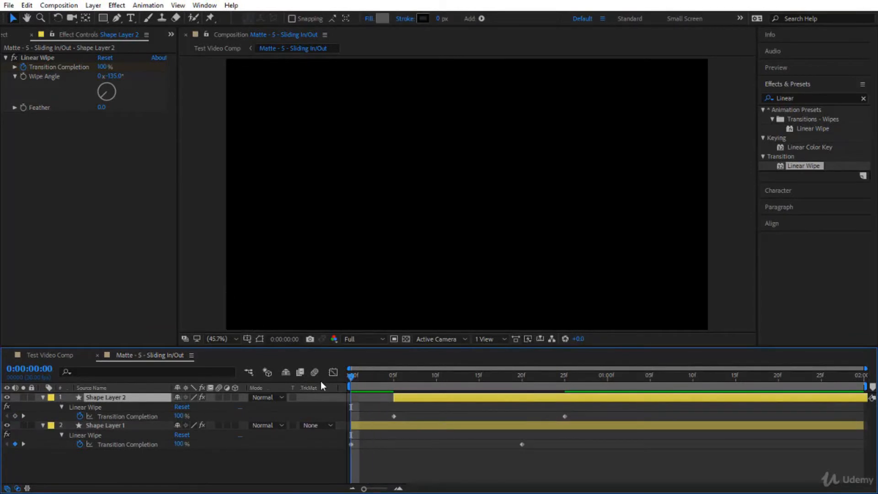
left_click_drag(347, 376, 487, 393)
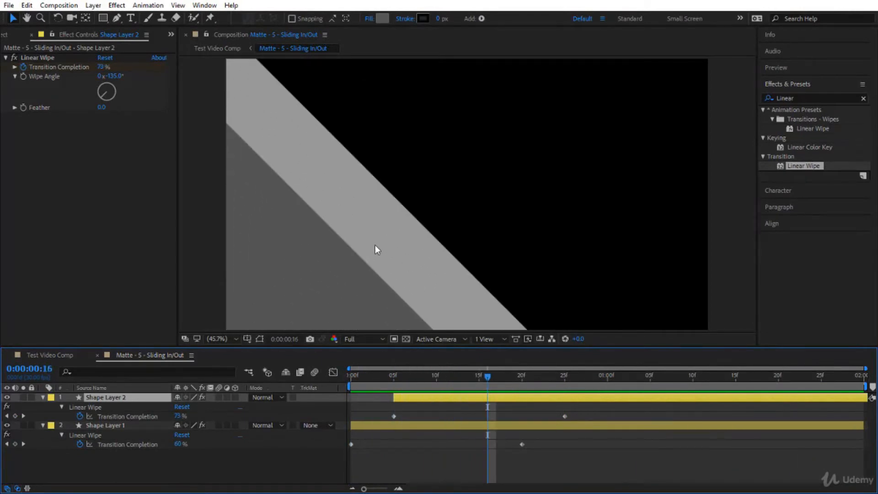
Easy-ease both layers' Transition Completion keyframes, reshape their speed graphs to peak early with a long slow finish, and preview the wipes.
left_click_drag(594, 464, 358, 406)
key("F9")
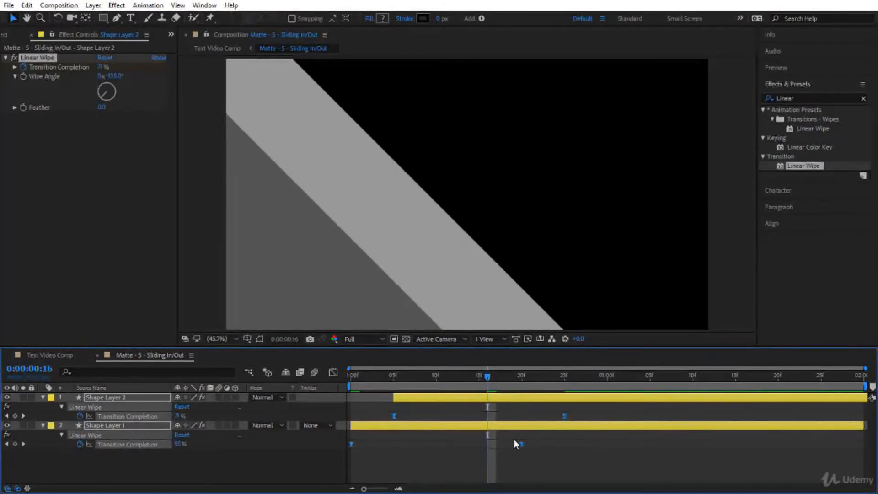
left_click(335, 371)
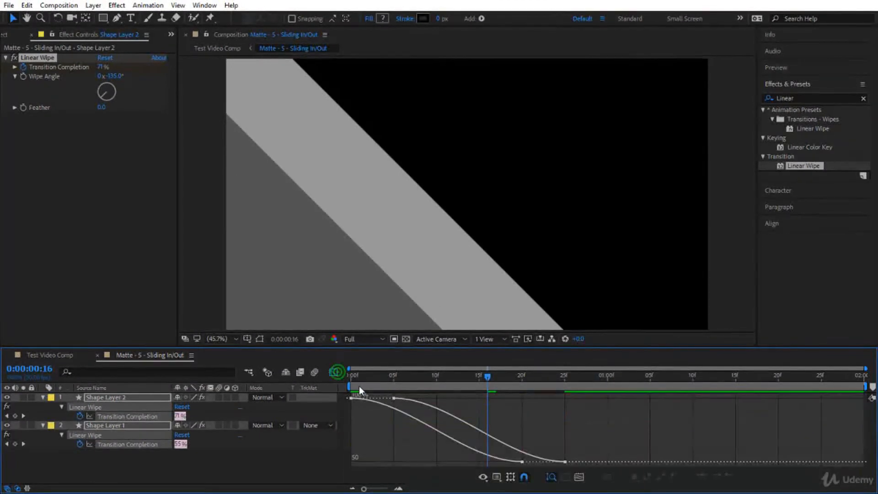
left_click(499, 478)
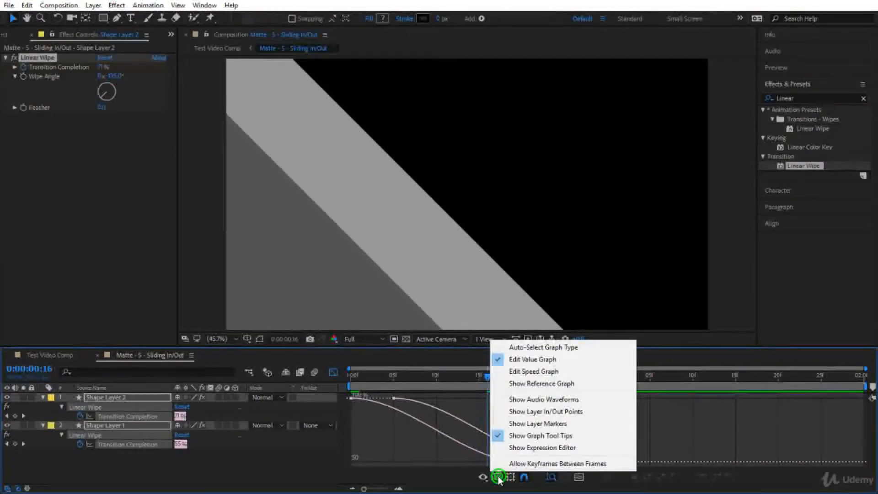
left_click(521, 371)
left_click_drag(575, 421, 427, 398)
left_click_drag(384, 378, 279, 395)
key("space")
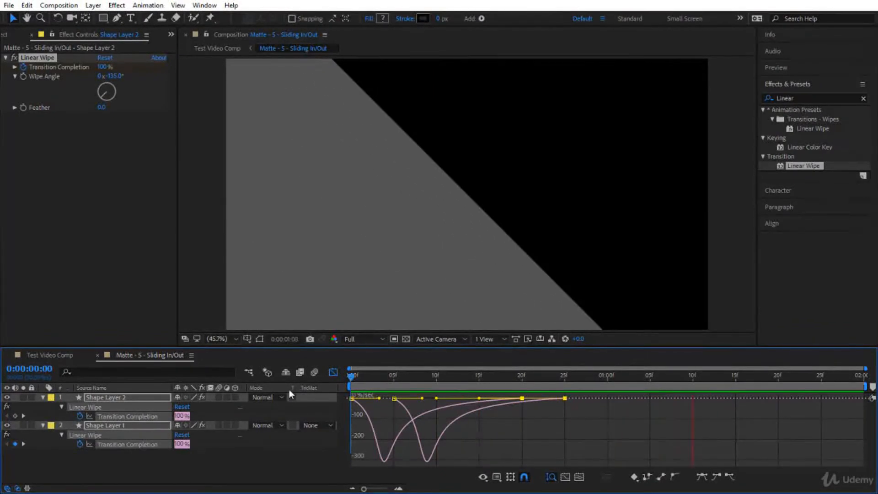
Leave the graph view, move Shape Layer 2's ending Transition Completion keyframe to 0:00:00:22, and play the wipes from the start.
left_click(333, 372)
left_click_drag(356, 376, 539, 417)
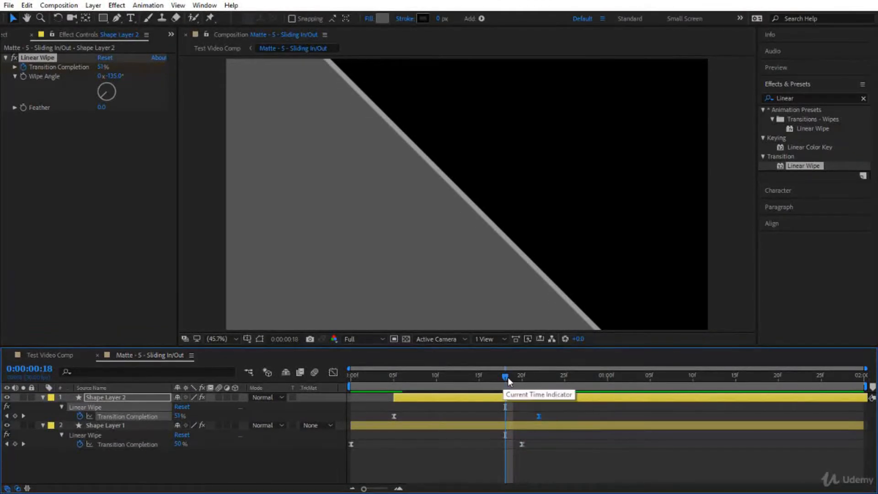
left_click_drag(506, 378, 289, 426)
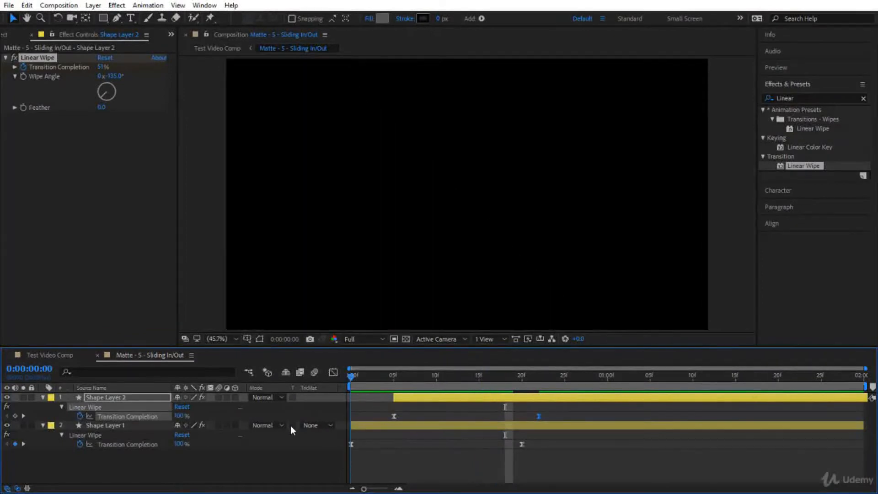
key("space")
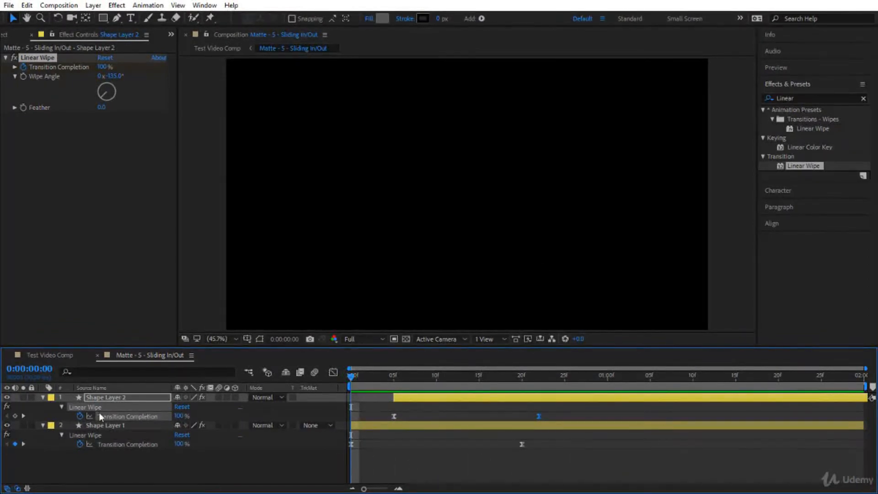
Pre-compose Shape Layer 1 and Shape Layer 2 together as Matte 5 - Single.
left_click(43, 397)
left_click(85, 406)
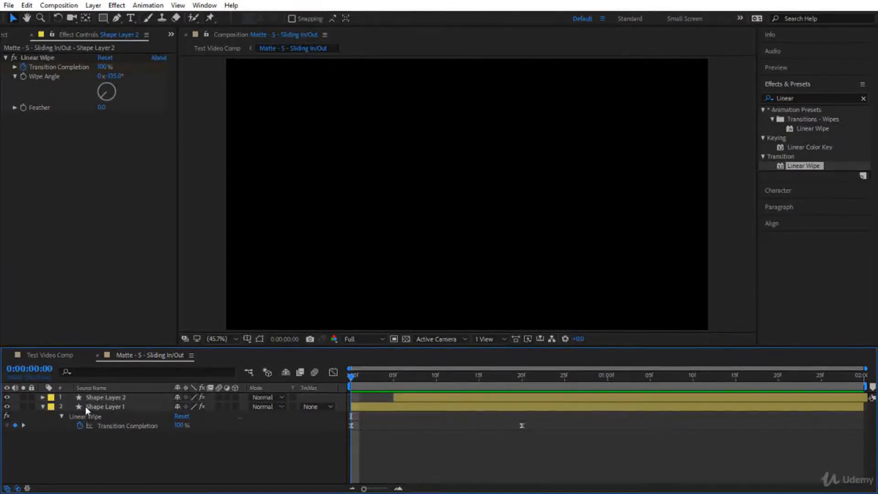
left_click(103, 397, "shift")
right_click(144, 397)
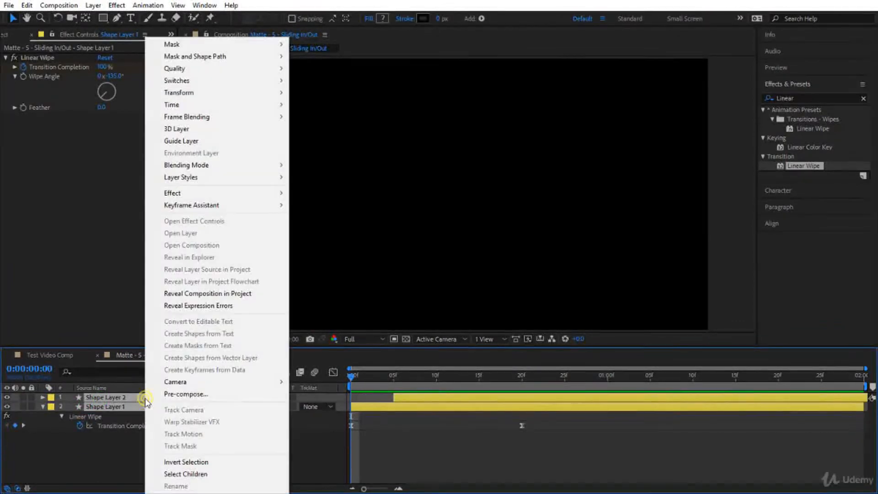
left_click(189, 396)
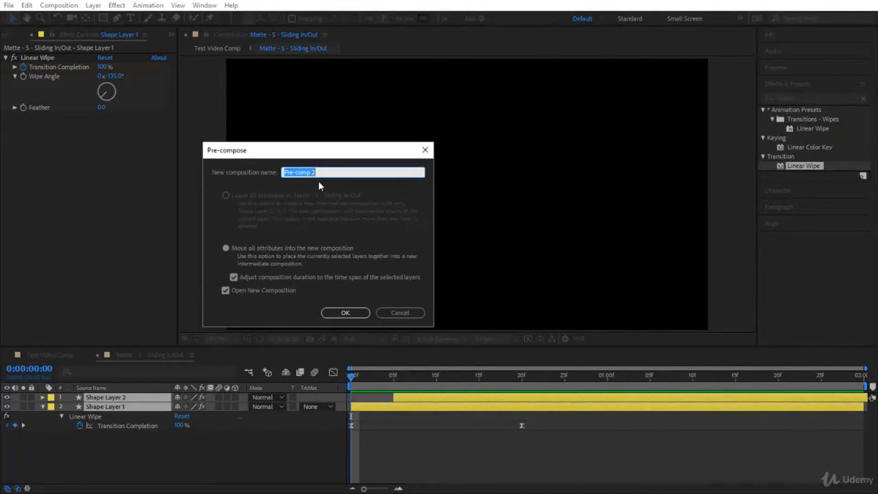
type("Matte 5 - Single")
key("Return")
Back in Matte - 5 - Sliding In/Out, duplicate the Matte 5 - Single layer, rotate the copy 180°, and preview both wipes to 0:00:00:25.
left_click(177, 356)
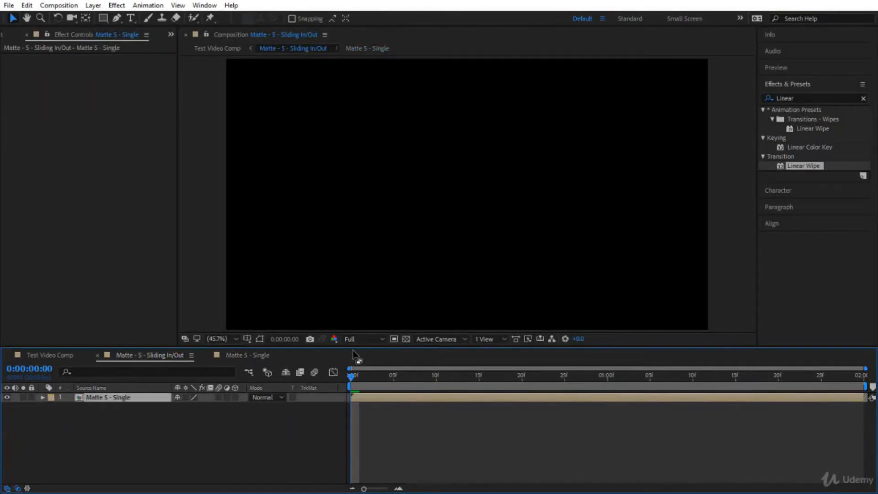
left_click_drag(351, 375, 530, 391)
left_click(151, 398)
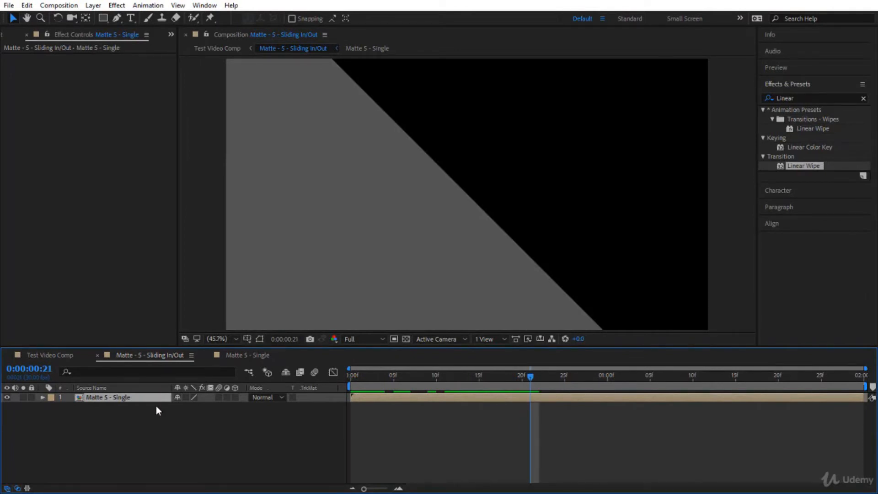
key("ctrl+d")
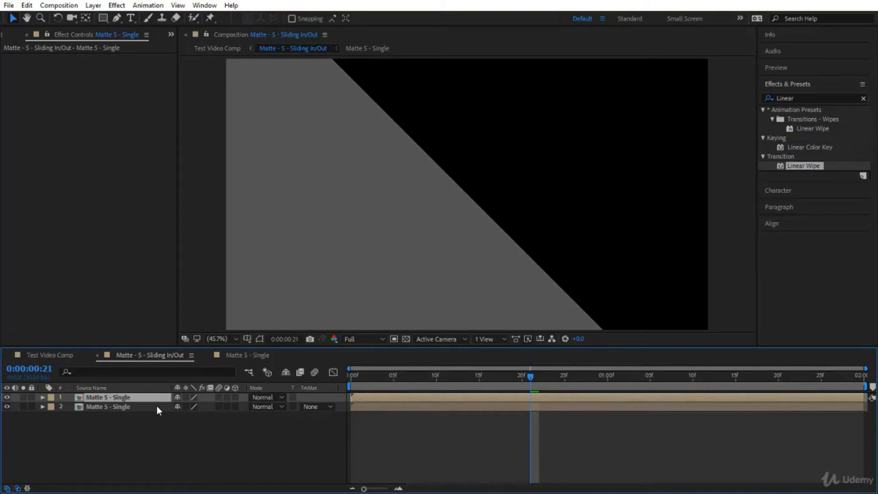
key("r")
left_click(191, 406)
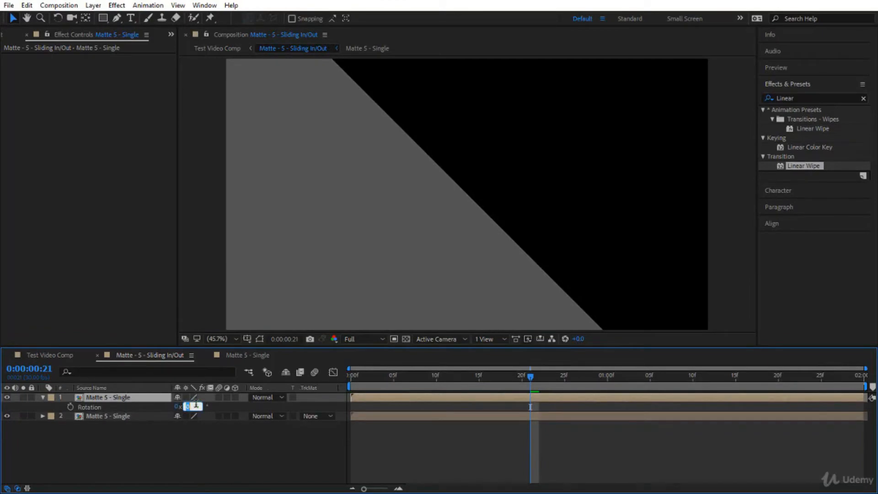
key("Return")
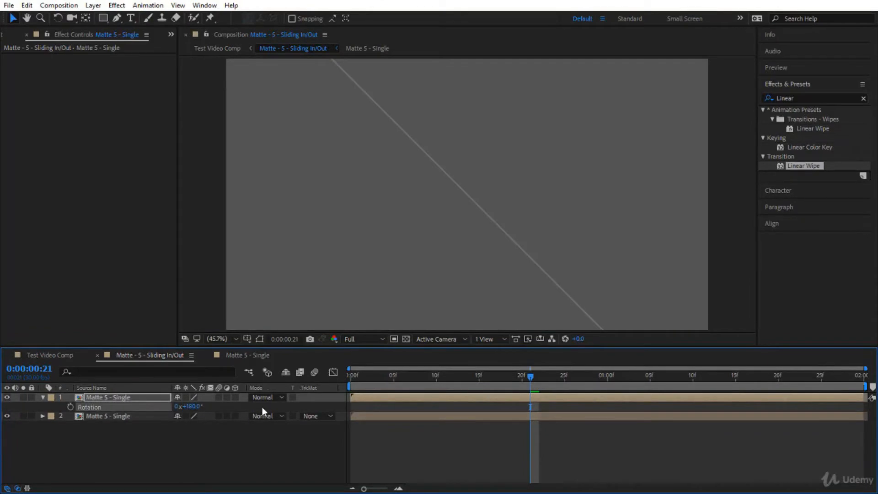
key("space")
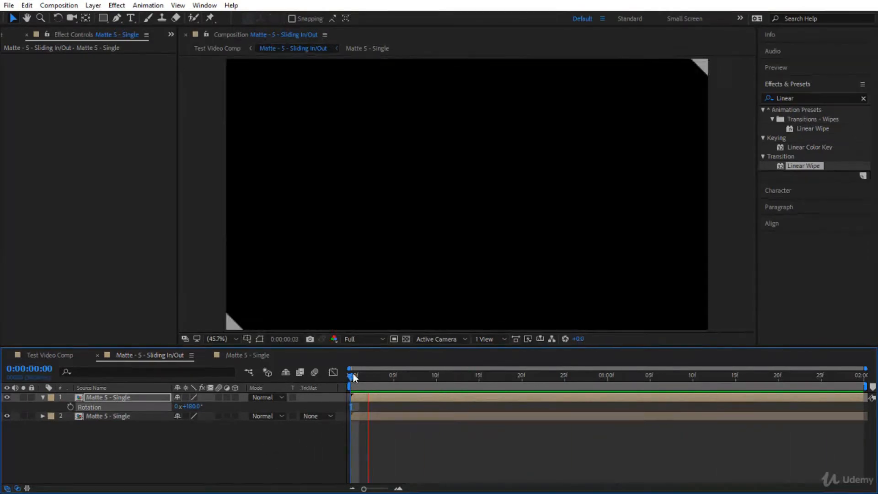
left_click_drag(352, 373, 564, 382)
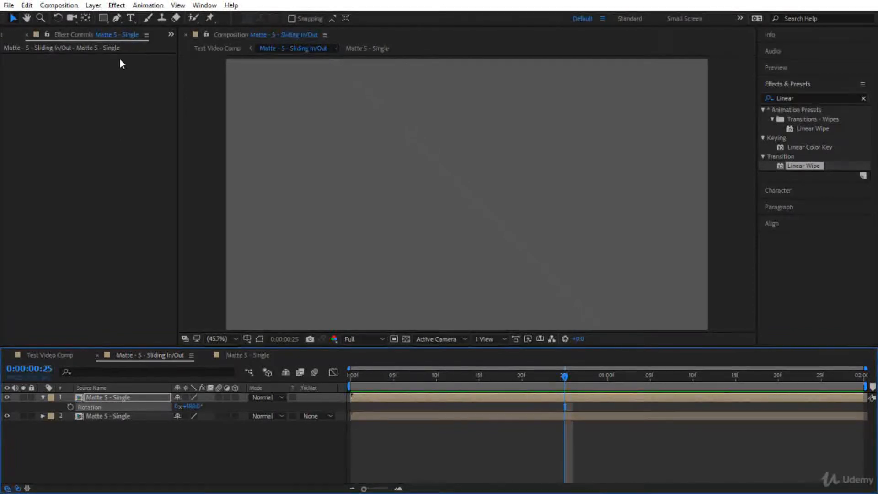
Add a new comp-sized rectangle shape layer above the precomps and fill it with white FFFFFF.
left_click(139, 442)
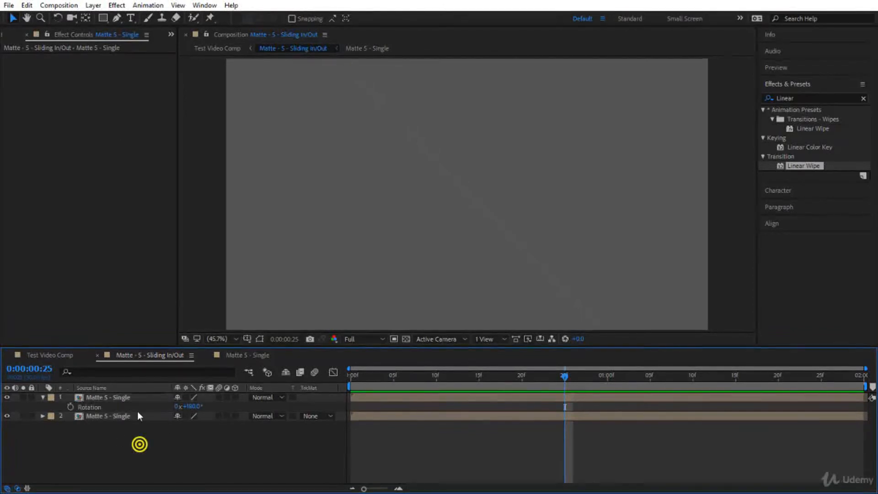
double_click(101, 18)
left_click(384, 17)
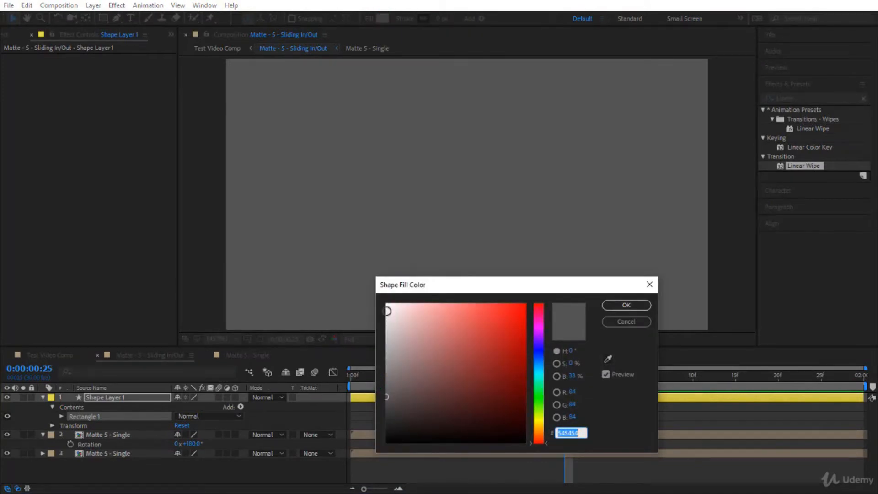
left_click_drag(394, 326, 383, 299)
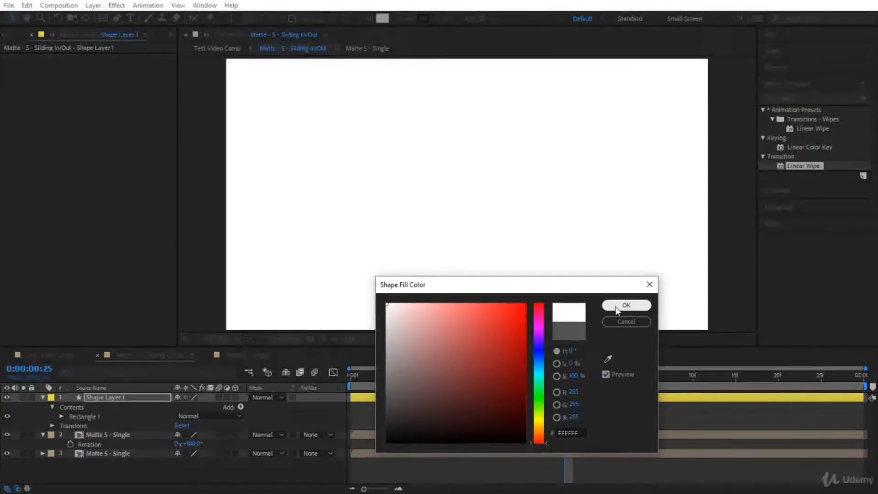
left_click(617, 307)
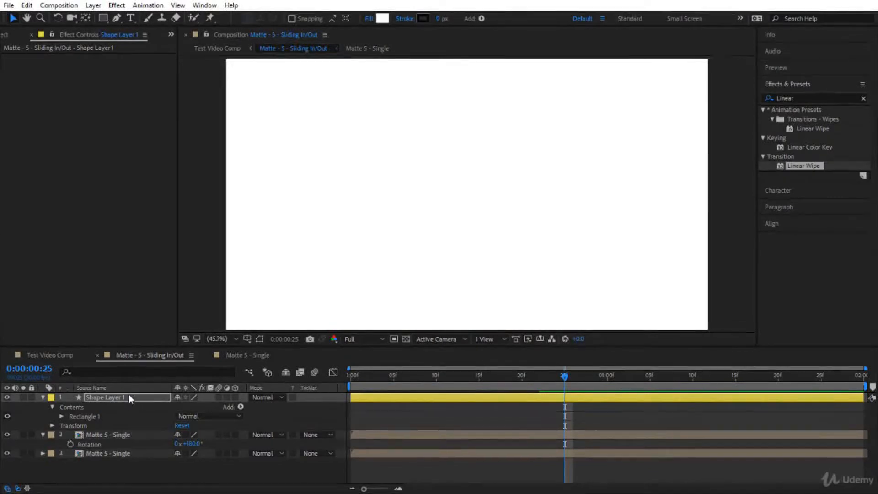
Set the white shape layer's Rotation to -135°.
key("r")
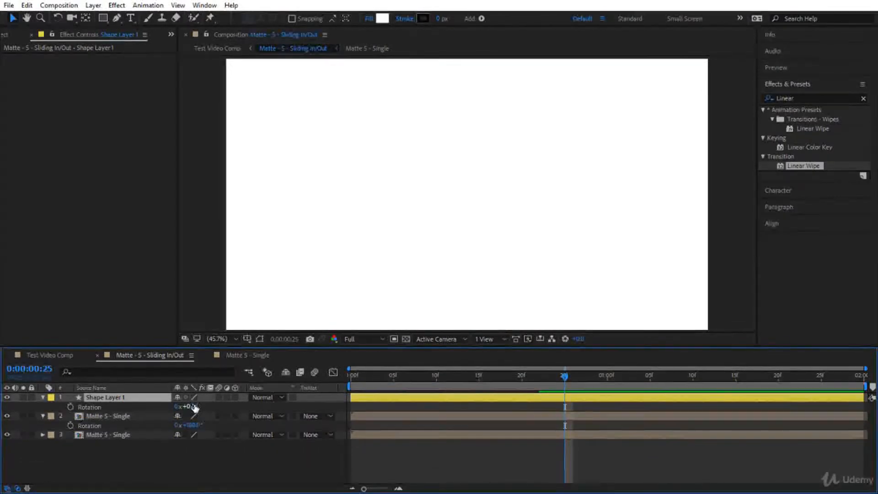
left_click(192, 407)
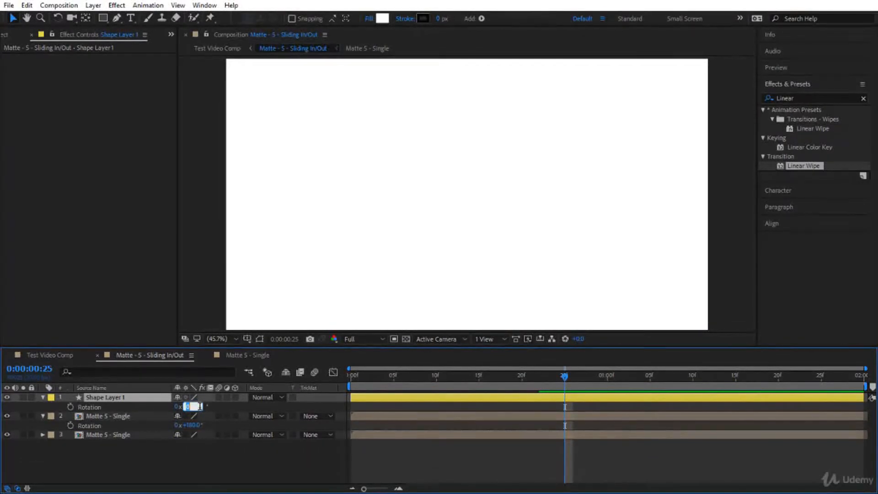
type("-135")
key("Return")
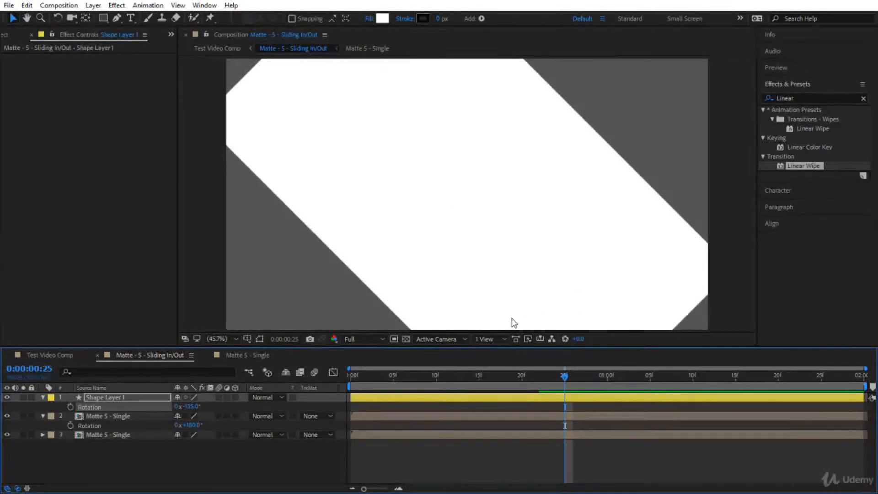
Keyframe Shape Layer 1's Scale at 0:00:00:25 with unlinked proportions, setting it to 166% wide and 0% high.
left_click(117, 398)
key("s")
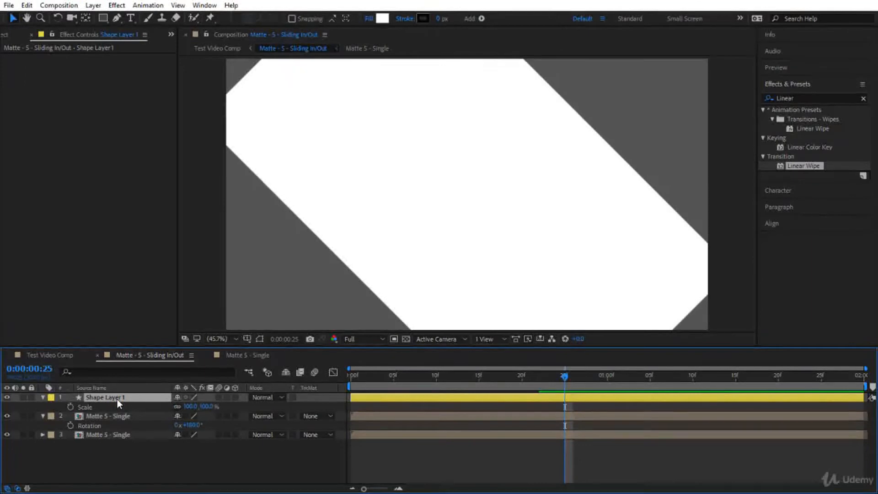
left_click(185, 406)
left_click_drag(190, 406, 215, 407)
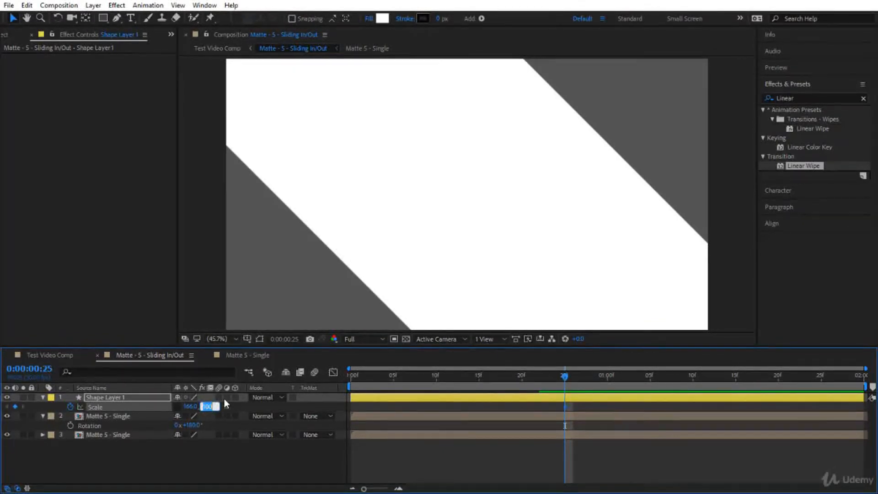
type("0")
key("Return")
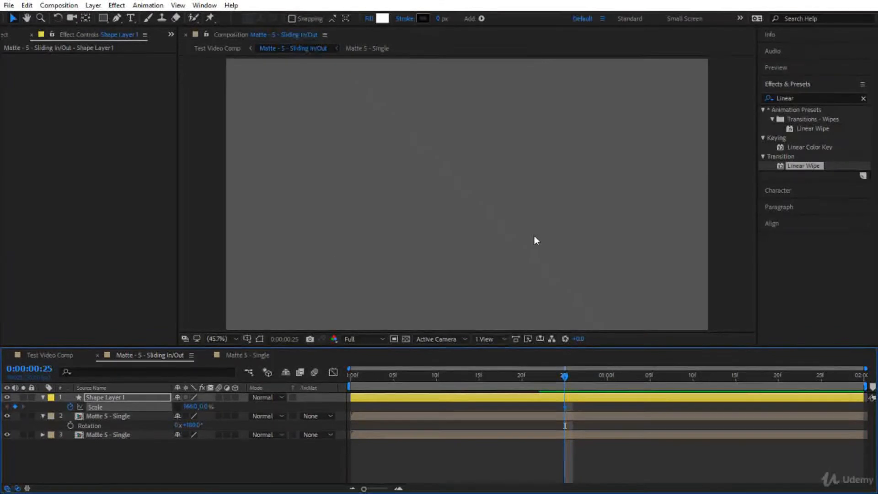
Add a Scale keyframe to Shape Layer 1 at 0:00:01:10, keeping 166% width and setting the height to 203%.
left_click_drag(586, 376, 691, 386)
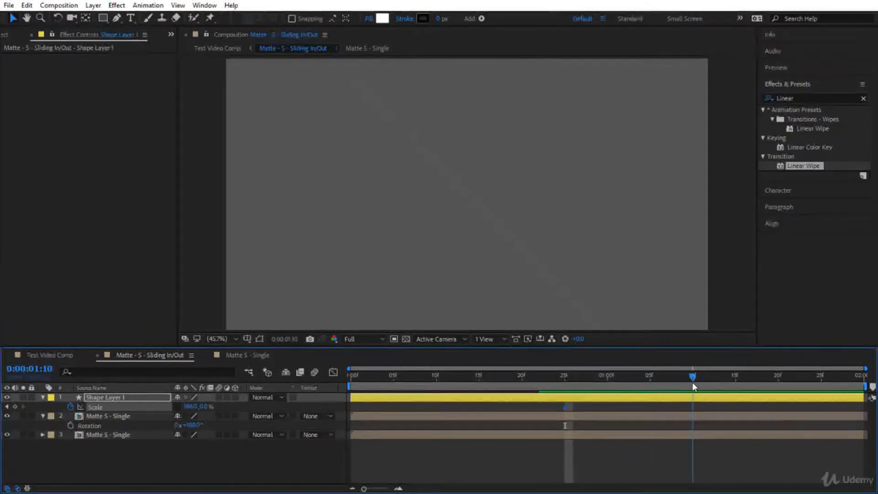
left_click(205, 407)
key("Return")
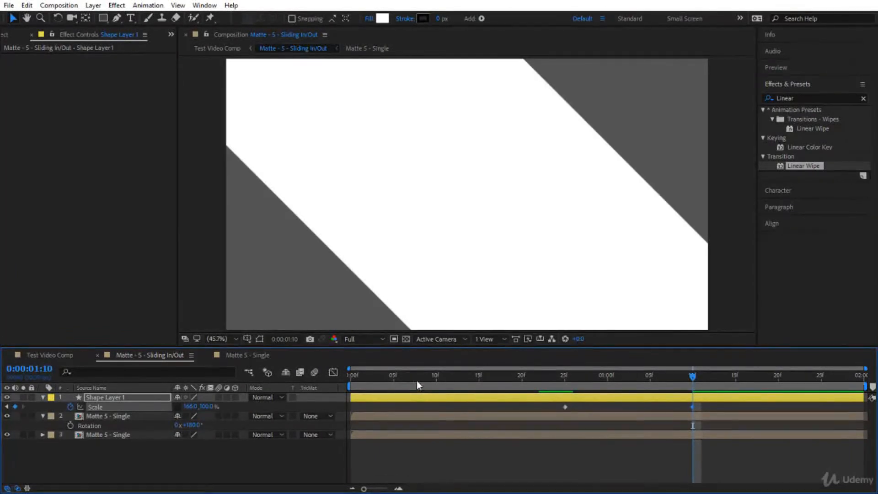
left_click(207, 407)
left_click_drag(209, 407, 256, 407)
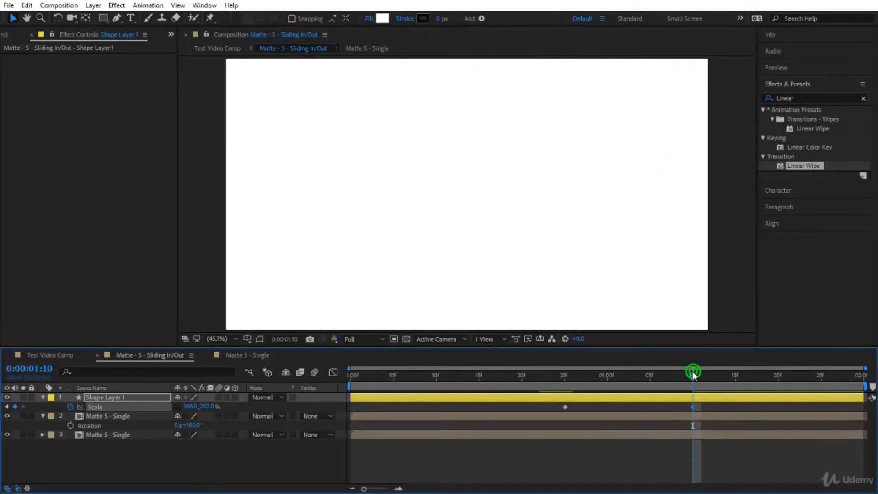
Check the shape's full coverage around 0:00:01:10 and preview the Sliding In/Out matte animation from the start.
key("Page_Up")
left_click_drag(686, 378, 697, 380)
key("Home")
key("space")
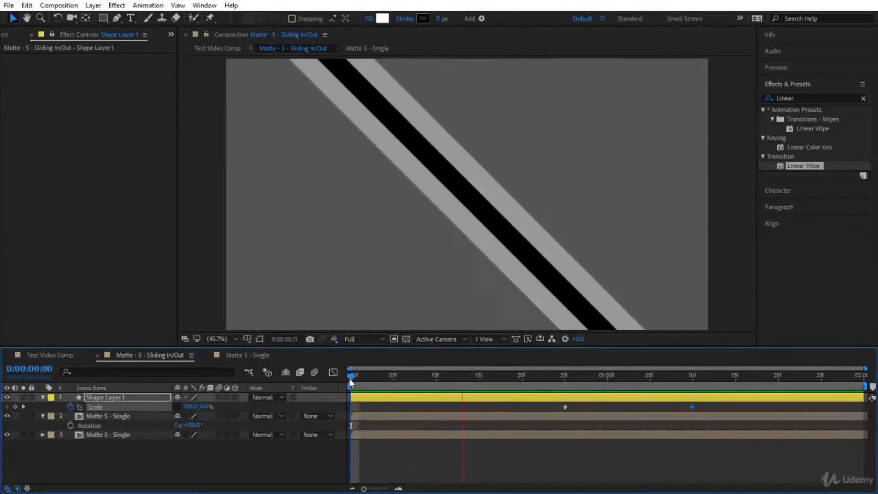
left_click_drag(350, 375, 582, 389)
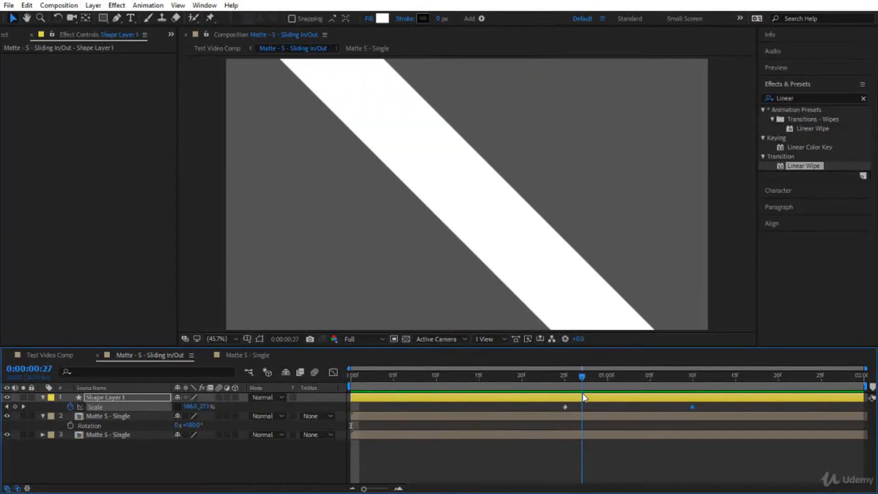
Preview the sliding matte transition between the two clips in Test Video Comp.
left_click(44, 355)
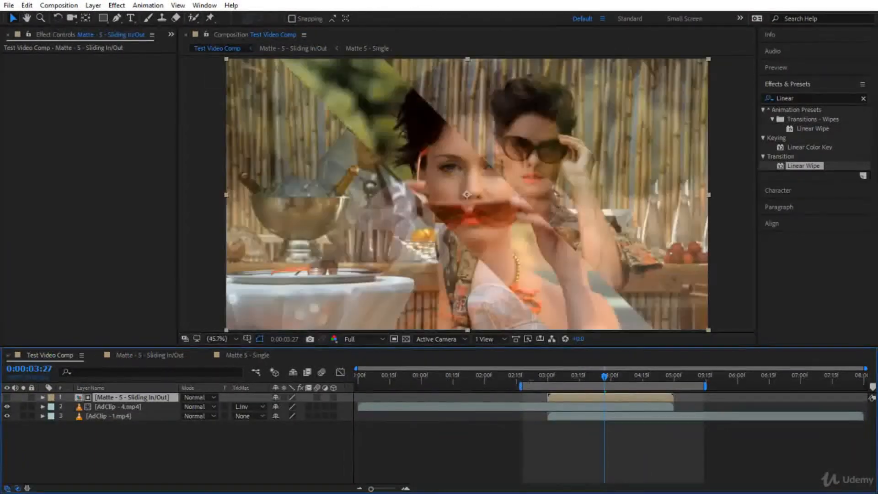
left_click(533, 375)
key("space")
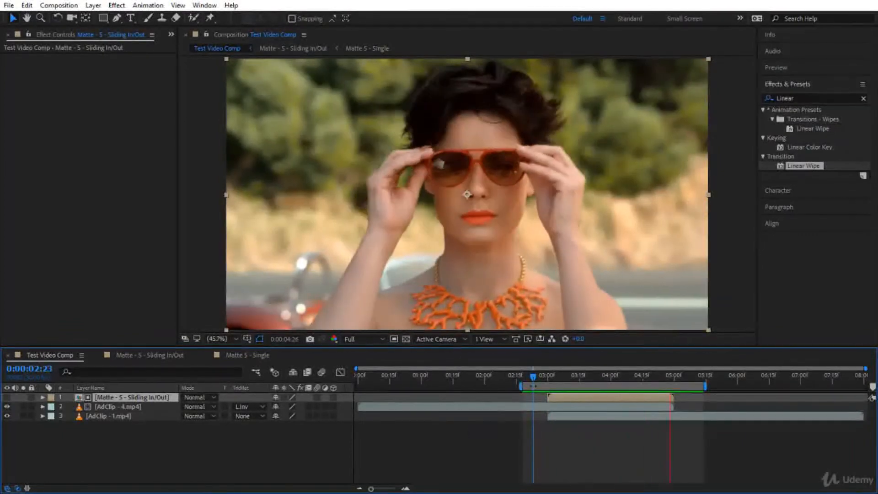
left_click_drag(533, 377, 573, 393)
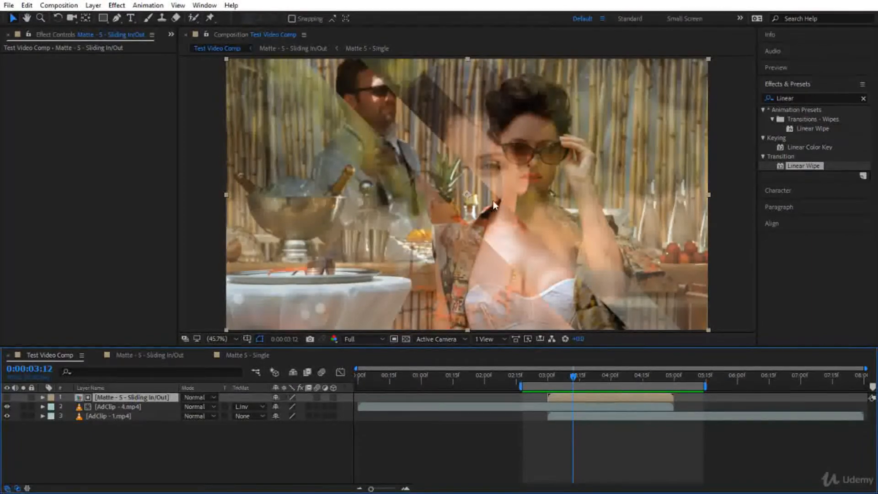
key("space")
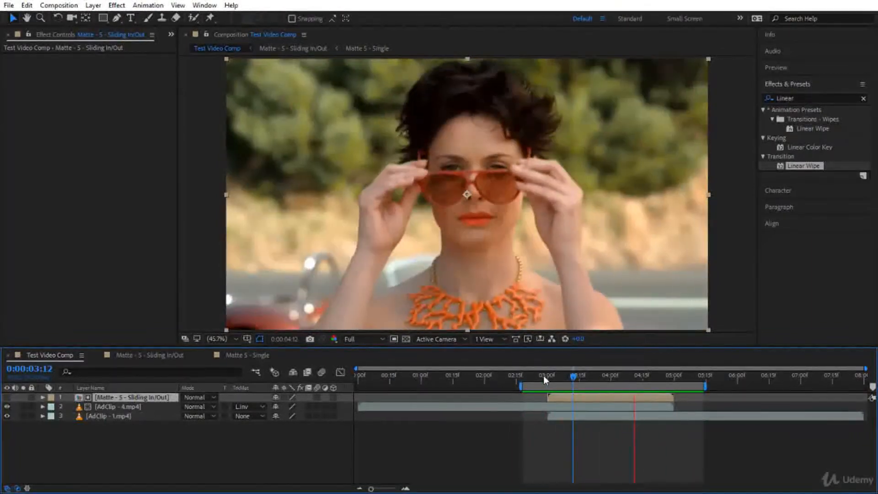
key("space")
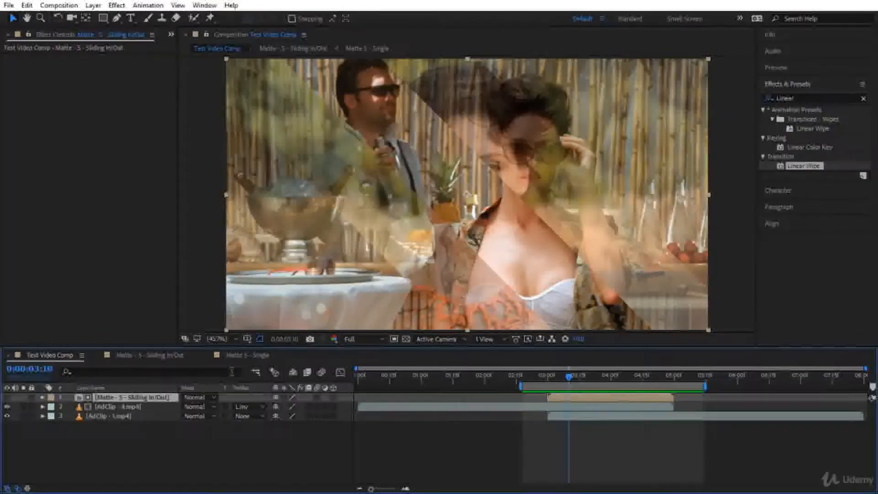
Try feathering Shape Layer 2's Linear Wipe in the Matte 5 - Single composition, check it over time, and undo it.
left_click(248, 357)
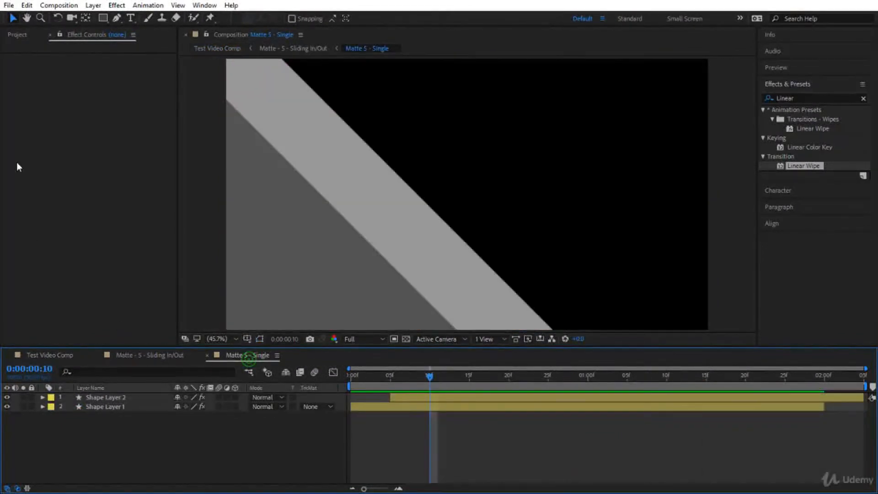
left_click(124, 398)
left_click_drag(104, 112, 146, 111)
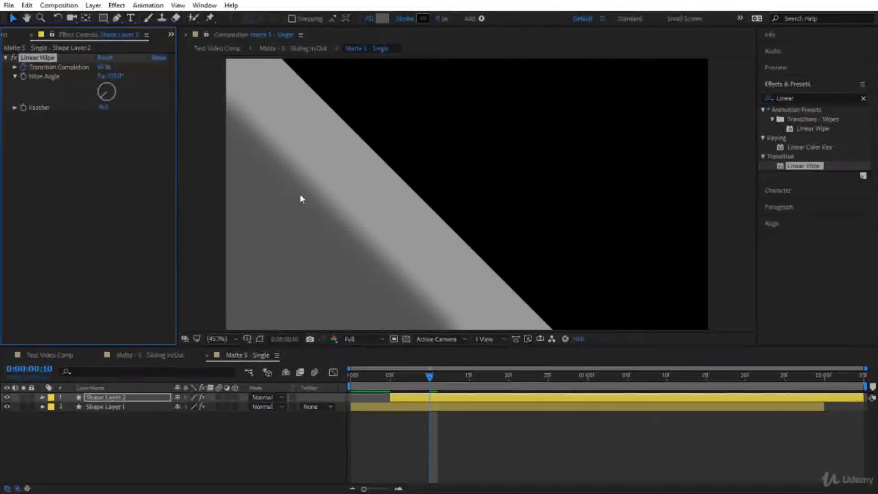
left_click_drag(428, 384, 554, 384)
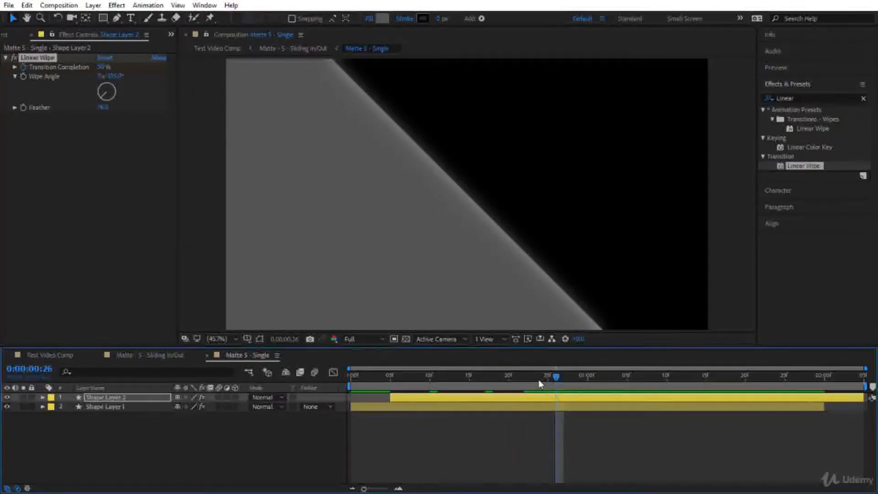
key("ctrl+z")
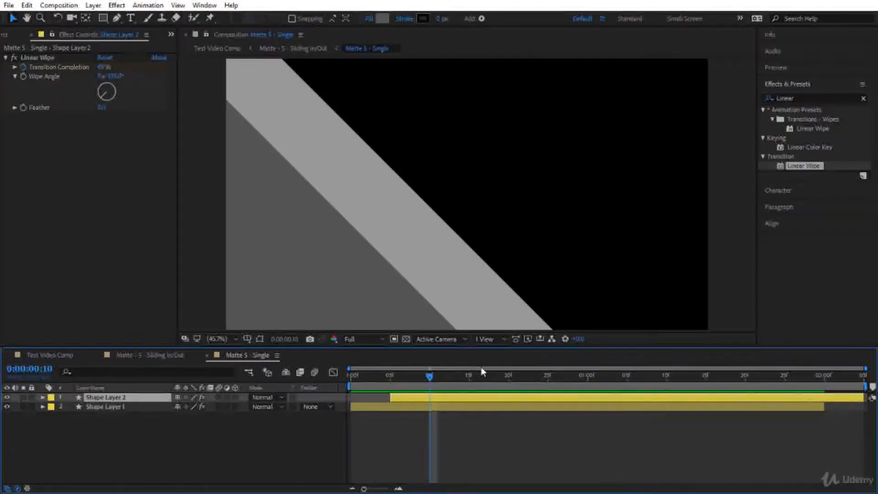
Play the clip transition in Test Video Comp from just before the matte layer begins.
left_click(47, 357)
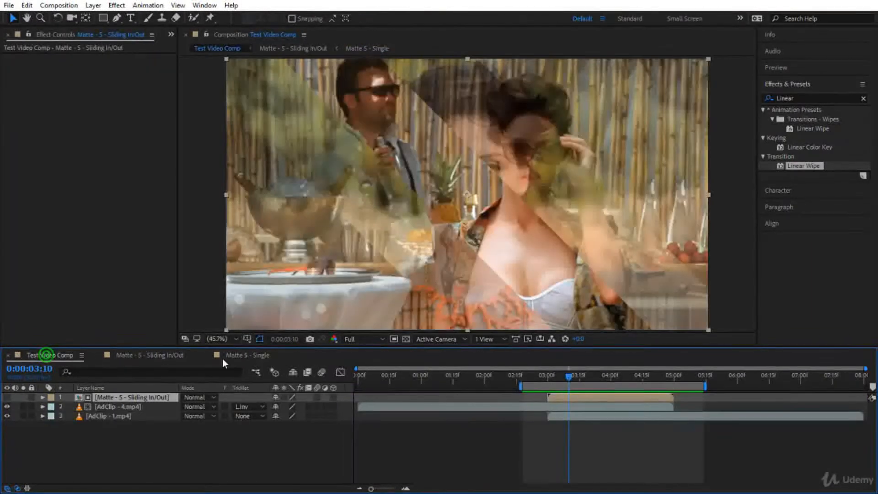
left_click(533, 377)
key("space")
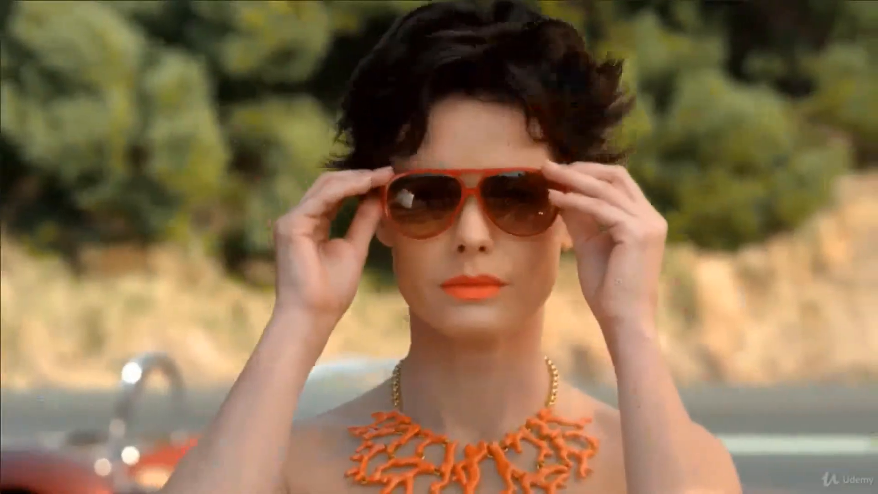
key("space")
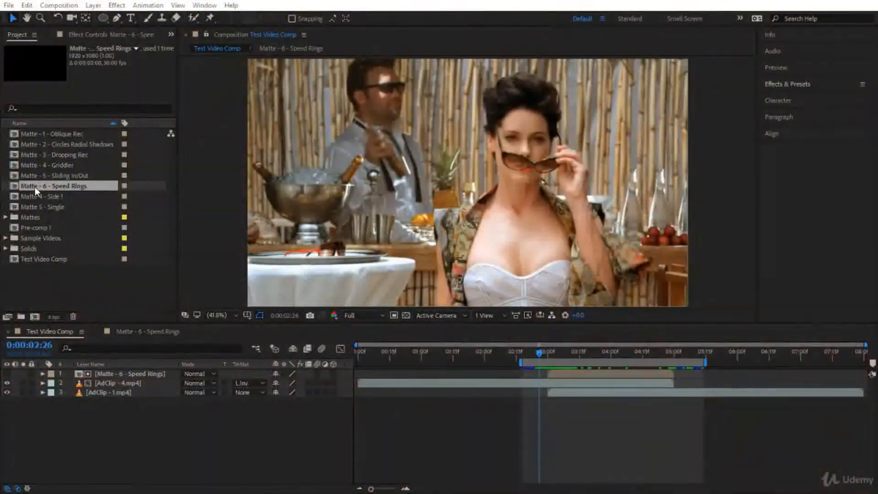
Open the Matte - 6 - Speed Rings composition from its layer in Test Video Comp.
left_click(36, 188)
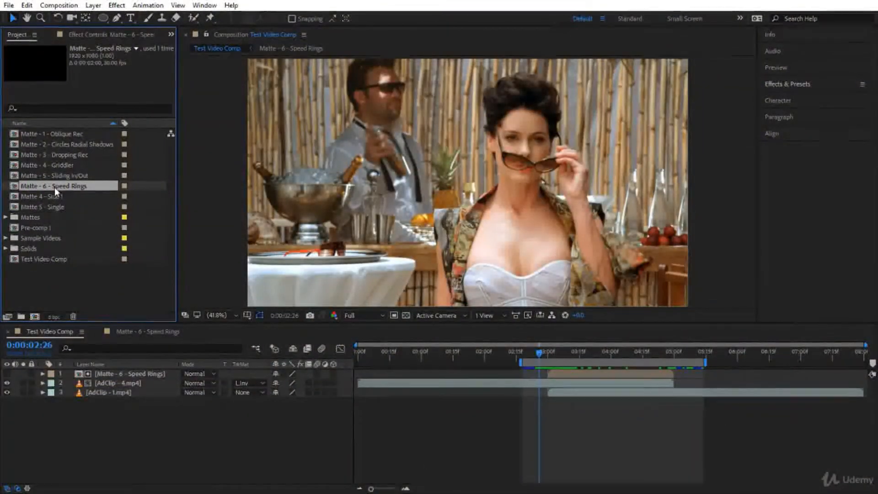
left_click(122, 376)
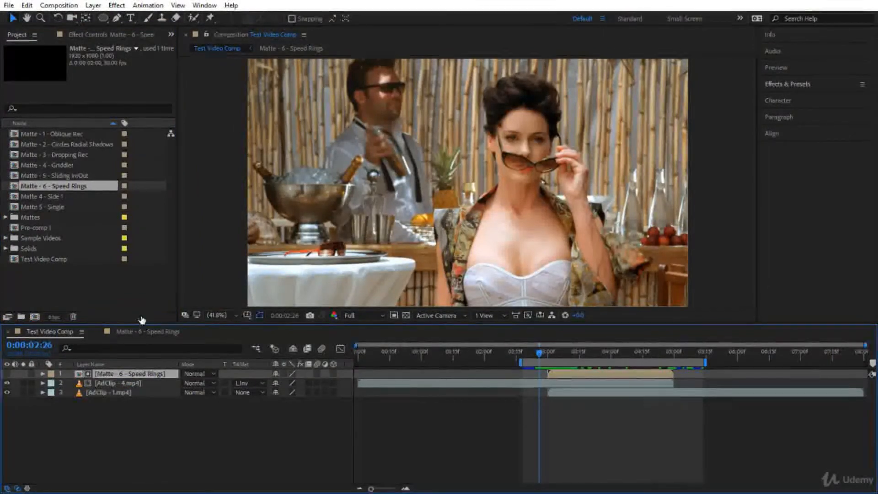
double_click(113, 373)
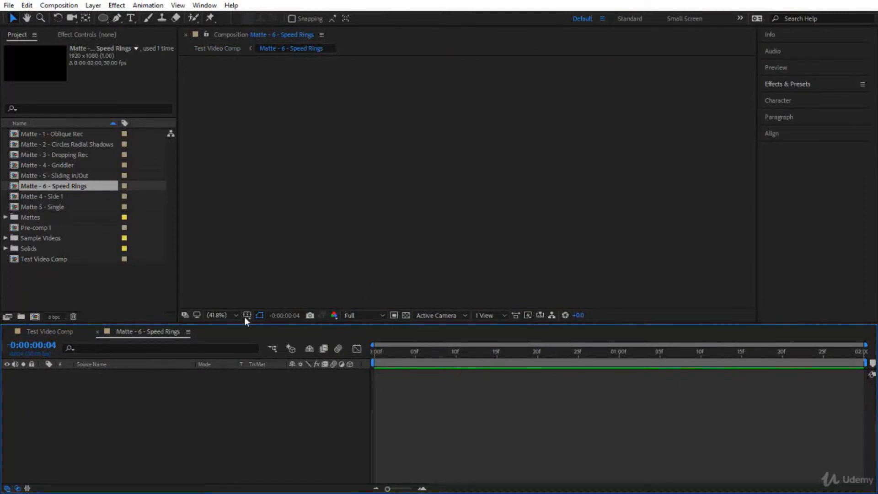
Draw a white circle with the Ellipse tool and center it by setting Ellipse 1's Position to 0, 0.
left_click(105, 18)
mouse_move(384, 131)
left_mouse_down()
mouse_move(554, 265)
mouse_move(501, 233)
left_mouse_up()
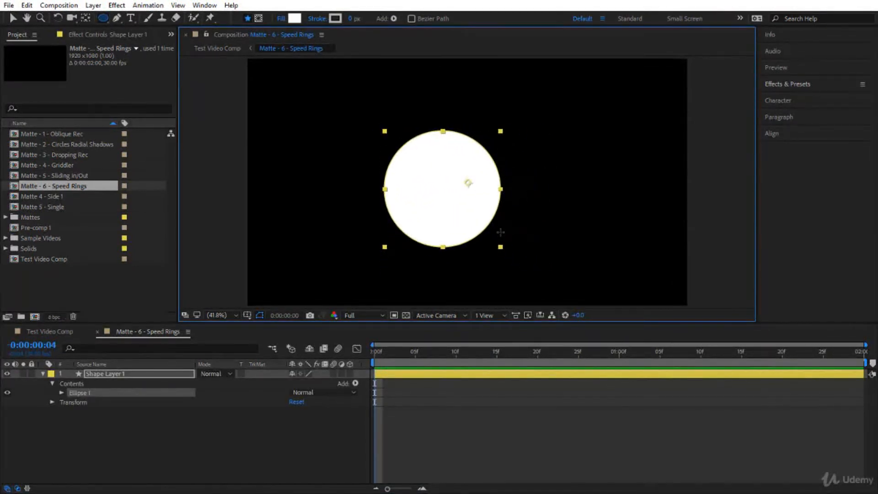
left_click(62, 392)
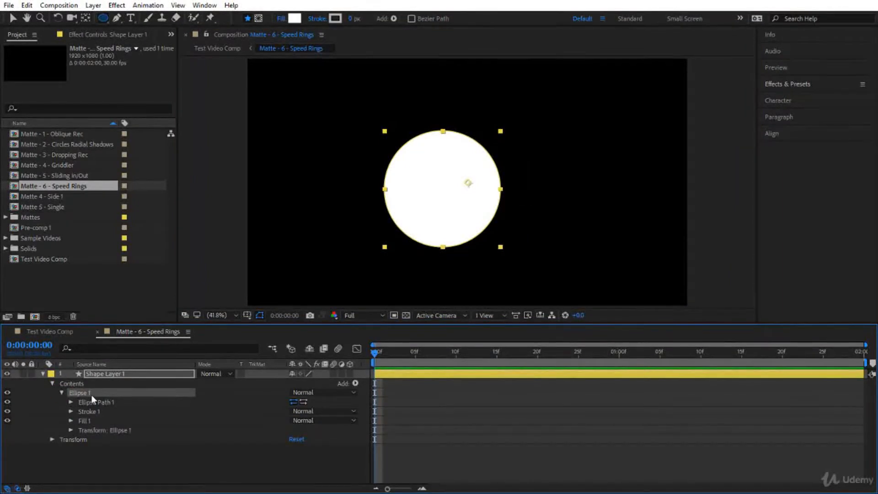
left_click(70, 430)
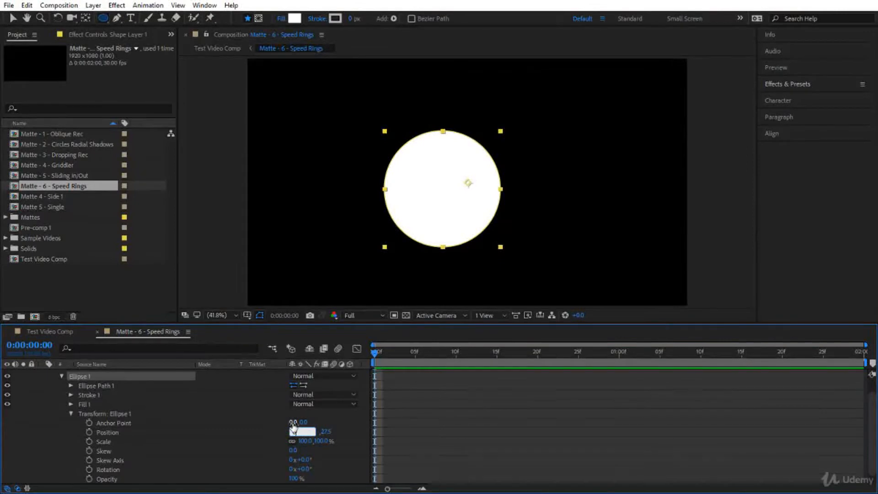
type("0")
key("Tab")
type("0")
key("Return")
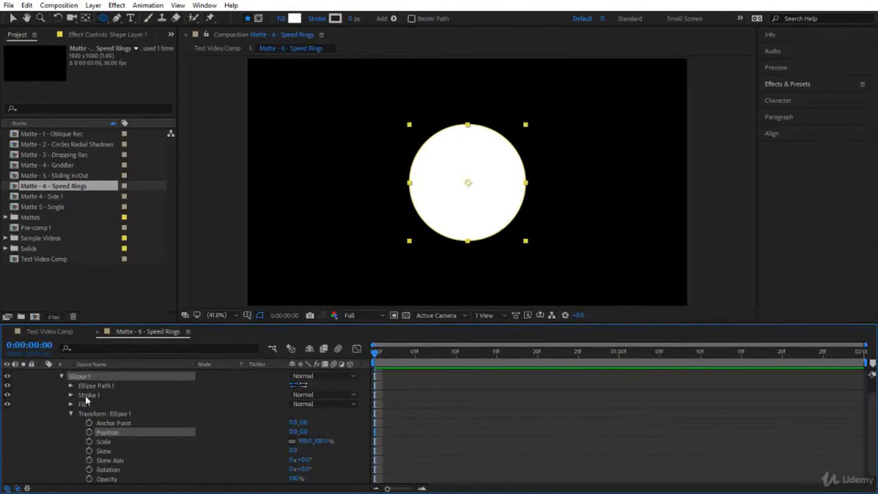
Collapse Shape Layer 1's properties and set the circle's fill to None.
scroll(85, 396, "up", 2)
left_click(43, 374)
left_click(110, 375)
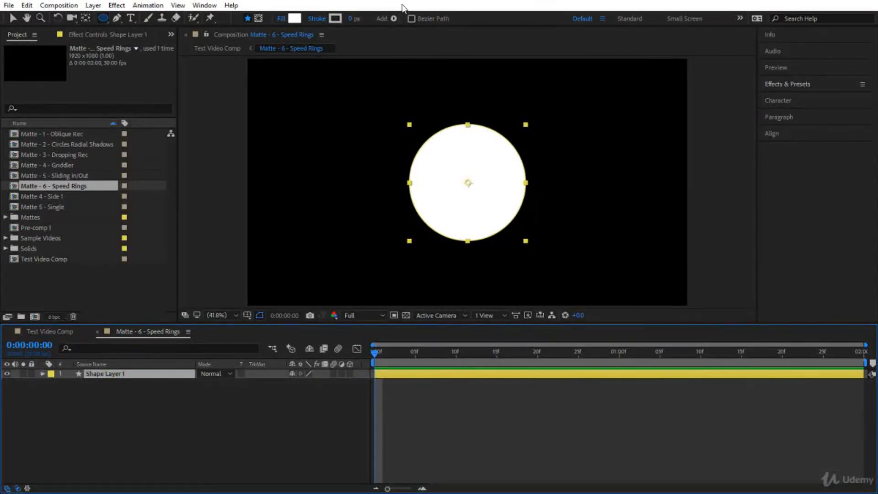
left_click(280, 20)
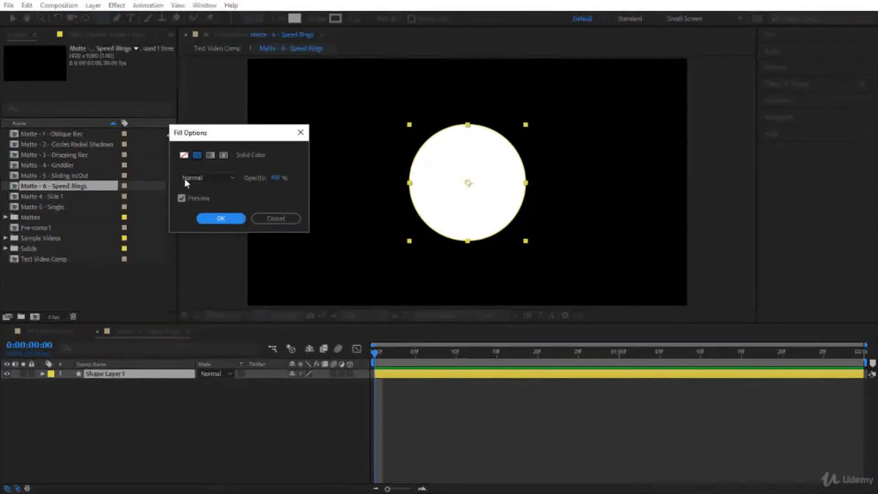
left_click(182, 154)
left_click(221, 218)
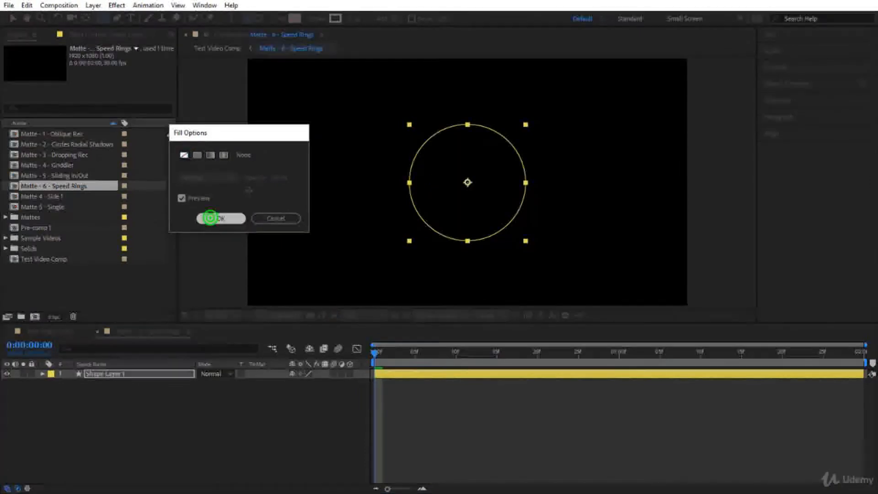
Set the circle's stroke width to 90 px.
left_click(351, 21)
left_click_drag(350, 20, 407, 25)
left_click(350, 22)
type("90")
key("Return")
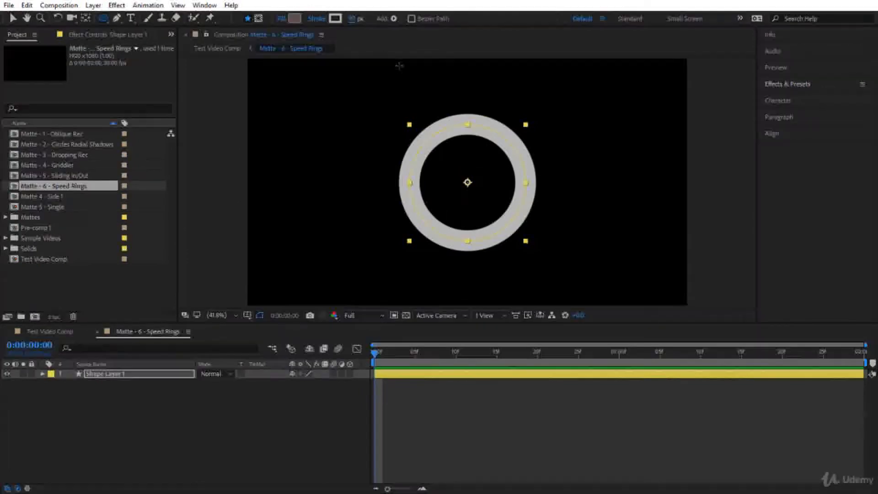
Change the ring's stroke color to dark gray 595959.
left_click(335, 19)
left_click_drag(387, 340, 387, 392)
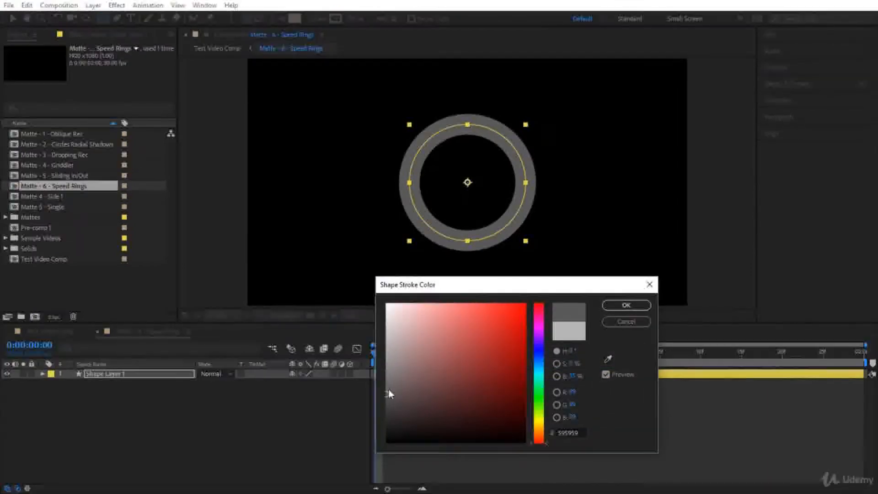
left_click(612, 305)
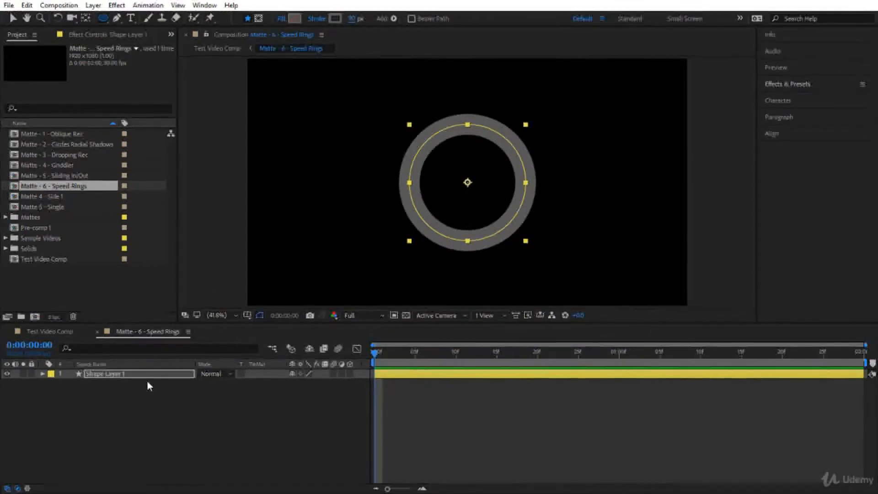
Try scaling the ring to about 171% with Shape Layer 1's Transform Scale, and reset the transform.
left_click(150, 376)
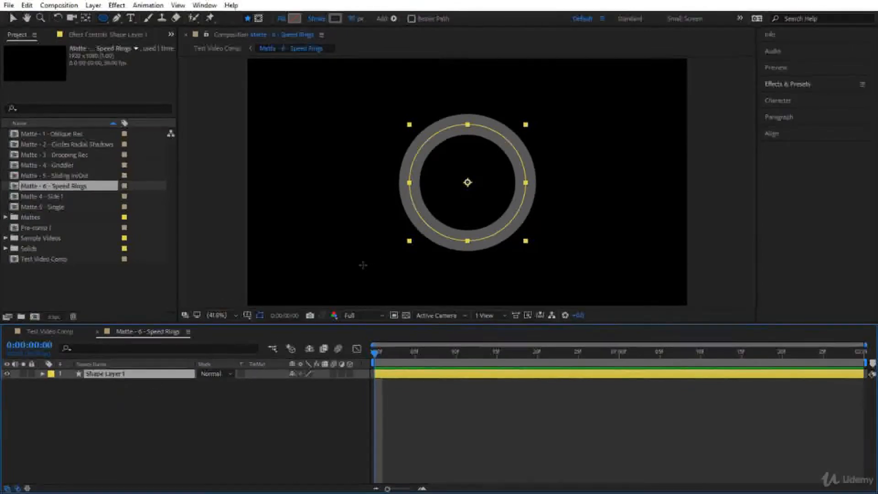
left_click(42, 373)
left_click(71, 430)
left_click(69, 440)
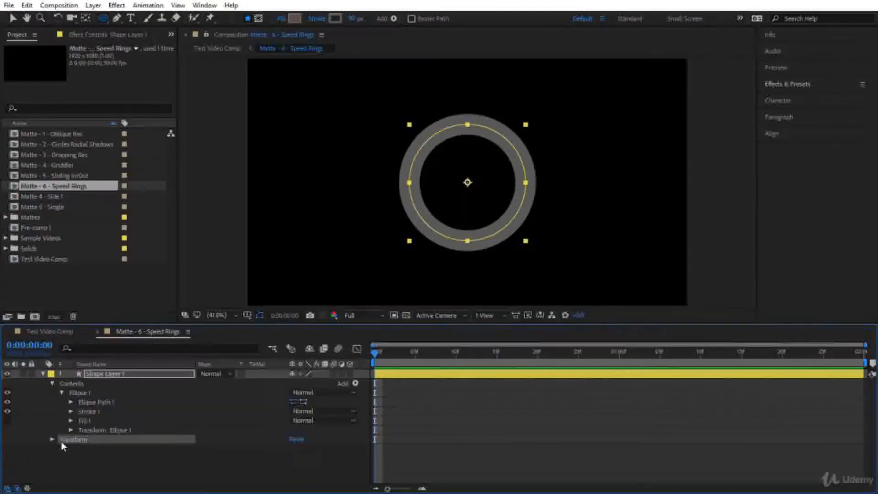
left_click(53, 438)
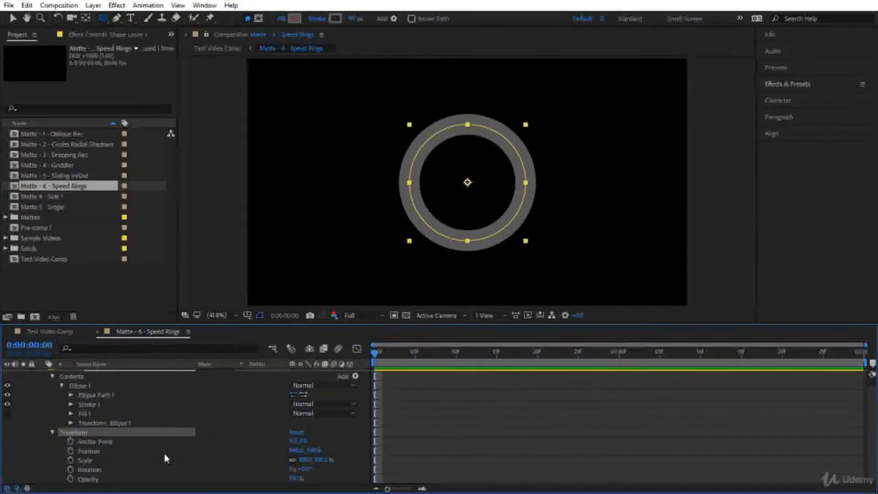
left_click_drag(319, 458, 353, 452)
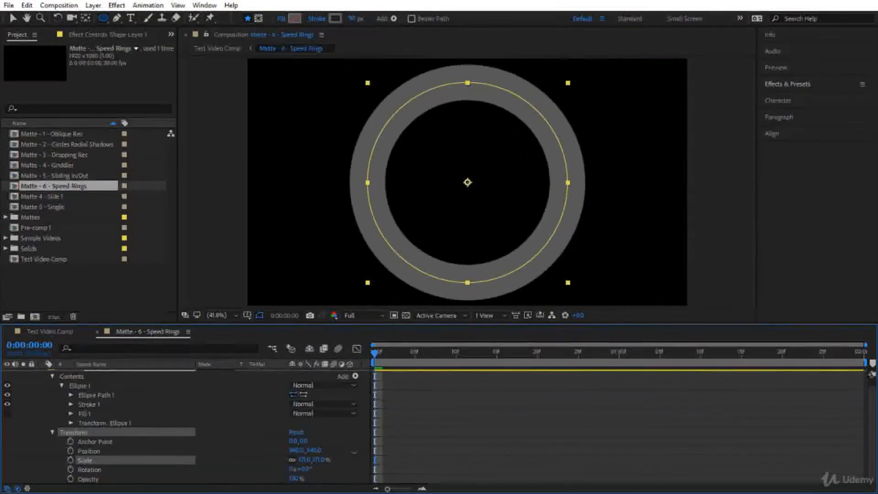
left_click(297, 433)
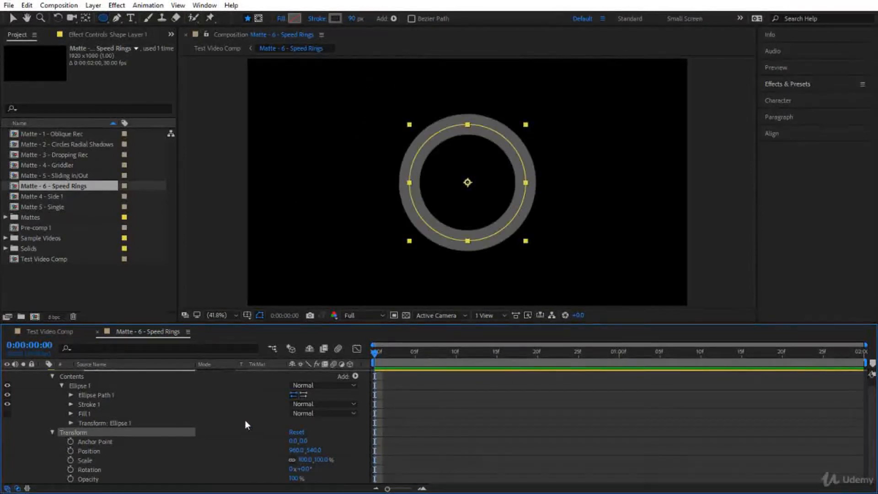
Enable keyframing at 0:00 for Ellipse Path 1's Size and Stroke 1's Stroke Width.
left_click(71, 395)
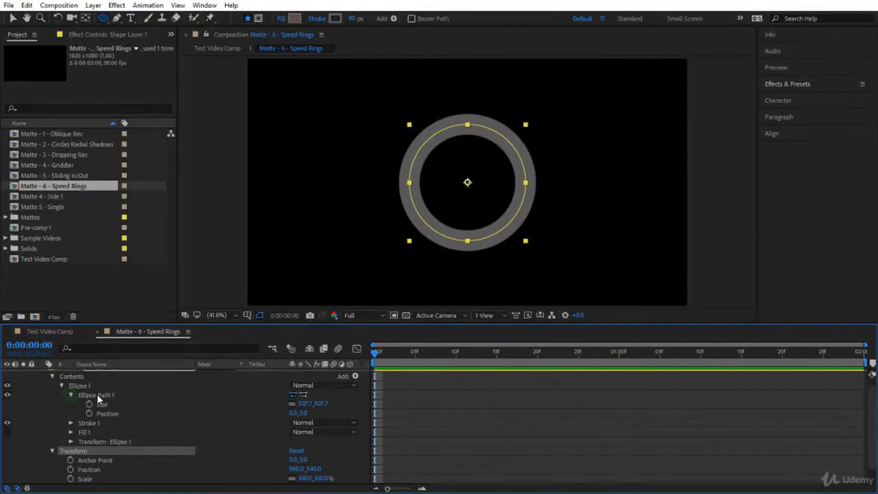
left_click(90, 404)
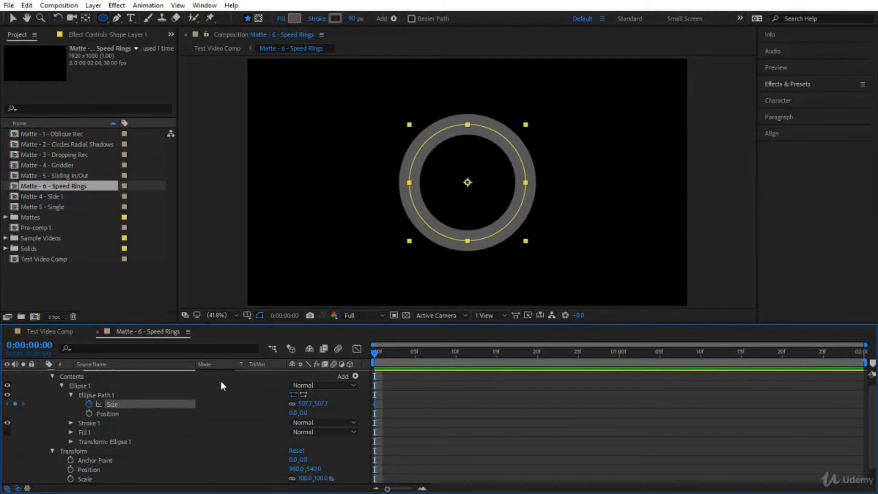
left_click(71, 423)
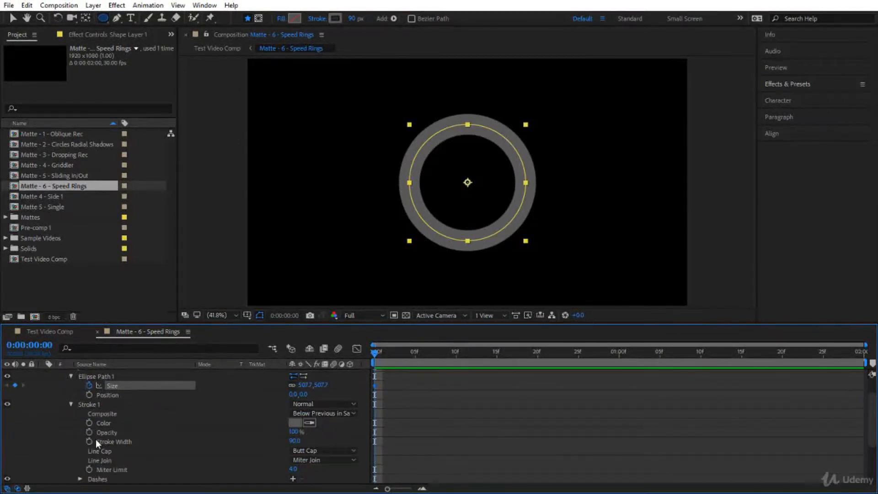
left_click(90, 442)
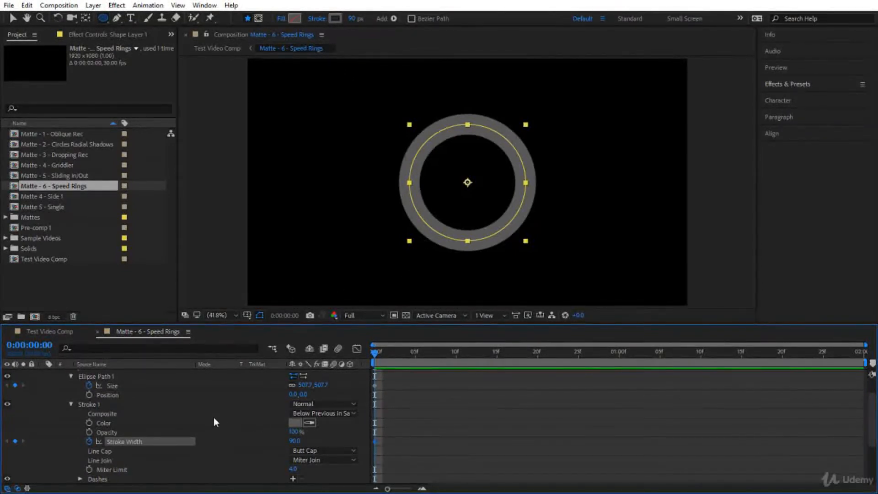
Animate the ellipse Size from 0 at the first frame to 2350 at frame 20.
scroll(213, 417, "up", 1)
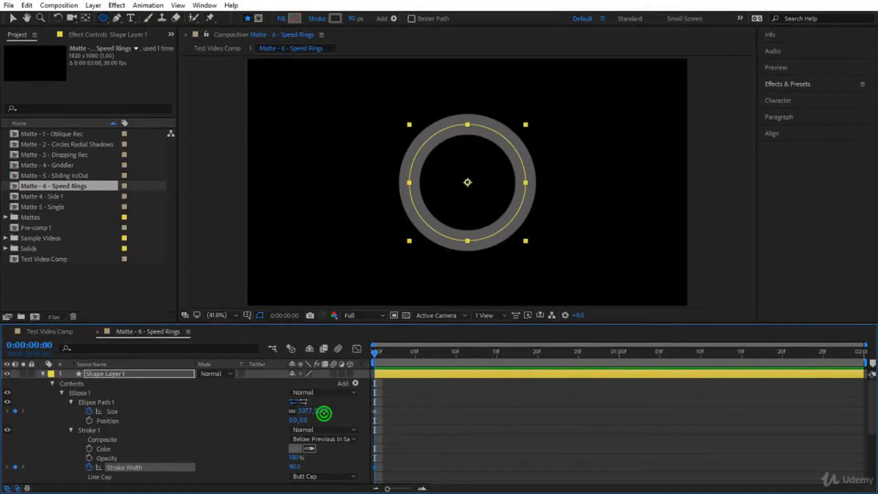
key("Return")
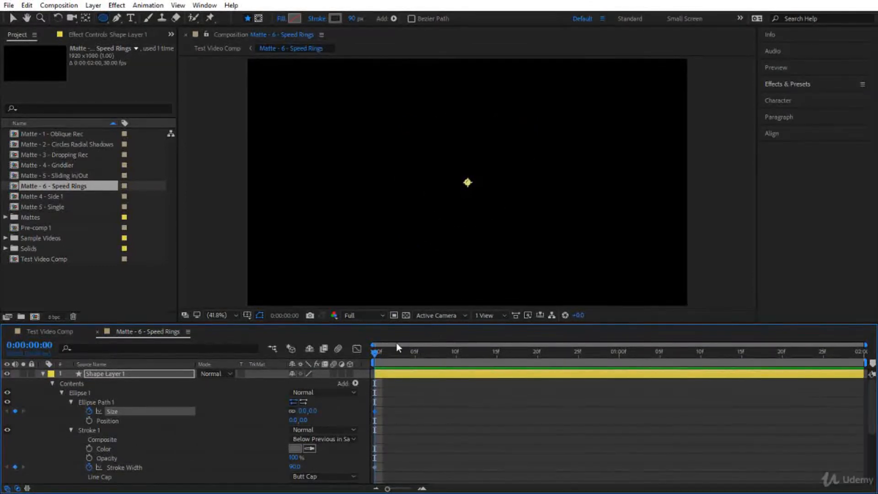
left_click_drag(490, 360, 535, 366)
left_click_drag(303, 410, 543, 432)
left_click_drag(323, 411, 396, 440)
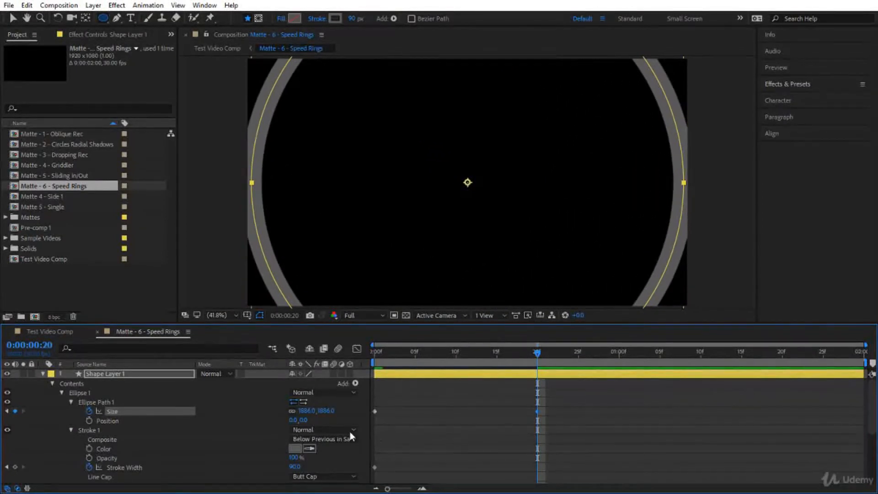
left_click_drag(326, 411, 610, 443)
Set the ring's Stroke Width to 20 at frame 20 and preview the animation from the start.
scroll(188, 387, "down", 3)
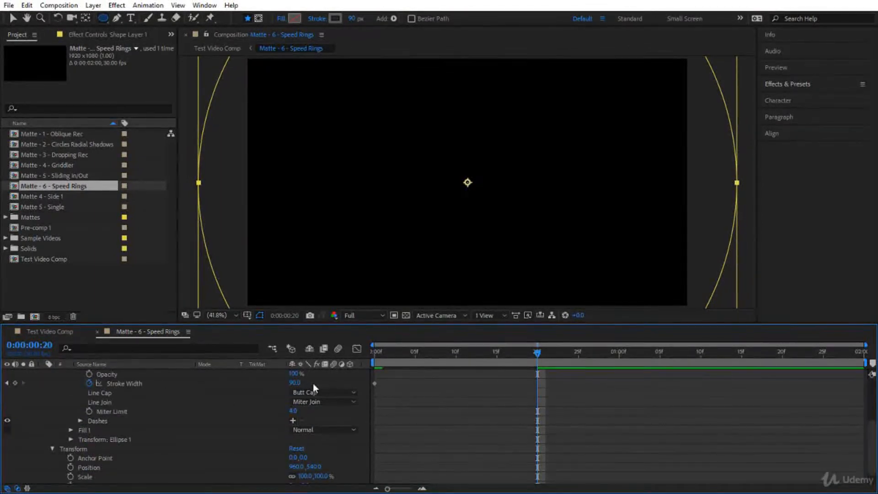
type("20")
key("Return")
mouse_move(397, 361)
left_mouse_down()
mouse_move(353, 356)
mouse_move(418, 374)
mouse_move(539, 385)
left_mouse_up()
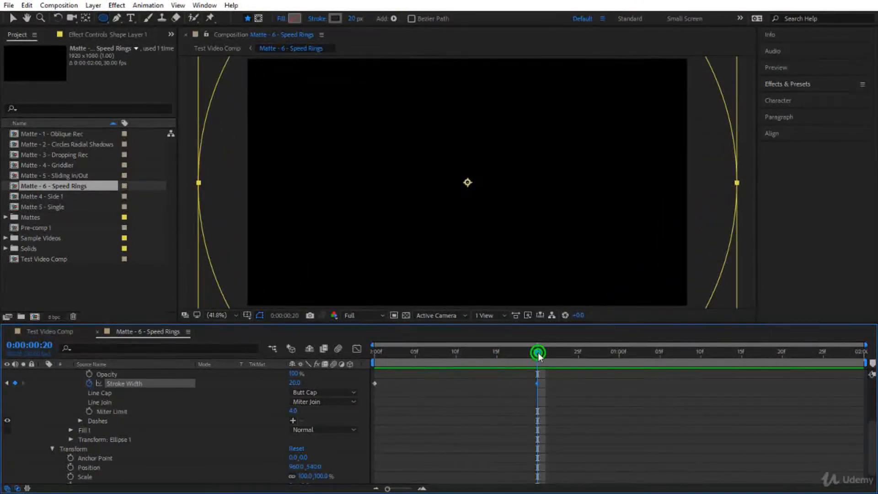
left_click_drag(538, 352, 259, 396)
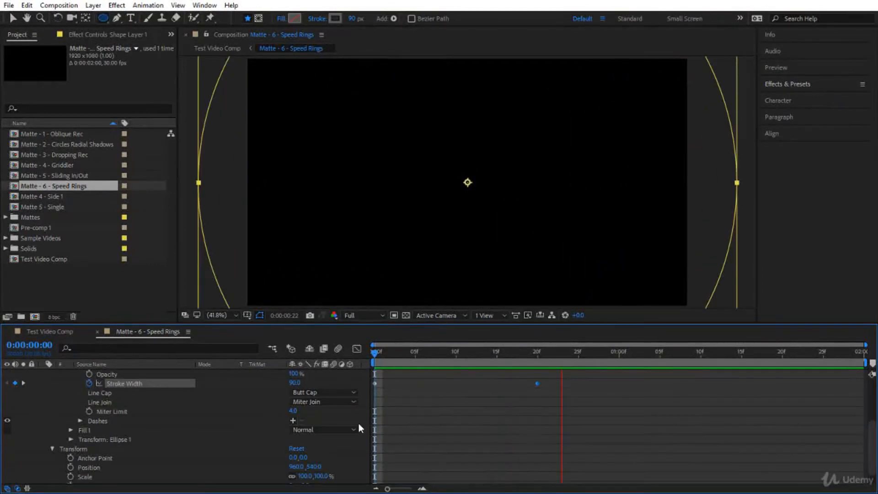
Apply Easy Ease to all the Size and Stroke Width keyframes.
scroll(358, 421, "up", 3)
mouse_move(598, 399)
left_mouse_down()
mouse_move(496, 470)
mouse_move(381, 481)
left_mouse_up()
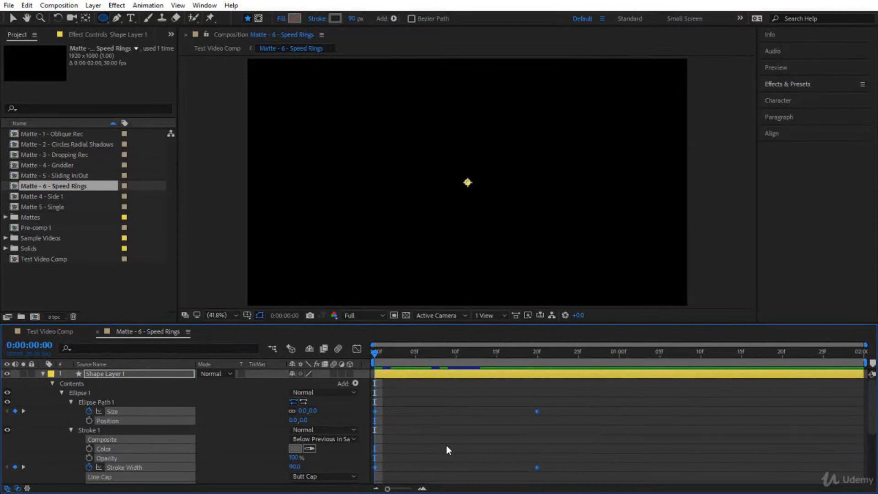
key("F9")
Lengthen both easing handles of the Size speed curve in the Graph Editor and play back the result.
left_click(213, 419)
left_click(167, 412)
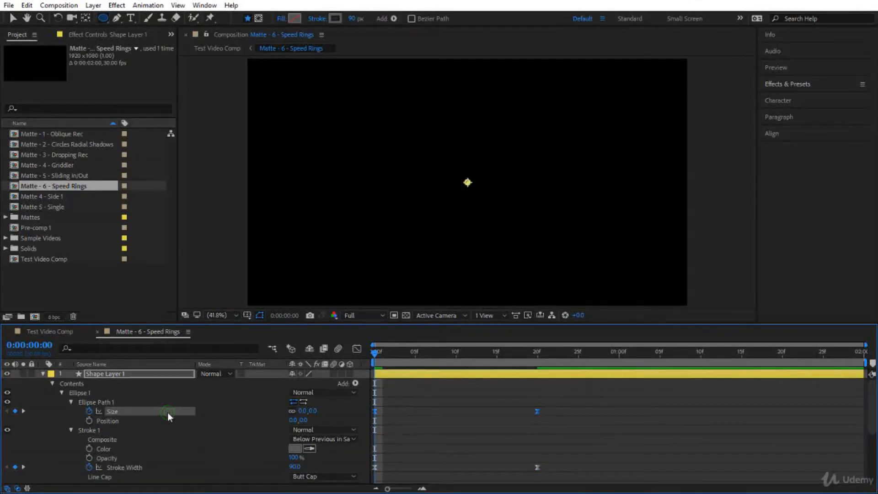
left_click(357, 350)
left_click_drag(564, 438, 488, 459)
left_click(424, 449)
left_click(375, 459)
left_click_drag(402, 460, 413, 460)
key("space")
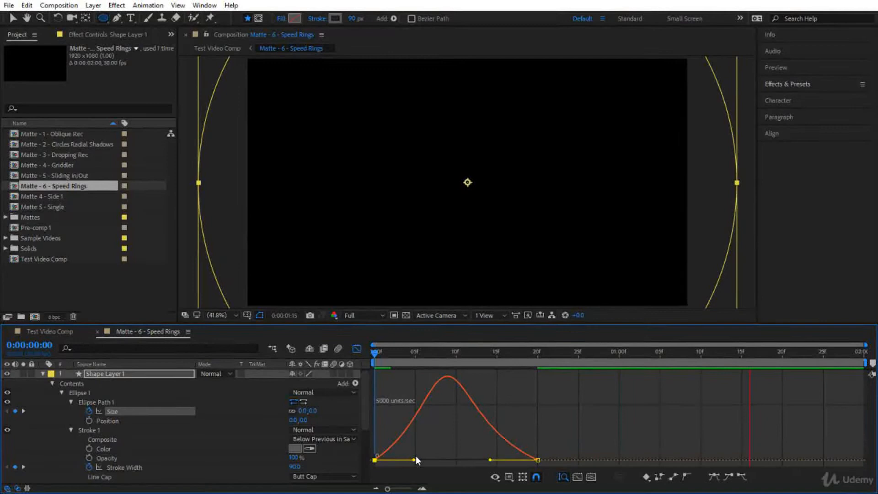
Lengthen both easing handles of the Stroke Width speed curve to match the Size easing.
left_click(147, 463)
mouse_move(552, 393)
left_mouse_down()
mouse_move(529, 372)
mouse_move(490, 380)
left_mouse_up()
left_click_drag(390, 385, 415, 376)
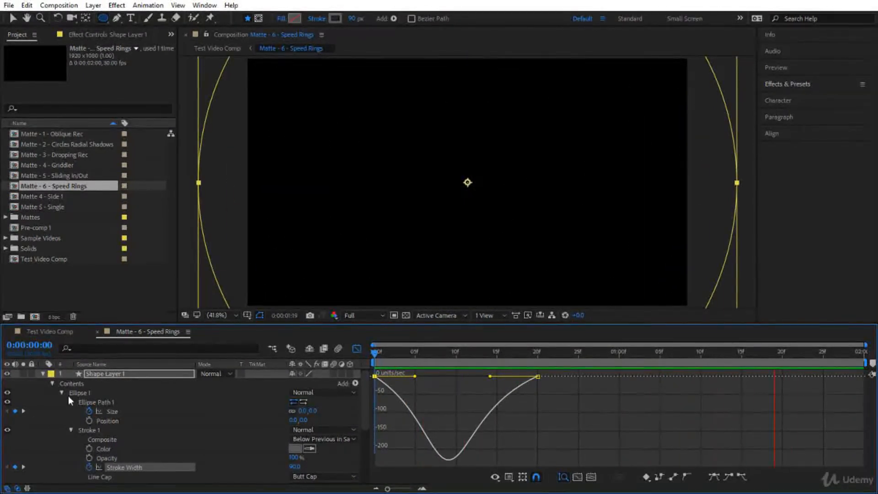
Collapse Shape Layer 1, close the Graph Editor, and duplicate the layer twice.
left_click(42, 374)
left_click(116, 374)
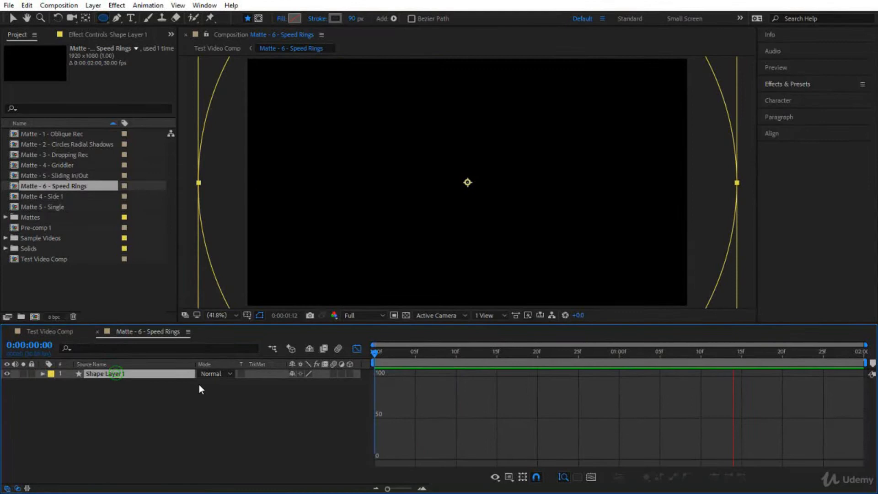
left_click(356, 348)
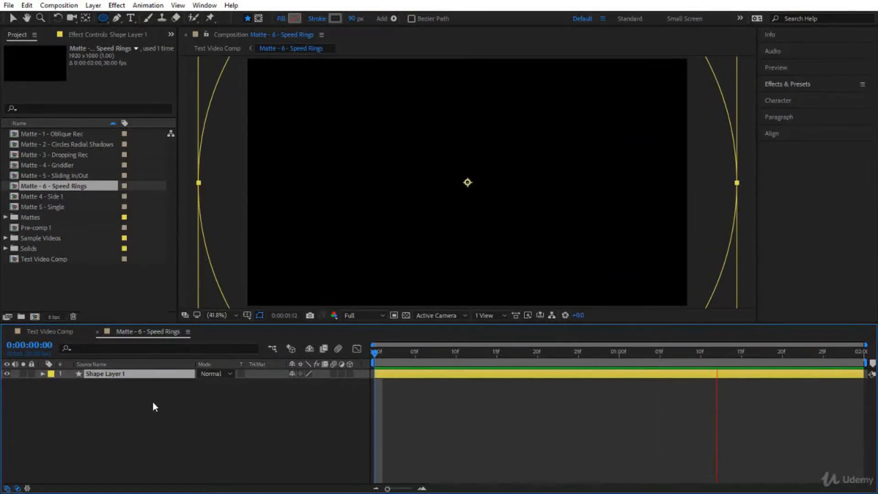
key("ctrl+d")
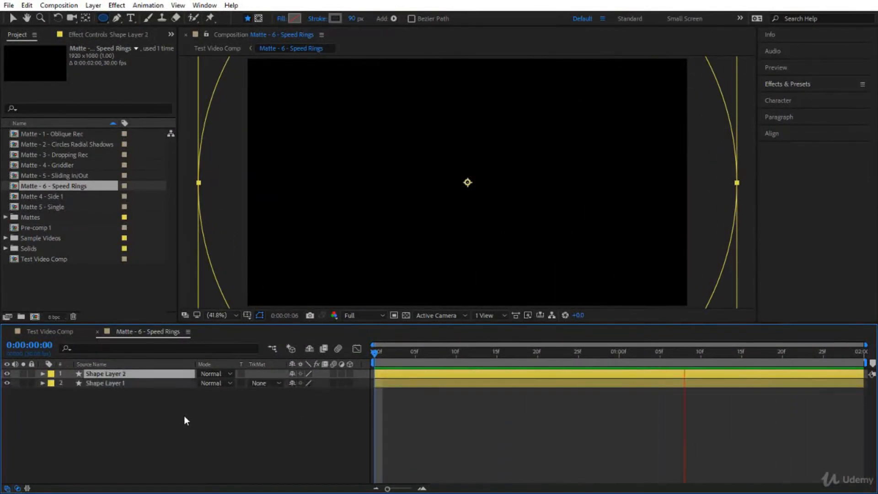
key("ctrl+d")
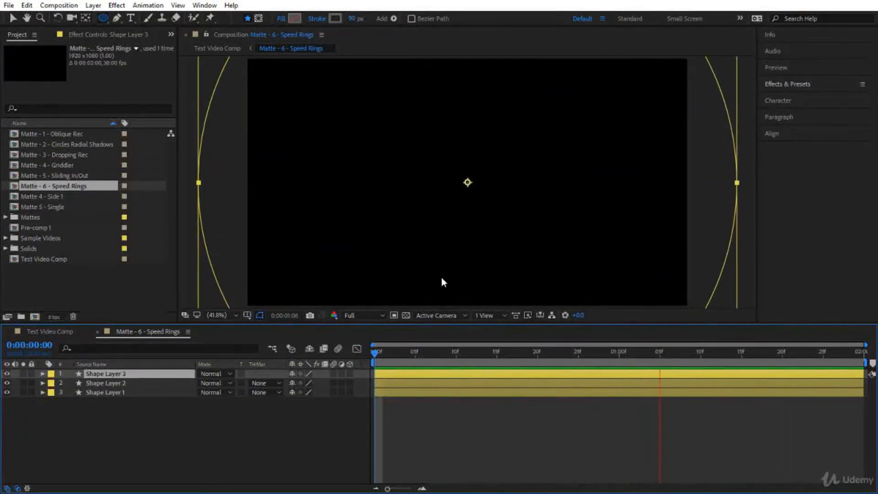
Reveal the keyframes of all three shape layers and stagger them, starting Shape Layer 2 at frame 10 and Shape Layer 3 at frame 25.
left_click(123, 419)
left_click_drag(134, 396, 138, 372)
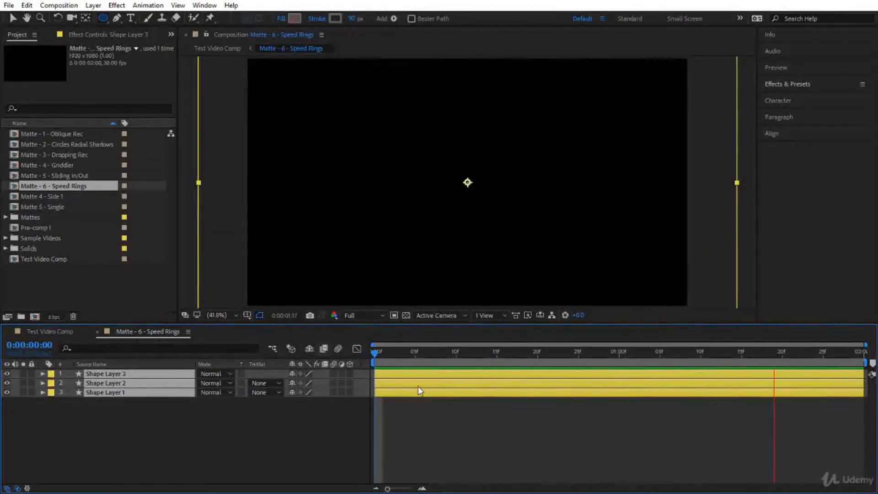
key("u")
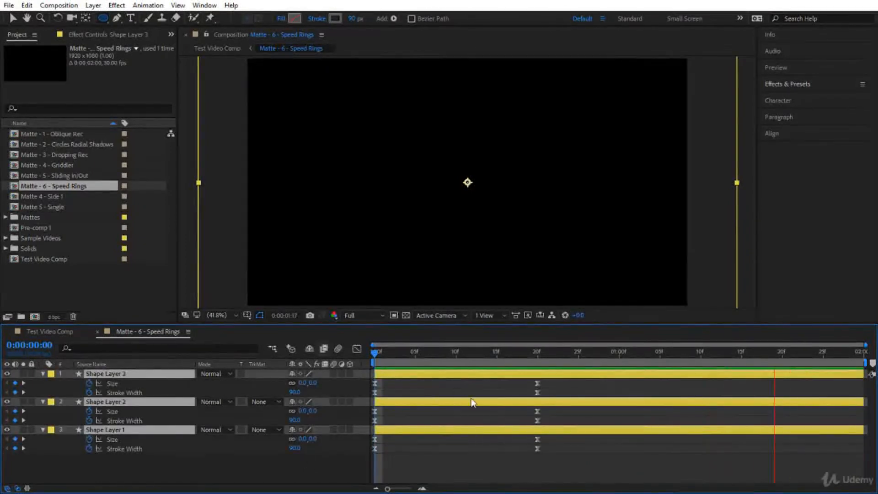
left_click(451, 449)
left_click_drag(443, 405, 504, 401)
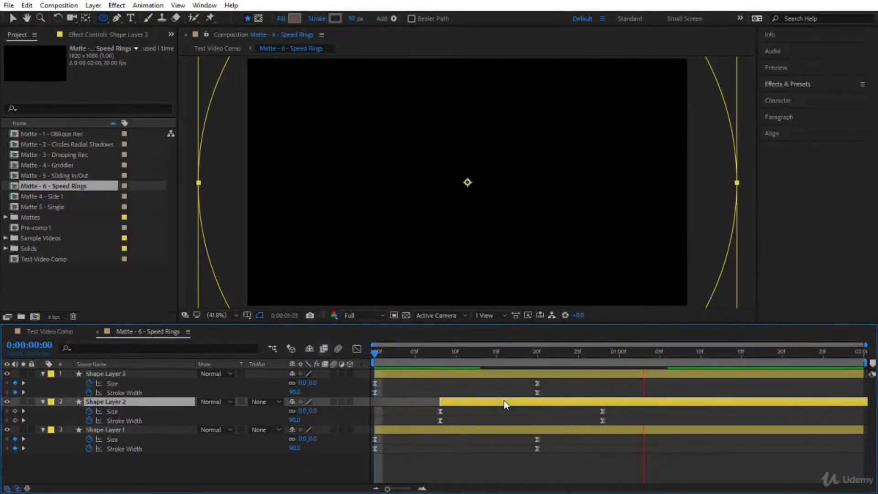
left_click_drag(448, 372, 613, 371)
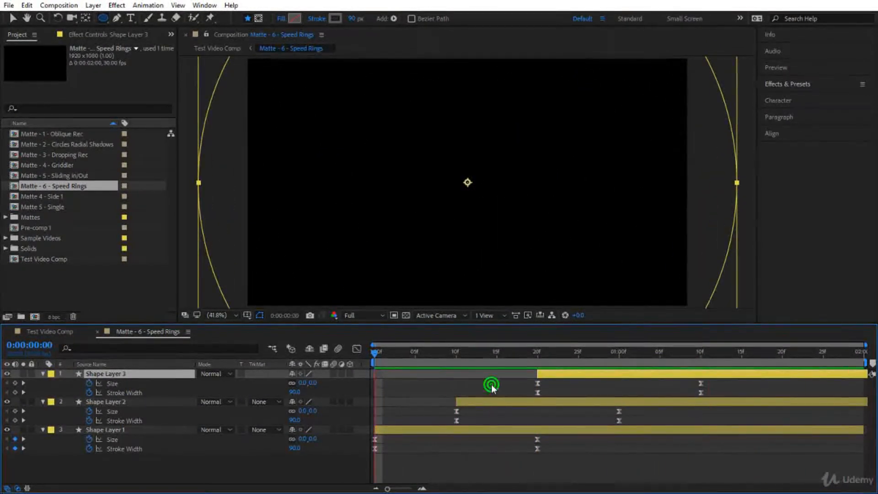
left_click_drag(545, 376, 602, 377)
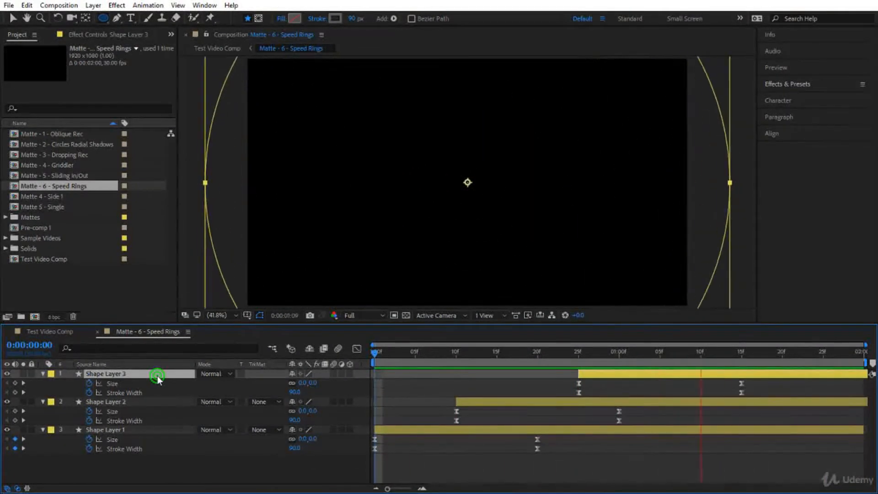
Give Shape Layer 3 a solid white fill and a 0 px stroke width, removing its Stroke Width keyframes.
left_click(281, 18)
left_click(197, 155)
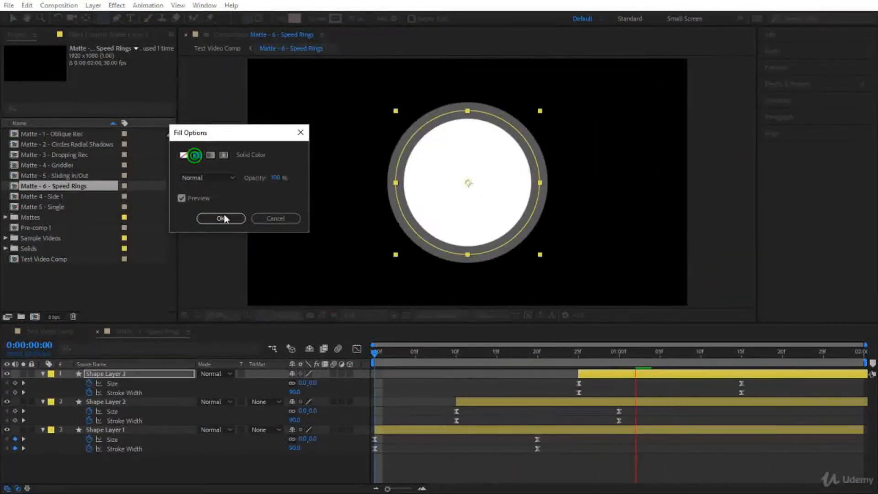
left_click(221, 218)
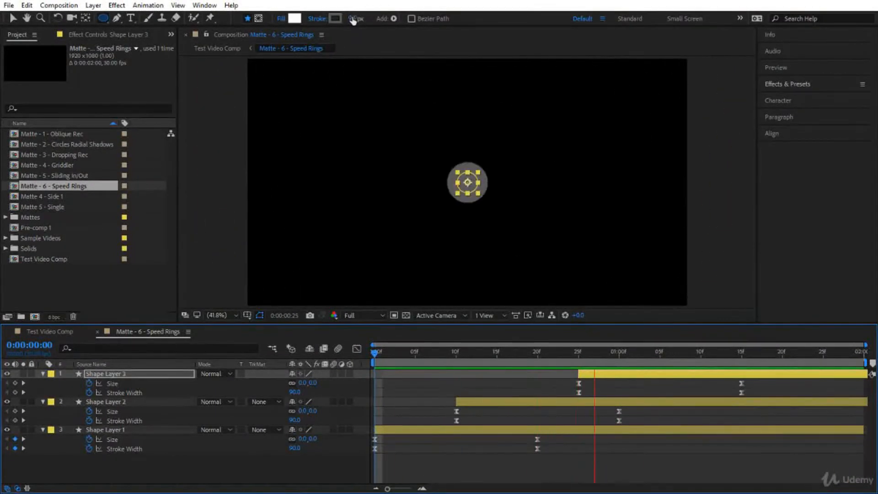
left_click(352, 18)
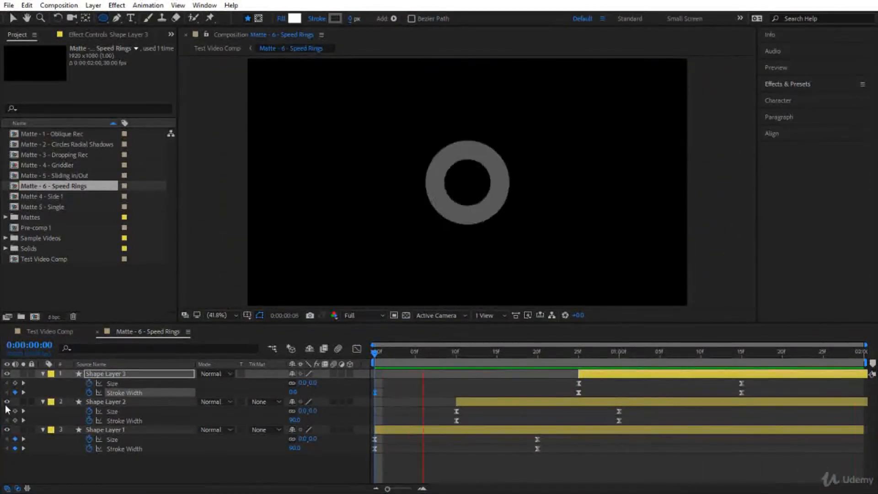
left_click(88, 393)
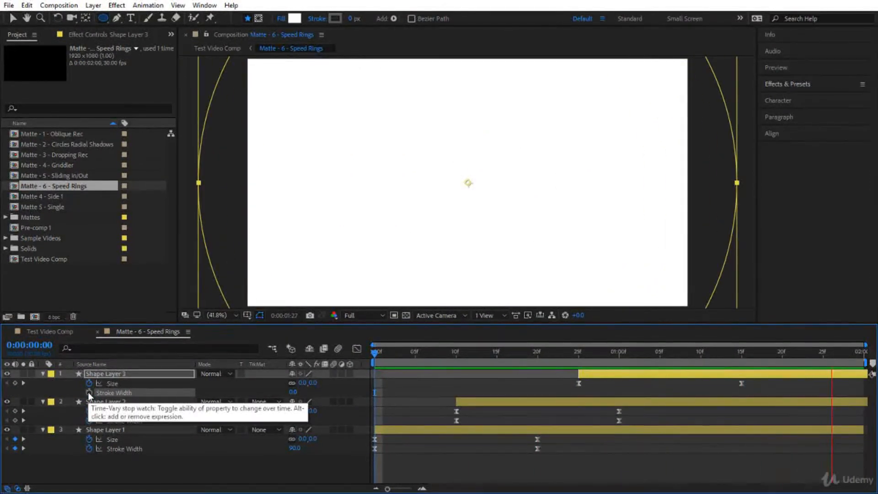
Preview the Speed Rings matte by playing and scrubbing through its timeline.
left_click_drag(532, 357, 624, 422)
key("space")
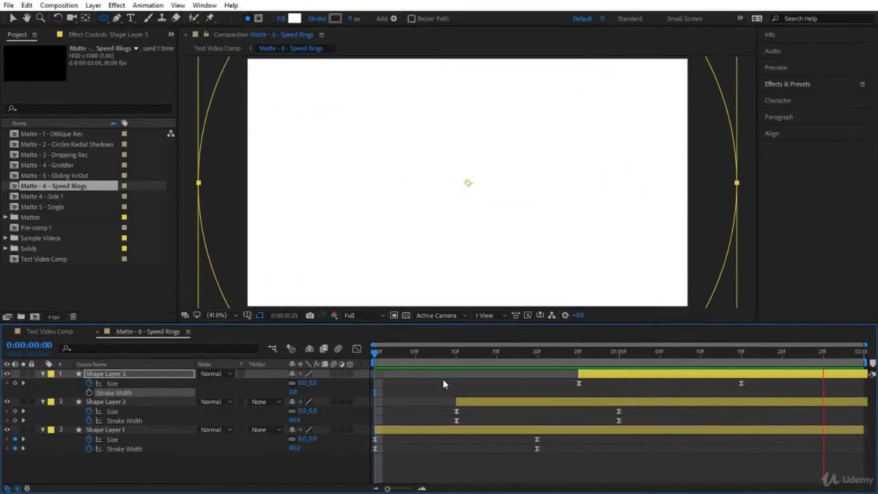
left_click_drag(482, 354, 680, 371)
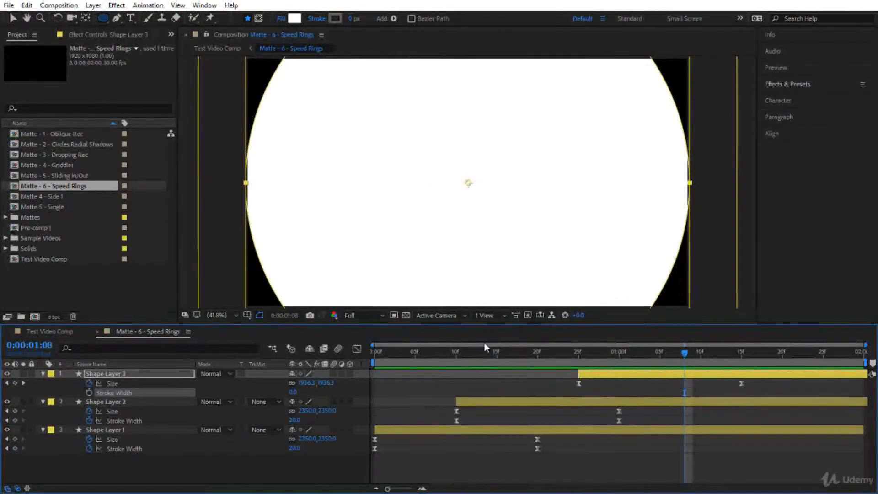
Preview the Speed Rings transition between the clips in Test Video Comp by playing and scrubbing from about 0:00:02:21.
left_click(46, 332)
left_click(538, 354)
mouse_move(537, 356)
left_mouse_down()
mouse_move(517, 350)
mouse_move(530, 357)
left_mouse_up()
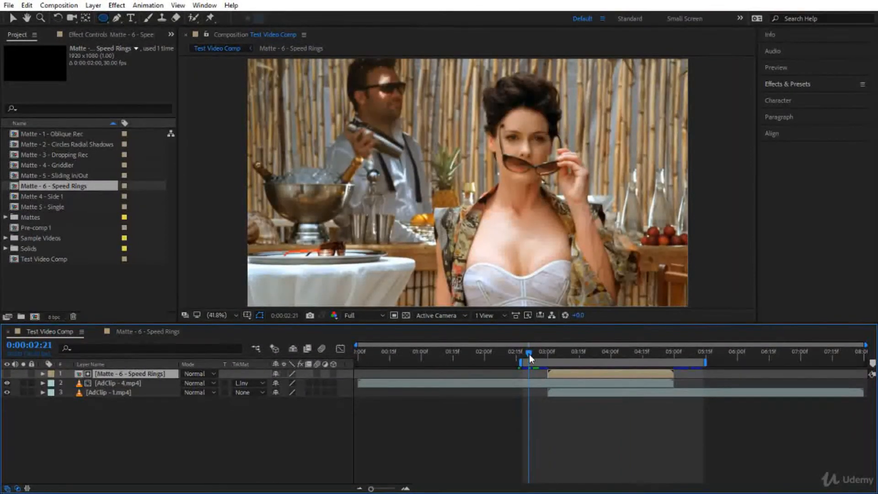
key("space")
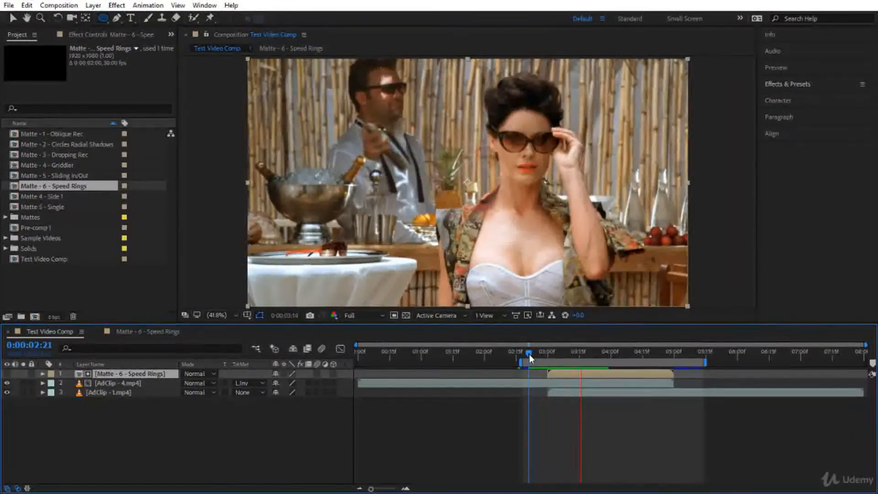
left_click_drag(551, 355, 564, 363)
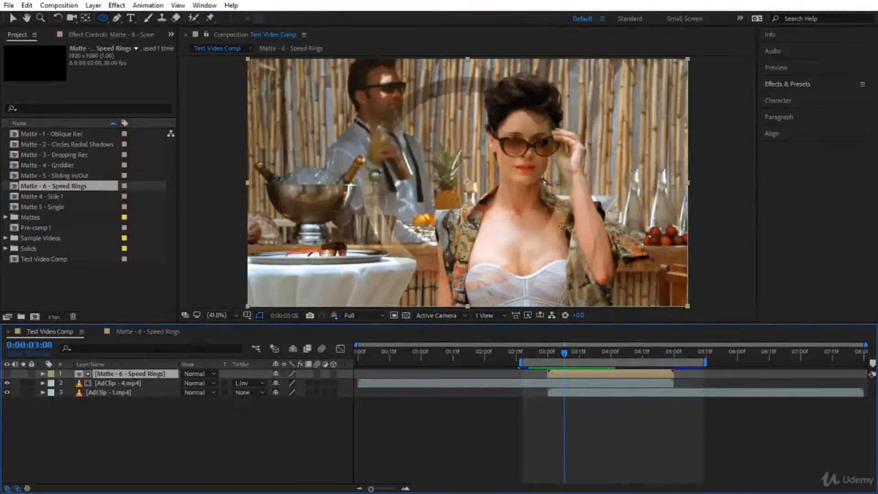
In the Speed Rings matte, change the stroke color of Shape Layer 2 and Shape Layer 1 to light grey C8C8C8.
left_click(160, 331)
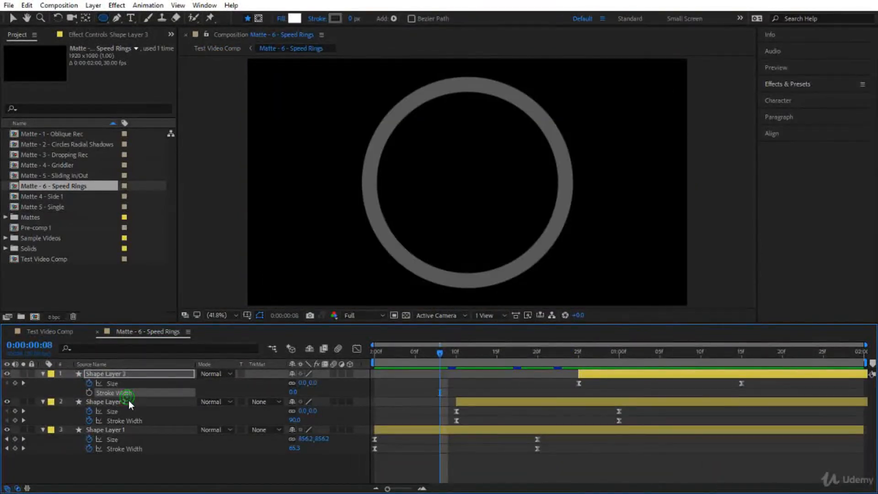
left_click(128, 401)
left_click(128, 430, "shift")
left_click(336, 18)
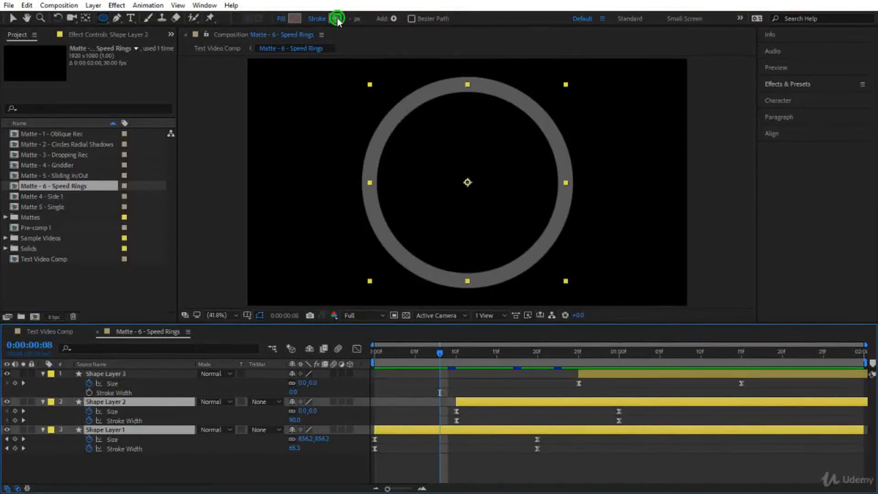
mouse_move(388, 384)
left_mouse_down()
mouse_move(372, 322)
mouse_move(374, 333)
left_mouse_up()
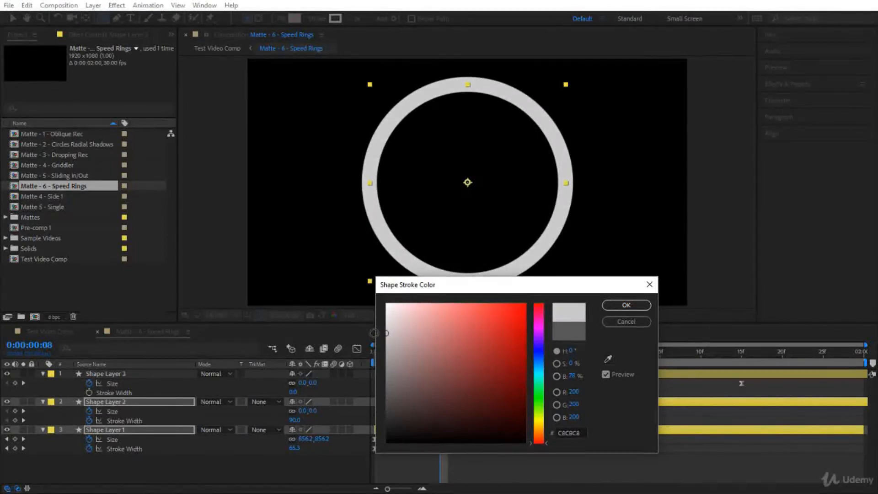
left_click(631, 309)
Play and scrub the transition in Test Video Comp to check how the lighter rings reveal the next clip.
left_click(60, 332)
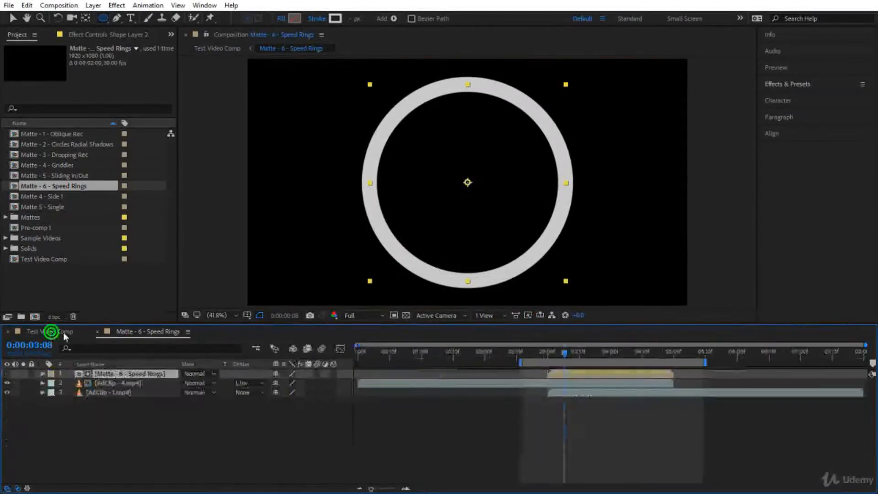
left_click_drag(541, 354, 535, 355)
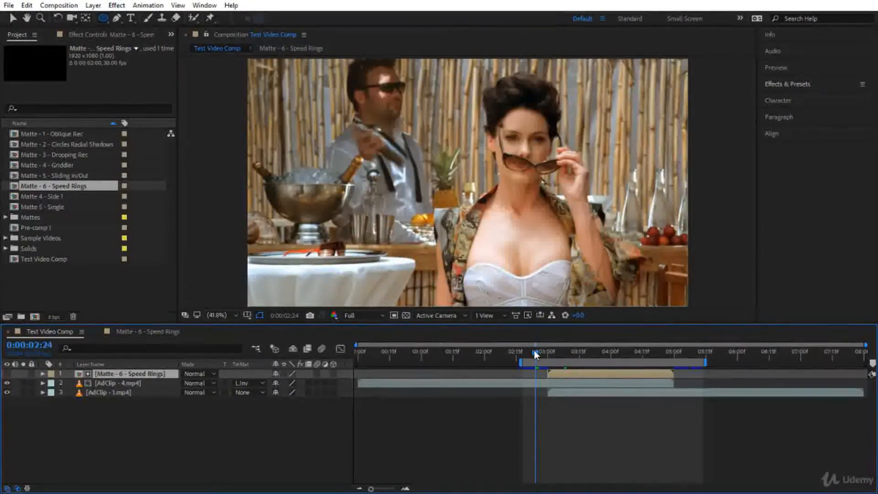
key("space")
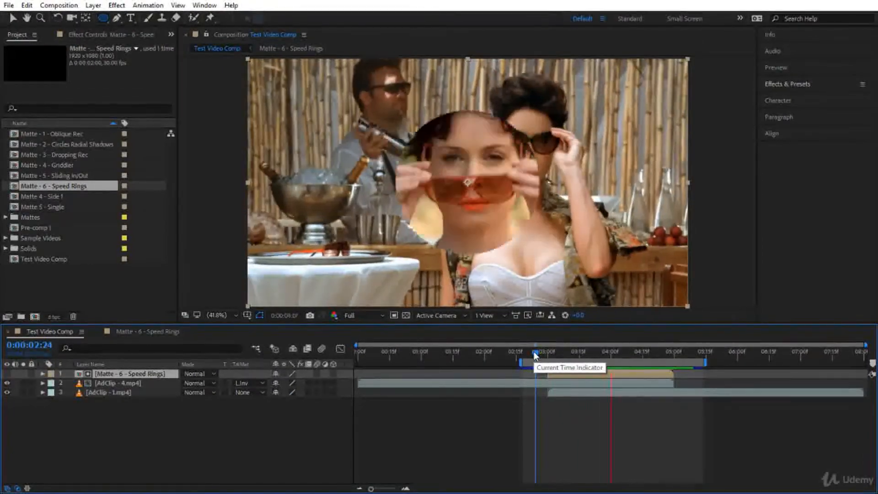
left_click_drag(534, 353, 569, 383)
In the Speed Rings matte, try 120 for both Stroke Width keyframes of Shape Layer 1 and settle on 100.
left_click(168, 333)
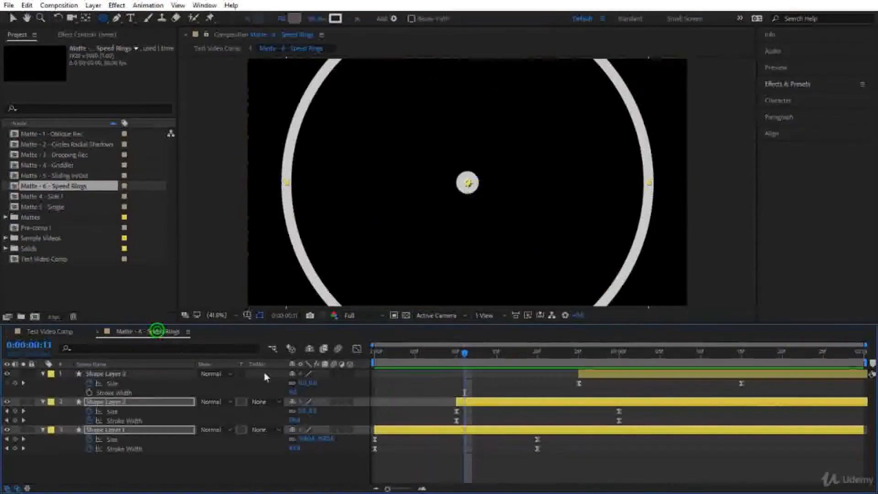
left_click_drag(464, 355, 365, 373)
left_click(320, 464)
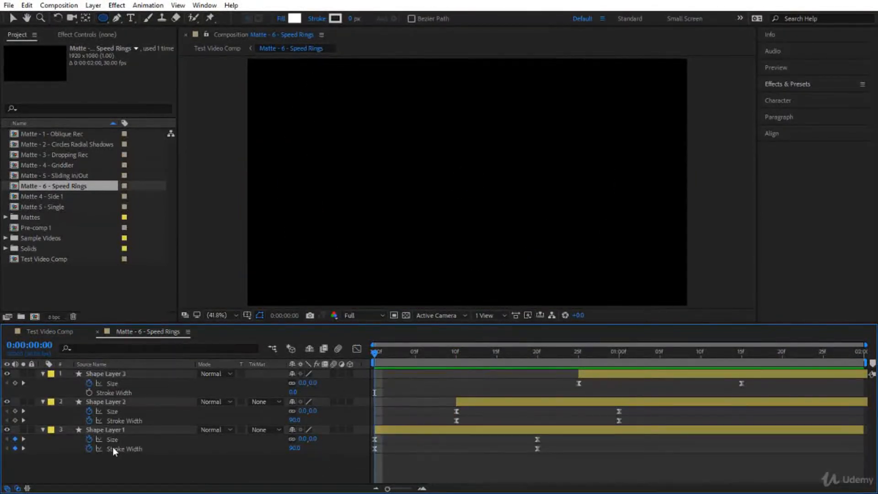
left_click(120, 448)
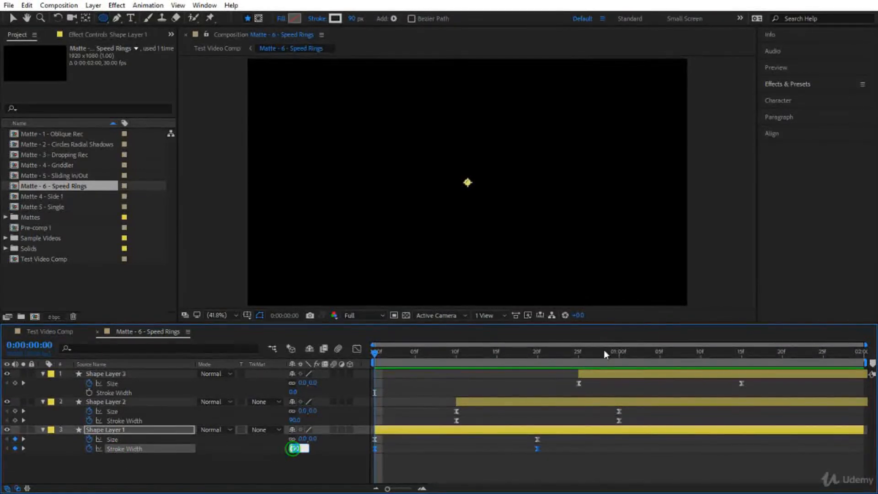
type("120")
key("Return")
left_click(369, 356)
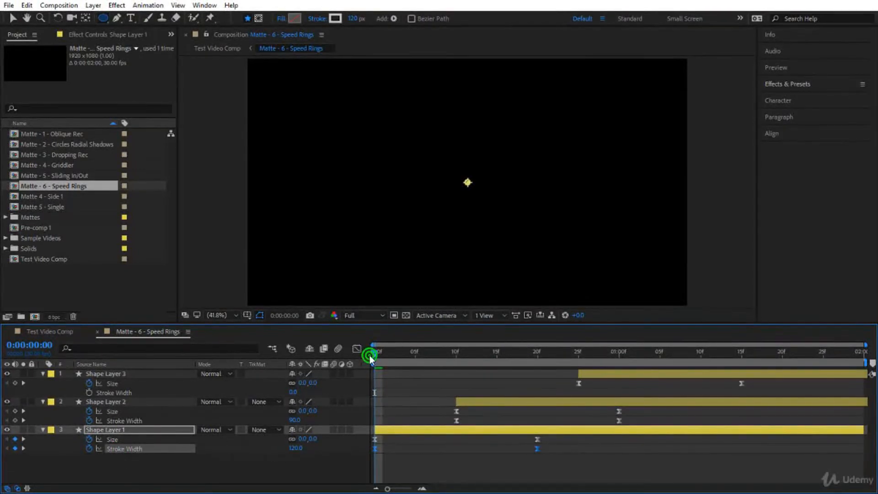
left_click_drag(373, 353, 286, 444)
left_click(297, 448)
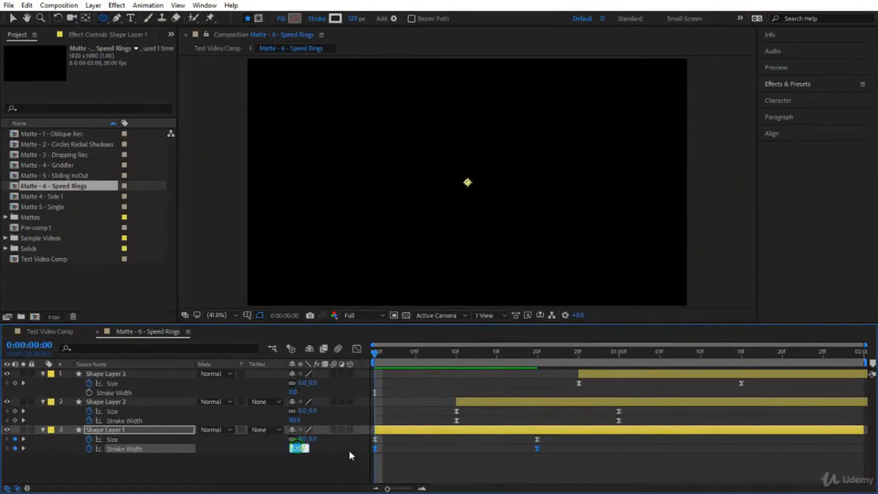
type("100")
key("Return")
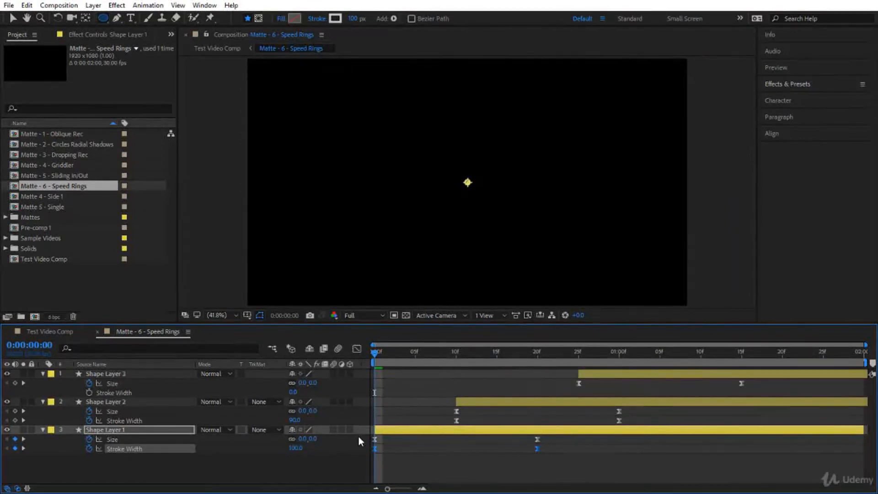
Set Shape Layer 2's first Stroke Width keyframe, at frame 10, to 100 and preview the rings.
left_click(462, 401)
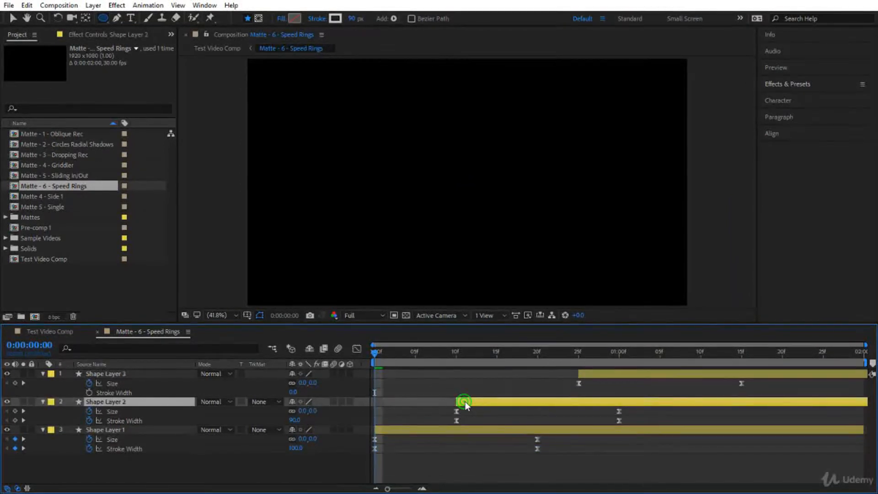
key("i")
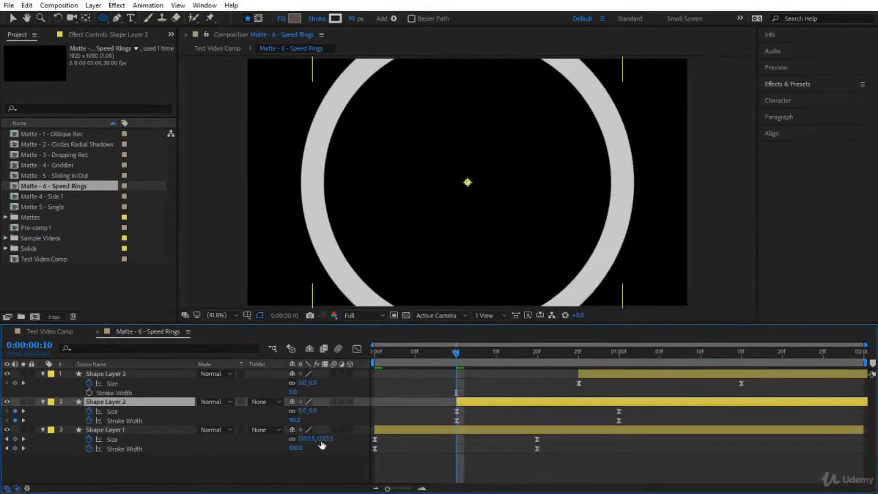
left_click(292, 421)
type("10")
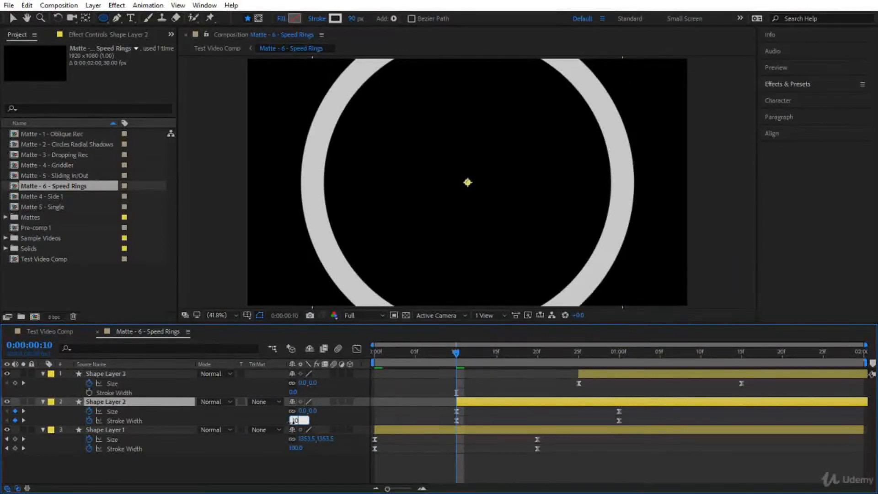
type("0")
key("Return")
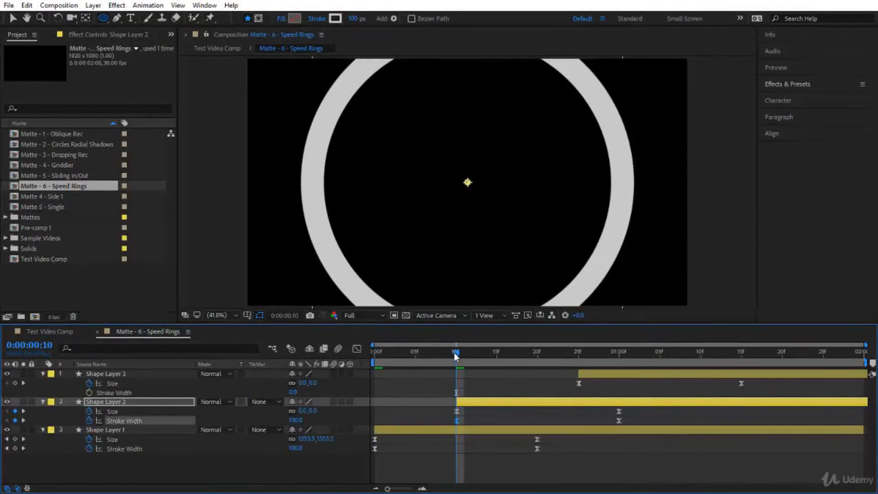
key("space")
left_click_drag(458, 355, 649, 366)
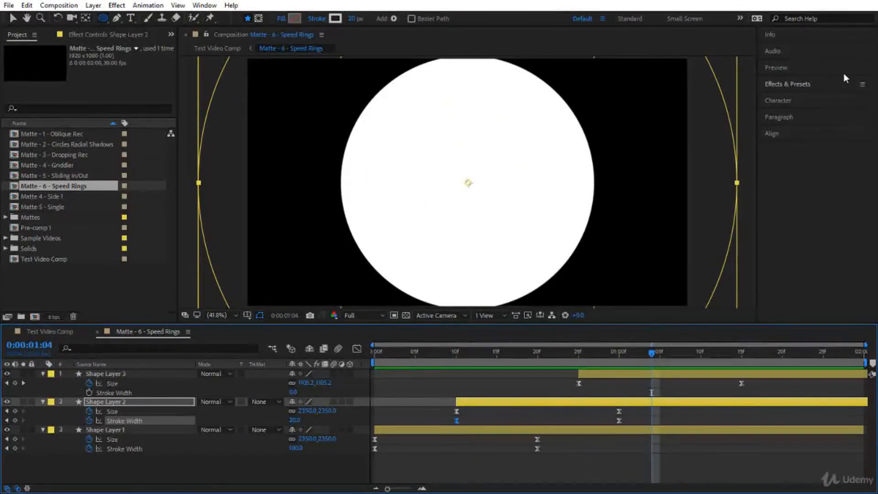
Open the effects list and add a new adjustment layer directly above Shape Layer 2.
left_click(816, 83)
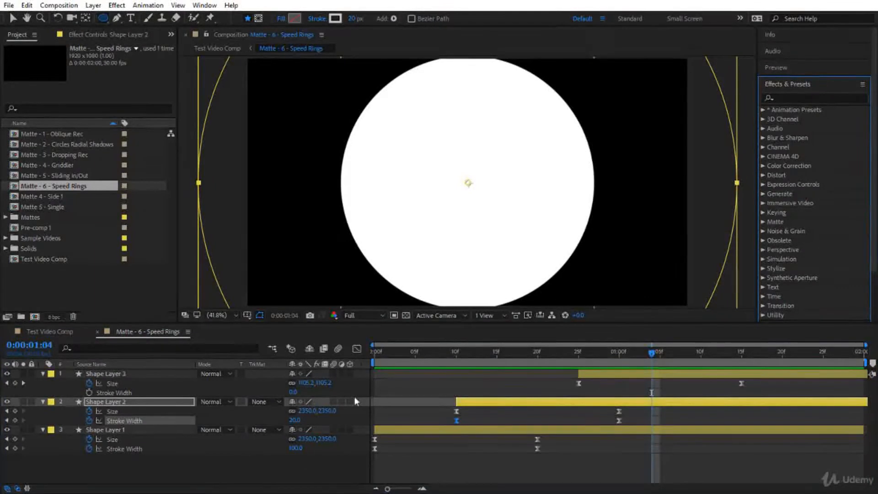
right_click(232, 470)
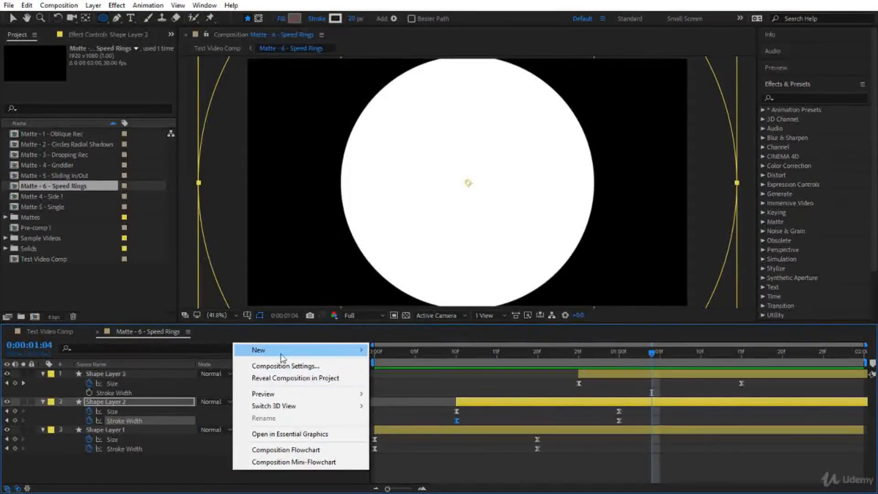
mouse_move(279, 351)
left_click(431, 438)
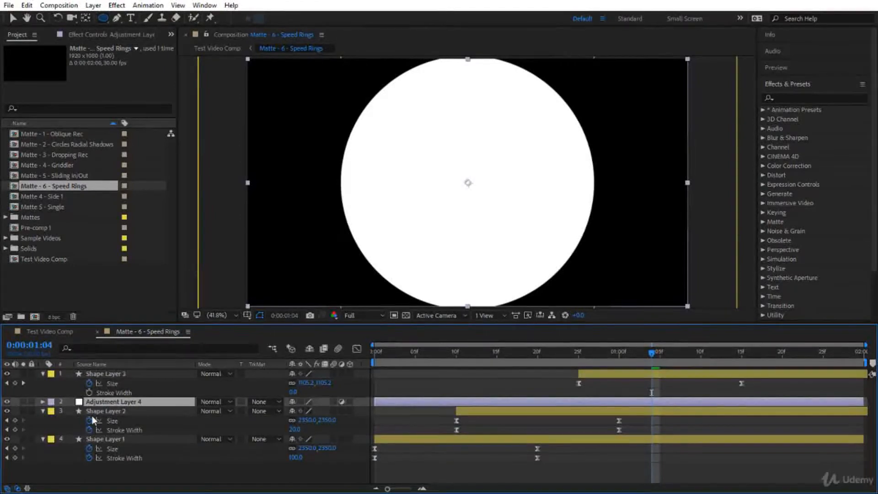
Apply the Fast Box Blur effect from Blur & Sharpen to the adjustment layer, with a ring in view.
left_click_drag(561, 353, 521, 371)
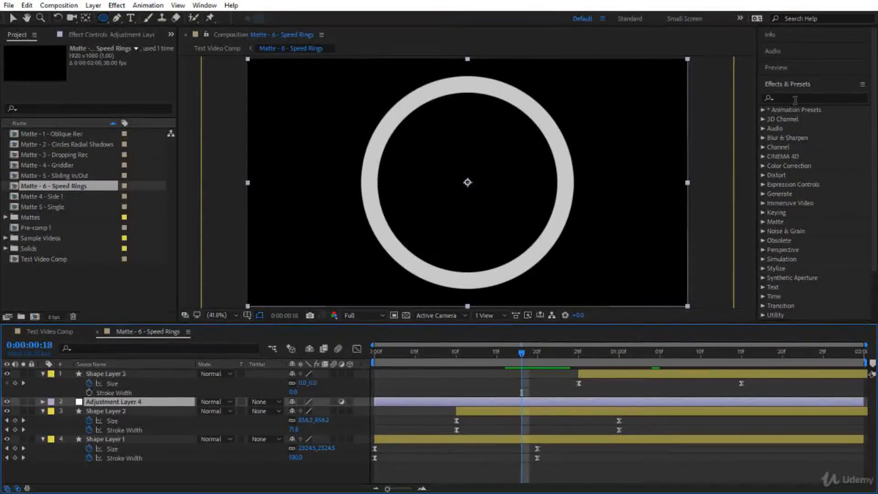
left_click(763, 138)
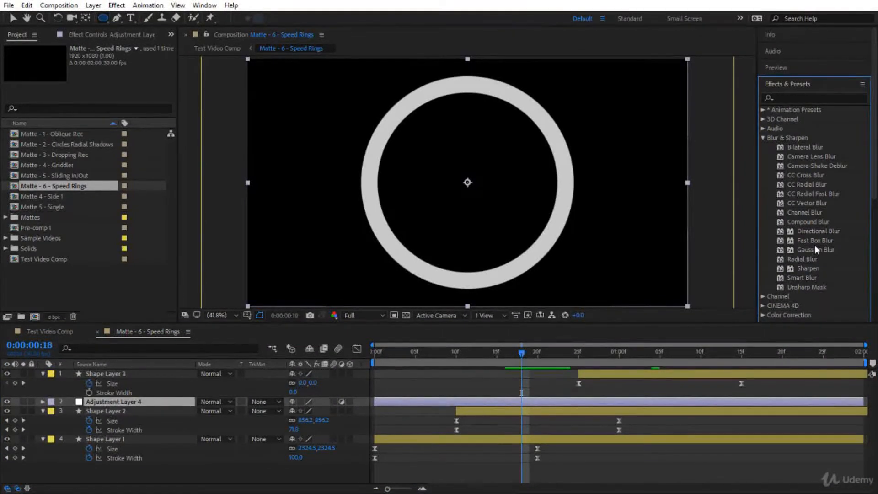
left_click_drag(815, 241, 587, 325)
left_click_drag(152, 417, 155, 405)
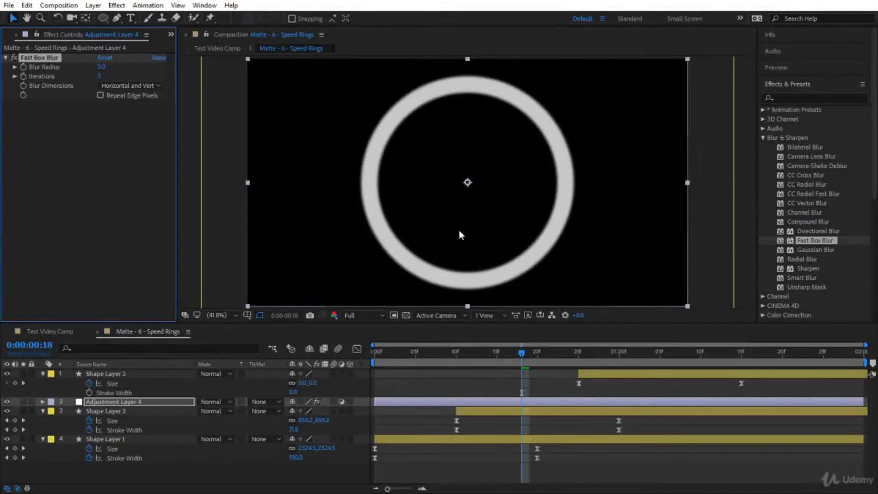
Review the blurred rings as a transition in Test Video Comp by playing and scrubbing across the clip change.
left_click(41, 336)
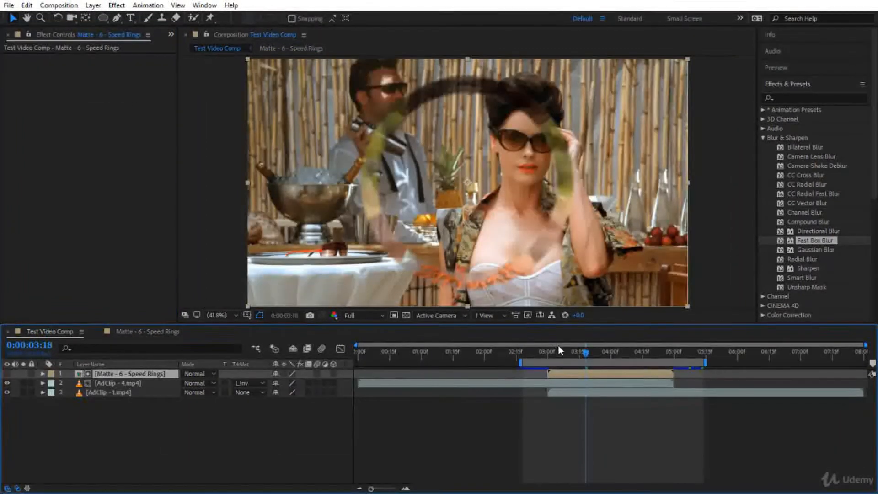
left_click_drag(535, 352, 529, 352)
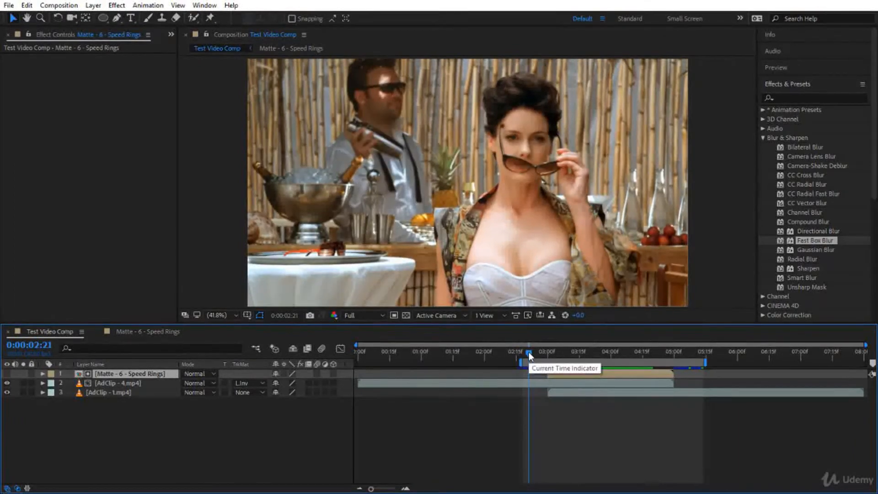
key("space")
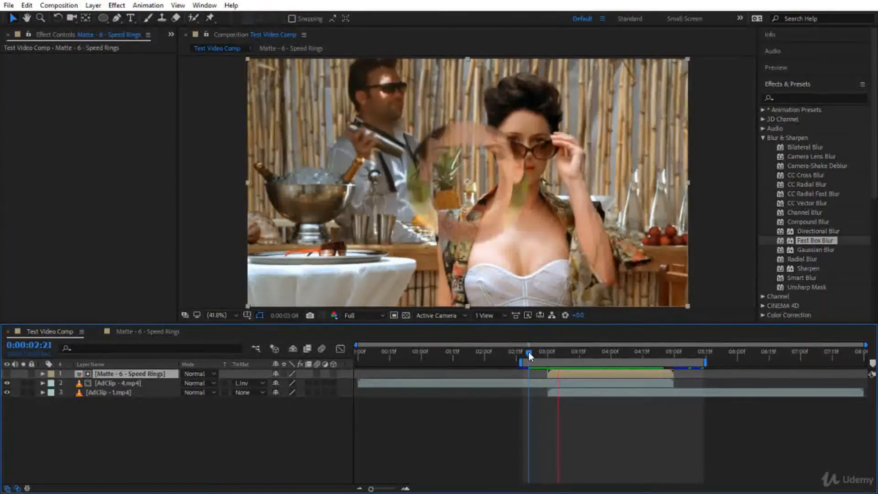
left_click_drag(530, 356, 566, 365)
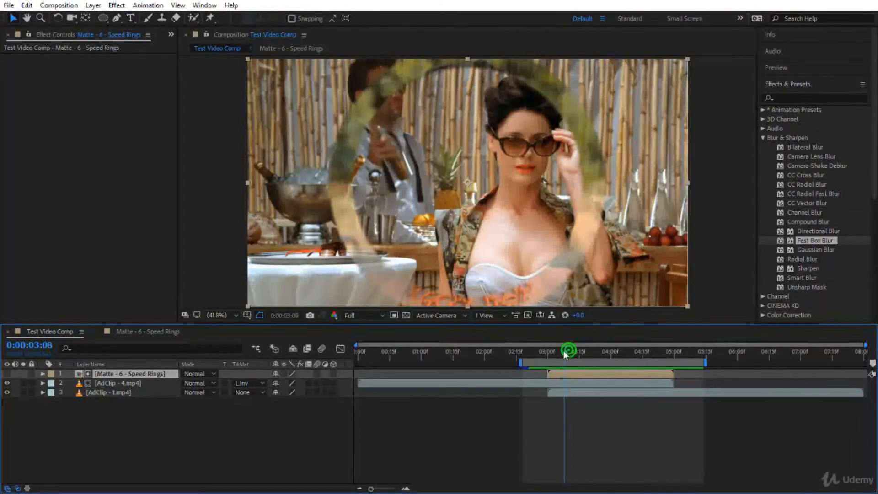
left_click_drag(567, 353, 538, 356)
key("space")
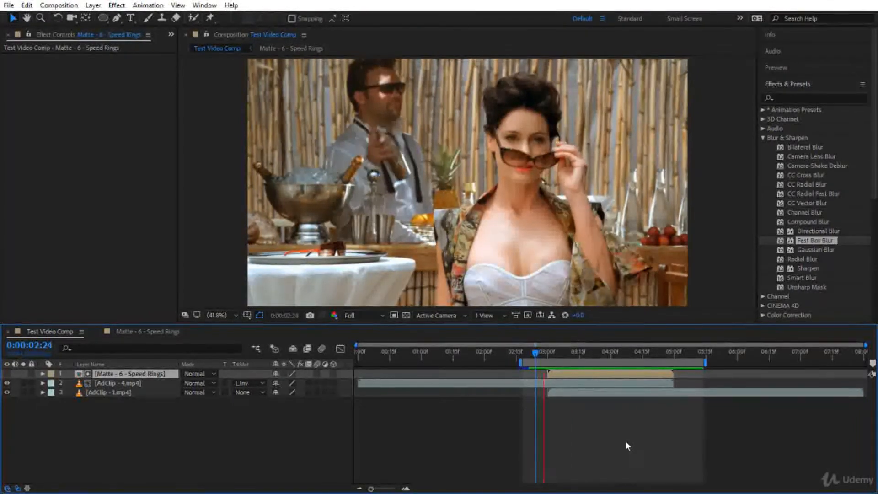
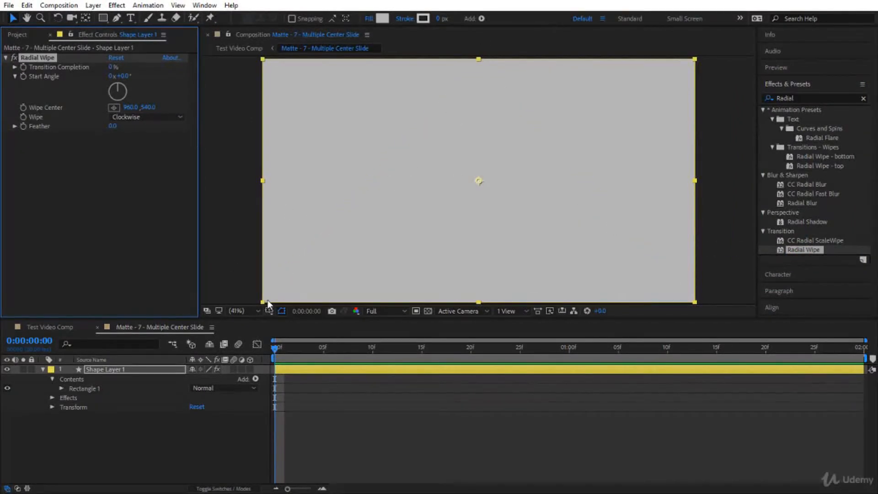
Set the Radial Wipe on Shape Layer 1 to wipe Both, with a 90° start angle and 53% transition completion.
left_click(144, 118)
left_click(137, 151)
left_click(129, 210)
left_click(124, 76)
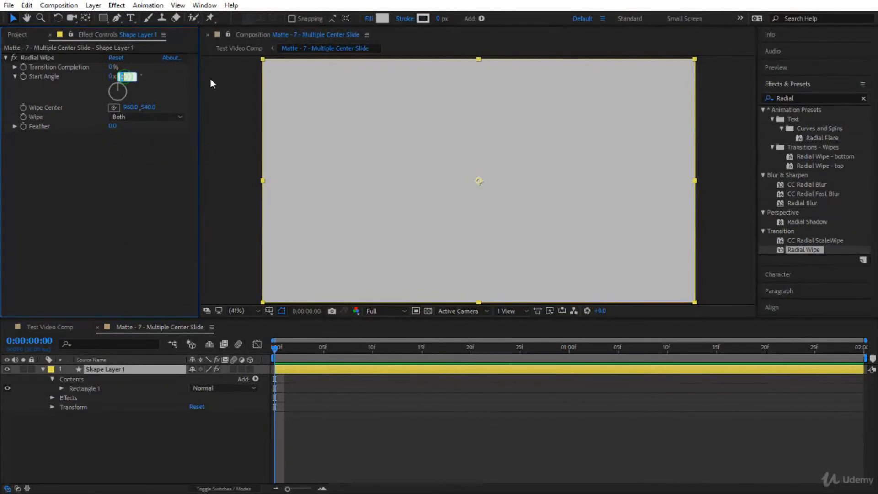
type("90")
key("Return")
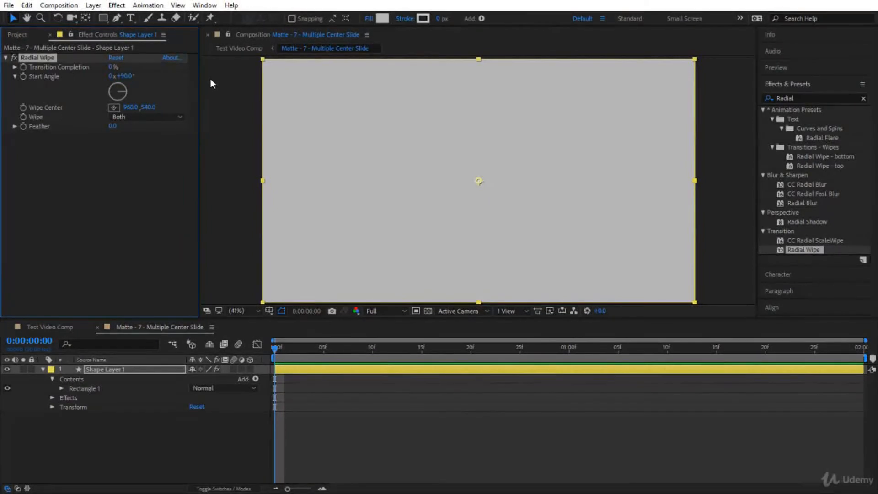
left_click_drag(112, 67, 148, 76)
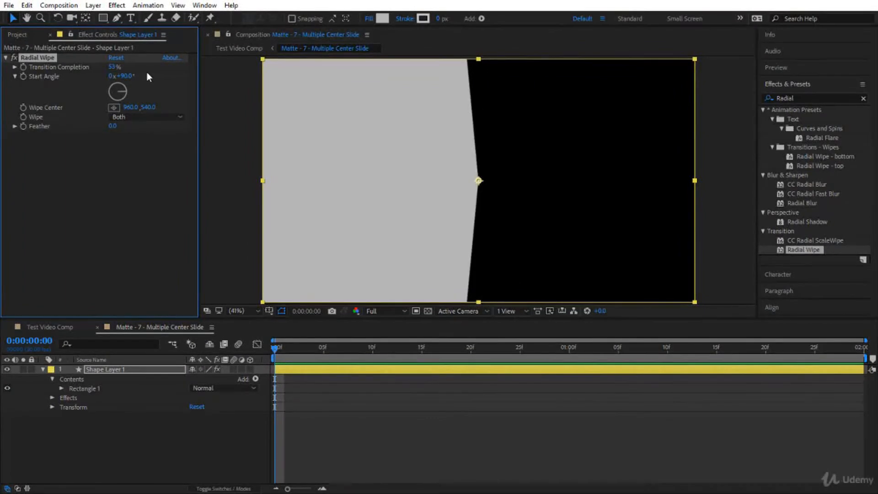
Set Shape Layer 1's Radial Wipe transition completion to 50% and keyframe it together with Wipe Center at frame 20.
left_click(114, 68)
type("50")
key("Return")
left_click_drag(274, 348, 471, 364)
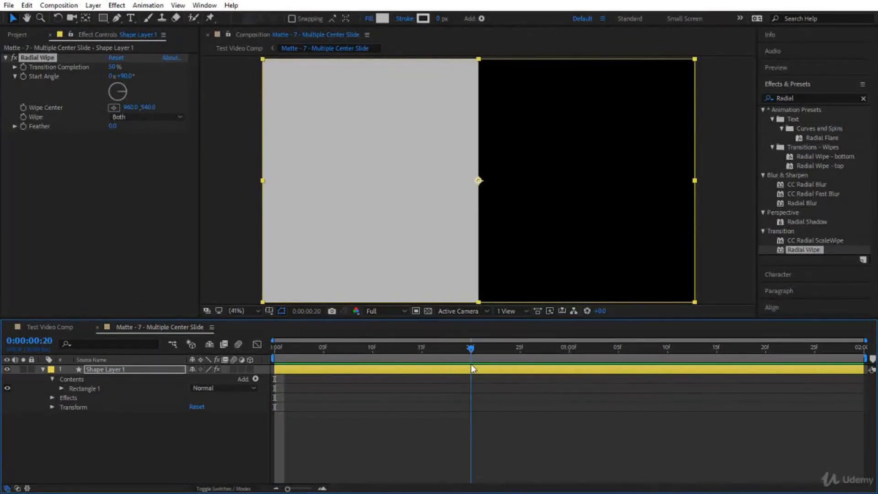
left_click(23, 67)
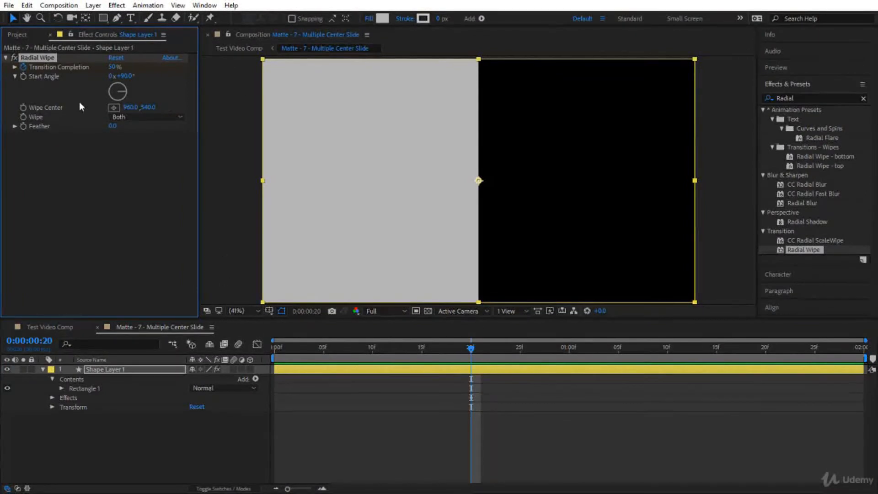
left_click(23, 107)
left_click_drag(479, 180, 431, 166)
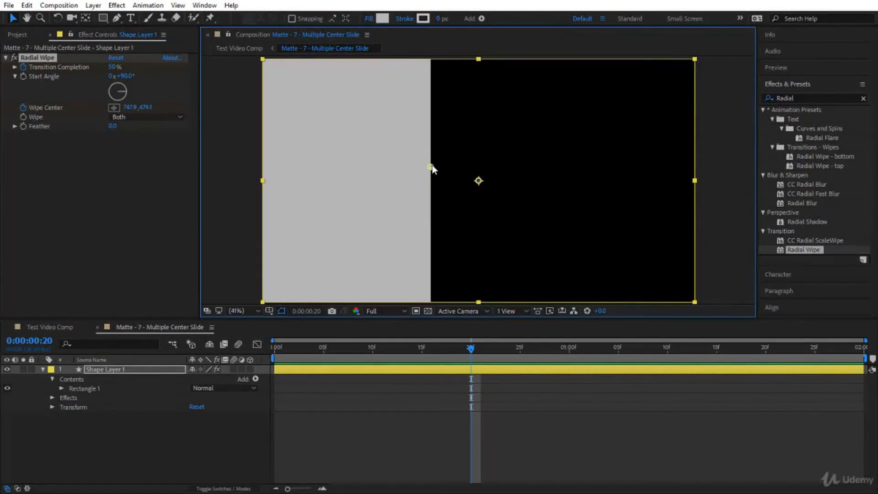
key("ctrl+z")
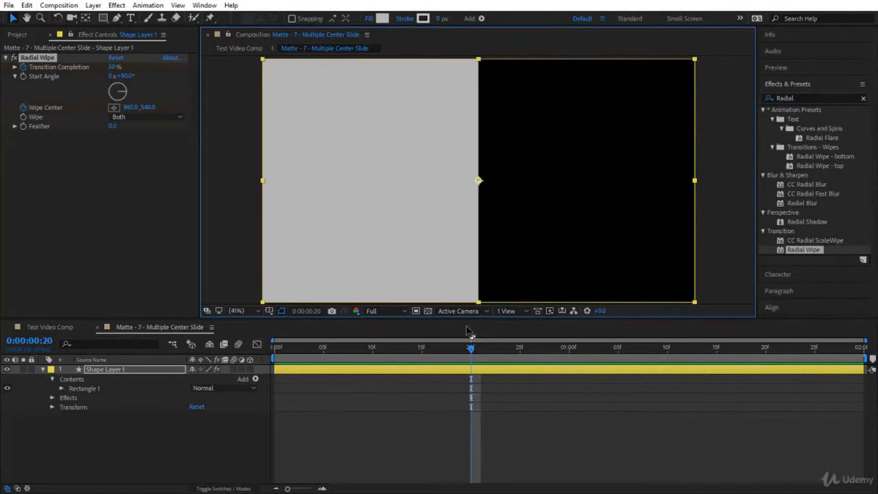
Reveal the layer's keyframes and, at frame 0, set the wipe center's horizontal position to 0 and transition completion to 100%.
left_click(147, 368)
key("u")
left_click_drag(471, 348, 270, 353)
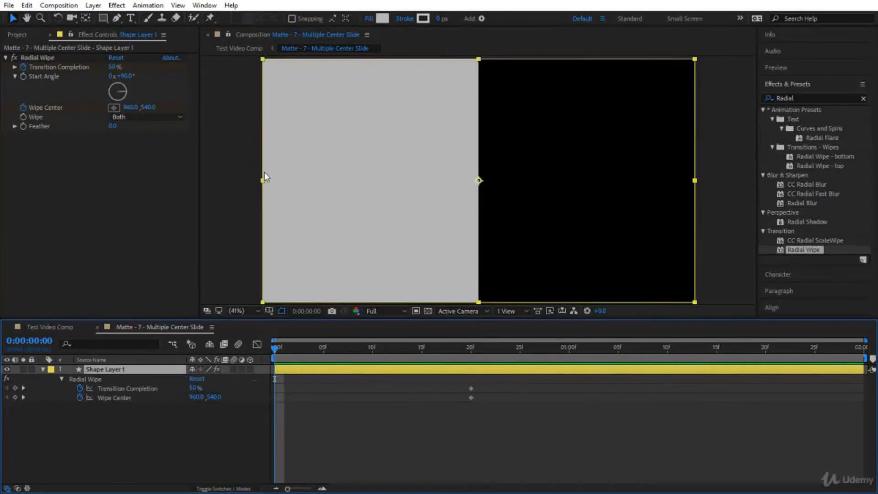
left_click(127, 107)
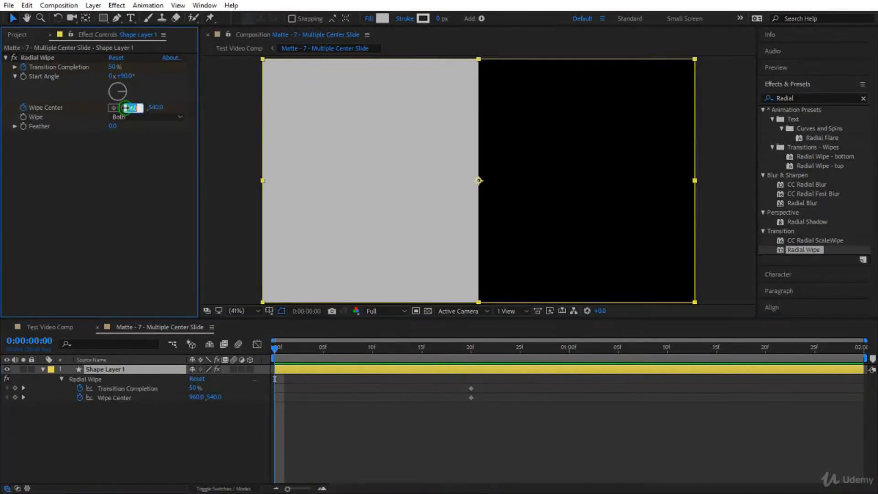
type("0")
key("Return")
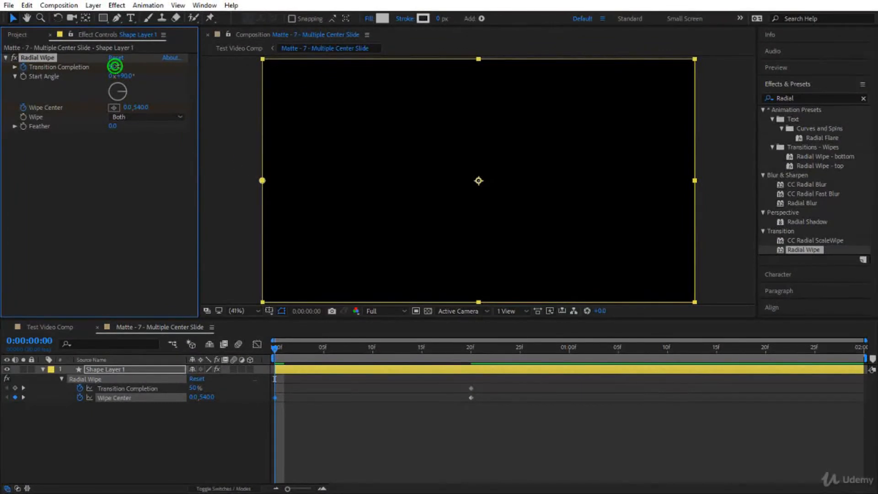
left_click_drag(115, 66, 138, 66)
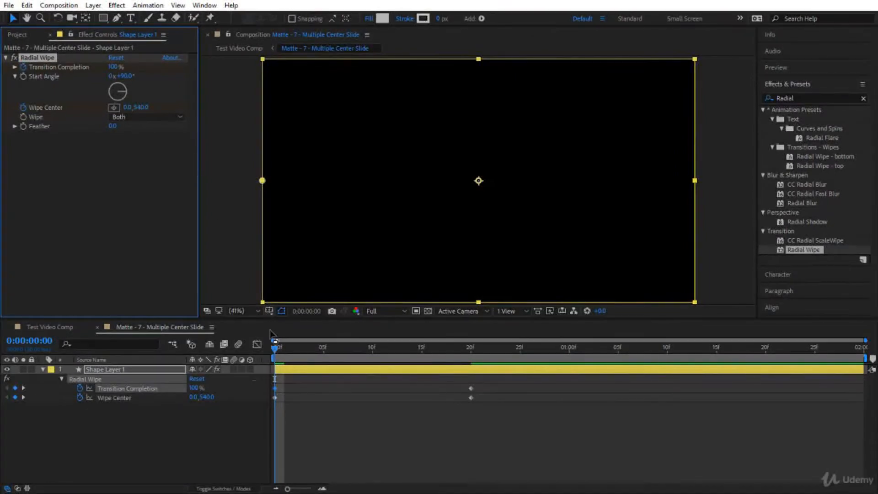
Play and scrub the wipe from the start through frame 21 to check its movement.
left_click_drag(276, 349, 251, 363)
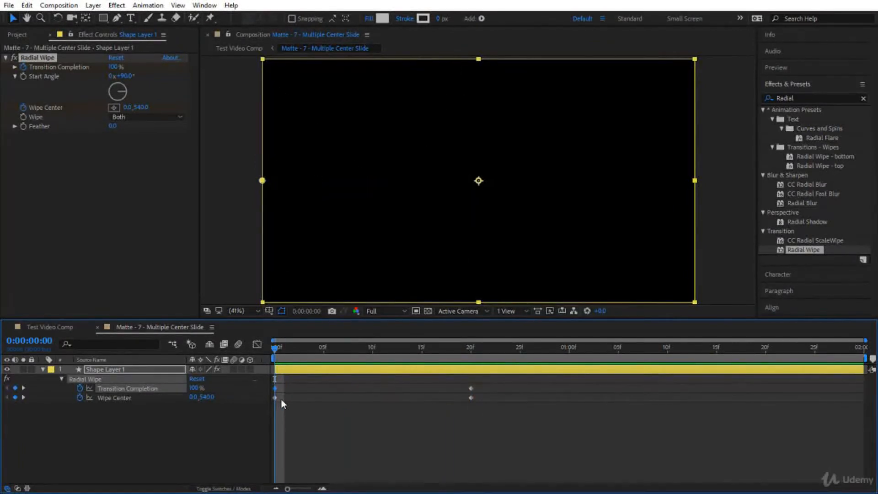
key("space")
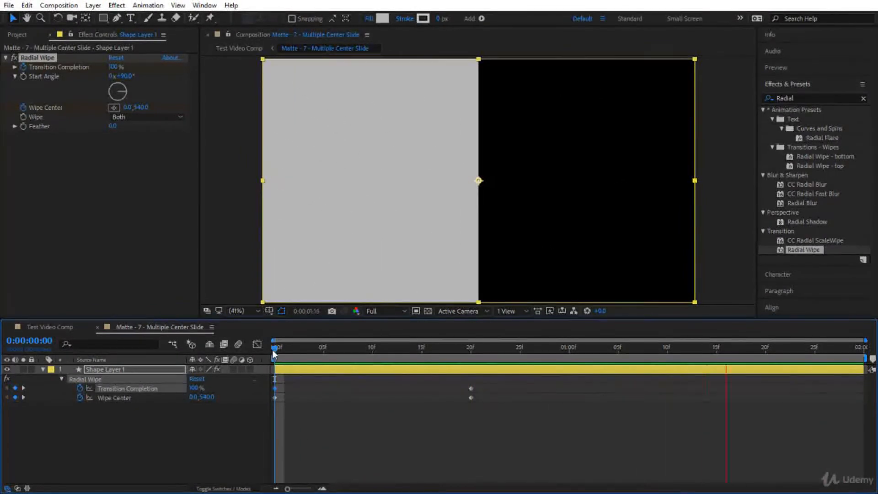
left_click_drag(272, 349, 478, 364)
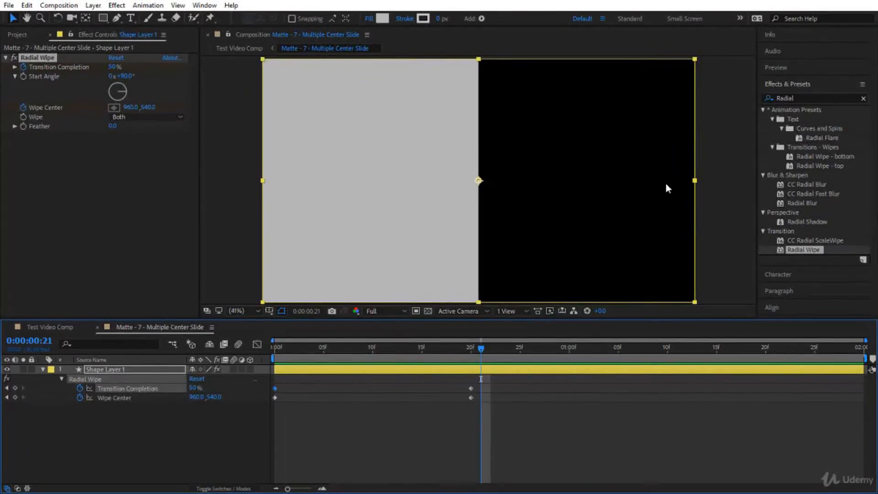
Try a horizontal wipe center of 1920 at frame 20, scrub through the result, and undo it.
key("Page_Up")
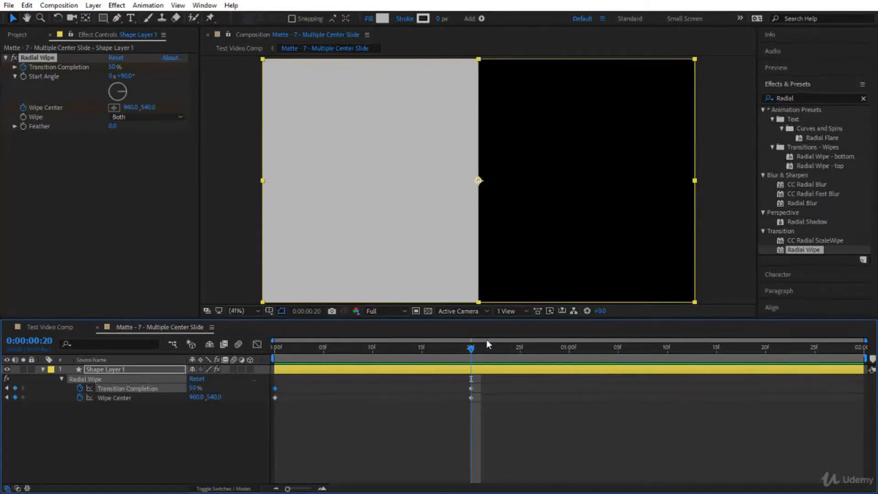
left_click(130, 108)
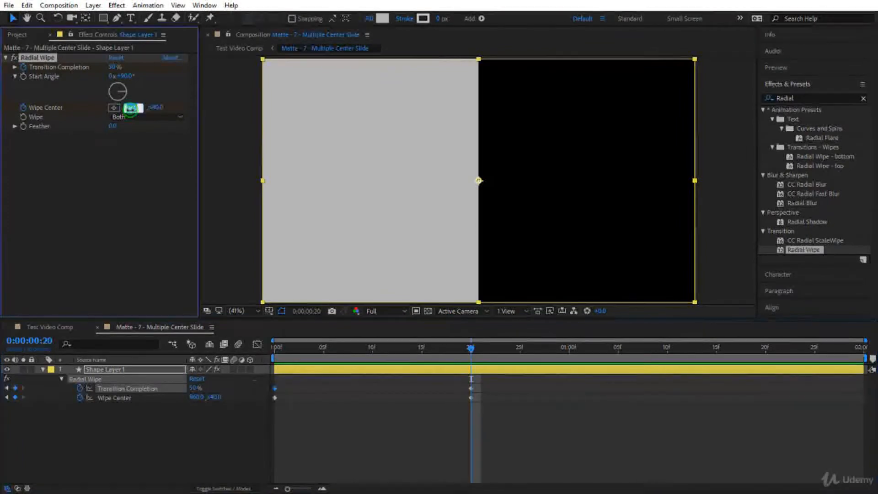
type("10")
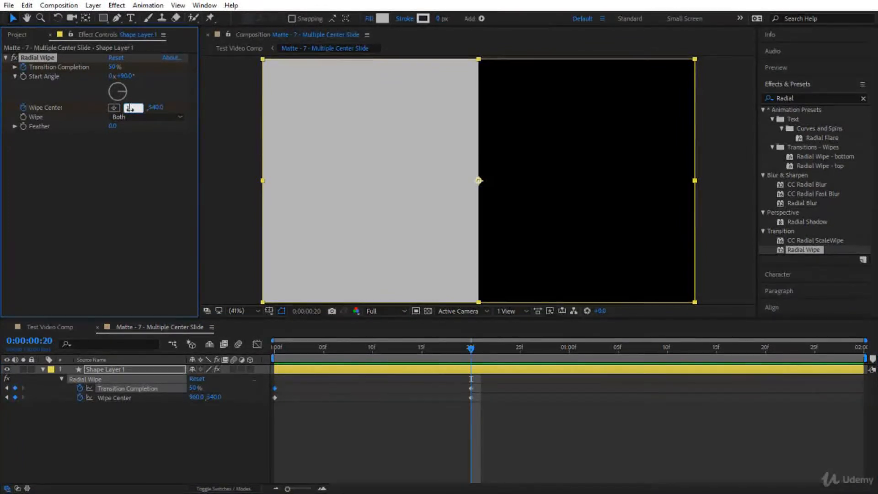
type("20")
key("Return")
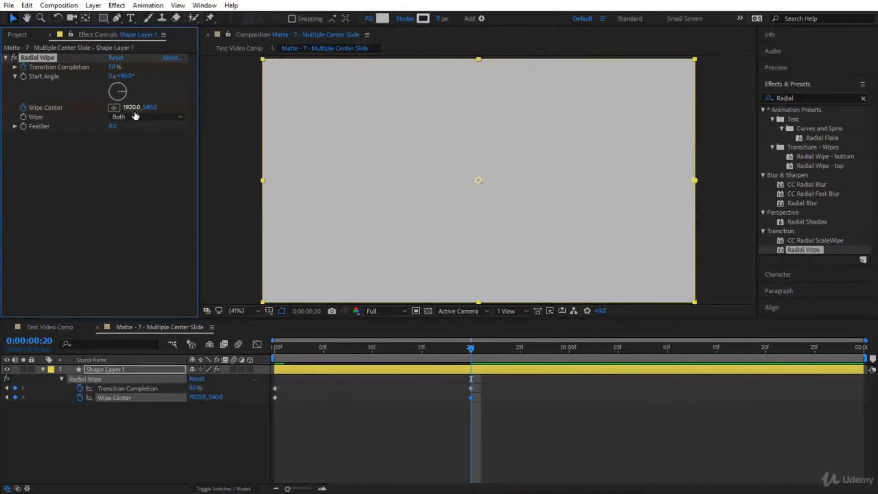
left_click_drag(325, 347, 491, 362)
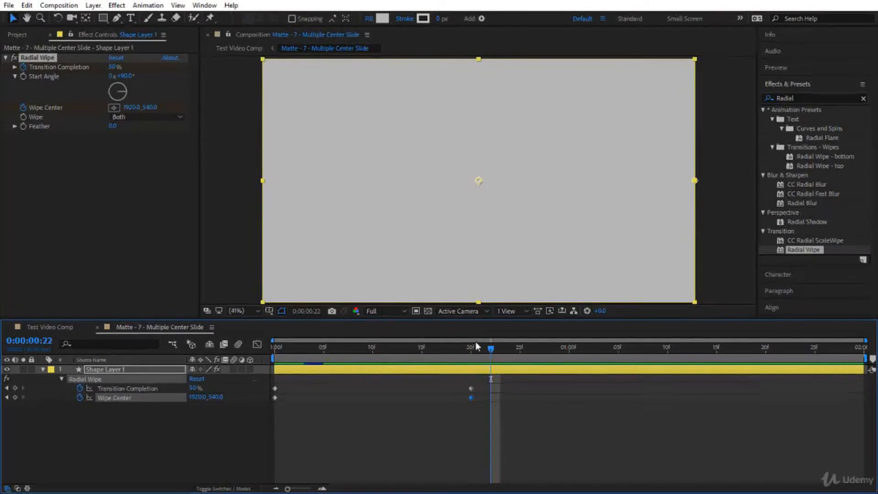
key("j")
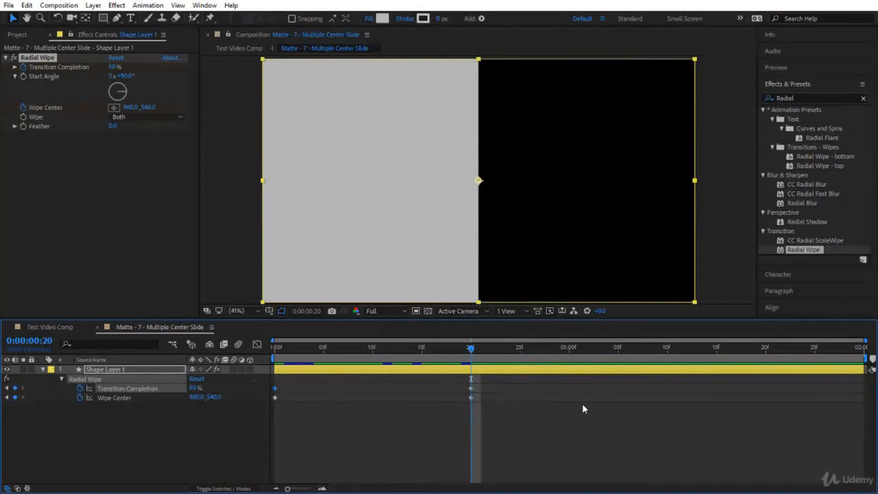
Easy-ease all Radial Wipe keyframes, reshape the speed curve to peak near frame 4, and preview the motion.
left_click_drag(520, 407, 239, 373)
key("F9")
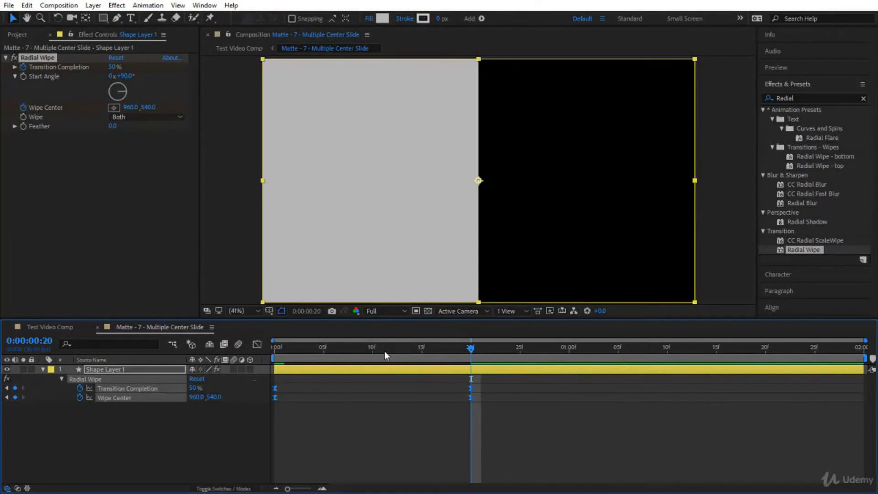
left_click(257, 344)
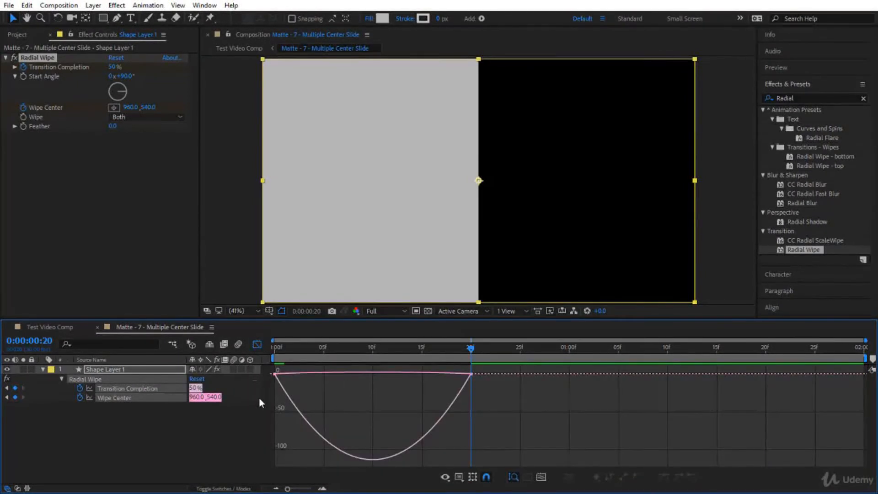
left_click_drag(484, 400, 367, 381)
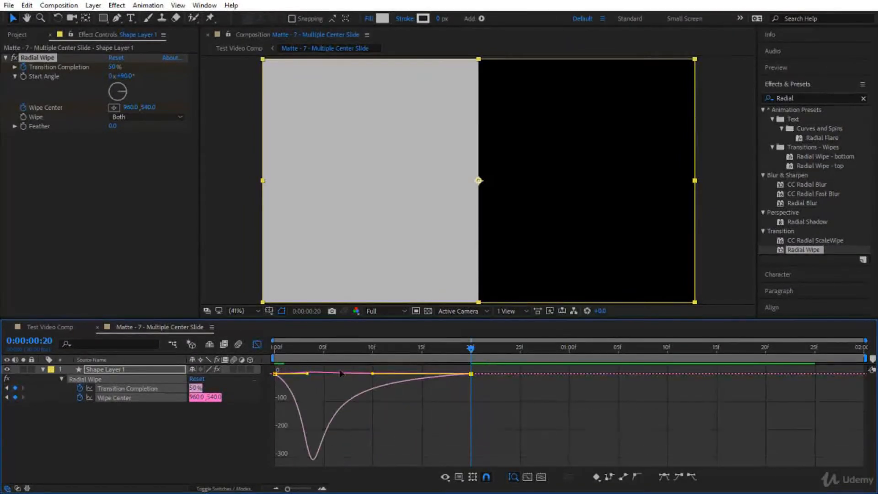
left_click_drag(284, 350, 238, 360)
key("space")
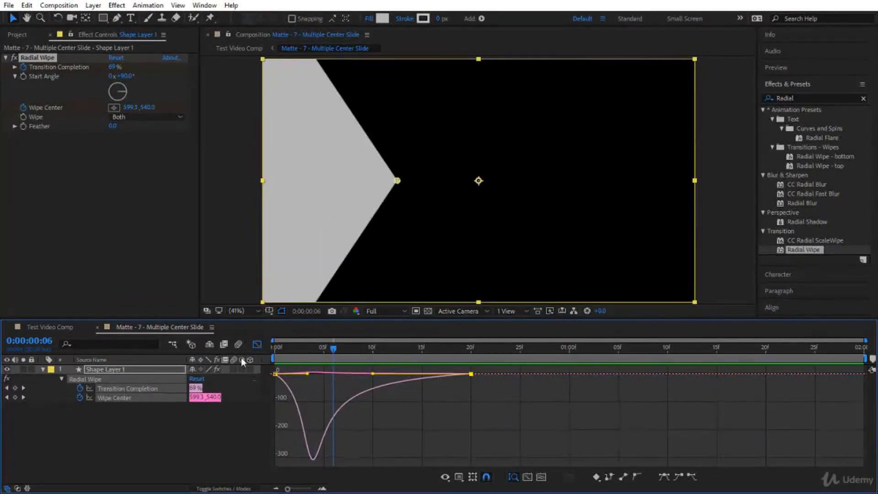
left_click(260, 343)
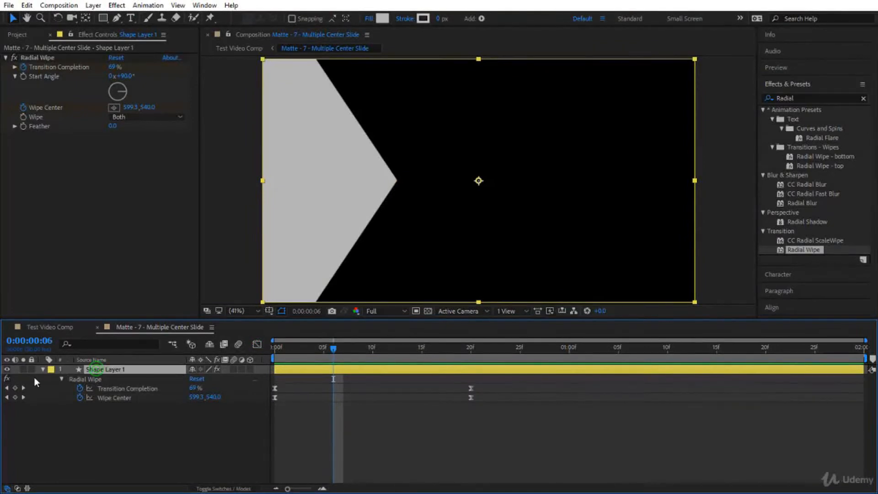
Collapse Shape Layer 1 and duplicate it four times.
left_click(42, 369)
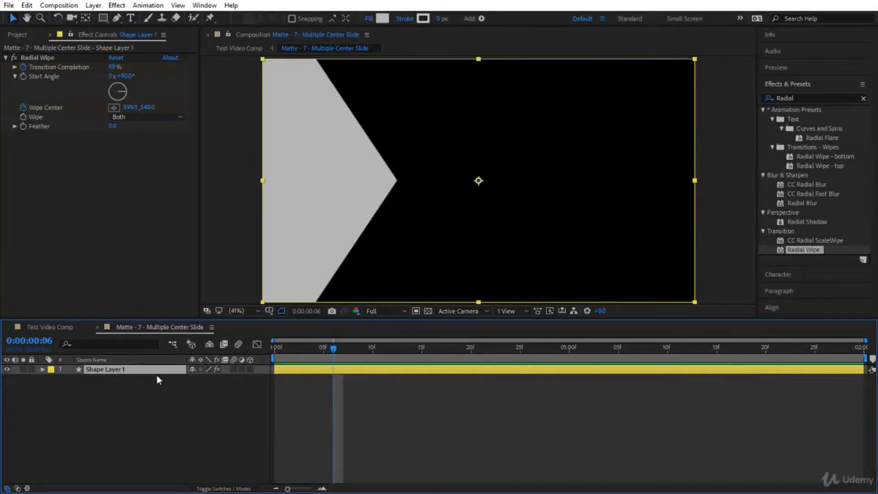
key("ctrl+d")
key("ctrl+d")
key("ctrl+d")
key("ctrl+d")
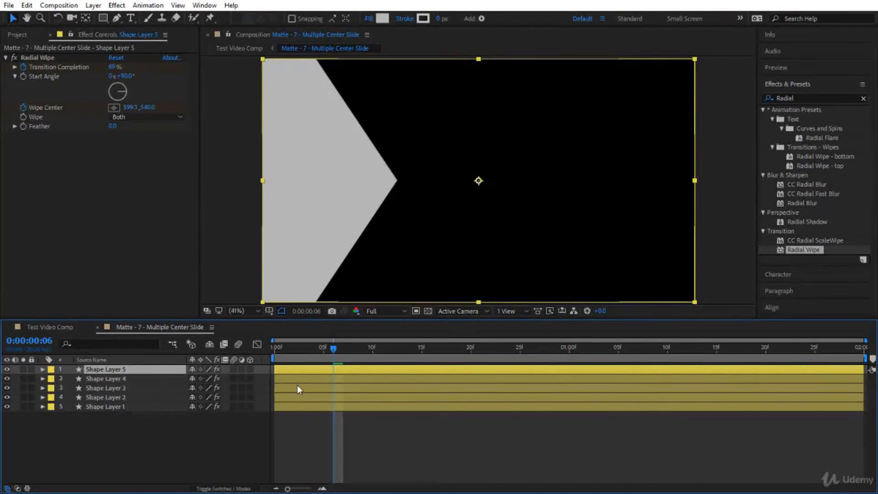
Reveal keyframes on all five layers and shift Shape Layer 2 to start at frame 5 and Shape Layer 3 at frame 10.
left_click_drag(108, 433, 141, 380)
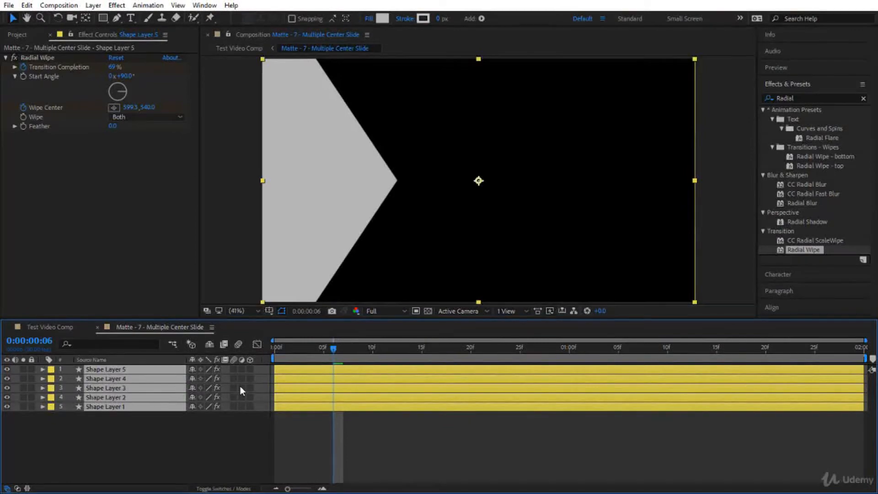
key("u")
scroll(327, 412, "down", 3)
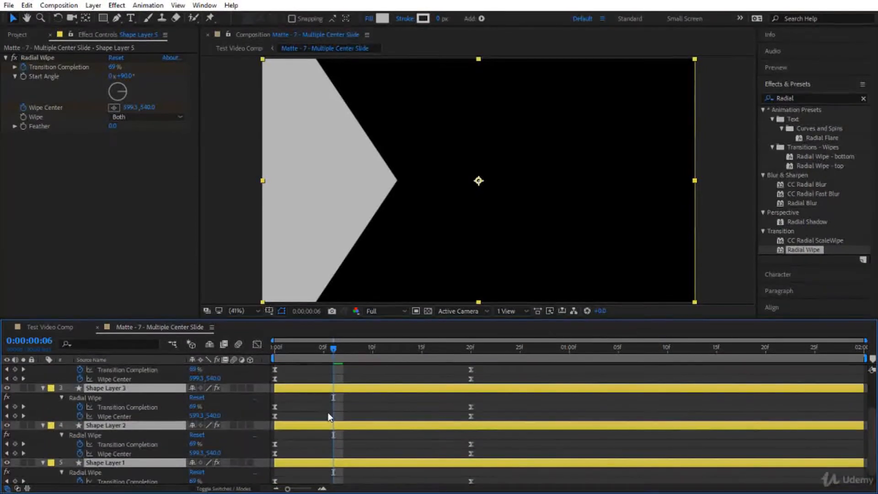
left_click(321, 431)
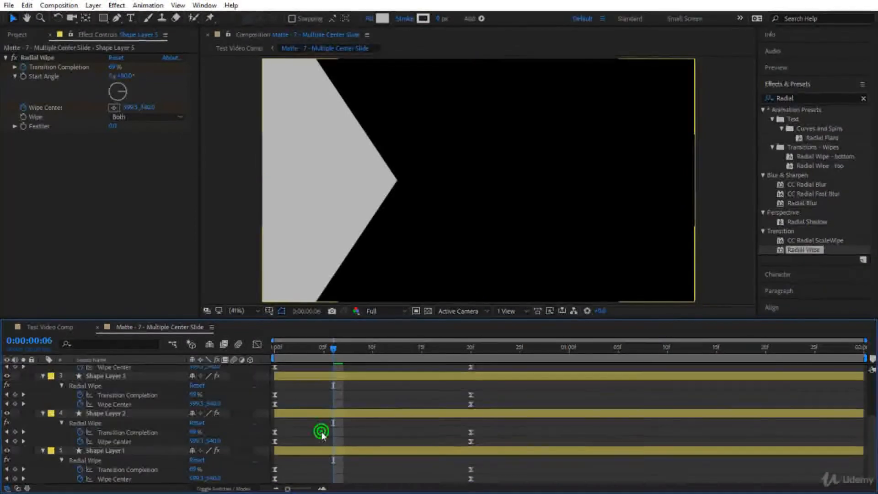
left_click(294, 452)
left_click(304, 412)
left_click_drag(315, 414, 352, 416)
left_click(320, 376)
left_click_drag(358, 381, 417, 382)
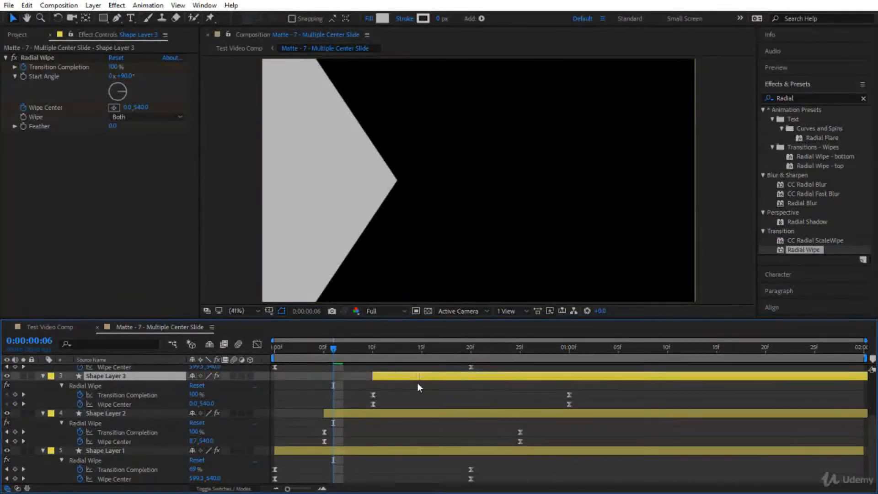
Shift Shape Layer 4 to start at frame 15 and Shape Layer 5 at frame 20.
scroll(375, 390, "up", 3)
left_click(365, 398)
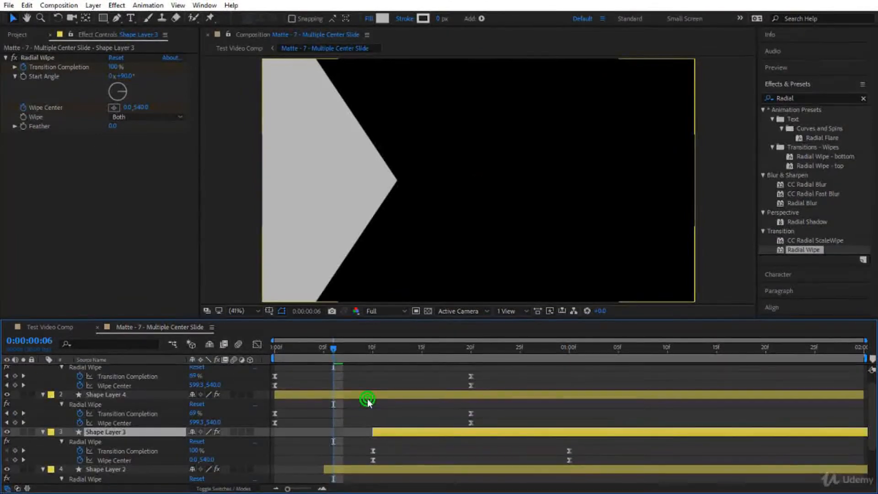
left_click_drag(418, 394, 561, 391)
scroll(485, 387, "up", 1)
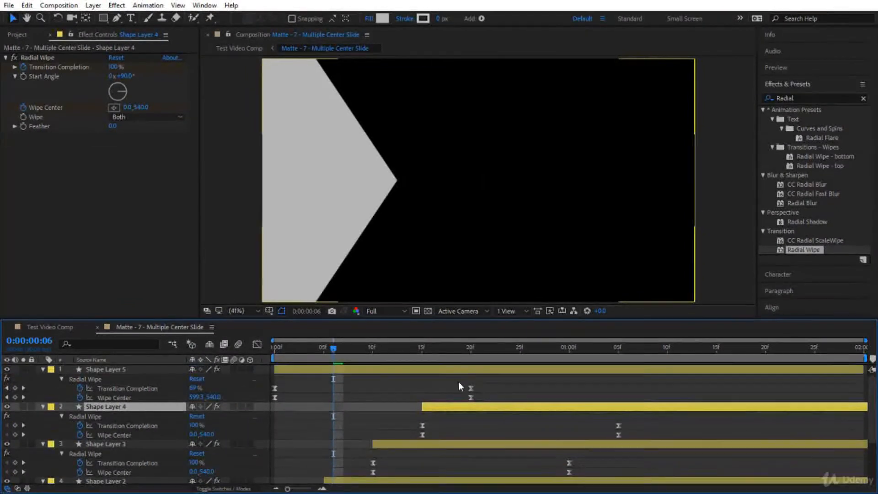
left_click_drag(400, 372, 598, 383)
Play the staggered wipes from the first frame to check their timing.
left_click_drag(337, 351, 255, 355)
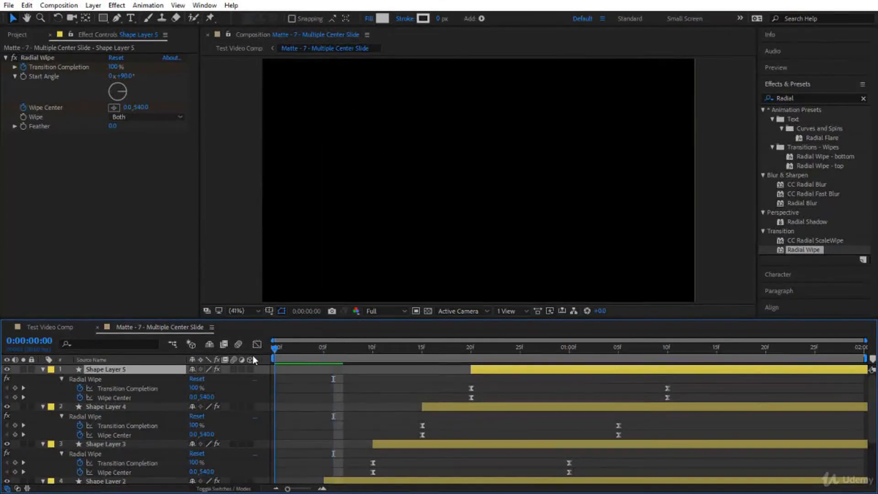
key("space")
left_click_drag(274, 350, 294, 350)
left_click(312, 397)
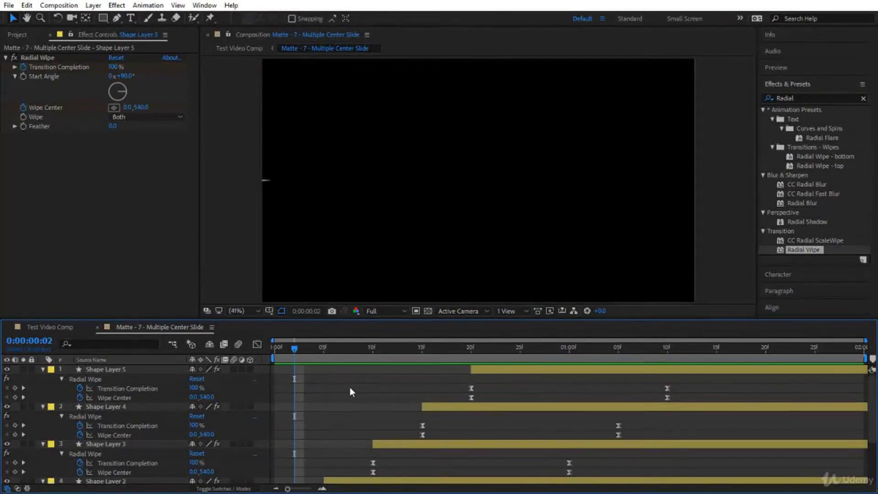
Change the fill color of Shape Layer 5 to white.
left_click(135, 369)
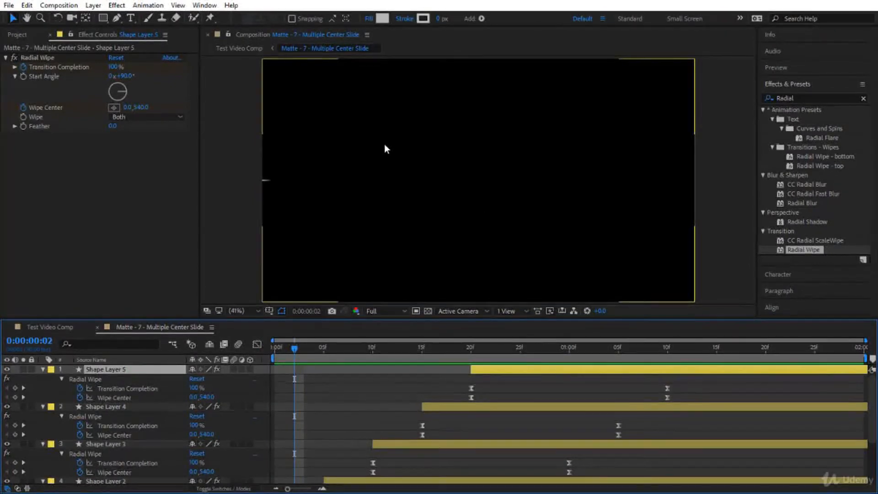
left_click(381, 18)
left_click_drag(405, 313, 387, 304)
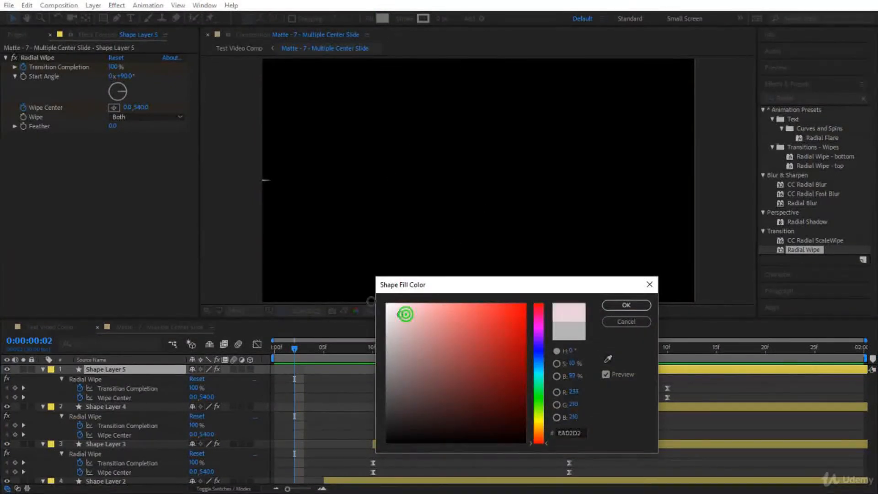
left_click(634, 307)
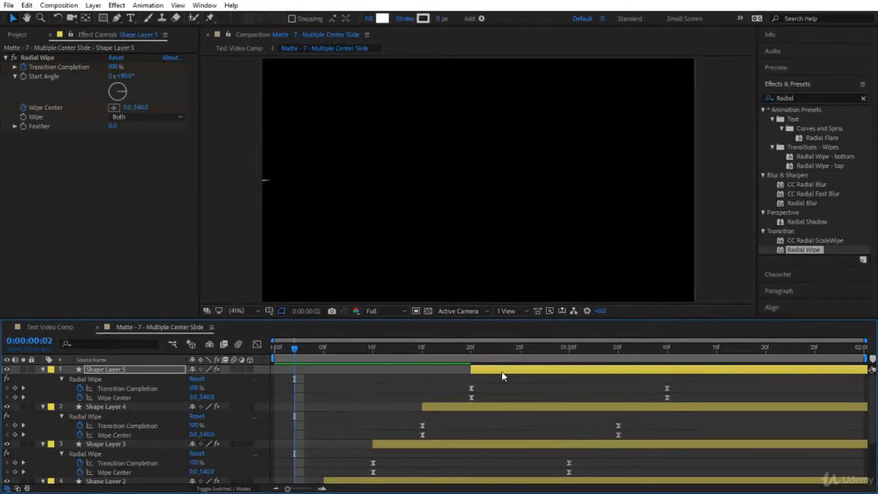
Change the fill color of Shape Layer 4 to dark gray 2E2E2E.
left_click(455, 407)
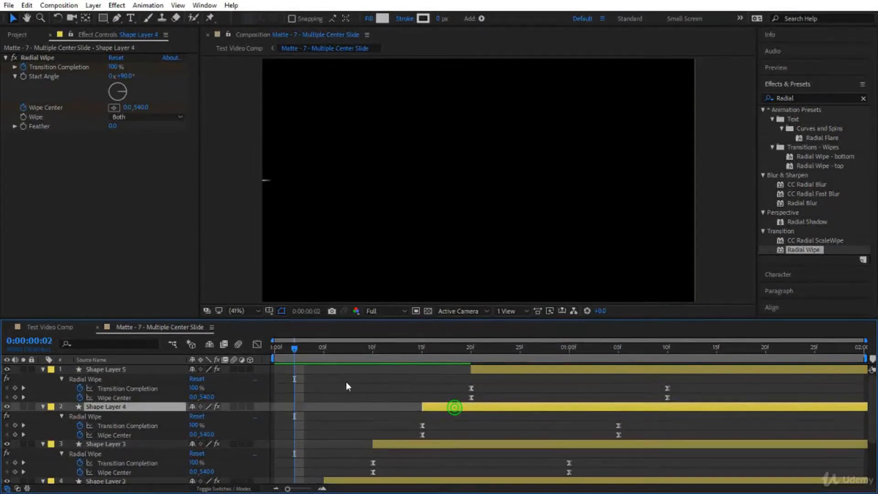
left_click_drag(295, 350, 432, 371)
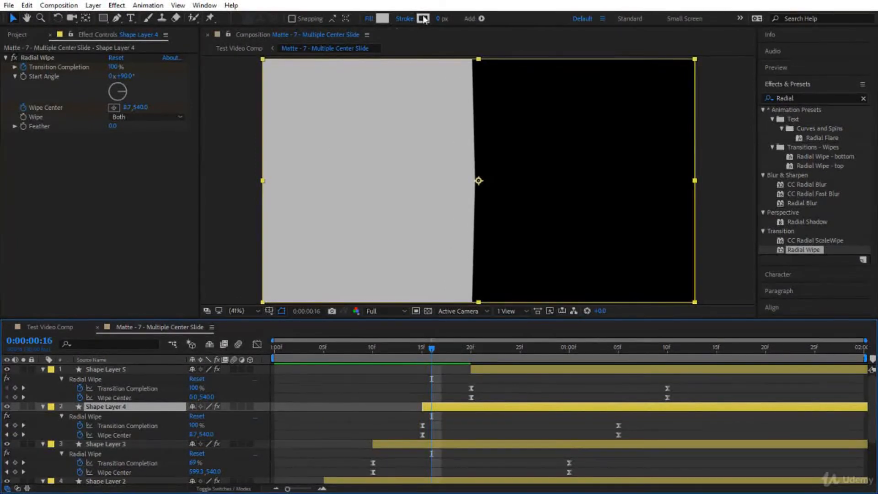
left_click(383, 18)
mouse_move(399, 354)
left_mouse_down()
mouse_move(379, 430)
mouse_move(376, 418)
left_mouse_up()
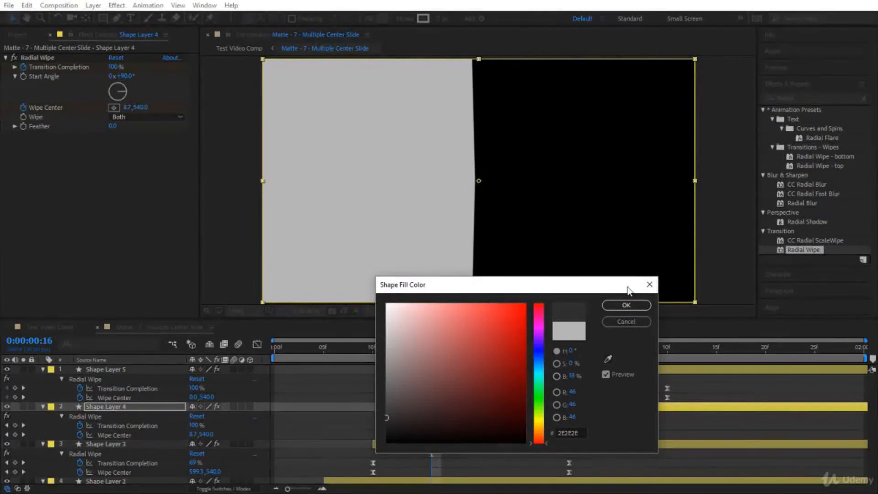
left_click(626, 305)
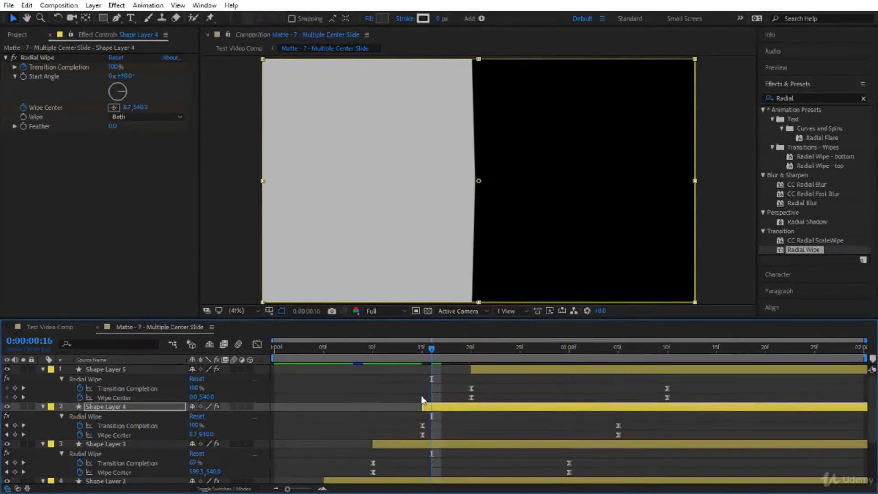
Change the fill color of Shape Layer 3 to light gray C3C3C3.
scroll(421, 403, "down", 1)
left_click(421, 416)
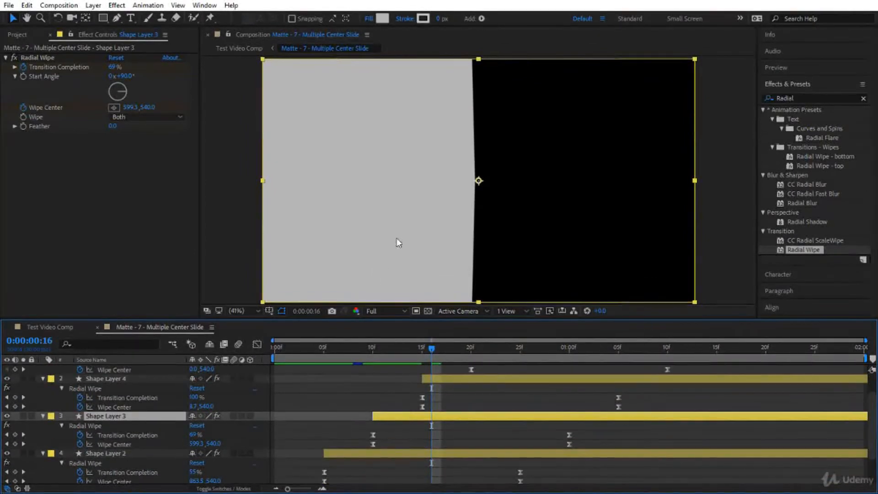
left_click(382, 19)
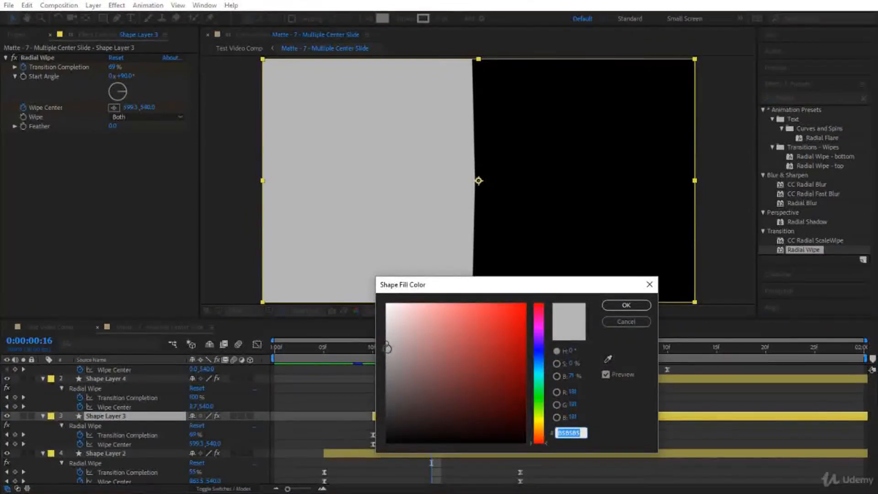
left_click_drag(387, 346, 386, 336)
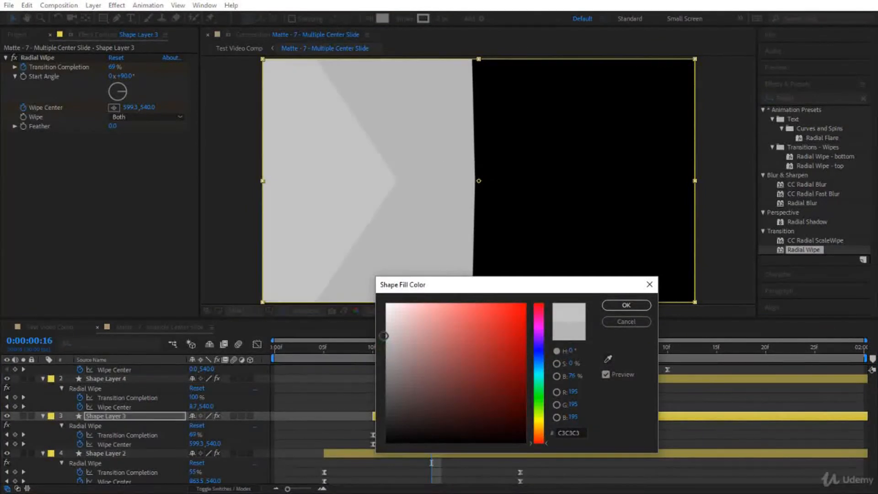
left_click(624, 305)
Change the fill color of Shape Layer 2 to a dark gray.
scroll(334, 420, "down", 2)
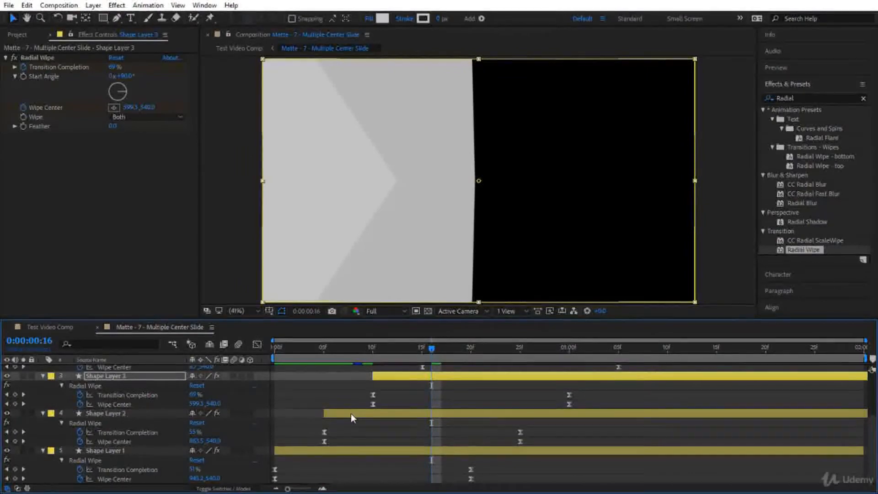
left_click(352, 414)
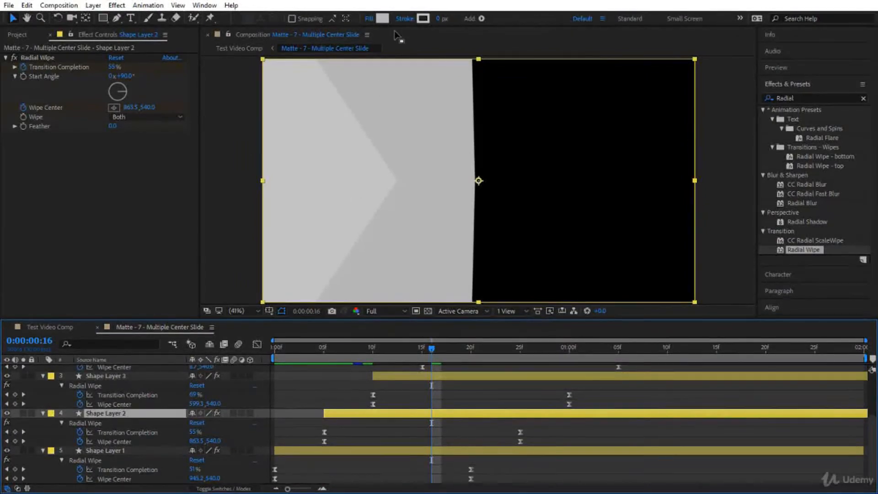
left_click(383, 19)
left_click_drag(390, 353, 389, 400)
left_click(626, 305)
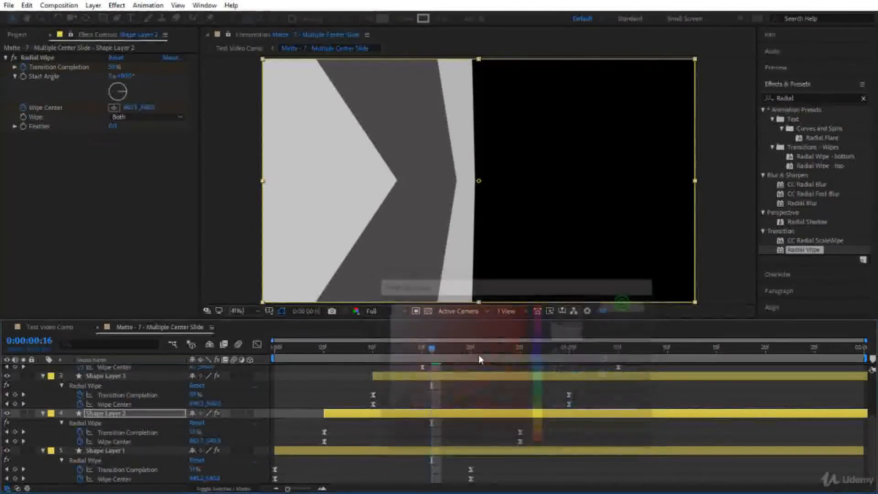
Change the fill color of Shape Layer 1 to very light gray DEDEDE.
left_click(353, 448)
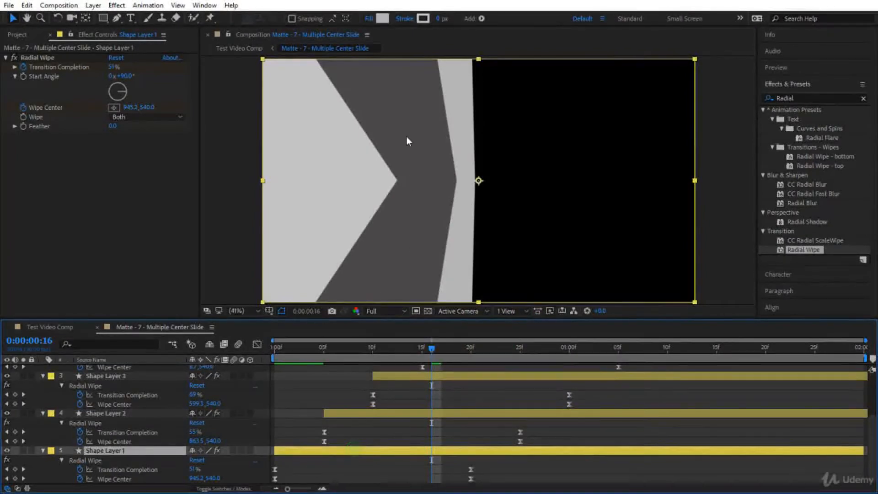
left_click(382, 18)
mouse_move(390, 325)
left_mouse_down()
mouse_move(383, 308)
mouse_move(387, 378)
mouse_move(384, 316)
left_mouse_up()
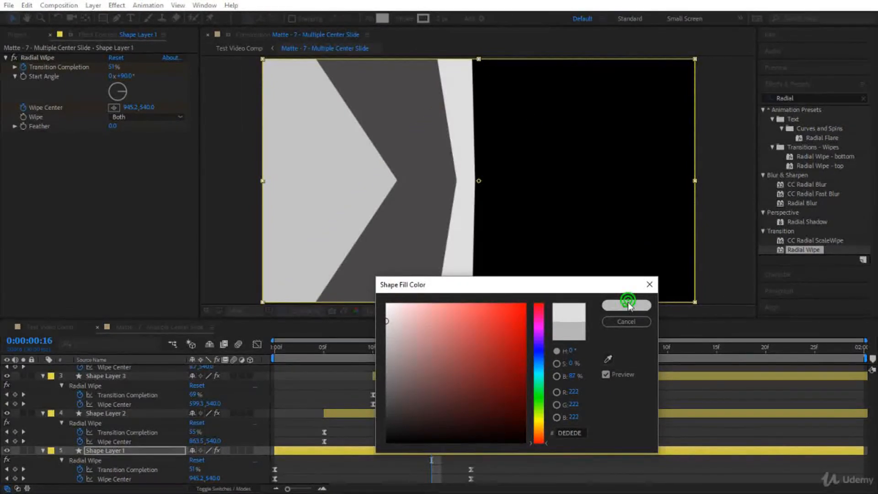
left_click(626, 305)
Play the shaded wipes from the first frame and check the transition over the clips in Test Video Comp.
left_click_drag(441, 351, 257, 413)
key("space")
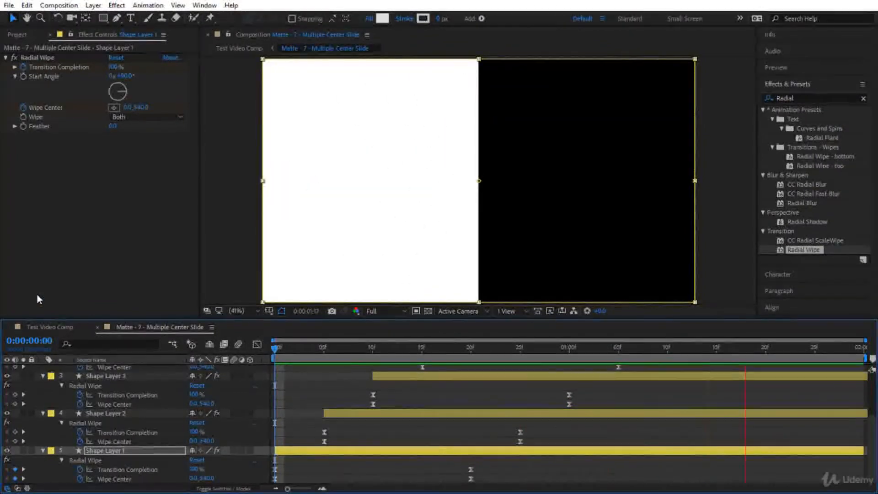
left_click(53, 327)
left_click(560, 346)
key("space")
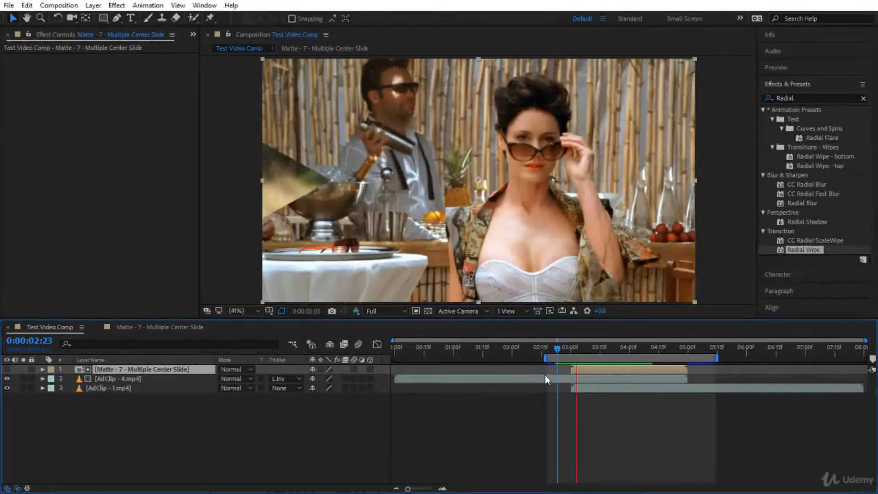
left_click_drag(556, 349, 602, 369)
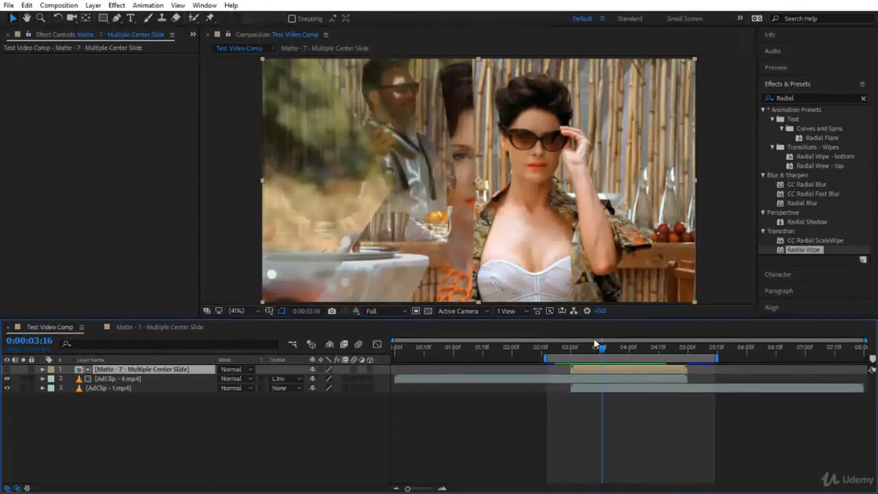
left_click_drag(603, 349, 656, 363)
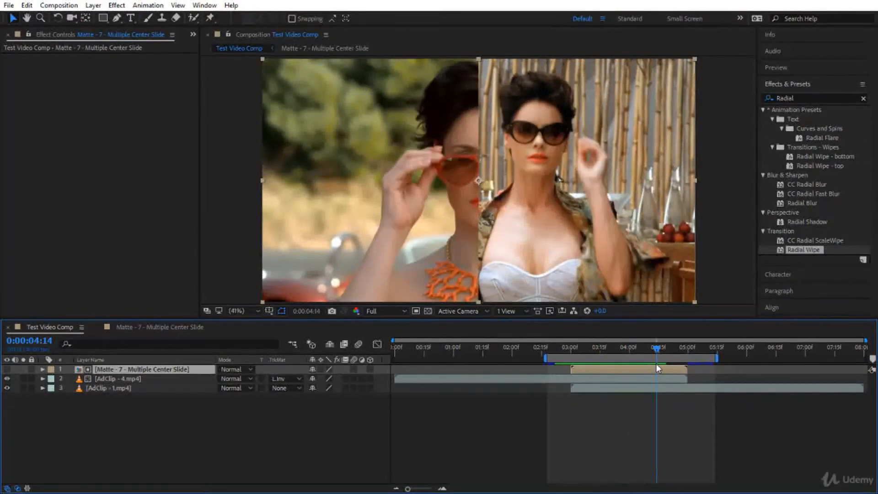
Pre-compose all five shape layers of the Multiple Center Slide matte into a new composition named Matte 7 - Side.
left_click(198, 327)
left_click(141, 375)
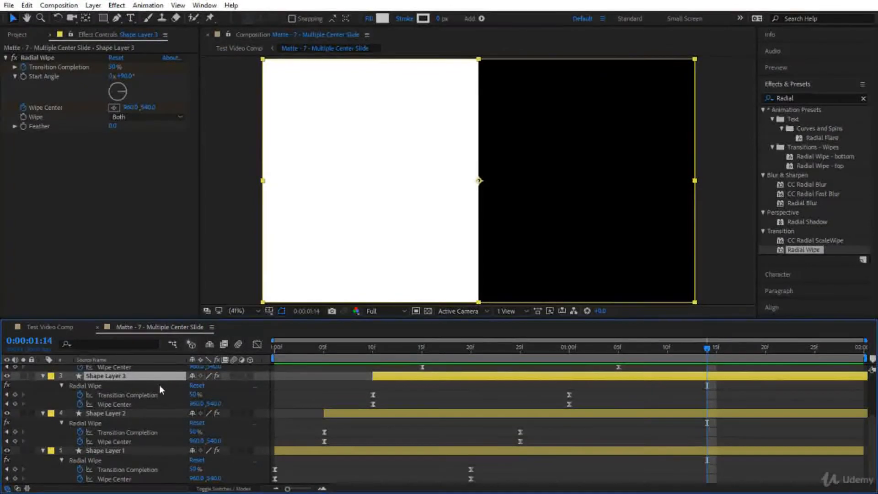
key("ctrl+a")
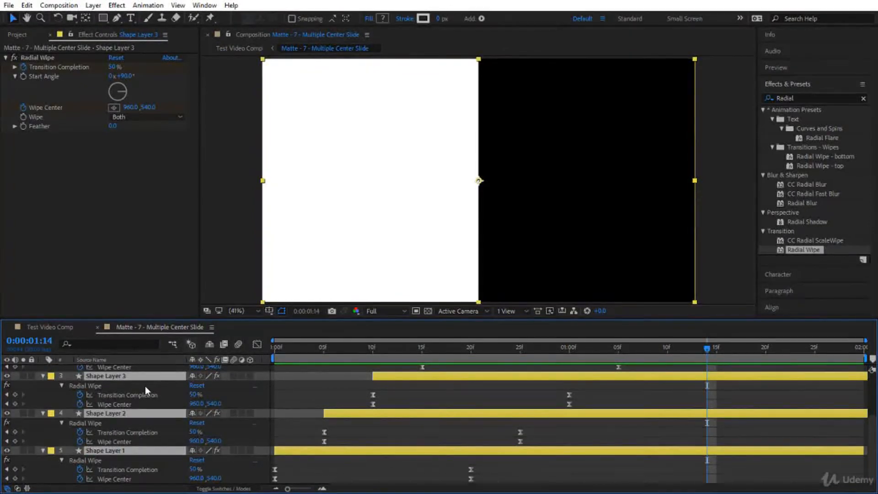
scroll(72, 381, "up", 3)
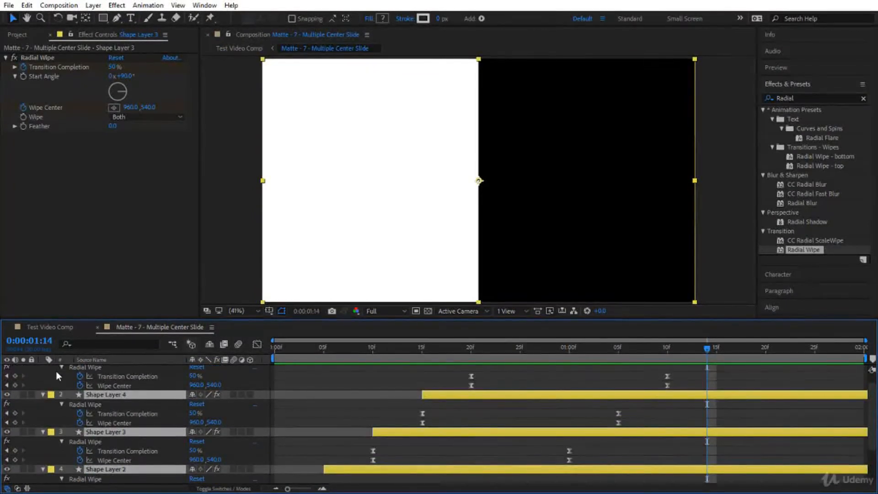
left_click(43, 394)
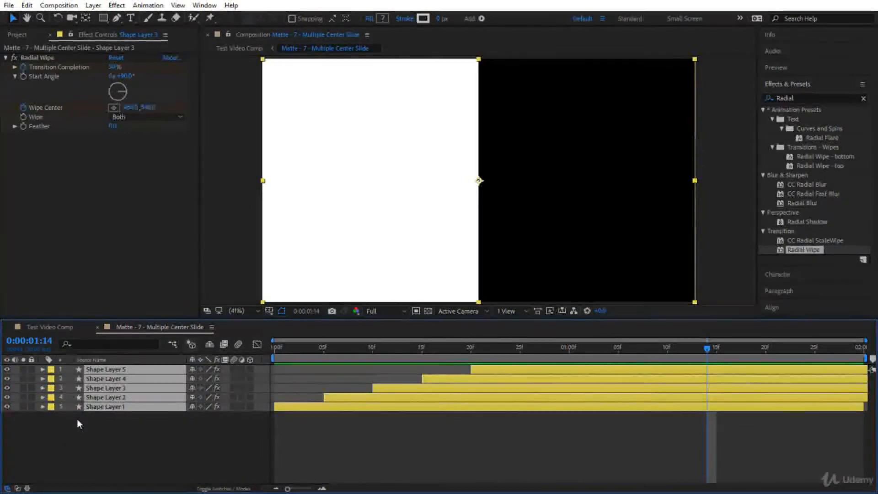
right_click(117, 391)
left_click(156, 396)
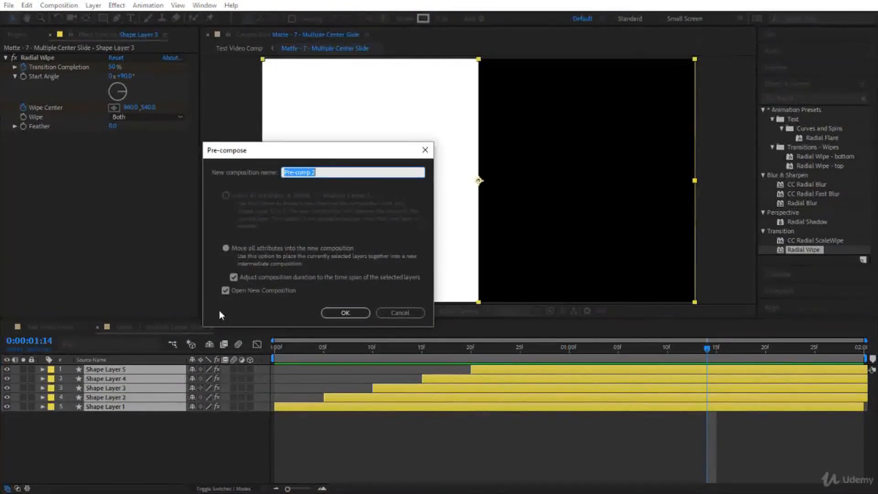
type("Matte 7 - Side")
left_click(349, 312)
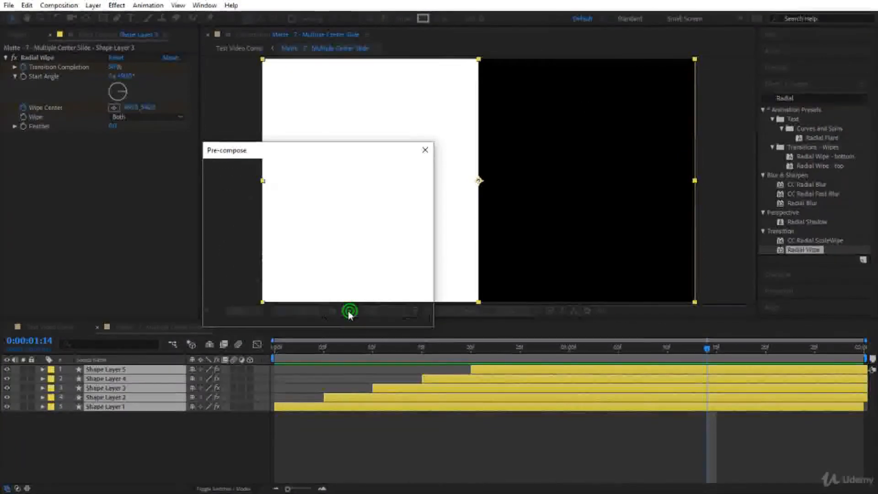
Duplicate the Matte 7 - Side layer in the Multiple Center Slide matte and rotate the lower copy by 180°.
left_click(147, 327)
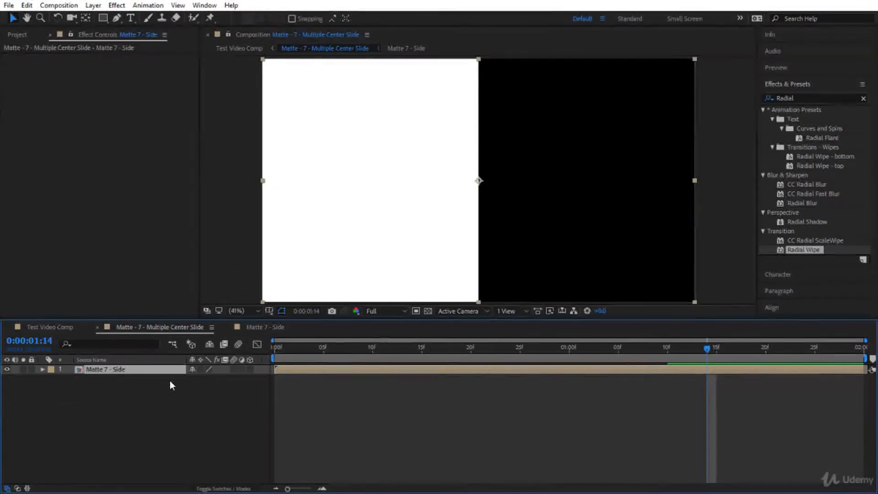
key("ctrl+d")
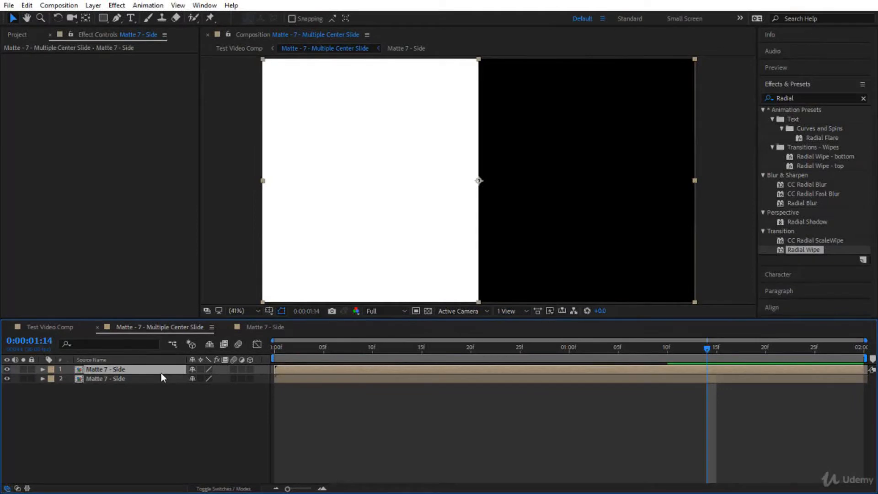
left_click(156, 380)
key("r")
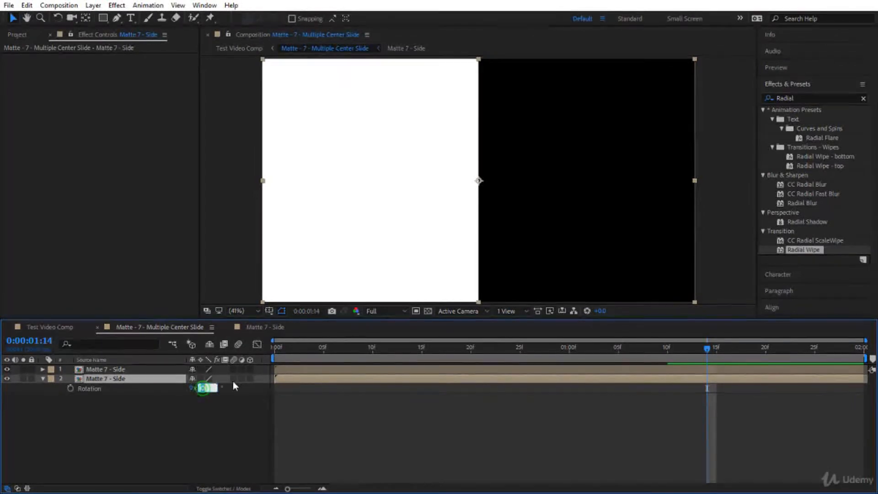
type("180")
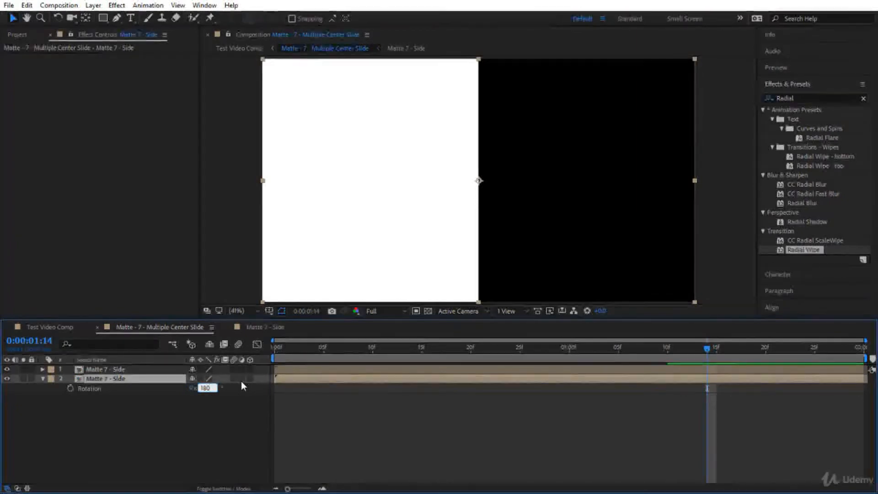
key("Return")
Play the two-sided matte from the first frame and preview the resulting transition in Test Video Comp.
key("Home")
key("space")
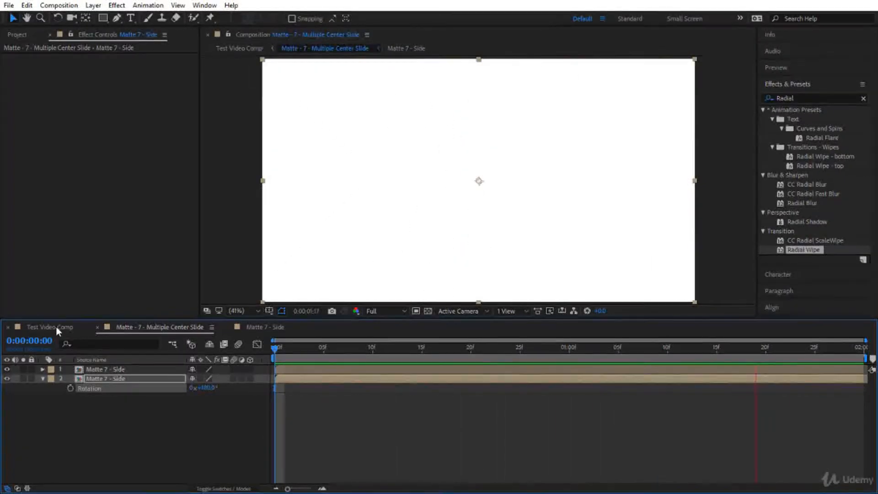
left_click(56, 328)
left_click(557, 349)
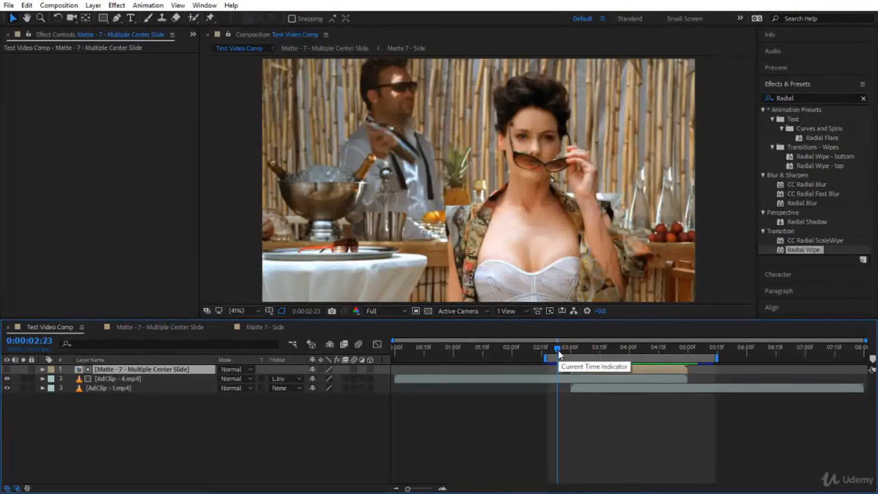
key("space")
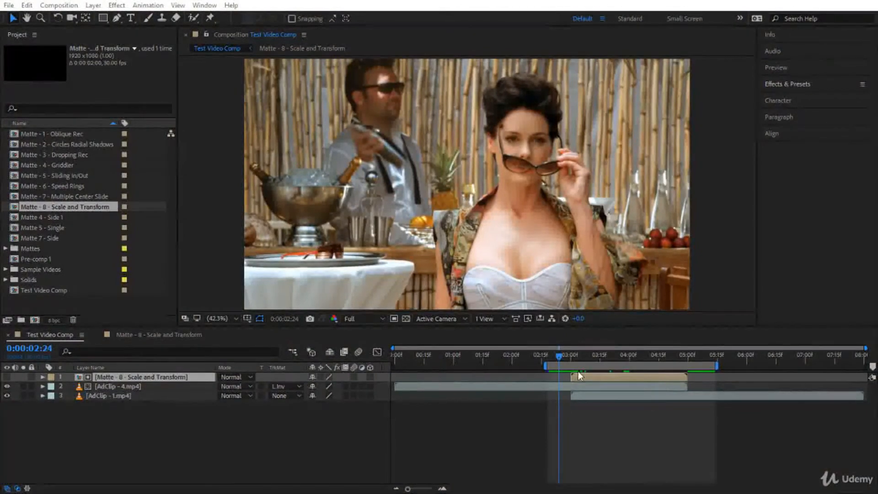
Open the Matte - 8 - Scale and Transform composition and add a full-frame rectangle shape layer.
double_click(192, 379)
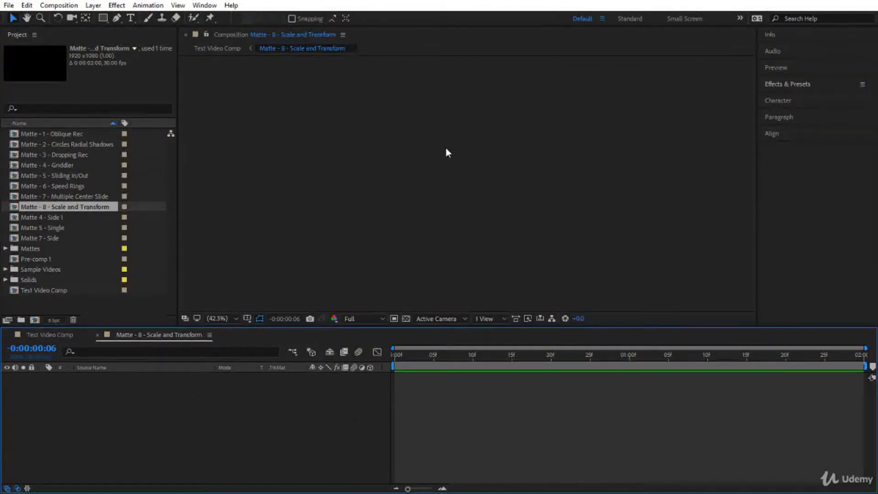
double_click(103, 18)
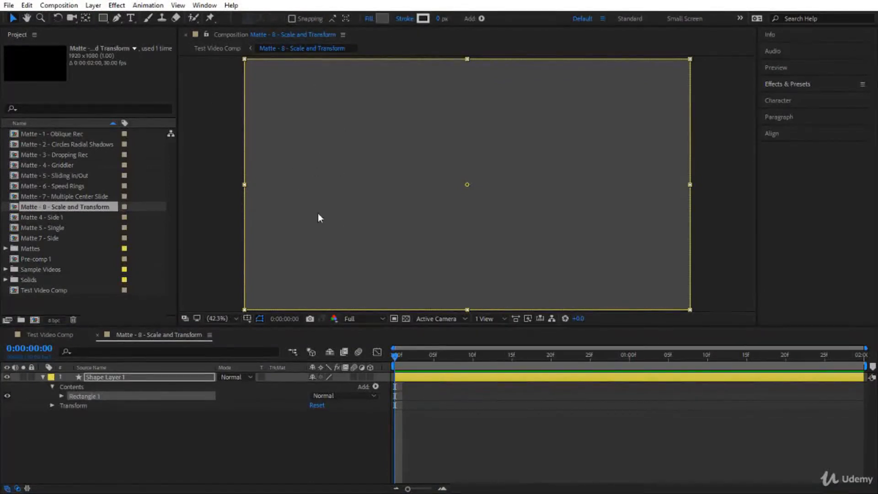
left_click(301, 446)
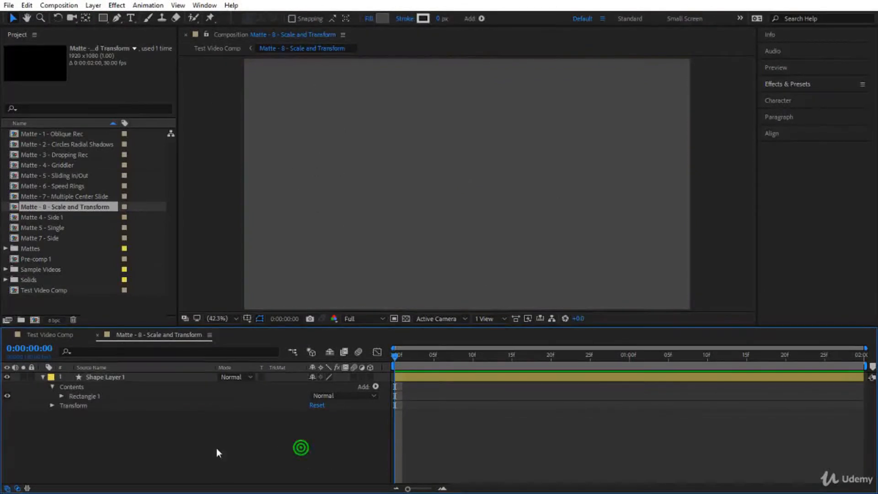
Add a Scale keyframe to Shape Layer 1 at 0:00:01:00.
left_click(52, 405)
left_click(99, 433)
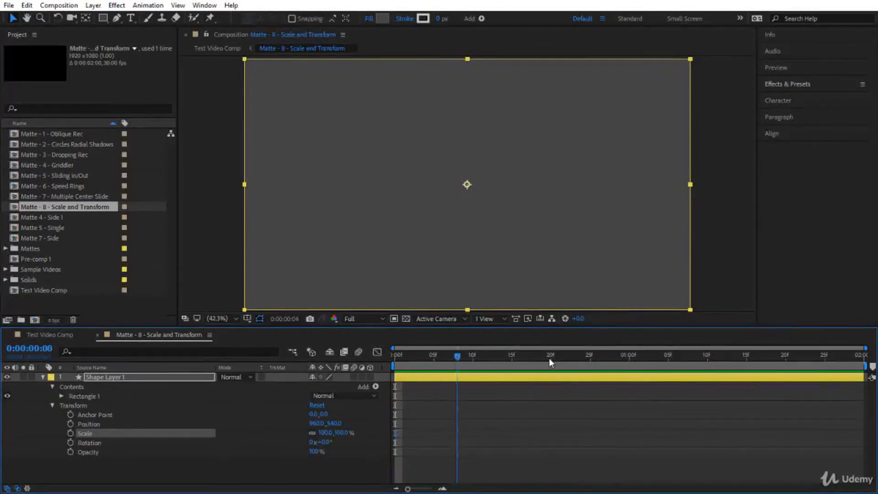
left_click(627, 363)
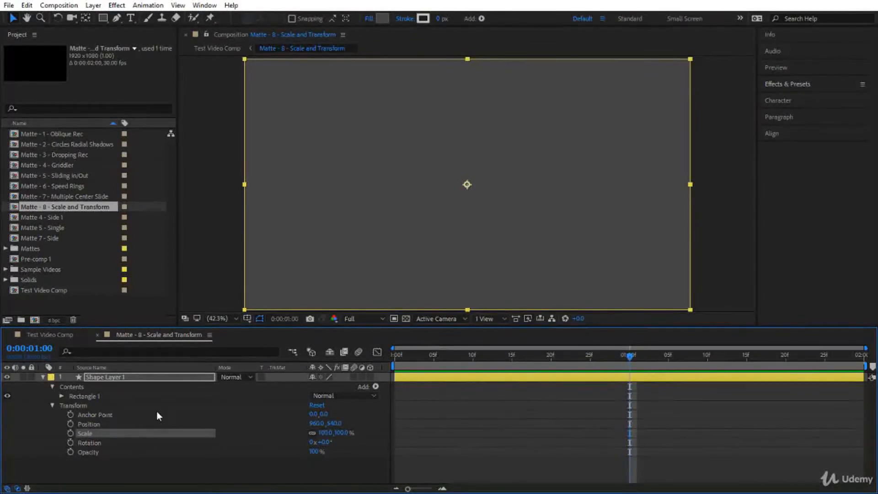
left_click(70, 433)
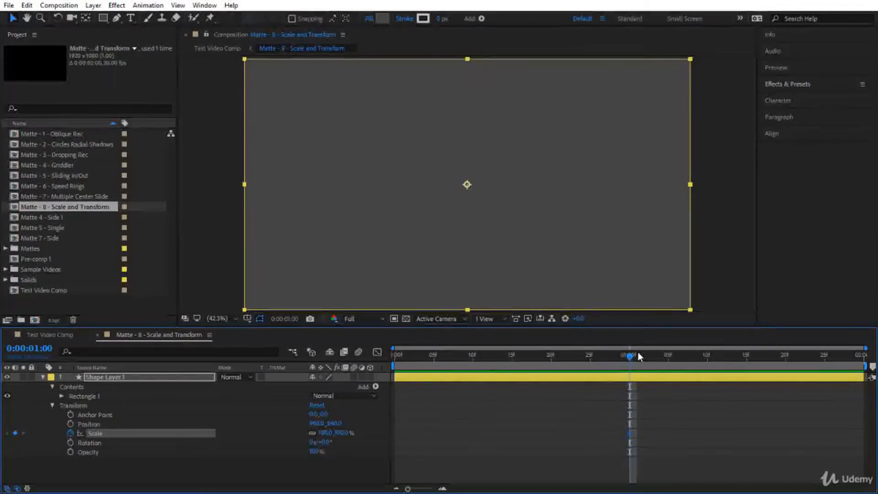
At the first frame, unlink Shape Layer 1's Scale proportions, set the horizontal scale to 0%, and scrub through the animation.
left_click_drag(631, 357, 336, 405)
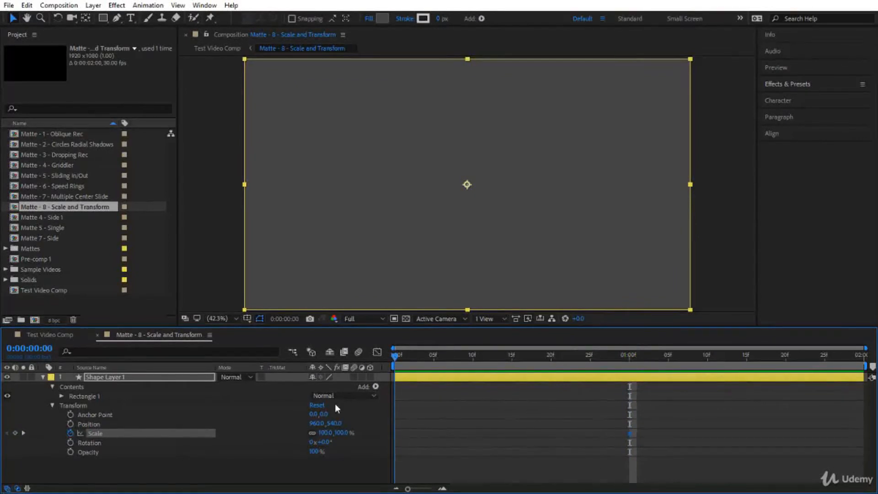
left_click_drag(320, 433, 294, 435)
left_click(325, 434)
type("0")
key("Return")
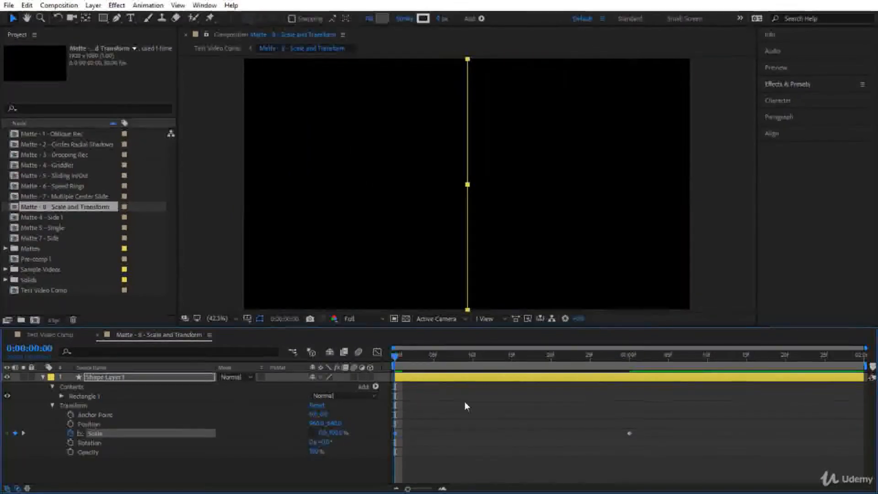
left_click_drag(390, 358, 543, 394)
Apply Easy Ease to both Scale keyframes, shape their speed graph into an early peak with a long slowdown, and preview the animation.
left_click_drag(653, 410, 361, 466)
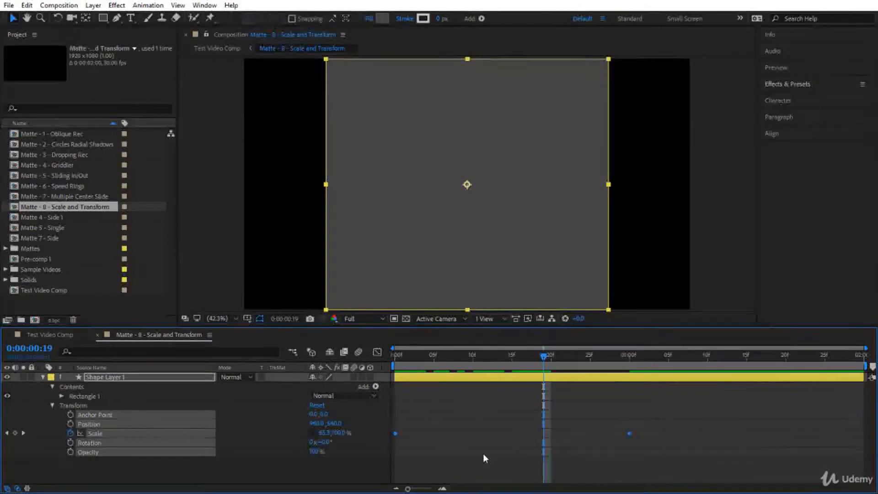
key("F9")
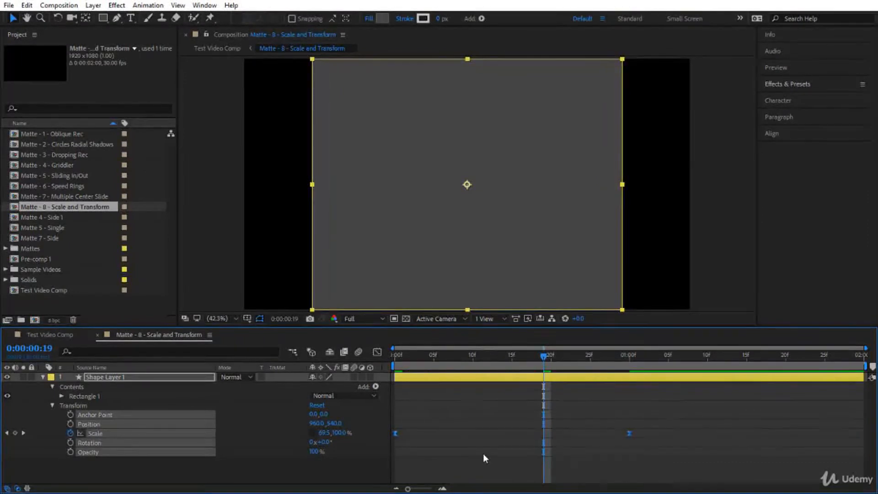
left_click(379, 352)
left_click_drag(642, 454, 491, 460)
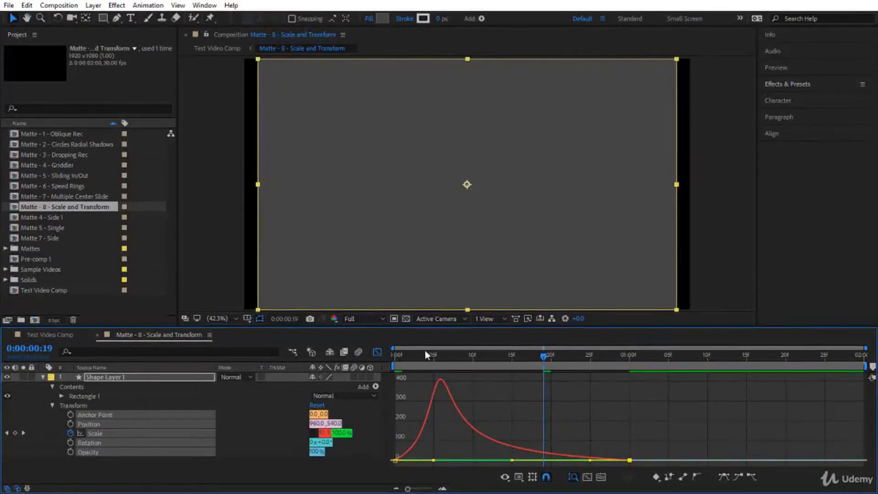
left_click(406, 357)
key("space")
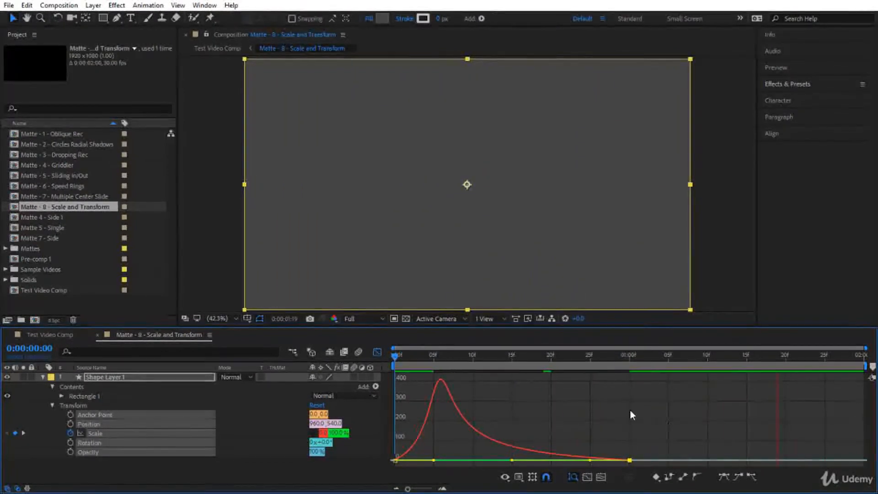
left_click(377, 351)
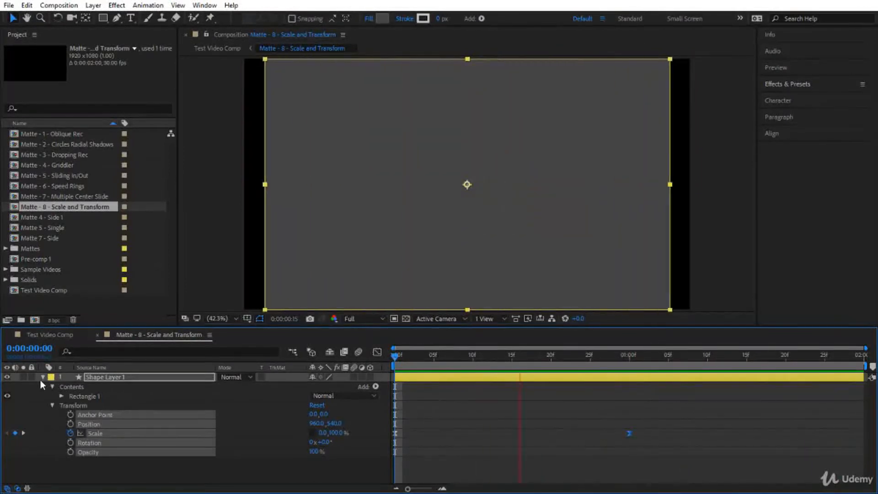
Duplicate Shape Layer 1 three times and reveal the Scale keyframes of all four layers.
left_click(42, 377)
left_click(118, 380)
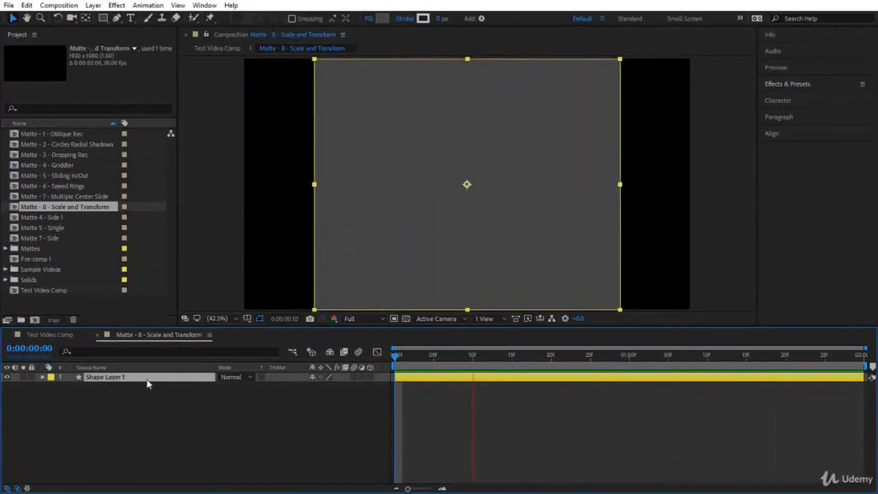
key("ctrl+d")
key("ctrl+d")
key("ctrl+d")
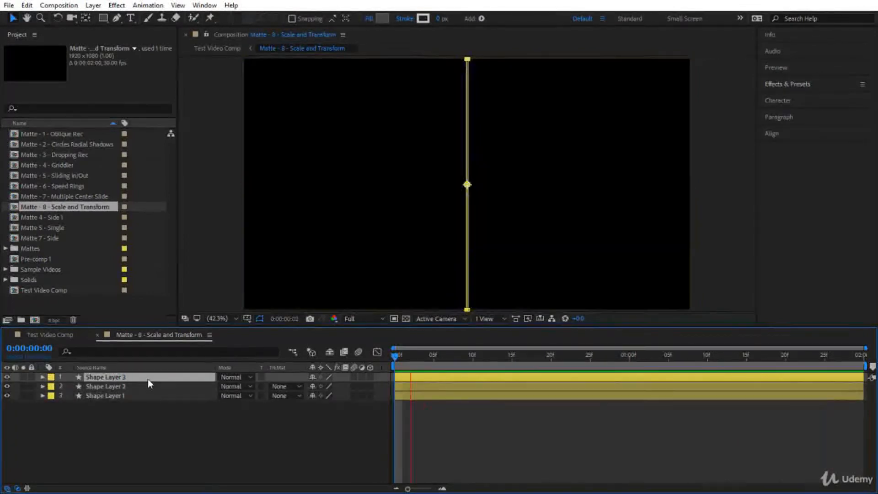
left_click(131, 406, "shift")
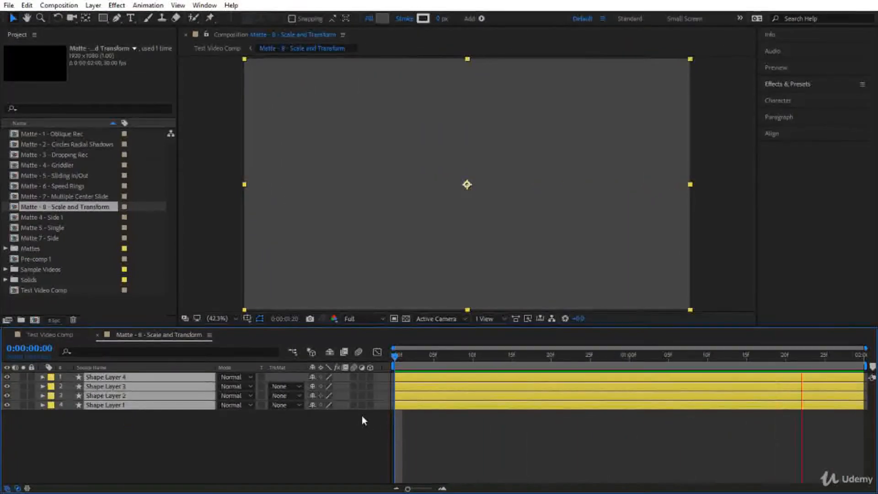
key("s")
left_click(459, 441)
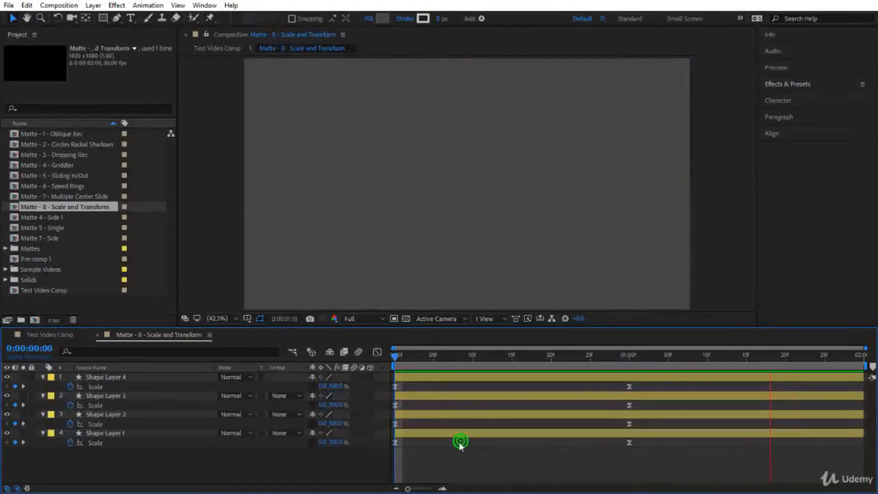
Stagger Shape Layers 2, 3 and 4 to start at frames 5, 10 and 18, and move Shape Layer 4's last Scale keyframe to 0:00:01:15.
left_click_drag(417, 414, 618, 382)
left_click(431, 395)
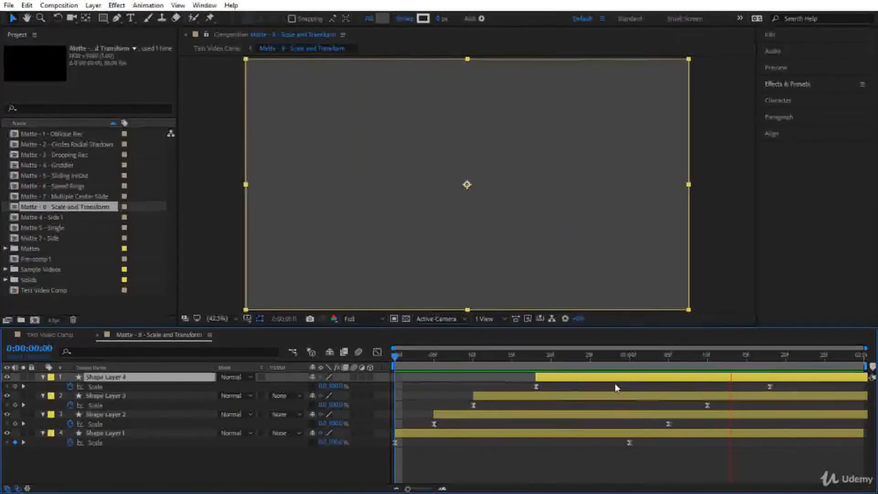
left_click_drag(770, 386, 746, 389)
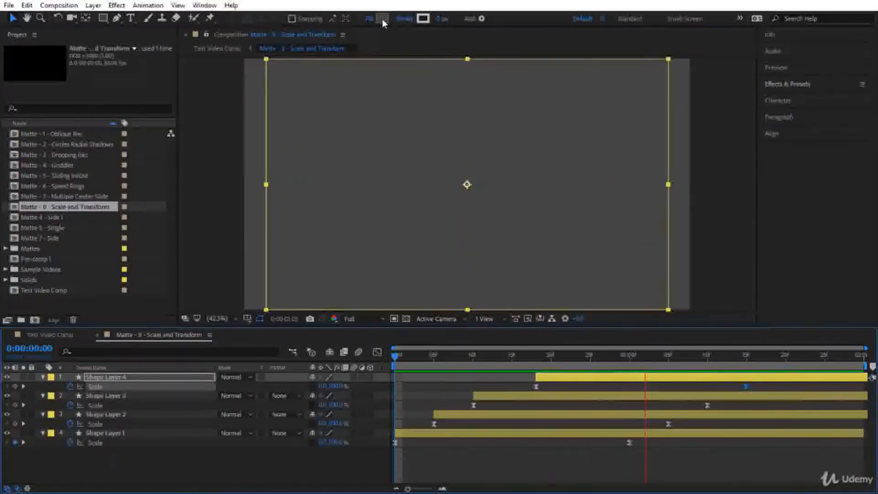
Set Shape Layer 4's fill color to white, FFFFFF.
left_click(383, 18)
type("ffffff")
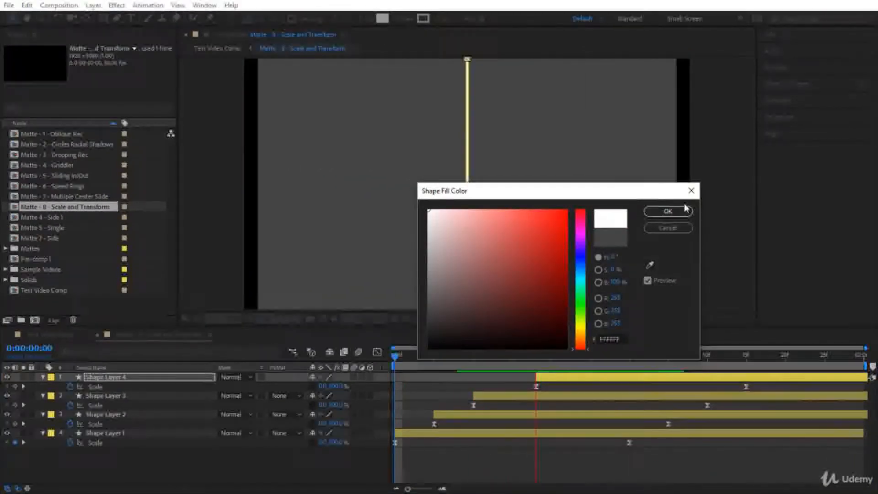
left_click(672, 214)
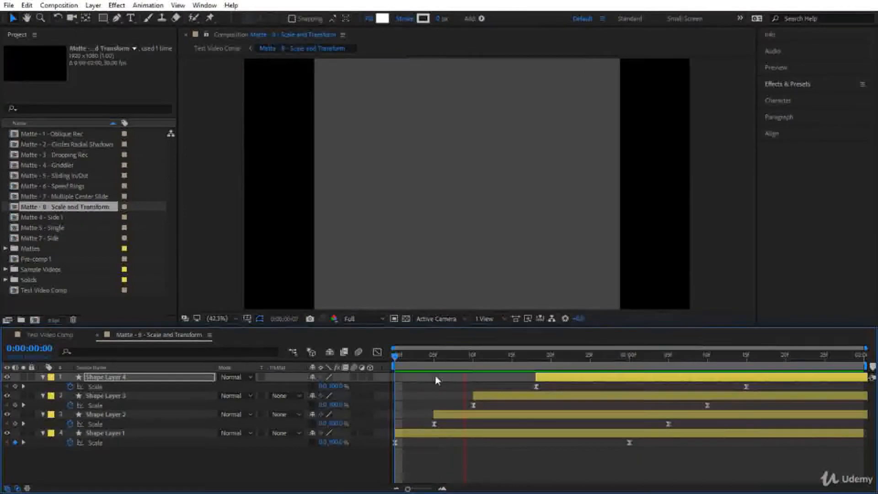
Go to 0:00:00:11 and change Shape Layer 1's fill to dark gray 1B1B1B.
left_click_drag(448, 360, 480, 388)
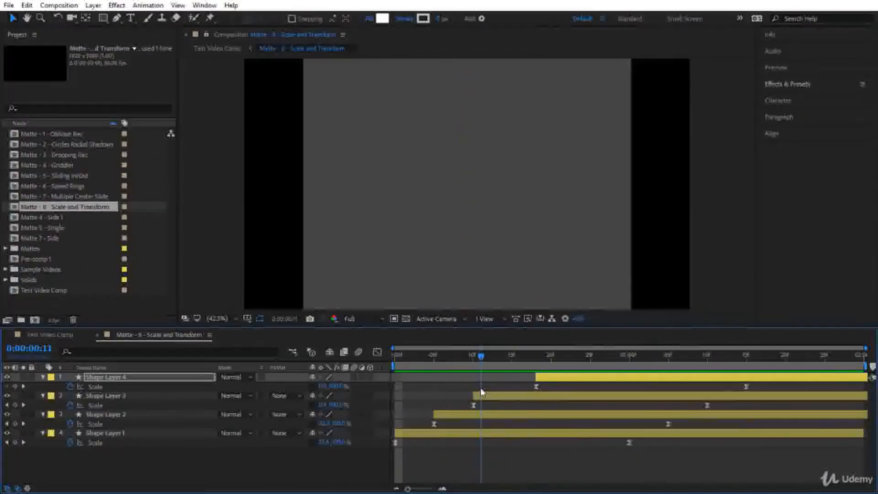
left_click(426, 434)
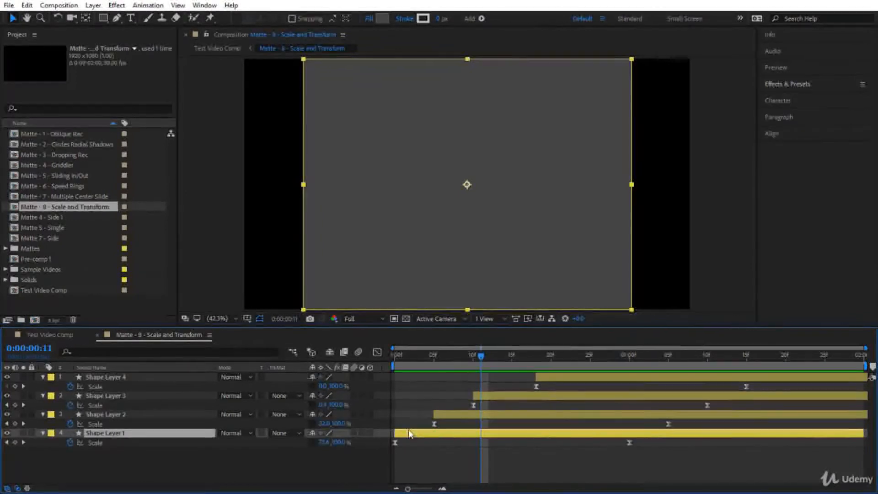
left_click(382, 19)
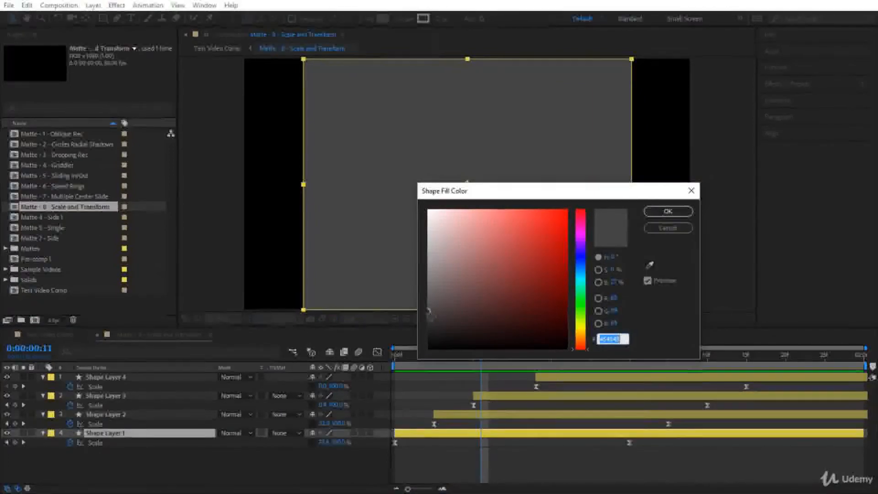
left_click(678, 211)
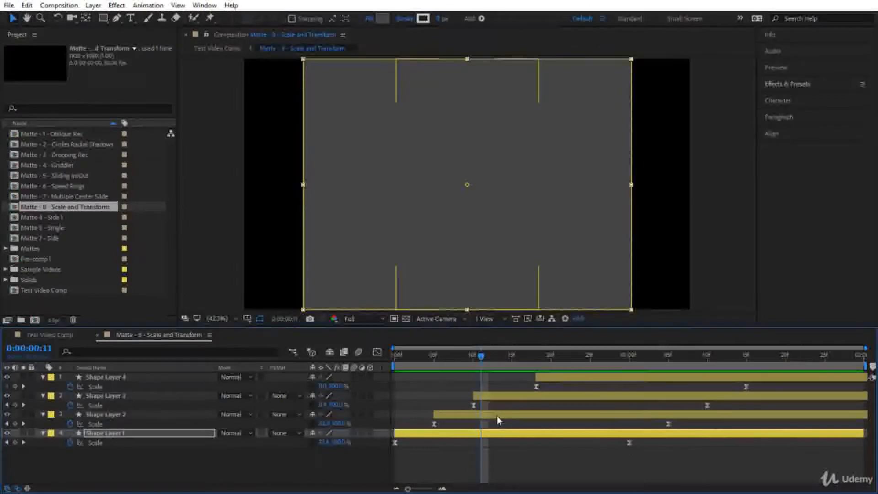
left_click(382, 18)
left_click_drag(432, 321, 427, 334)
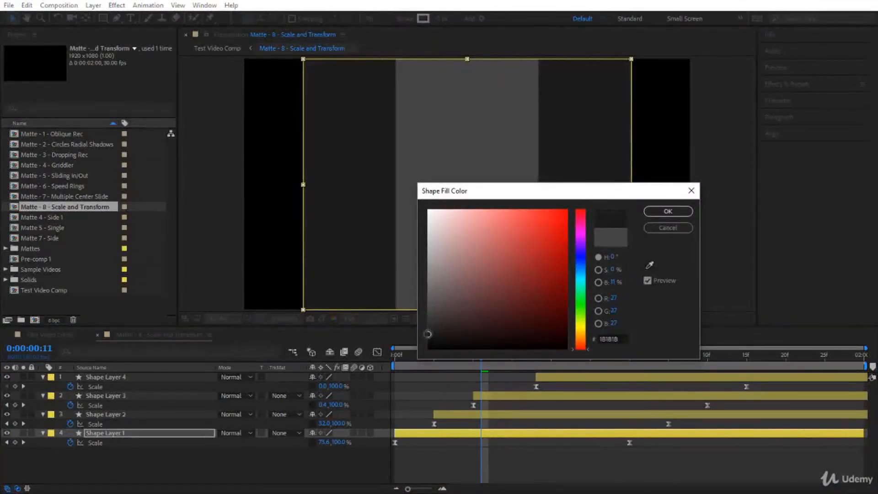
left_click(684, 211)
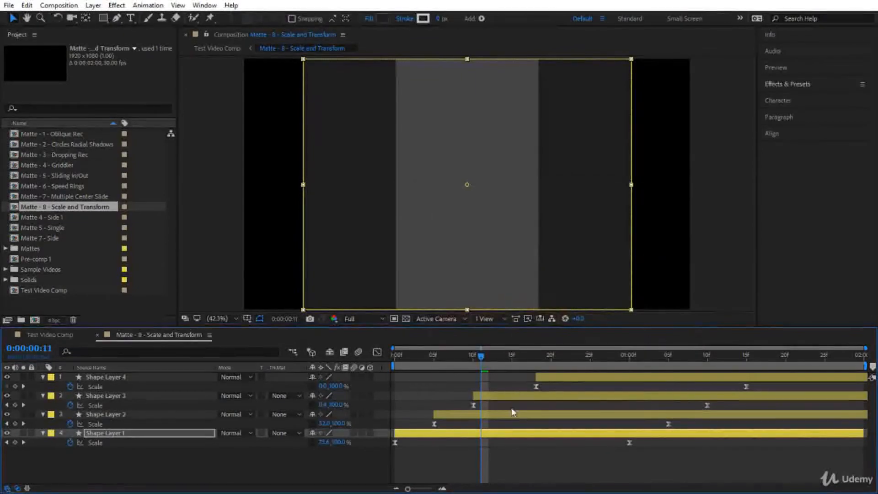
Change Shape Layer 2's fill to light gray C6C6C6.
left_click(512, 415)
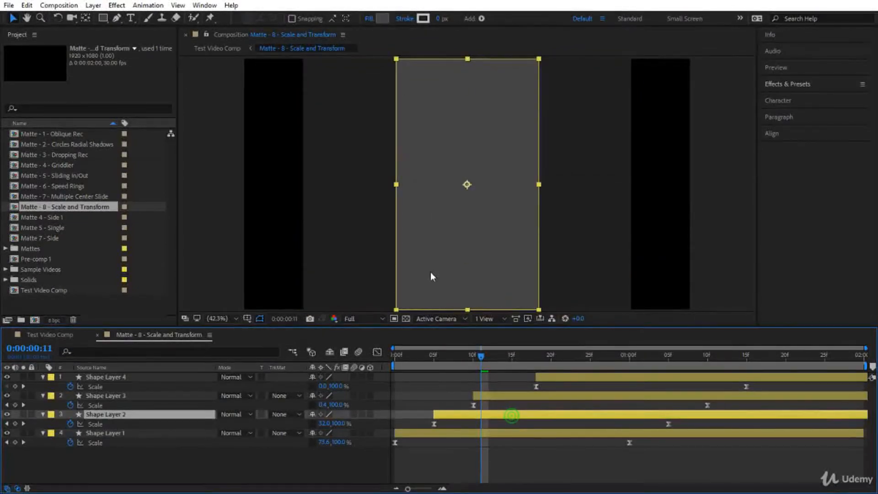
left_click(384, 21)
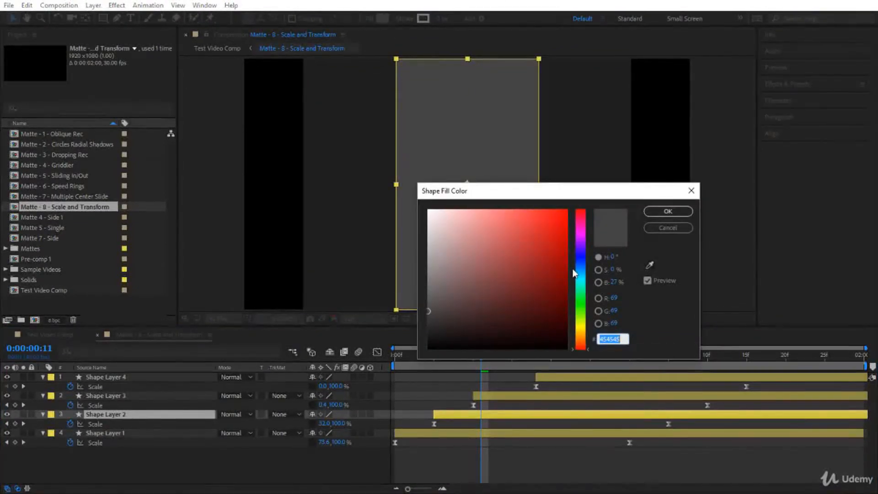
left_click_drag(429, 311, 428, 240)
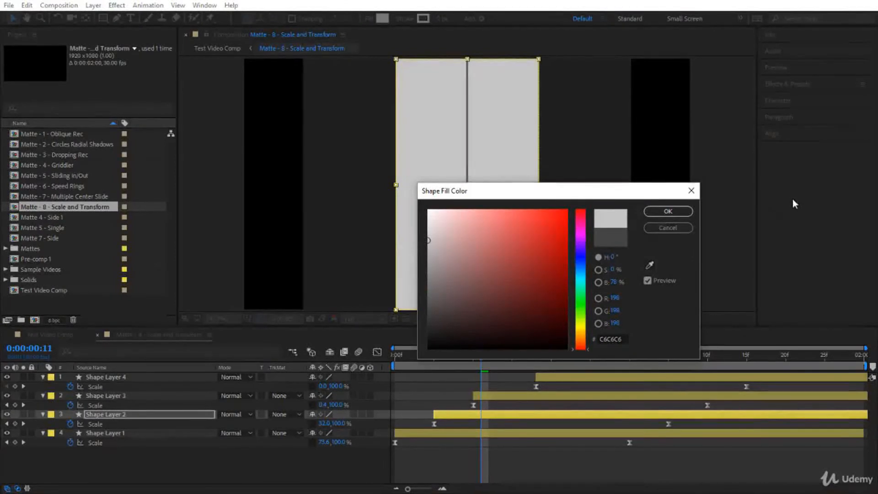
left_click(668, 211)
Change Shape Layer 3's fill to dark gray 232323.
left_click(528, 396)
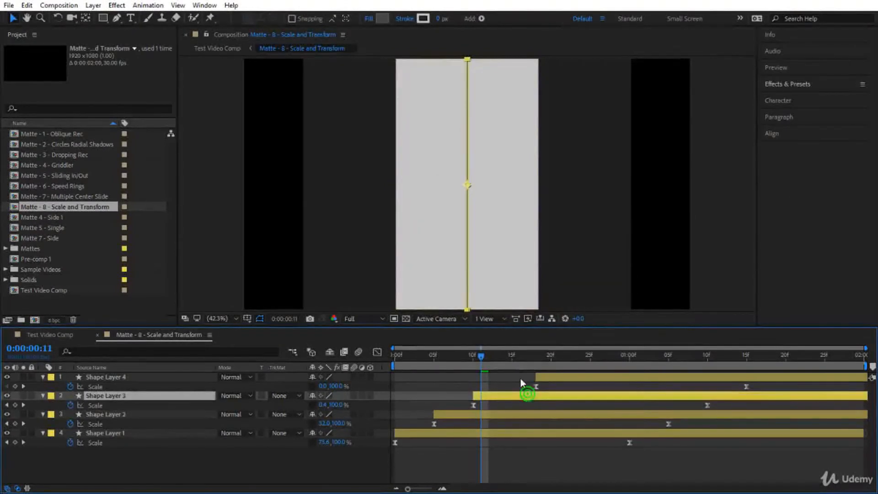
left_click(385, 21)
left_click_drag(455, 251, 413, 323)
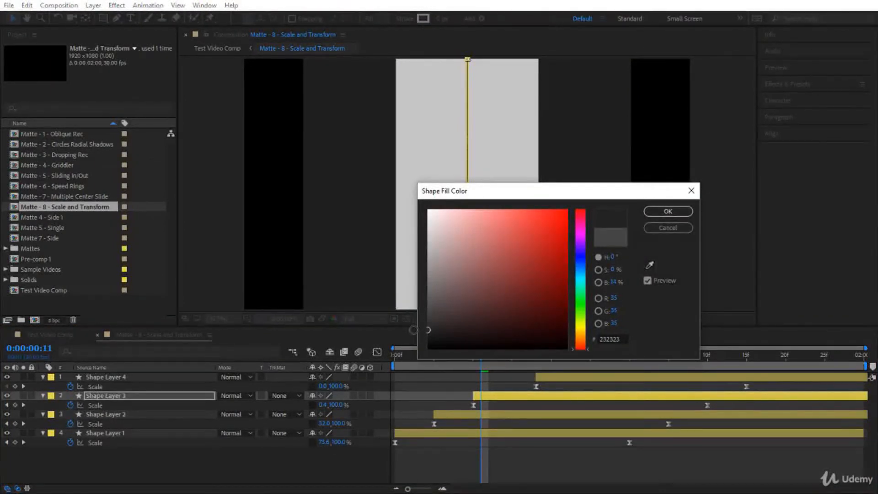
left_click(668, 211)
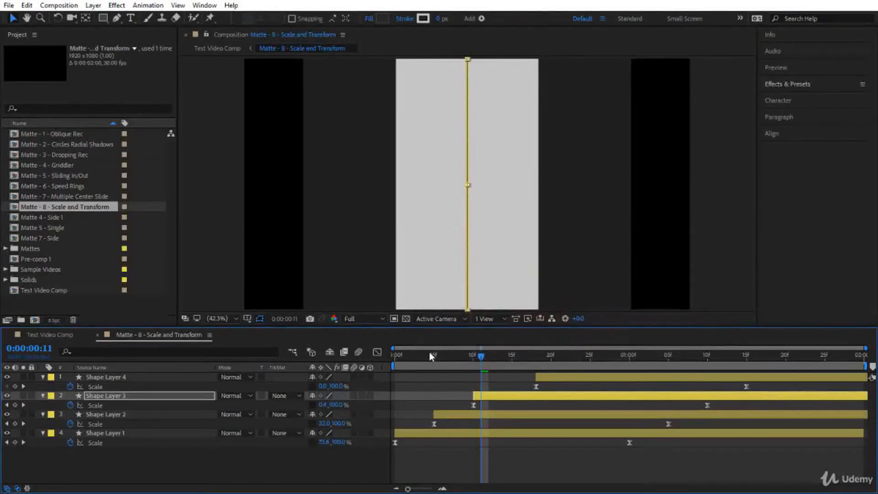
Play the layered matte from the first frame and preview the resulting transition in Test Video Comp.
left_click_drag(427, 355, 350, 372)
key("space")
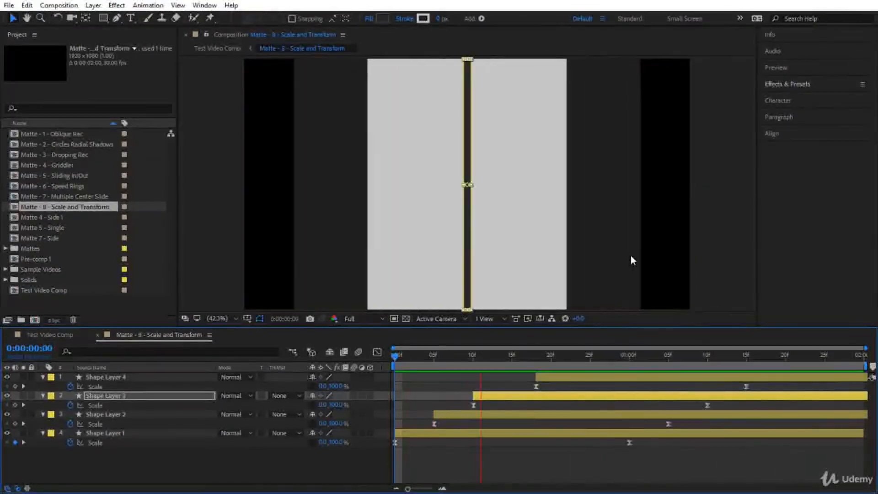
left_click(49, 334)
key("Page_Up")
left_click(464, 445)
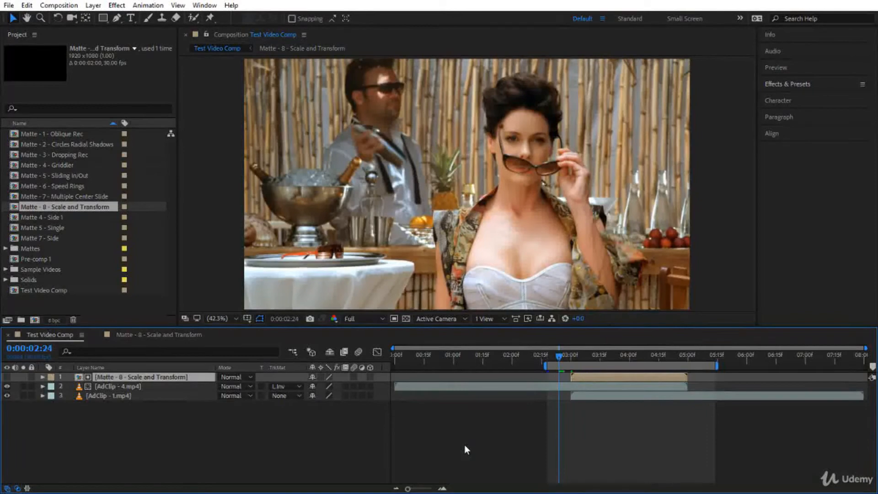
key("space")
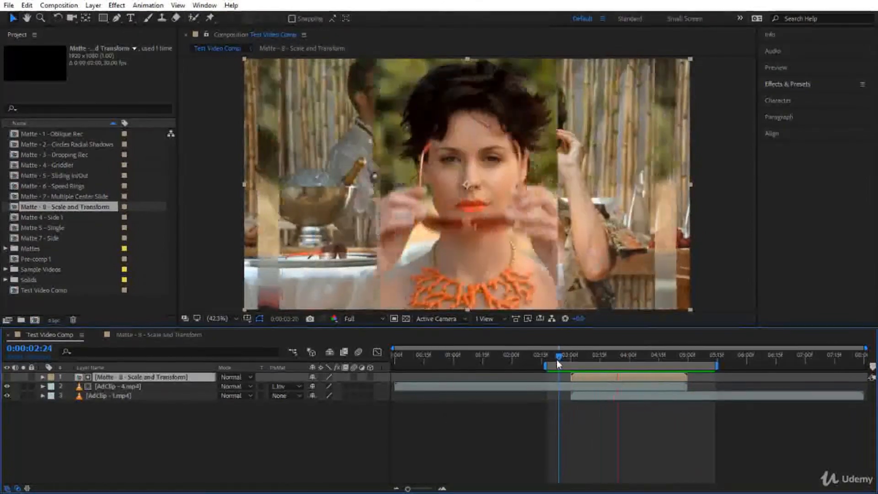
Return to the Matte - 8 - Scale and Transform composition and add an adjustment layer above the shape layers.
left_click(155, 338)
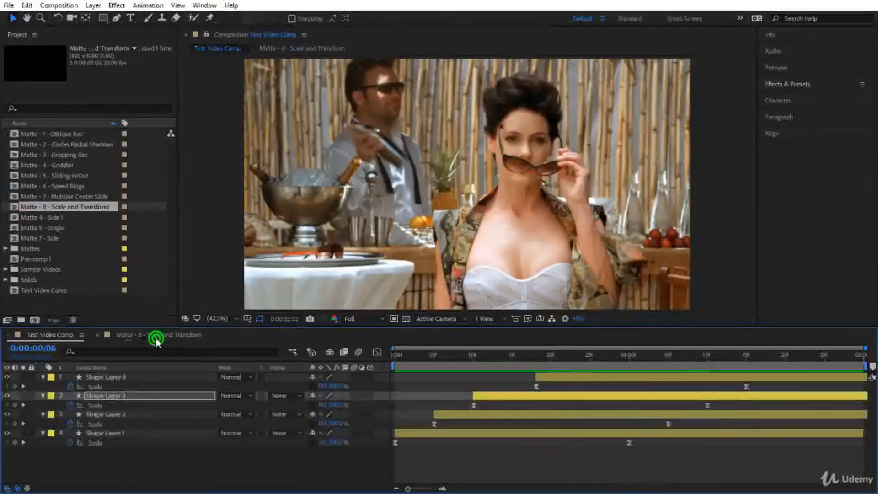
left_click(242, 464)
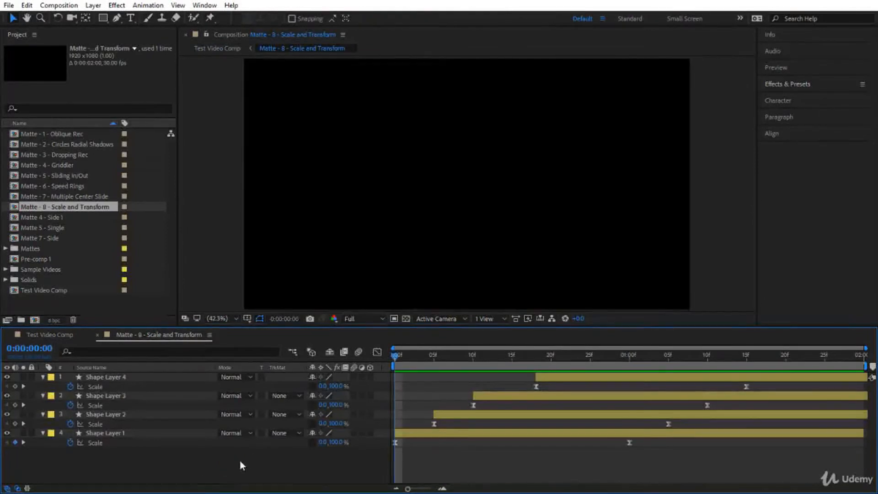
right_click(209, 466)
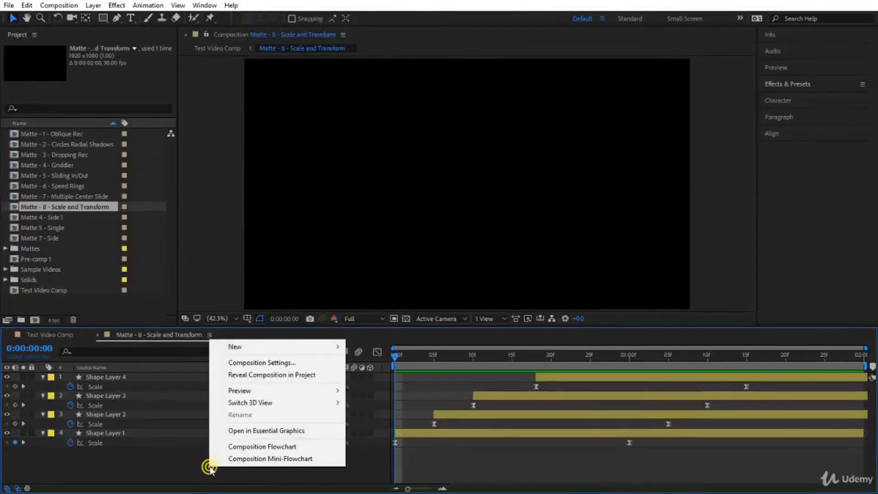
mouse_move(339, 351)
left_click(401, 434)
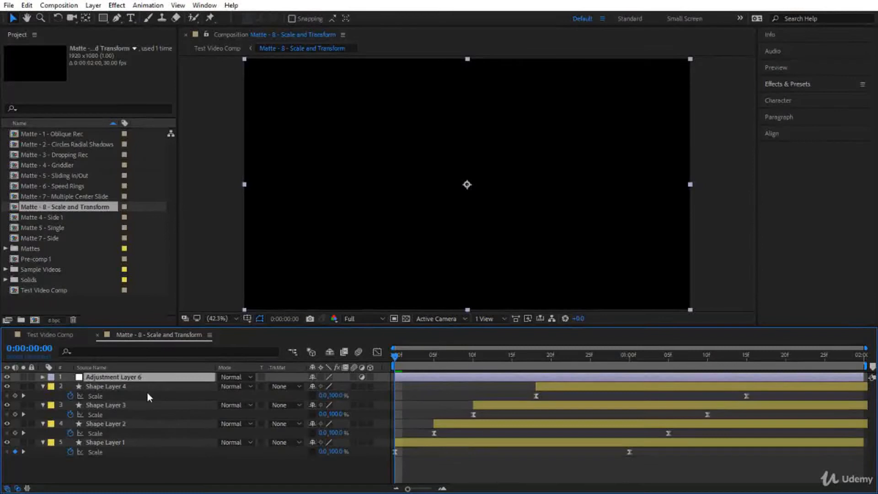
Find the Transform effect by searching for Trans and apply it to Adjustment Layer 6.
left_click(791, 85)
left_click(792, 99)
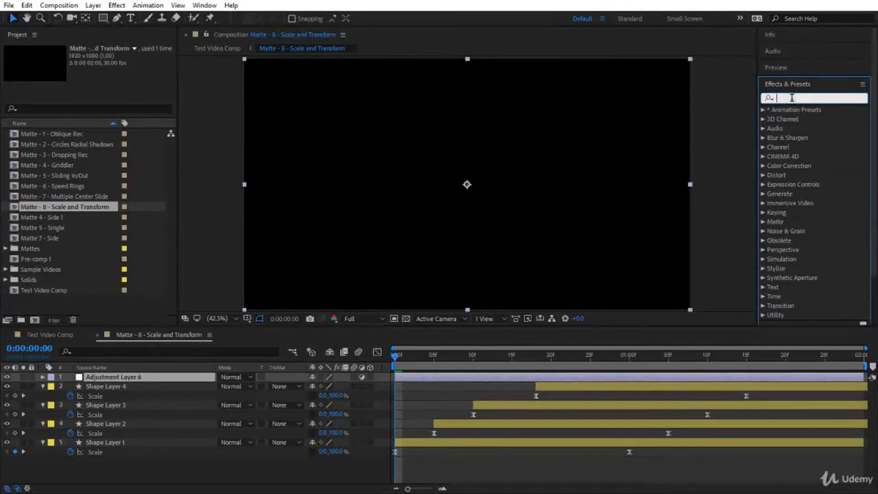
type("Trans")
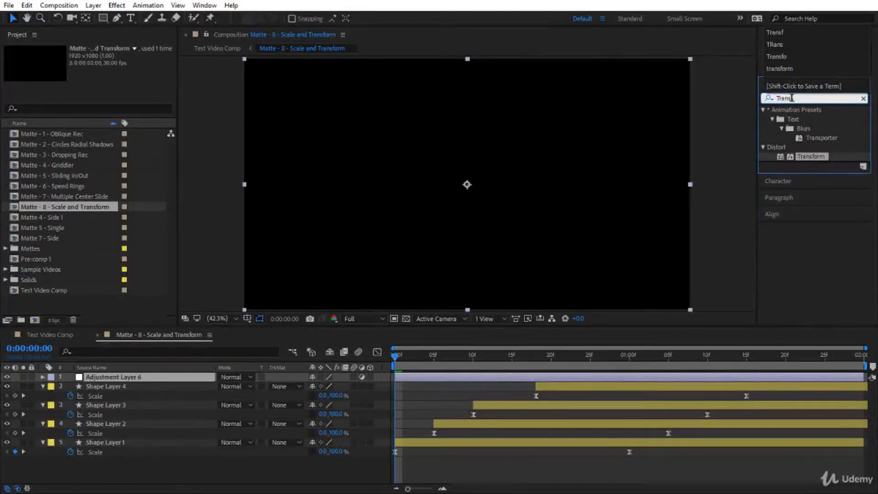
left_click(804, 155)
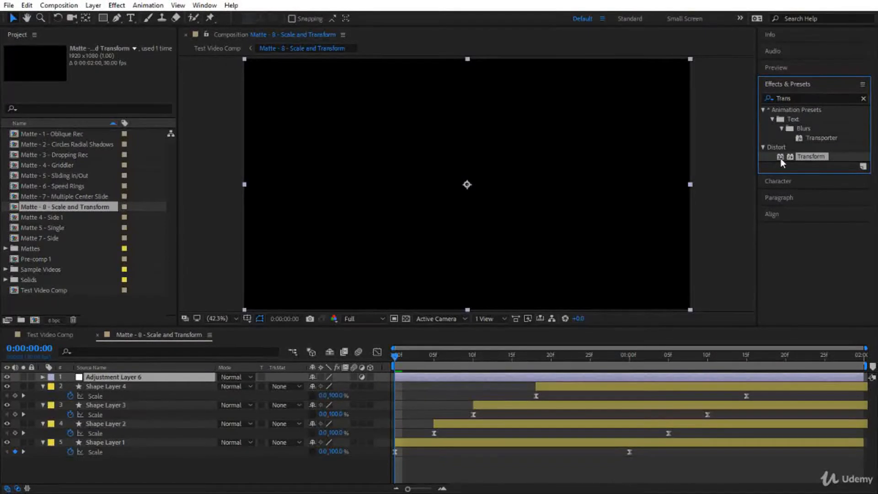
left_click_drag(781, 159, 177, 378)
At frame 18, set the Transform effect's Rotation to 90° on the adjustment layer.
left_click_drag(391, 359, 523, 382)
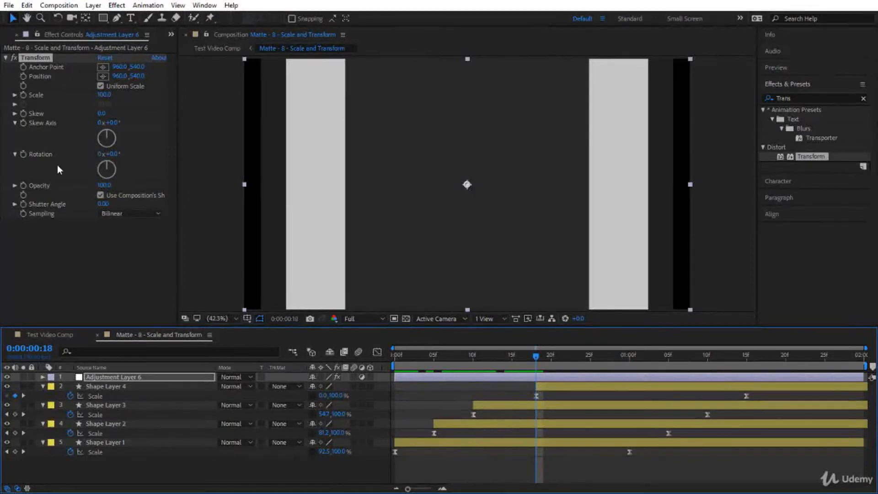
left_click_drag(118, 157, 147, 144)
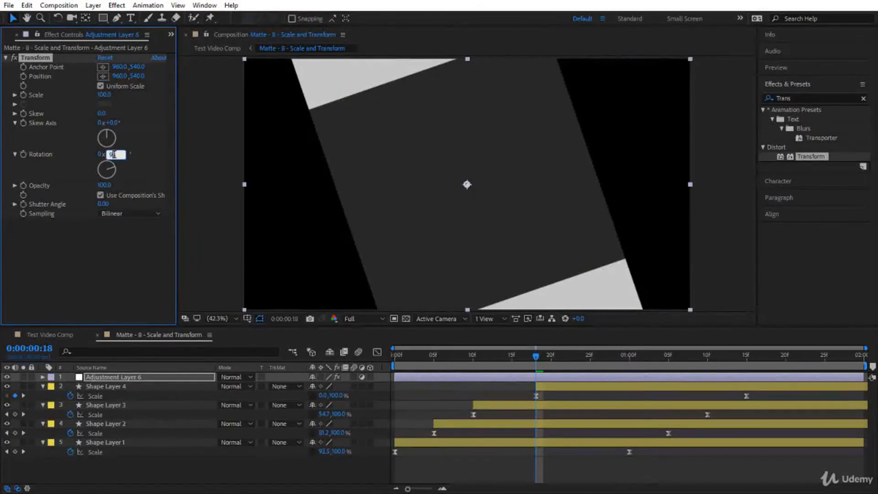
key("Return")
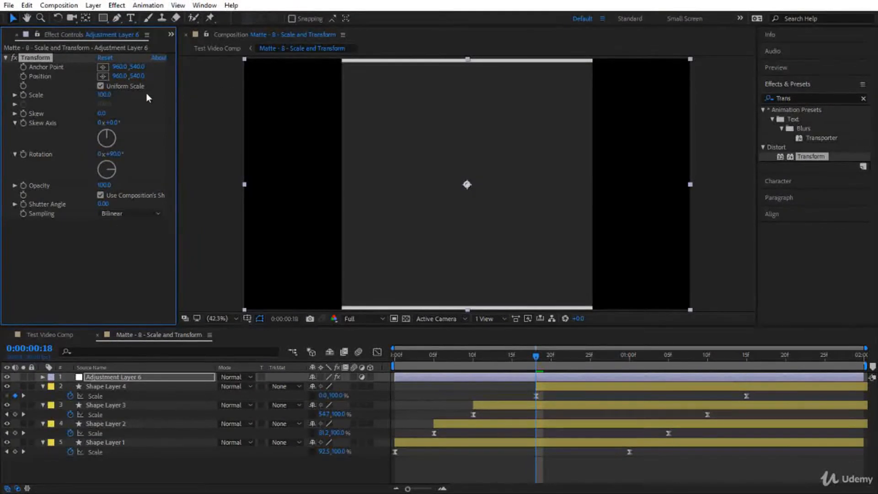
Turn off Uniform Scale in the Transform effect and raise Scale Height to 185 so the bars fill the frame's width.
left_click_drag(539, 356, 500, 362)
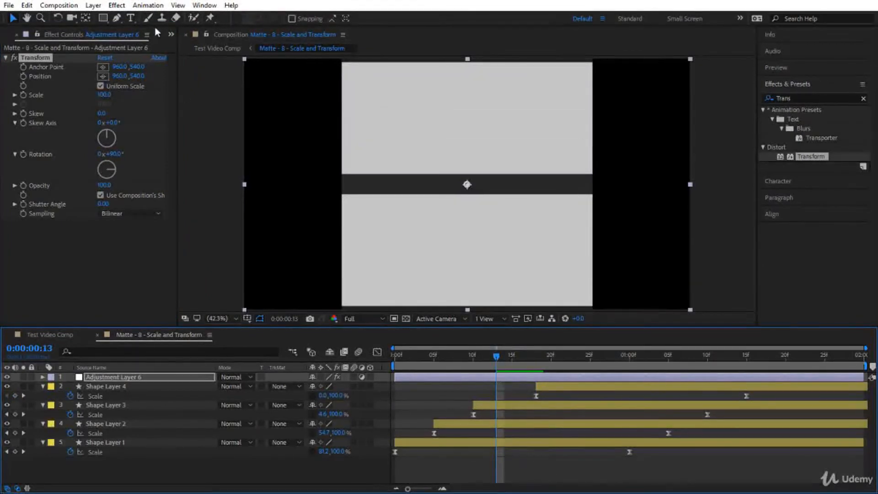
left_click(100, 86)
left_click(100, 86)
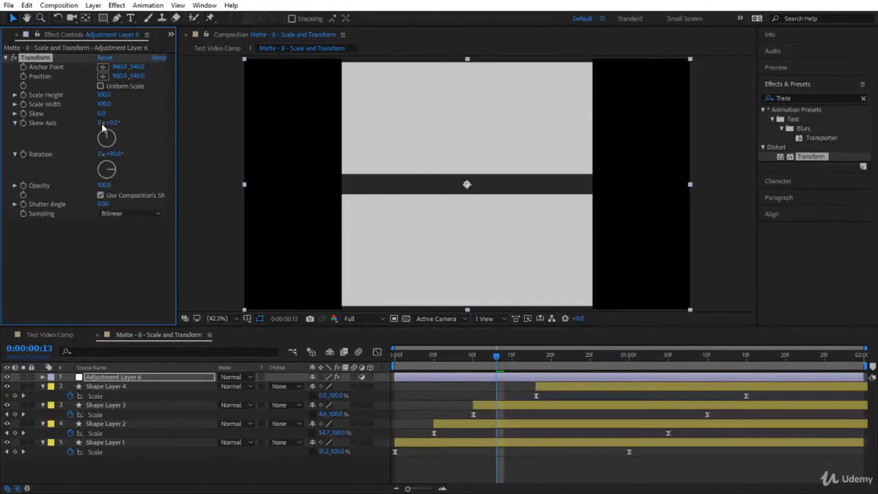
left_click(105, 94)
left_click_drag(104, 95, 160, 103)
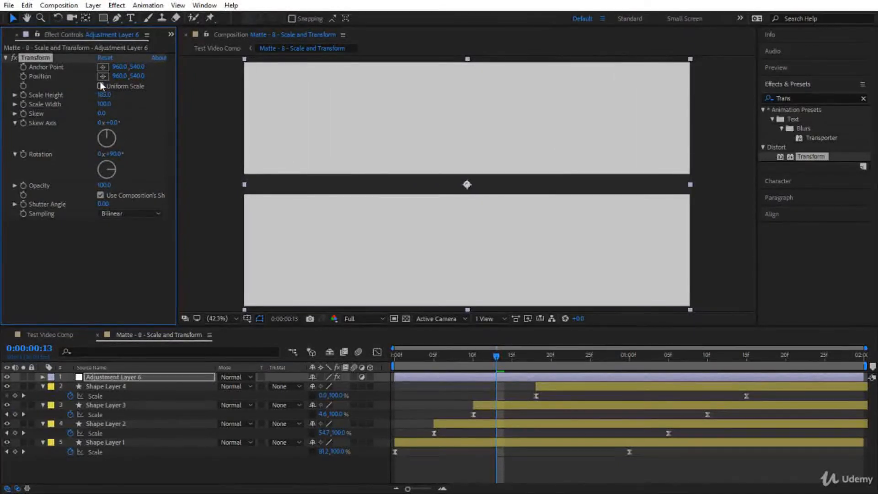
Play the rotated matte from the first frame, and preview its transition in Test Video Comp from just before the matte starts.
left_click_drag(495, 354, 308, 409)
key("space")
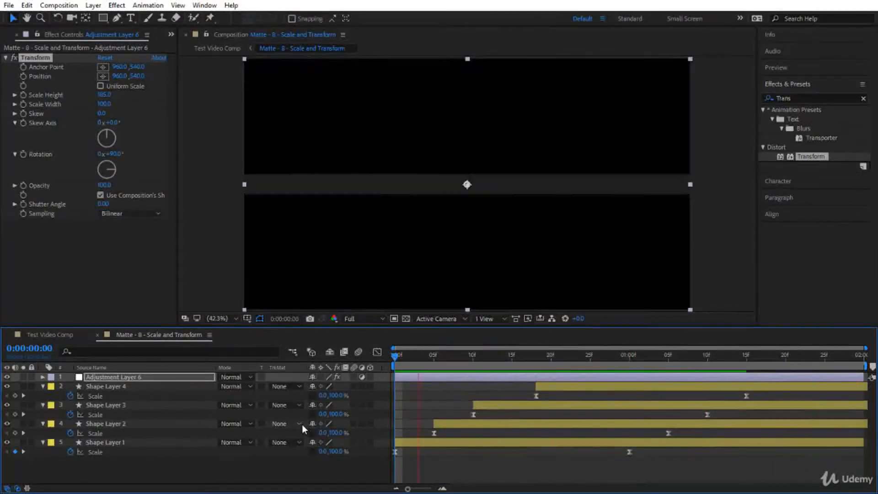
left_click(49, 334)
left_click_drag(570, 356, 560, 356)
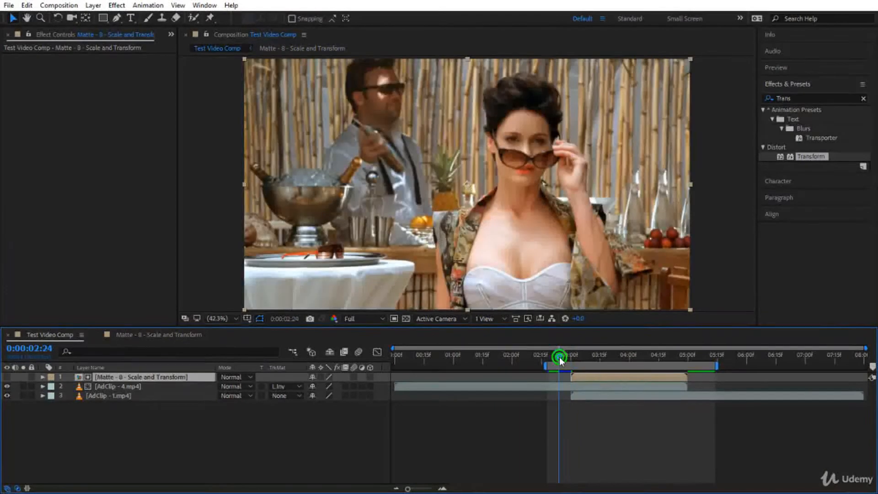
key("space")
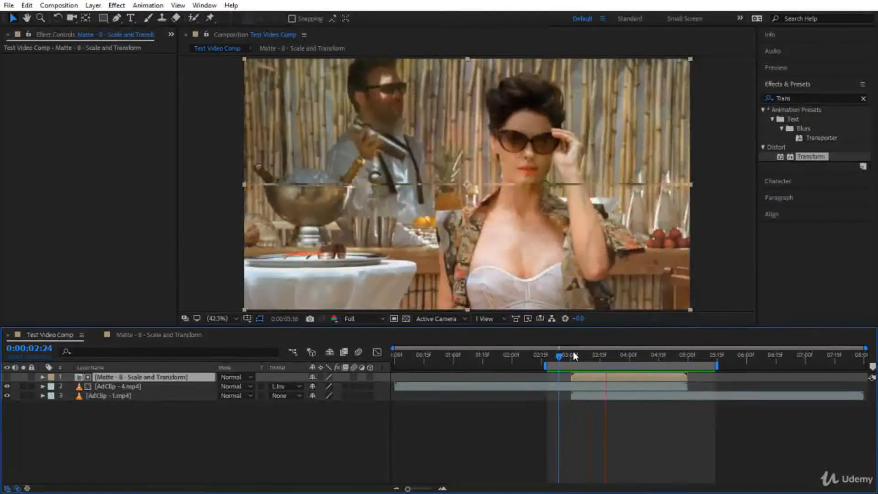
In the Matte - 8 - Scale and Transform composition, keyframe the adjustment layer's Transform Rotation at the first frame.
left_click(140, 334)
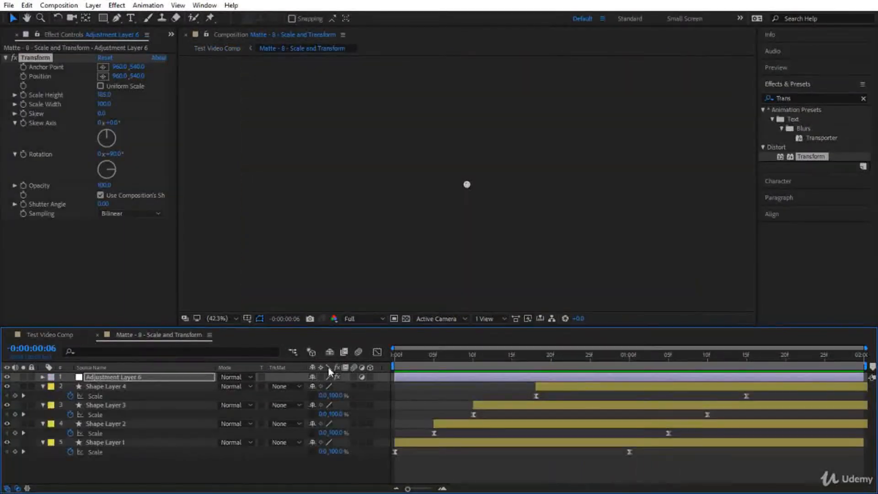
left_click(108, 377)
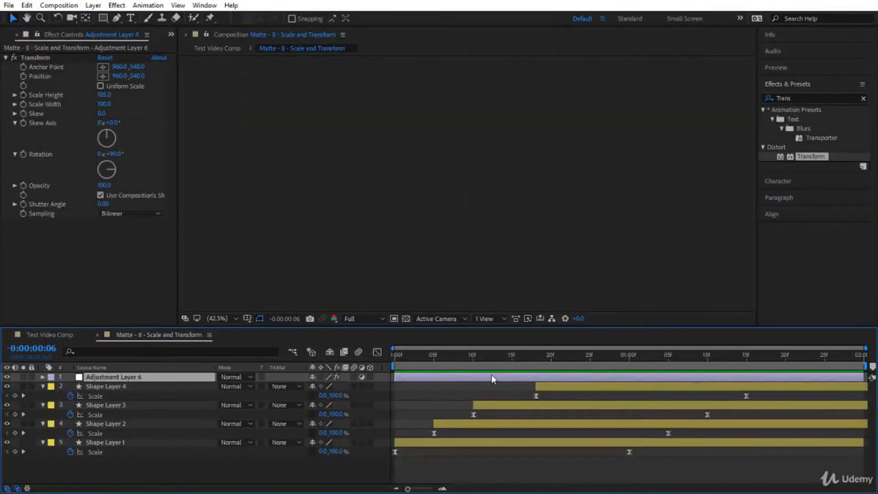
left_click_drag(449, 357, 363, 362)
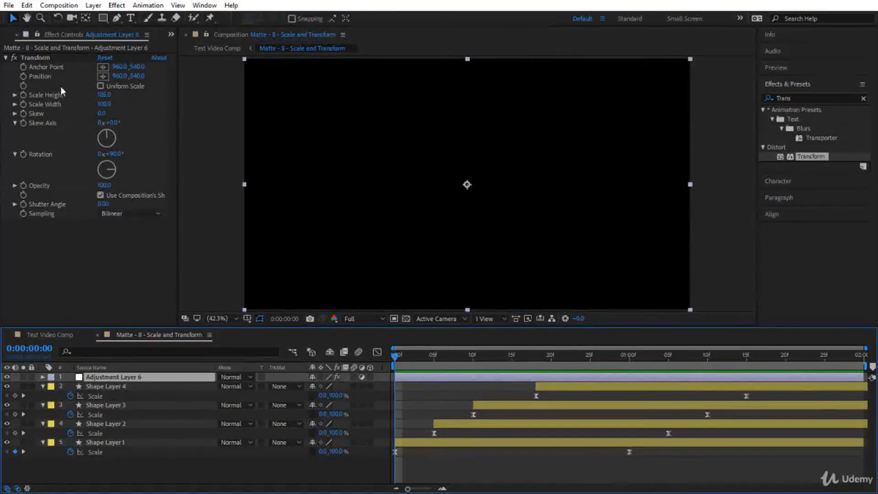
left_click(23, 153)
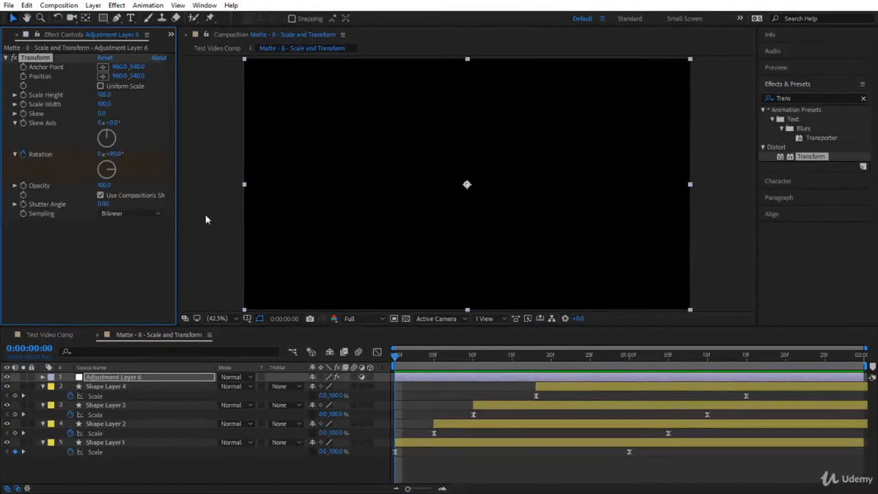
Add a second Rotation keyframe of 1x+90° at 0:00:01:15.
left_click_drag(396, 358, 751, 380)
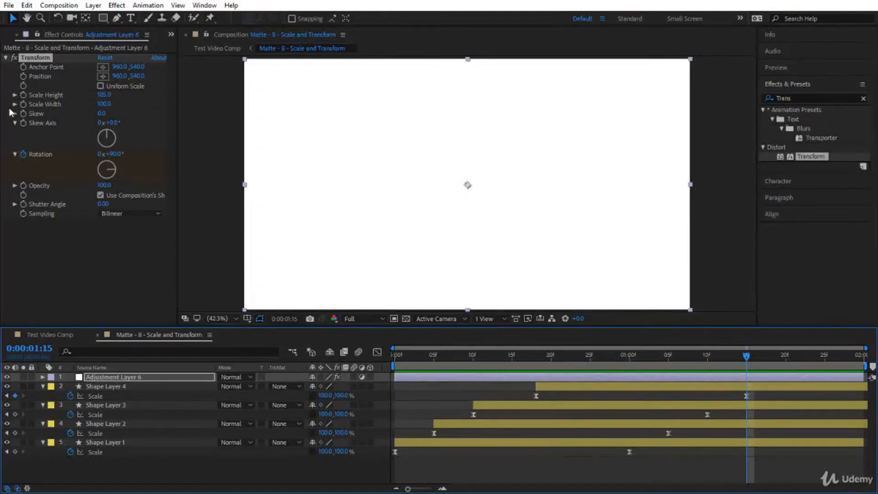
left_click(99, 154)
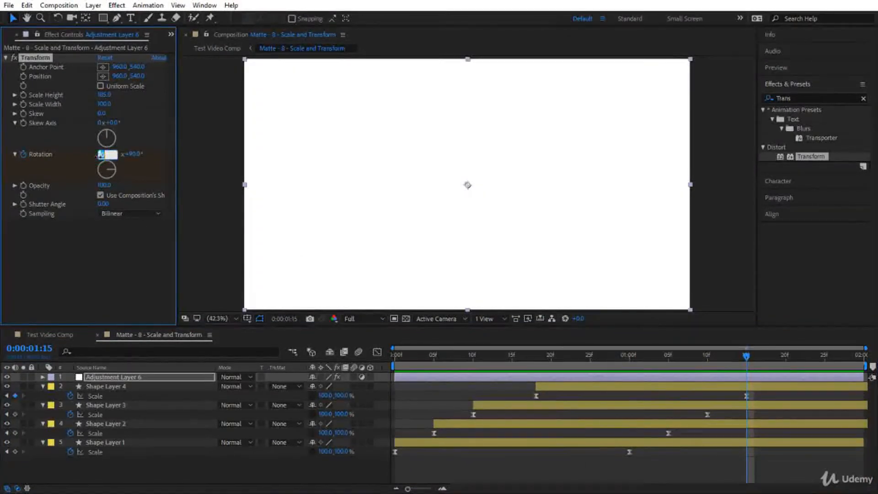
type("3")
key("Return")
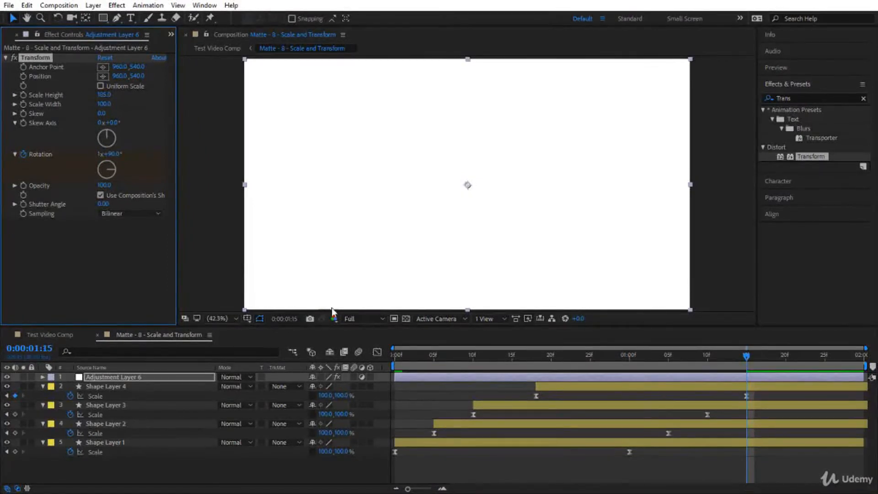
Play the rotating matte from the first frame and preview the spinning transition in Test Video Comp.
key("Home")
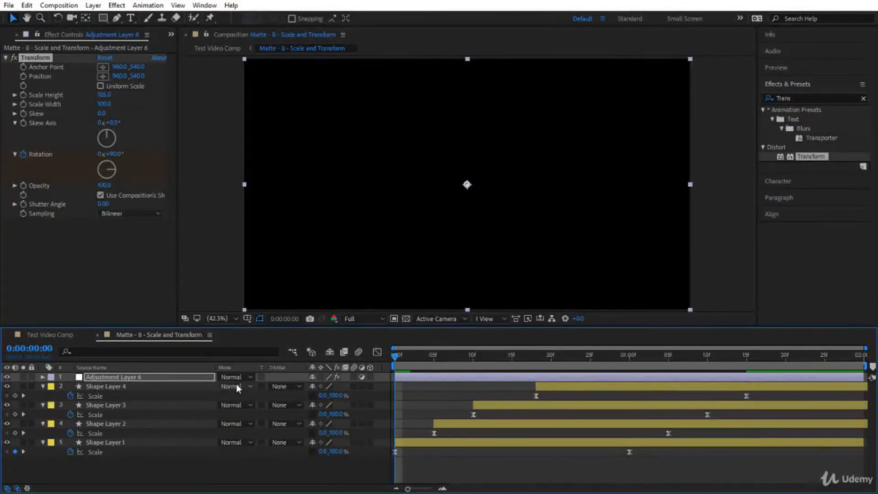
key("space")
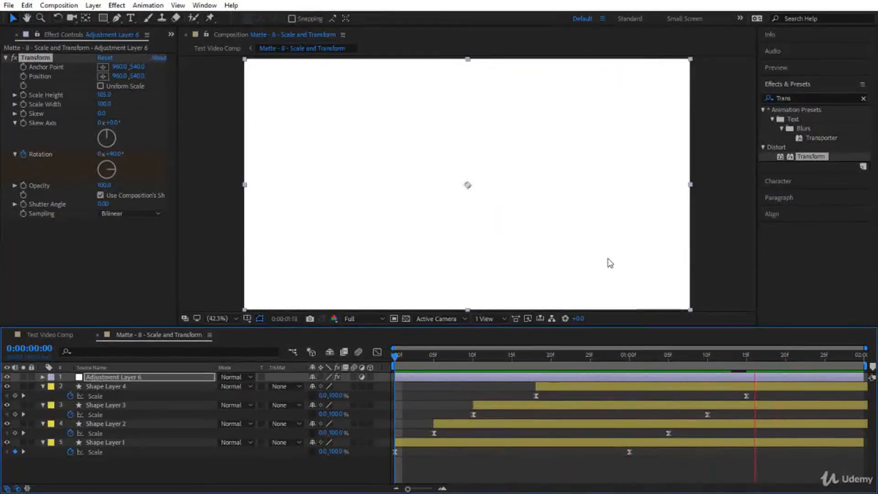
left_click(51, 335)
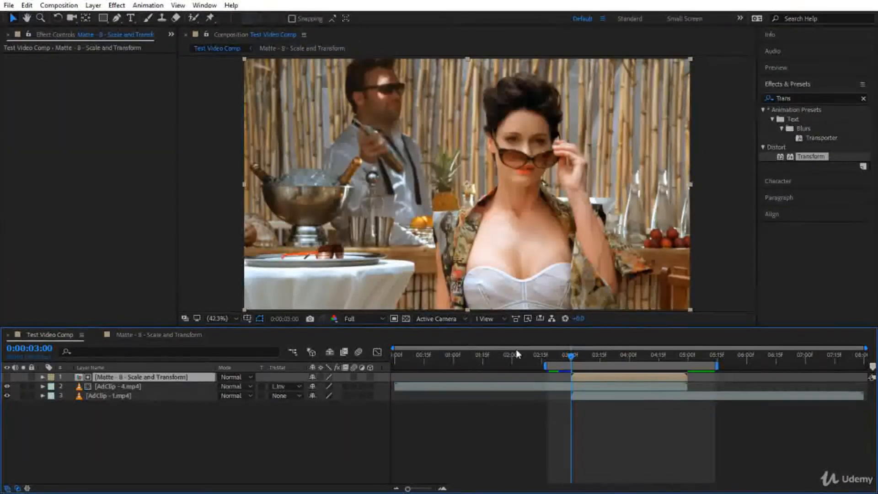
key("space")
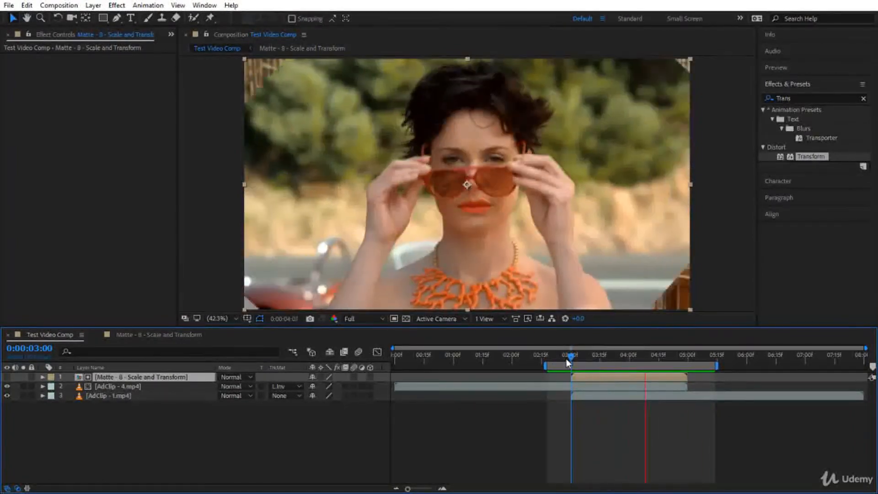
Return to the Matte - 8 - Scale and Transform composition and review the adjustment layer's Transform settings and animation.
left_click(179, 334)
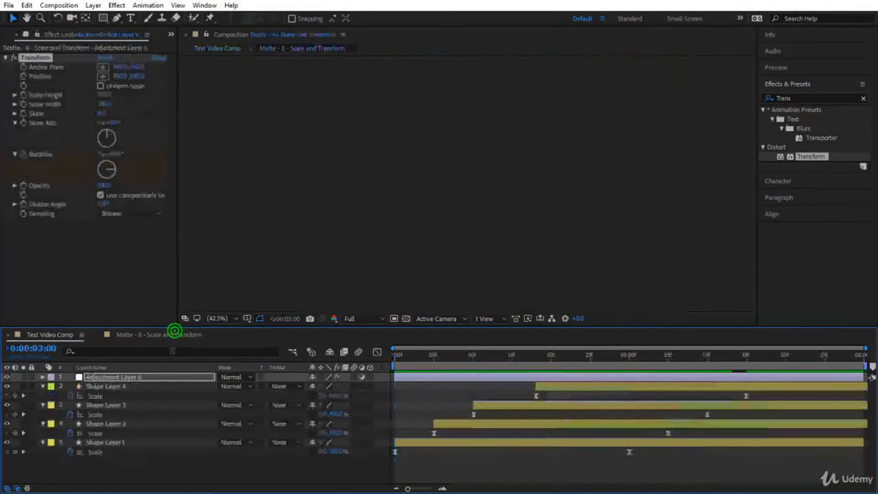
left_click(146, 377)
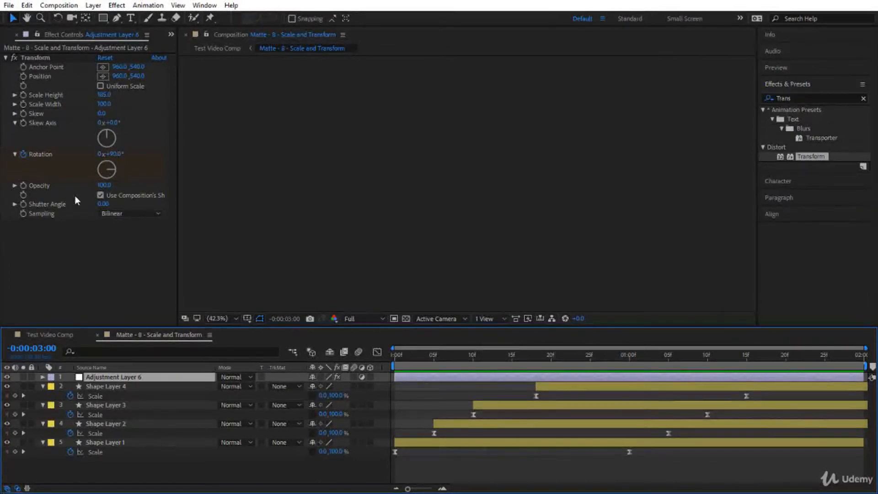
left_click(361, 239)
left_click(427, 359)
left_click_drag(430, 363, 508, 368)
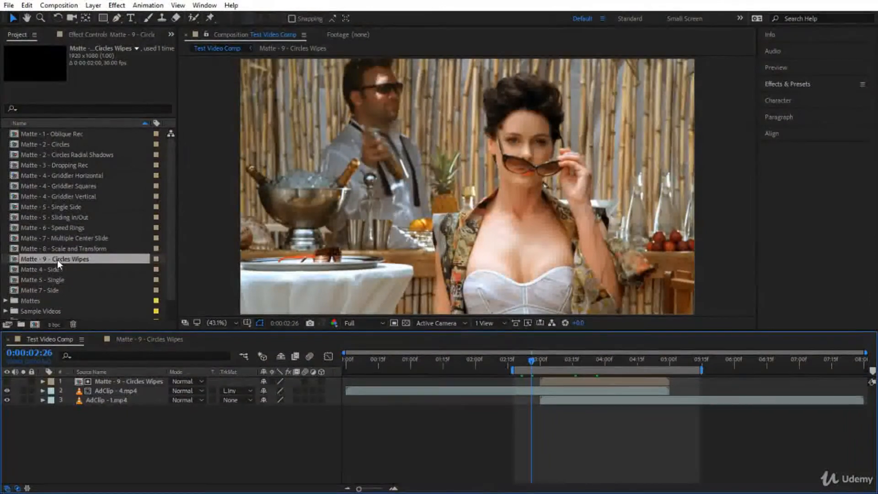
Scrub across the start of the transition in Test Video Comp and open the Matte - 9 - Circles Wipes composition.
left_click(120, 382)
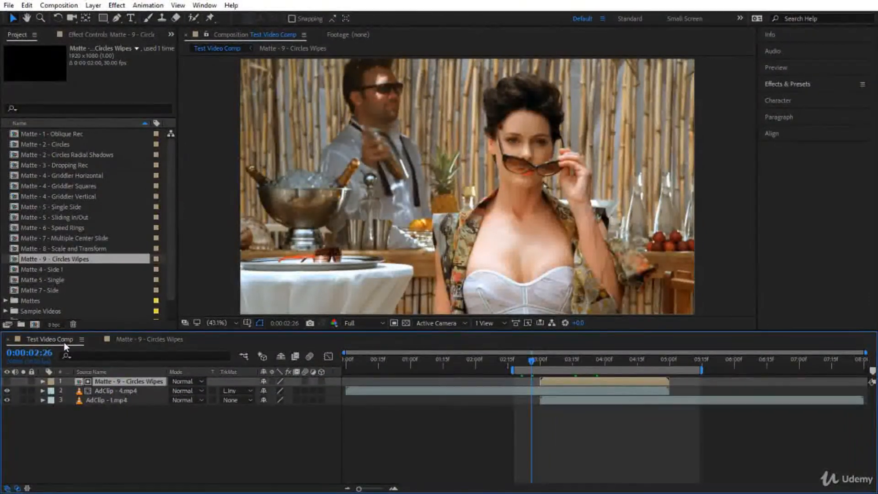
left_click_drag(527, 359, 596, 359)
left_click(126, 379)
double_click(126, 379)
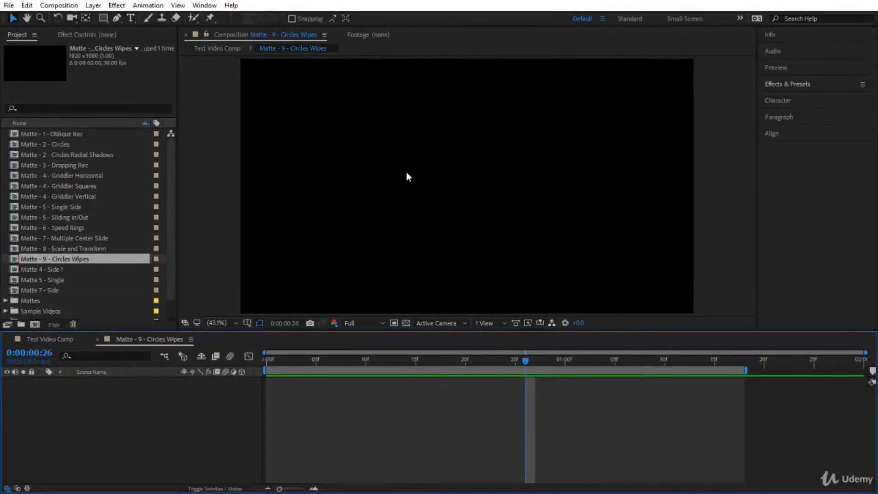
Draw a white circle near the middle of the empty composition with the Ellipse tool.
left_click(101, 21)
left_click(147, 42)
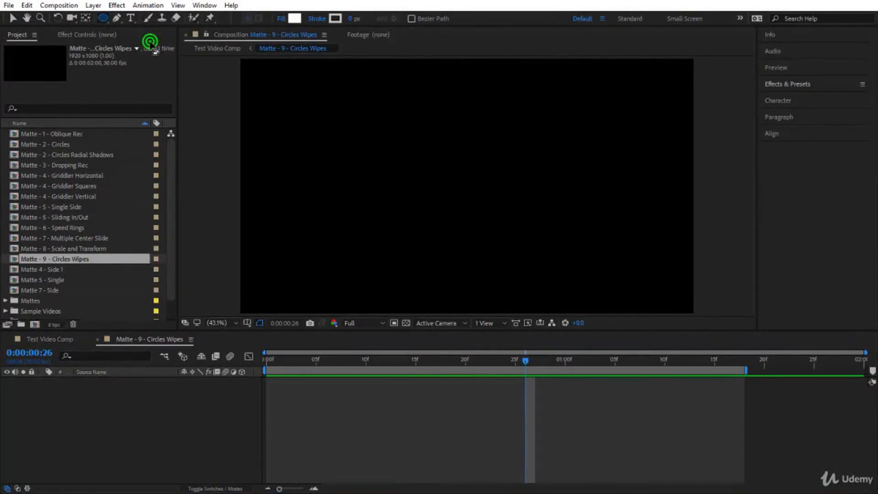
left_click_drag(398, 137, 503, 245)
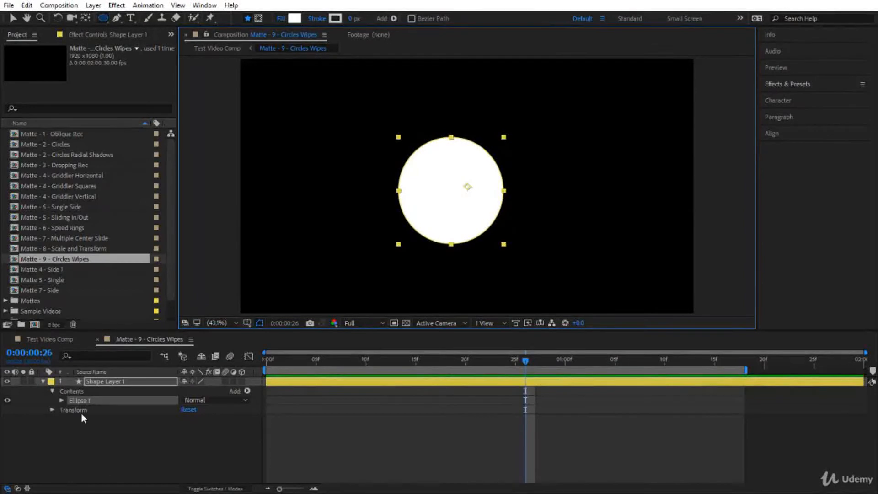
Center the circle by setting the Position in Ellipse 1's transform properties to 0, 0.
left_click(62, 400)
left_click(71, 438)
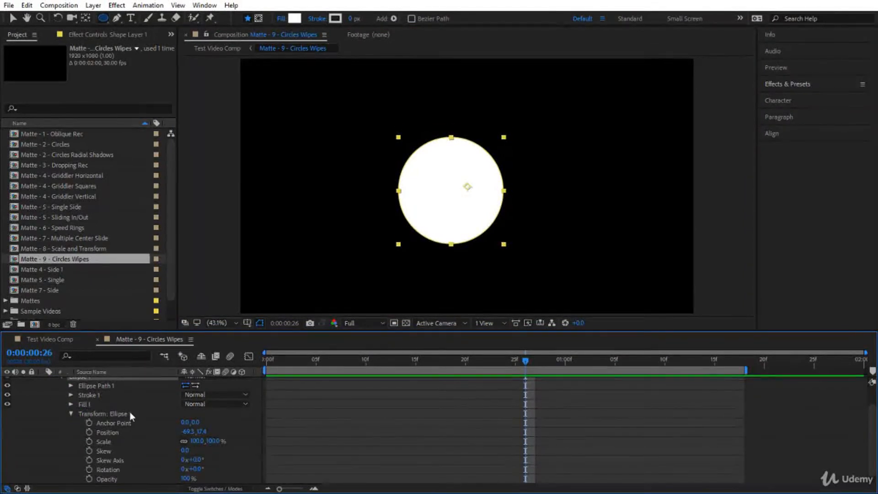
left_click(187, 431)
type("0")
key("Tab")
type("0")
key("Return")
left_click(556, 460)
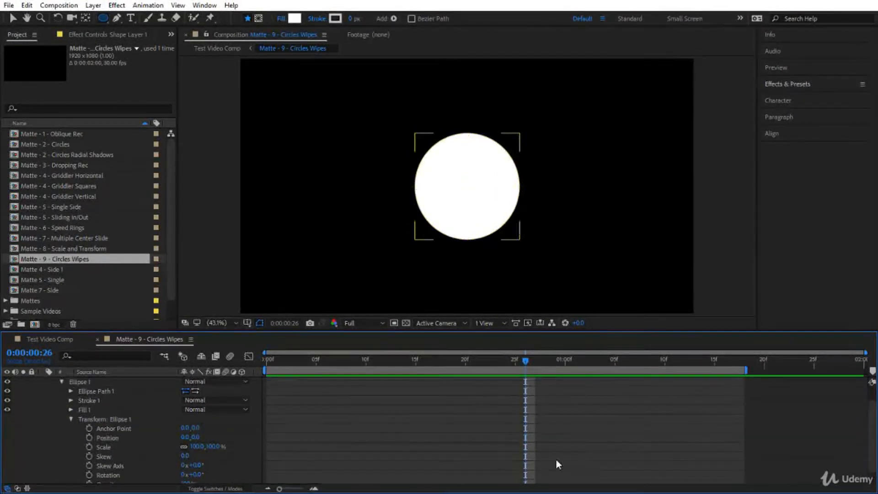
Apply the Radial Wipe transition effect to the white circle's shape layer.
left_click(805, 85)
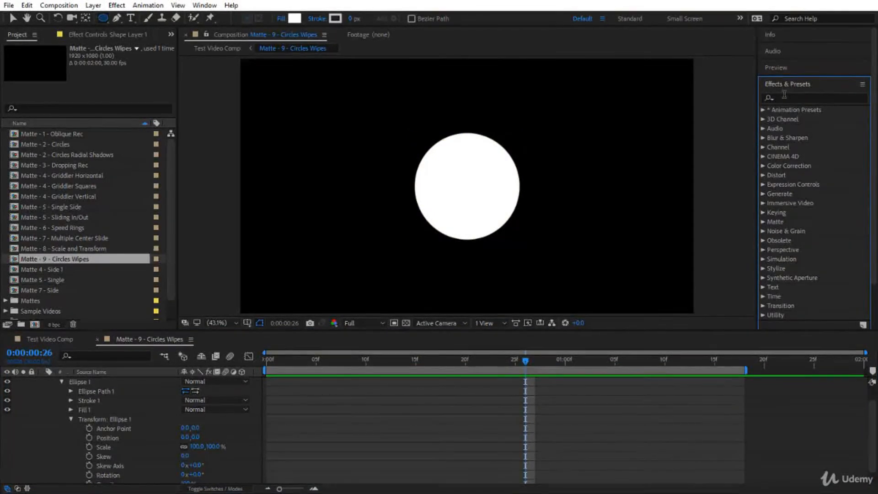
left_click(762, 306)
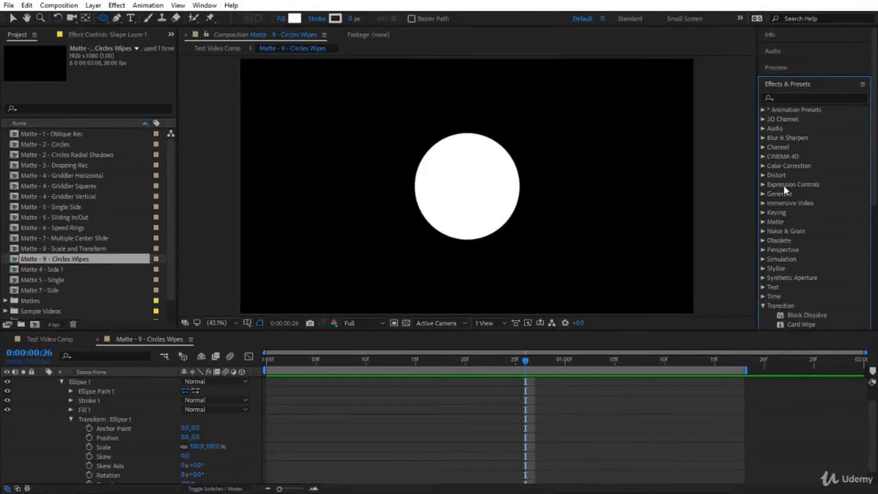
scroll(789, 217, "down", 5)
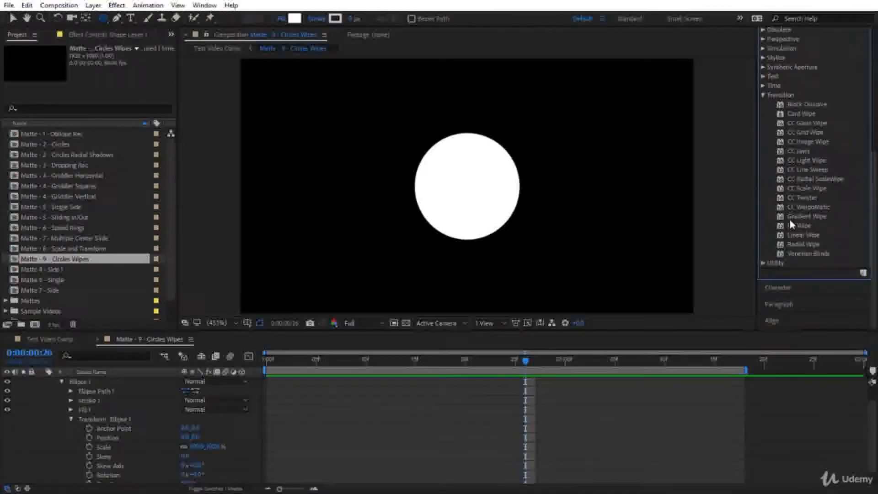
left_click(808, 247)
left_click_drag(808, 247, 496, 214)
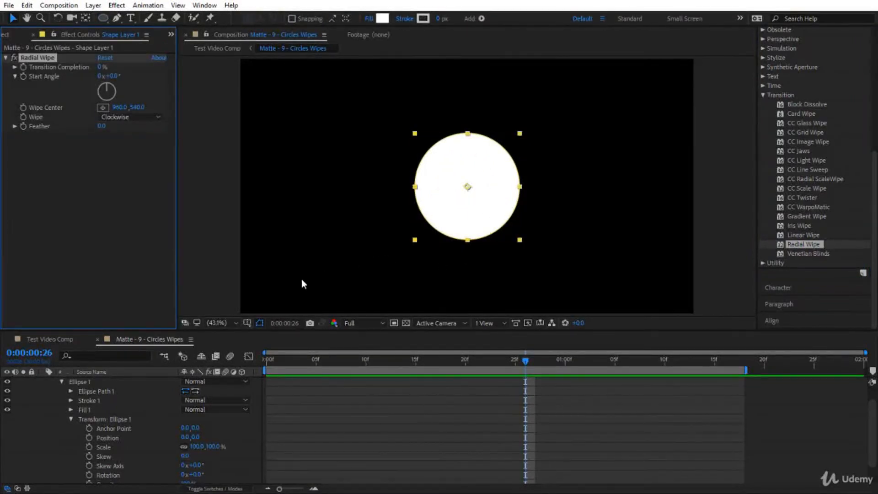
Return to the first frame and extend the work area to the end of the composition at 2 seconds.
left_click(400, 384)
key("Home")
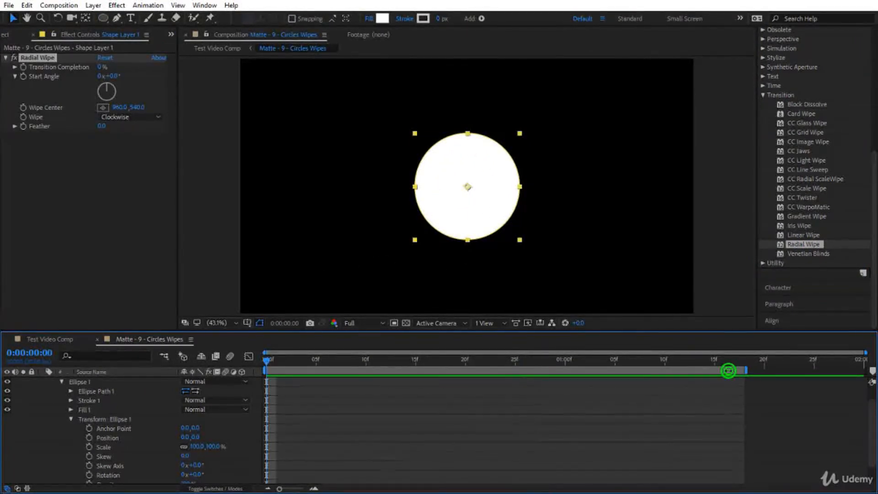
left_click_drag(728, 370, 864, 370)
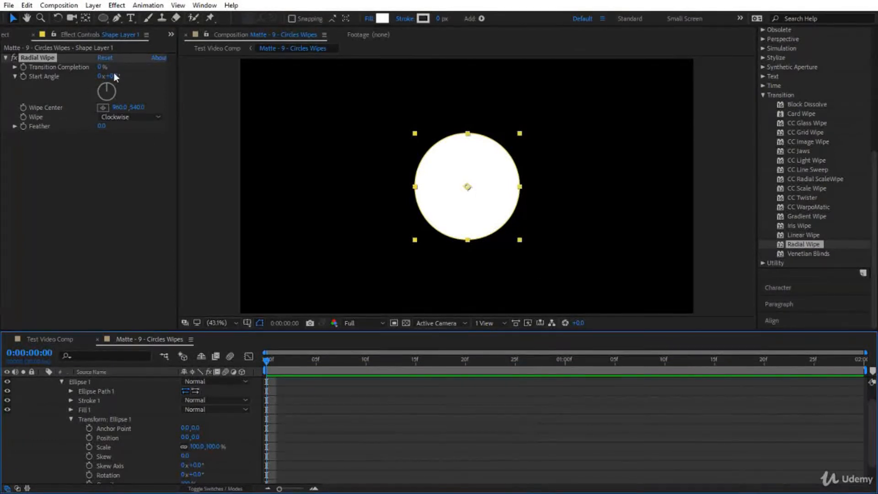
Keyframe the Radial Wipe's Transition Completion from 100% at 0:00 to 0% at 1:00.
left_click_drag(101, 67, 183, 75)
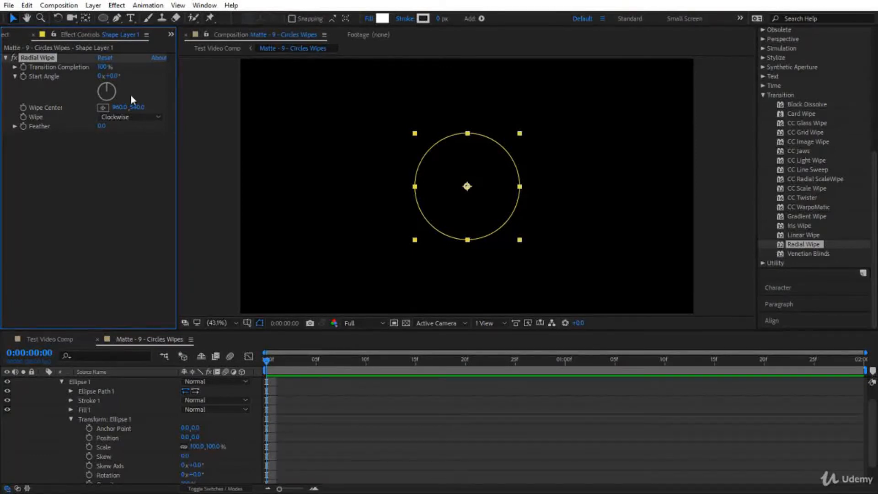
left_click(23, 67)
left_click_drag(269, 358, 566, 373)
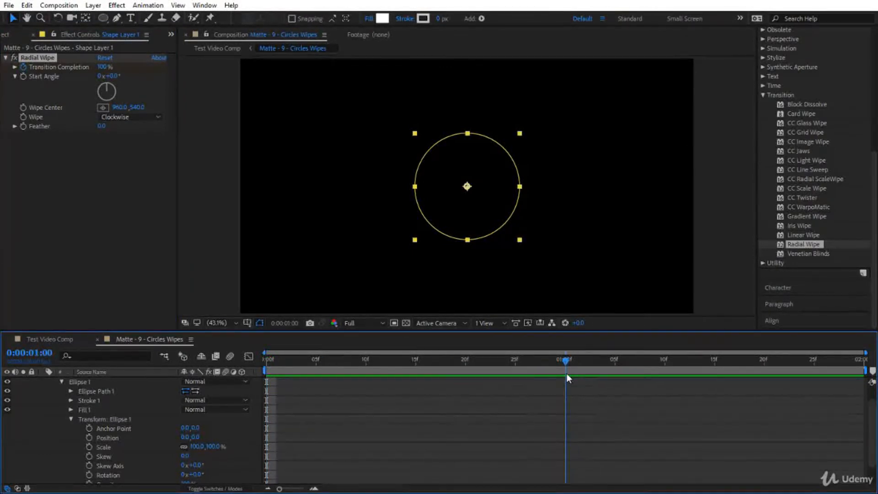
left_click(104, 67)
type("0")
key("Return")
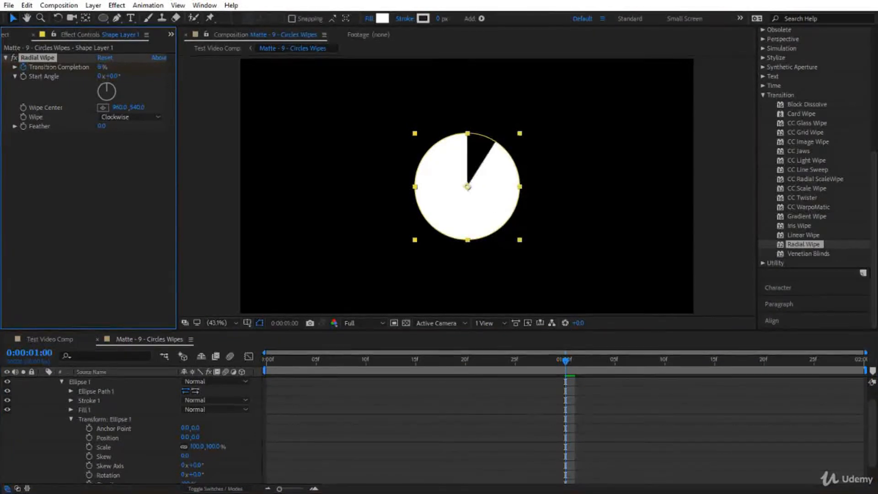
Set the Radial Wipe direction to Counterclockwise and scrub the wipe back to the first frame.
left_click(112, 117)
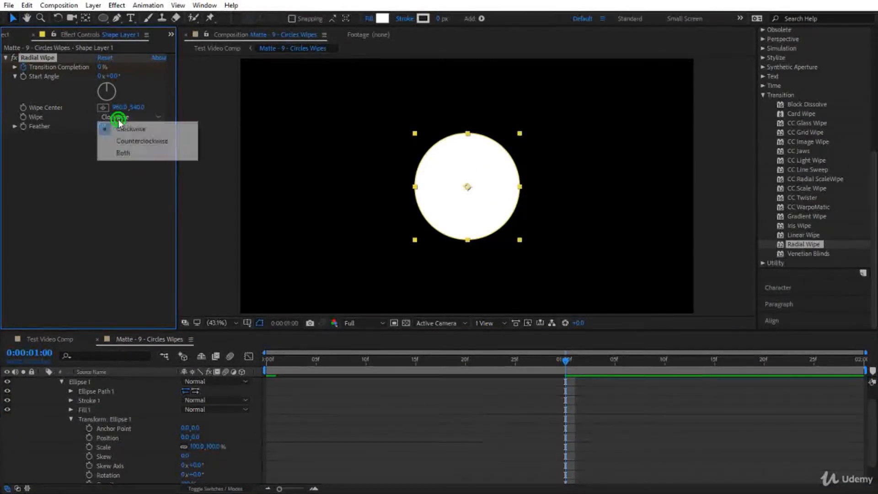
left_click(141, 141)
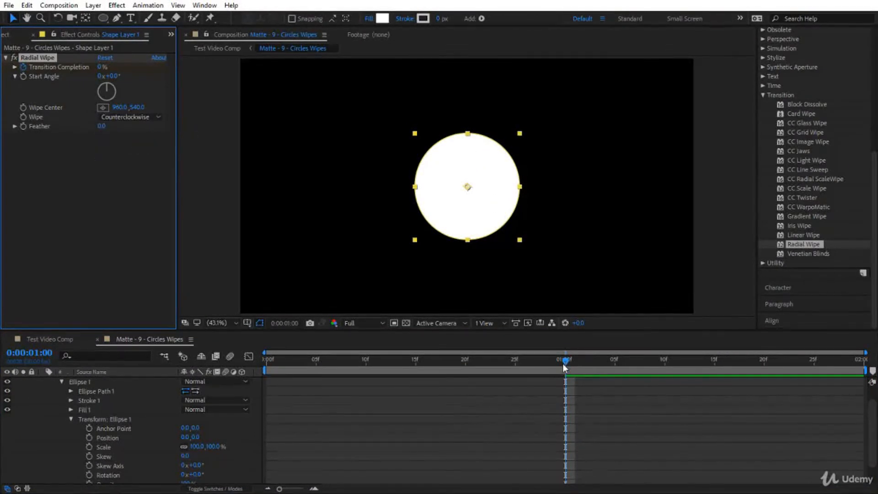
left_click_drag(565, 363, 193, 411)
left_click_drag(267, 405, 215, 413)
Collapse Shape Layer 1 and duplicate it four times to make five circle layers.
scroll(65, 389, "up", 2)
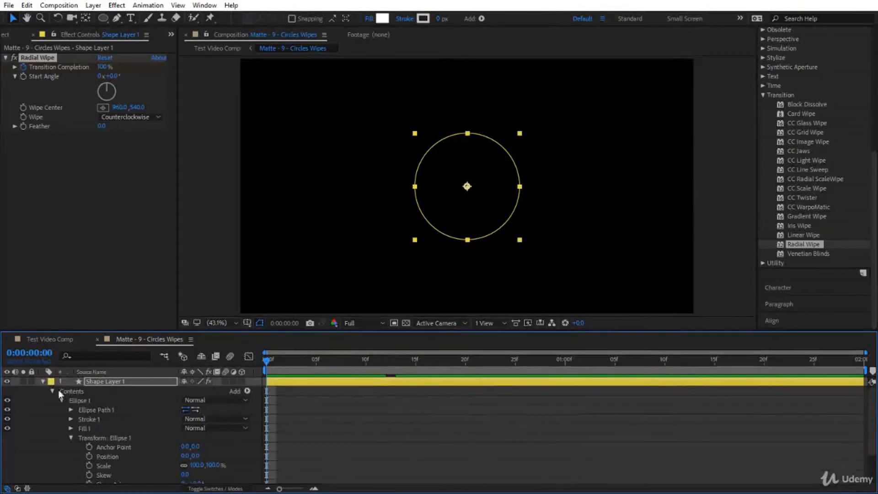
left_click(39, 381)
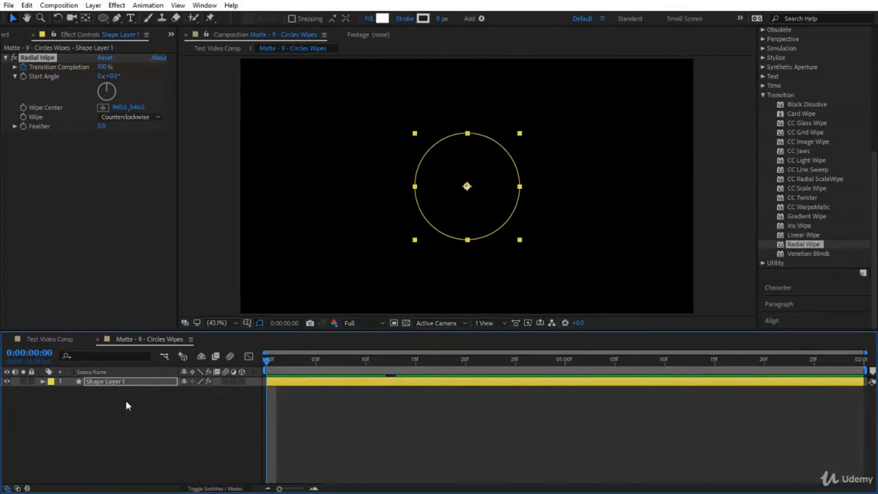
left_click(125, 383)
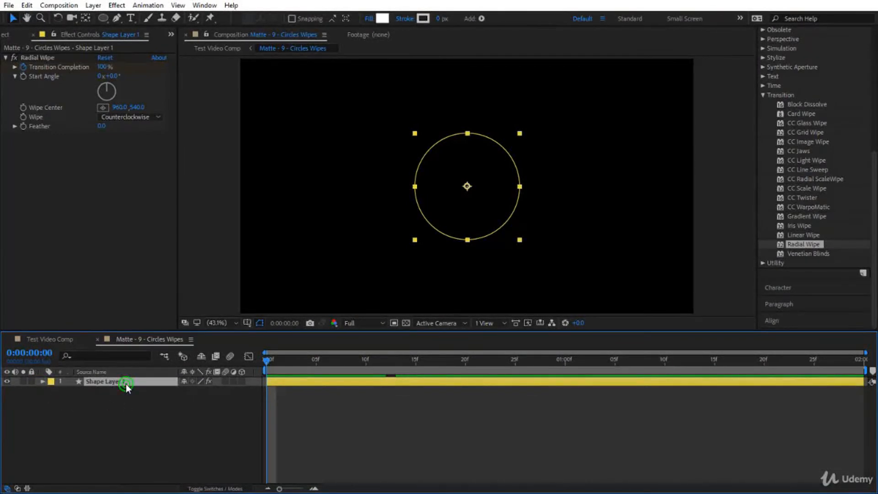
key("ctrl+d")
key("ctrl+d")
key("ctrl+d")
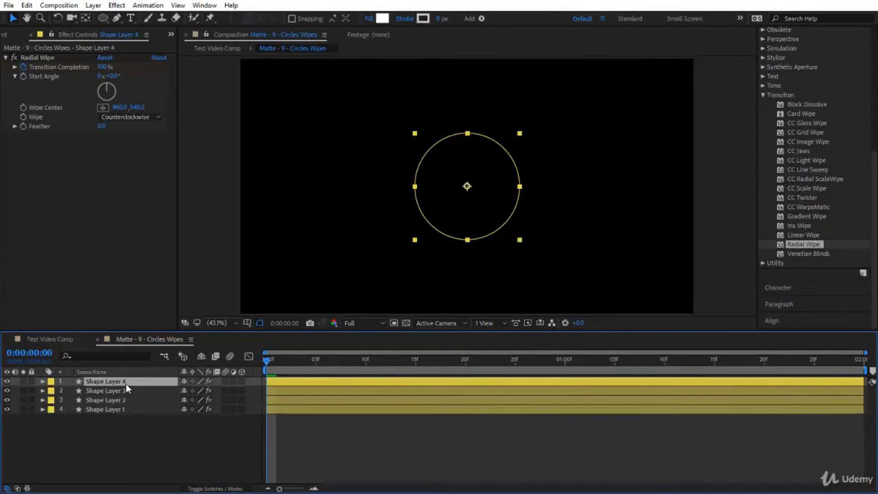
key("ctrl+d")
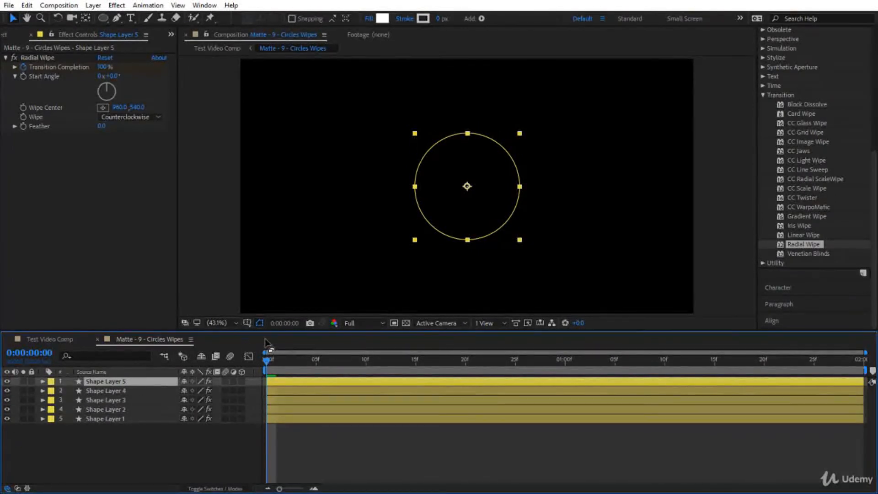
At 0:00:01:03, fill Shape Layer 1's circle with medium gray and scale the layer up to 501%.
left_click_drag(267, 359, 596, 405)
left_click(120, 423)
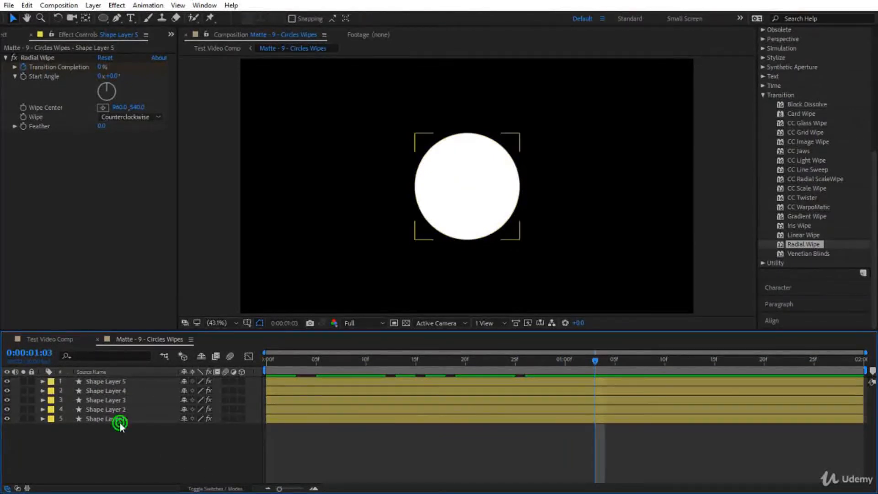
left_click(121, 421)
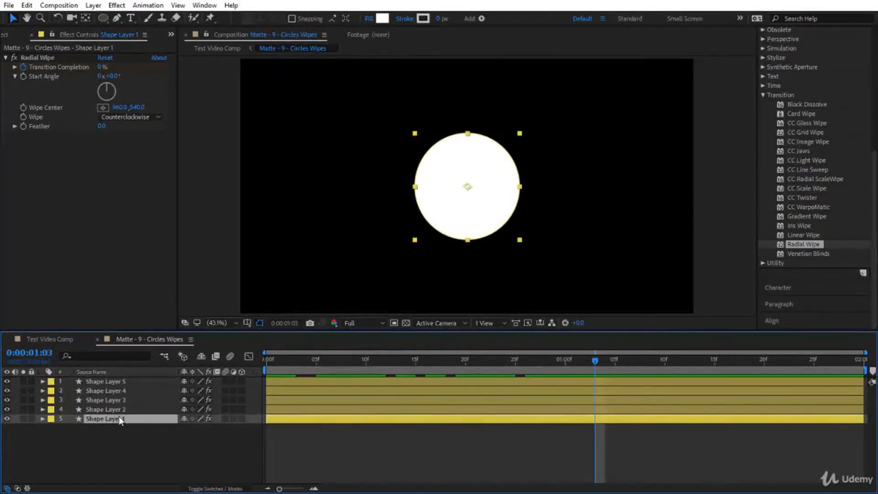
left_click(382, 18)
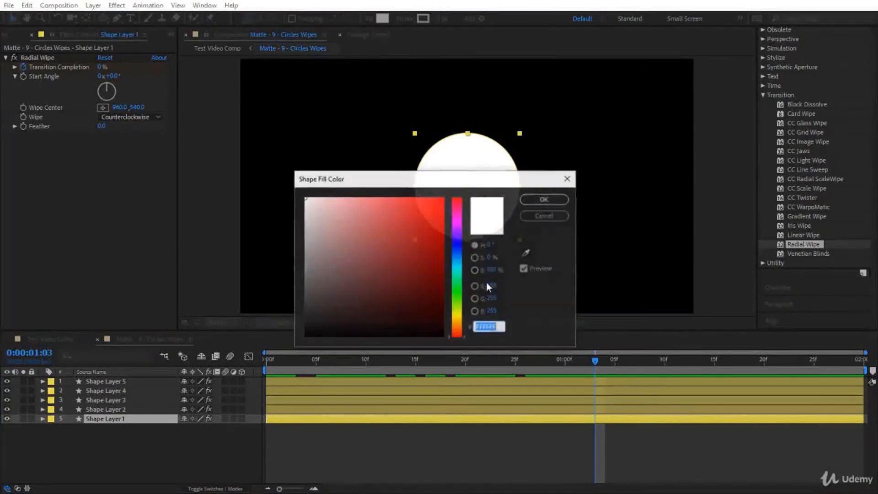
left_click_drag(325, 294, 302, 277)
left_click(533, 199)
left_click(127, 418)
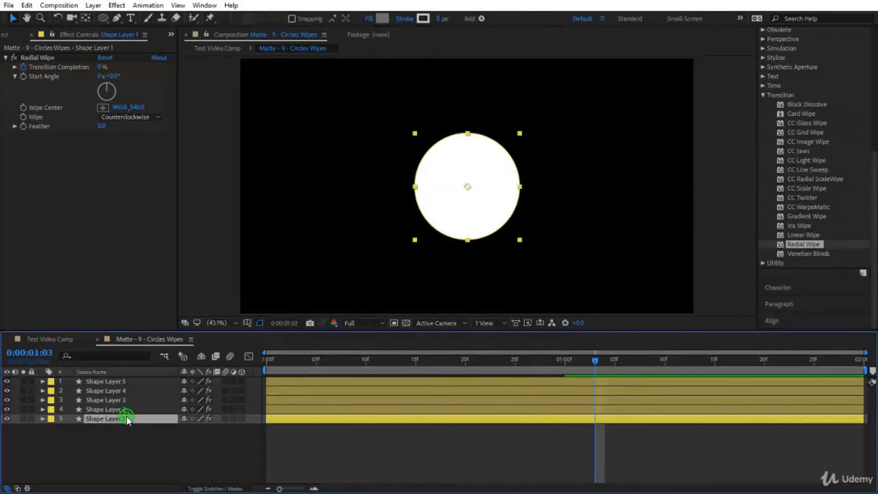
key("s")
left_click_drag(214, 430, 444, 436)
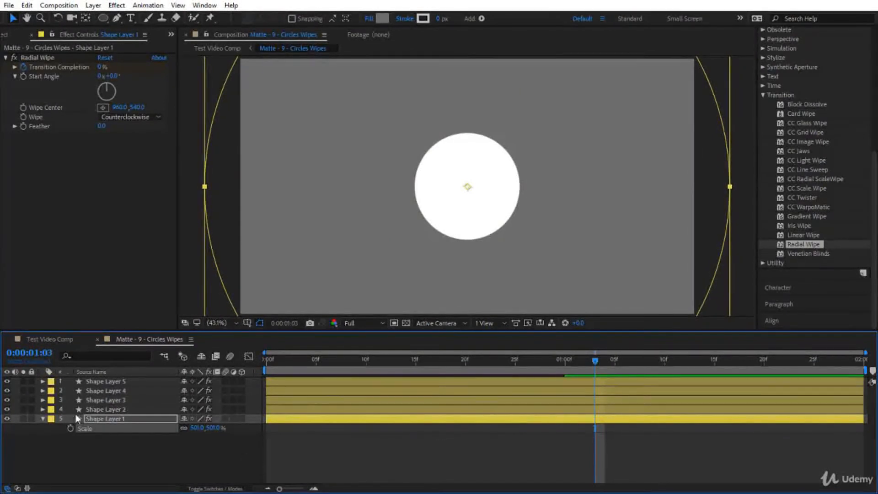
Reveal Shape Layer 2's Scale and try to change its circle's fill to gray 919191.
left_click(109, 409)
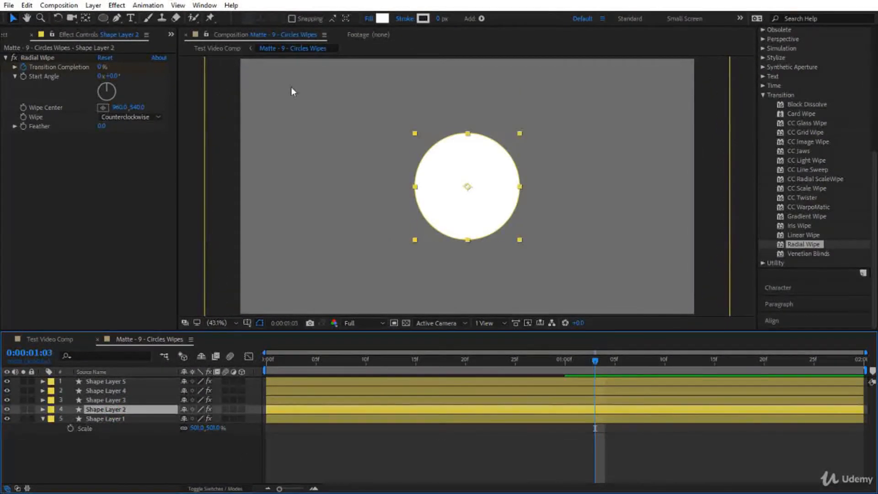
key("s")
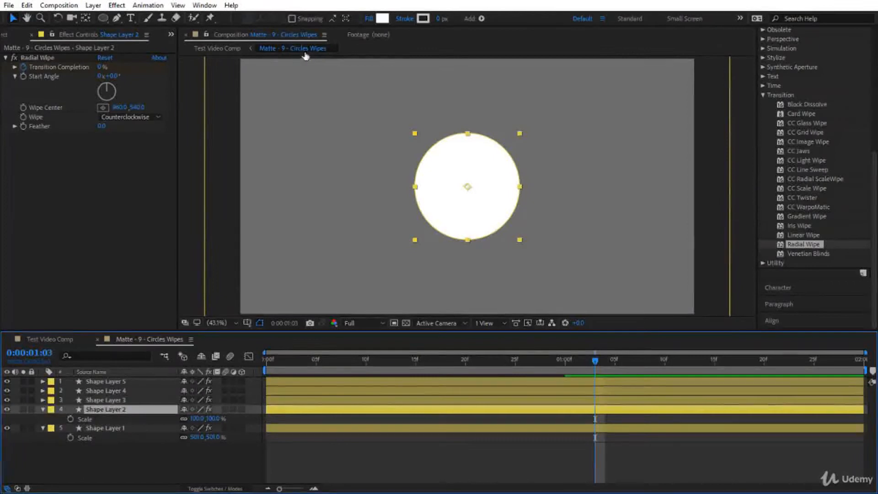
left_click(383, 21)
left_click_drag(309, 261, 301, 285)
left_click_drag(397, 188, 475, 201)
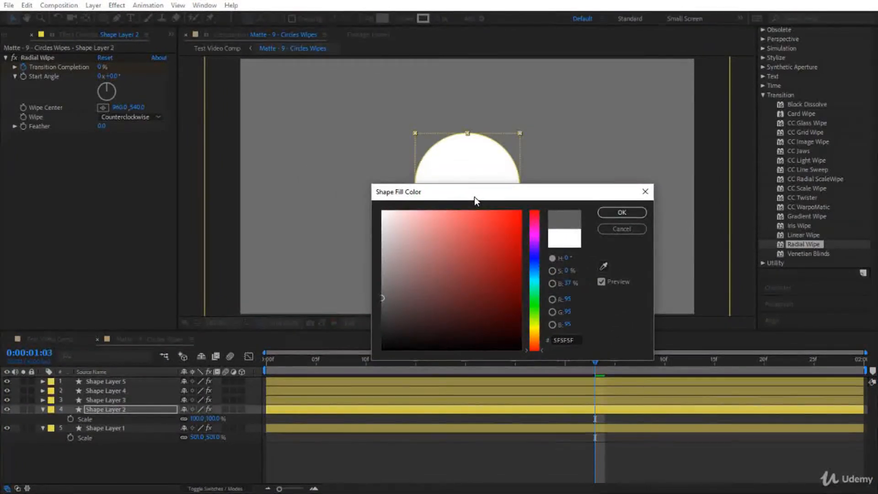
left_click_drag(382, 298, 380, 293)
left_click_drag(380, 293, 379, 271)
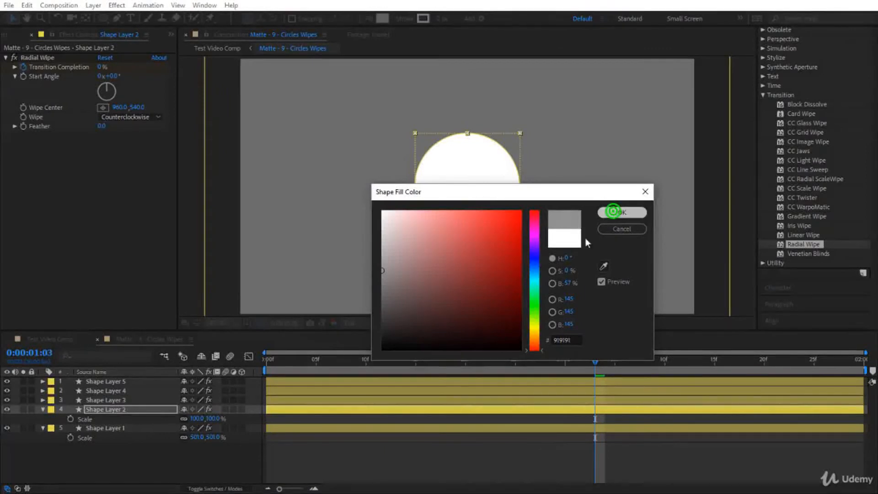
left_click(615, 213)
Set Shape Layer 1's Scale to 500%.
left_click(211, 436)
type("500")
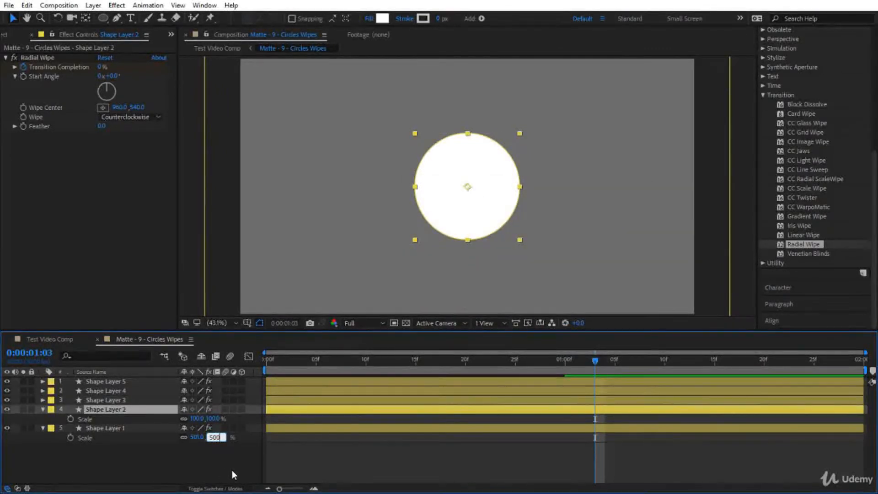
key("Return")
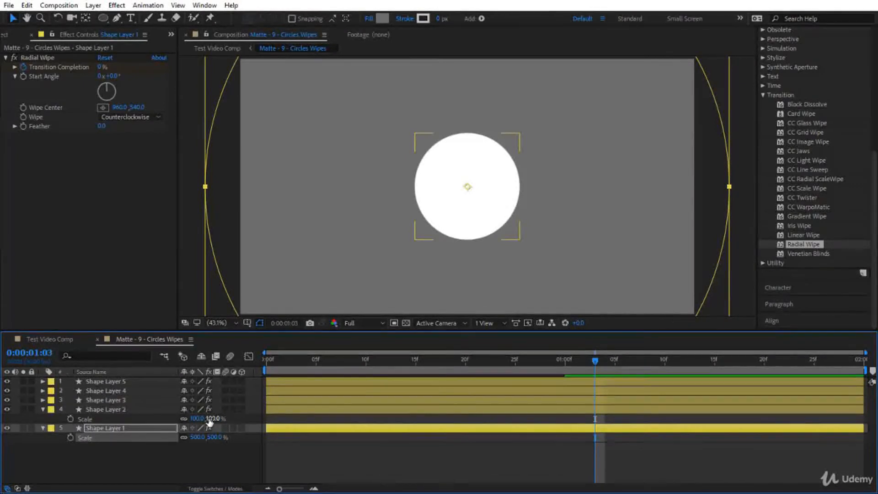
Set Shape Layer 2's Scale to 400%.
left_click(128, 399)
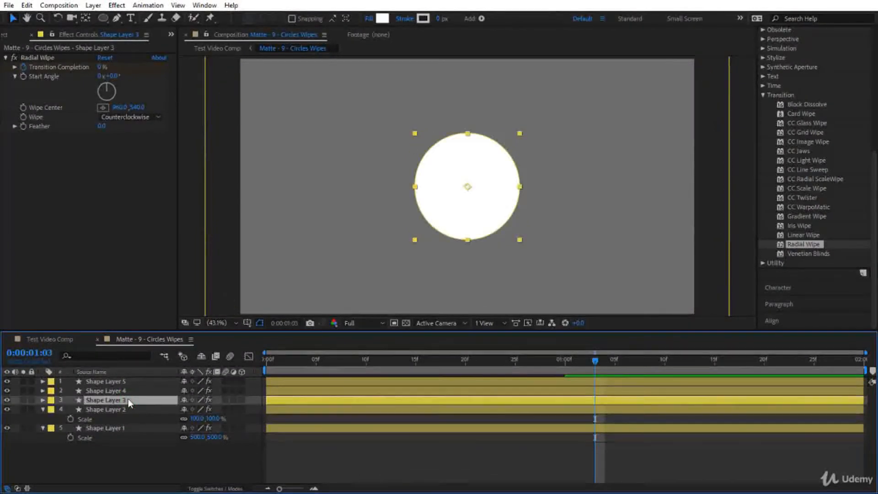
left_click(131, 391)
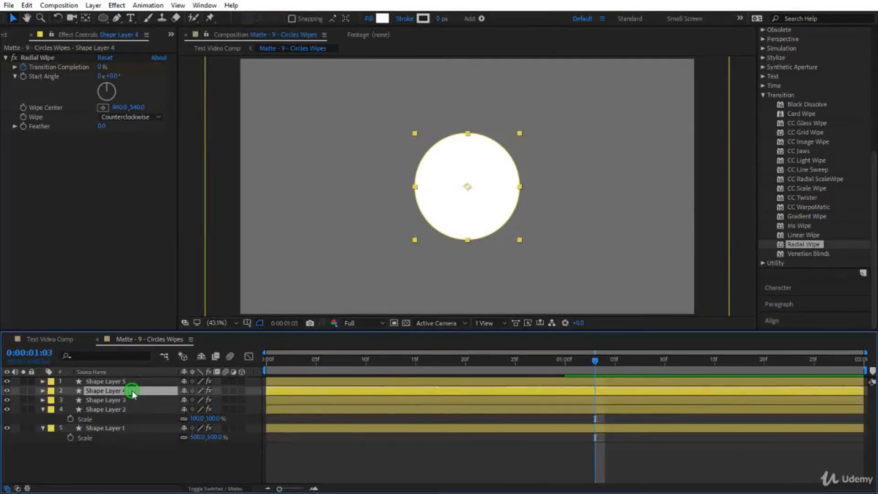
left_click(133, 381)
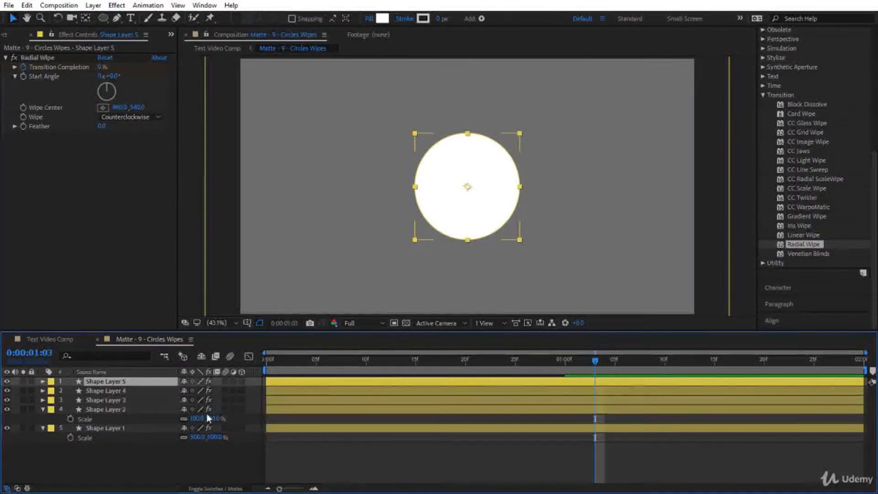
type("400")
key("Return")
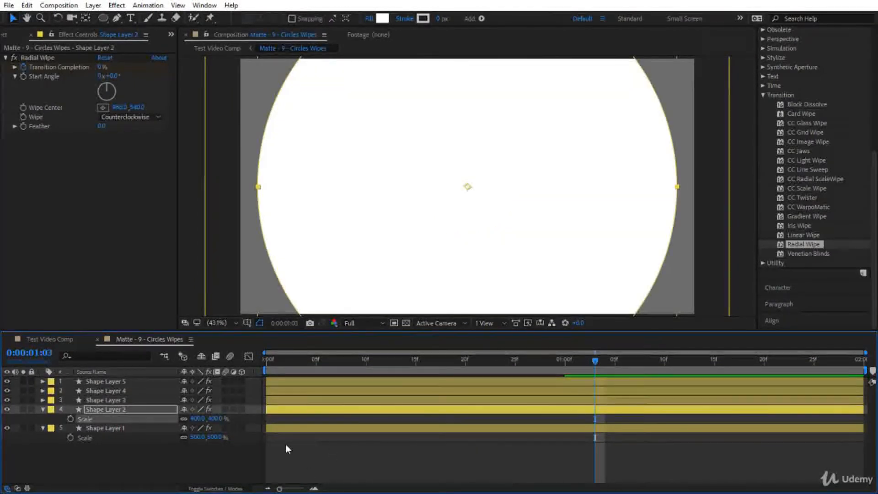
Set Shape Layer 3's Scale to 300% and fill its circle with dark gray.
left_click(128, 402)
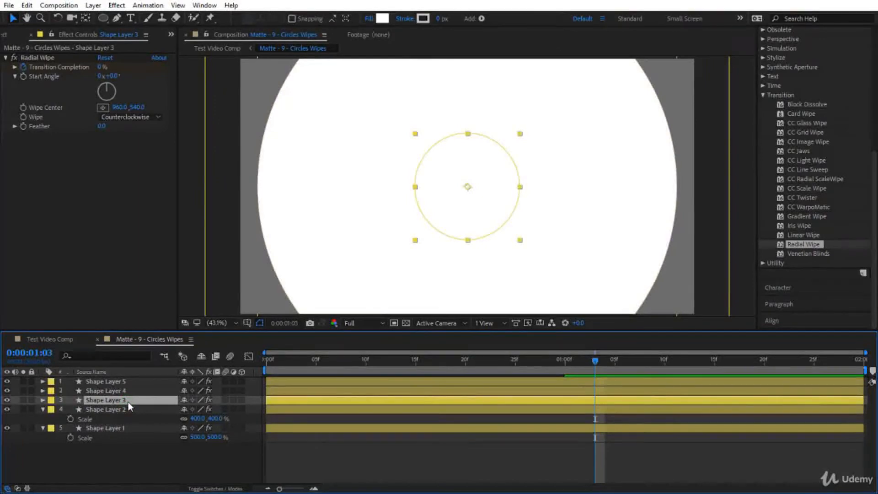
key("s")
left_click(216, 409)
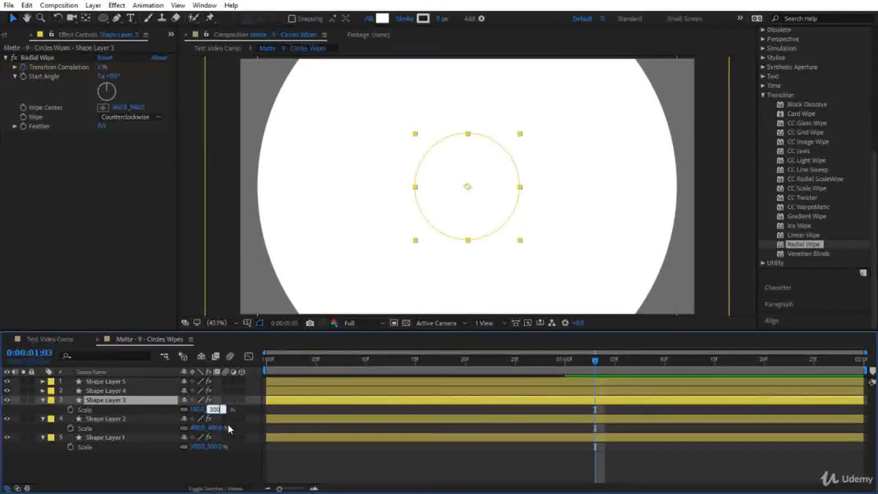
type("300")
key("Return")
left_click(382, 18)
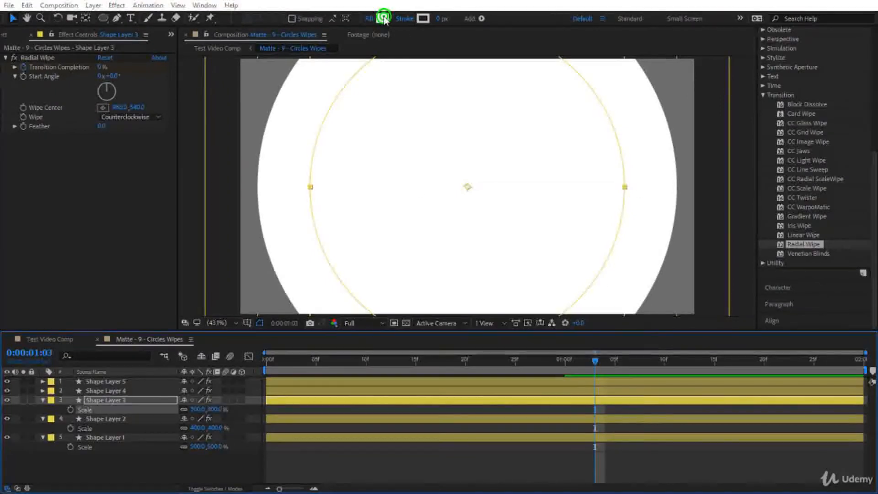
mouse_move(425, 256)
left_mouse_down()
mouse_move(368, 317)
mouse_move(368, 309)
left_mouse_up()
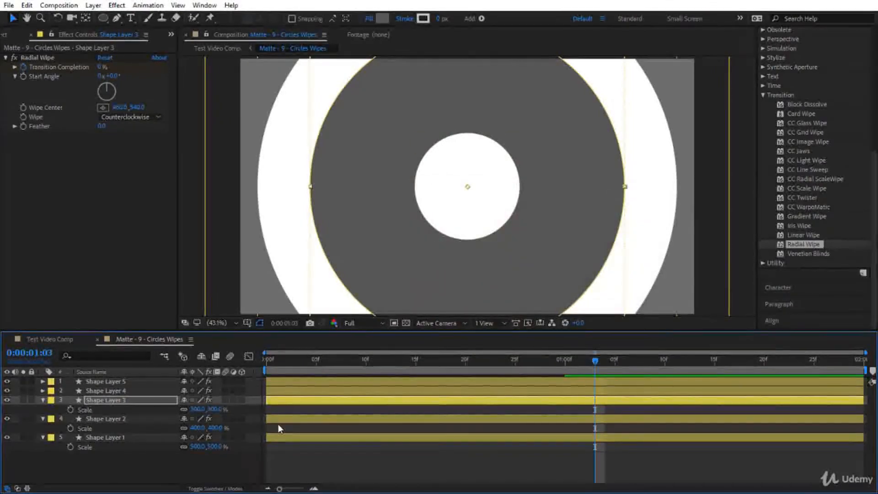
Change the fill of Shape Layer 2's circle to light gray CDCDCD.
left_click(278, 424)
left_click(283, 417)
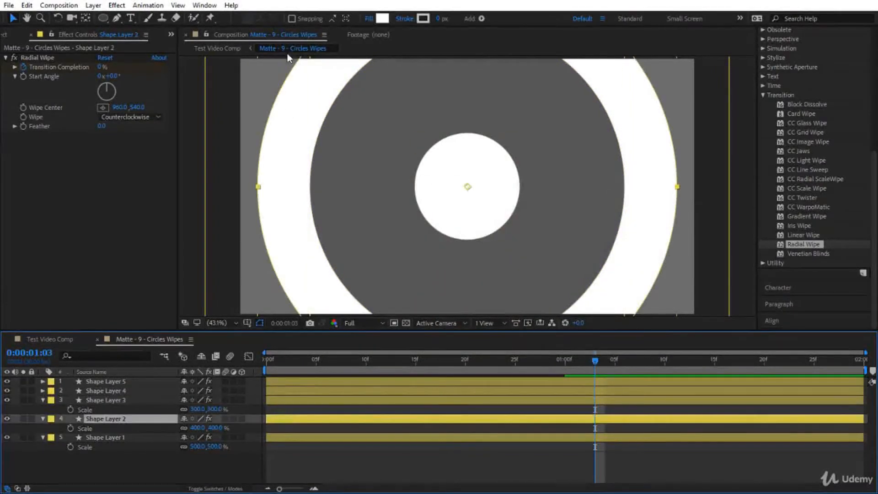
left_click(383, 19)
mouse_move(385, 222)
left_mouse_down()
mouse_move(380, 249)
mouse_move(379, 237)
left_mouse_up()
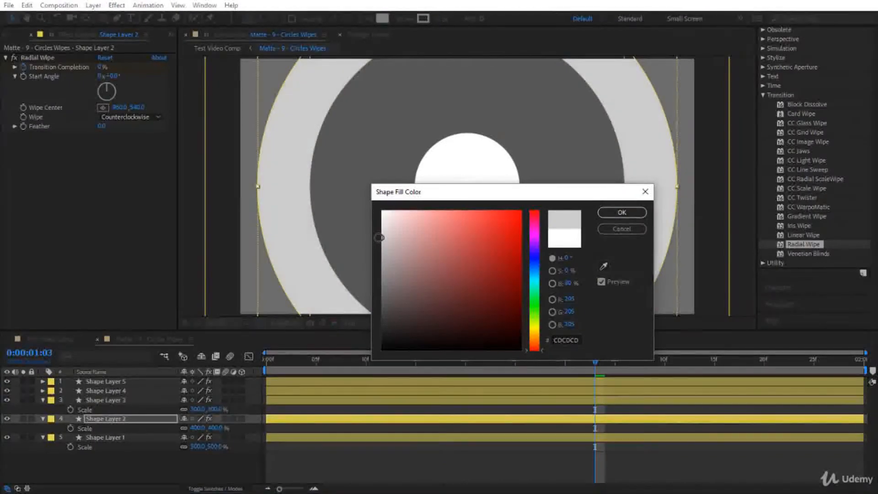
left_click(626, 214)
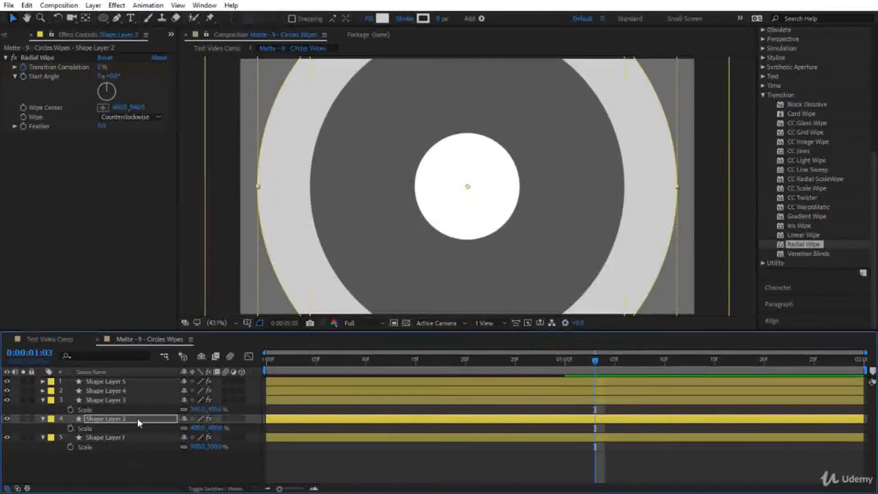
Set Shape Layer 4's Scale to 200% and fill its circle with a gray of about B8B8B8.
left_click(125, 390)
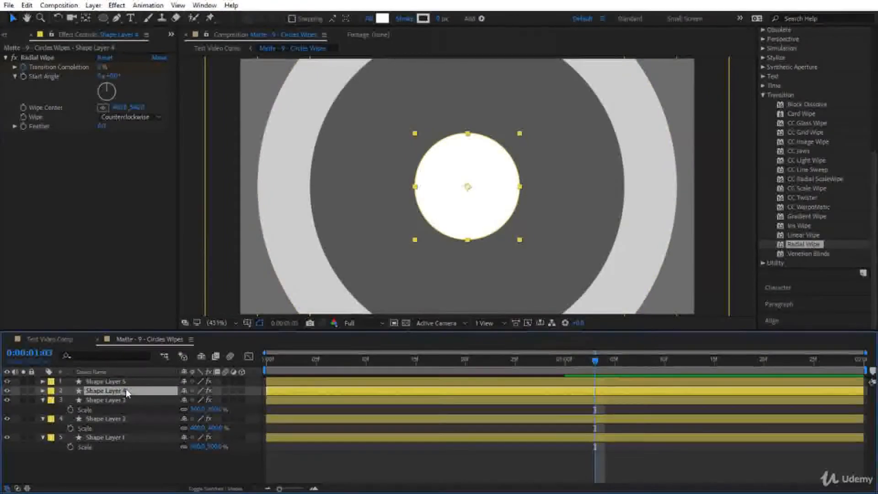
key("s")
left_click(212, 400)
type("200")
key("Return")
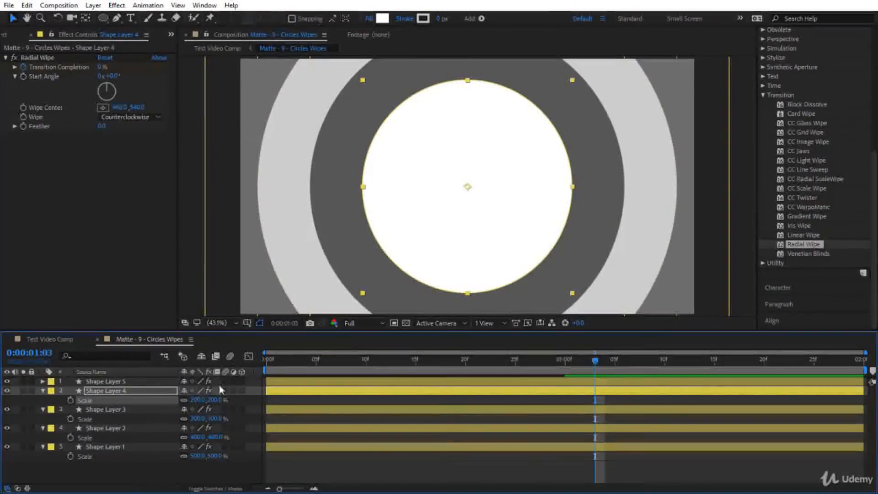
left_click(382, 18)
left_click_drag(396, 274, 383, 255)
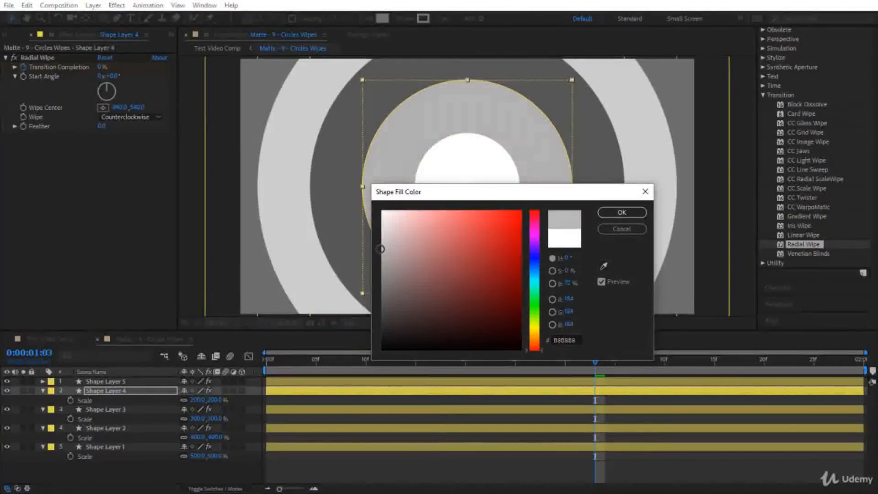
left_click(639, 210)
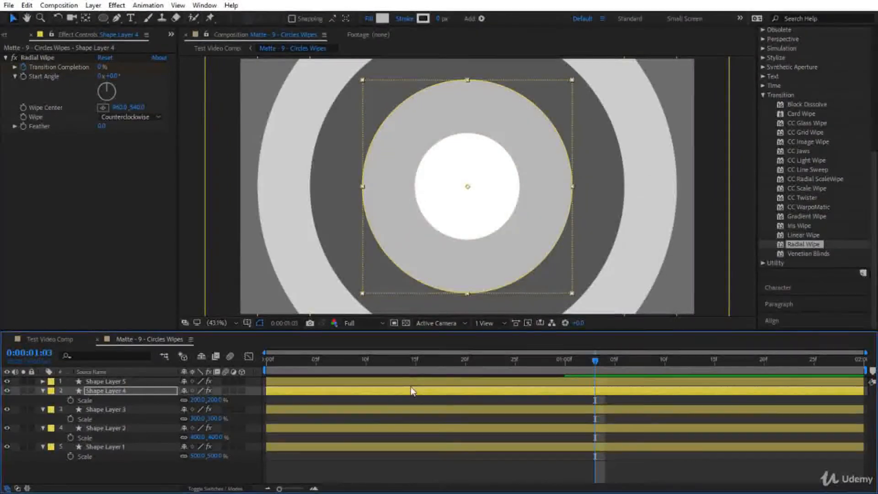
Reveal Shape Layer 5's Scale and preview the radial wipe of all circles from the composition's start.
left_click(408, 381)
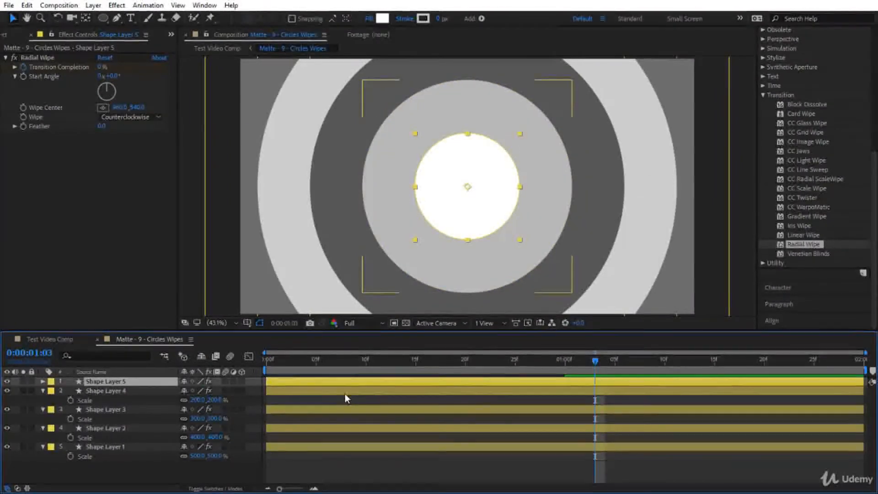
key("s")
left_click_drag(565, 362, 197, 392)
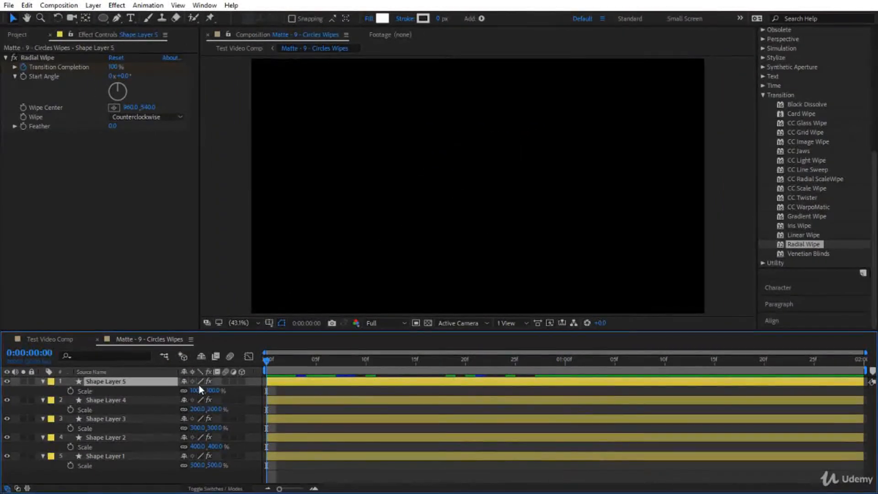
key("space")
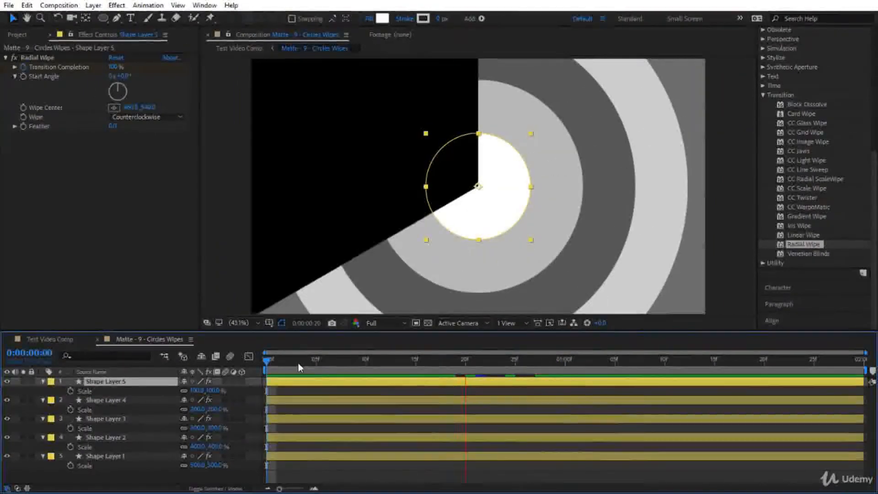
left_click_drag(267, 360, 274, 363)
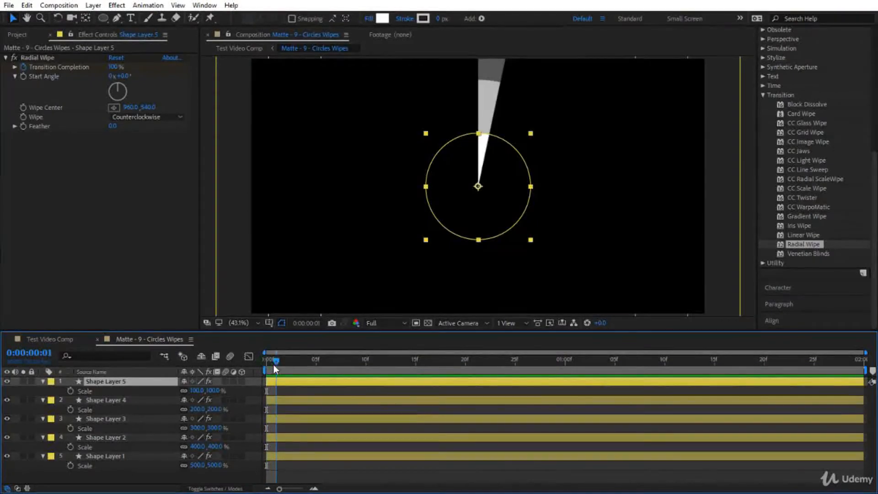
Reveal all layers' keyframes, stagger Shape Layers 2 to 5 to start at frames 5, 10, 15 and 20, and preview.
left_click_drag(177, 330, 167, 273)
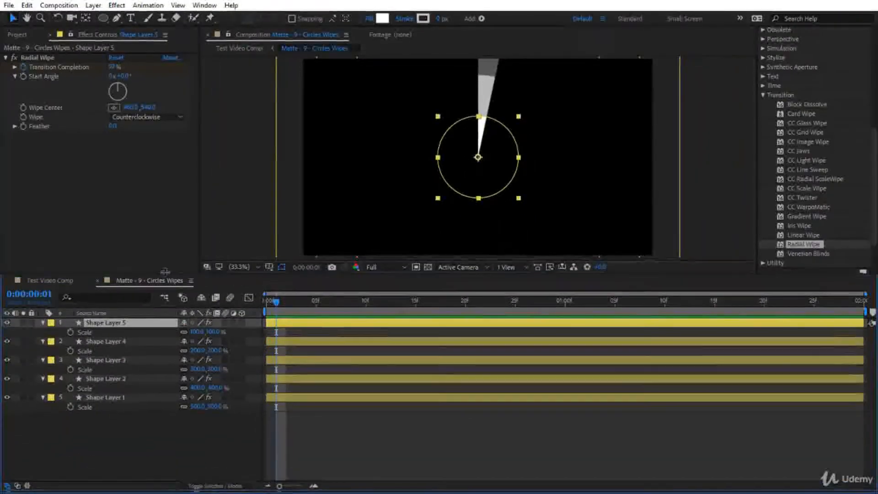
left_click_drag(111, 437, 119, 322)
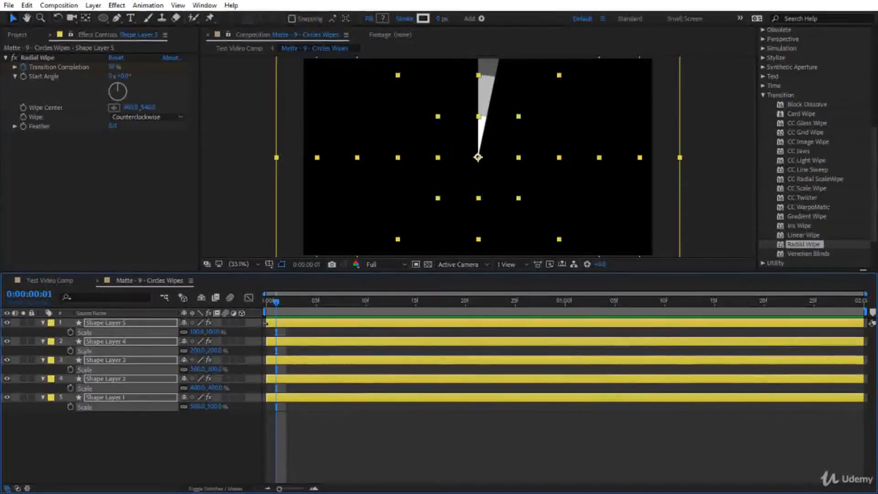
key("u")
left_click(286, 452)
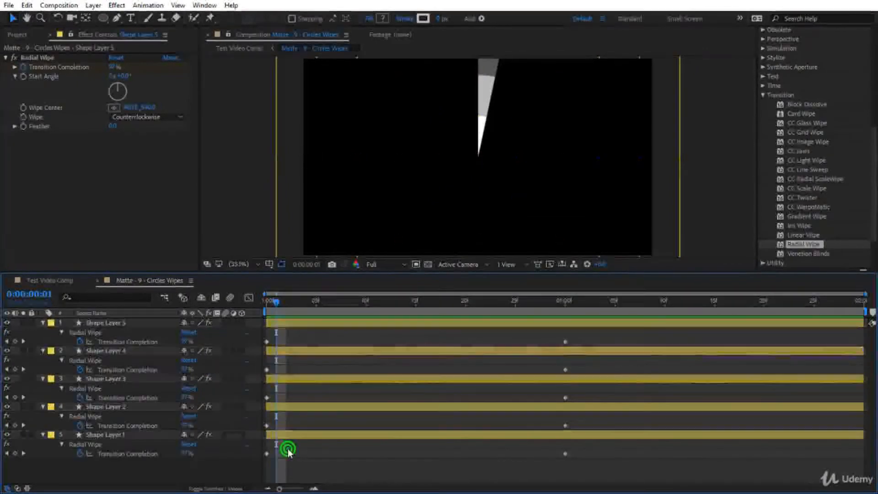
left_click_drag(300, 407, 347, 405)
left_click_drag(341, 375, 547, 364)
left_click_drag(443, 323, 493, 325)
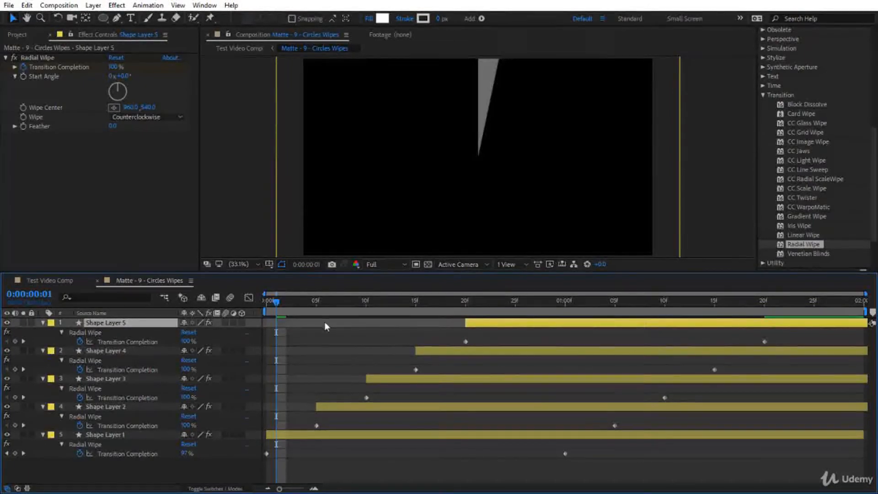
key("space")
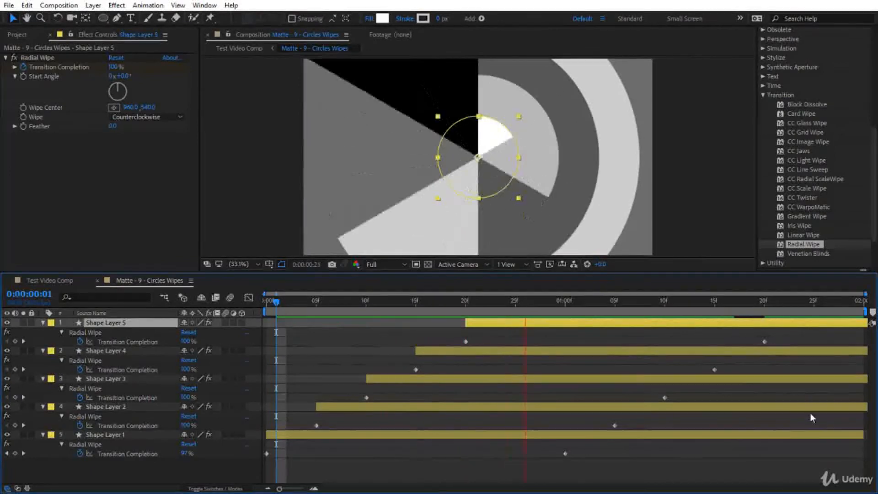
Apply Easy Ease to the Transition Completion keyframes of all five shape layers and preview the wipes.
left_click(808, 479)
left_click_drag(808, 479, 274, 333)
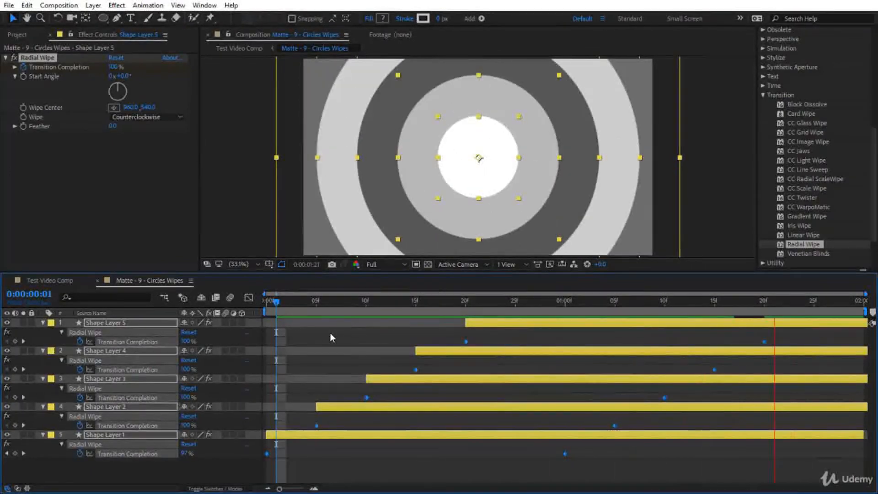
key("F9")
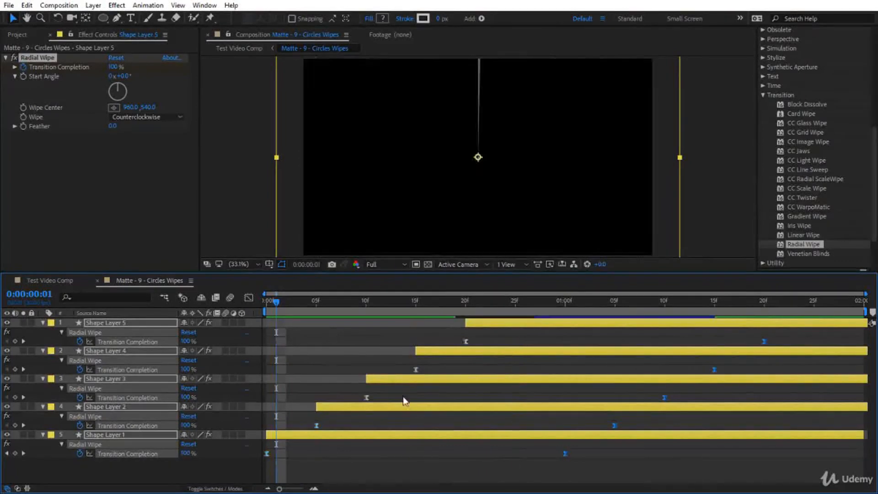
left_click(416, 468)
key("space")
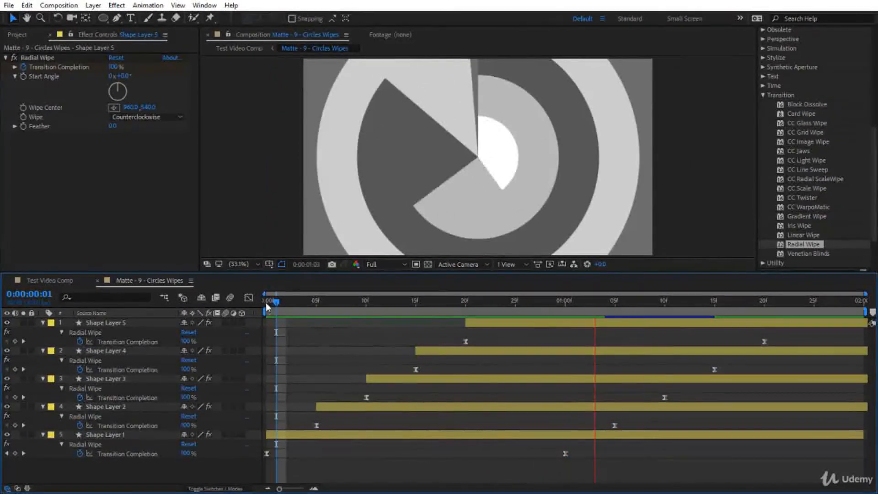
left_click_drag(275, 309, 262, 309)
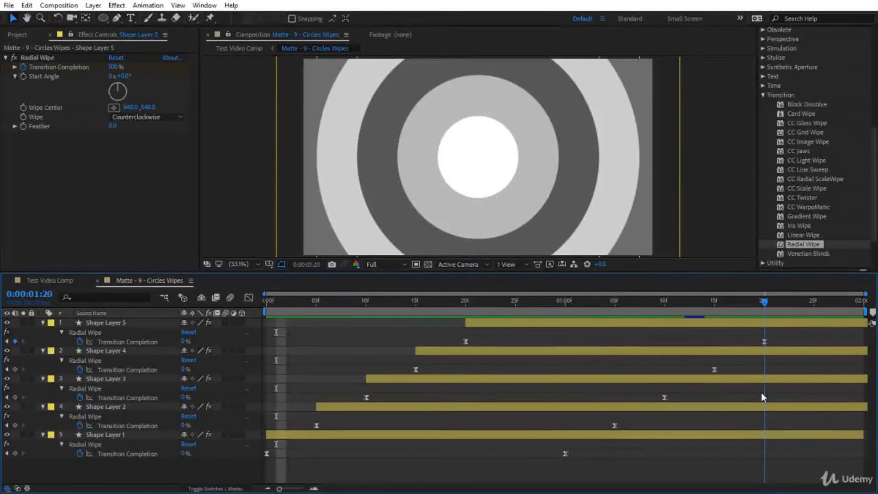
key("space")
Keyframe Shape Layer 5's Scale from 100% at 0:00:01:20 to 511% at 0:00:01:29 and preview from the start.
left_click(117, 323)
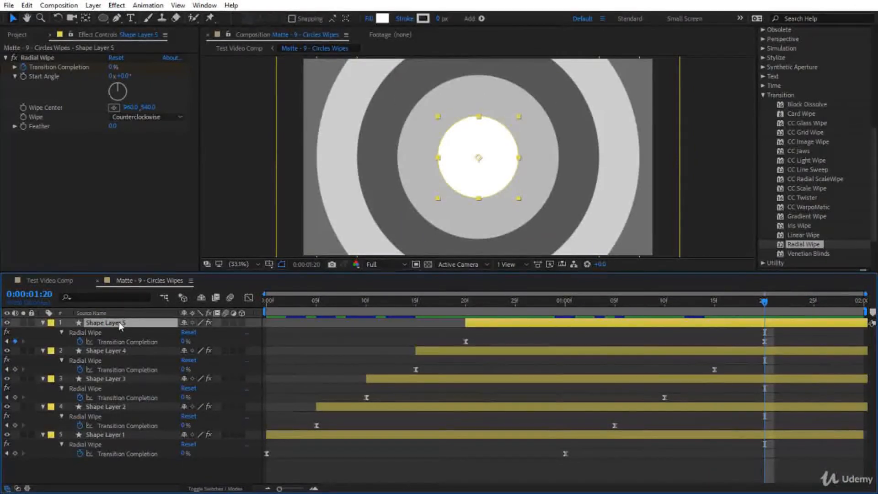
key("s")
left_click(70, 332)
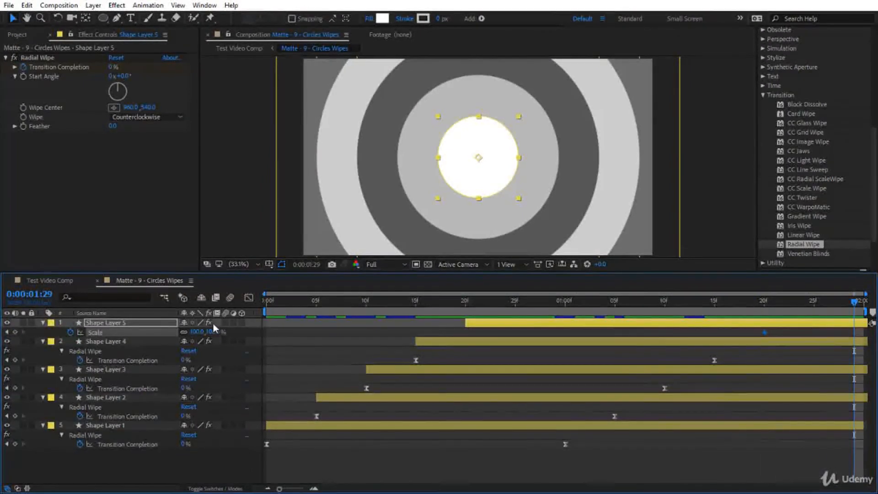
left_click_drag(214, 333, 459, 346)
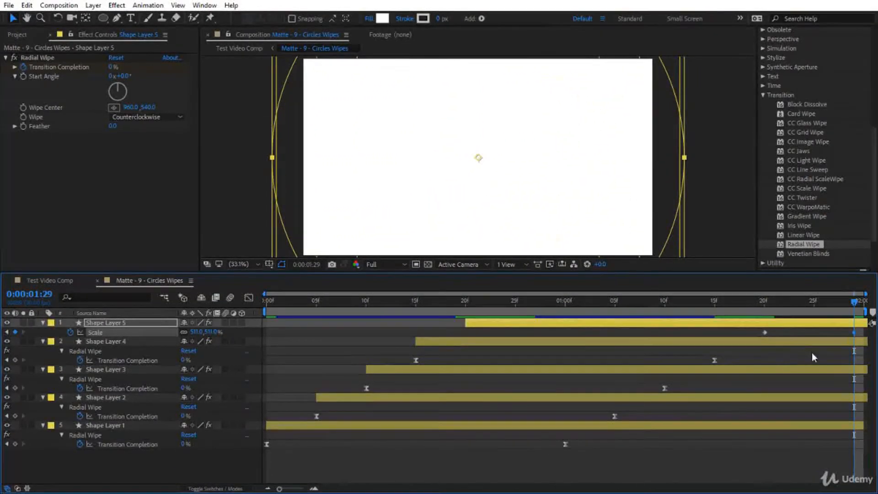
key("Home")
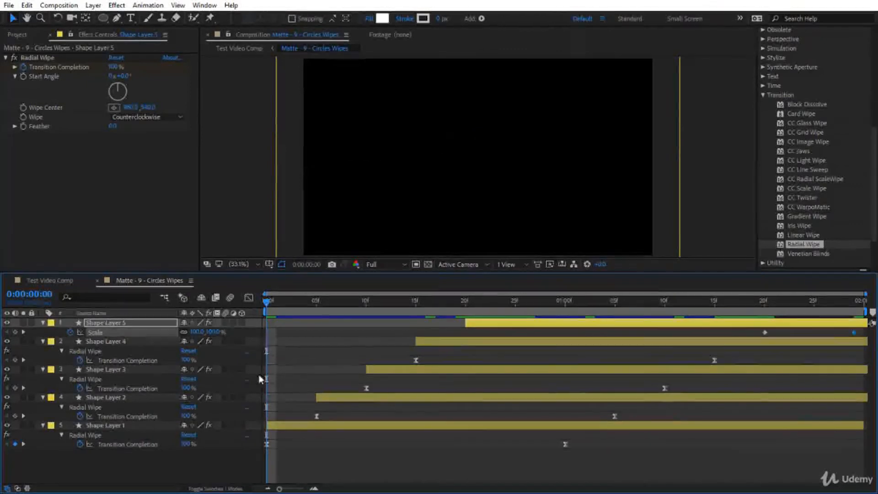
key("space")
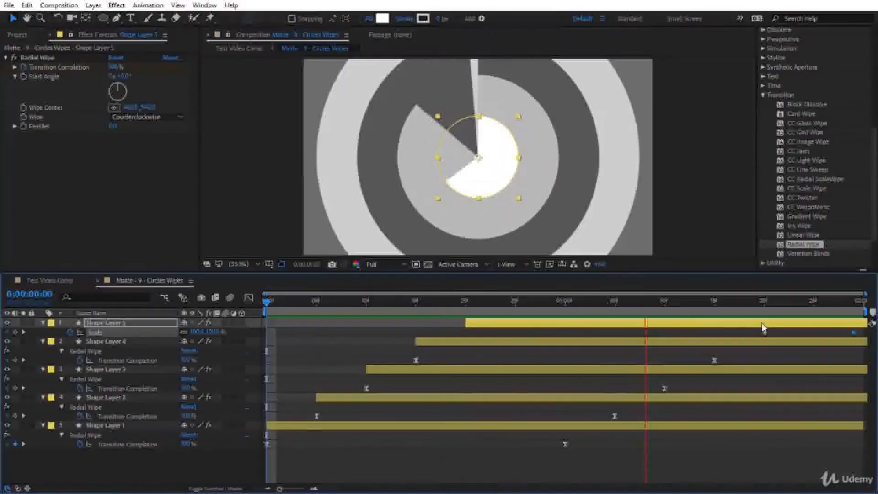
Apply Easy Ease to both of Shape Layer 5's Scale keyframes.
left_click(105, 331)
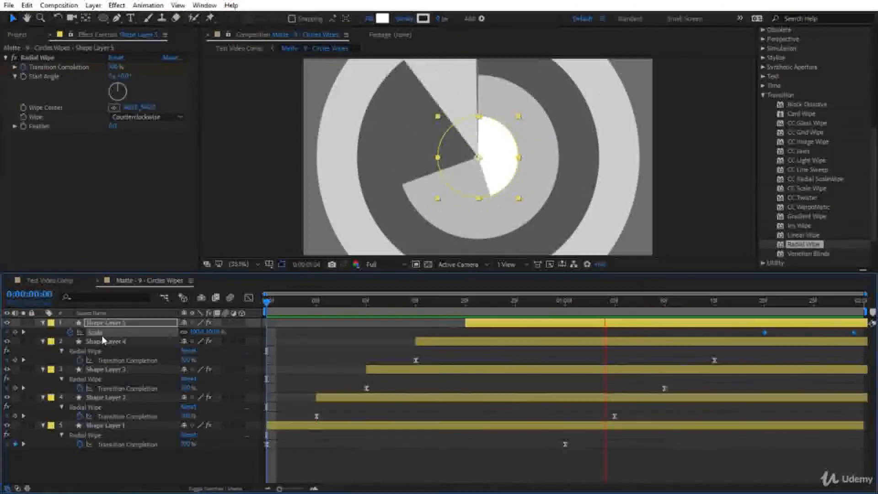
key("F9")
left_click(759, 332)
left_click(756, 326)
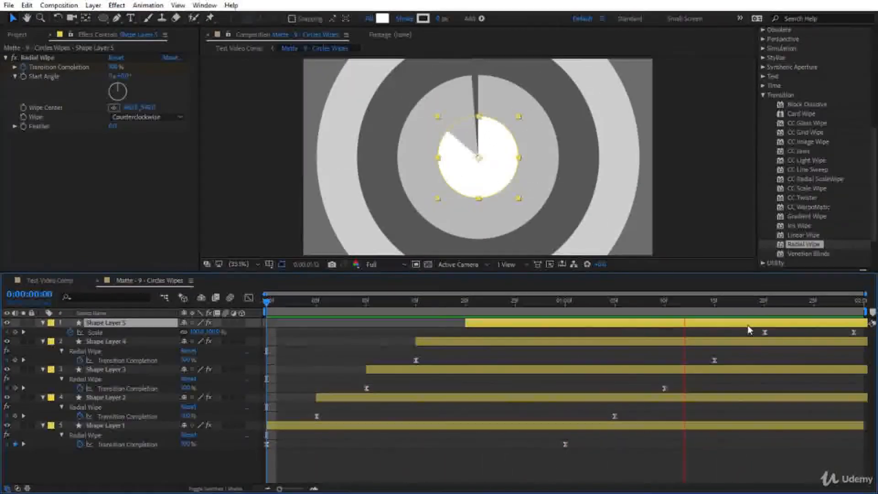
Reveal all of Shape Layer 5's keyframes and move its first Scale keyframe earlier, to 0:00:00:25.
key("u")
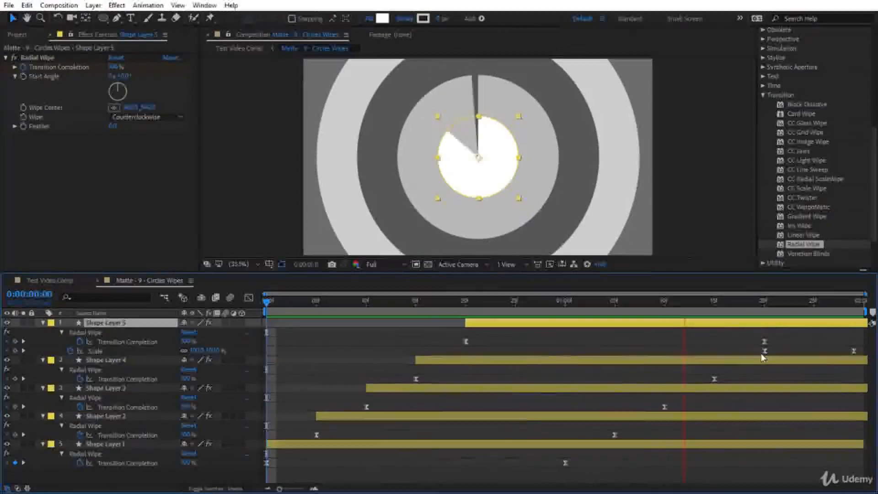
left_click_drag(762, 353, 462, 366)
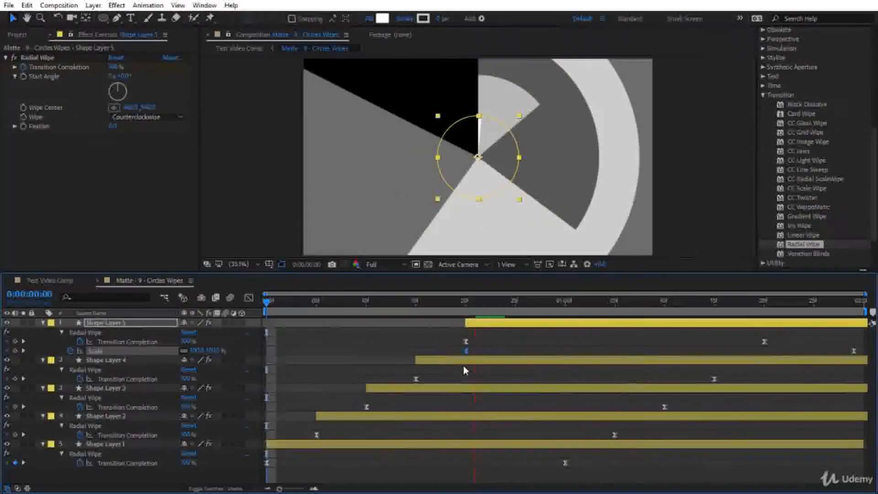
left_click_drag(377, 304, 249, 311)
key("space")
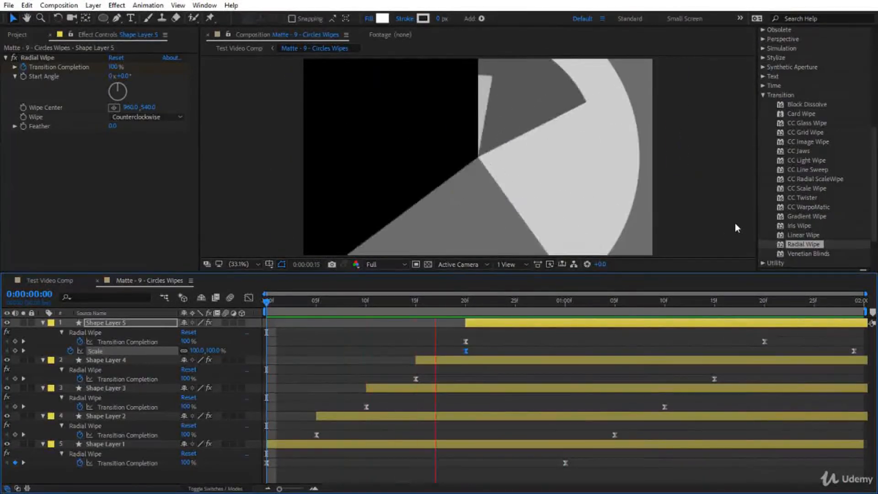
left_click_drag(466, 351, 516, 355)
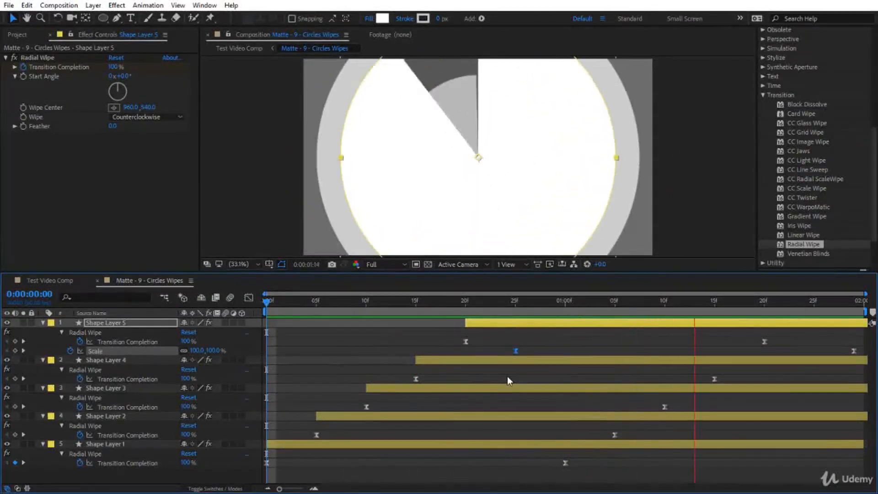
Open Test Video Comp, set its preview resolution to Third and preview the transition from 0:00:02:23.
left_click(59, 281)
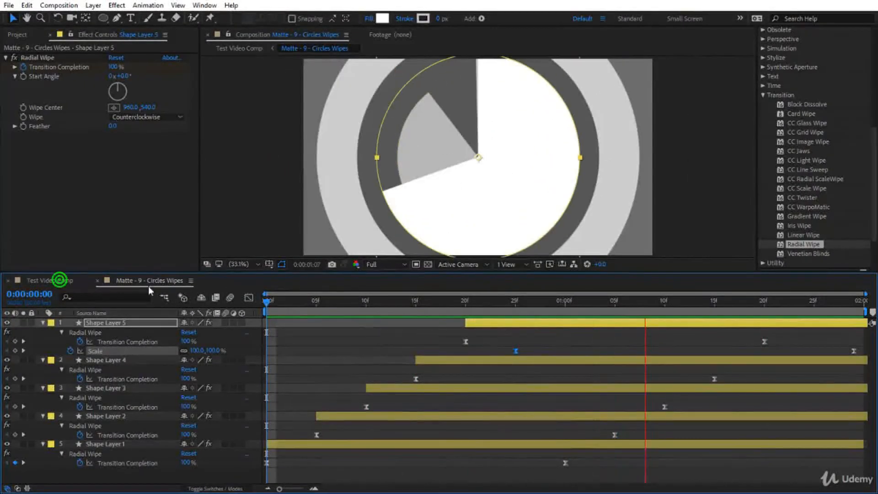
left_click(525, 302)
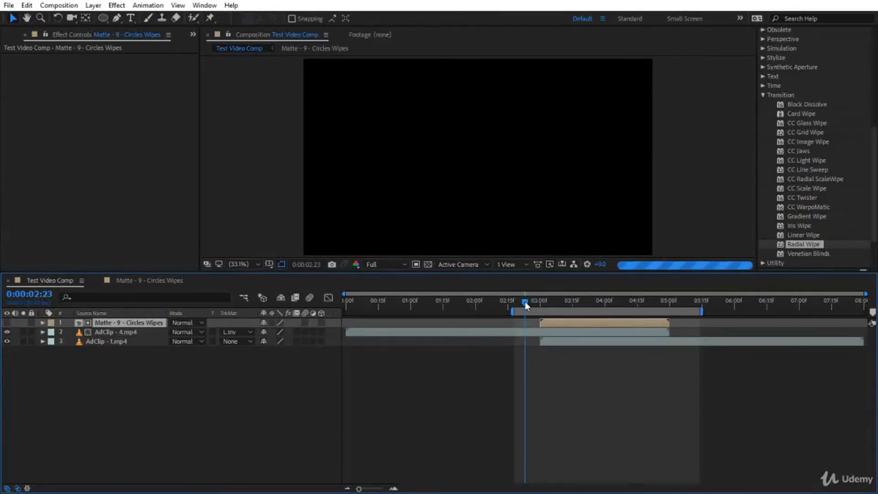
left_click(371, 265)
left_click(388, 278)
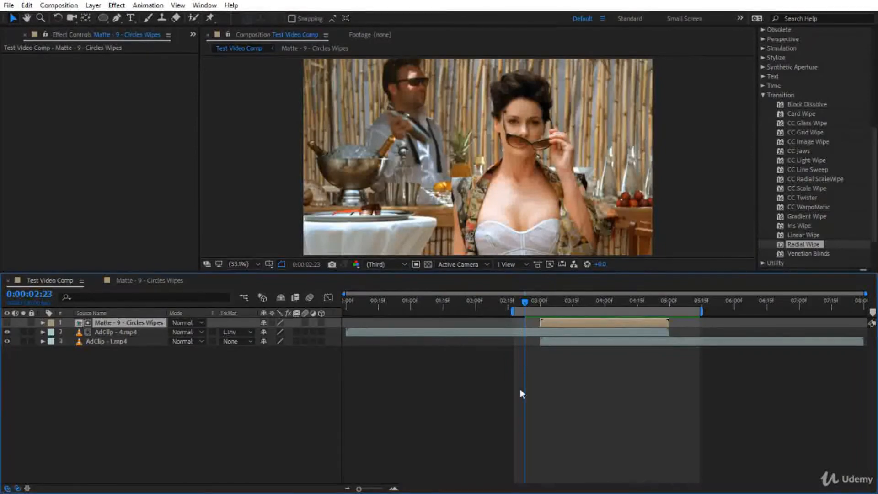
key("space")
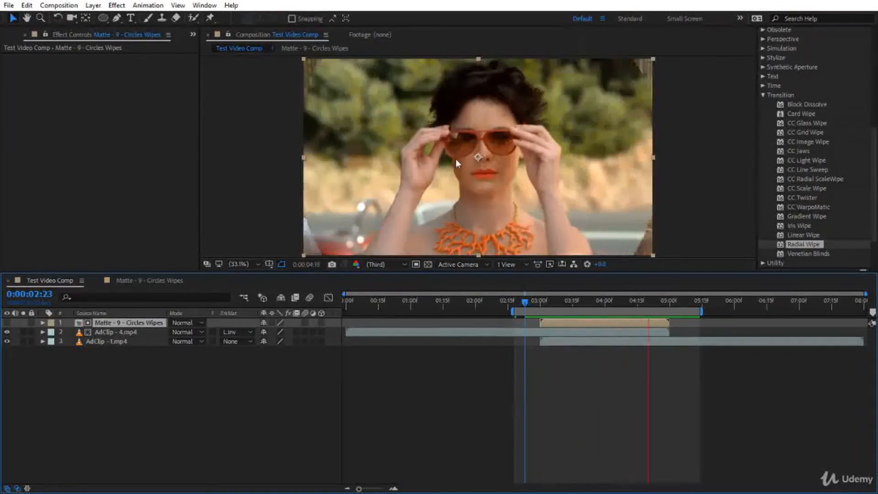
Scrub through the circles wipe transition in Test Video Comp and preview it again from 0:00:02:24.
left_click_drag(527, 304, 587, 314)
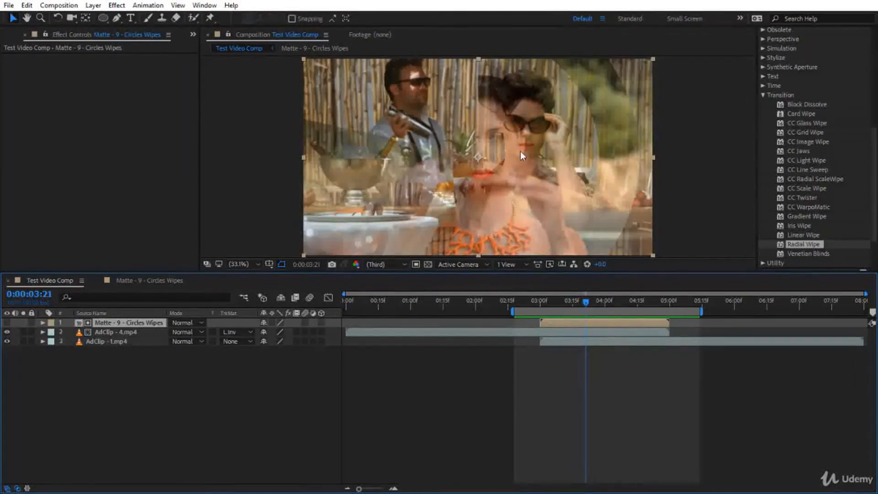
left_click_drag(584, 304, 651, 318)
key("space")
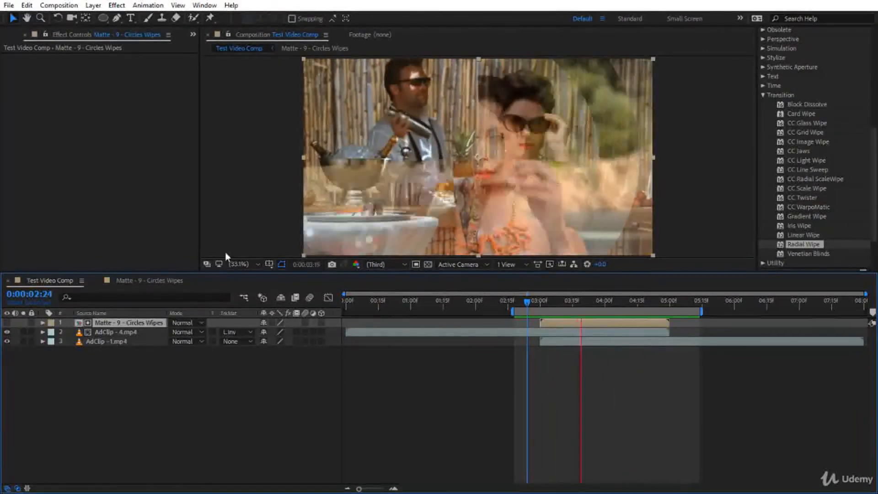
In the Circles Wipes matte, move Shape Layer 5's first Scale keyframe to the start of the composition and scrub through the animation.
left_click(150, 281)
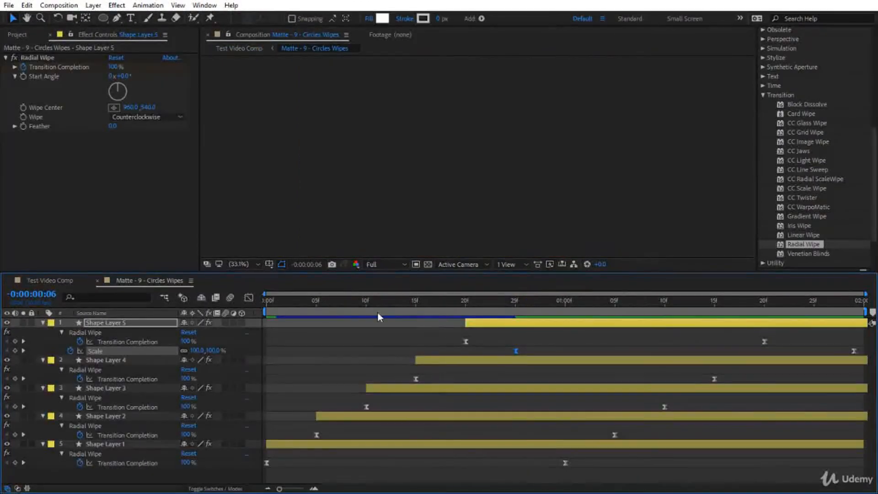
left_click_drag(267, 302, 397, 346)
left_click_drag(558, 366, 570, 366)
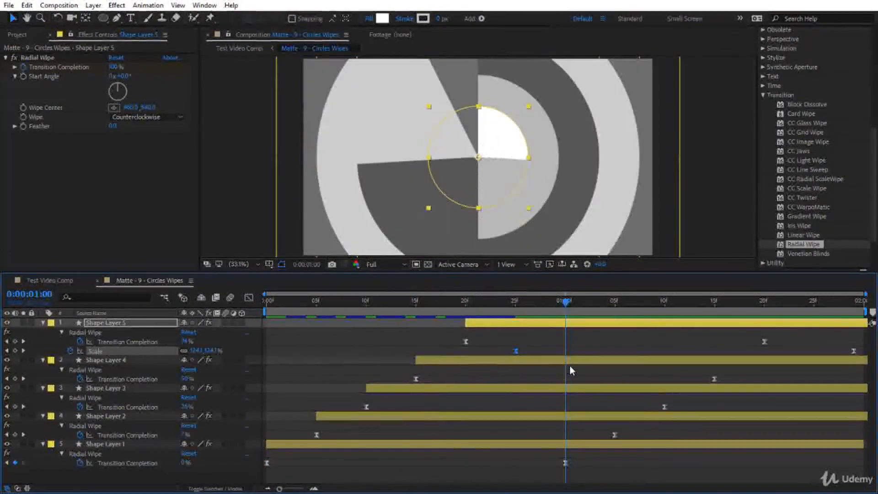
left_click_drag(415, 351, 267, 351)
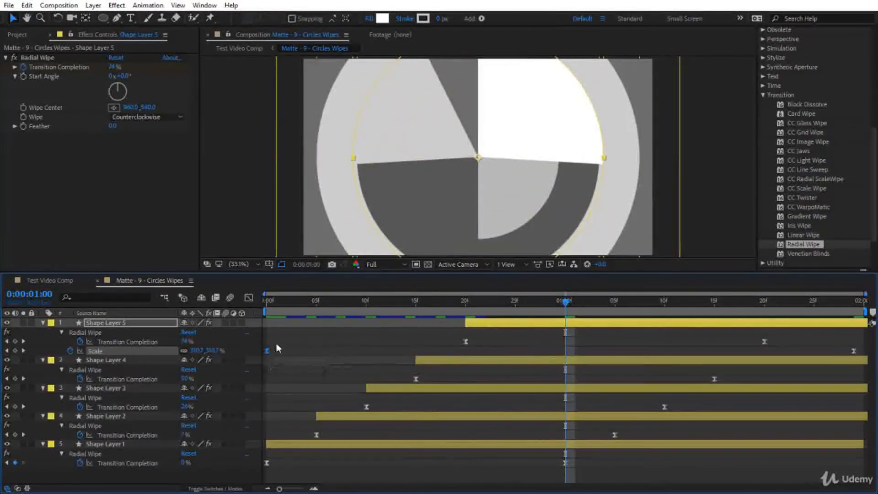
left_click_drag(294, 305, 259, 306)
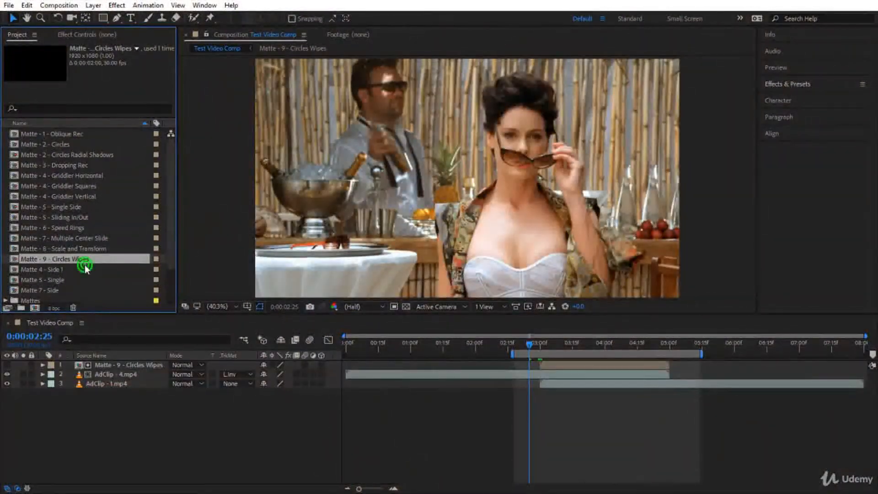
Duplicate the Matte - 9 - Circles Wipes composition in the project.
left_click(85, 265)
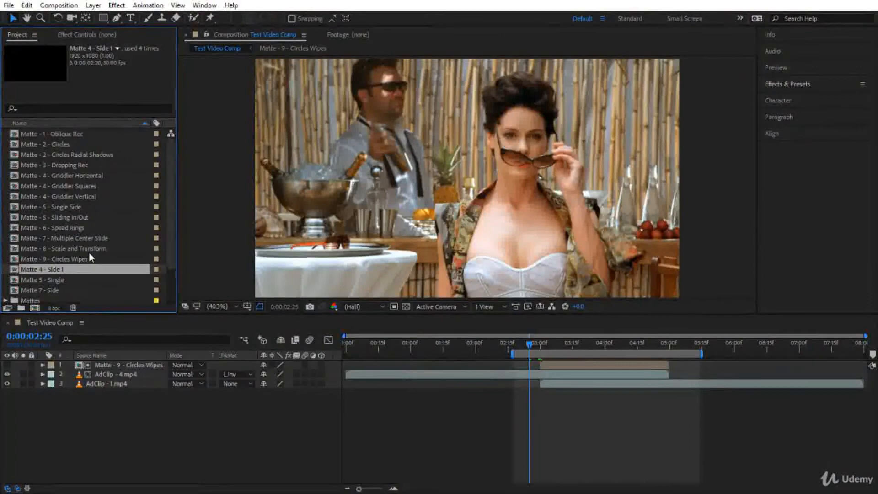
left_click(89, 262)
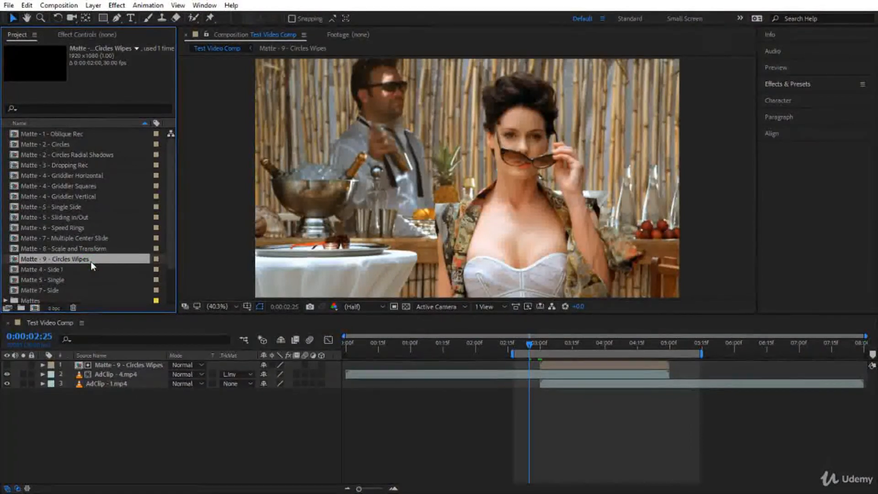
key("ctrl+d")
double_click(96, 218)
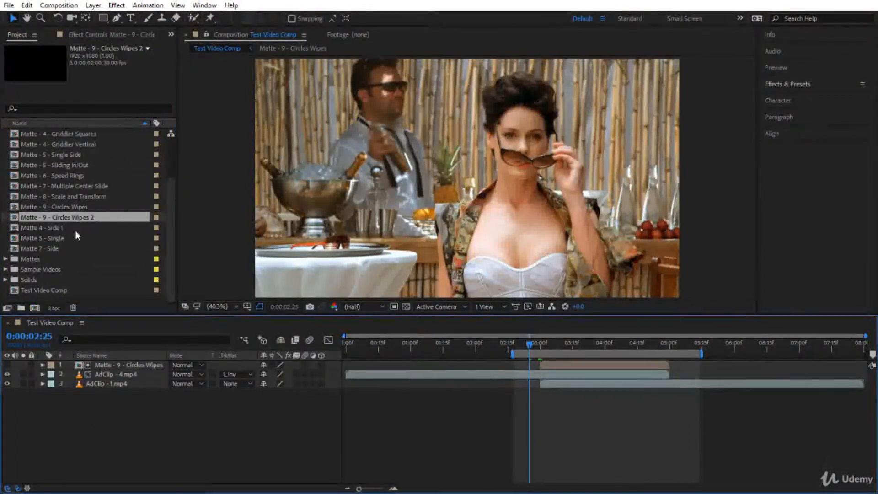
Replace the matte layer in Test Video Comp with the Matte - 9 - Circles Wipes 2 composition.
left_click(108, 365)
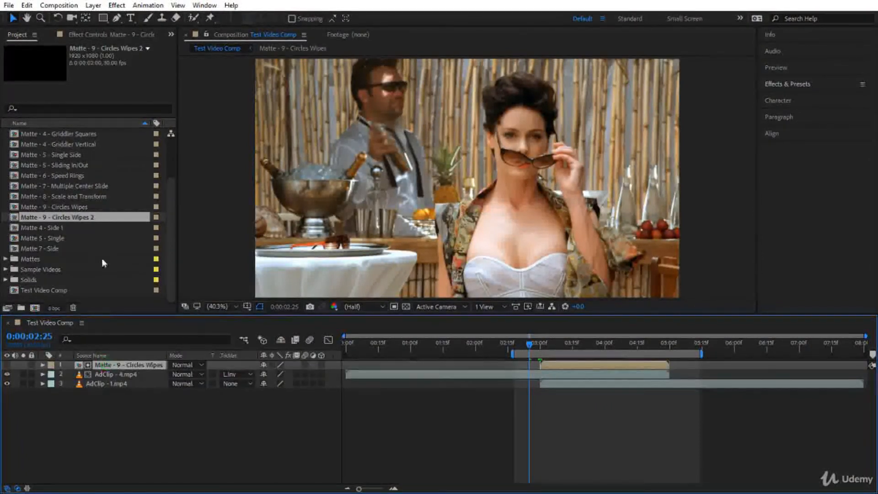
left_click(86, 214)
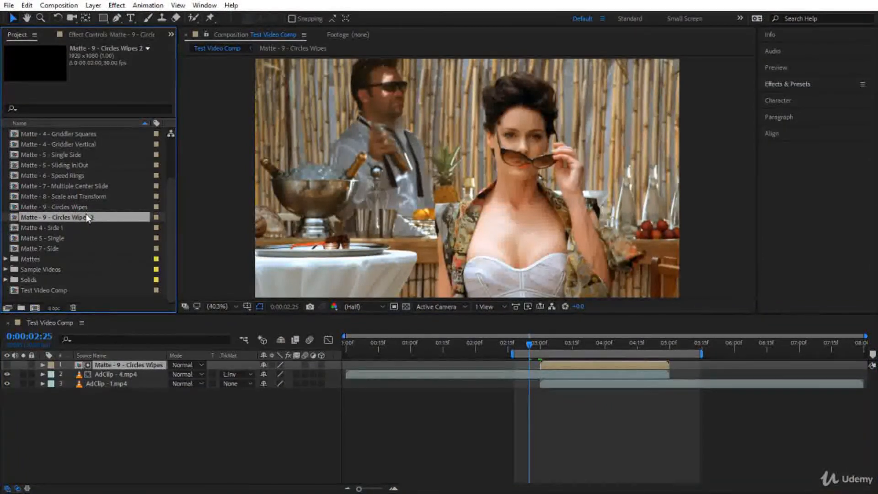
left_click_drag(86, 213, 117, 366)
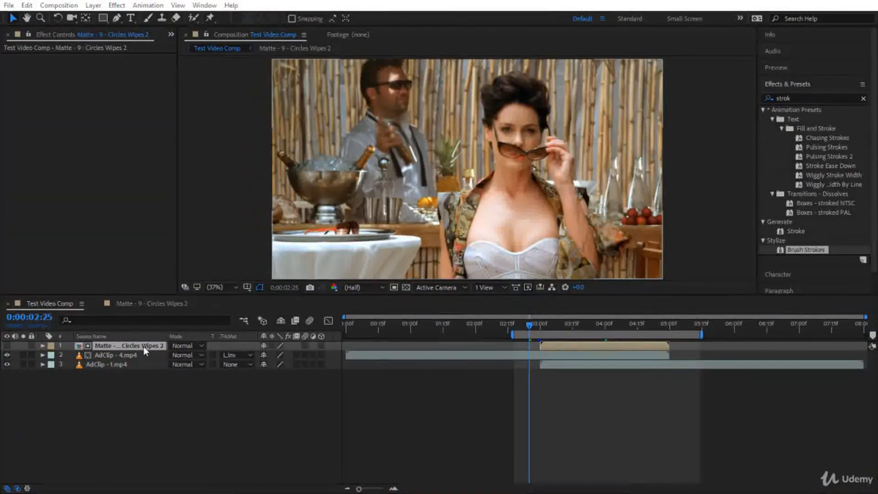
Open the Circles Wipes 2 matte and set the fill of all five shape layers to None.
double_click(144, 345)
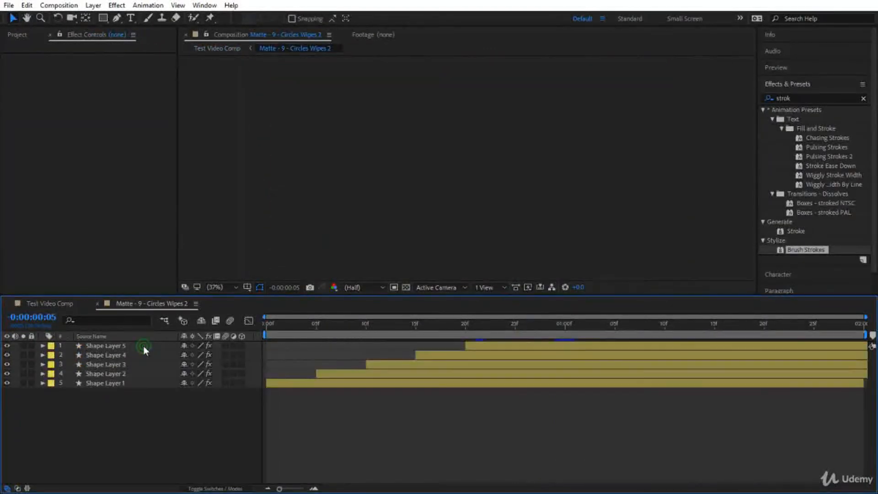
left_click_drag(69, 407, 95, 341)
left_click_drag(379, 321, 605, 339)
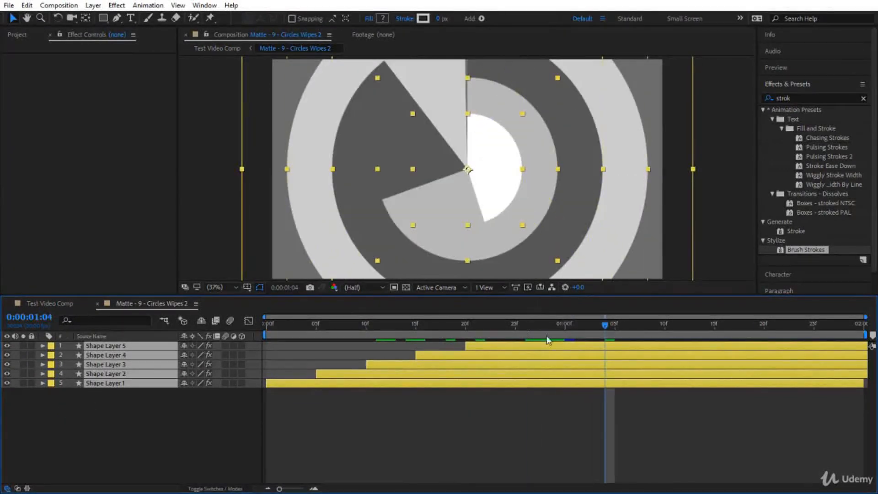
left_click(369, 19)
left_click(720, 209)
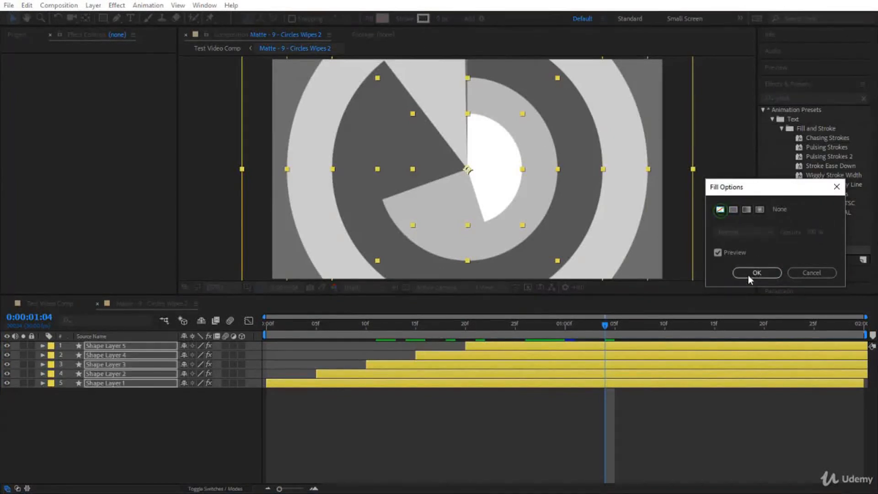
left_click(747, 273)
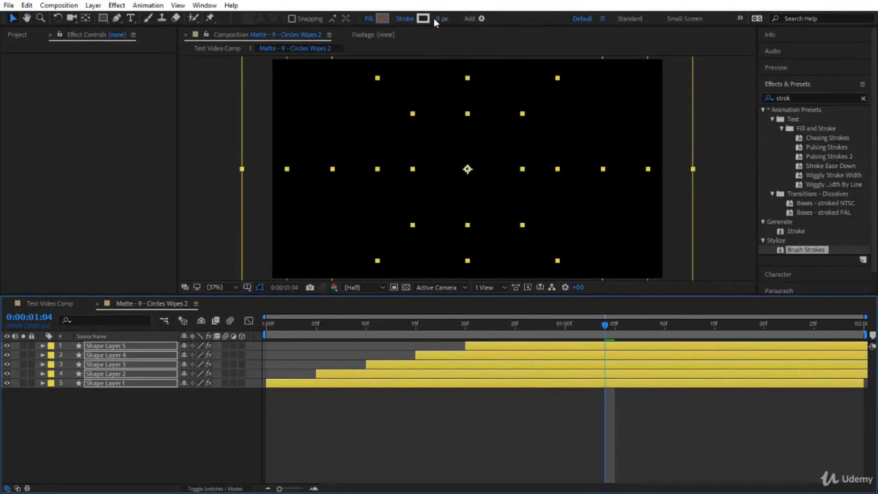
Set the stroke width of all five shape layers to 40 px.
left_click_drag(442, 18, 457, 37)
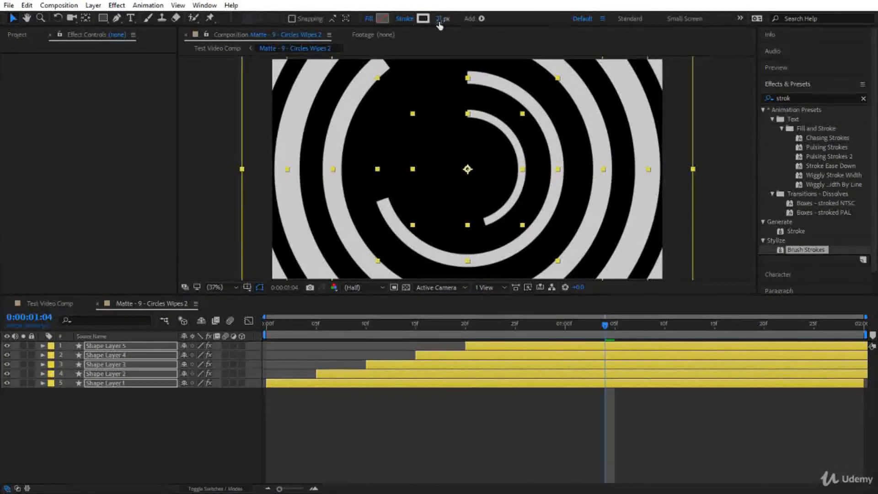
left_click(439, 22)
key("Return")
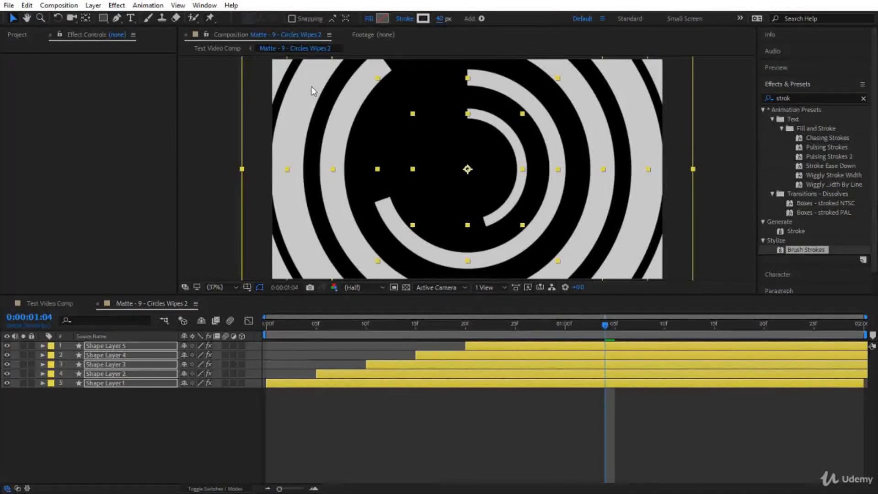
Reveal the shape layers' Scale, remove Shape Layer 5's Scale animation at 0:00:01:00 so it stays at 100%, and preview the rings.
left_click(112, 439)
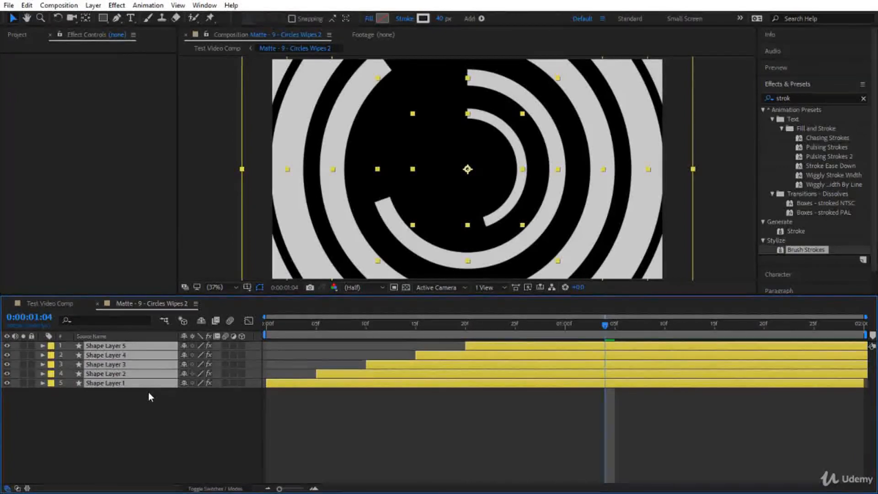
key("s")
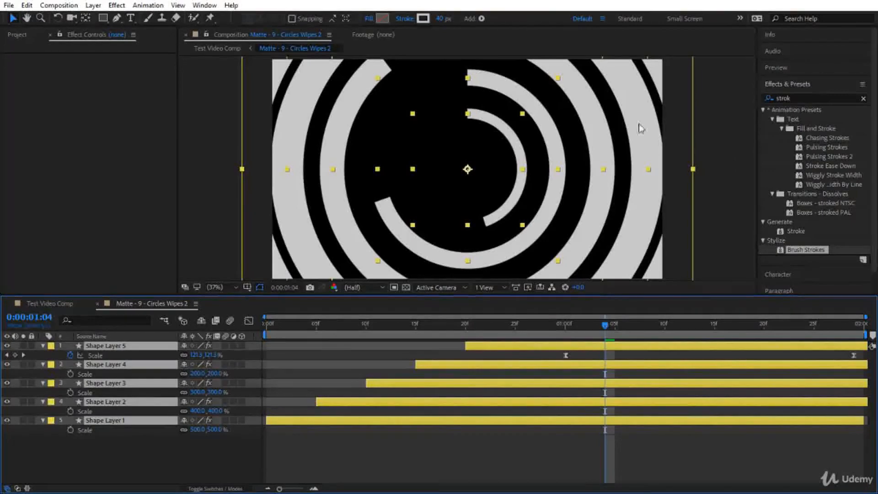
left_click_drag(604, 326, 565, 325)
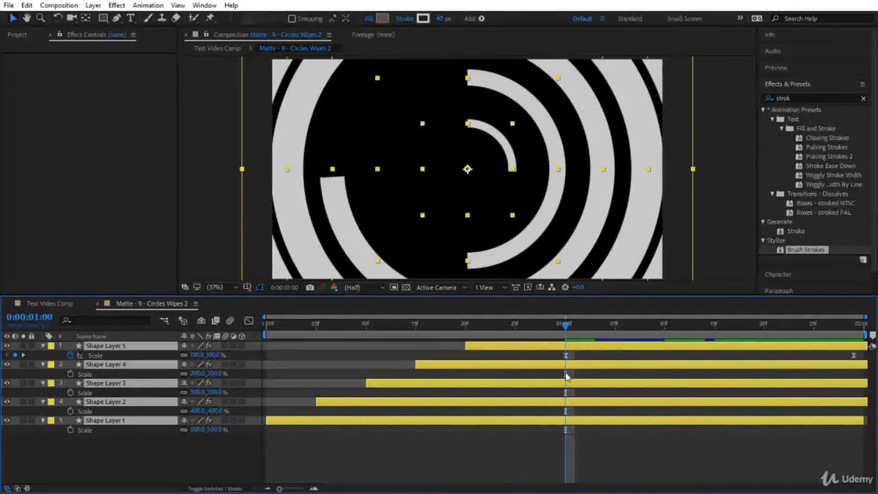
left_click(137, 340)
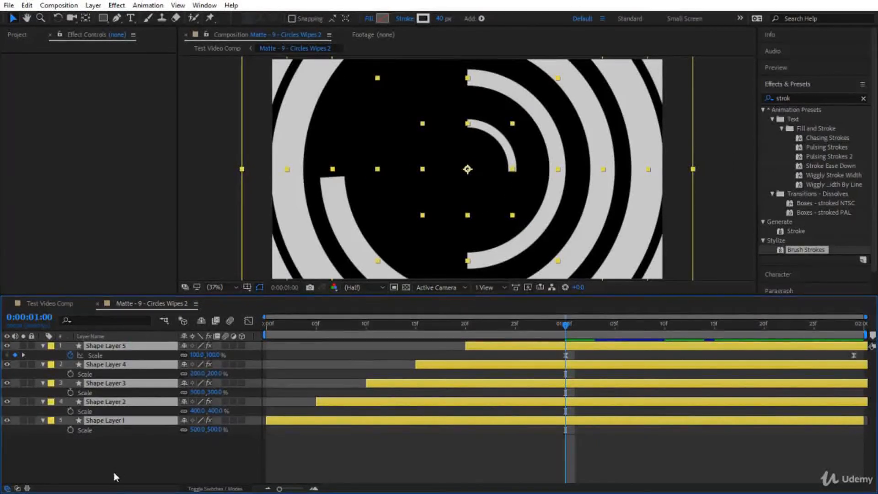
left_click(136, 454)
left_click(130, 346)
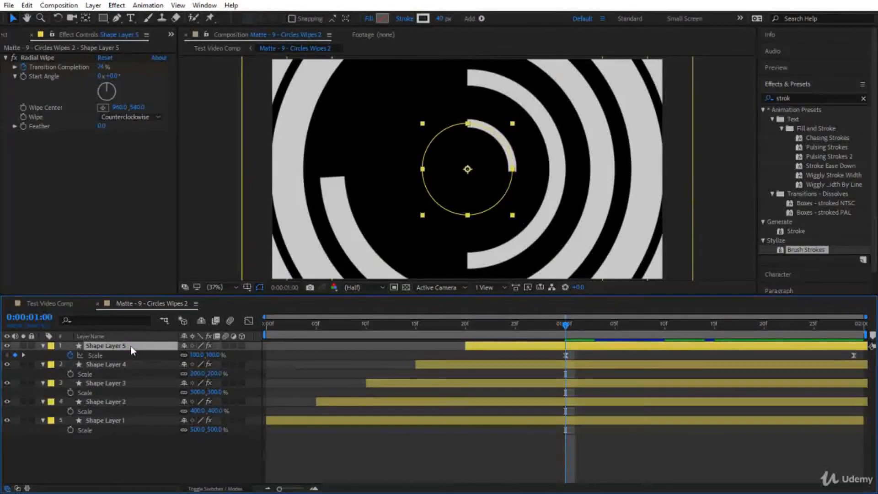
key("u")
left_click_drag(565, 329, 551, 361)
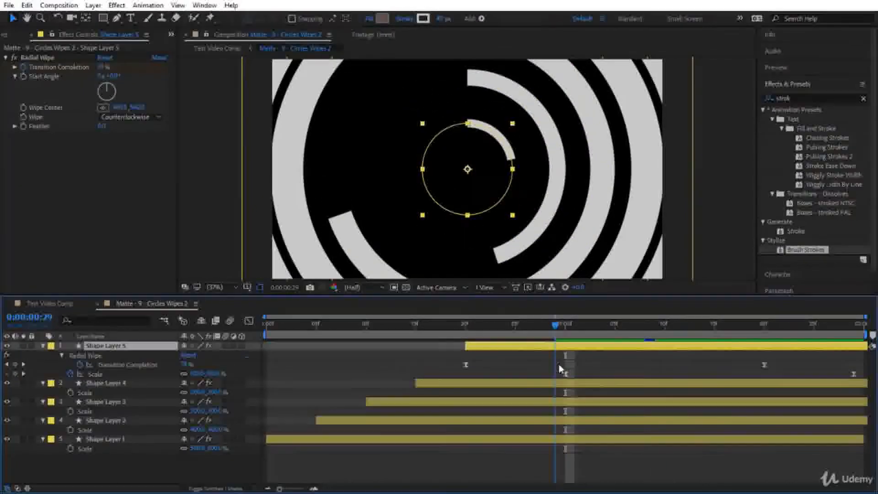
key("Page_Down")
left_click(70, 374)
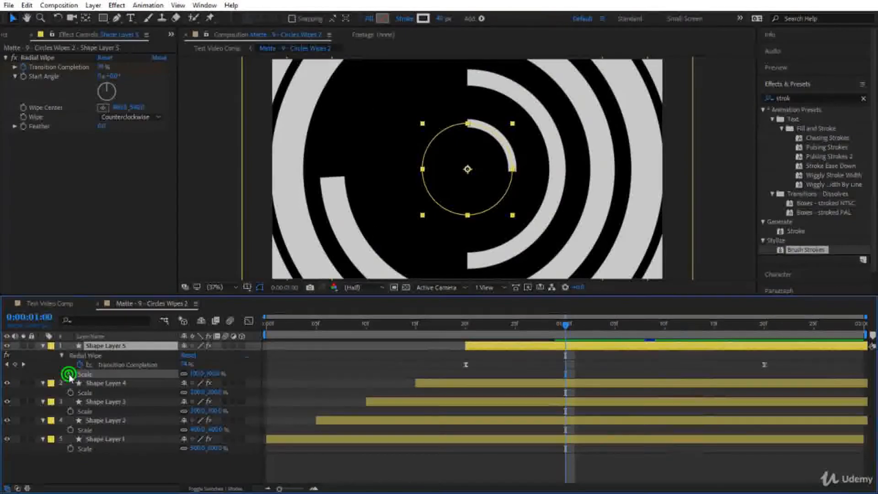
key("space")
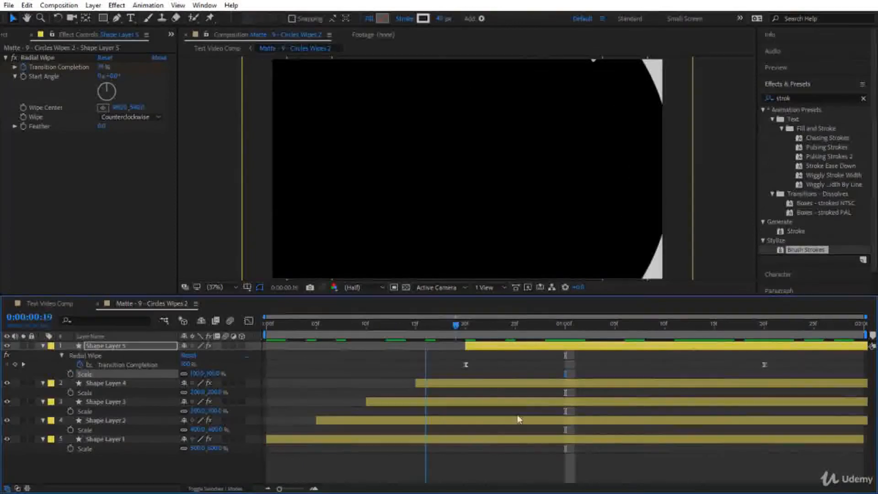
Set the stroke colour of all five shape layers to white (FFFFFF) and check the transition in Test Video Comp up to 0:00:04:05.
left_click_drag(128, 455, 120, 348)
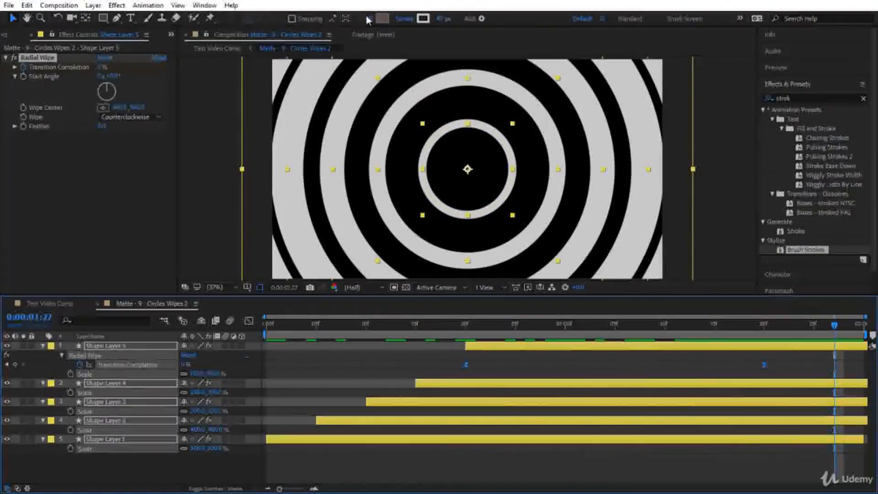
left_click(423, 19)
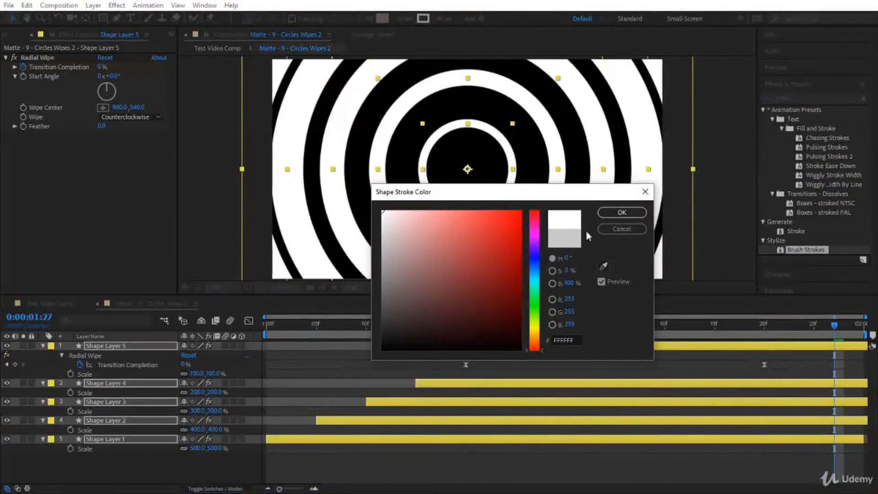
left_click(622, 212)
left_click(66, 306)
left_click(592, 324)
left_click_drag(591, 326, 616, 326)
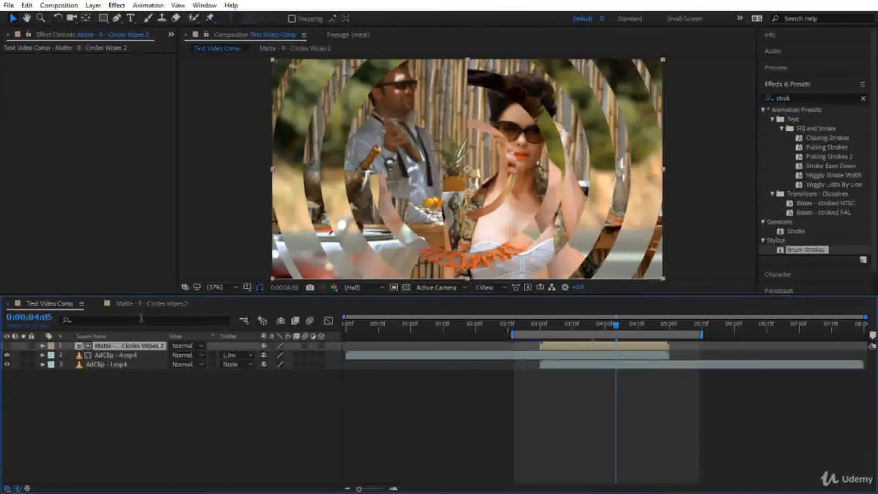
In the Circles Wipes 2 matte, start animating Shape Layer 5's stroke width with a 40 px keyframe at 0:00:01:20.
left_click(146, 303)
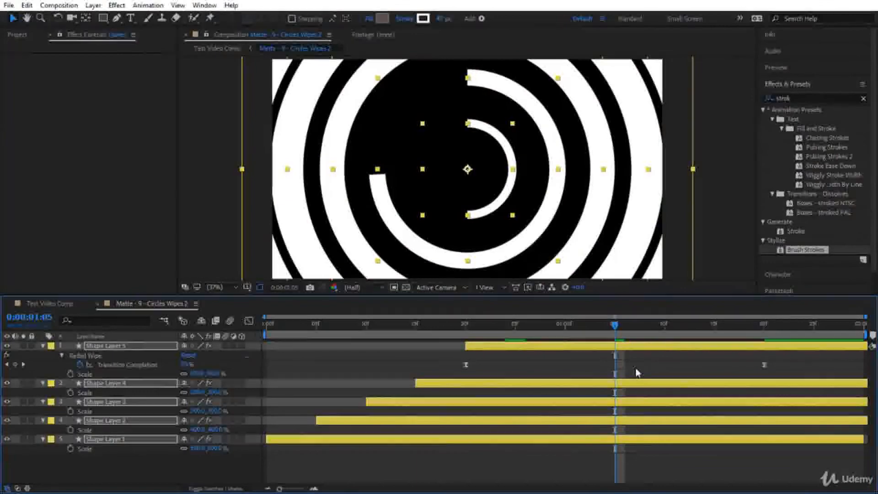
left_click_drag(617, 330, 764, 326)
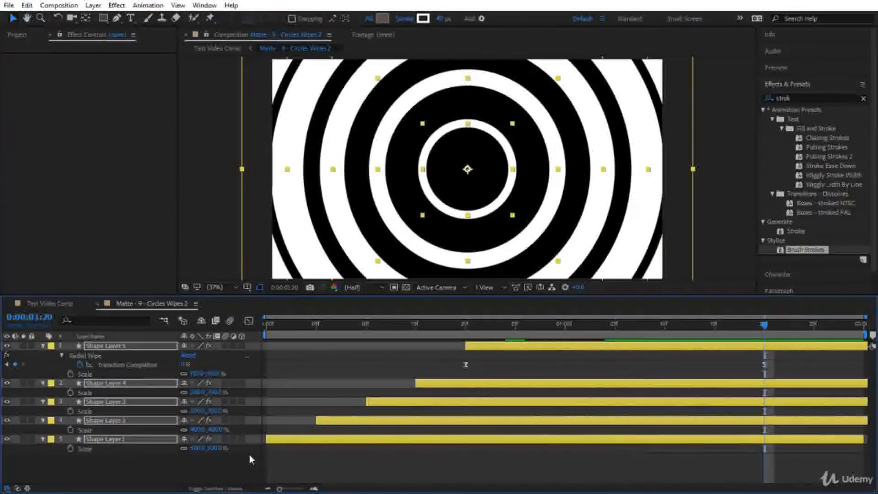
left_click(183, 484)
left_click(102, 348)
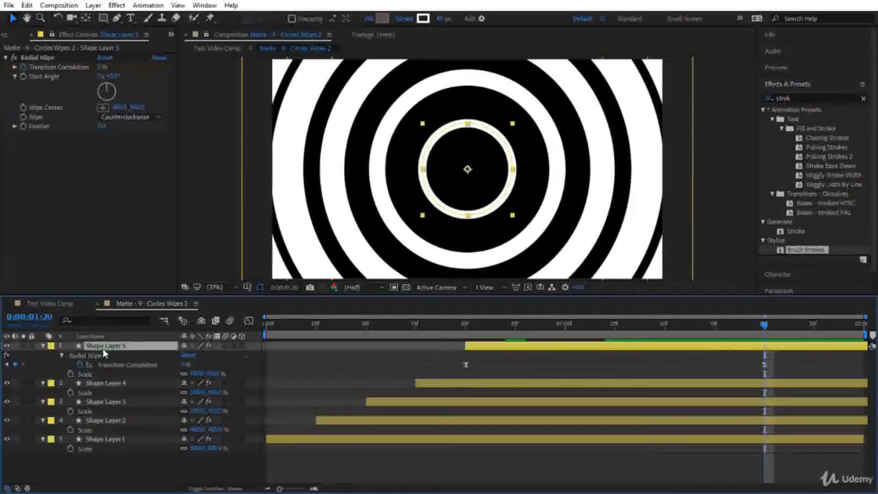
left_click(60, 355)
left_click(41, 347)
left_click(41, 347)
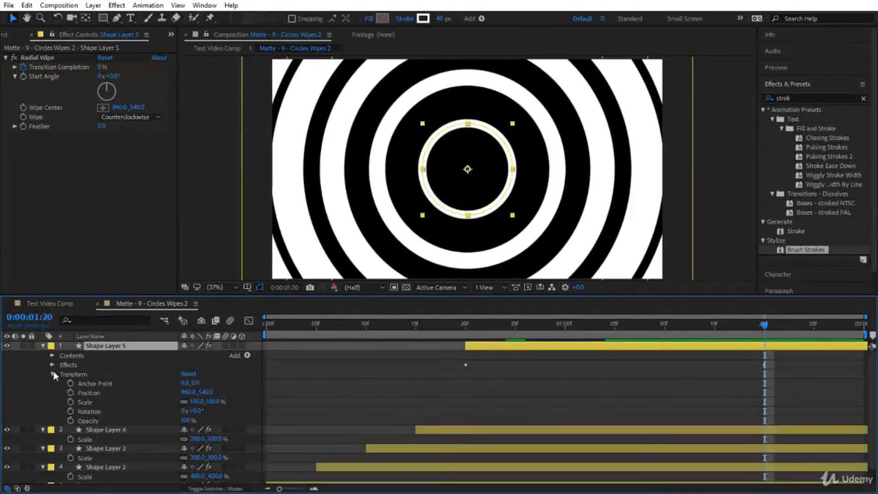
left_click(53, 371)
left_click(52, 355)
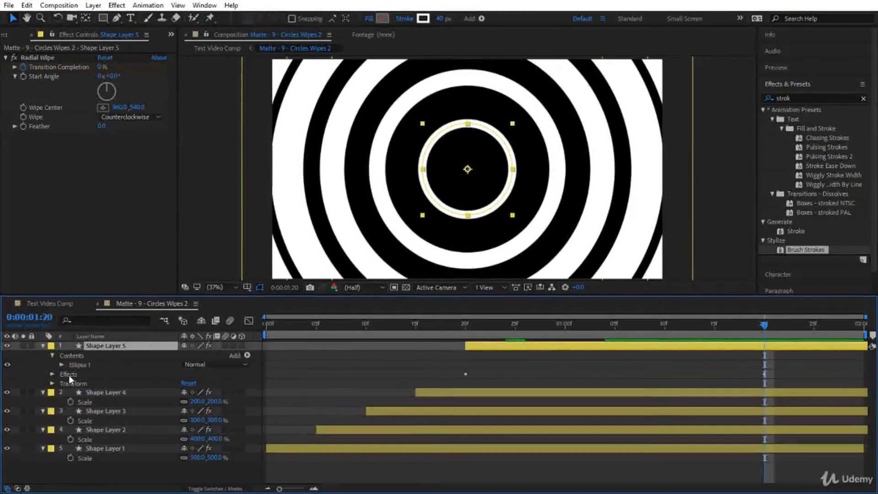
left_click(61, 364)
left_click(71, 384)
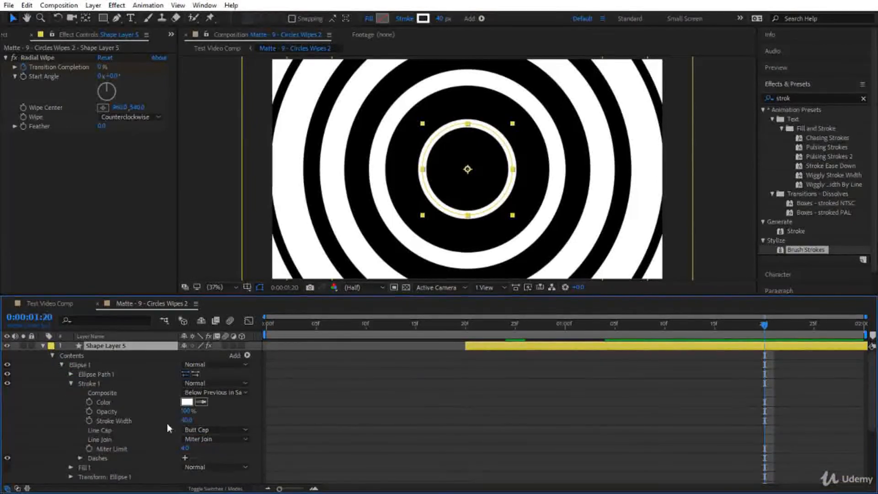
left_click(90, 420)
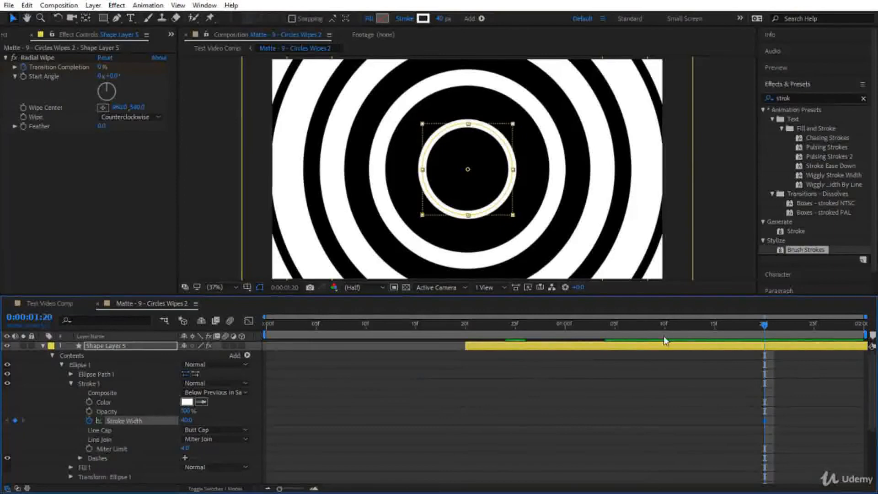
Raise Shape Layer 5's stroke width to 5621 px at 0:00:01:29 and preview the matte from the start.
left_click_drag(764, 325, 853, 326)
left_click_drag(189, 421, 288, 421)
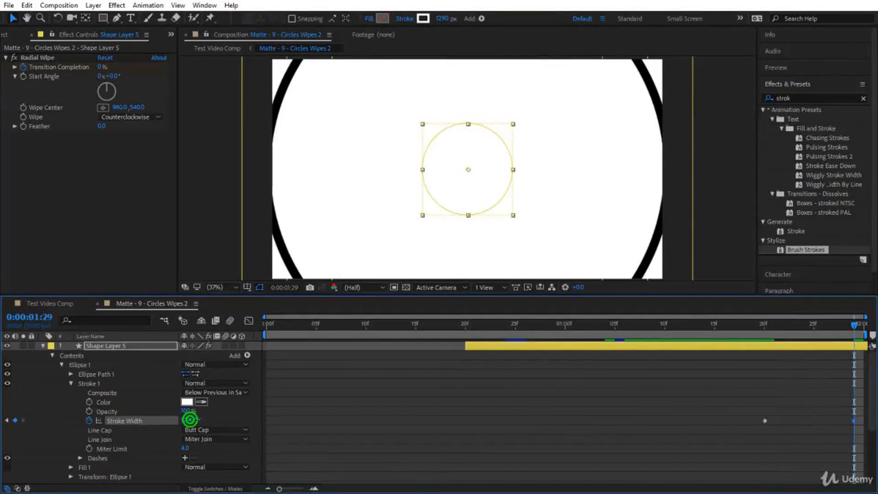
left_click_drag(190, 419, 258, 422)
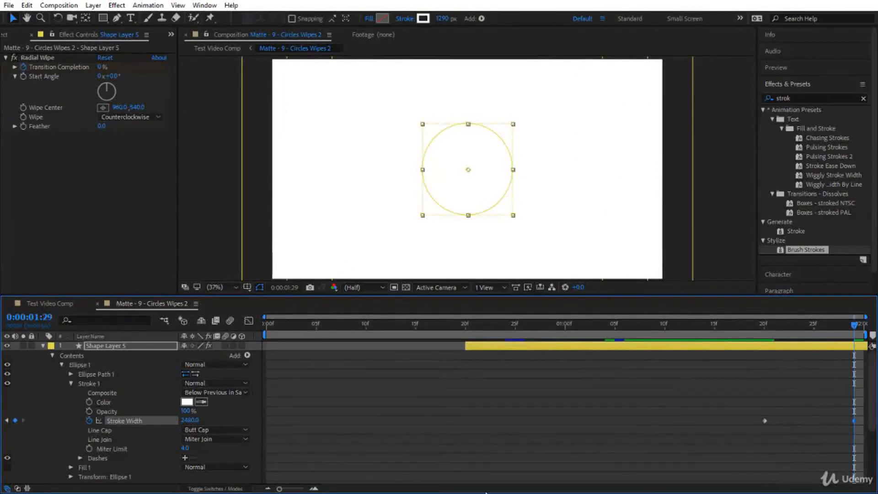
left_click(192, 420)
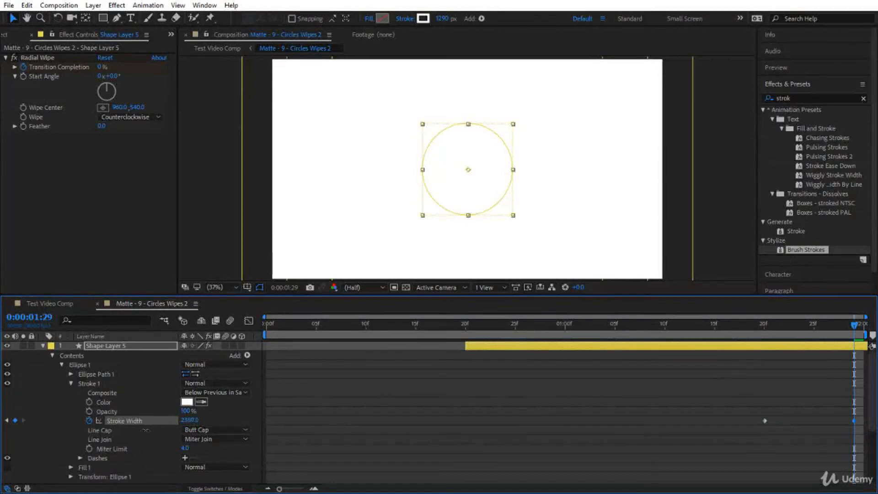
mouse_move(61, 438)
left_mouse_down()
mouse_move(76, 434)
mouse_move(39, 449)
mouse_move(57, 451)
left_mouse_up()
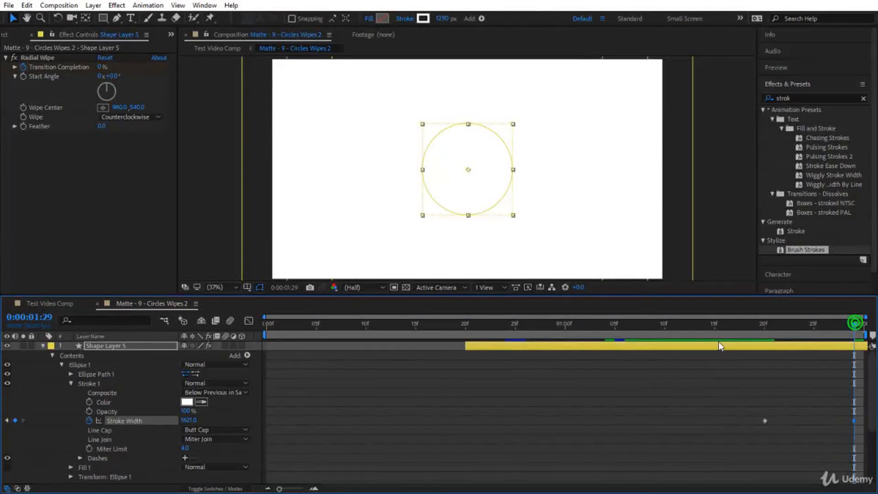
key("space")
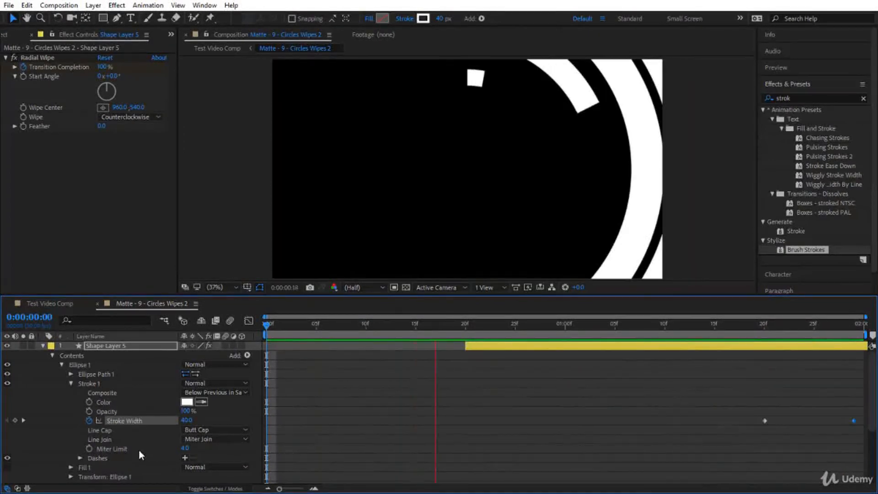
Preview the ring transition in Test Video Comp from 0:00:02:24.
left_click(59, 303)
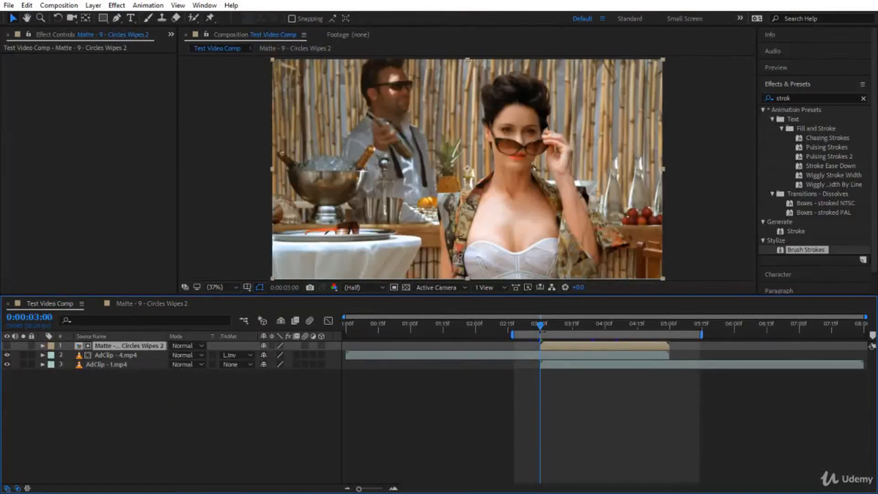
left_click_drag(544, 324, 527, 324)
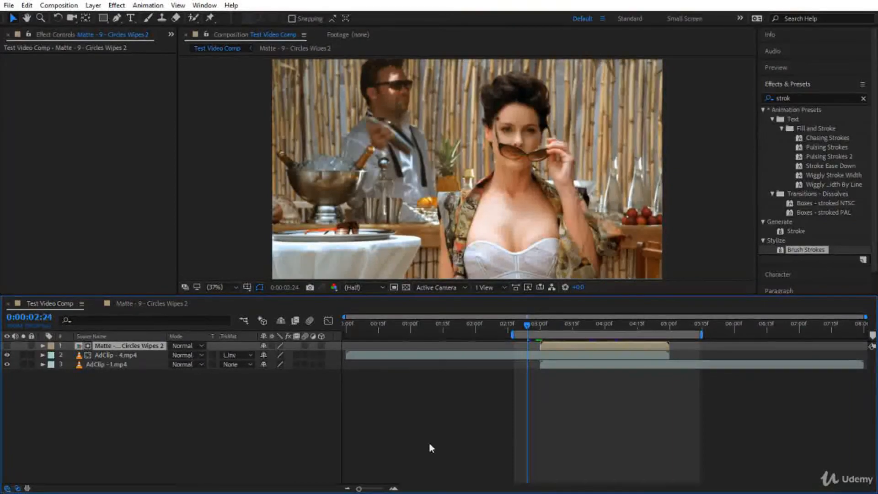
key("space")
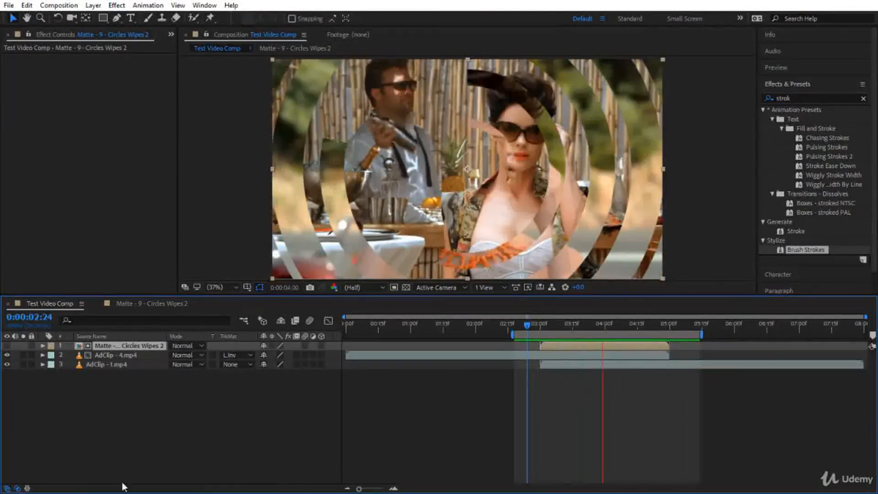
Try a 75% time stretch on the matte layer, shift it to end together with AdClip - 4, and preview the result.
left_click(27, 488)
left_click_drag(469, 349, 457, 350)
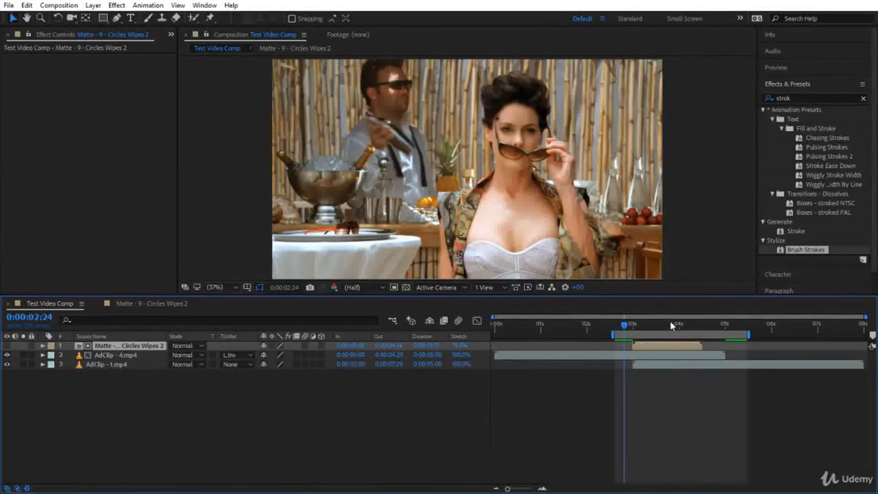
left_click_drag(676, 345, 699, 344)
key("space")
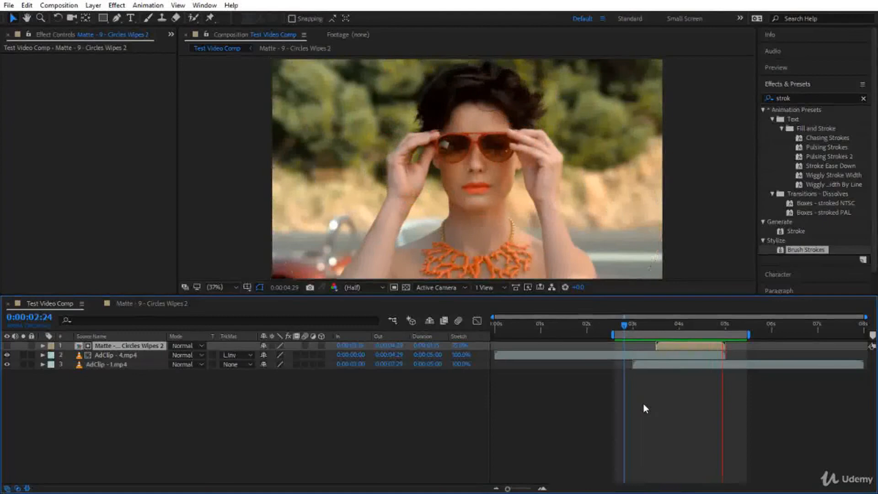
key("space")
Undo the matte layer's shift and time stretch, and hide the layer timing columns.
key("ctrl+z")
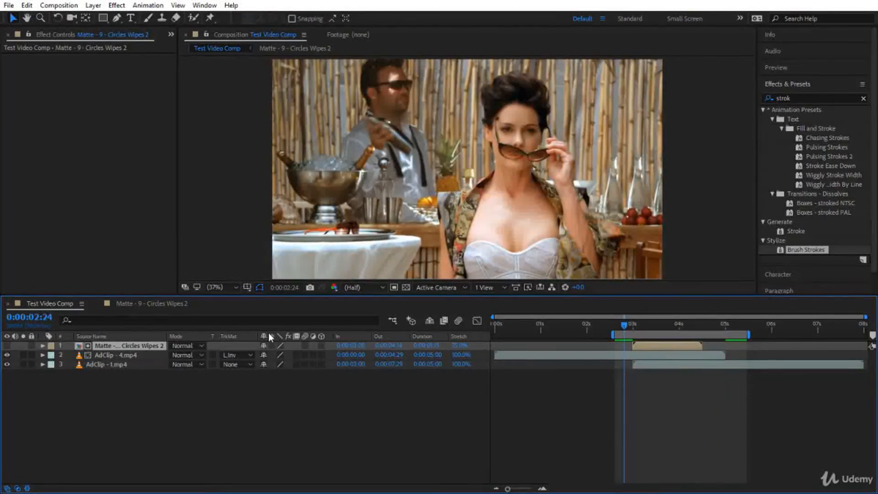
key("ctrl+z")
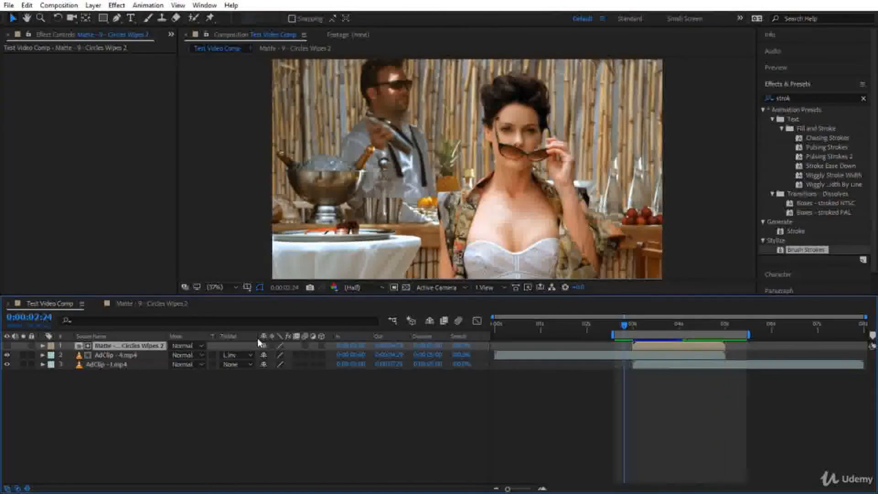
left_click(27, 488)
Add a new adjustment layer above the shape layers in the Circles Wipes 2 matte and return to 0:00:00:00.
left_click(173, 305)
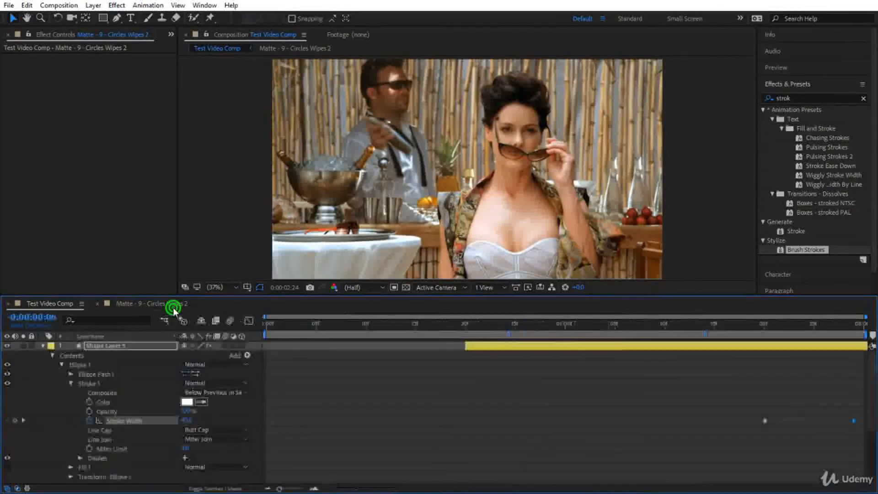
left_click(110, 346)
left_click(42, 345)
left_click(106, 432)
right_click(79, 437)
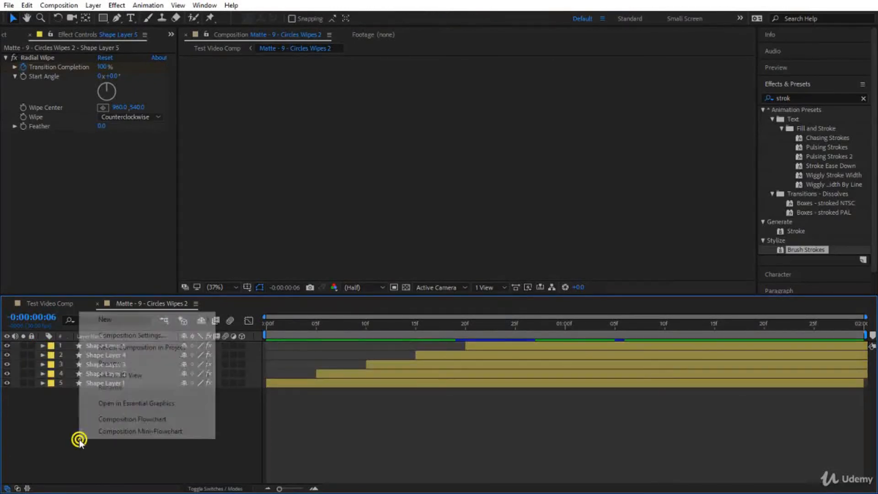
left_click(170, 319)
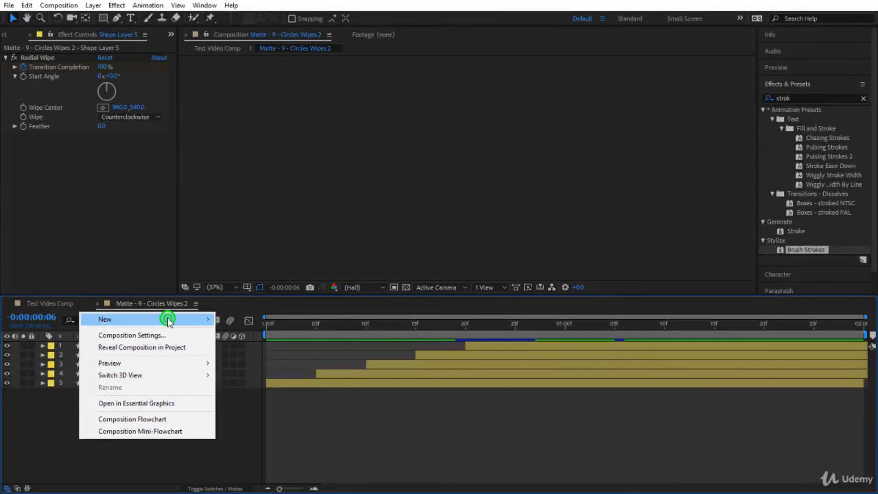
left_click(273, 407)
key("Home")
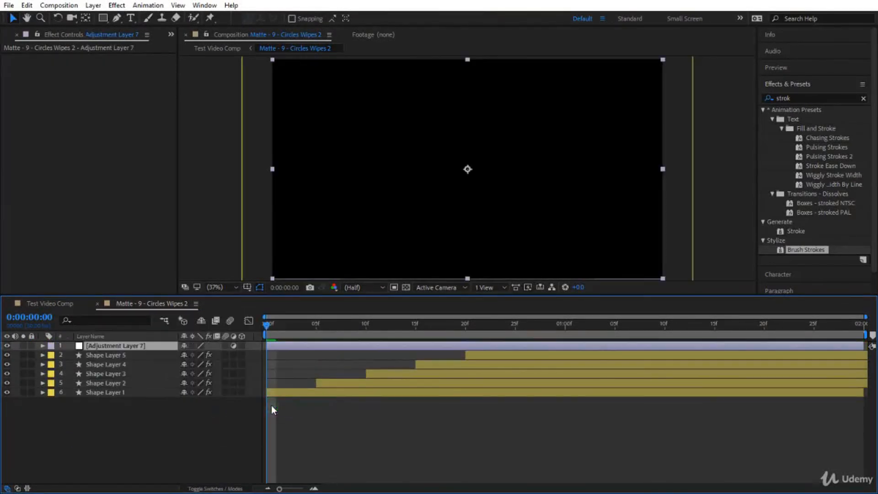
Find the Fast Box Blur effect by searching for "blur" and apply it to the adjustment layer.
left_click(784, 99)
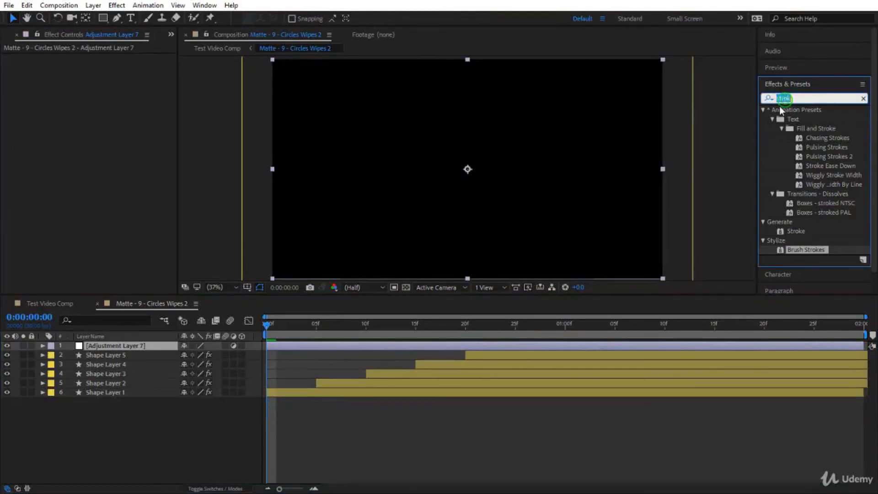
type("bl")
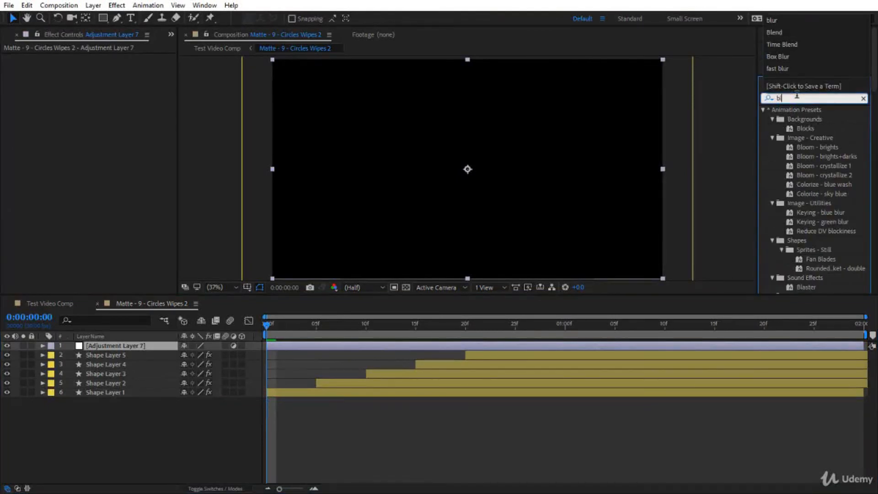
type("ur")
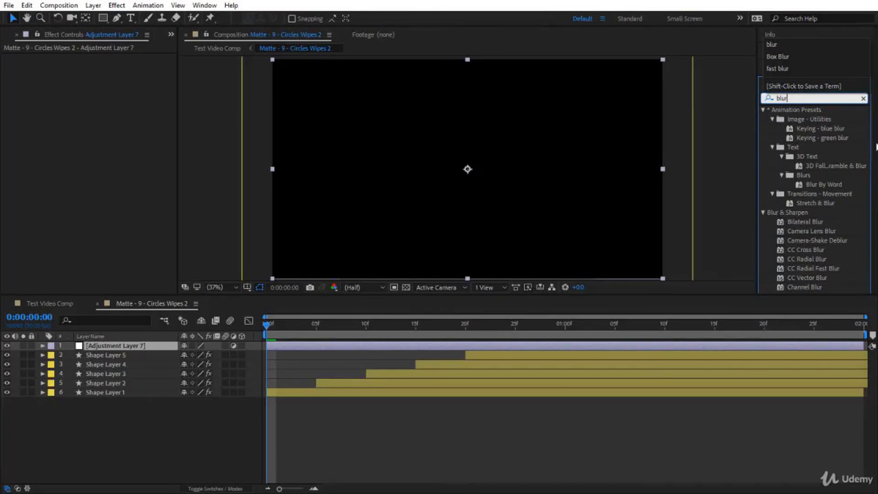
left_click(821, 264)
left_click_drag(819, 265, 146, 366)
left_click_drag(145, 350, 145, 349)
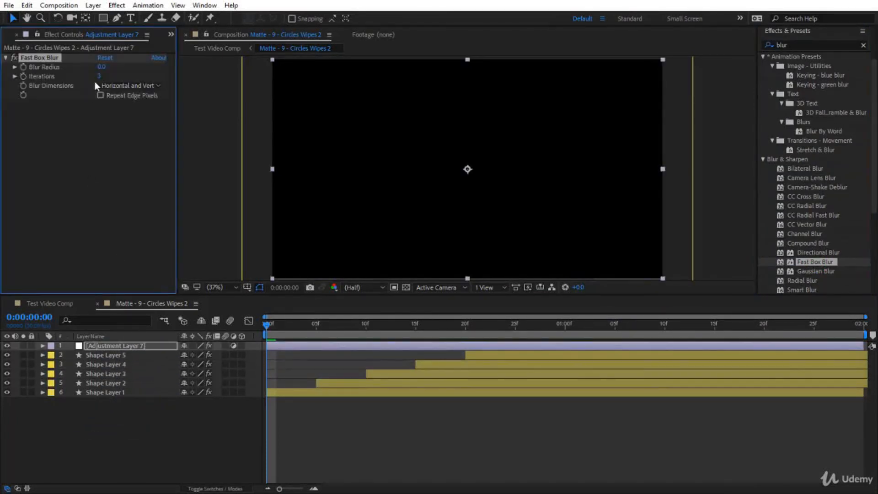
Try a Blur Radius of 11 for the Fast Box Blur on the rings, and settle on 2.
left_click(100, 69)
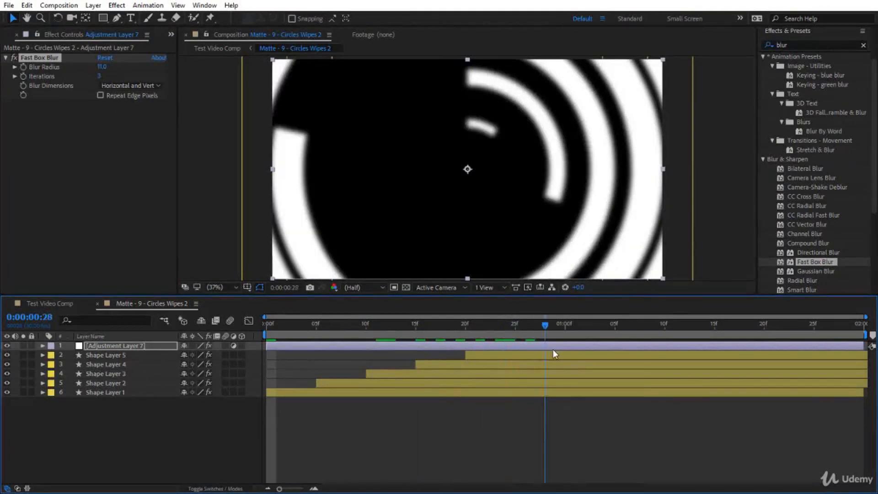
left_click(102, 65)
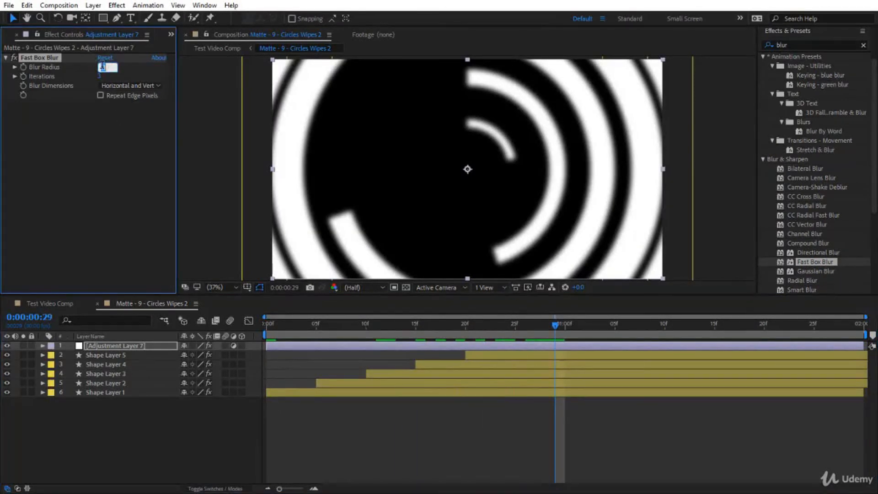
key("Return")
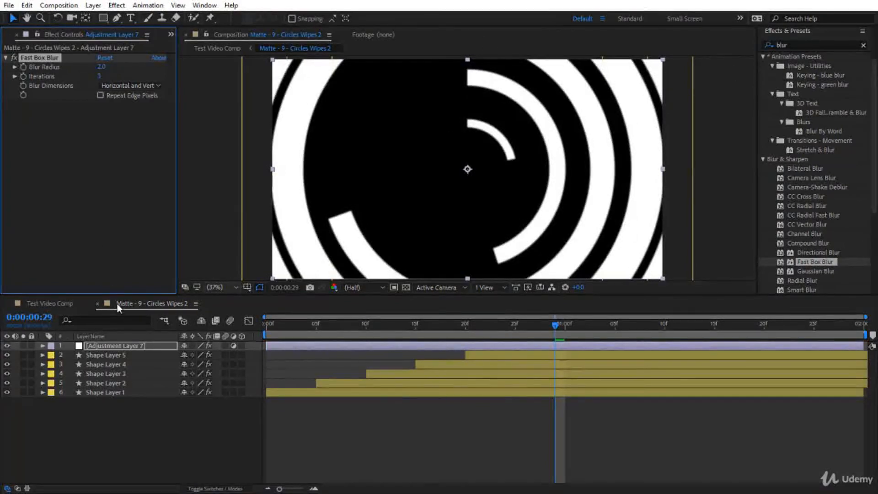
Preview the softened ring transition in Test Video Comp from 0:00:02:25.
left_click(51, 303)
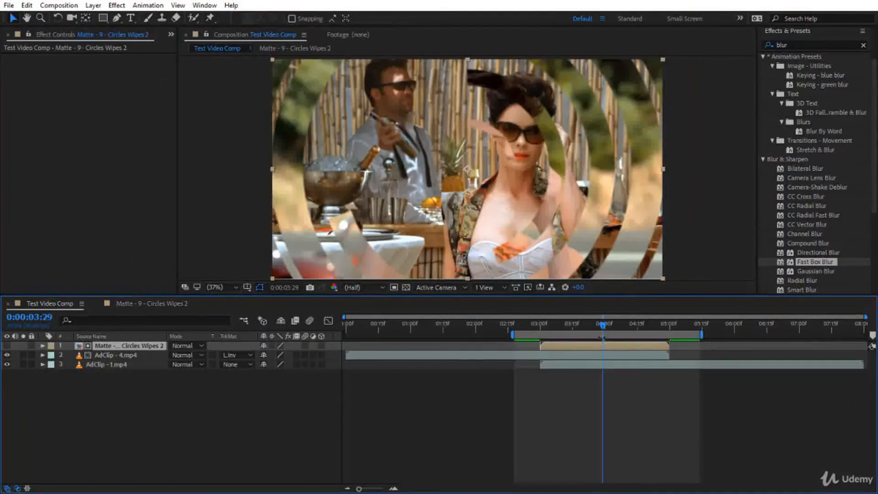
left_click_drag(602, 326, 529, 326)
key("space")
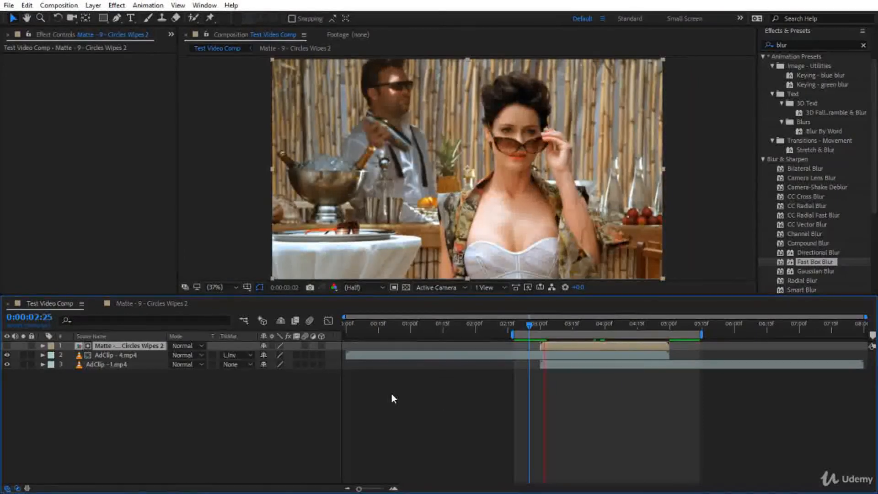